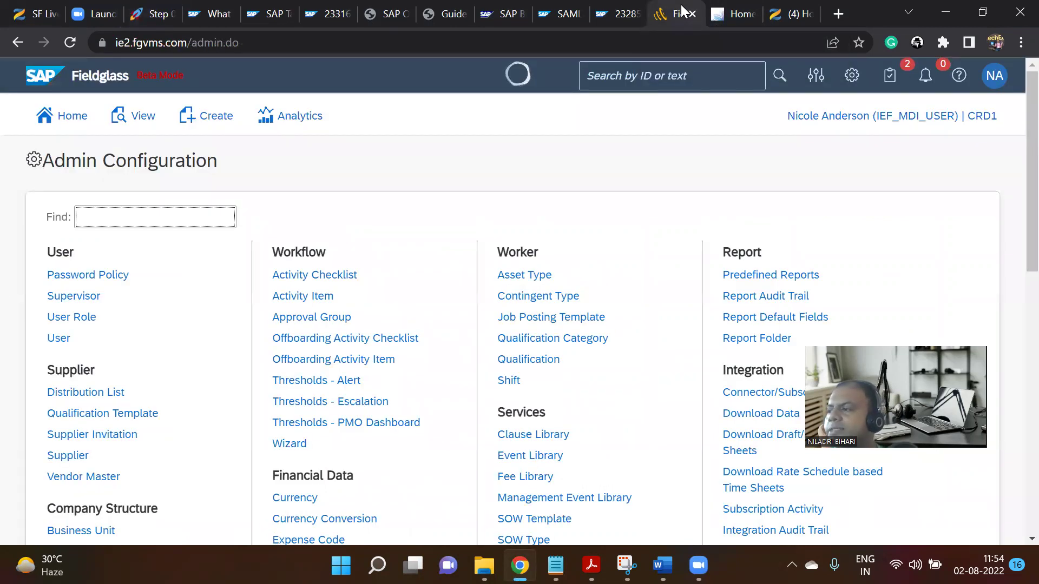
# Glance at the profile menu, then go back to the Fieldglass home page.
pyautogui.click(994, 76)
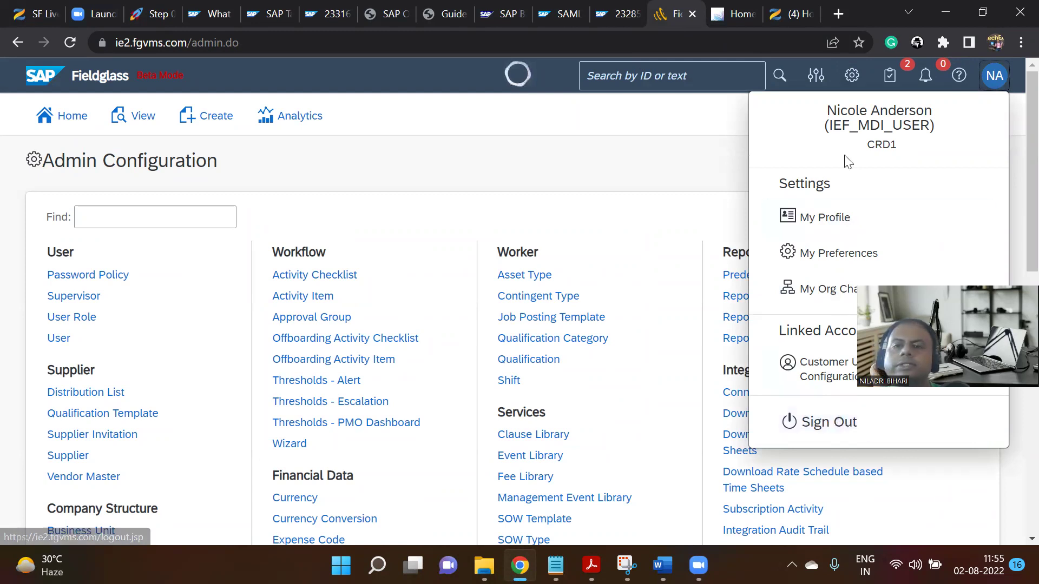
pyautogui.click(652, 148)
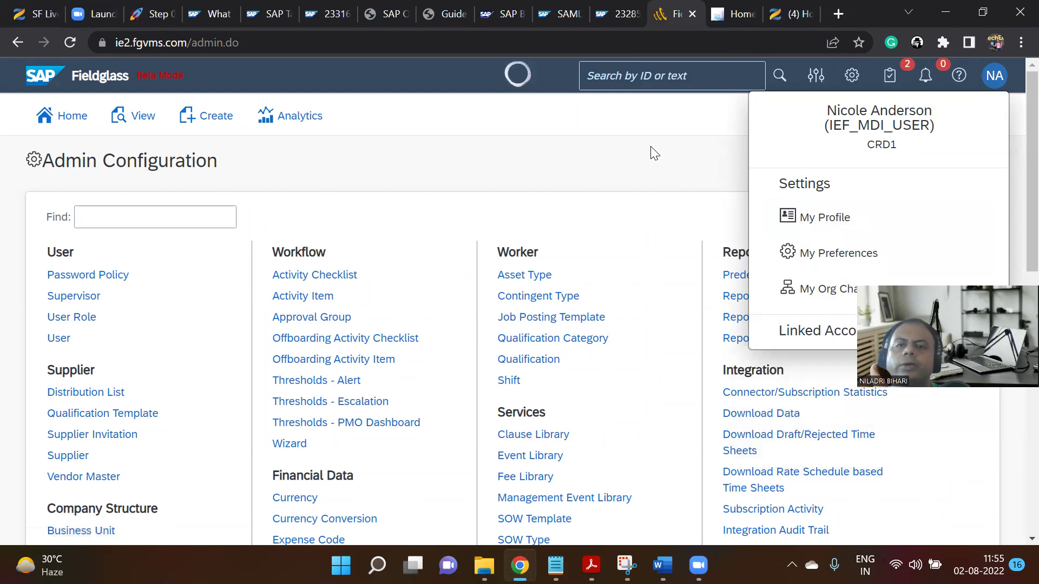
pyautogui.click(73, 124)
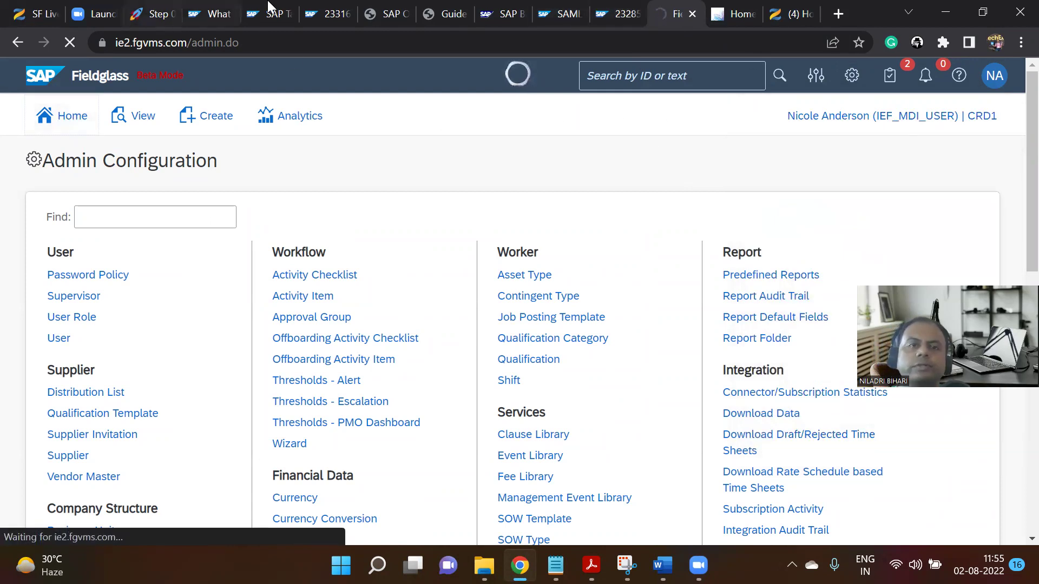
# Review the Step 01 'Create and Submit Job Posting' test-step table in Notion.
pyautogui.click(153, 6)
pyautogui.scroll(-9, 649, 357)
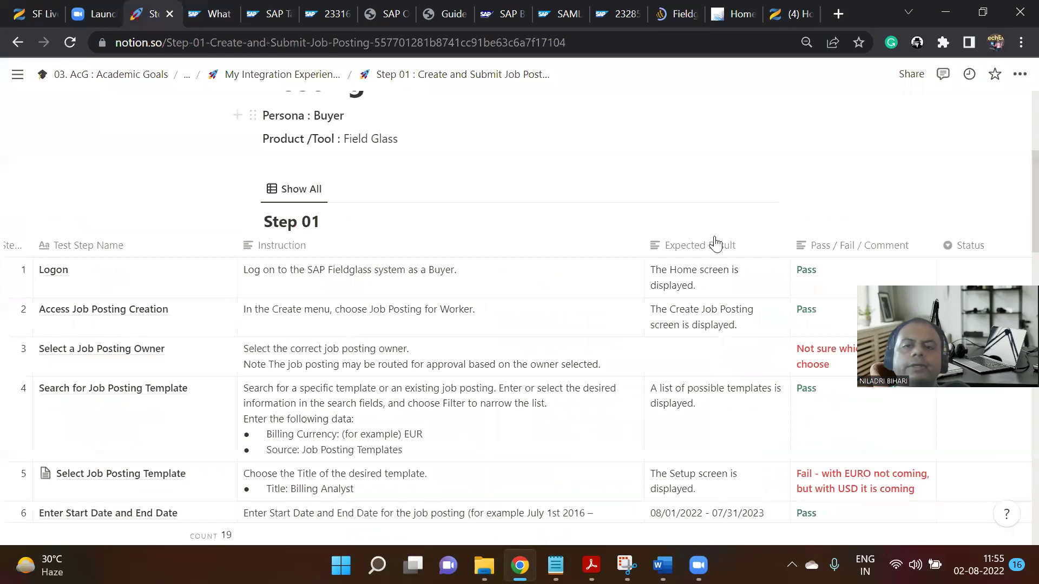
pyautogui.scroll(2, 717, 247)
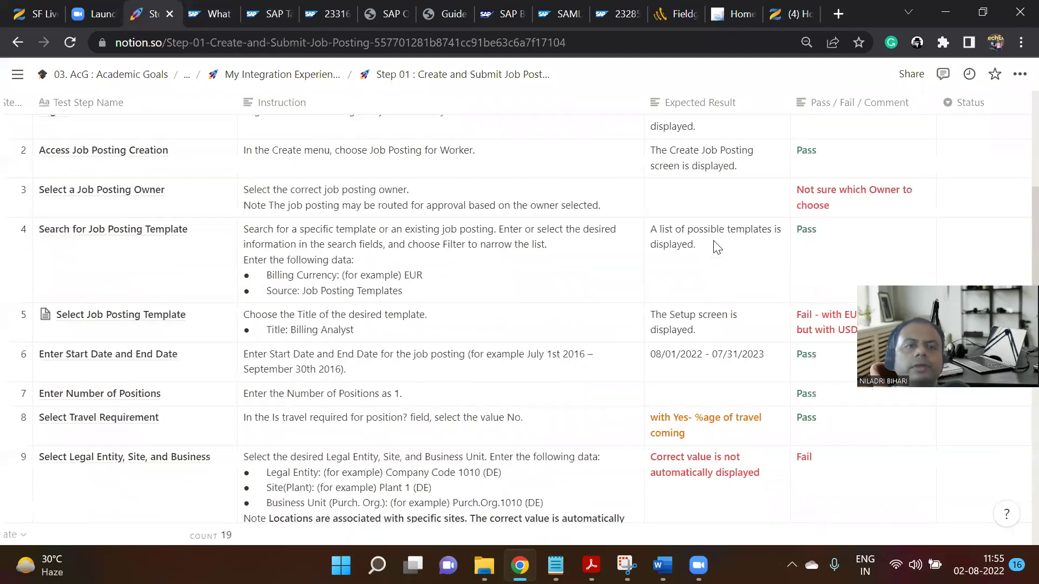
pyautogui.scroll(2, 717, 248)
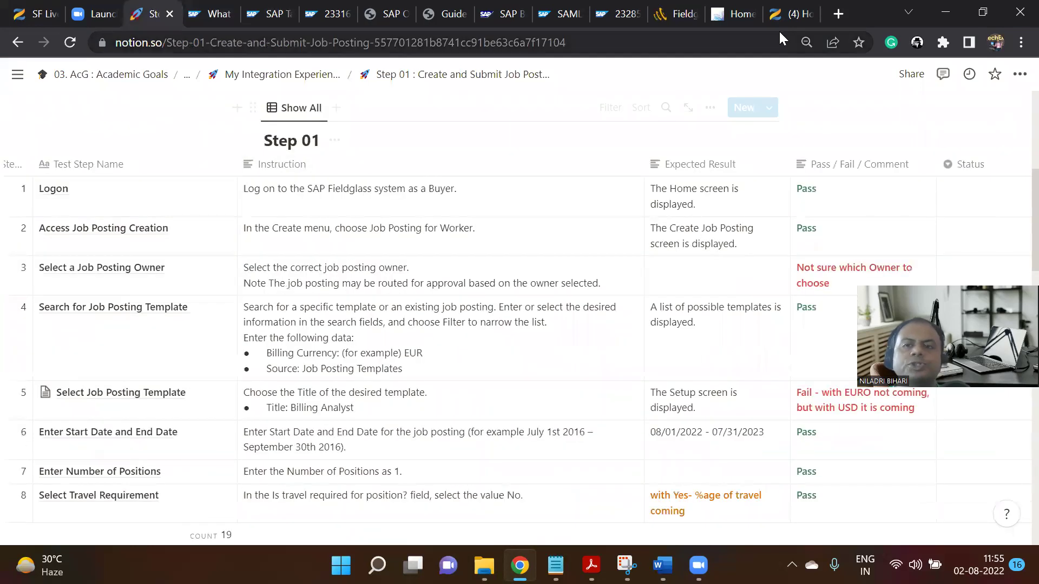
# Browse the Job Postings list under View > Job Posting and begin a new job posting.
pyautogui.click(686, 7)
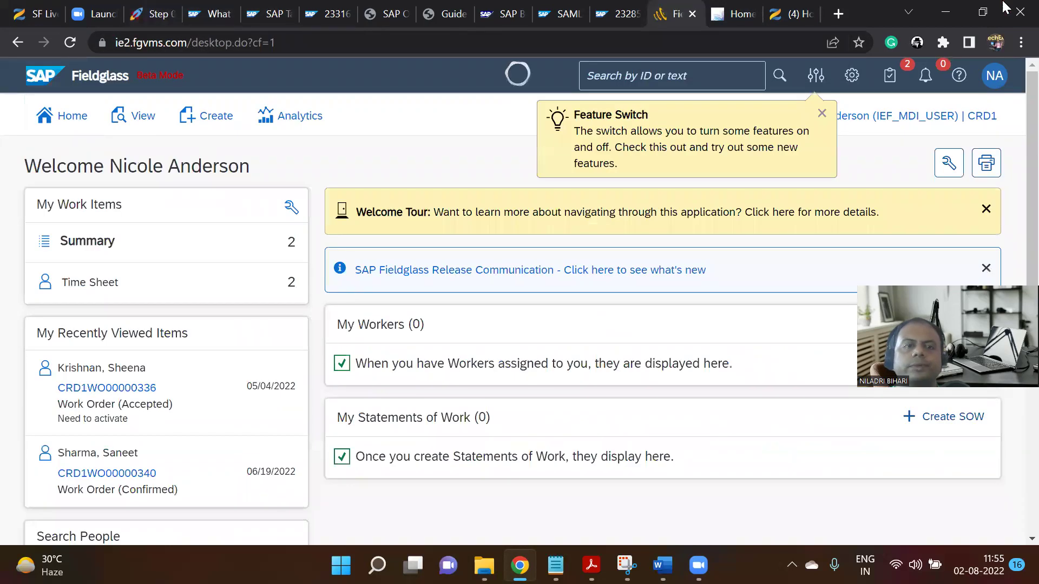
pyautogui.click(149, 118)
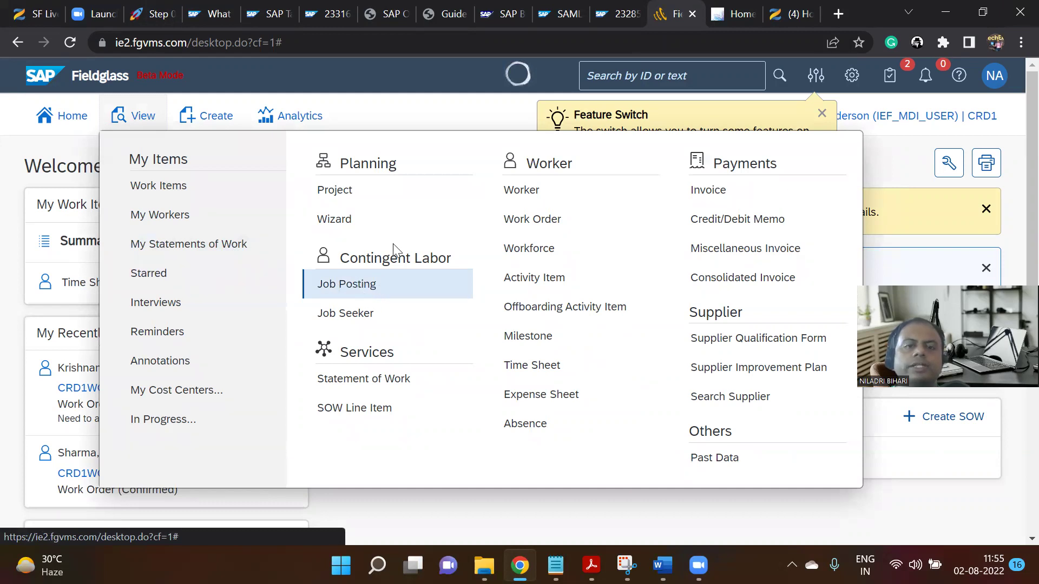
pyautogui.click(360, 288)
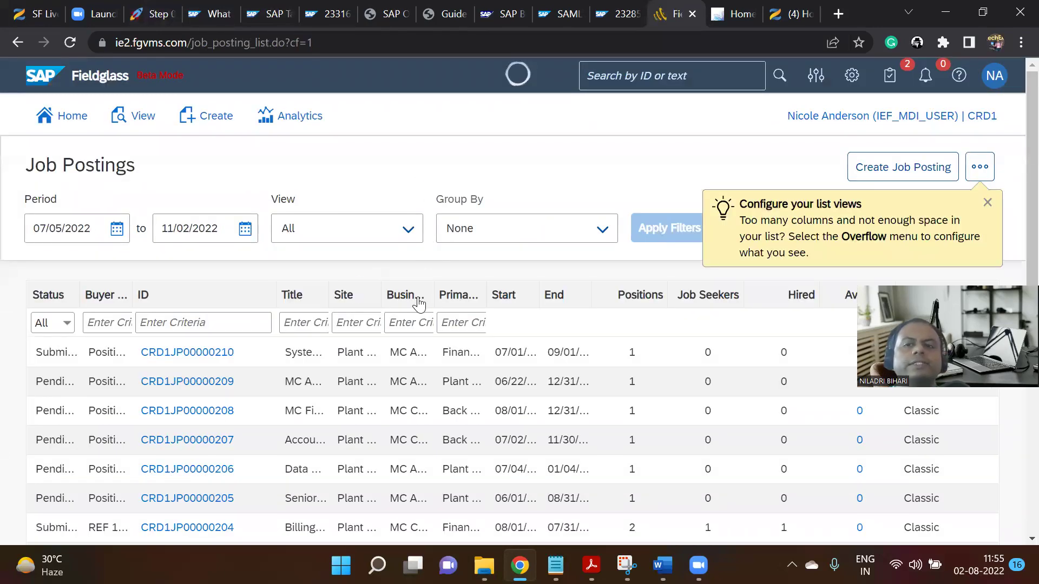
pyautogui.scroll(-2, 336, 276)
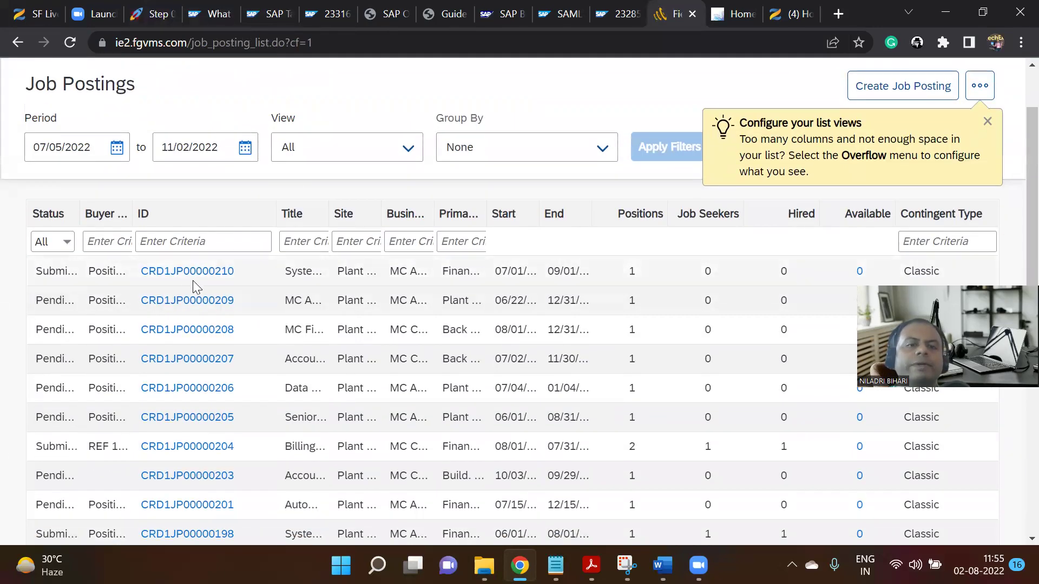
pyautogui.scroll(-5, 201, 375)
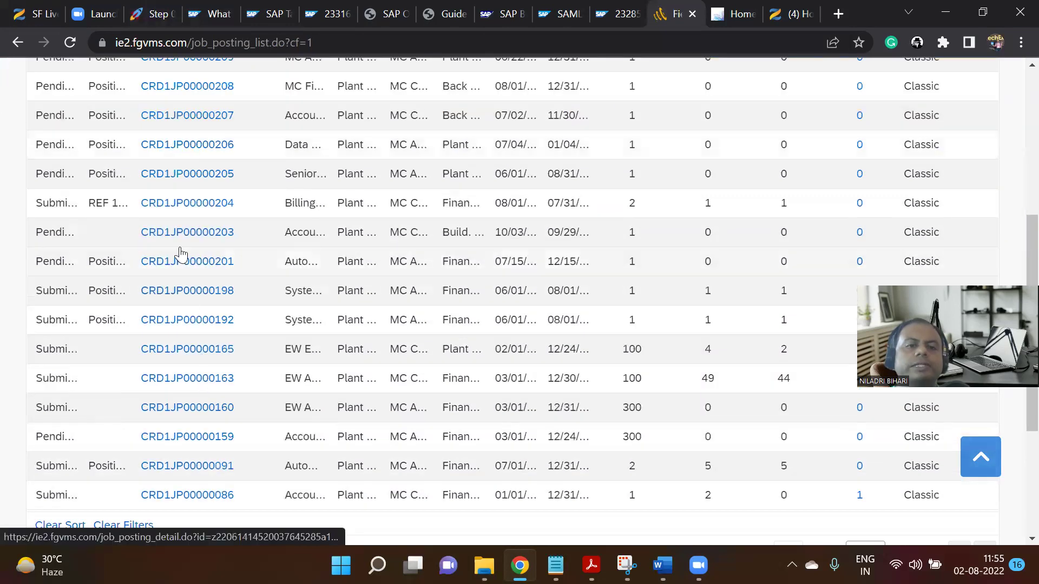
pyautogui.scroll(7, 188, 402)
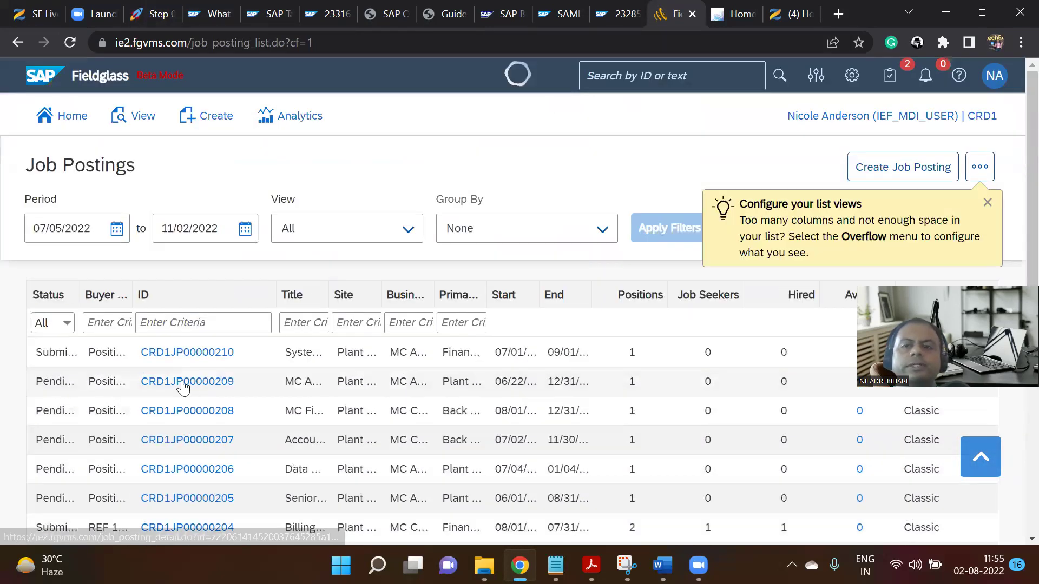
pyautogui.click(915, 173)
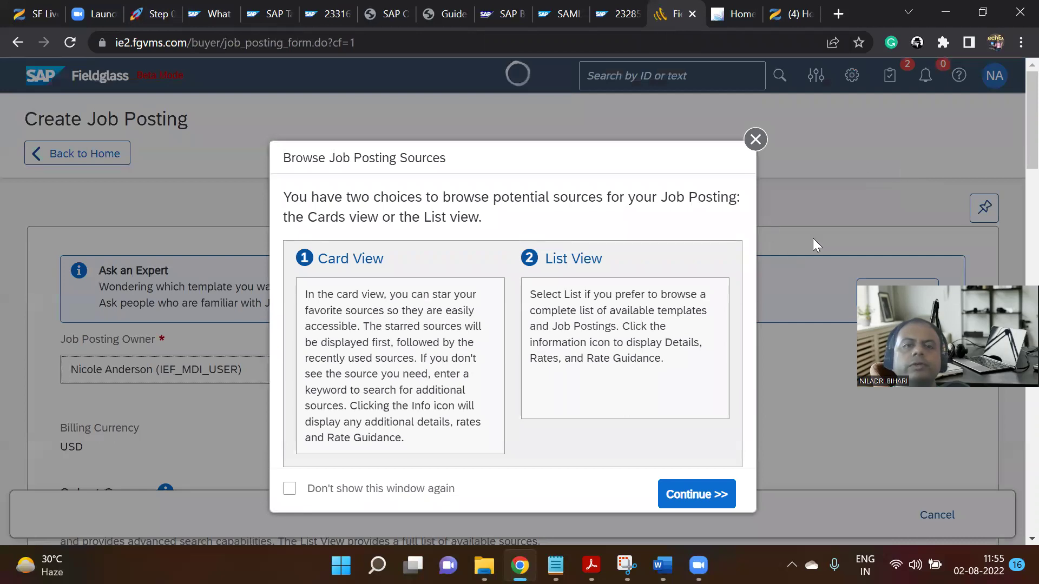
# Continue past the Browse Job Posting Sources introduction and scroll the Create Job Posting form.
pyautogui.scroll(-2, 814, 239)
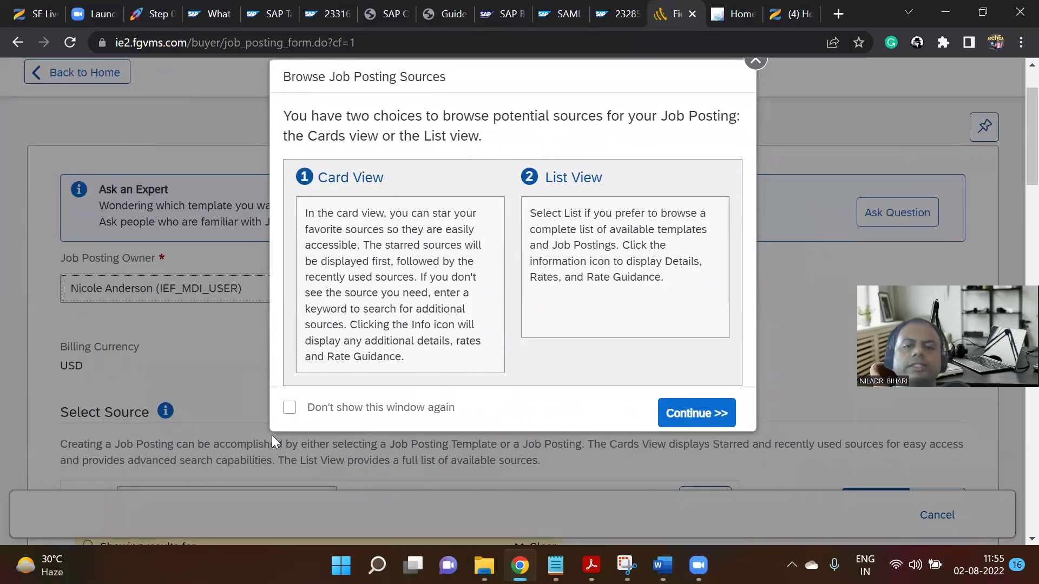
pyautogui.click(675, 413)
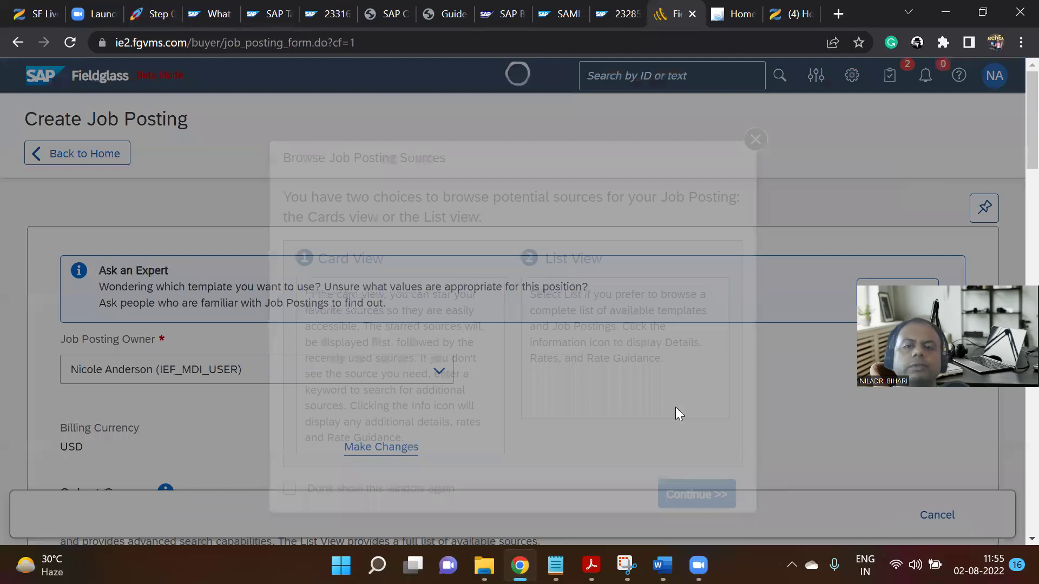
pyautogui.scroll(-2, 399, 322)
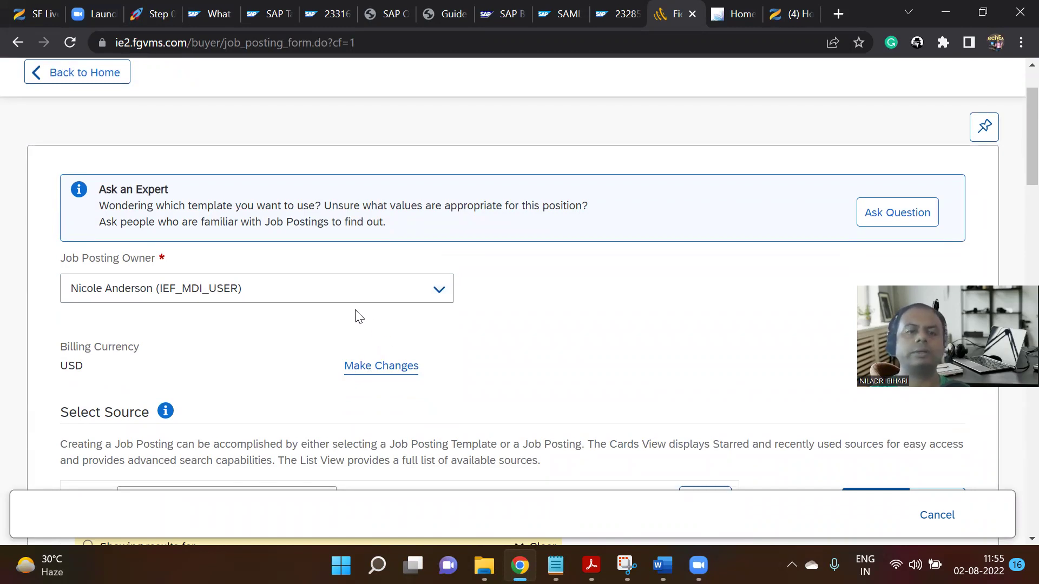
pyautogui.scroll(-1, 366, 366)
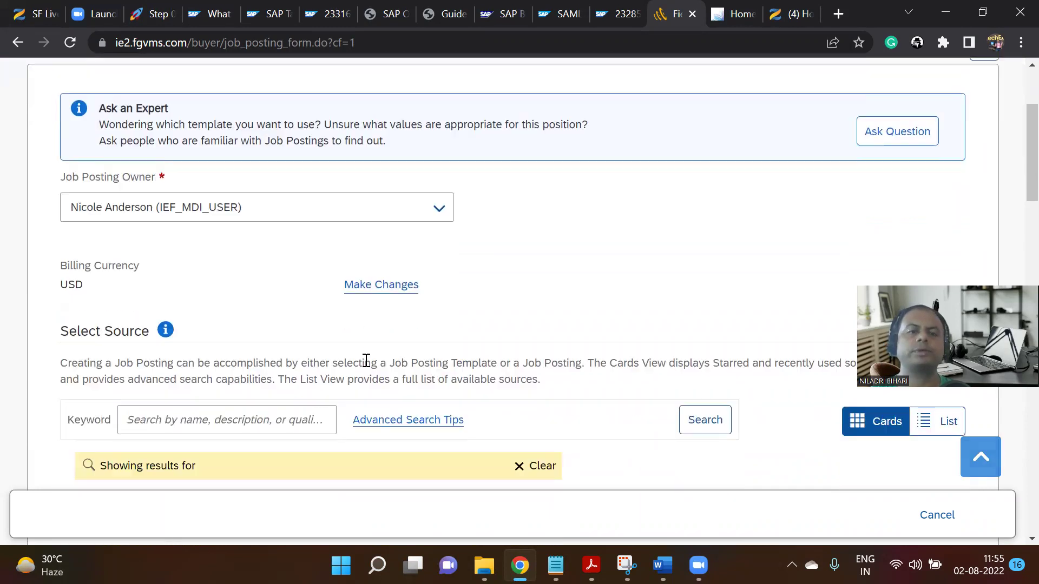
# Change the job posting's billing currency from USD to INR.
pyautogui.click(379, 286)
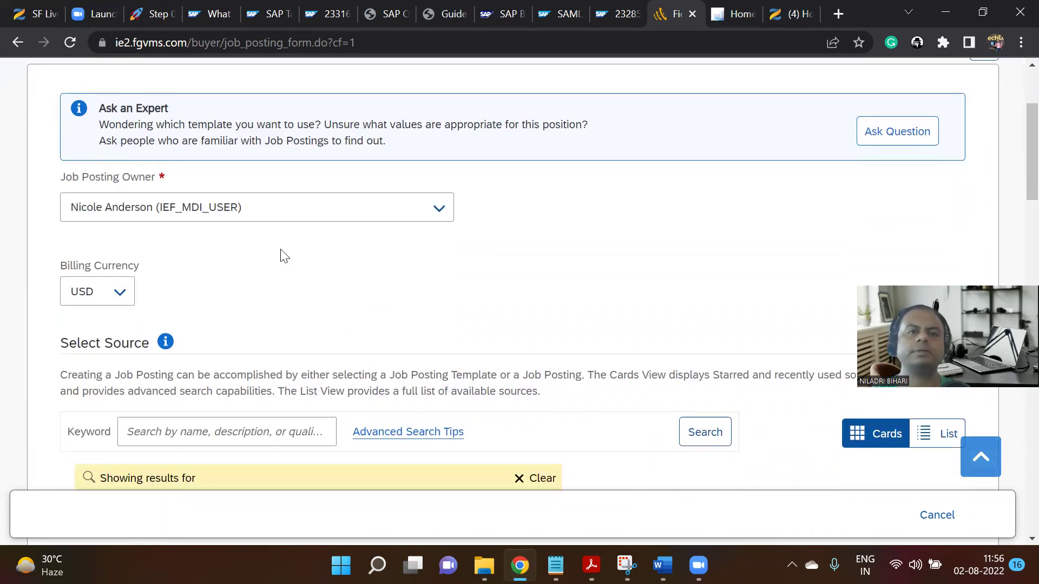
pyautogui.click(122, 297)
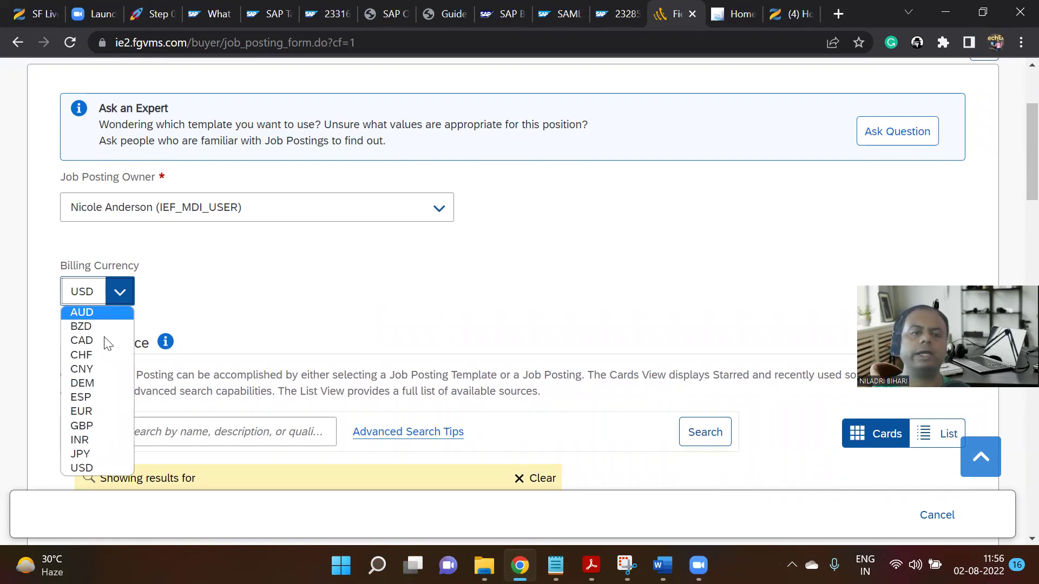
pyautogui.click(79, 436)
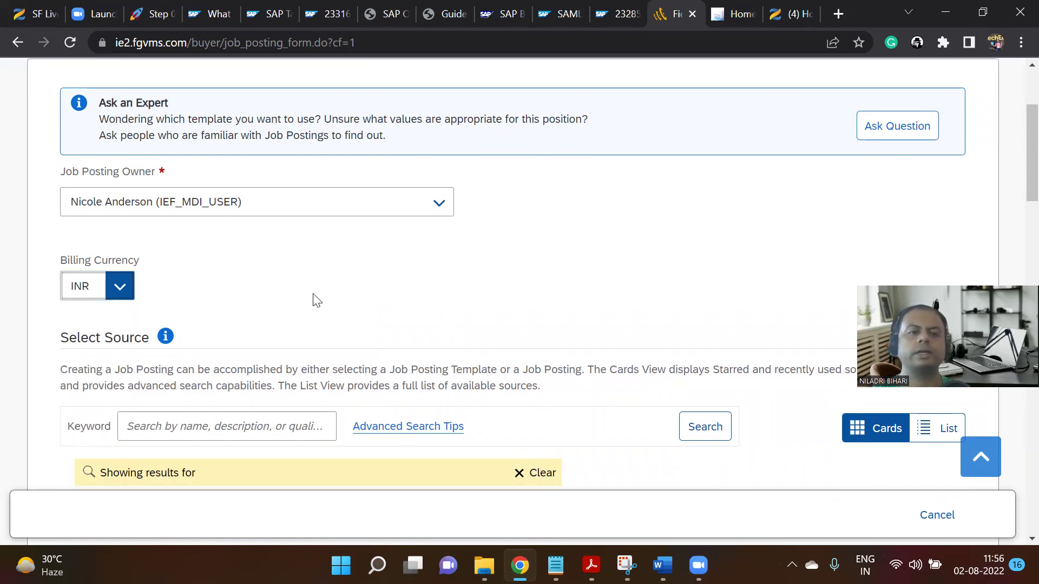
pyautogui.scroll(-3, 456, 301)
pyautogui.scroll(4, 613, 278)
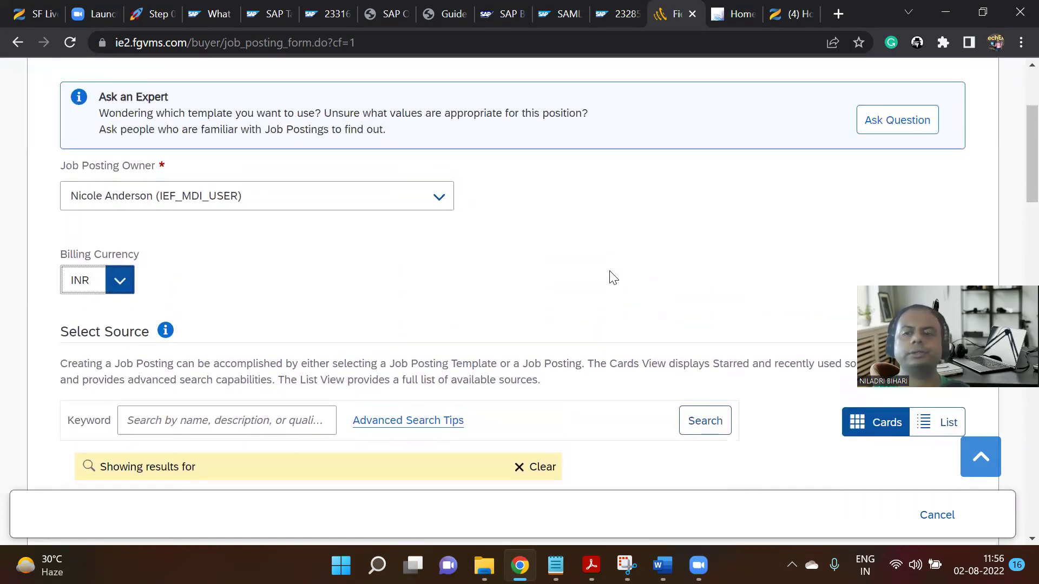
pyautogui.scroll(-4, 612, 278)
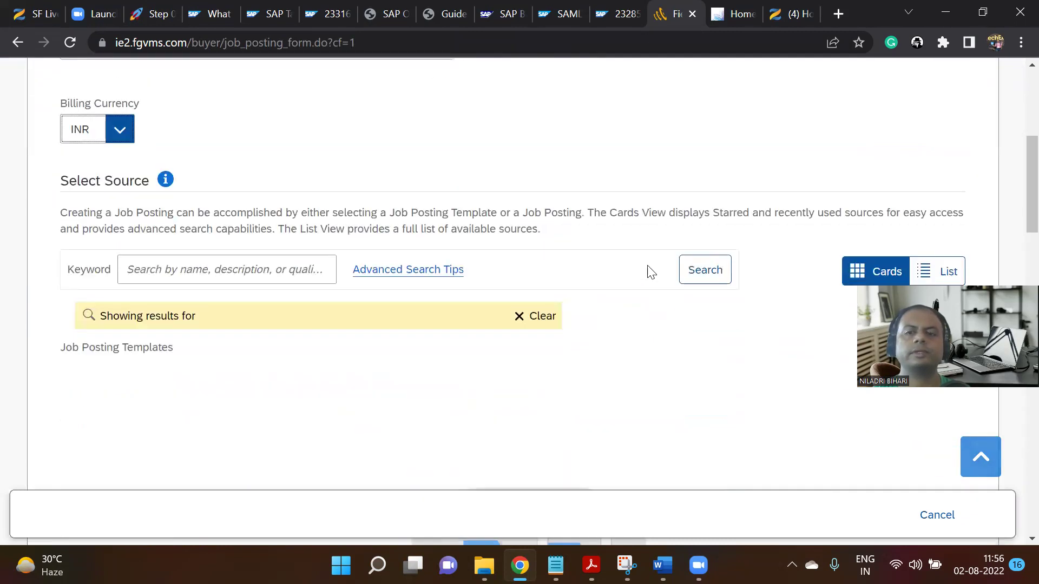
# Run a job posting template search under Select Source and scroll through the results.
pyautogui.click(703, 279)
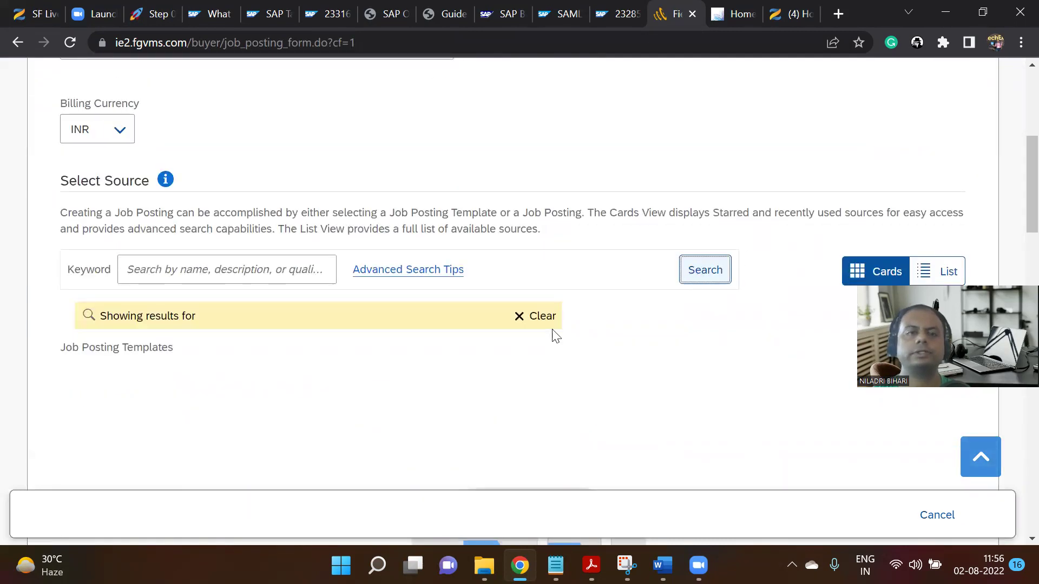
pyautogui.scroll(-5, 366, 300)
pyautogui.scroll(-12, 991, 449)
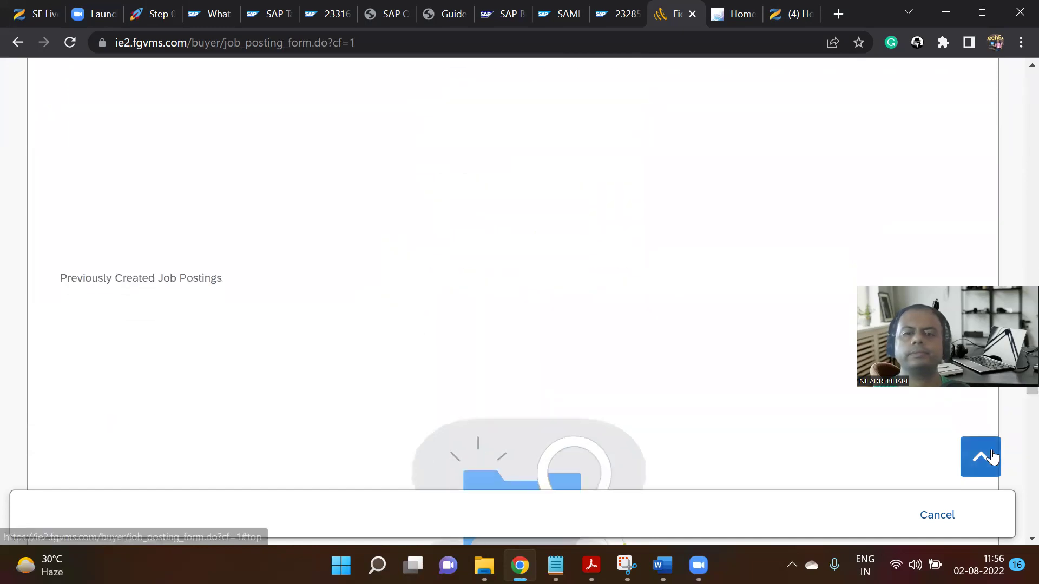
pyautogui.scroll(-3, 992, 455)
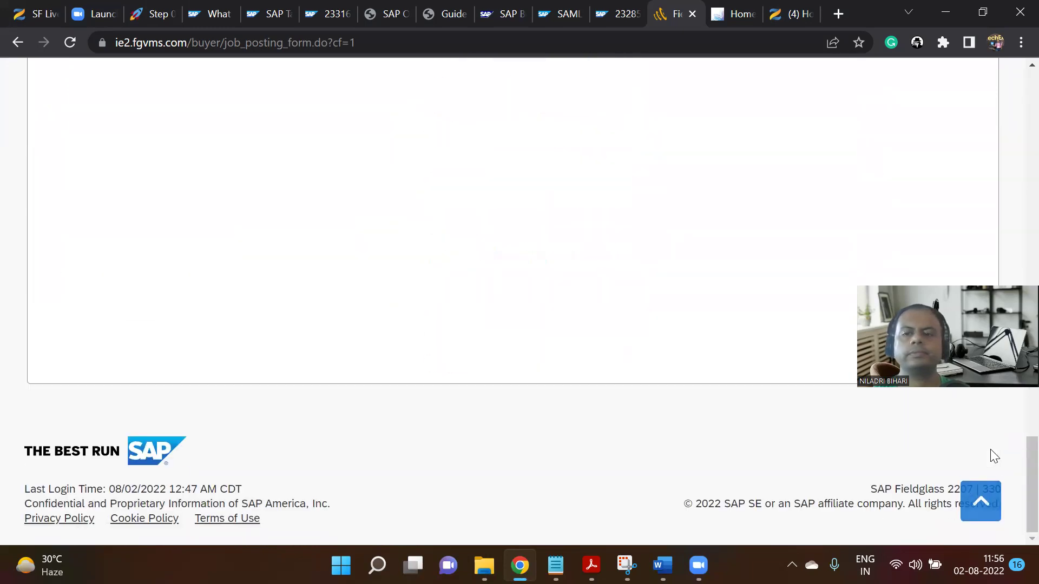
pyautogui.scroll(8, 867, 404)
pyautogui.scroll(-5, 863, 399)
pyautogui.scroll(10, 865, 395)
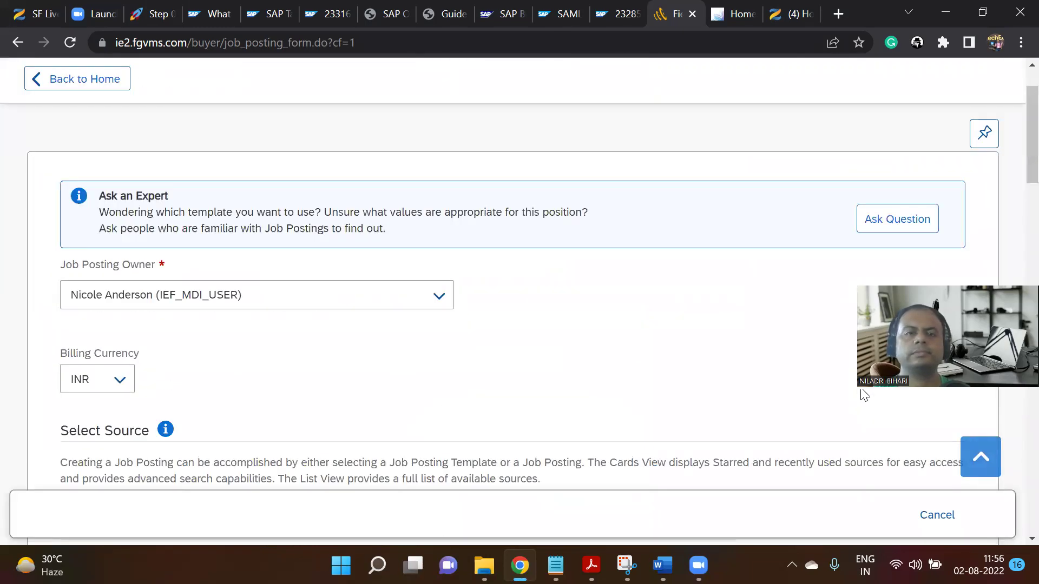
pyautogui.scroll(2, 849, 295)
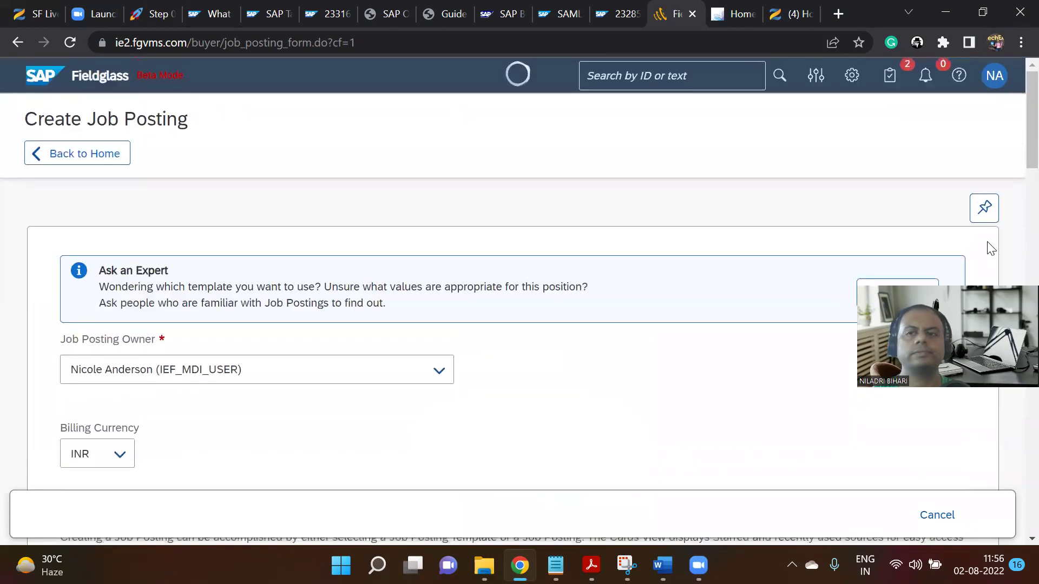
pyautogui.scroll(-5, 135, 439)
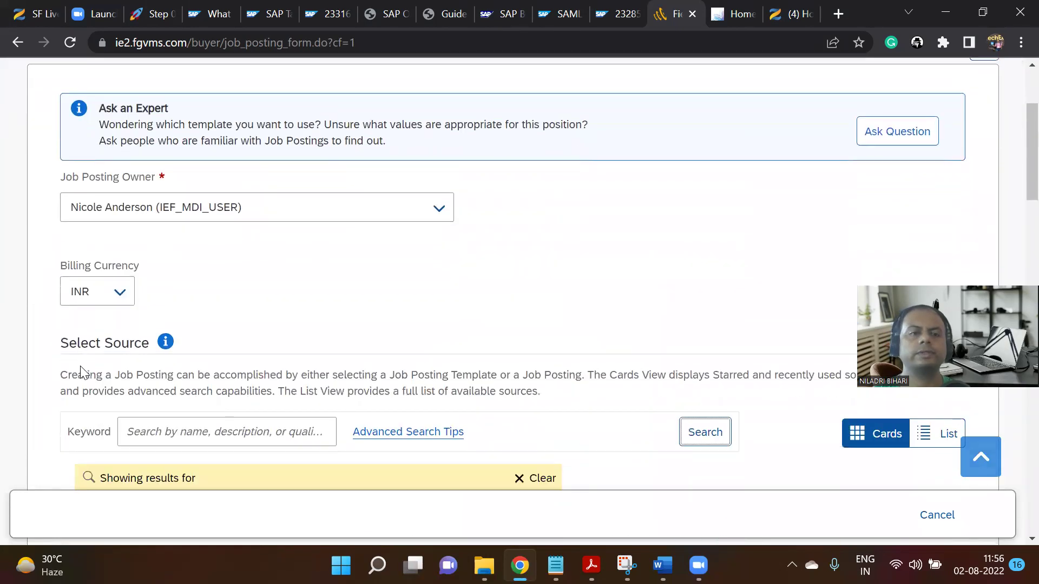
# Clear the previous search results and try, then erase, the keyword 'acq'.
pyautogui.click(522, 403)
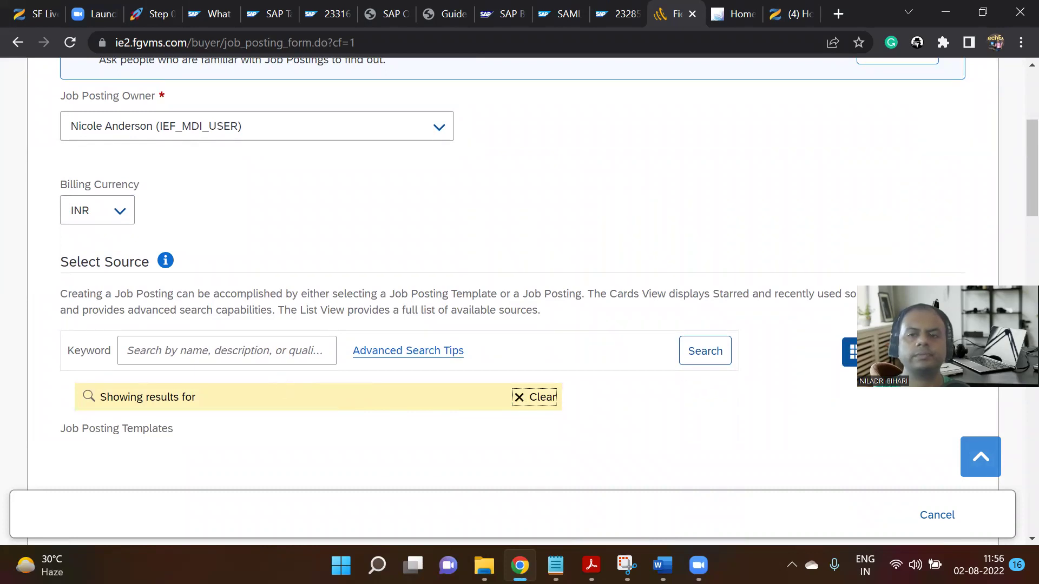
pyautogui.click(254, 351)
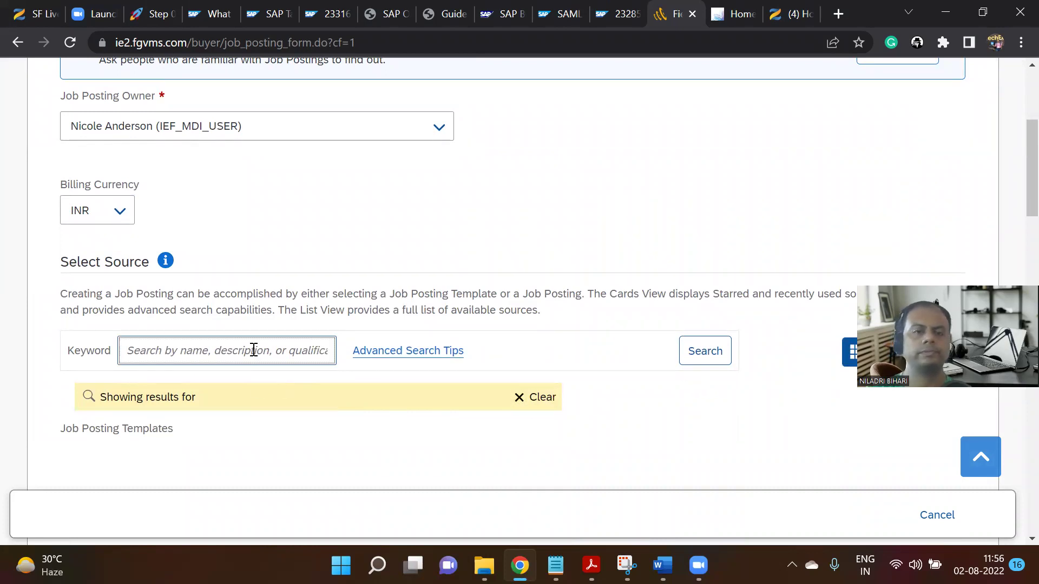
pyautogui.scroll(-3, 116, 268)
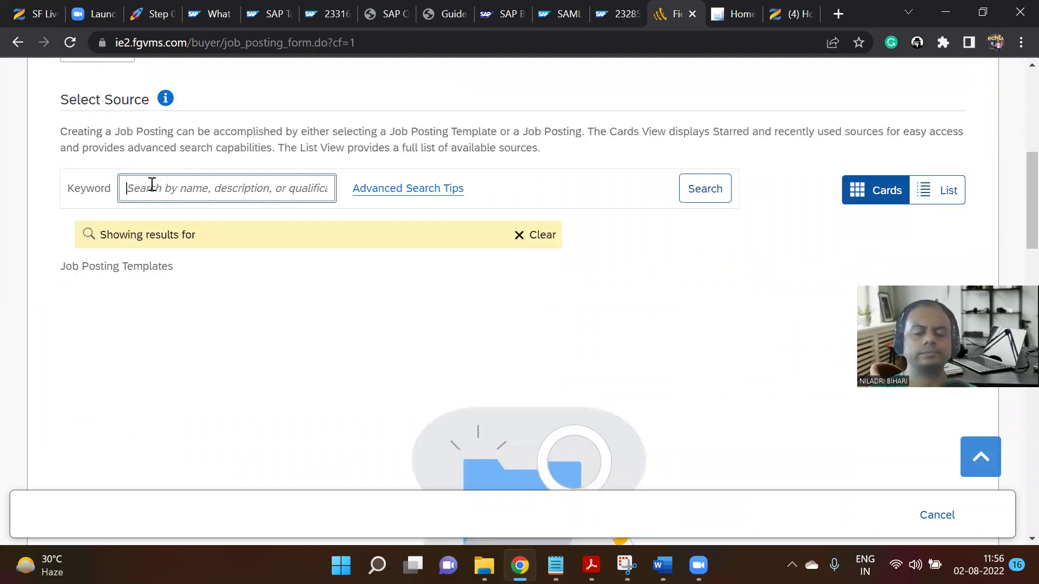
pyautogui.write('acq')
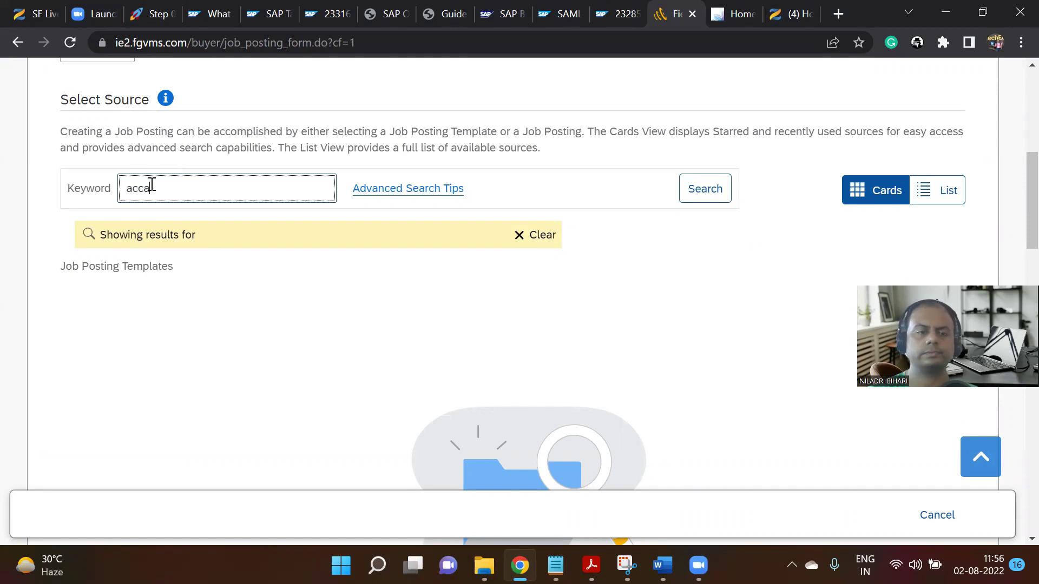
pyautogui.press('BackSpace')
pyautogui.press('BackSpace')
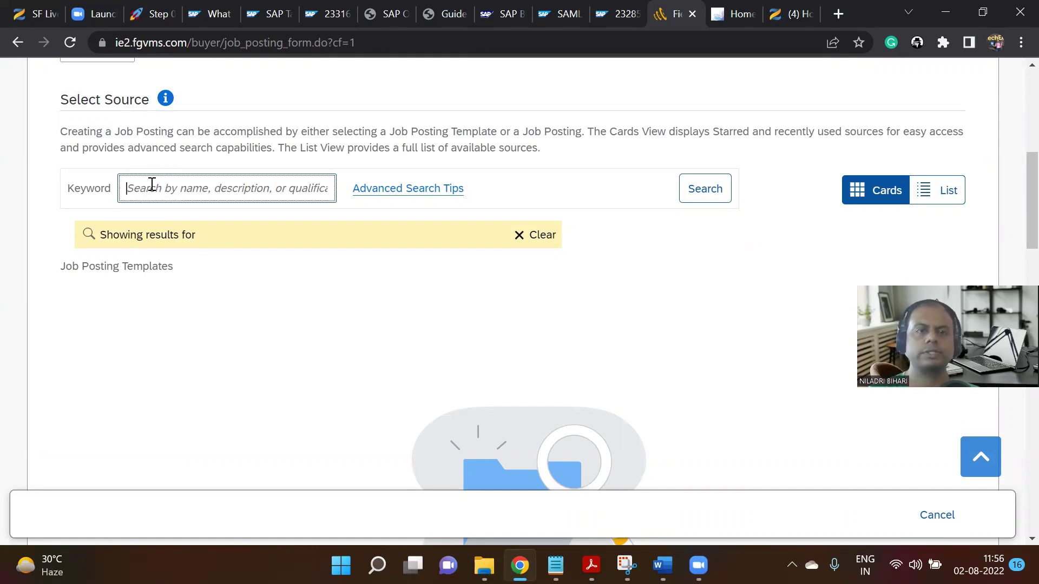
# Read through the Advanced Search Tips and close them with OK.
pyautogui.click(381, 190)
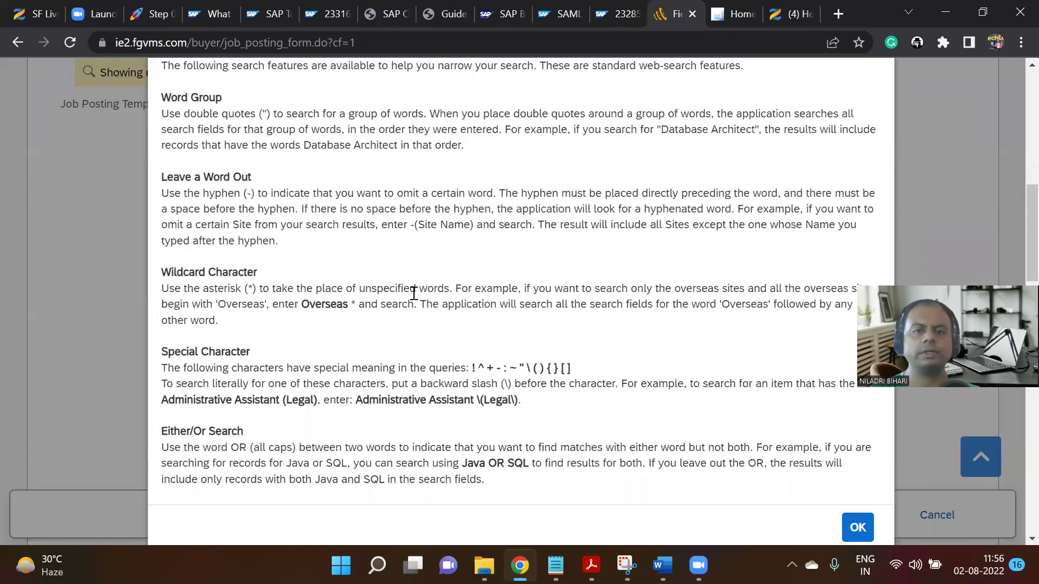
pyautogui.scroll(-2, 414, 293)
pyautogui.scroll(5, 406, 325)
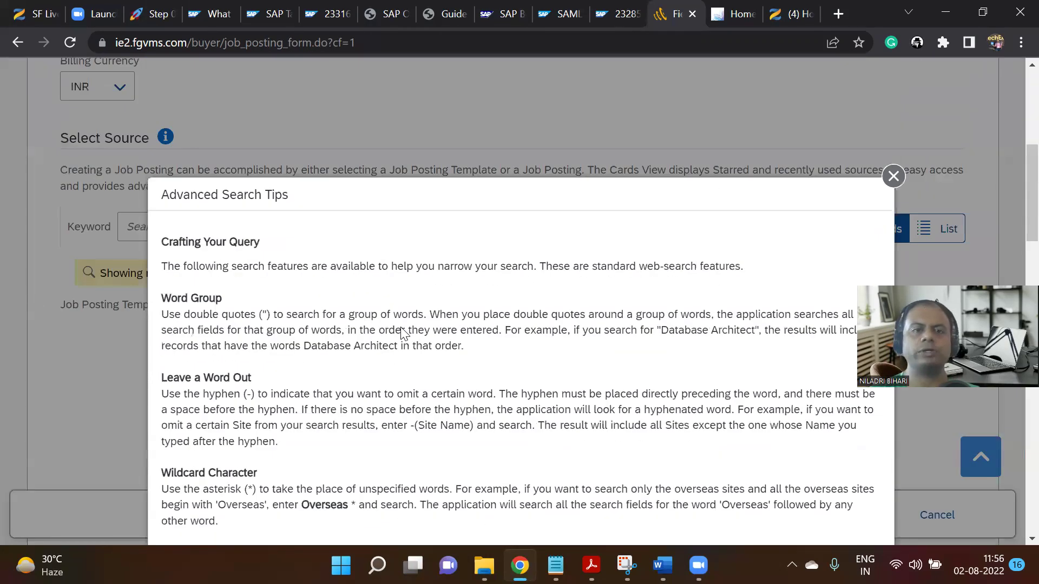
pyautogui.scroll(-5, 403, 333)
pyautogui.scroll(-1, 853, 414)
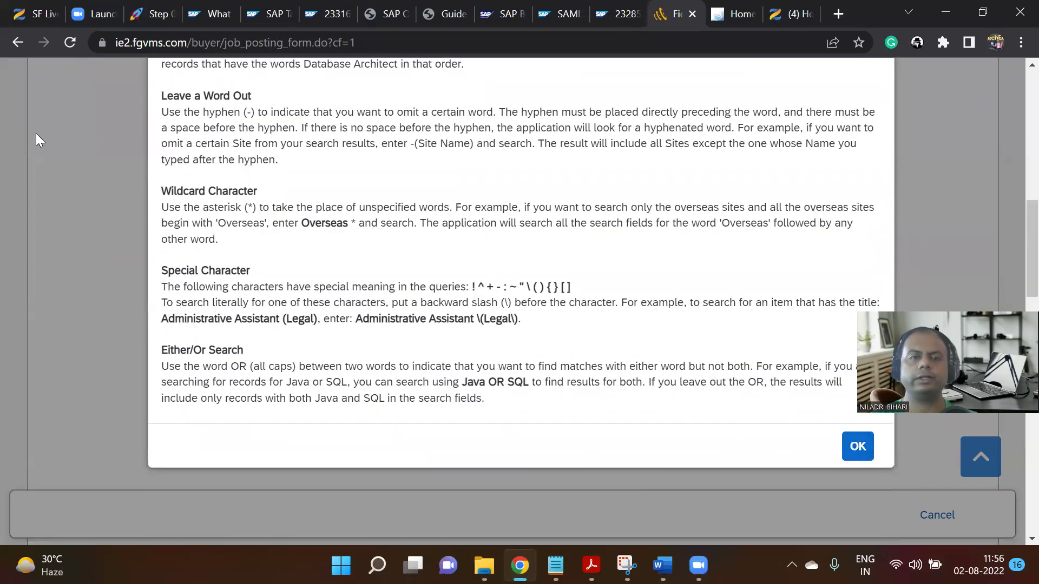
pyautogui.click(844, 445)
# Search the templates for 'billing', then clear the Keyword box.
pyautogui.click(160, 190)
pyautogui.write('billing')
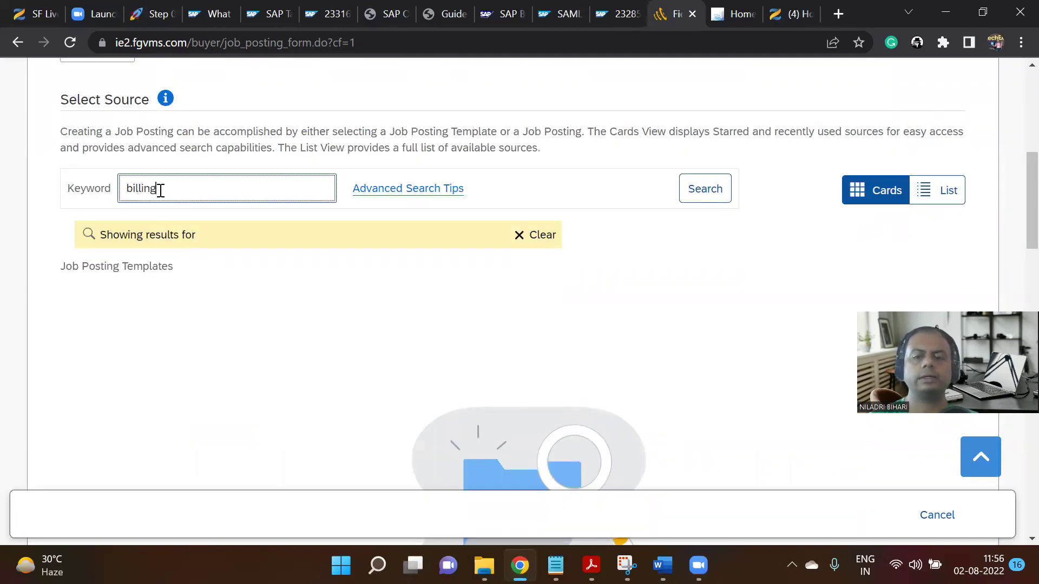
pyautogui.press('Return')
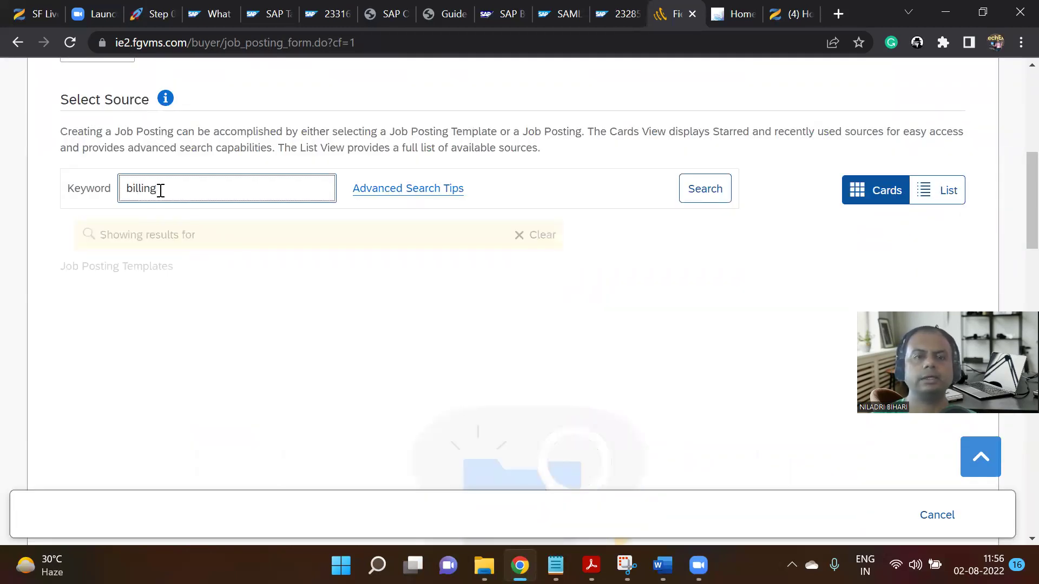
pyautogui.moveTo(183, 200); pyautogui.dragTo(73, 173)
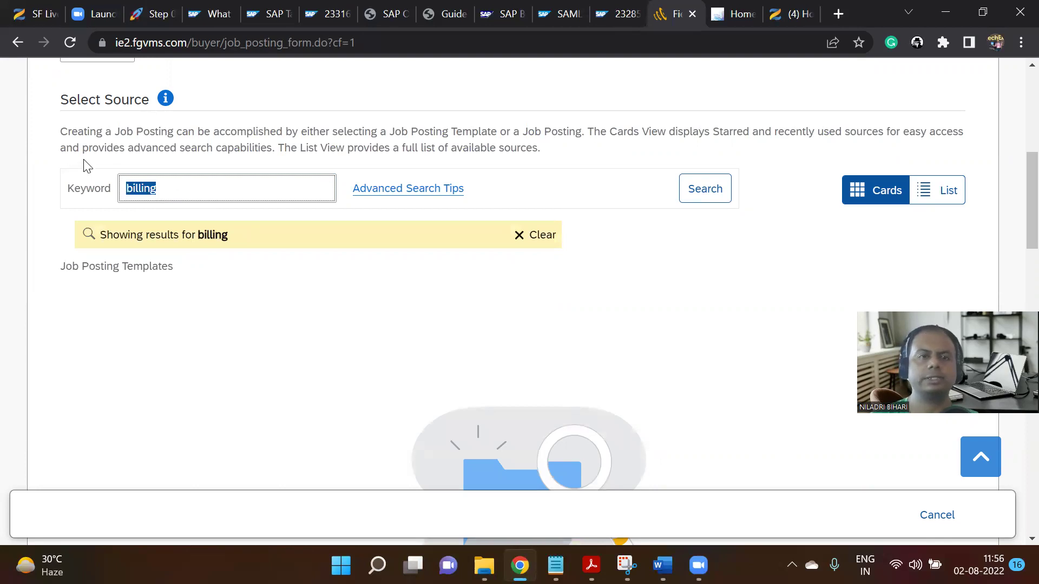
pyautogui.press('BackSpace')
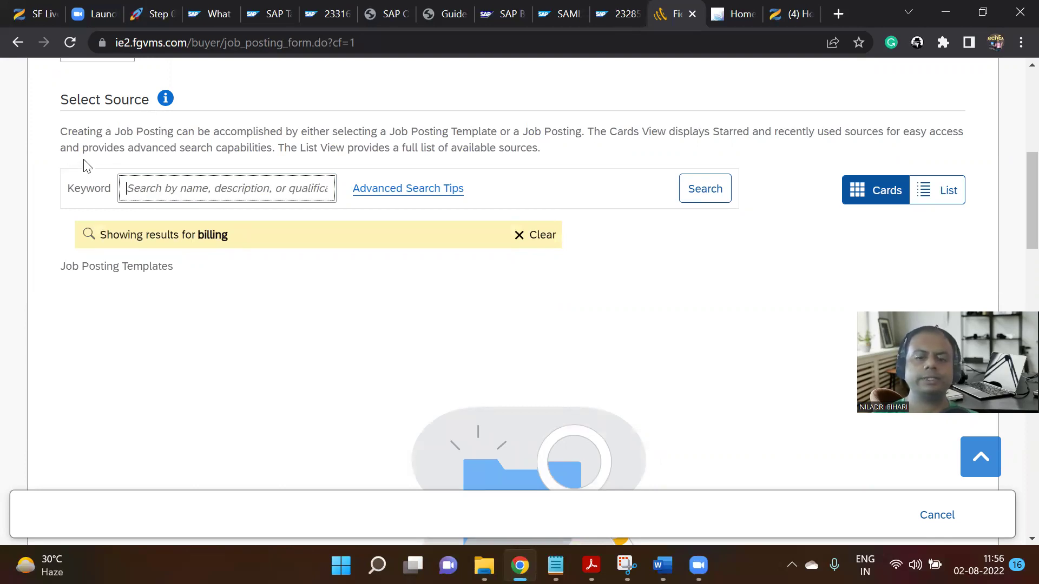
# Search the templates for 'wipro' and clear the empty results.
pyautogui.write('wip')
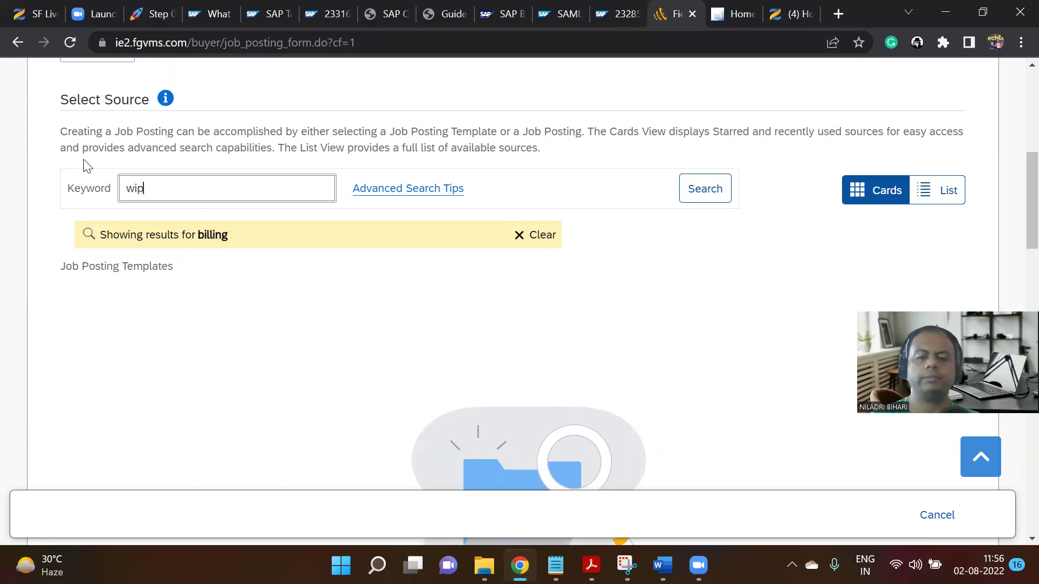
pyautogui.press('Return')
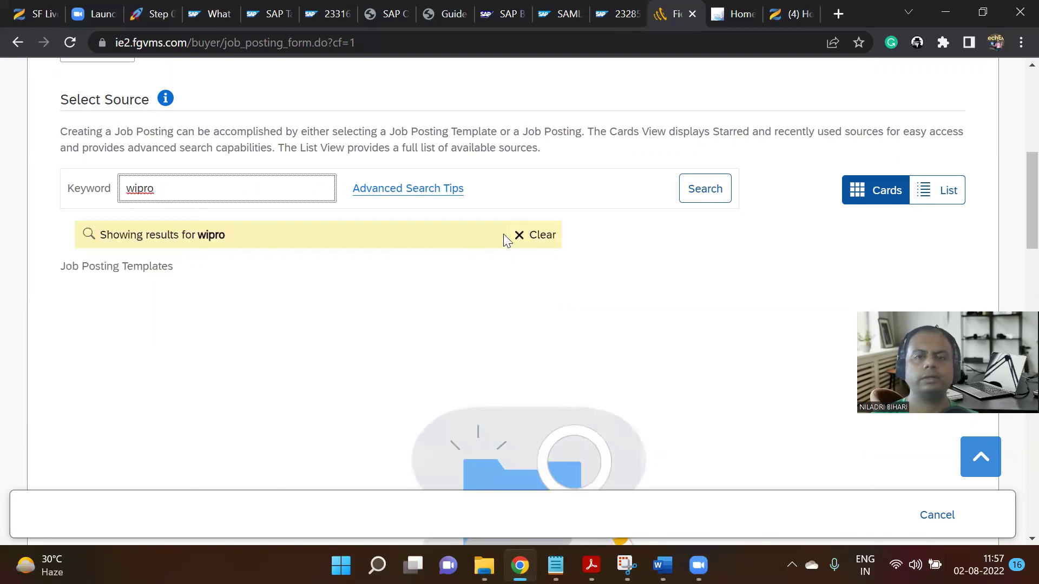
pyautogui.click(518, 237)
# Switch the billing currency back to USD and rerun the template search.
pyautogui.scroll(3, 489, 165)
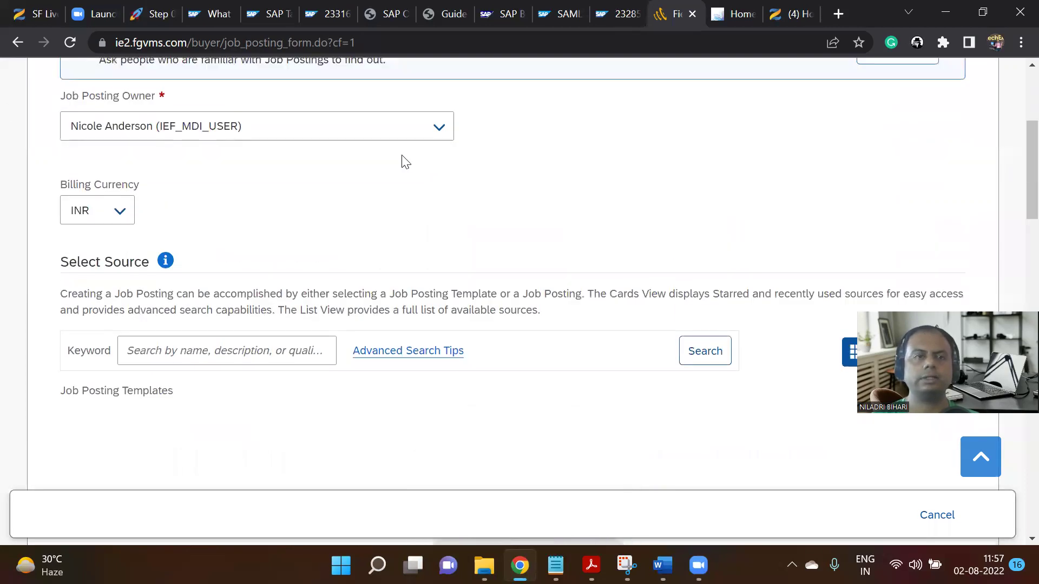
pyautogui.click(119, 211)
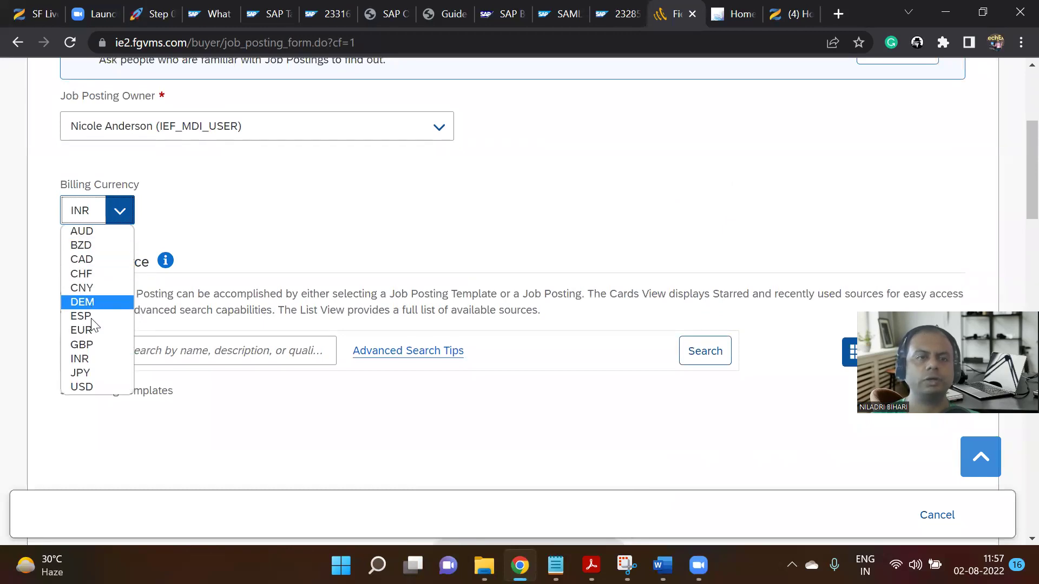
pyautogui.click(82, 387)
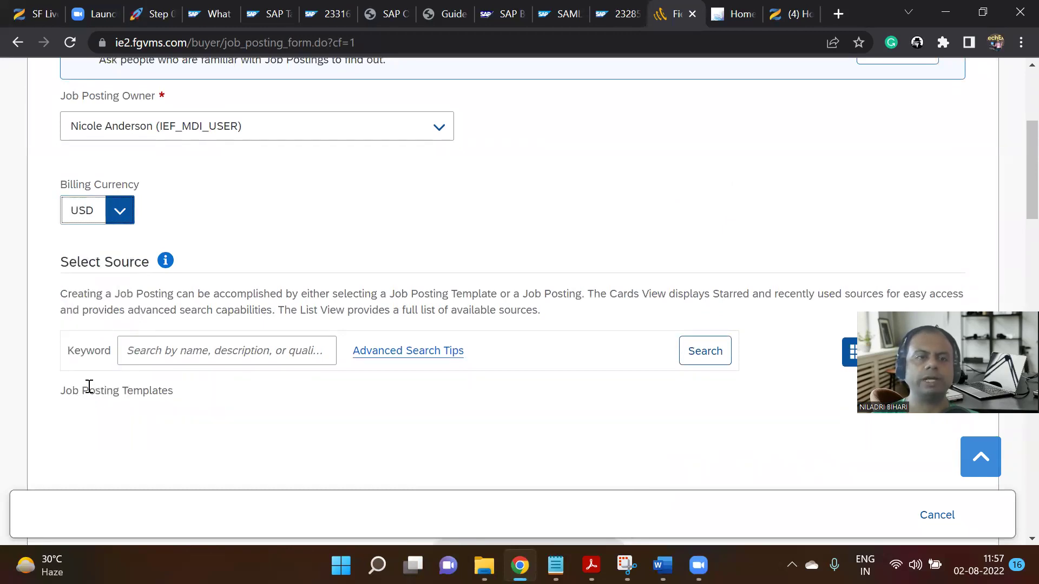
pyautogui.scroll(-1, 514, 333)
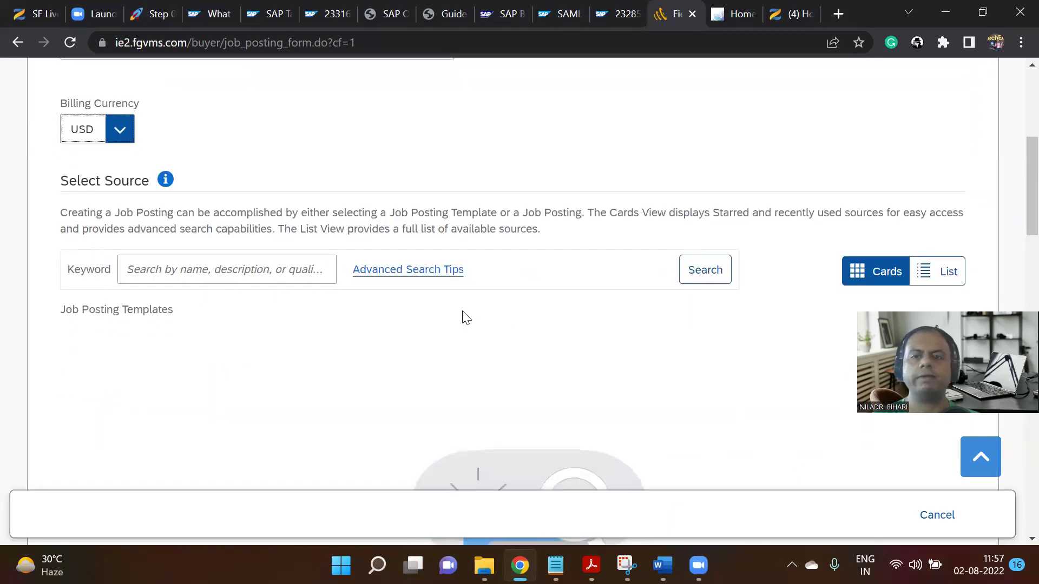
pyautogui.click(717, 269)
pyautogui.click(700, 275)
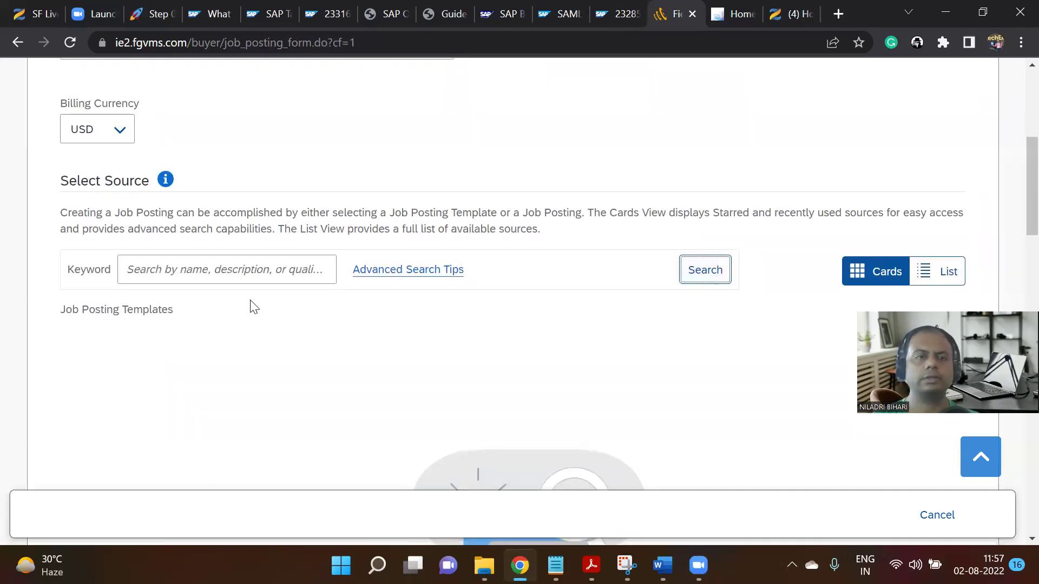
# Check the Job Posting Owner dropdown, keep the current owner, and review the form.
pyautogui.scroll(2, 252, 302)
pyautogui.scroll(2, 252, 299)
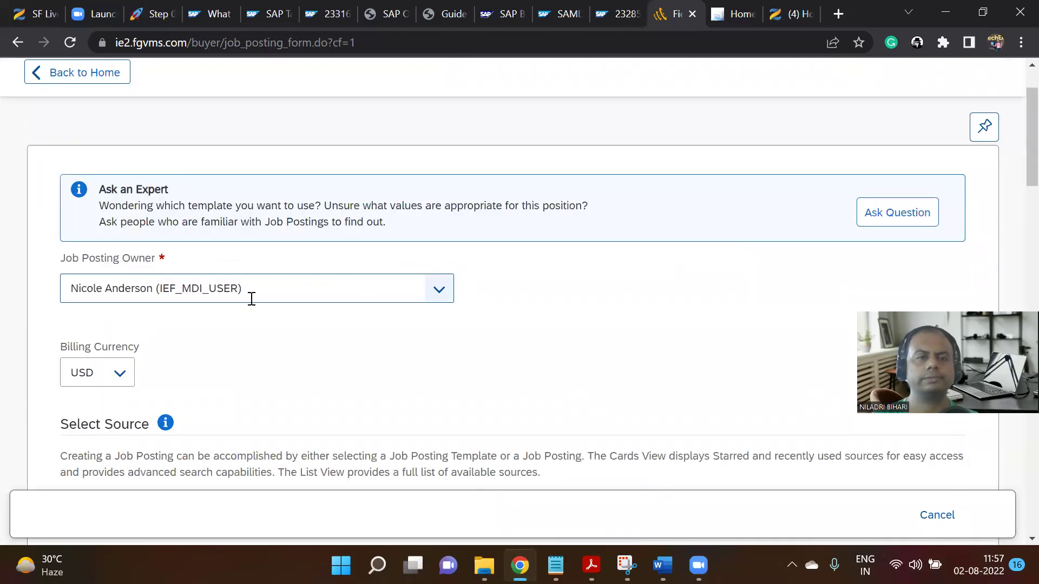
pyautogui.click(442, 295)
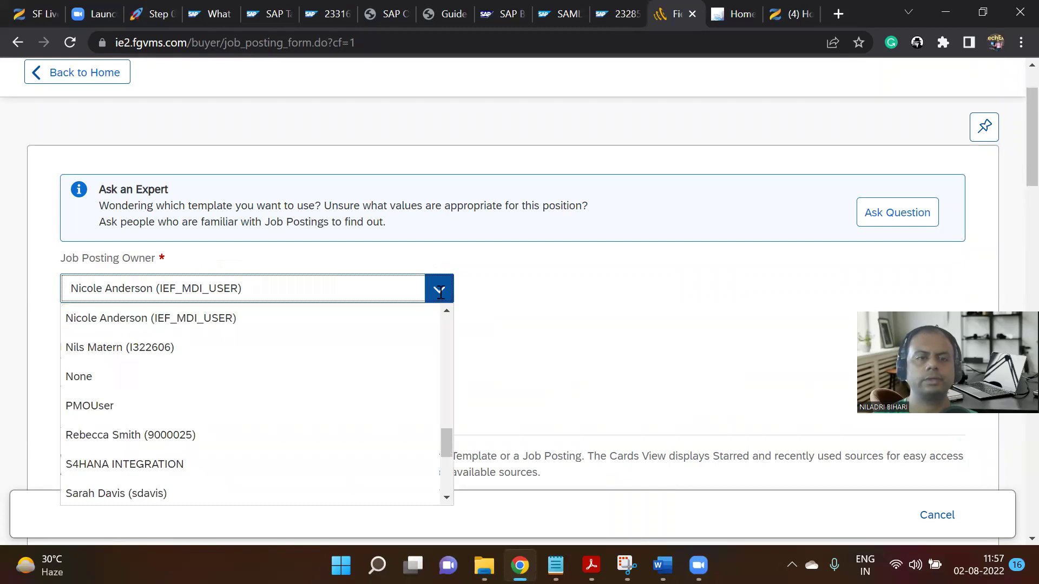
pyautogui.click(563, 305)
pyautogui.scroll(-7, 559, 304)
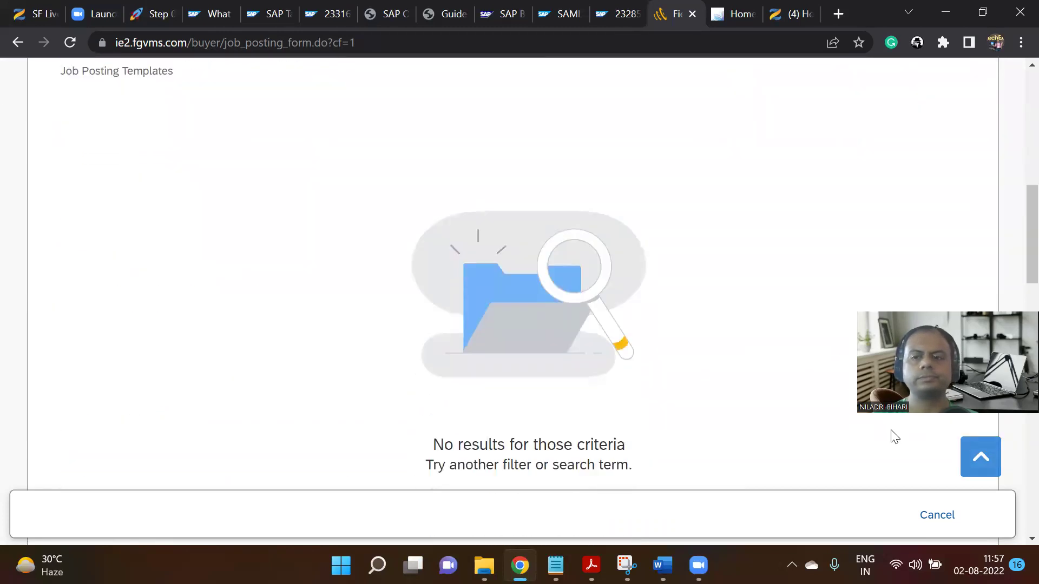
pyautogui.scroll(-2, 818, 462)
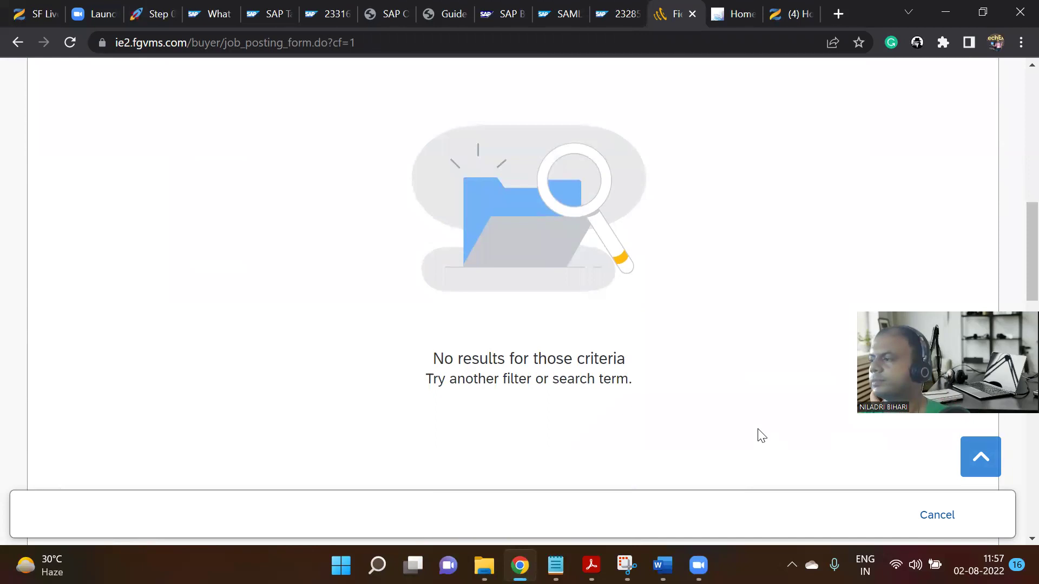
pyautogui.scroll(9, 745, 414)
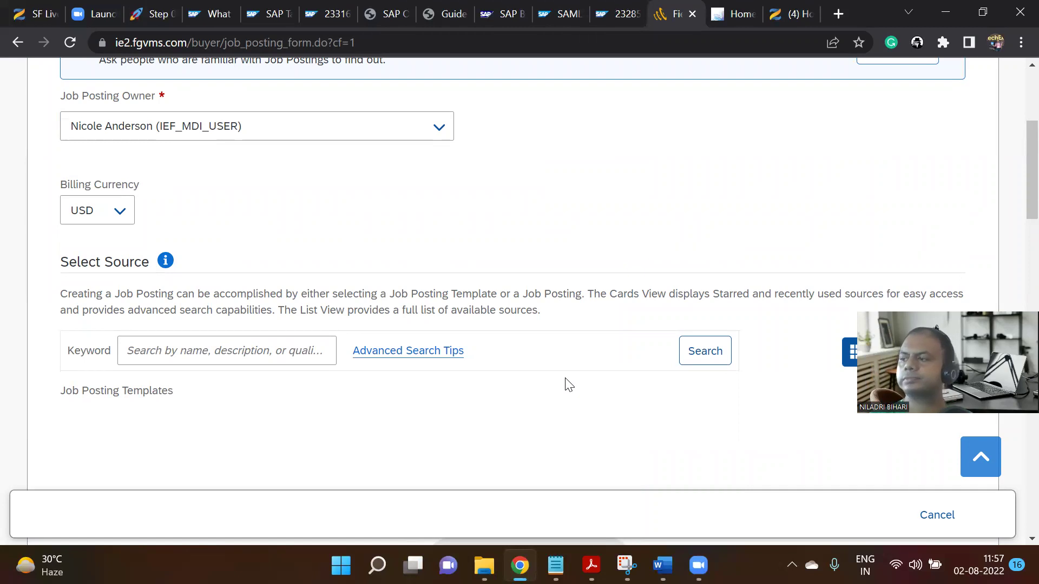
pyautogui.scroll(2, 375, 367)
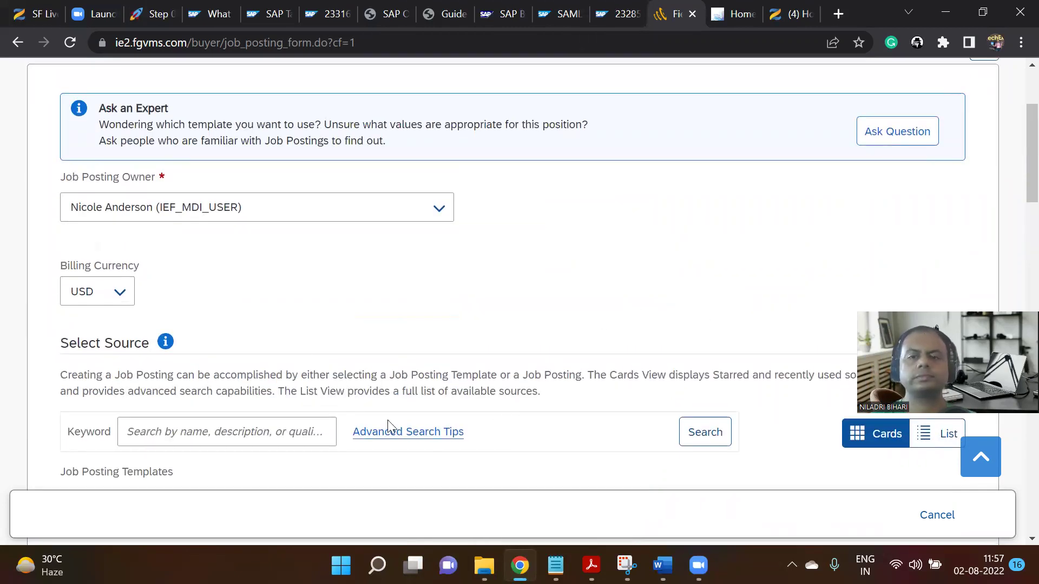
pyautogui.scroll(-8, 994, 528)
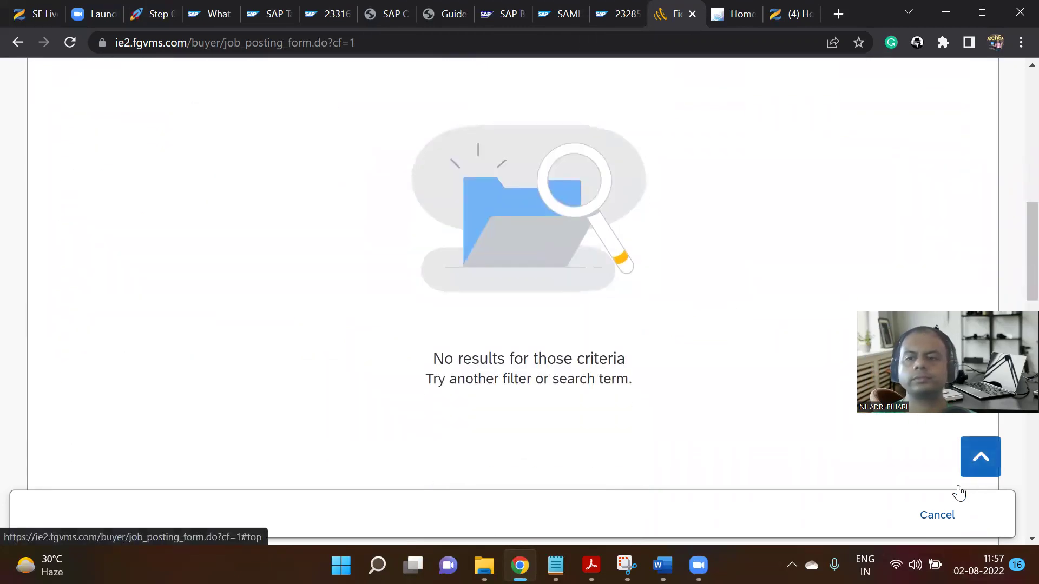
pyautogui.click(426, 558)
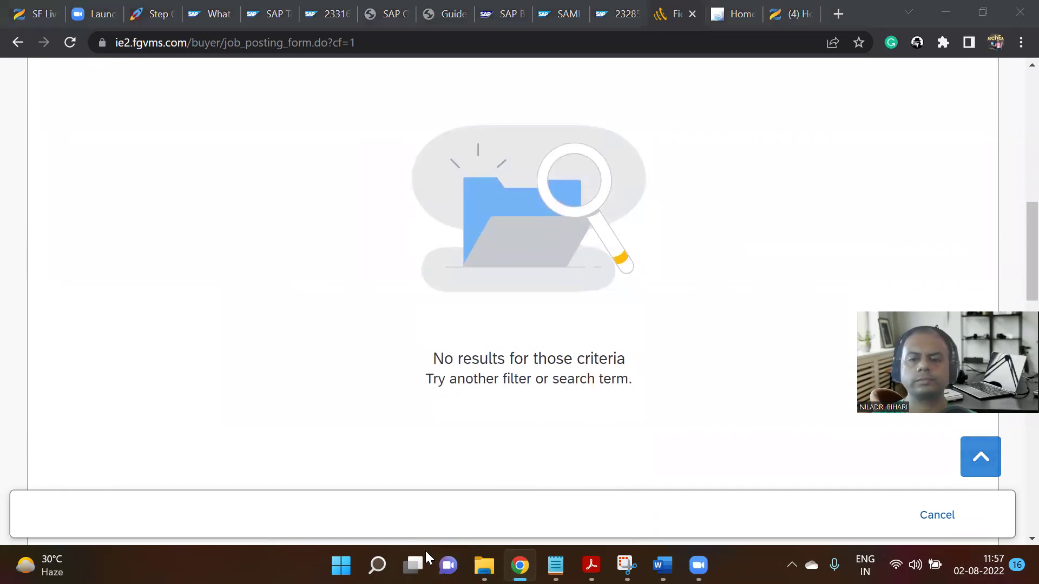
# Cancel this posting and start a fresh job posting from the Create menu, past the sources guidance.
pyautogui.click(941, 517)
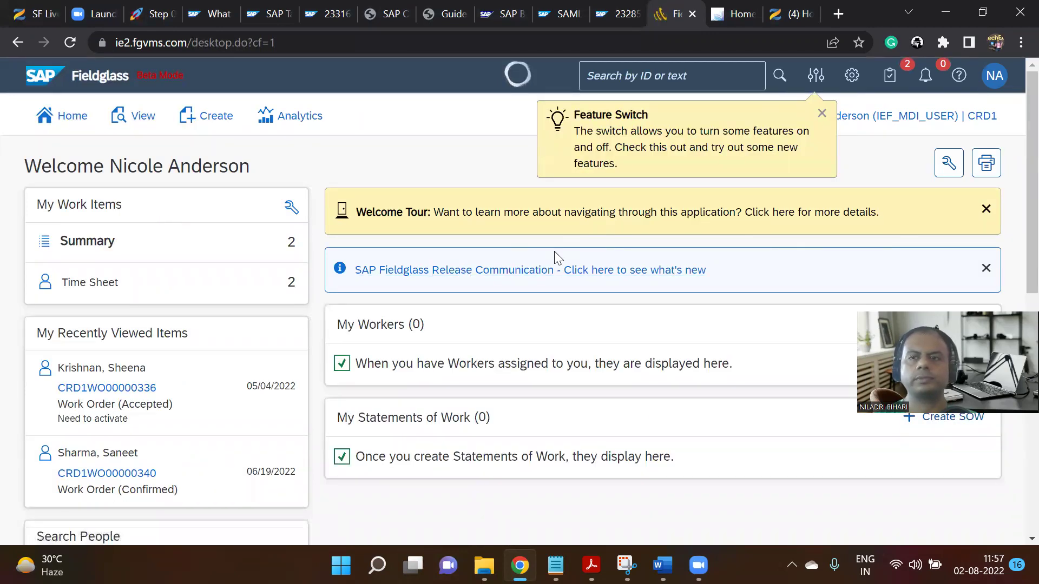
pyautogui.click(204, 118)
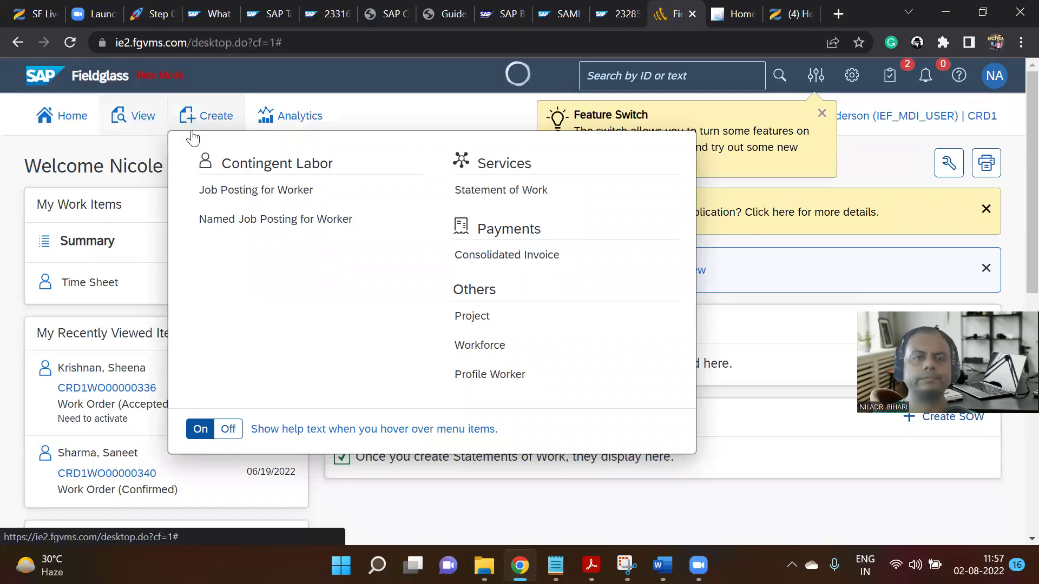
pyautogui.moveTo(219, 186)
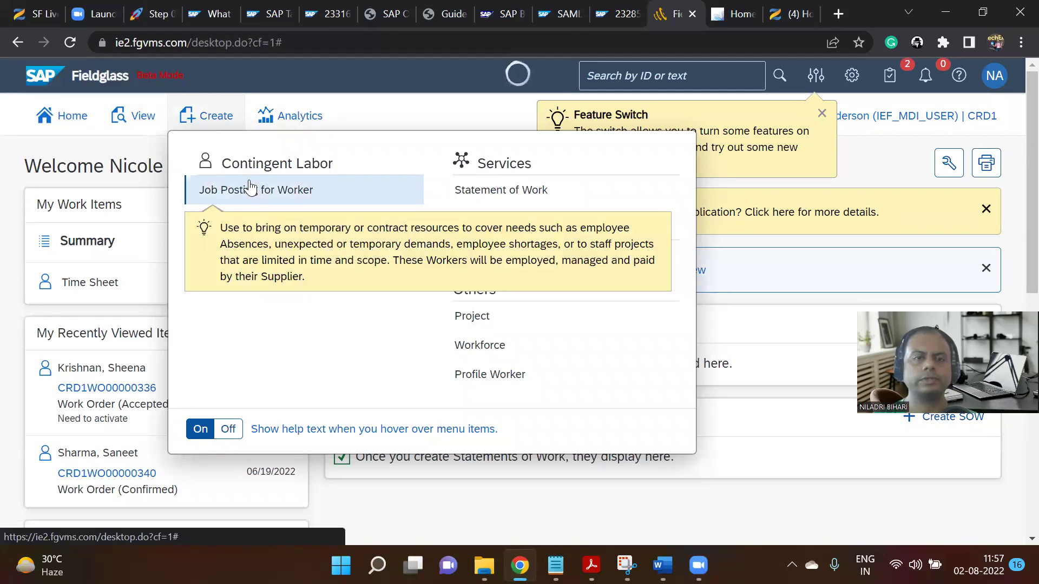
pyautogui.click(244, 188)
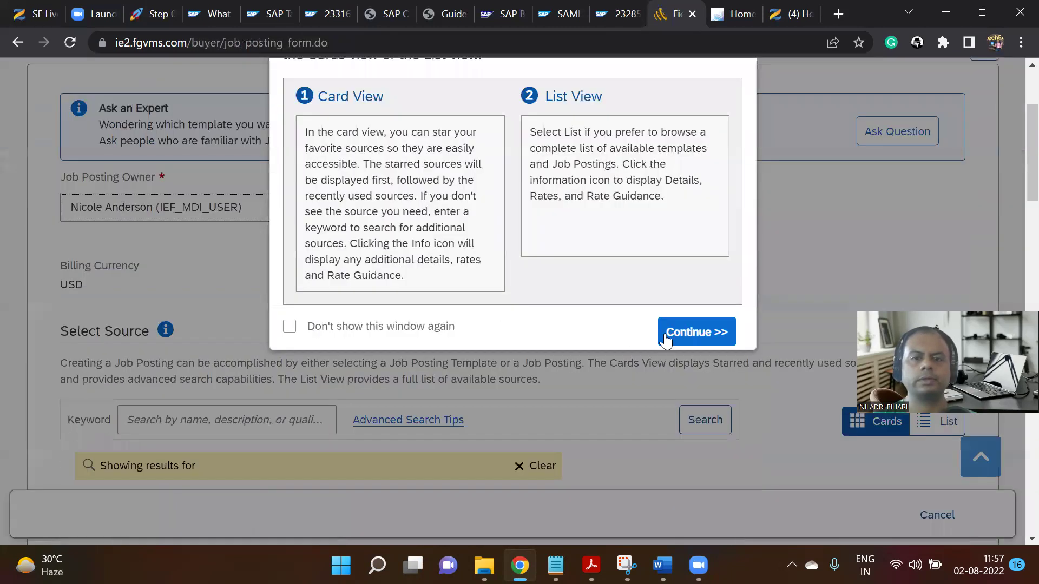
pyautogui.click(681, 331)
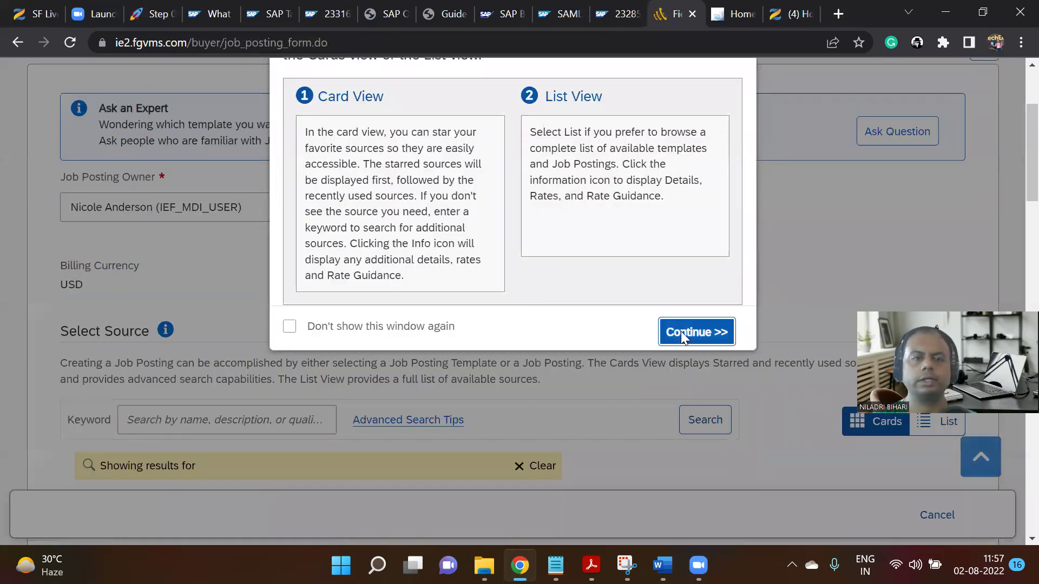
# Check the Job Posting Owner list without changing it, then return to the Notion Step 01 checklist.
pyautogui.scroll(-6, 448, 225)
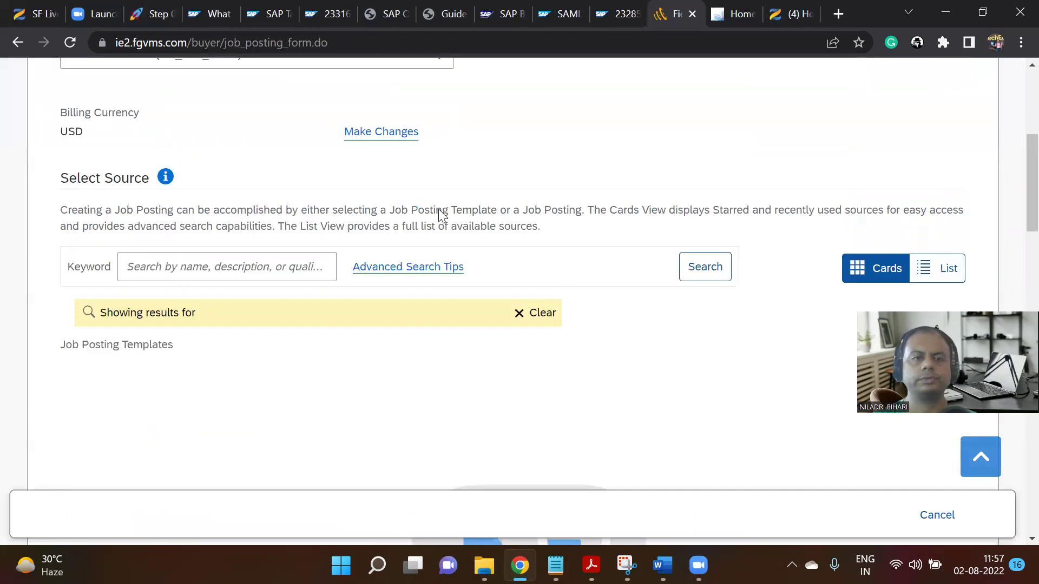
pyautogui.scroll(-4, 442, 216)
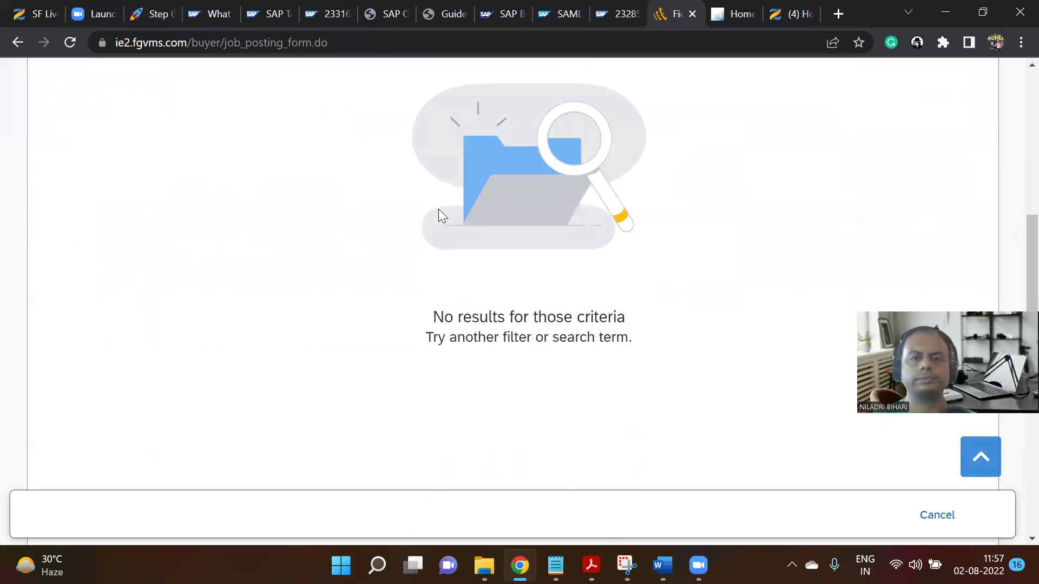
pyautogui.scroll(8, 441, 215)
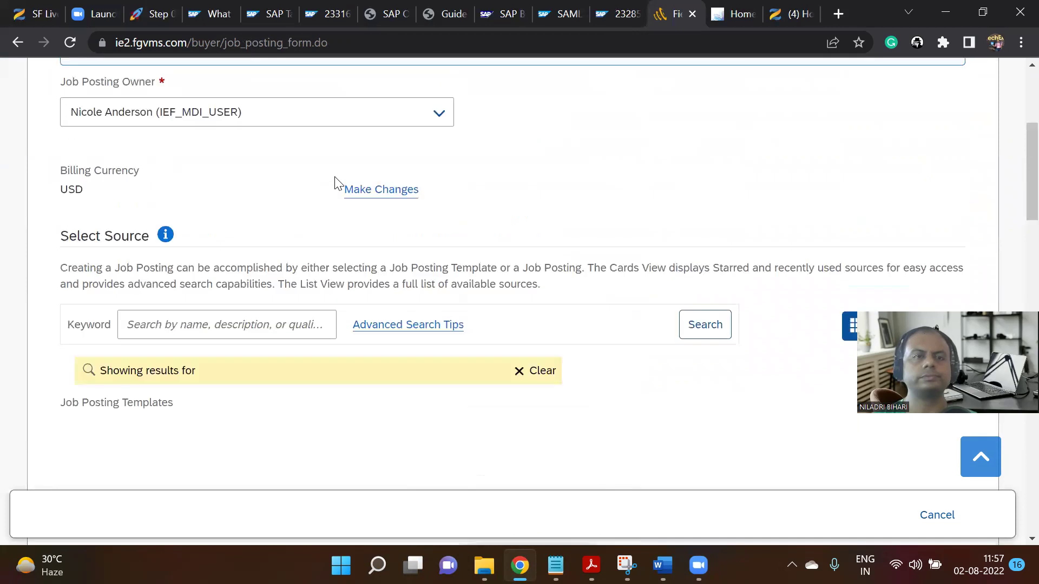
pyautogui.click(440, 128)
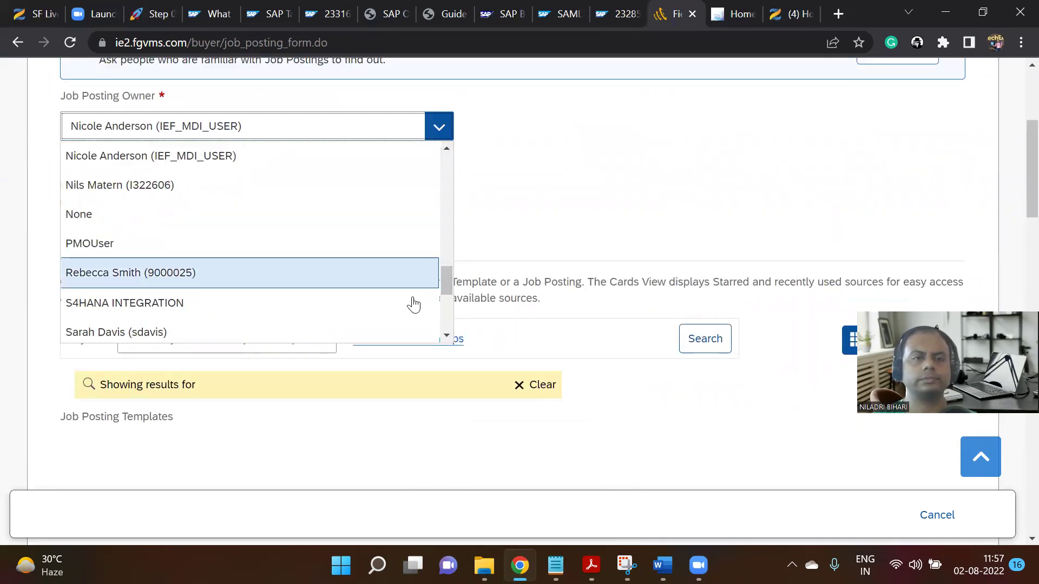
pyautogui.click(505, 219)
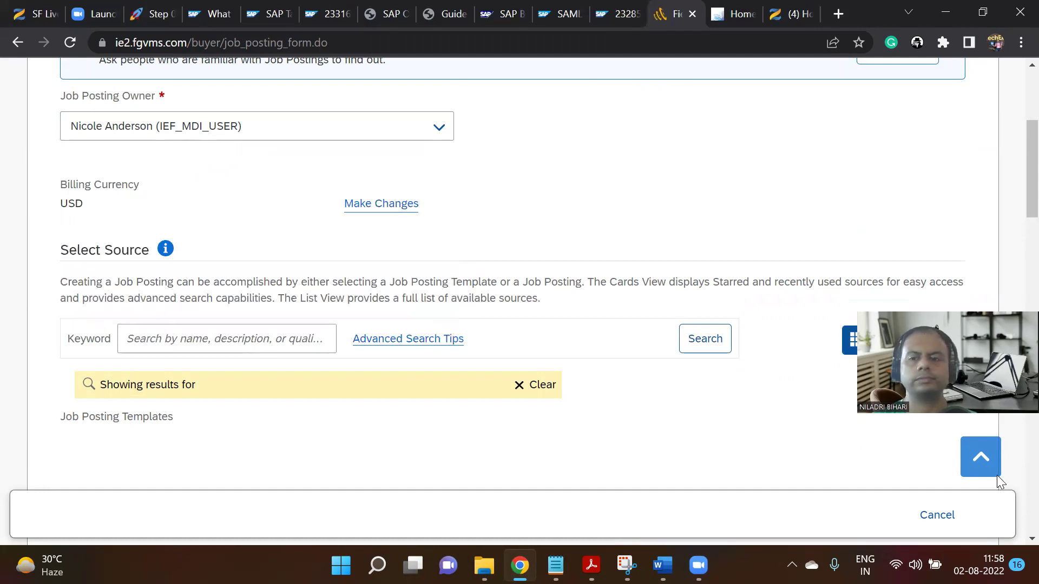
pyautogui.click(154, 14)
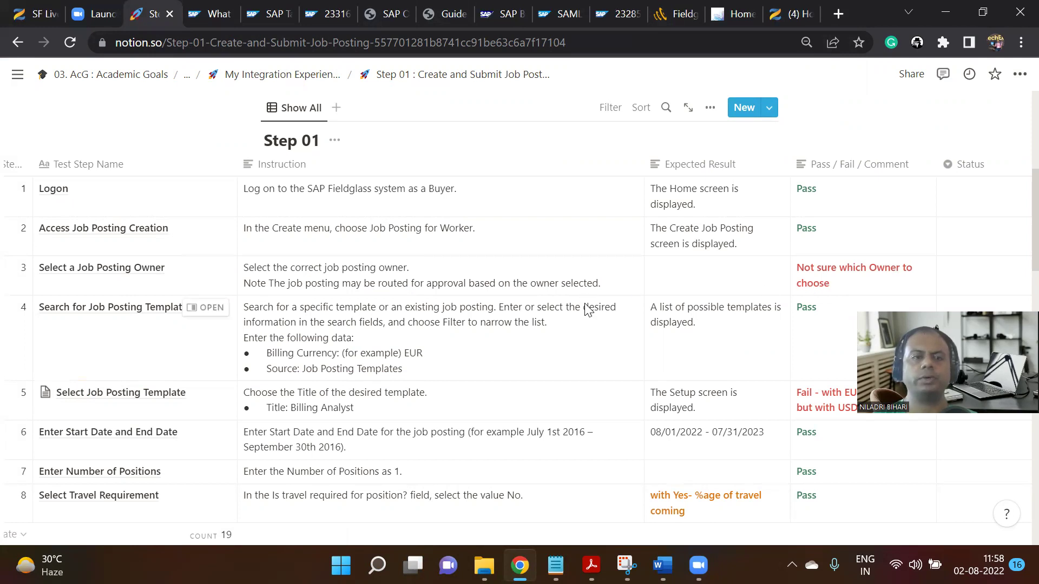
pyautogui.scroll(-1, 588, 310)
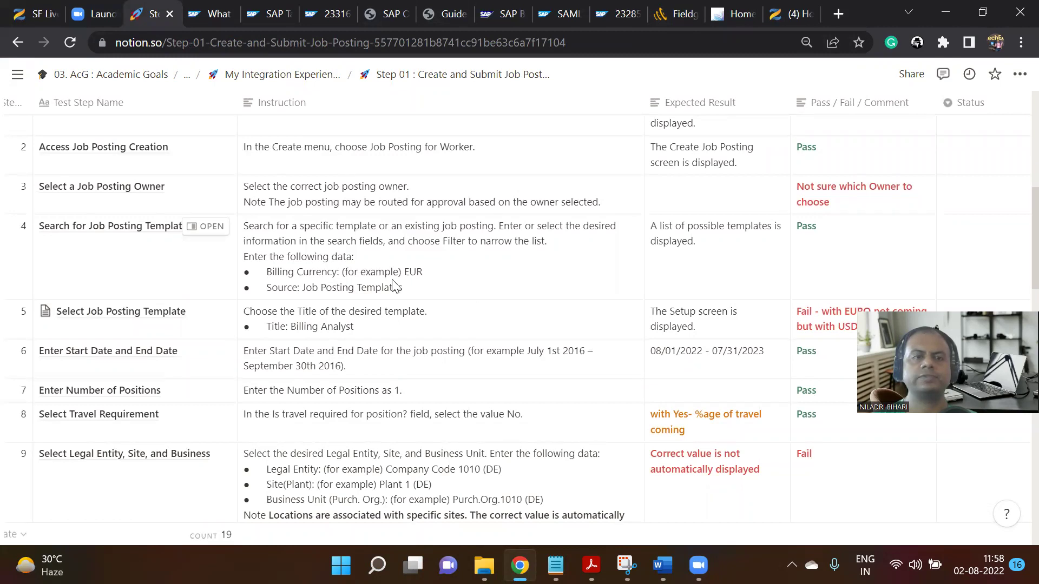
pyautogui.click(738, 11)
pyautogui.click(162, 7)
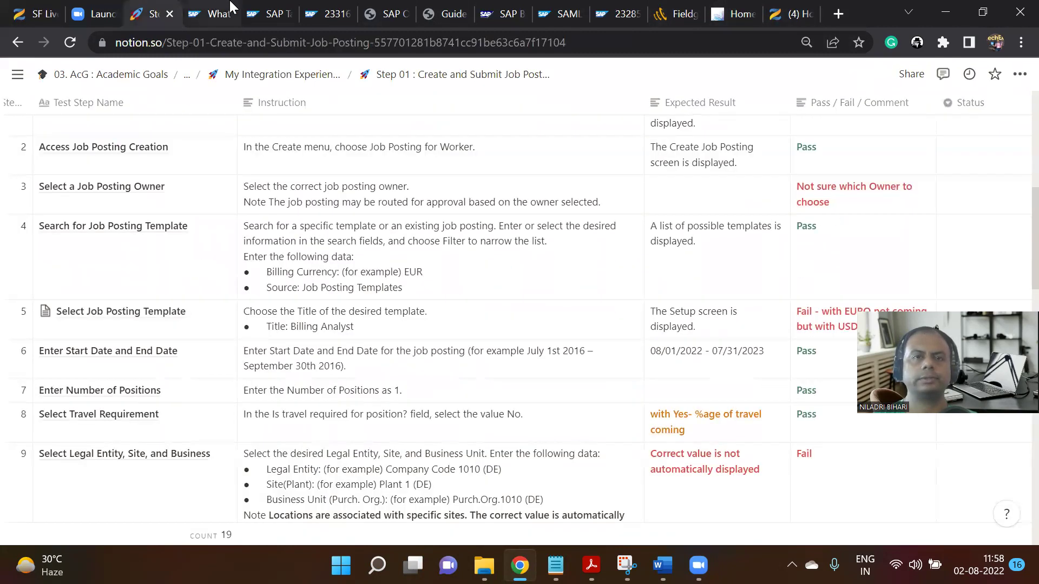
# Back in the job posting form, clear the source search criteria and rerun the search.
pyautogui.click(673, 12)
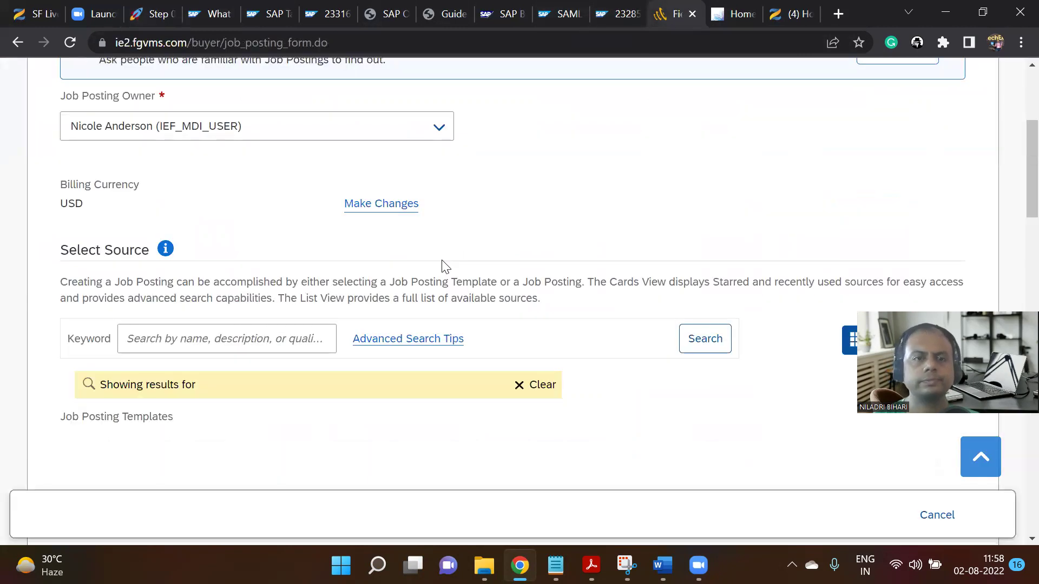
pyautogui.scroll(-3, 442, 265)
pyautogui.doubleClick(151, 254)
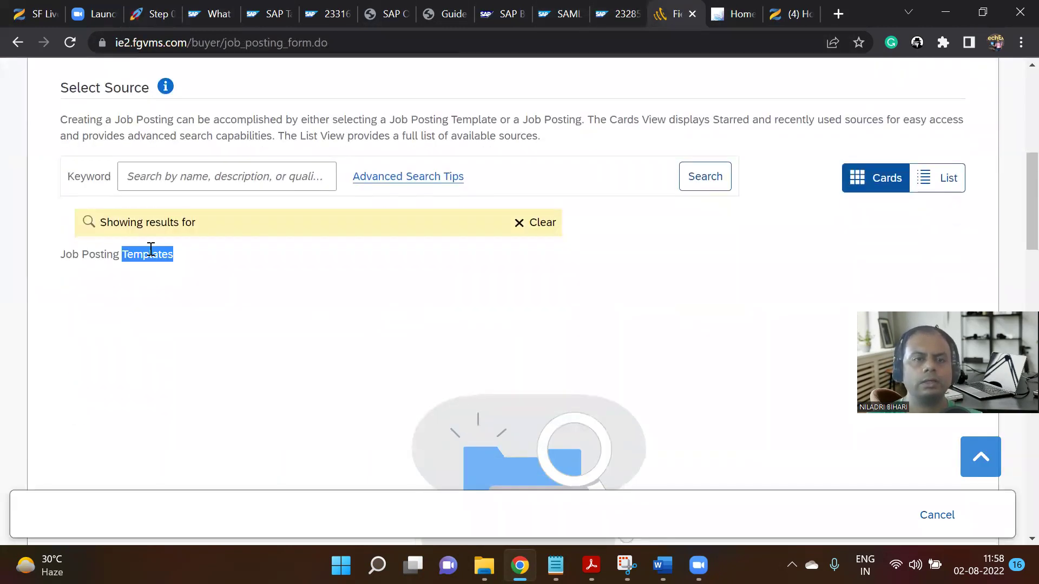
pyautogui.click(534, 226)
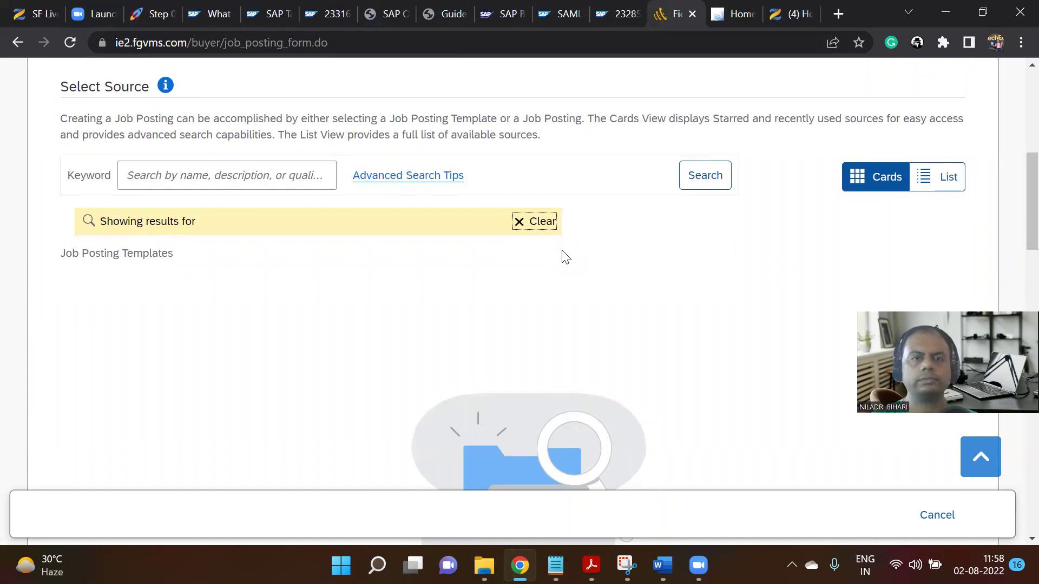
pyautogui.scroll(-4, 562, 250)
pyautogui.scroll(5, 661, 343)
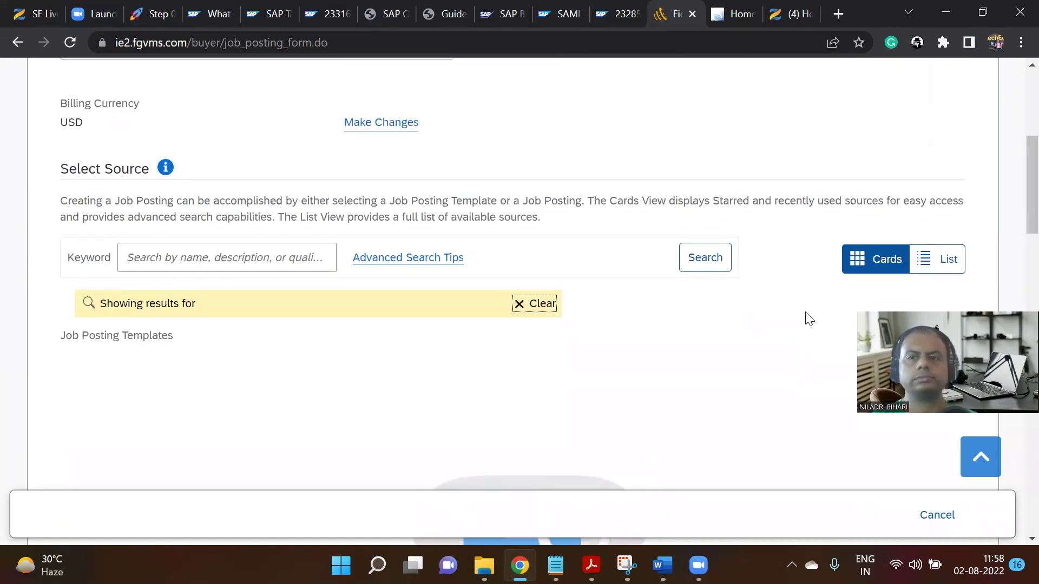
pyautogui.click(693, 260)
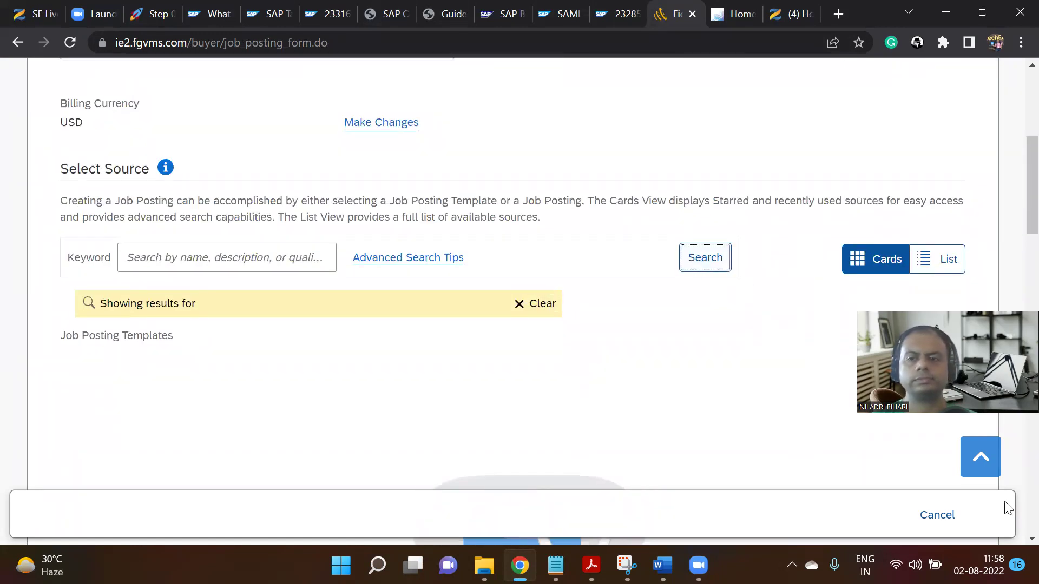
pyautogui.click(981, 457)
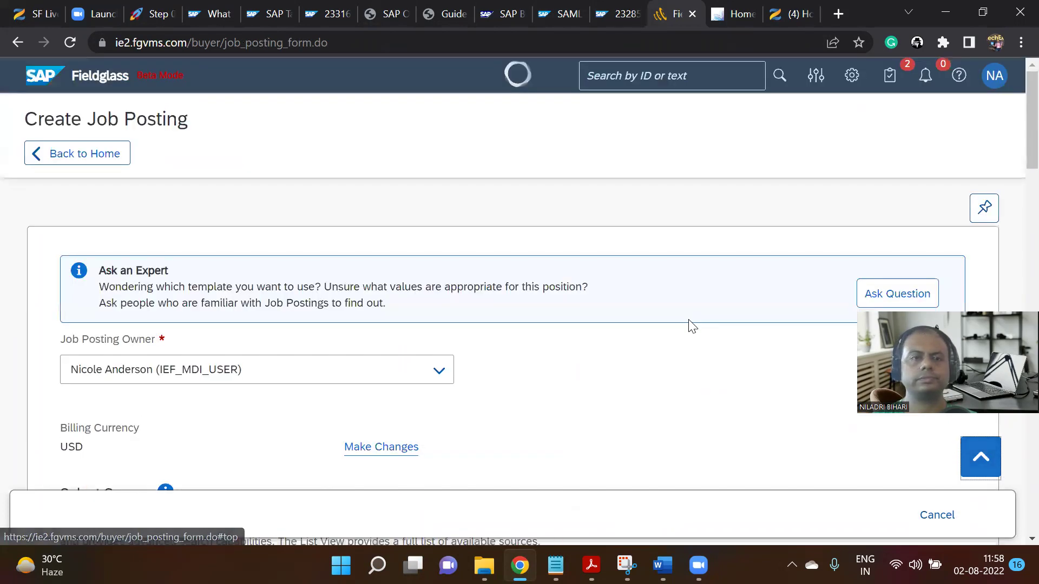
pyautogui.scroll(-3, 596, 270)
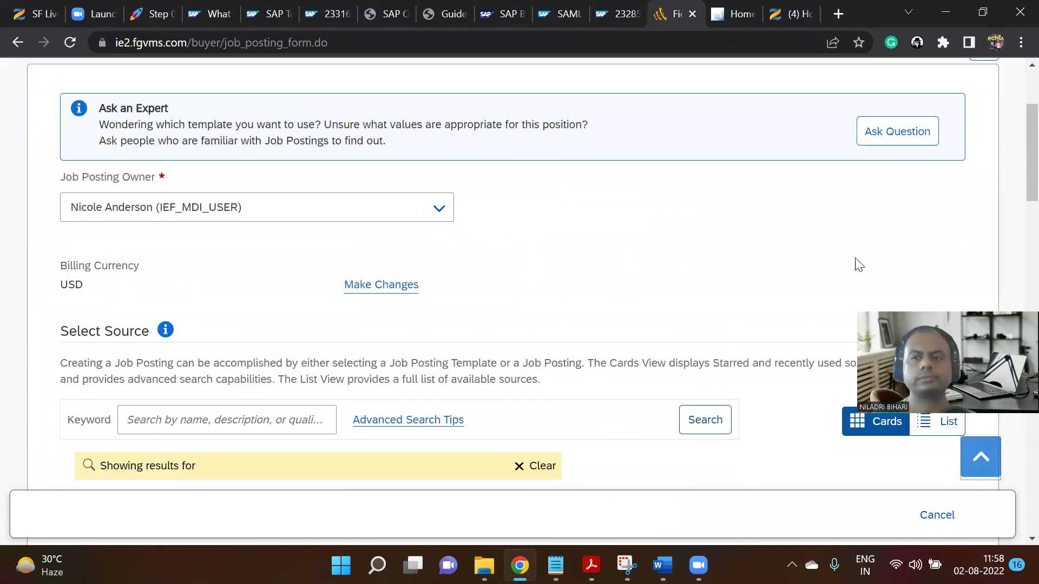
pyautogui.scroll(3, 936, 246)
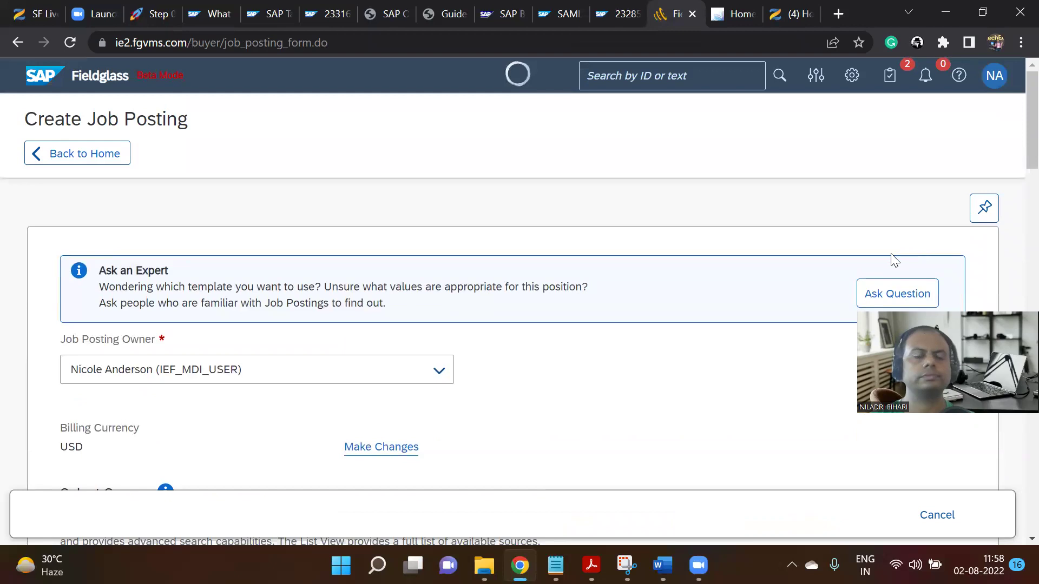
pyautogui.scroll(-4, 549, 221)
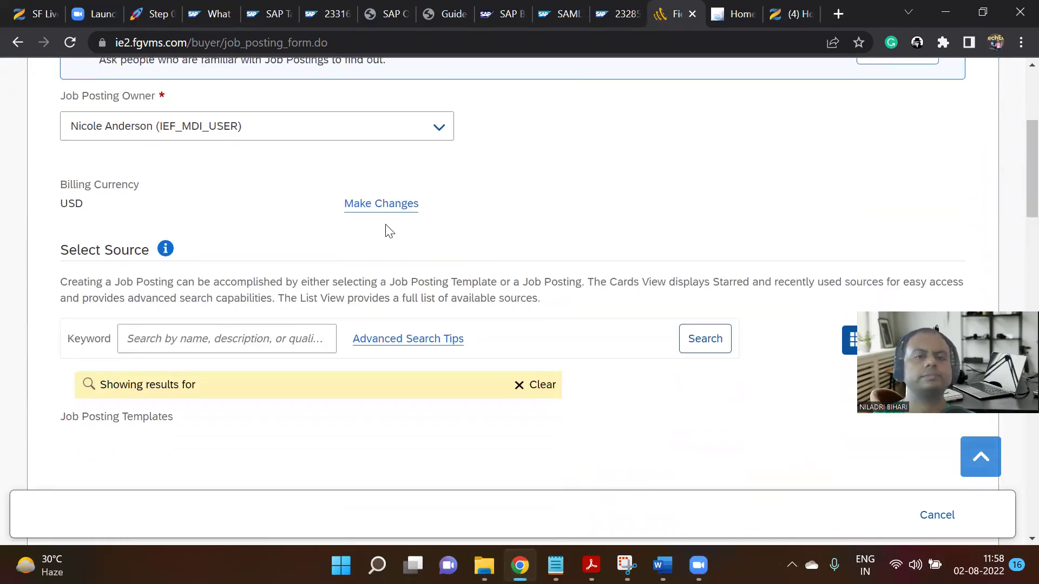
# Review the browsing sources help, switch to List View, and return to the Job Posting Templates list.
pyautogui.click(238, 339)
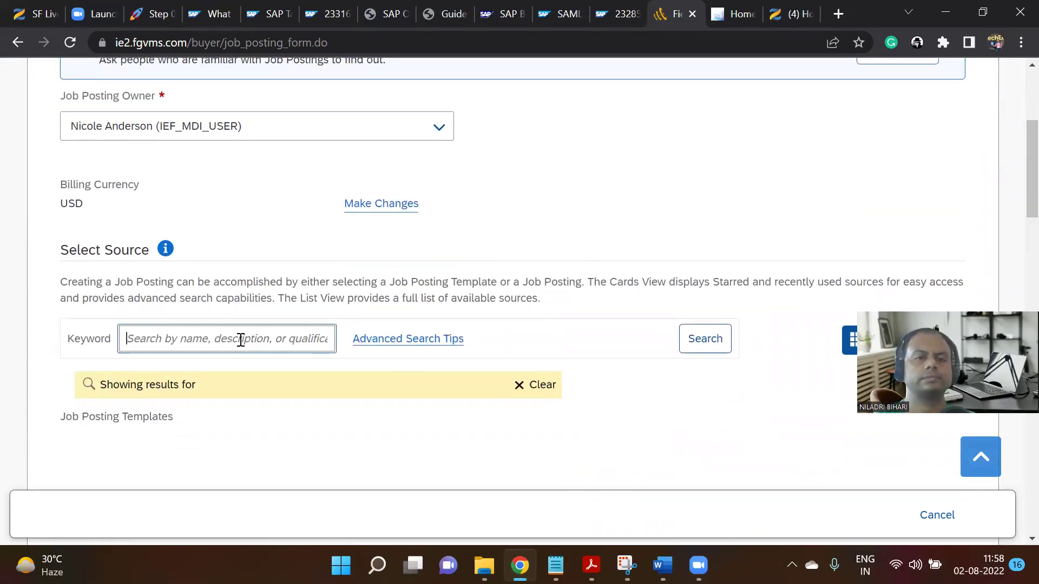
pyautogui.click(165, 249)
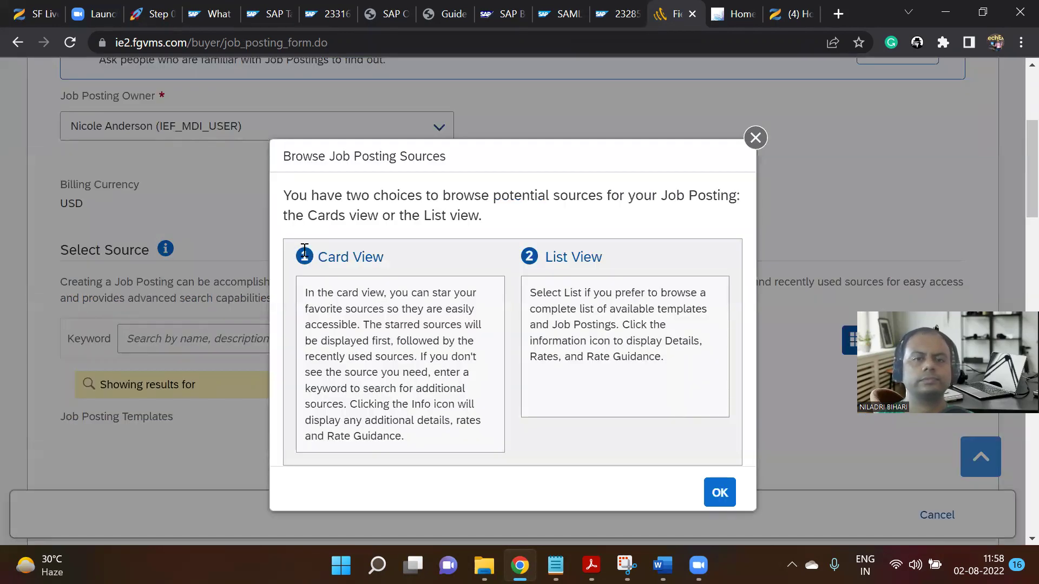
pyautogui.scroll(-5, 665, 274)
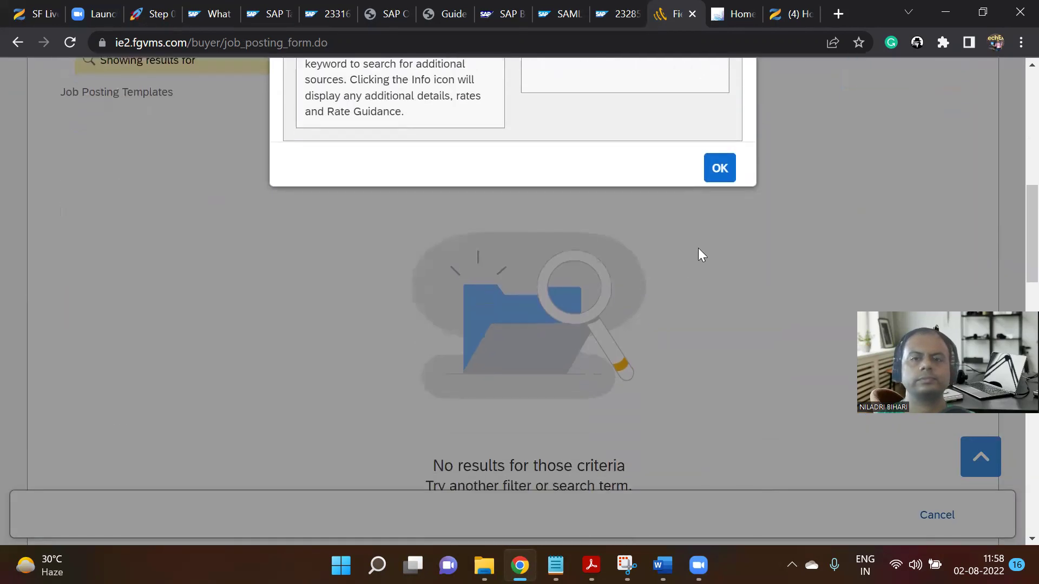
pyautogui.click(717, 172)
pyautogui.scroll(-2, 949, 176)
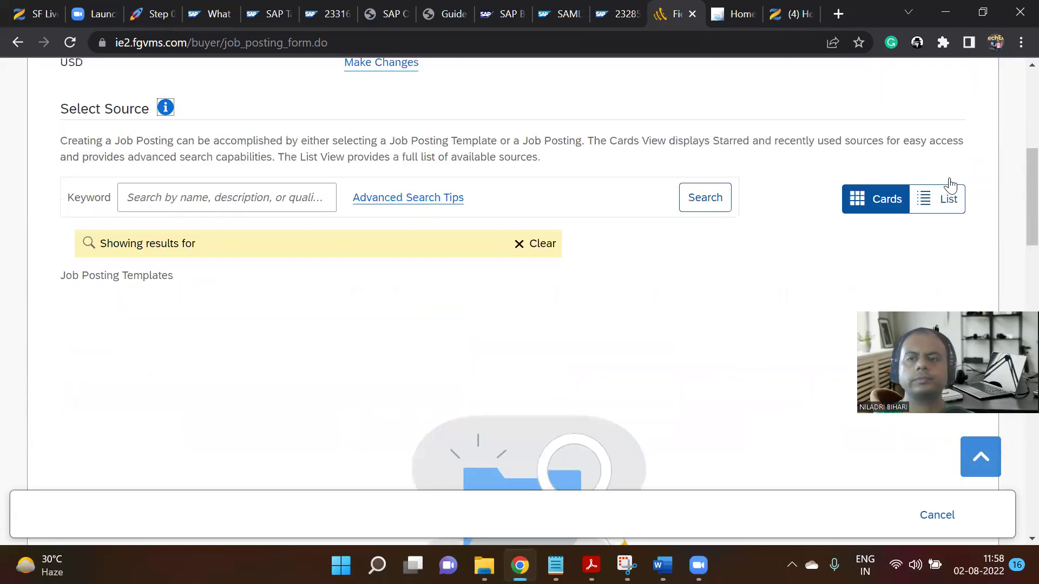
pyautogui.click(950, 180)
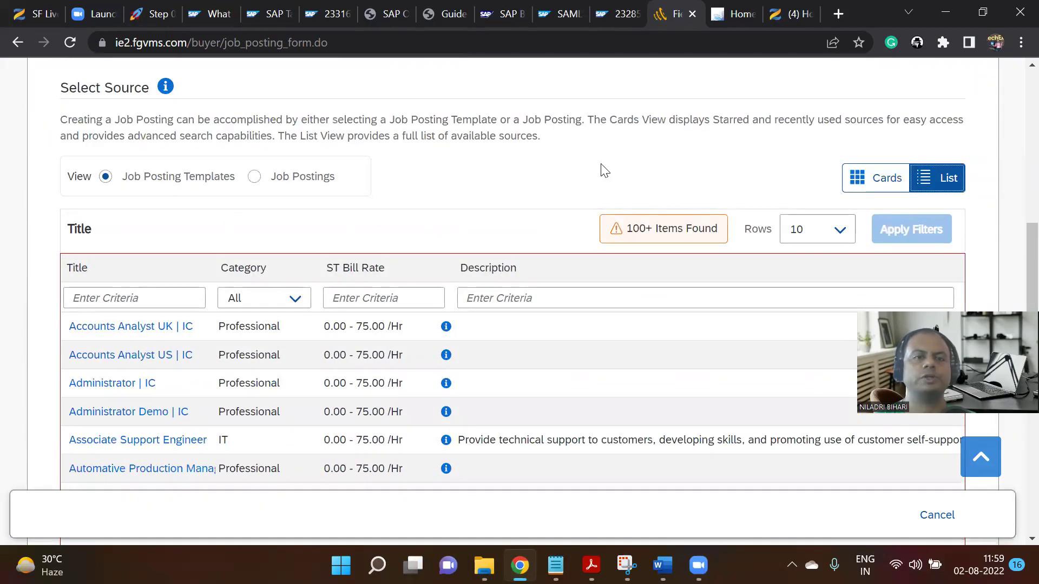
pyautogui.click(254, 178)
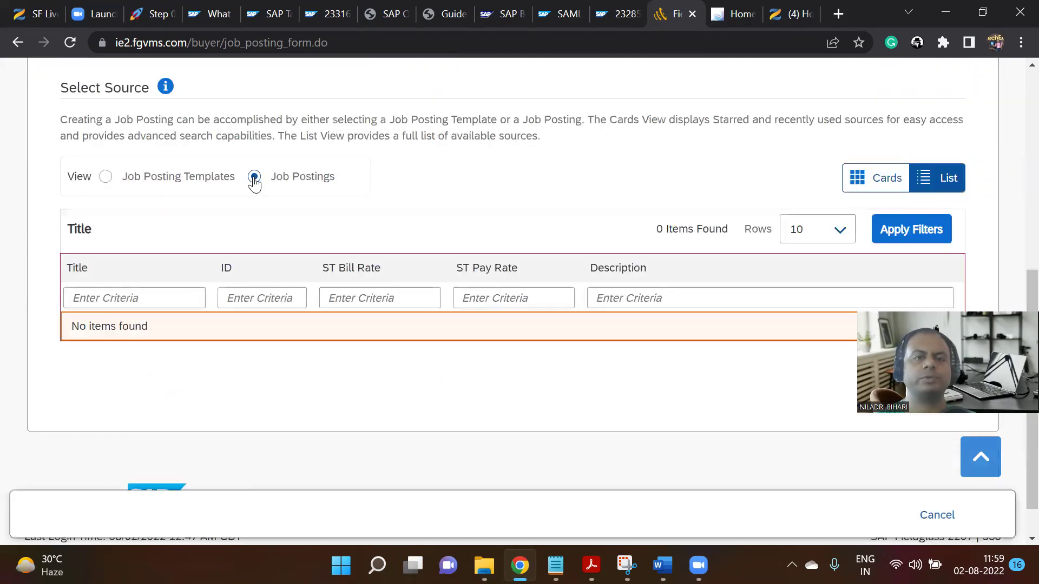
pyautogui.click(106, 179)
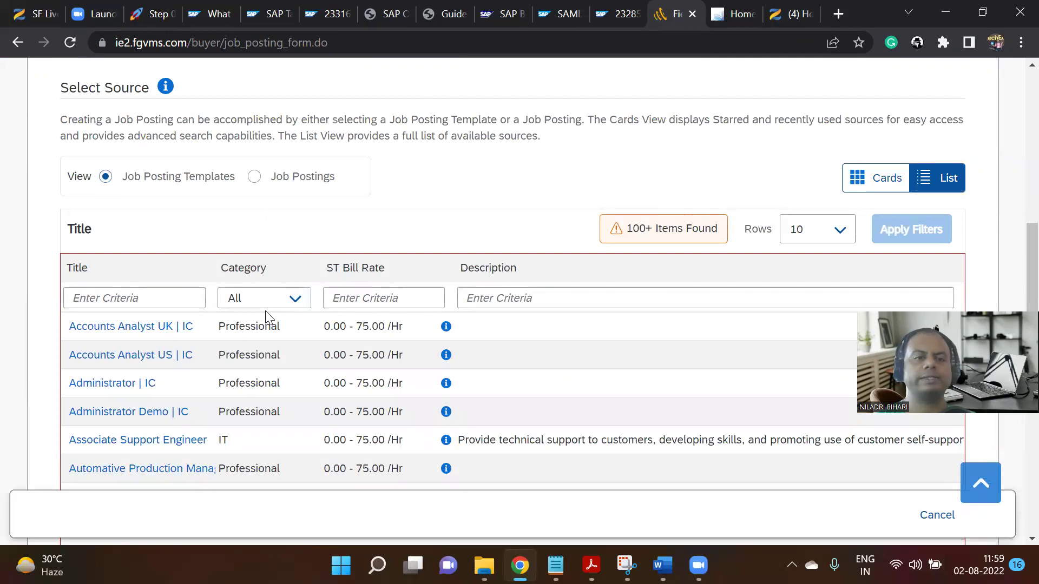
pyautogui.scroll(-3, 267, 312)
pyautogui.scroll(2, 354, 343)
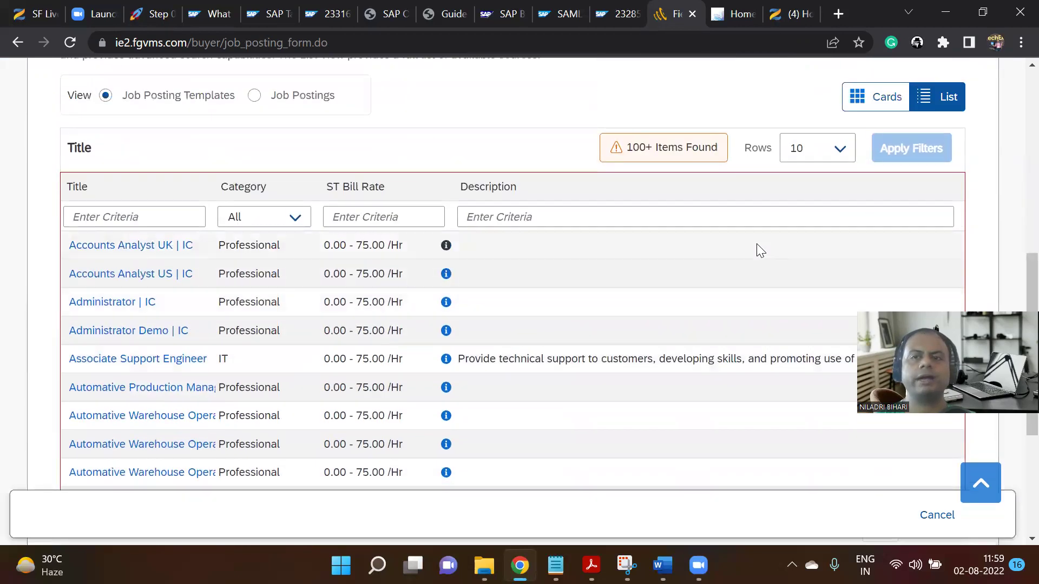
# Show 1000 templates per page and scroll to locate Business Analyst US | IC.
pyautogui.click(841, 150)
pyautogui.click(817, 269)
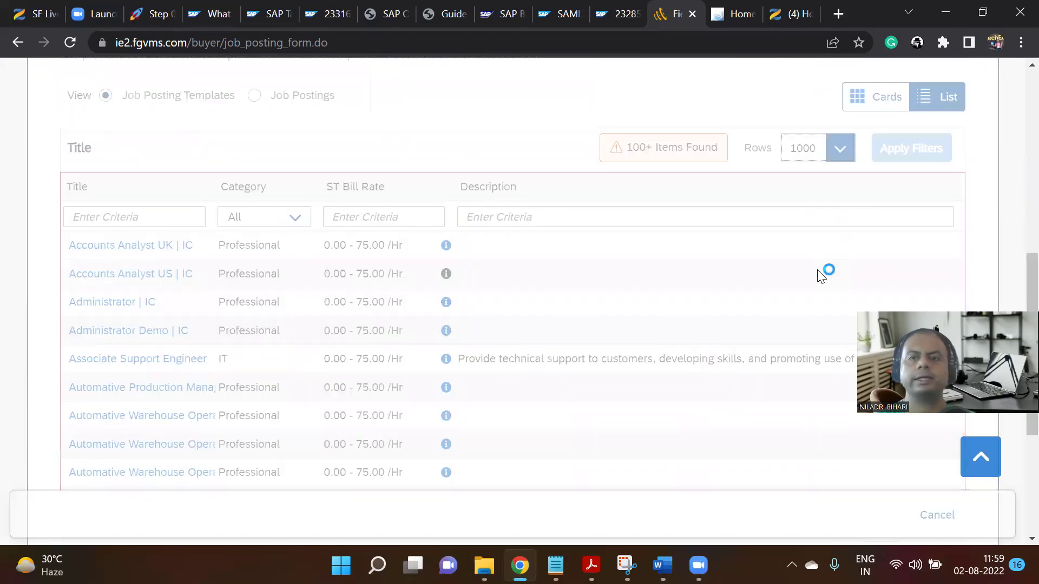
pyautogui.scroll(-6, 844, 173)
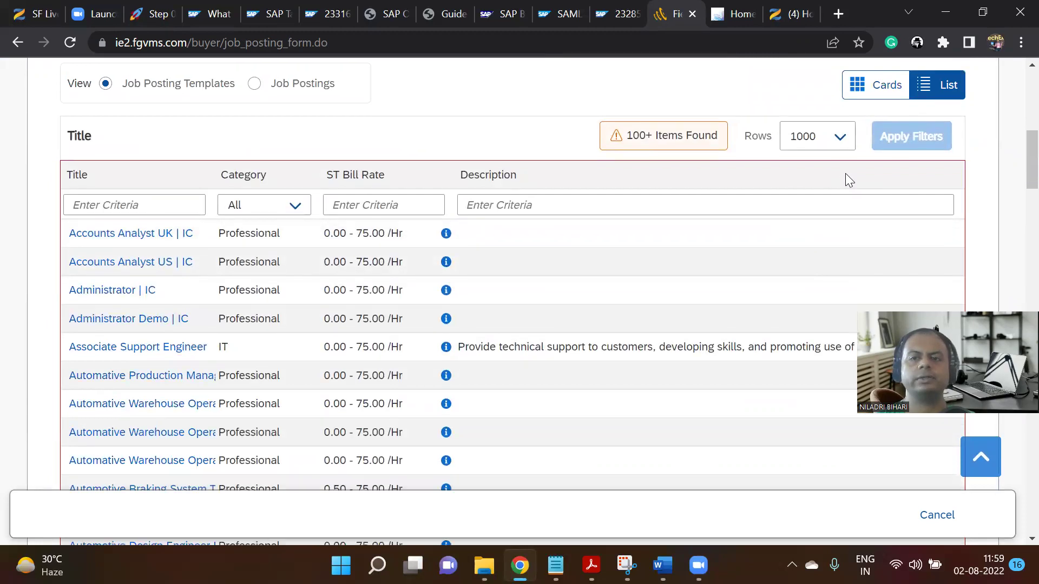
pyautogui.scroll(-6, 823, 189)
pyautogui.scroll(12, 805, 191)
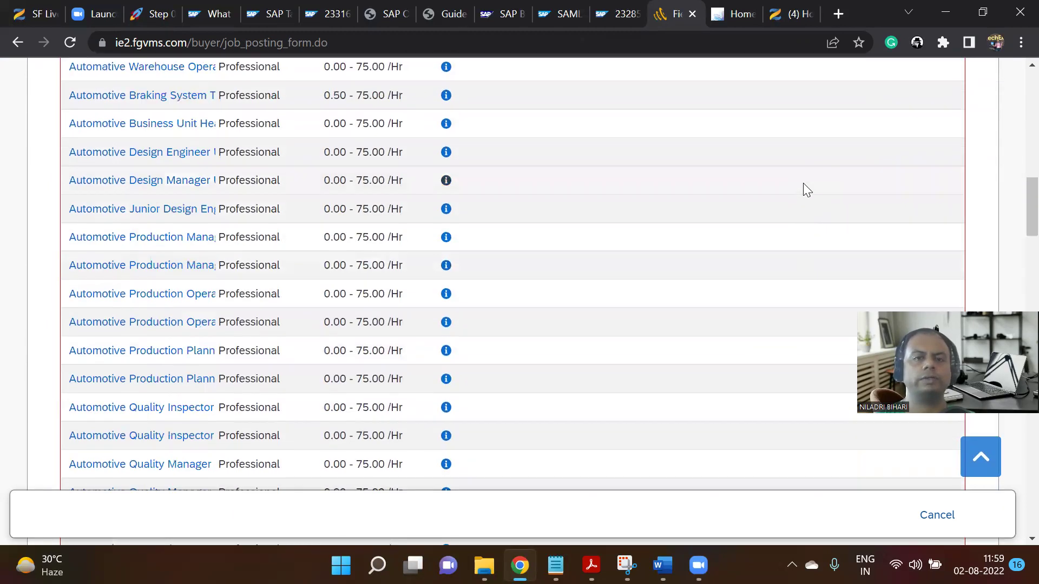
pyautogui.scroll(1, 783, 197)
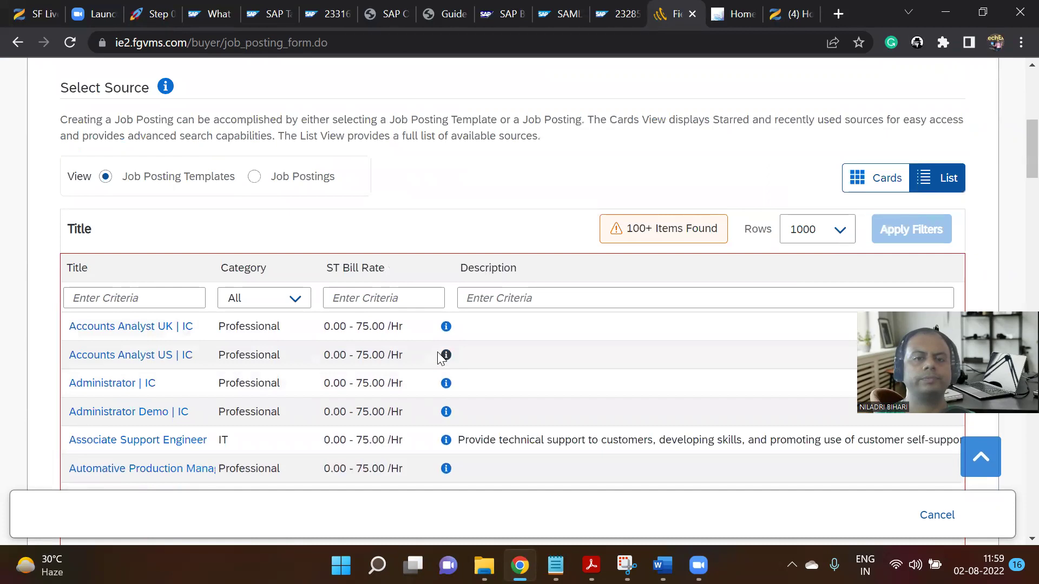
pyautogui.scroll(3, 188, 318)
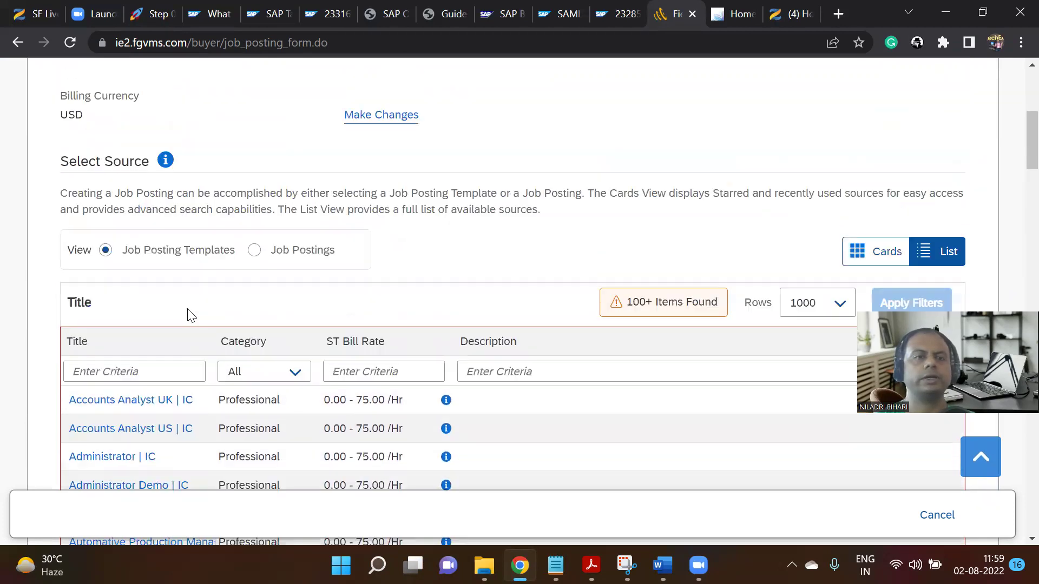
pyautogui.scroll(-3, 189, 315)
pyautogui.scroll(-1, 174, 287)
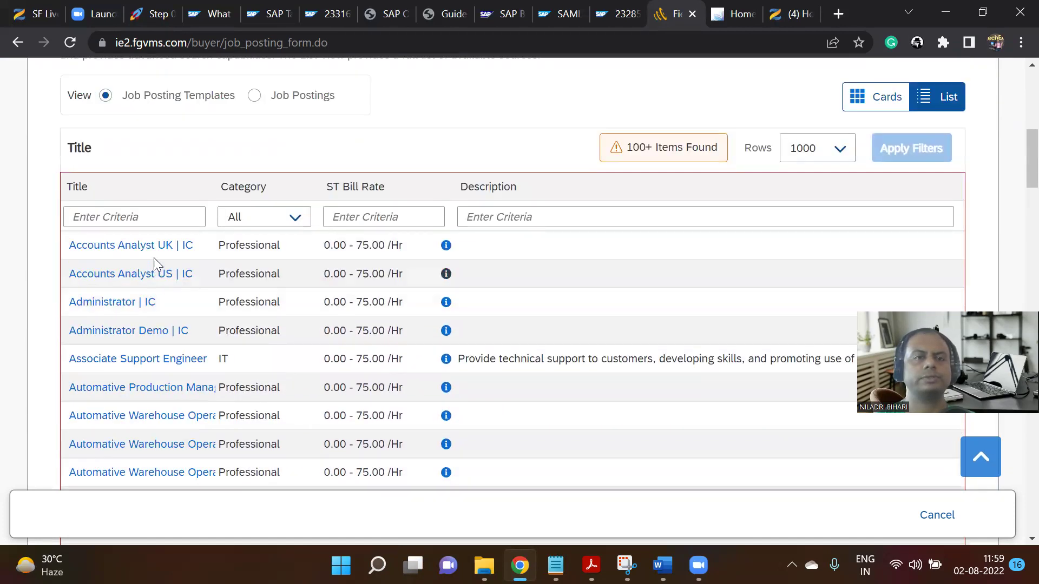
pyautogui.scroll(3, 154, 260)
pyautogui.scroll(-3, 156, 265)
pyautogui.scroll(4, 155, 265)
pyautogui.scroll(-2, 157, 265)
pyautogui.scroll(-15, 155, 265)
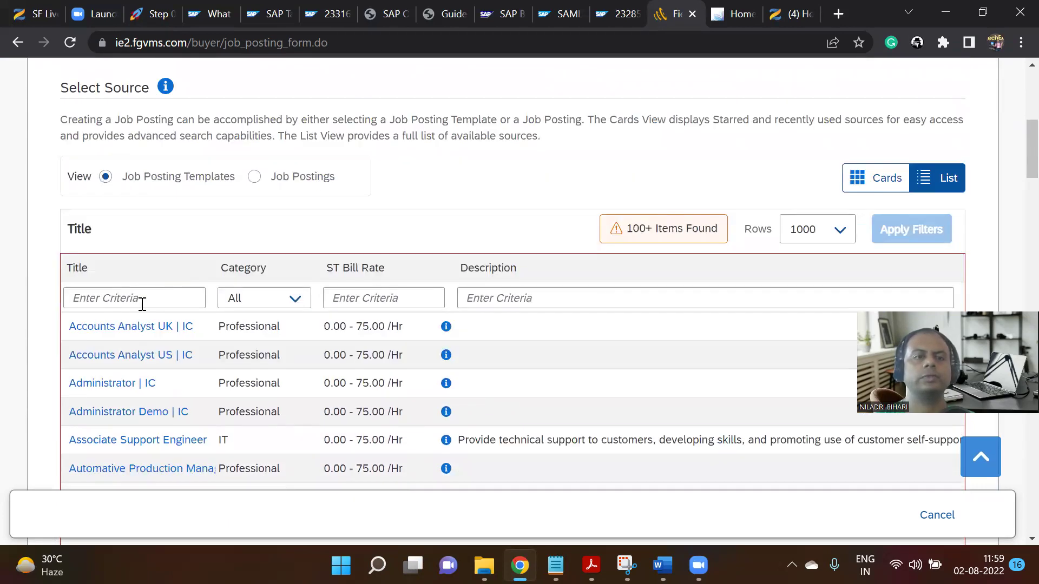
pyautogui.scroll(-20, 139, 303)
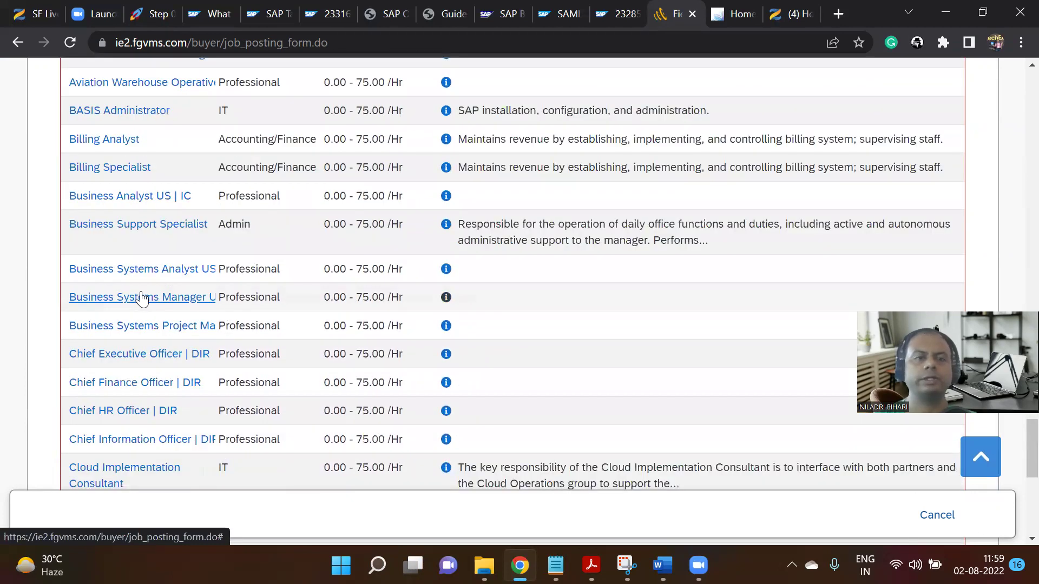
# Start a posting from the Business Analyst US | IC template with start date 11/01/2022.
pyautogui.click(164, 197)
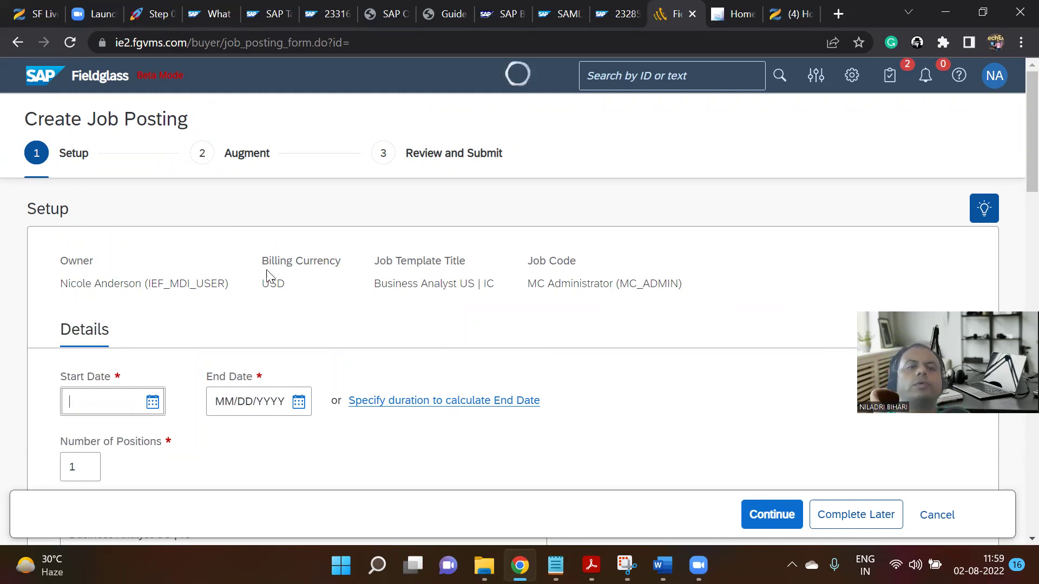
pyautogui.scroll(-4, 330, 301)
pyautogui.scroll(3, 313, 300)
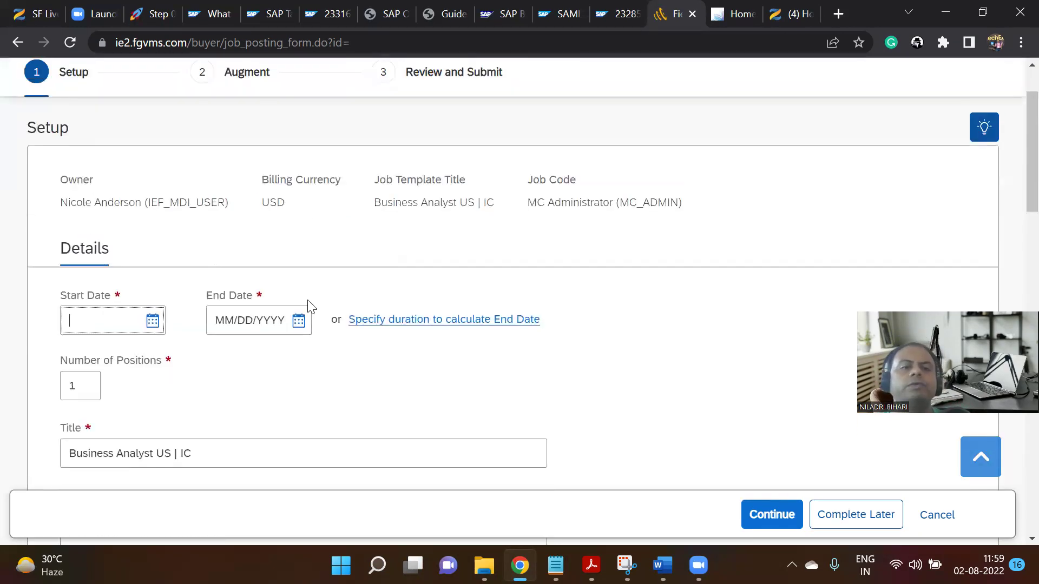
pyautogui.click(153, 323)
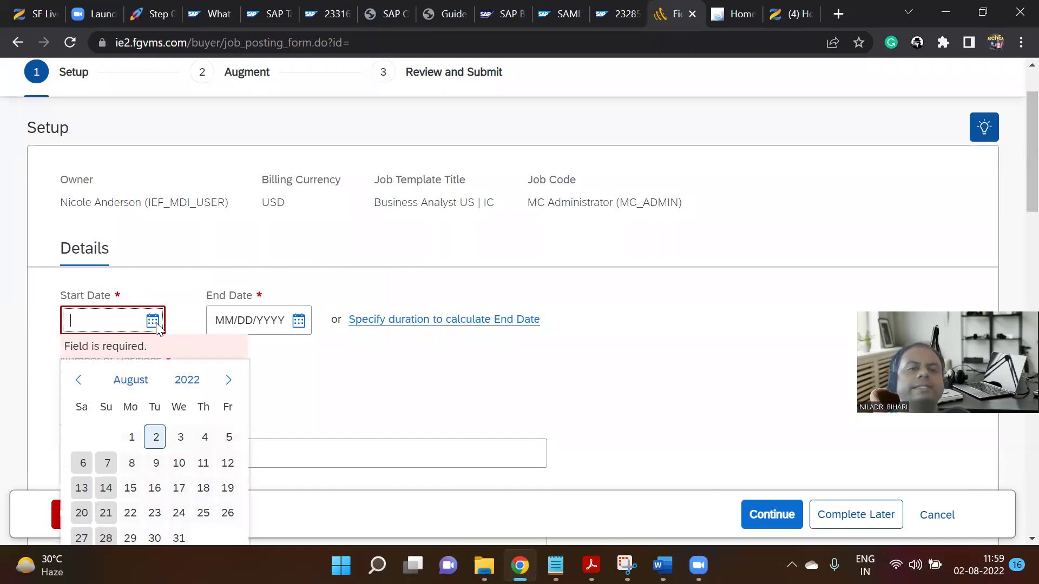
pyautogui.scroll(-3, 294, 190)
pyautogui.click(228, 218)
pyautogui.click(229, 218)
pyautogui.click(228, 218)
pyautogui.click(156, 274)
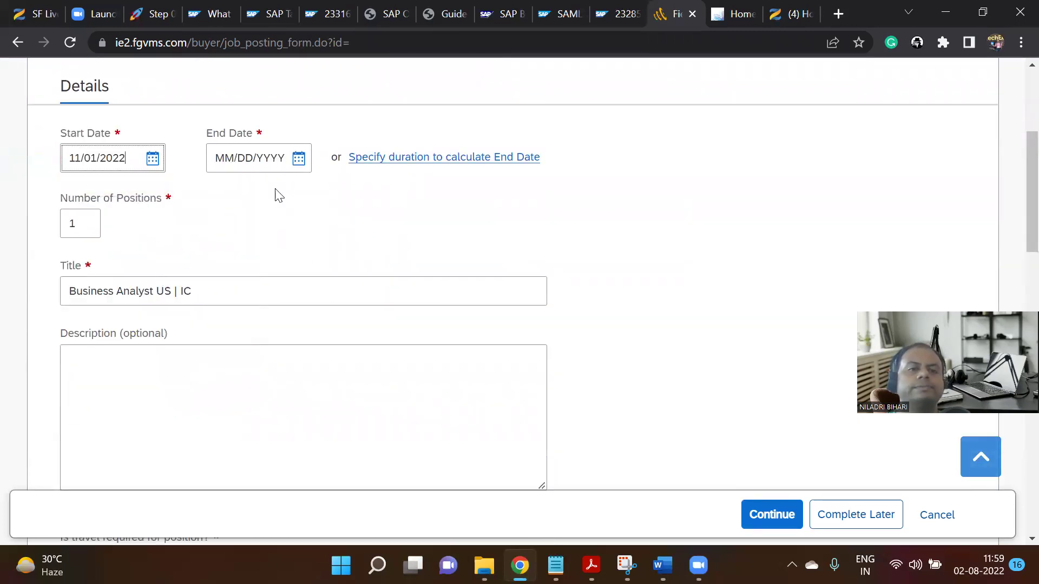
# Set the posting's end date to 10/31/2023 and review the Details section.
pyautogui.click(299, 158)
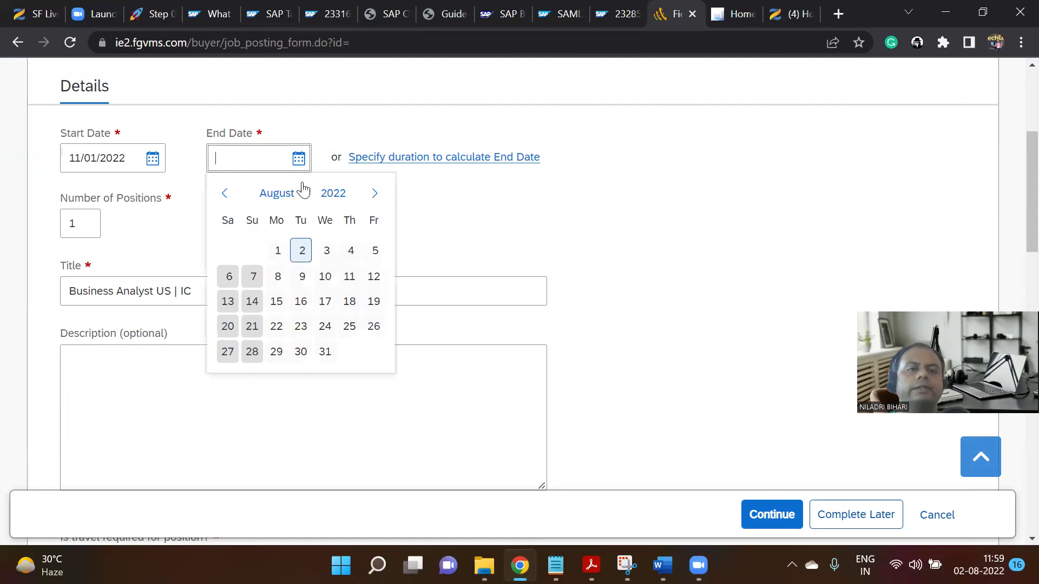
pyautogui.click(372, 194)
pyautogui.click(373, 193)
pyautogui.click(373, 194)
pyautogui.click(372, 194)
pyautogui.click(373, 194)
pyautogui.click(373, 193)
pyautogui.click(372, 194)
pyautogui.click(372, 194)
pyautogui.click(372, 193)
pyautogui.click(372, 194)
pyautogui.click(372, 194)
pyautogui.click(372, 194)
pyautogui.click(372, 194)
pyautogui.click(373, 194)
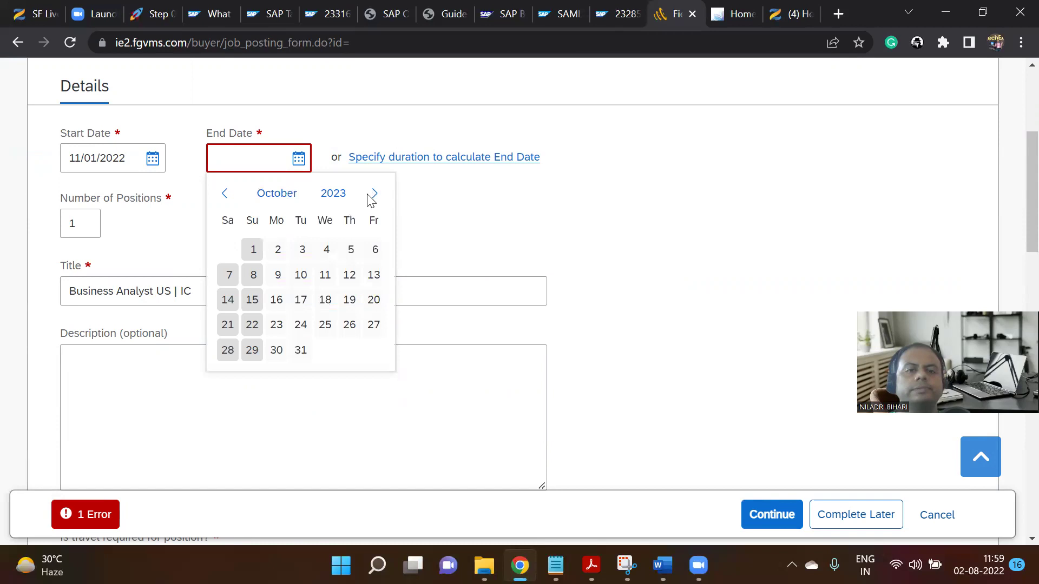
pyautogui.click(301, 350)
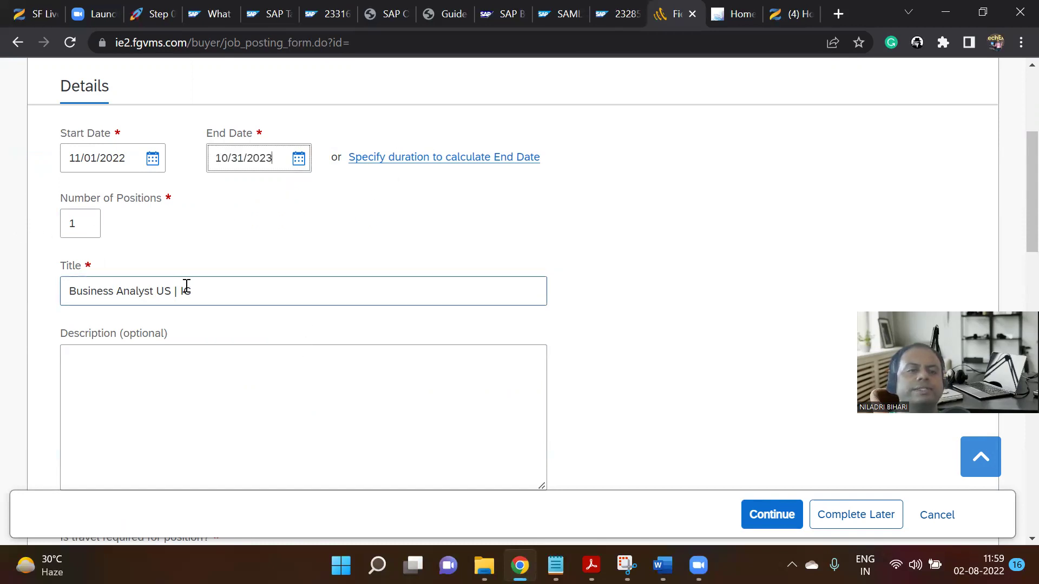
pyautogui.scroll(-1, 174, 279)
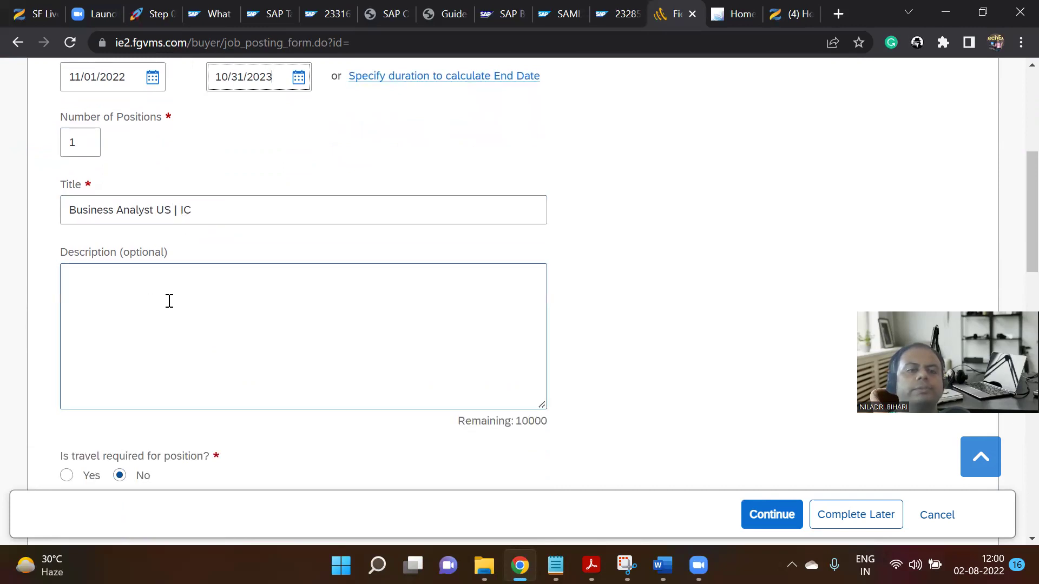
pyautogui.scroll(-2, 167, 299)
pyautogui.scroll(-3, 264, 297)
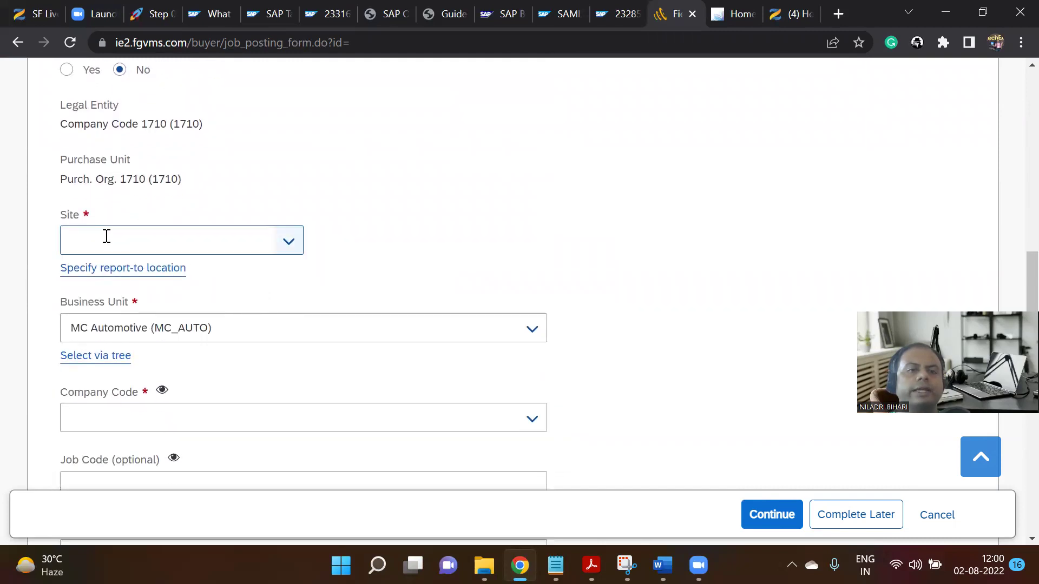
# Set the posting's site to Plant 1 US (1710).
pyautogui.click(283, 249)
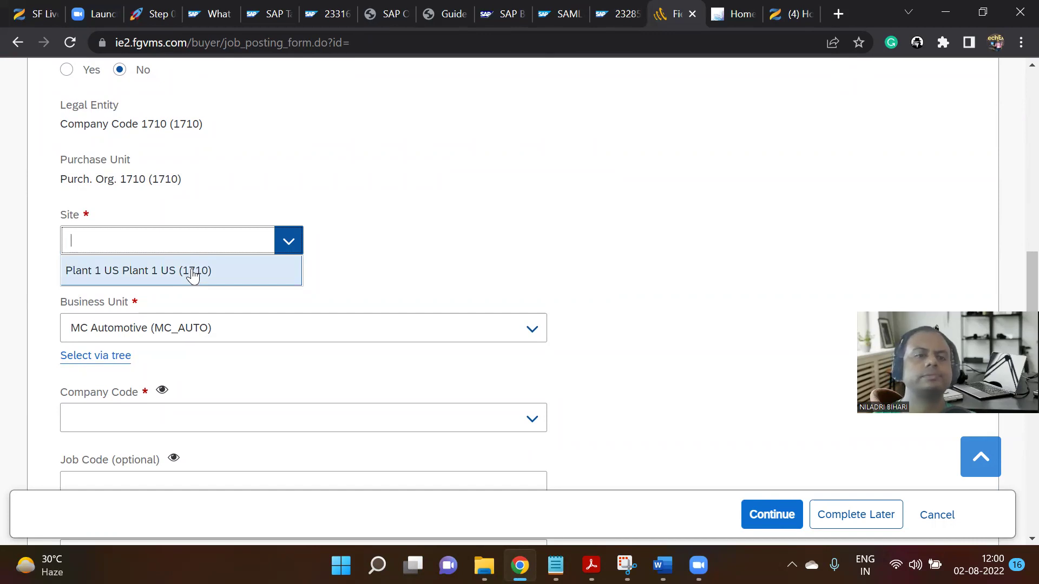
pyautogui.scroll(7, 262, 209)
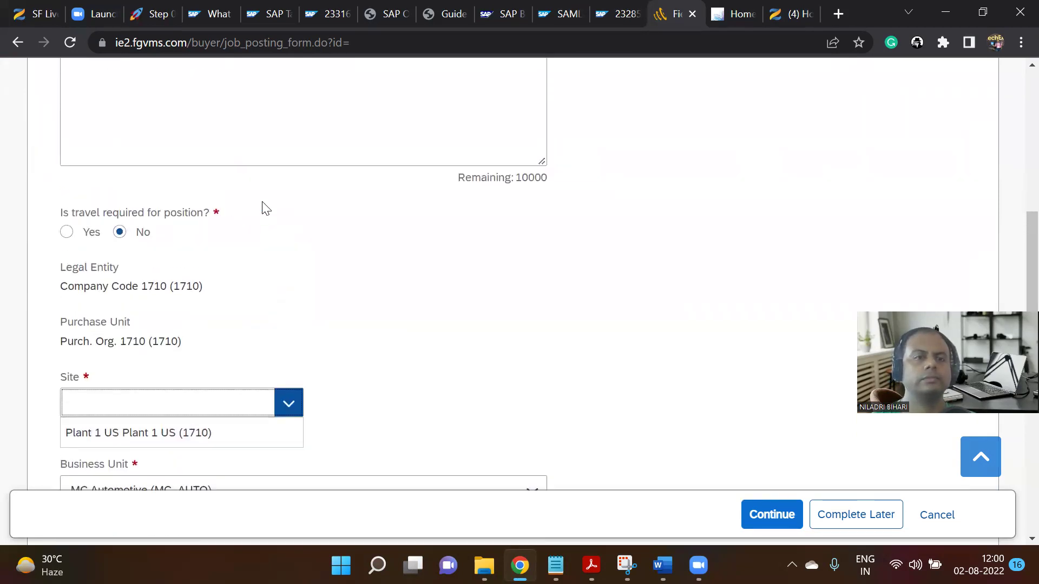
pyautogui.scroll(6, 262, 209)
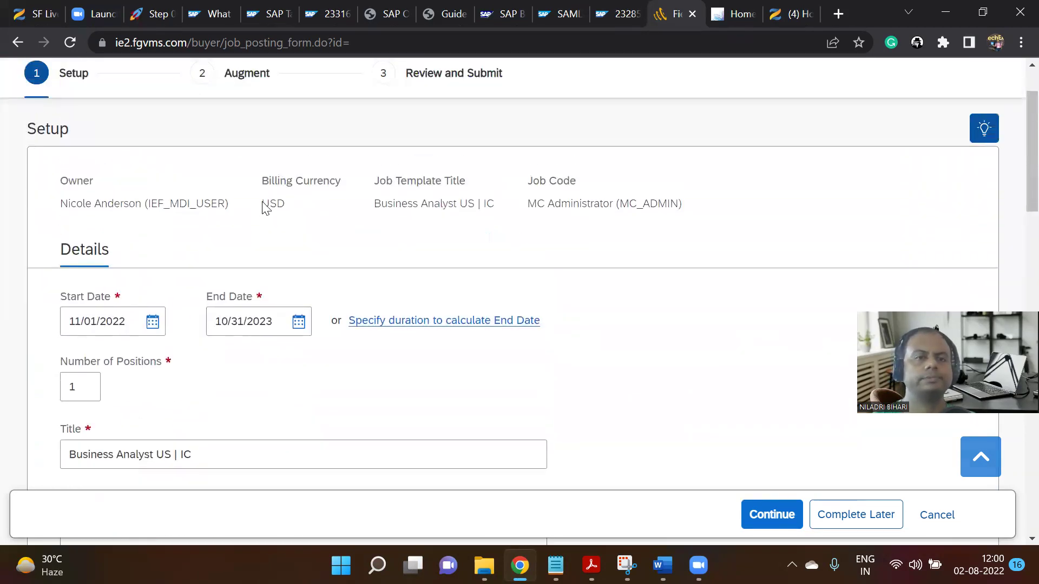
pyautogui.scroll(-2, 262, 209)
pyautogui.scroll(-2, 262, 209)
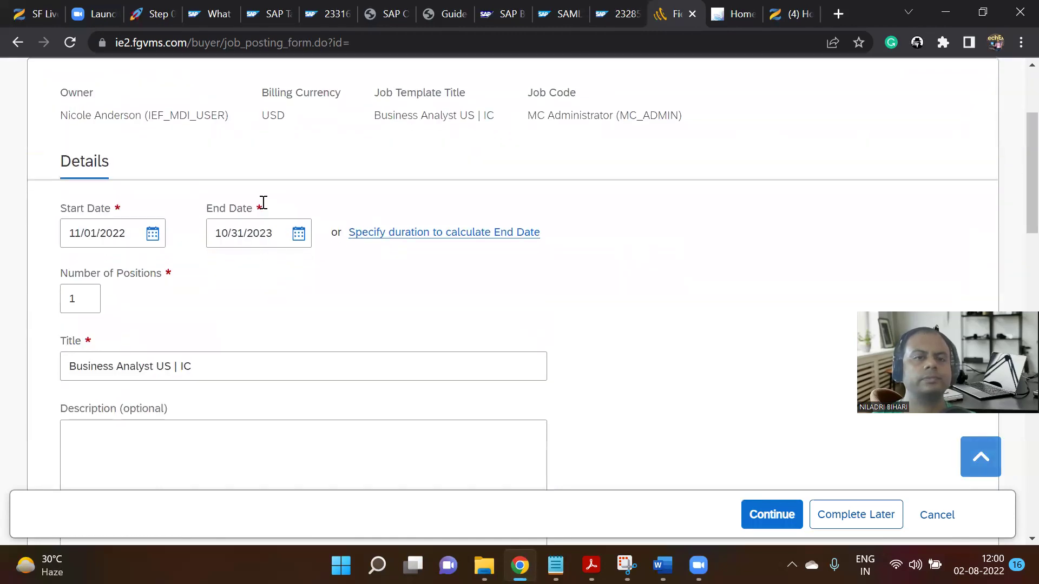
pyautogui.scroll(5, 262, 209)
pyautogui.scroll(-10, 262, 209)
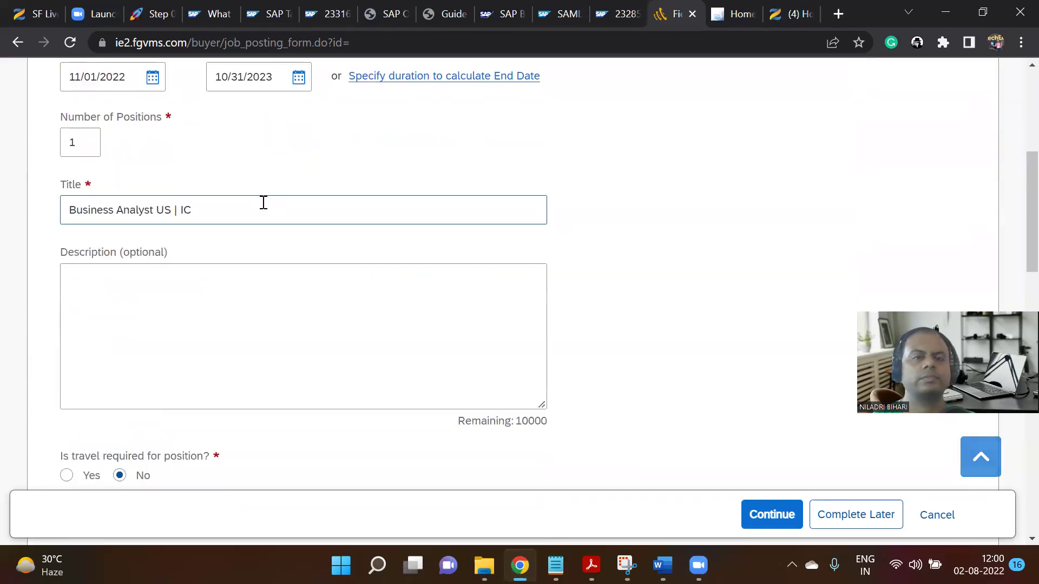
pyautogui.scroll(-3, 205, 340)
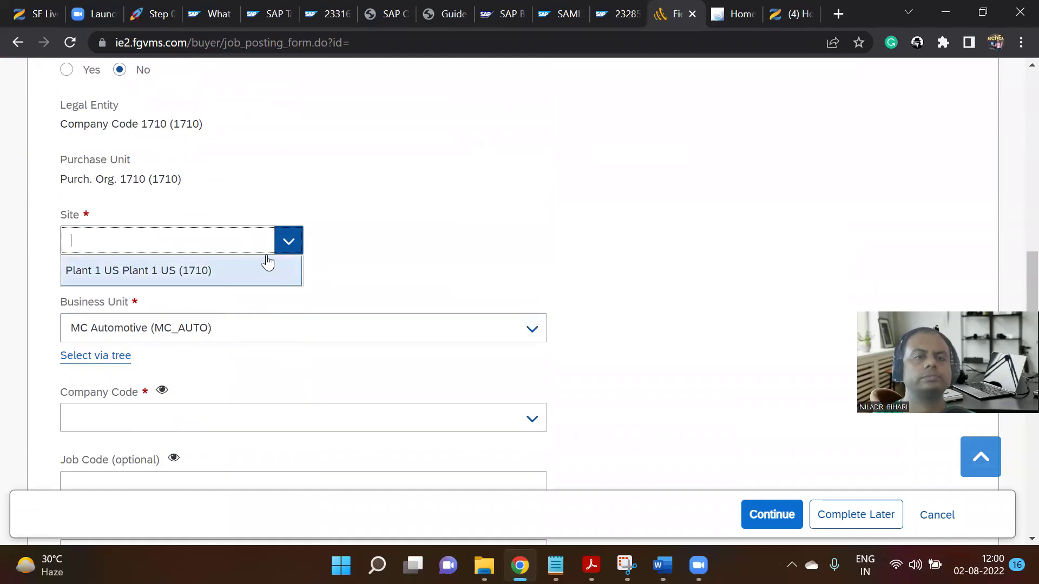
pyautogui.click(250, 275)
# Set the work location to Yokahama Plant JP.
pyautogui.scroll(-2, 253, 276)
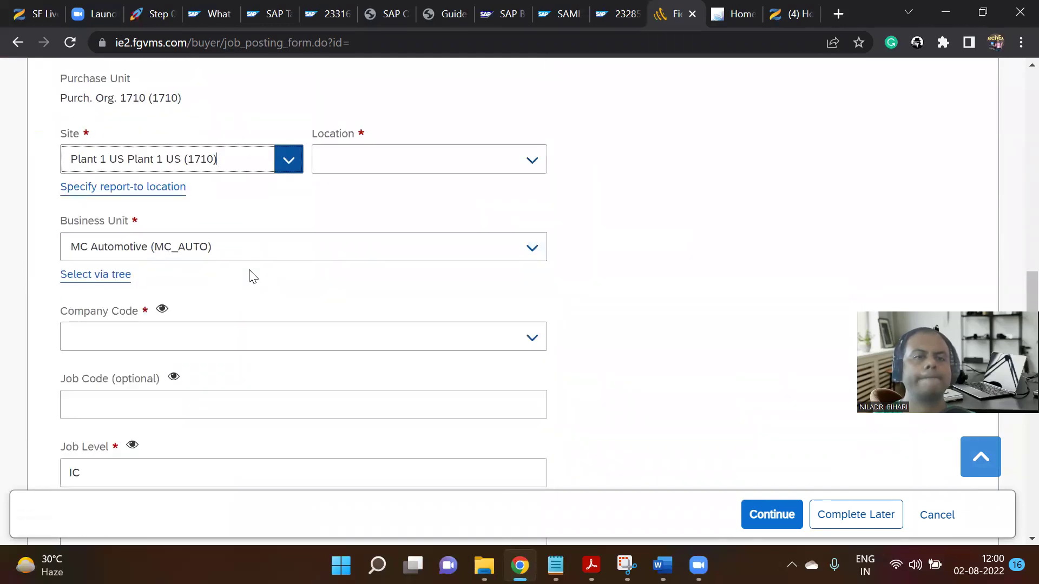
pyautogui.click(532, 160)
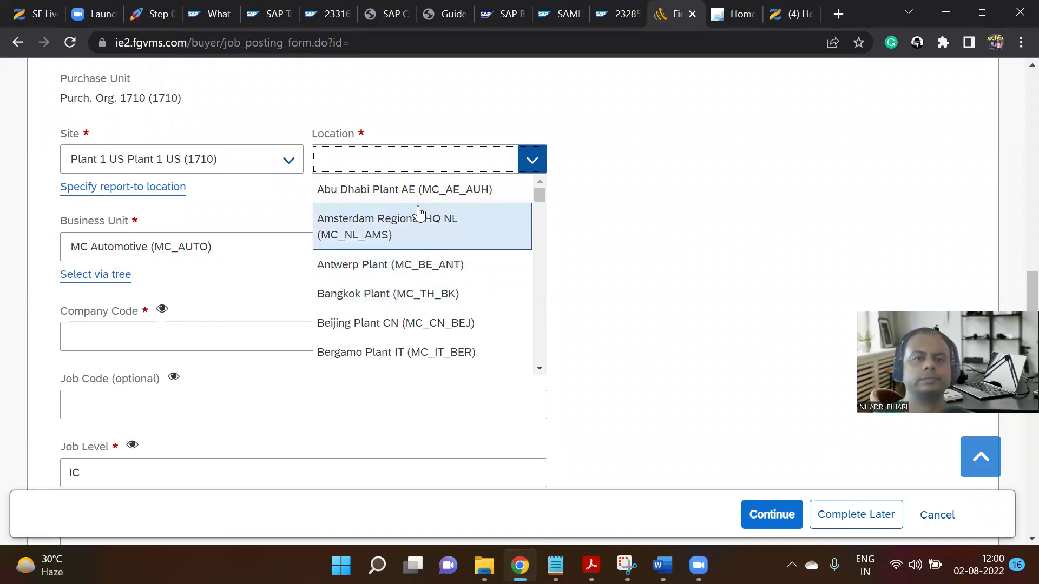
pyautogui.write('bra')
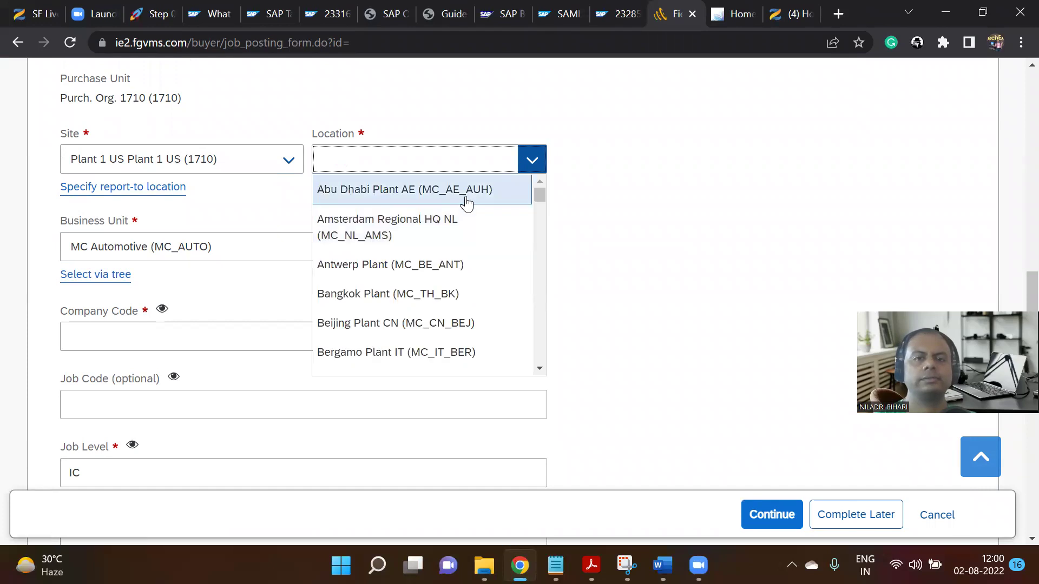
pyautogui.scroll(-3, 449, 293)
pyautogui.scroll(-15, 449, 292)
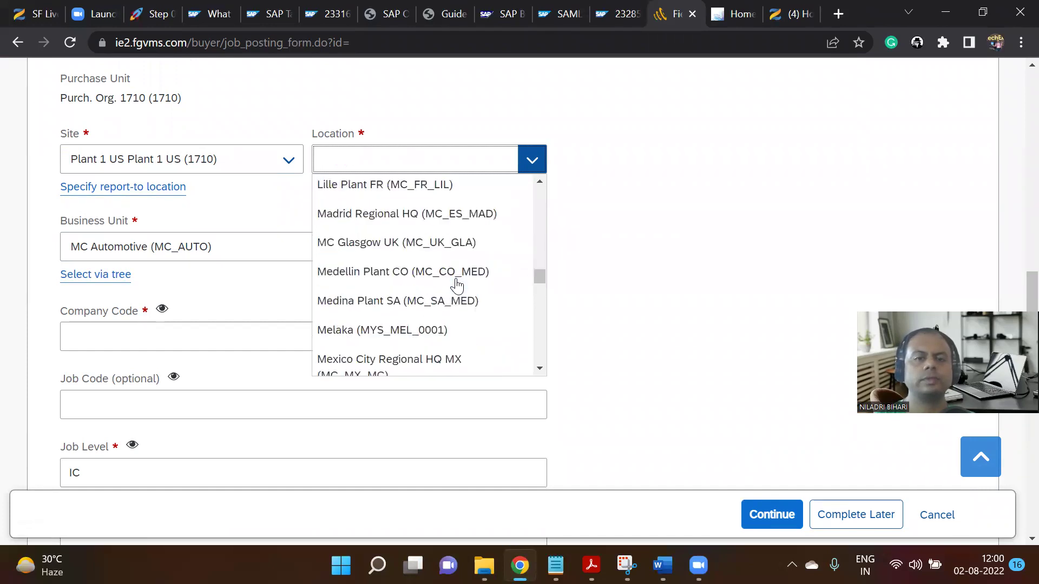
pyautogui.scroll(2, 457, 286)
pyautogui.scroll(1, 457, 286)
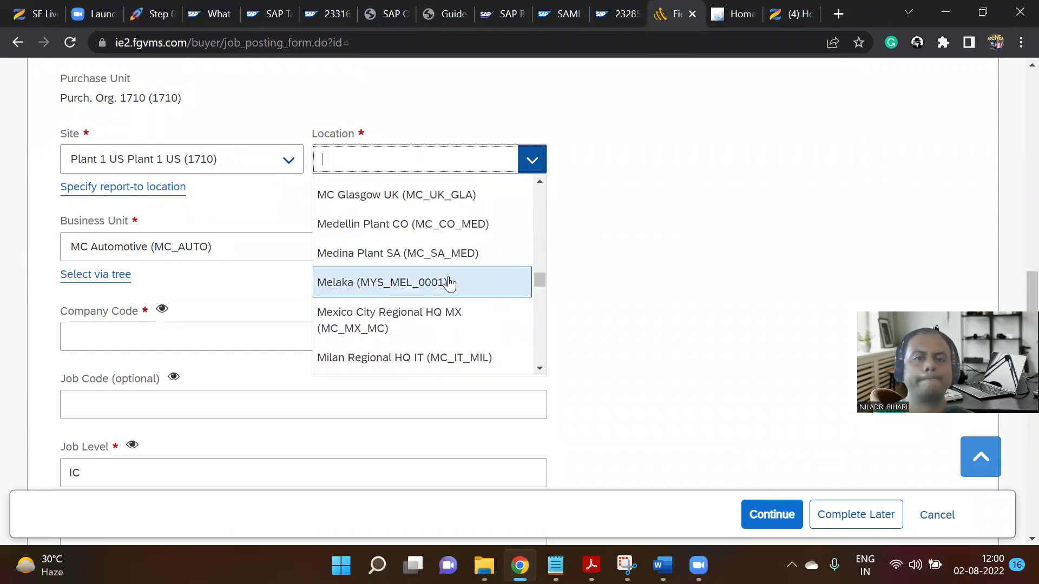
pyautogui.scroll(-6, 450, 284)
pyautogui.scroll(-5, 448, 282)
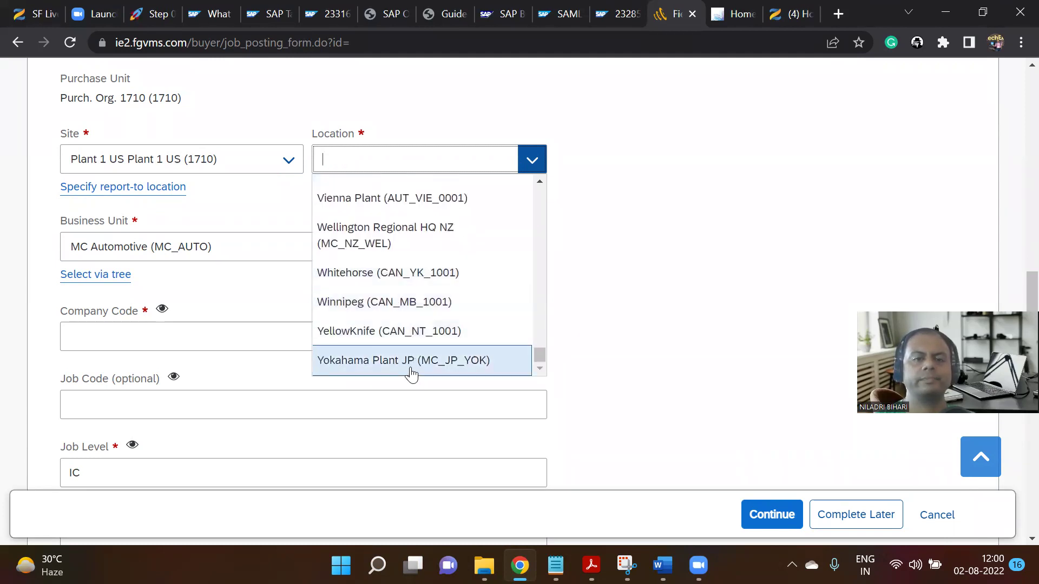
pyautogui.click(401, 360)
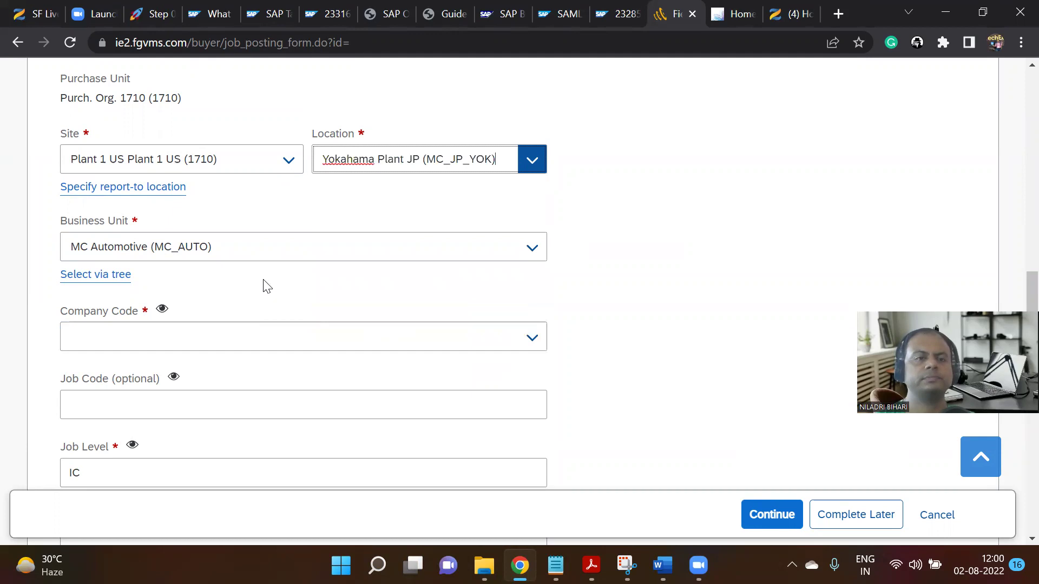
pyautogui.scroll(-1, 364, 255)
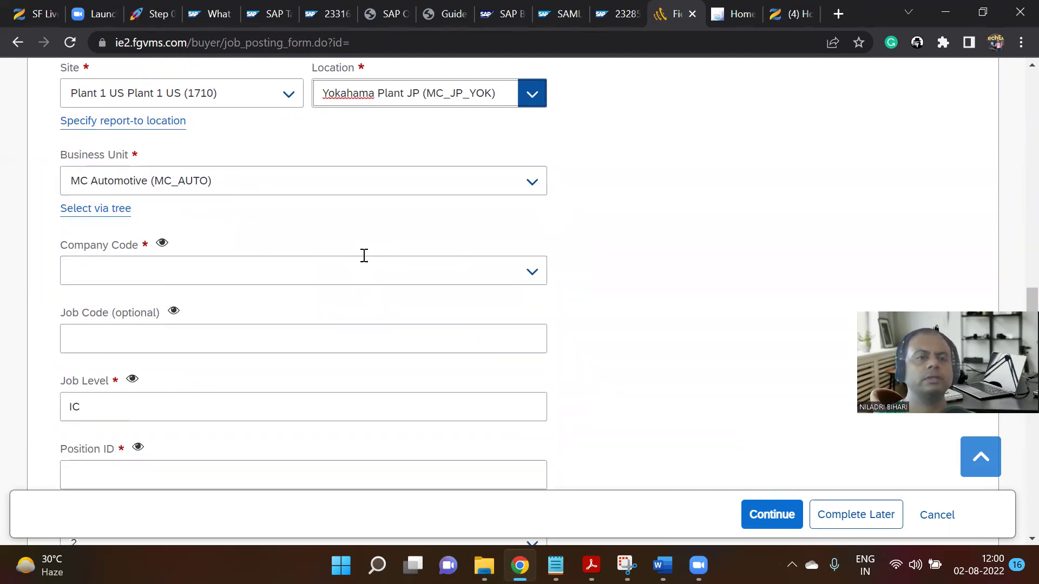
# Set company code 1710 and enter position ID 1092109.
pyautogui.click(530, 261)
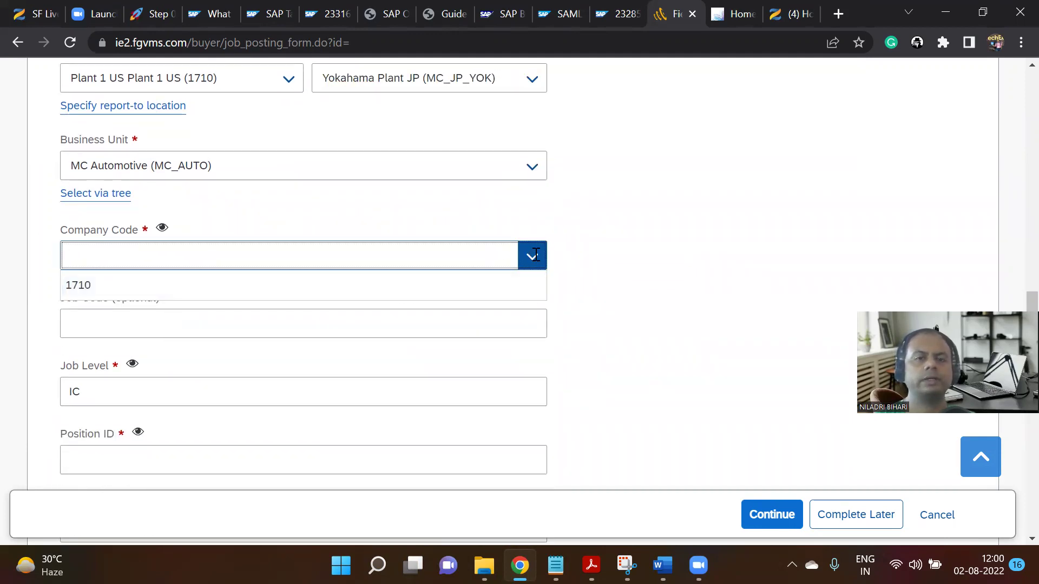
pyautogui.click(197, 285)
pyautogui.scroll(-2, 199, 285)
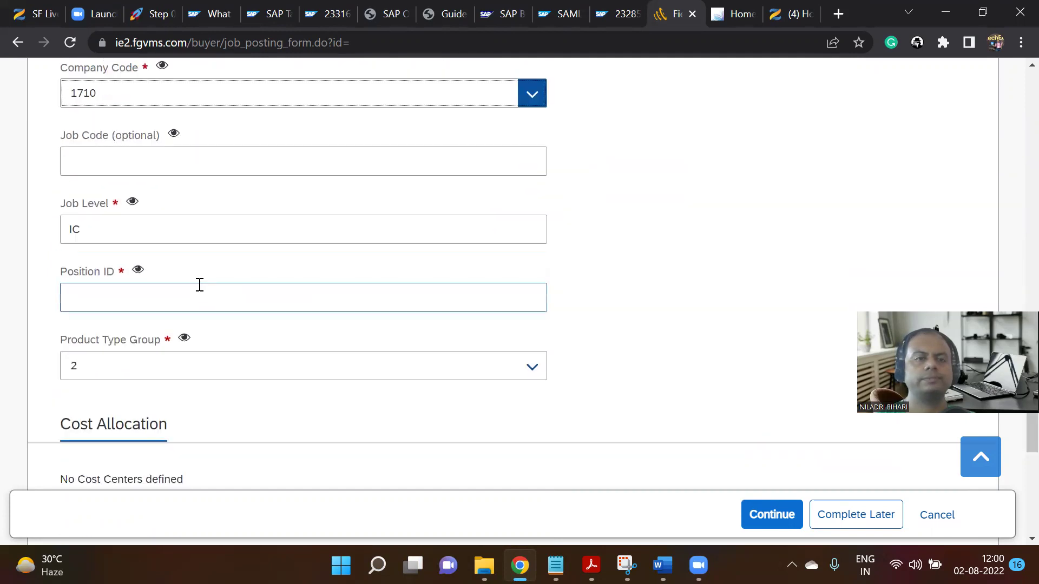
pyautogui.click(164, 295)
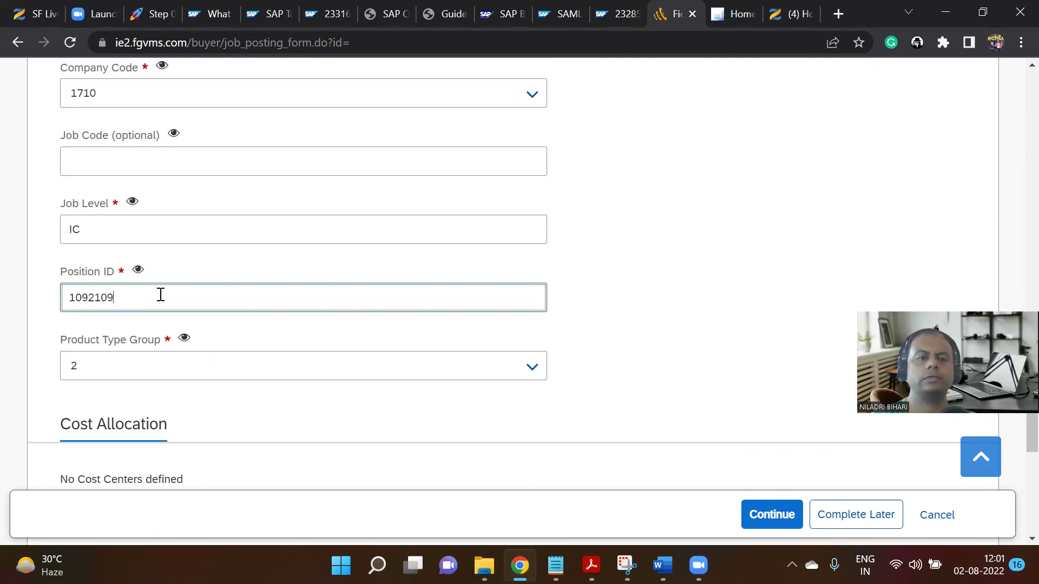
pyautogui.scroll(-5, 162, 319)
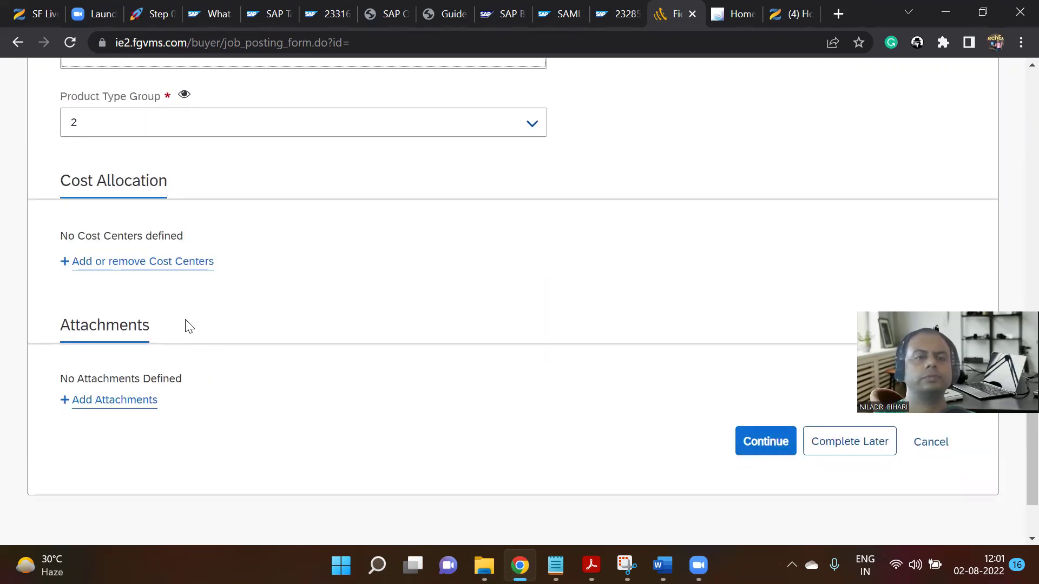
# Add all four US cost centers, including Back Office-(US), at 25% each.
pyautogui.click(174, 262)
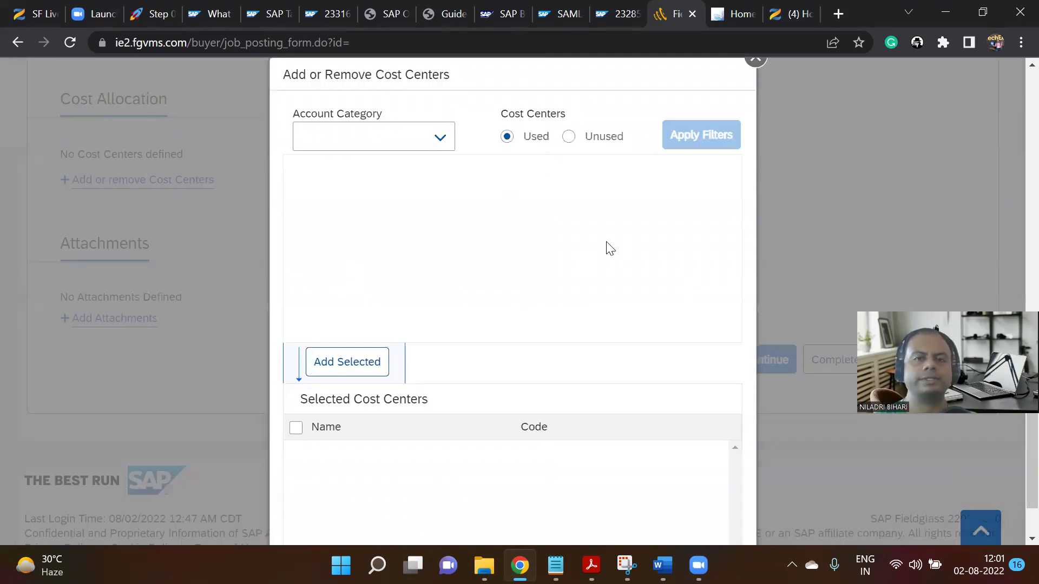
pyautogui.click(569, 170)
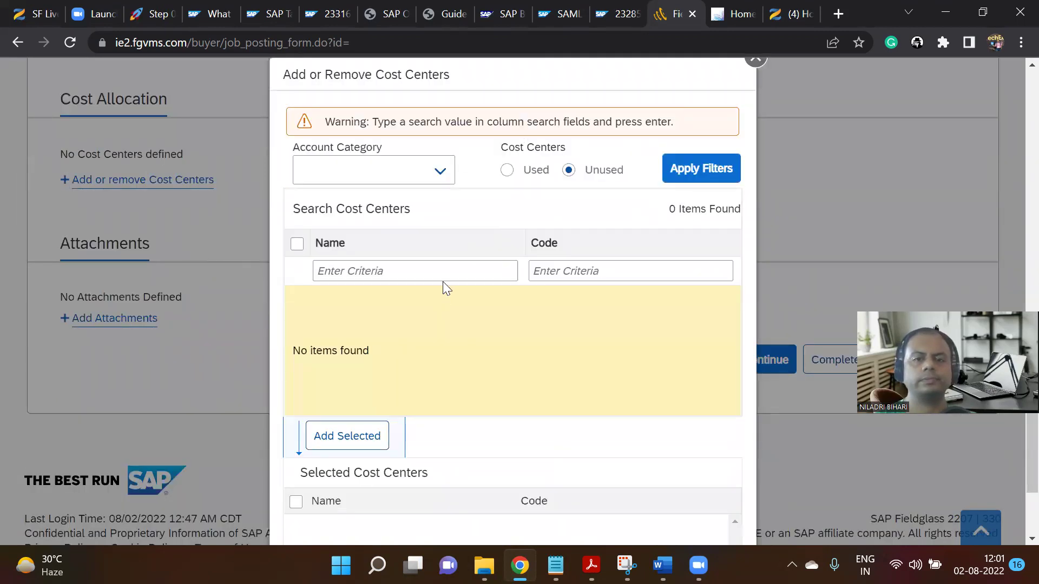
pyautogui.scroll(-3, 443, 286)
pyautogui.scroll(5, 437, 304)
pyautogui.click(504, 239)
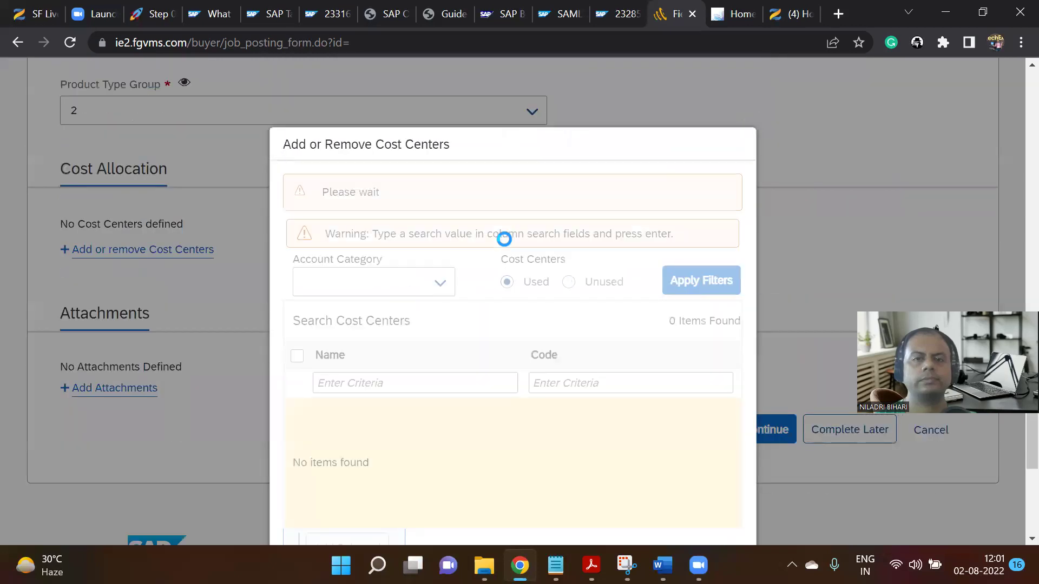
pyautogui.scroll(-1, 487, 241)
pyautogui.click(299, 267)
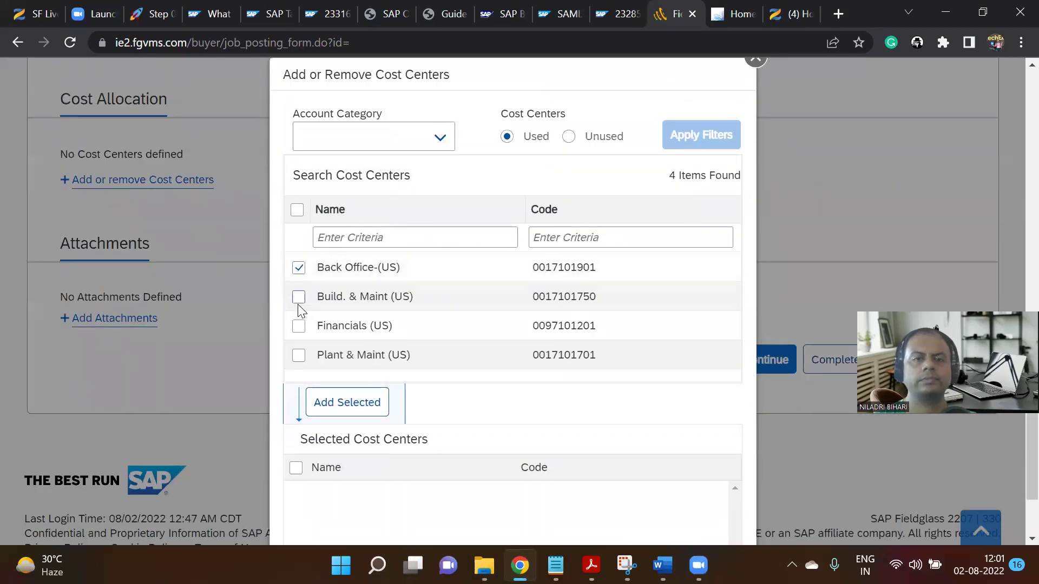
pyautogui.click(298, 325)
pyautogui.click(297, 210)
pyautogui.click(338, 400)
pyautogui.scroll(-2, 379, 332)
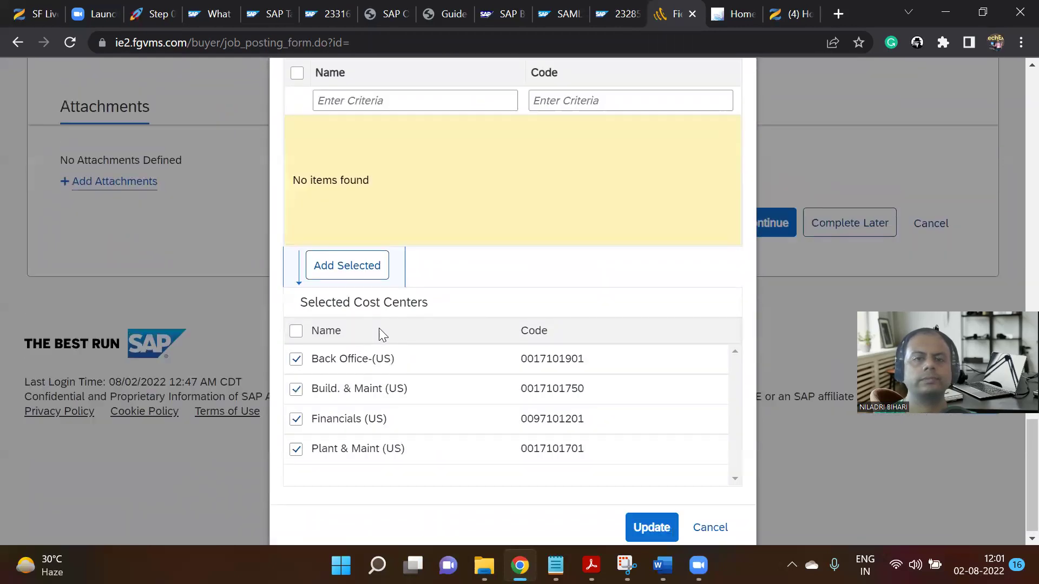
pyautogui.click(631, 529)
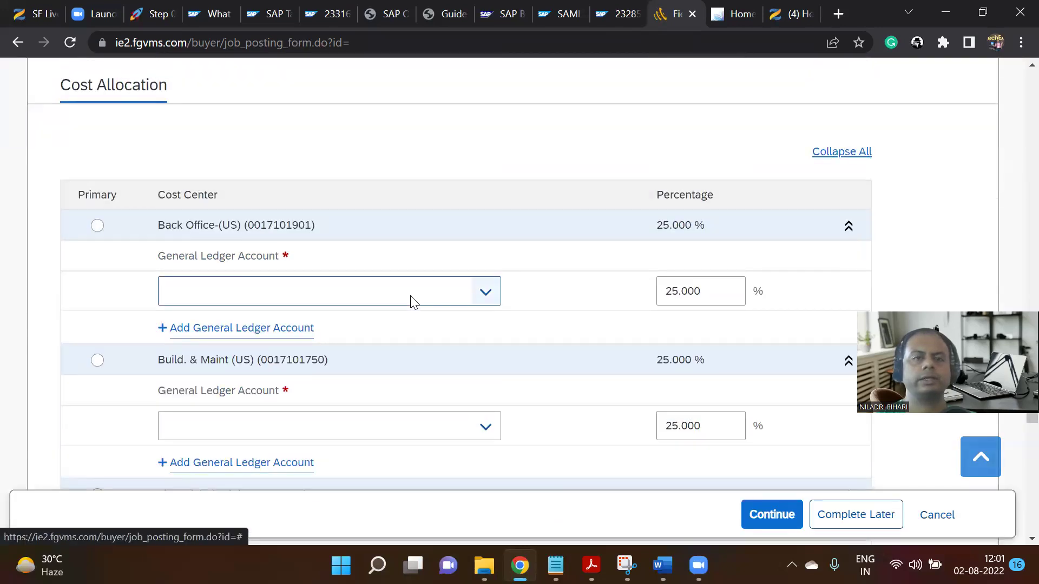
# Assign GL accounts to each cost center, e.g. Bank 1 - Cash Payment for Financials.
pyautogui.click(485, 292)
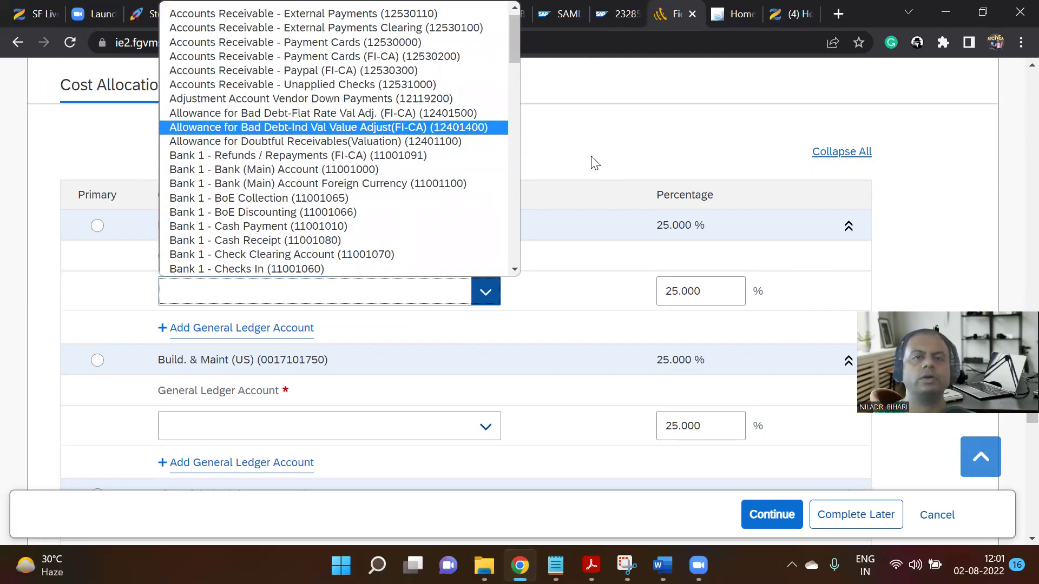
pyautogui.click(392, 86)
pyautogui.scroll(-4, 455, 255)
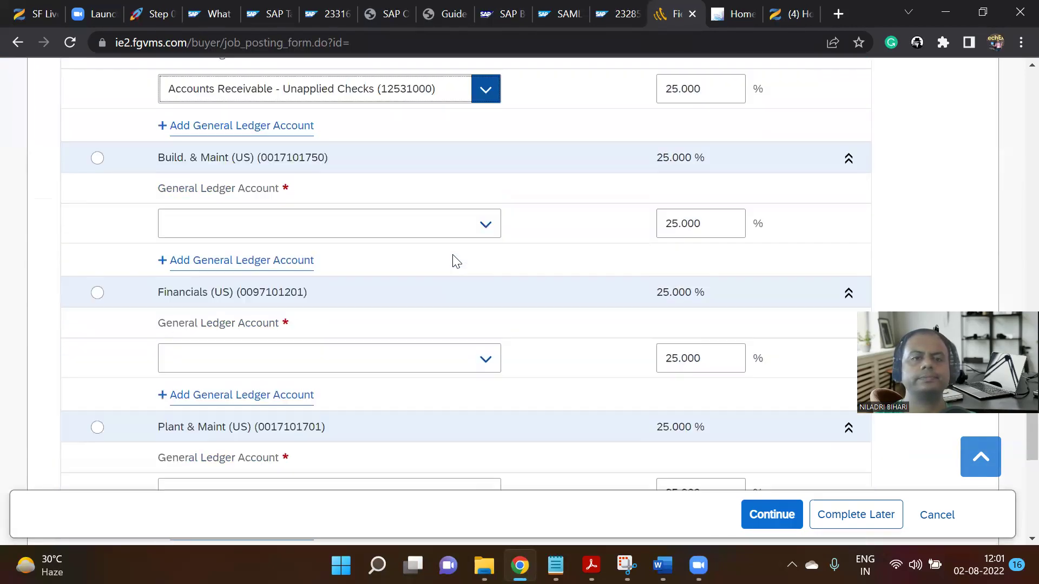
pyautogui.click(483, 184)
pyautogui.scroll(-3, 403, 325)
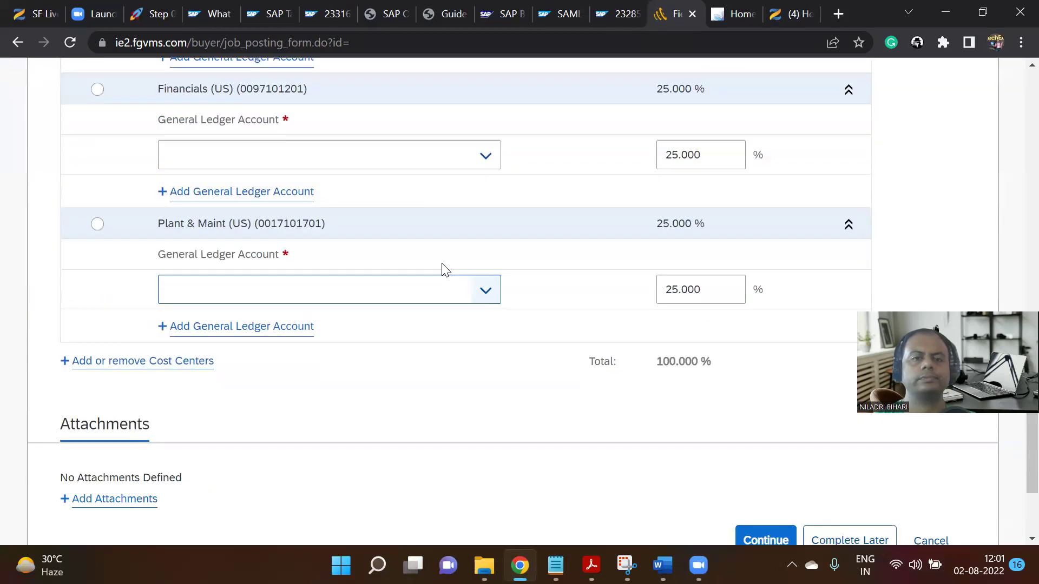
pyautogui.click(482, 157)
pyautogui.click(403, 397)
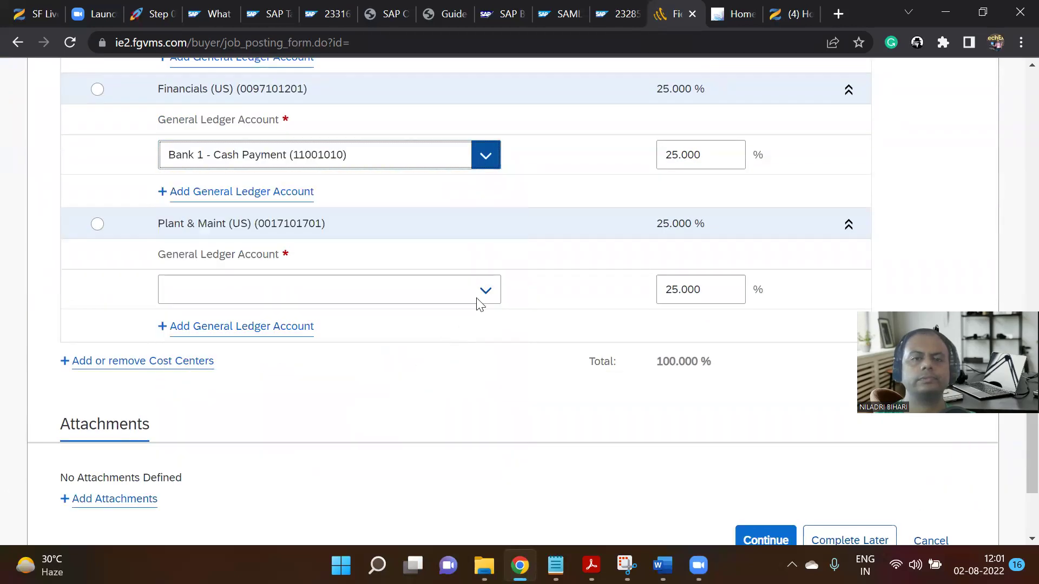
pyautogui.click(486, 290)
pyautogui.click(398, 205)
pyautogui.scroll(-1, 399, 231)
pyautogui.scroll(-3, 399, 231)
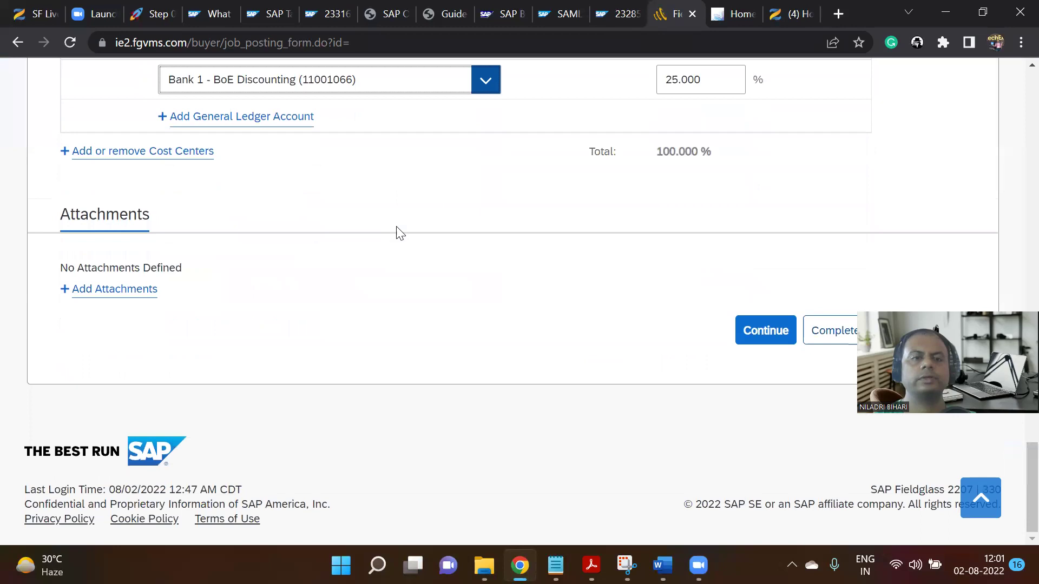
# Resolve the missing-primary error by making Back Office-(US) primary, then resubmit Setup.
pyautogui.click(747, 331)
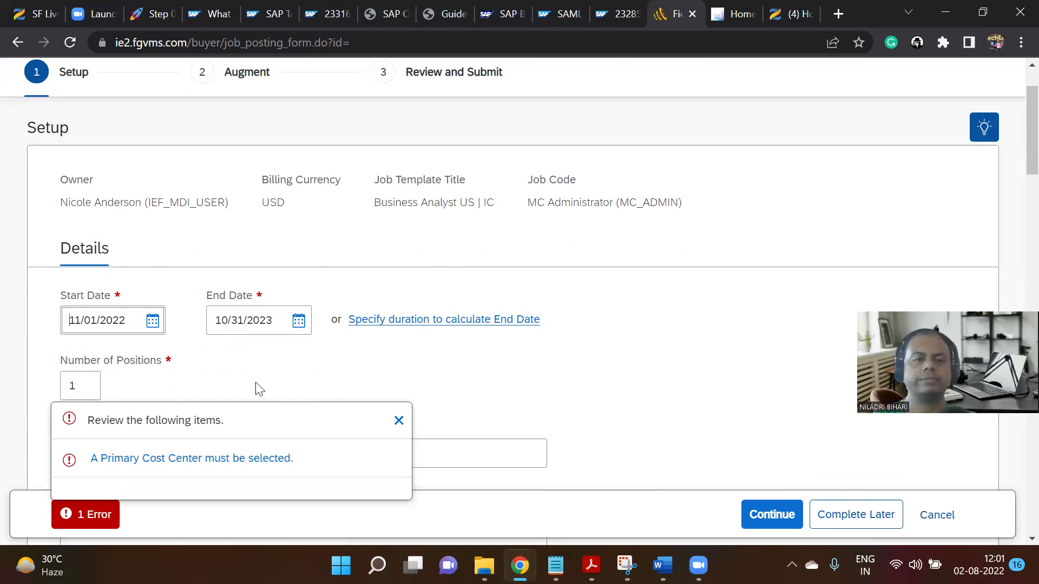
pyautogui.scroll(-3, 259, 389)
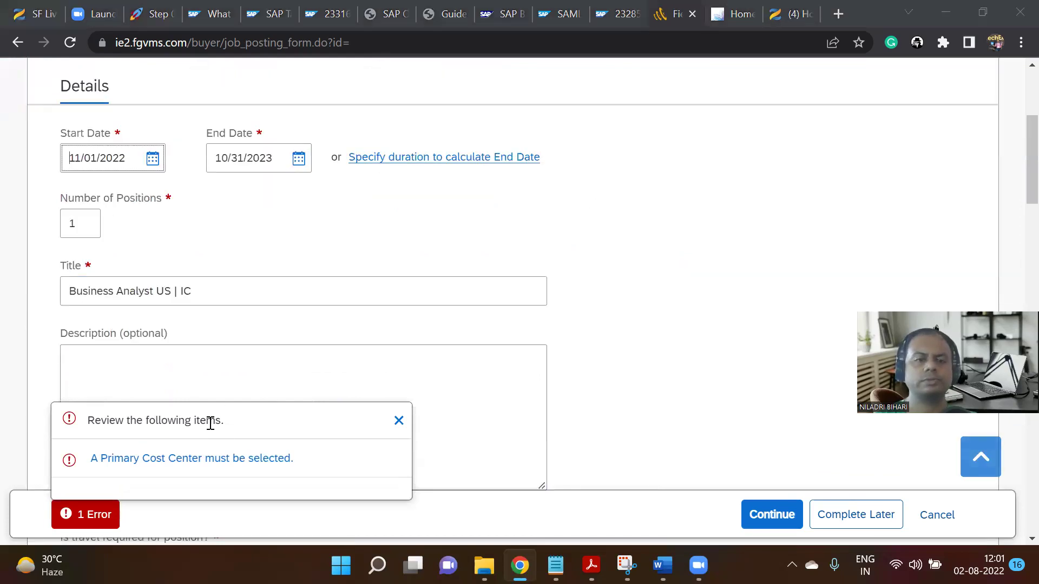
pyautogui.click(317, 365)
pyautogui.scroll(-5, 317, 365)
pyautogui.click(93, 514)
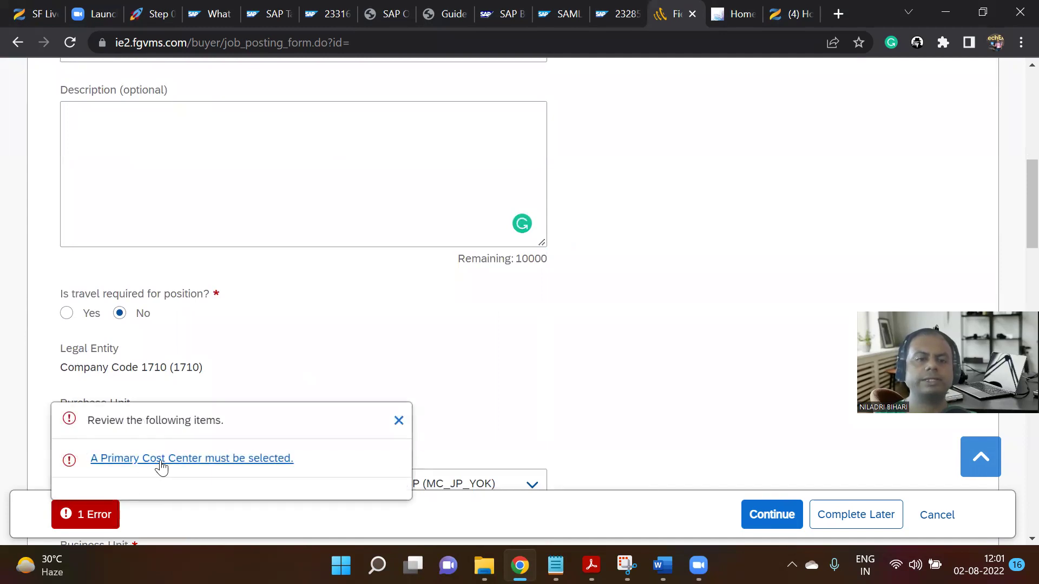
pyautogui.click(161, 465)
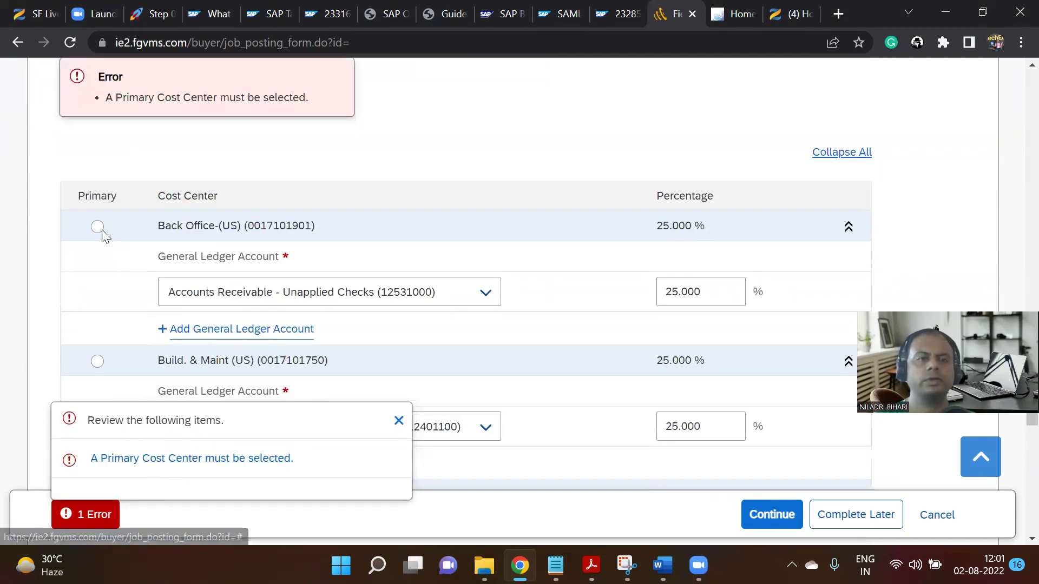
pyautogui.click(97, 227)
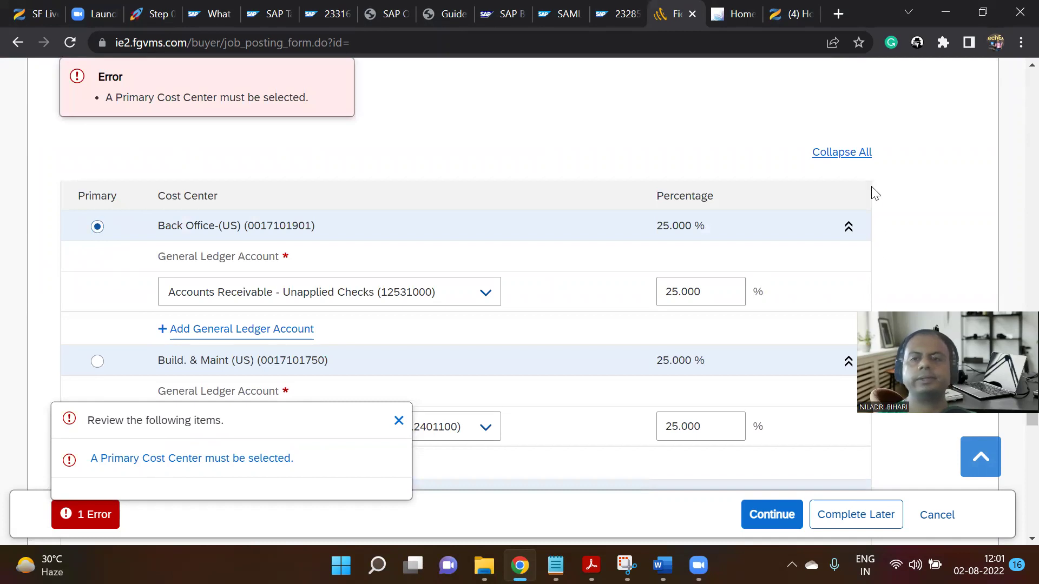
pyautogui.scroll(-5, 875, 193)
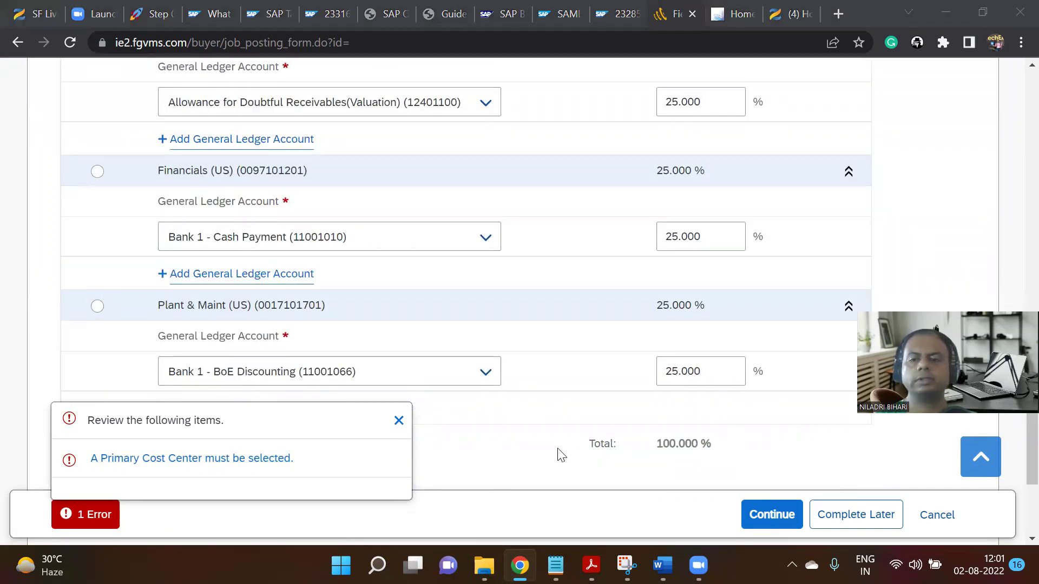
pyautogui.click(772, 514)
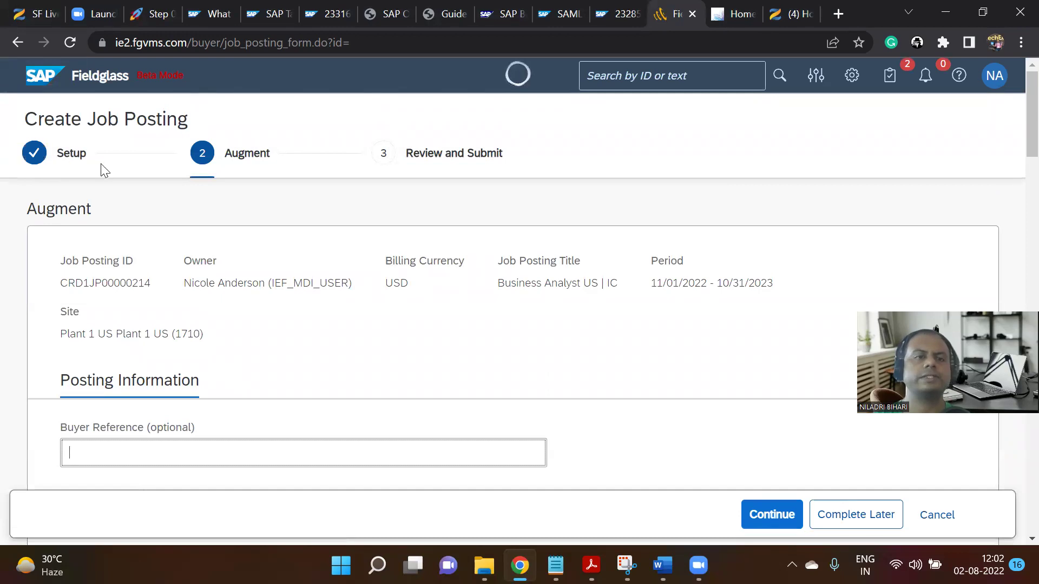
# Choose a coordinator for the job posting.
pyautogui.scroll(-3, 291, 186)
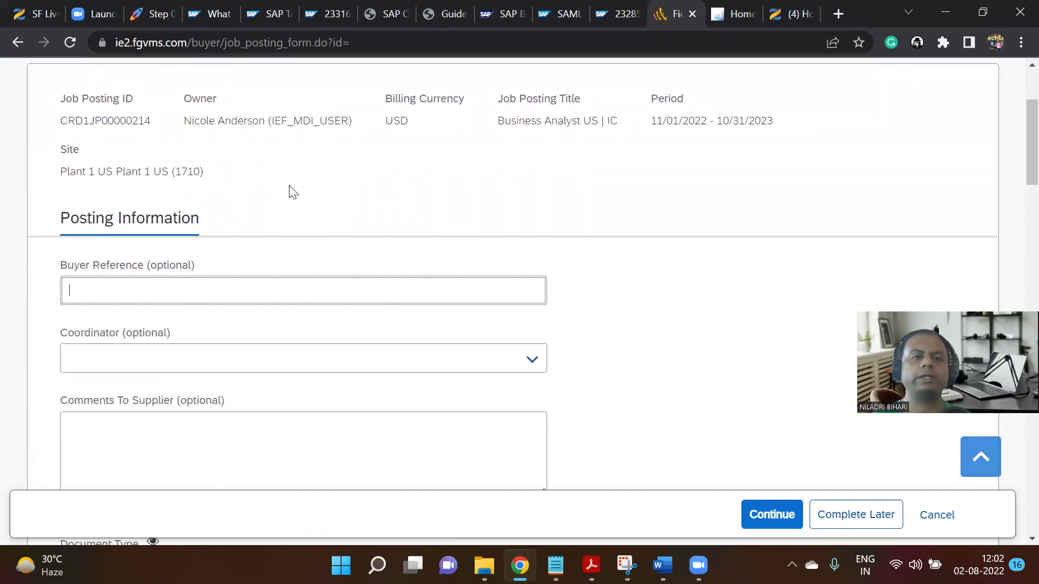
pyautogui.scroll(-2, 250, 264)
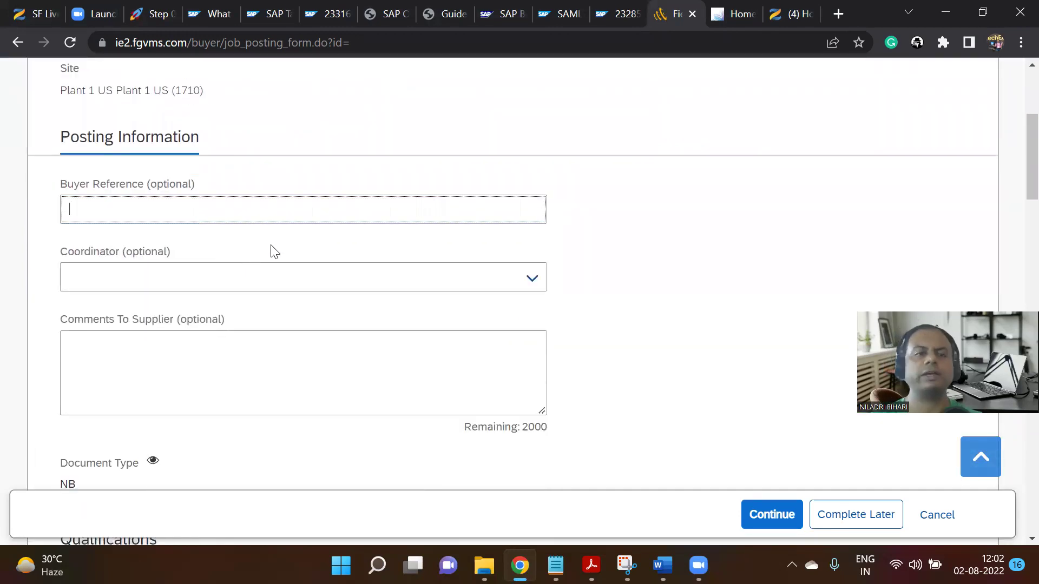
pyautogui.click(532, 286)
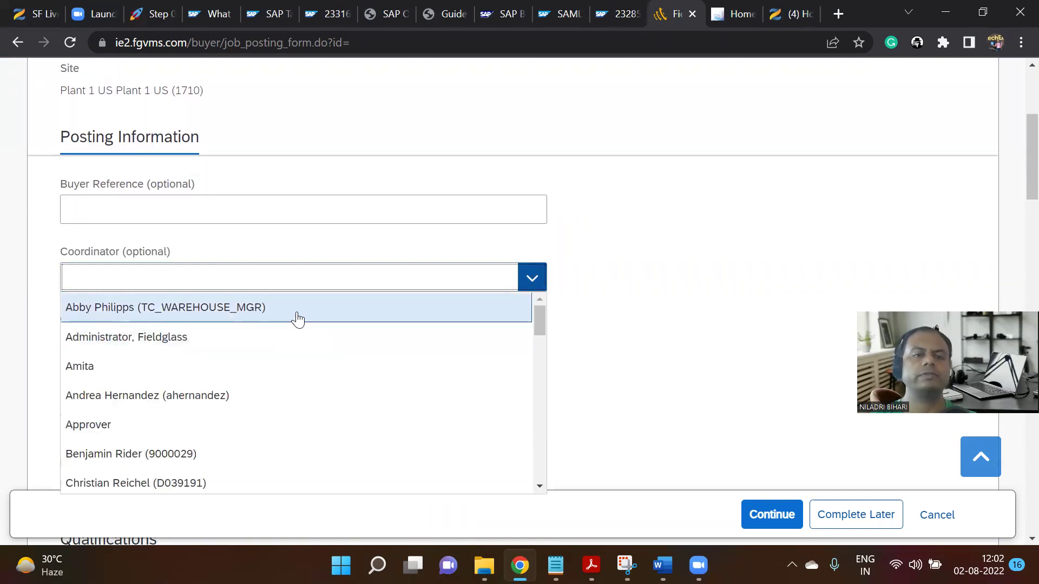
pyautogui.click(299, 317)
pyautogui.scroll(-3, 436, 313)
pyautogui.scroll(-3, 418, 326)
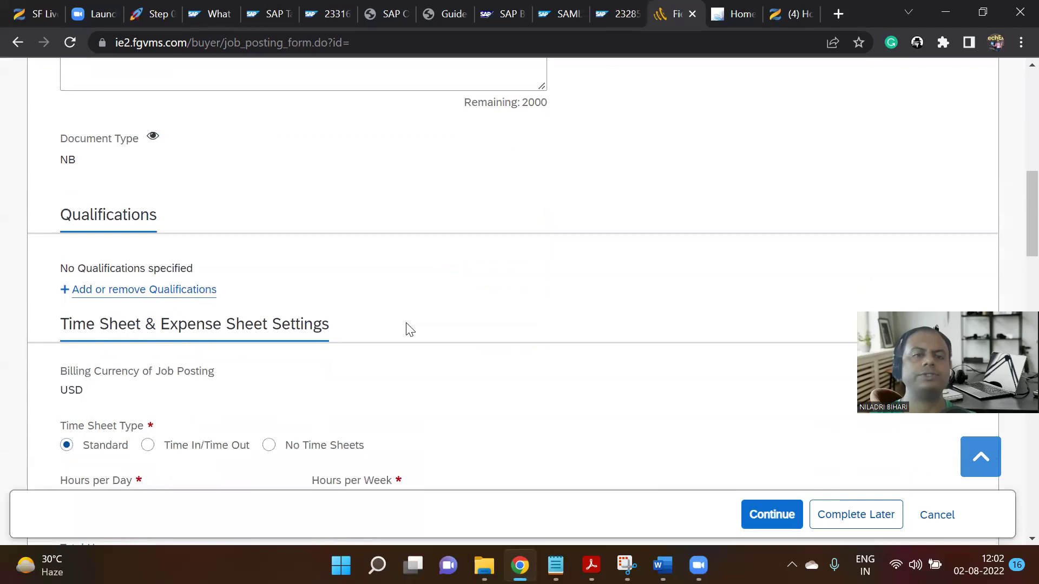
pyautogui.scroll(-2, 215, 316)
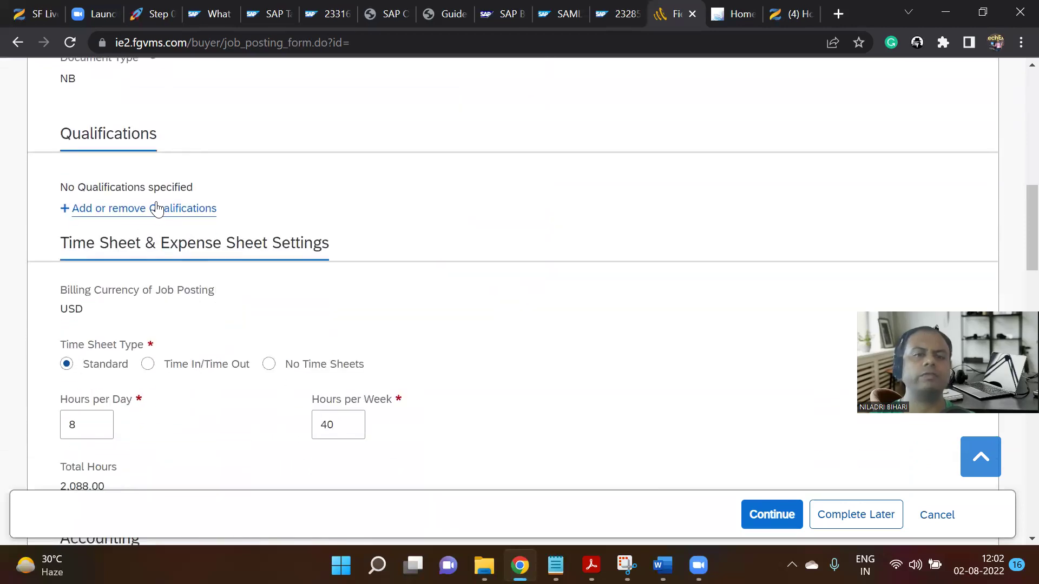
# Look up qualifications but close the picker without adding any.
pyautogui.click(163, 207)
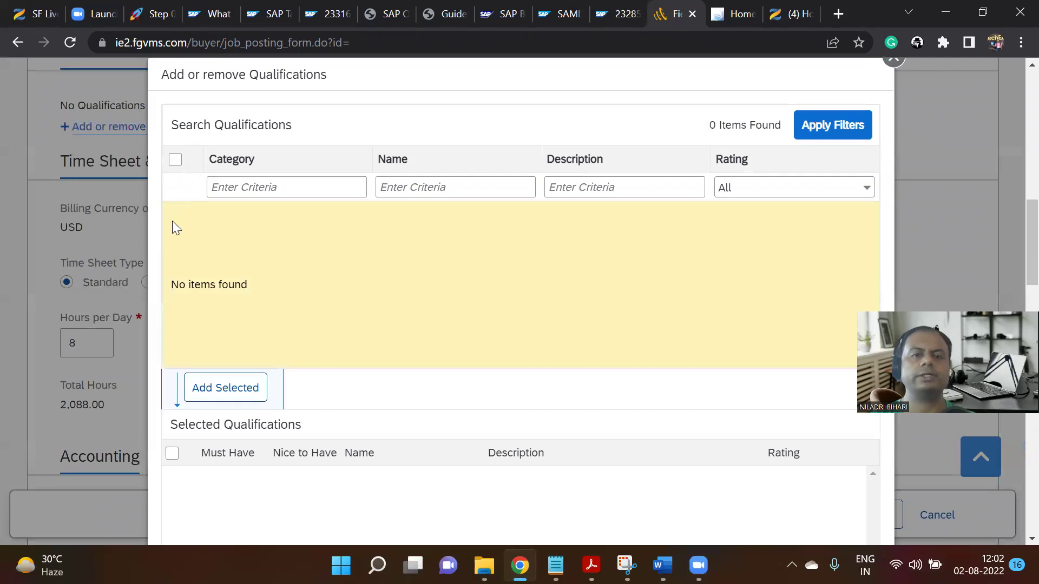
pyautogui.click(833, 127)
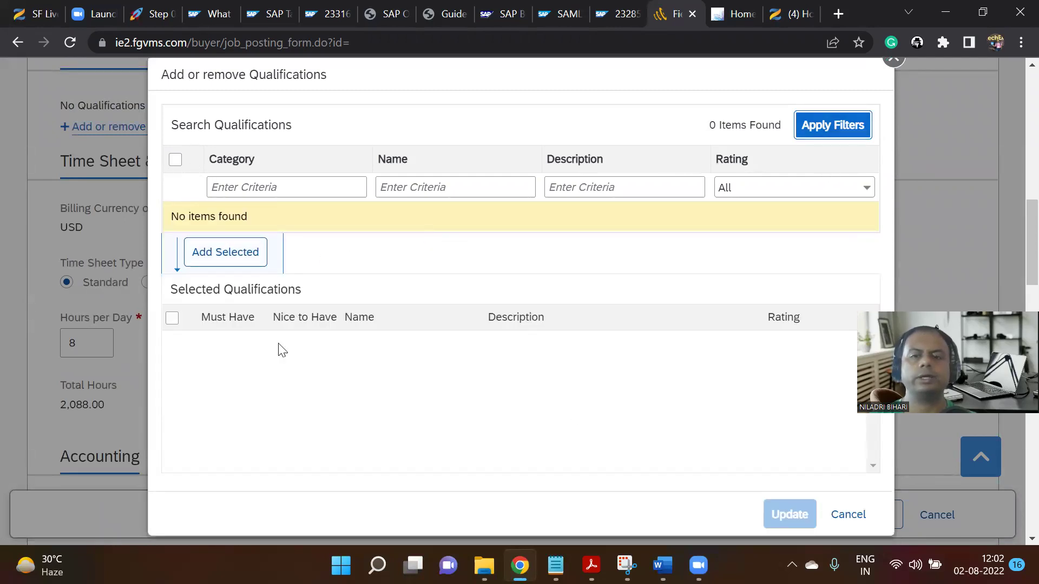
pyautogui.scroll(-1, 247, 321)
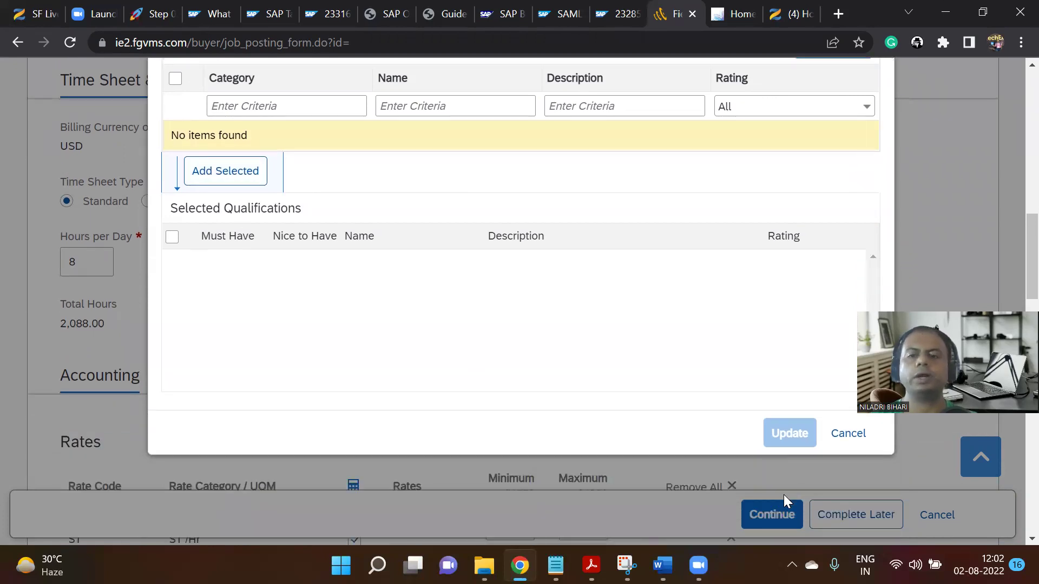
pyautogui.click(841, 434)
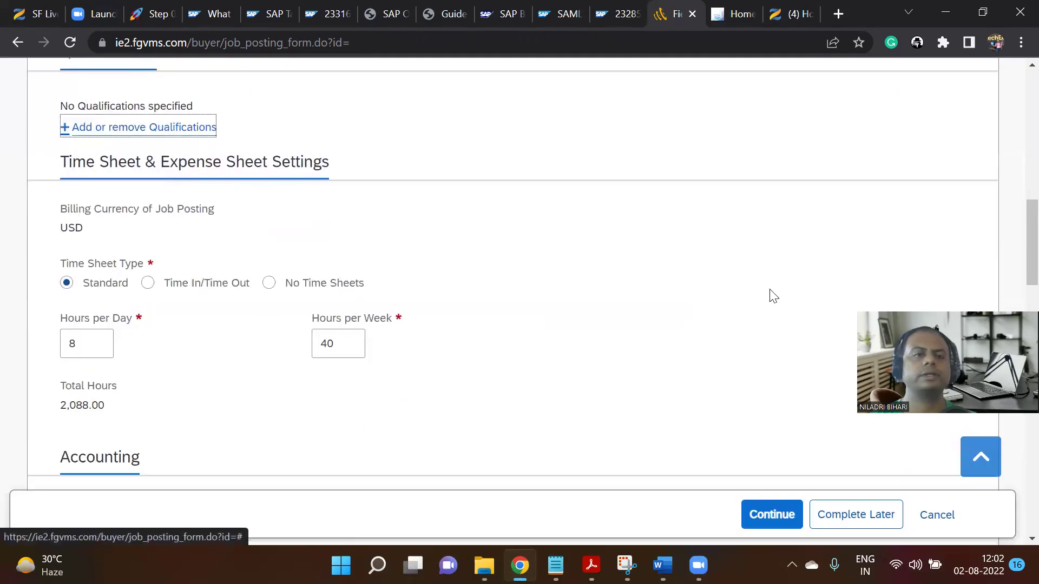
pyautogui.scroll(-3, 162, 319)
pyautogui.scroll(-5, 161, 313)
pyautogui.scroll(5, 160, 314)
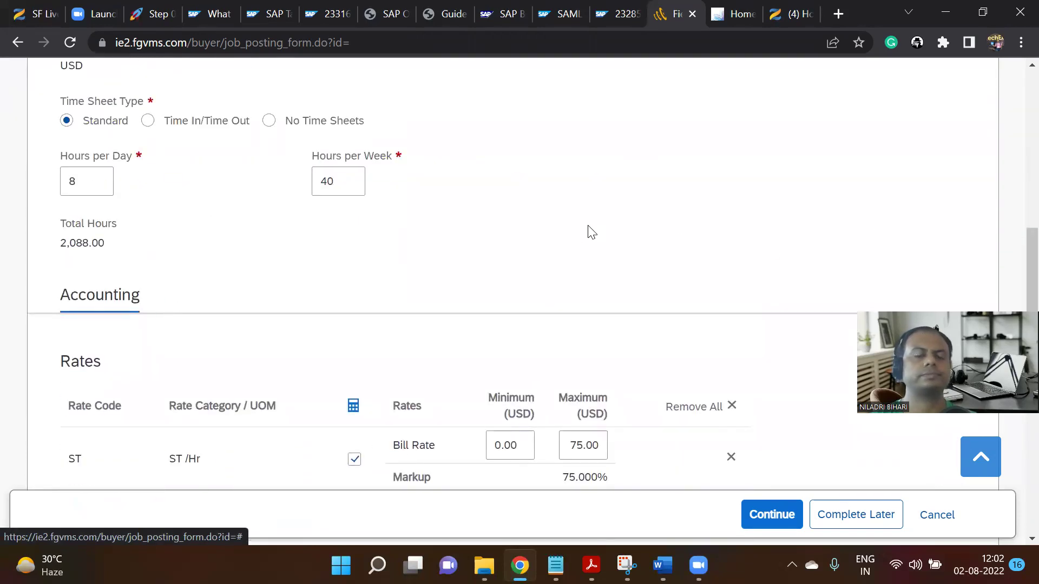
pyautogui.scroll(-5, 574, 233)
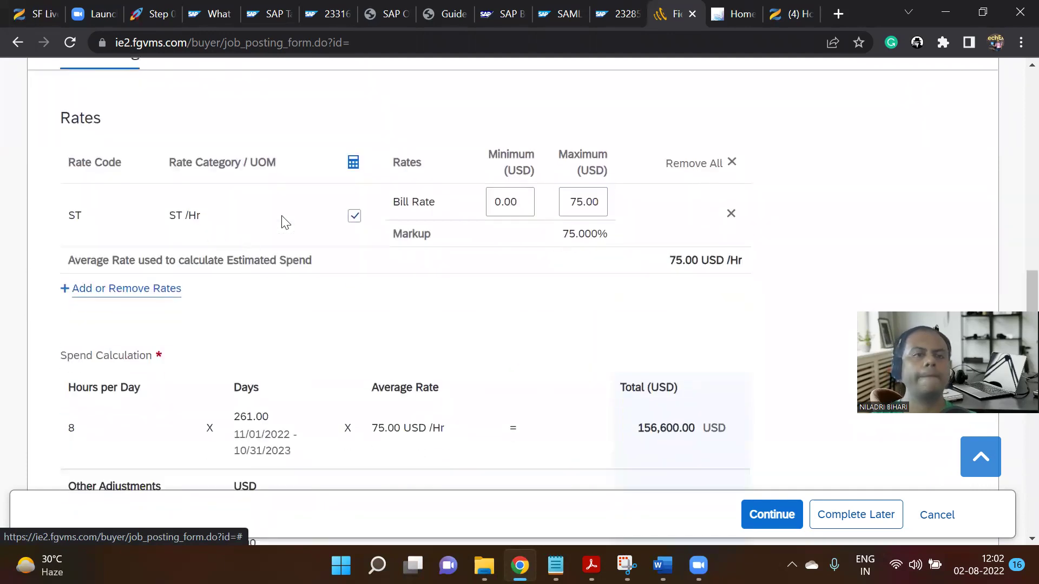
pyautogui.scroll(-2, 541, 295)
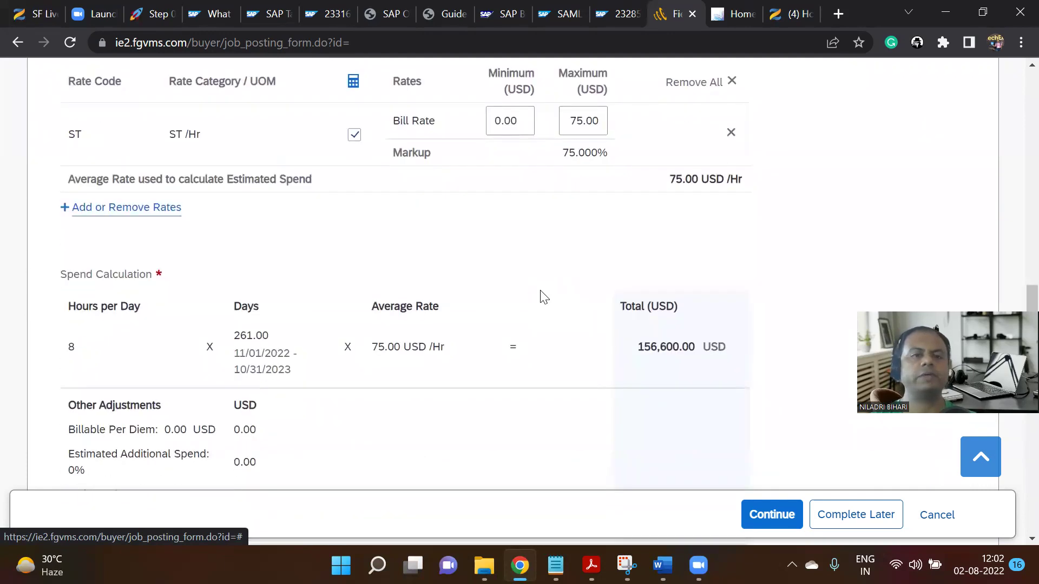
pyautogui.scroll(-3, 544, 297)
pyautogui.scroll(3, 541, 298)
pyautogui.scroll(-3, 541, 298)
pyautogui.scroll(-4, 541, 299)
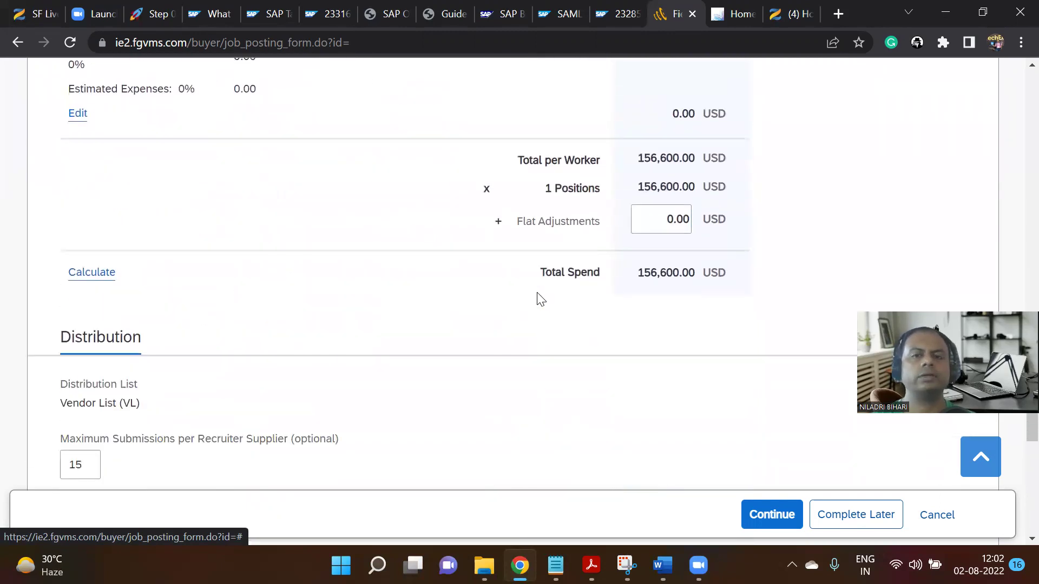
pyautogui.scroll(-3, 255, 341)
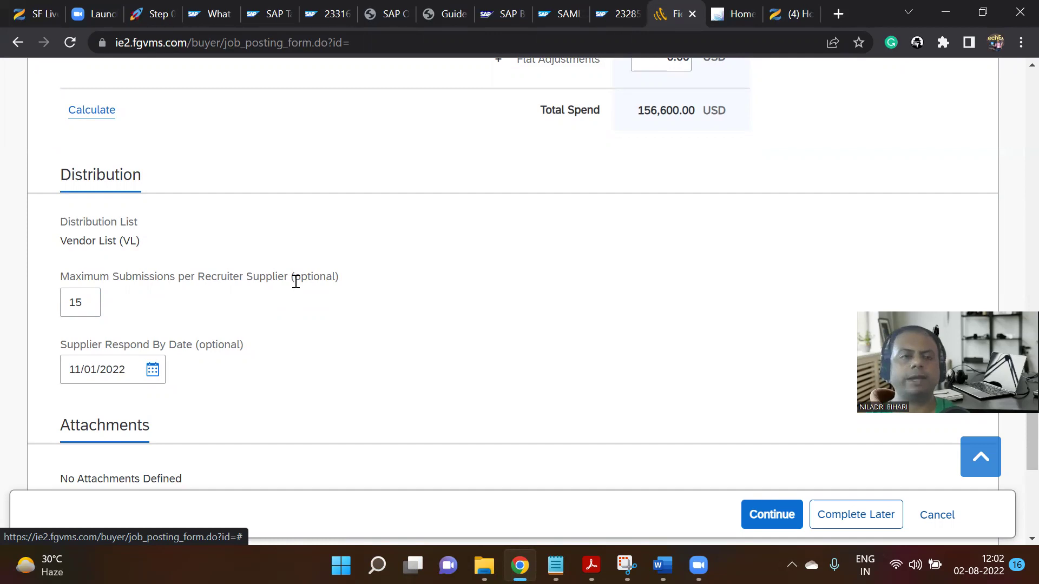
pyautogui.scroll(-5, 260, 324)
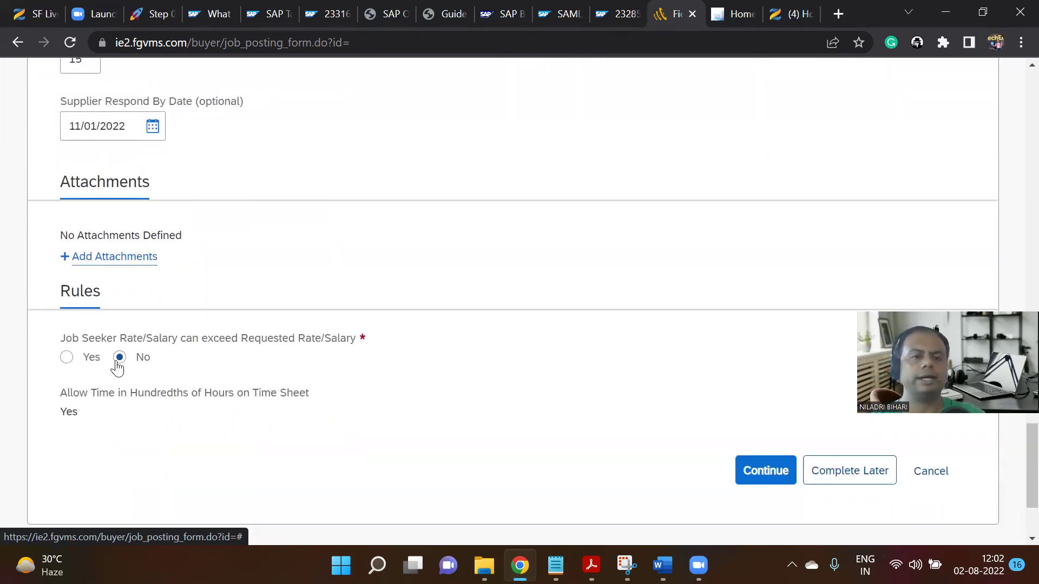
pyautogui.scroll(-3, 268, 357)
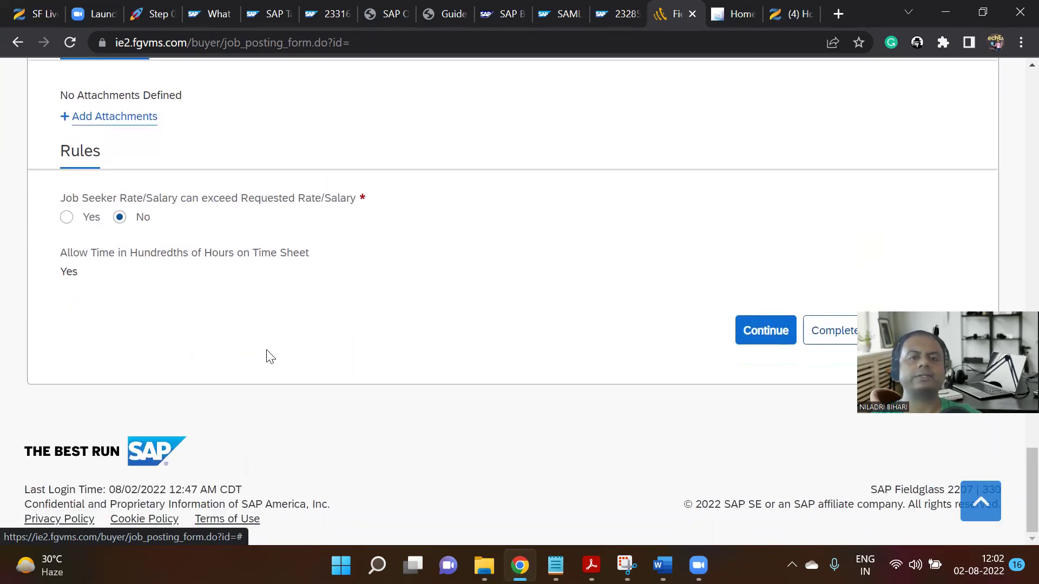
# Finish Augment, review the Business Analyst US | IC details, and submit for approval.
pyautogui.click(740, 332)
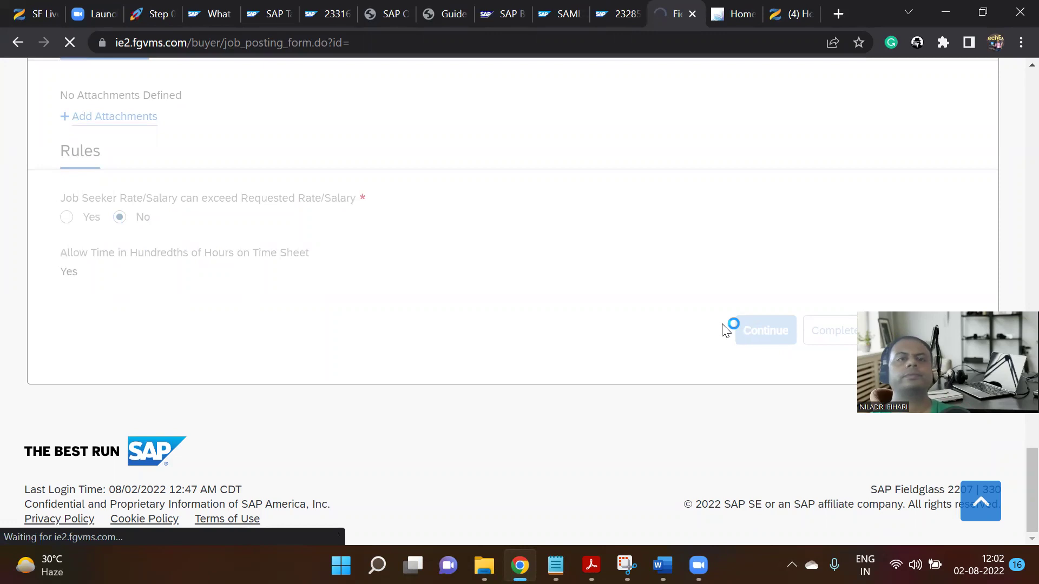
pyautogui.scroll(-6, 500, 284)
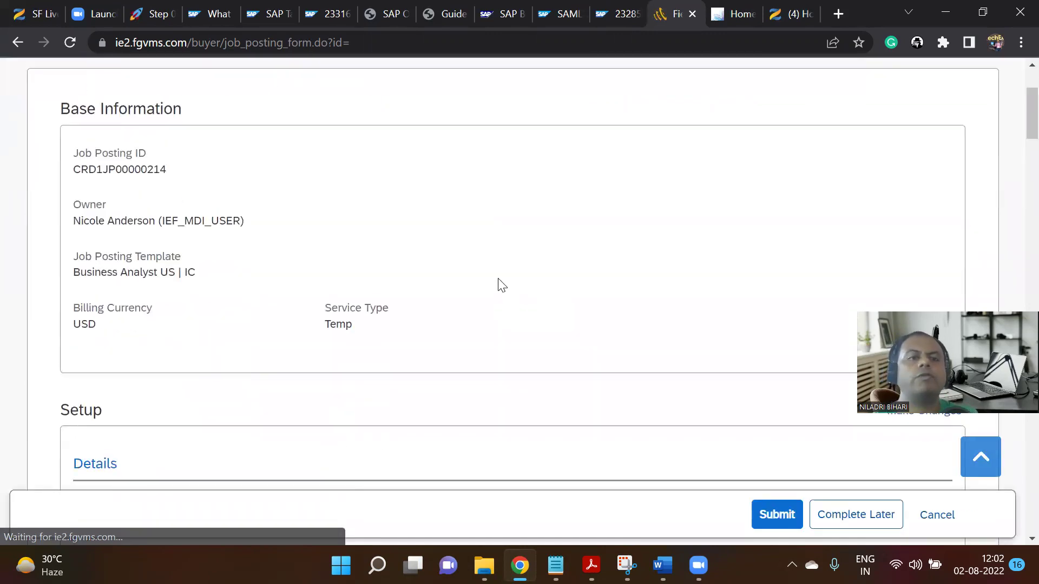
pyautogui.scroll(6, 513, 281)
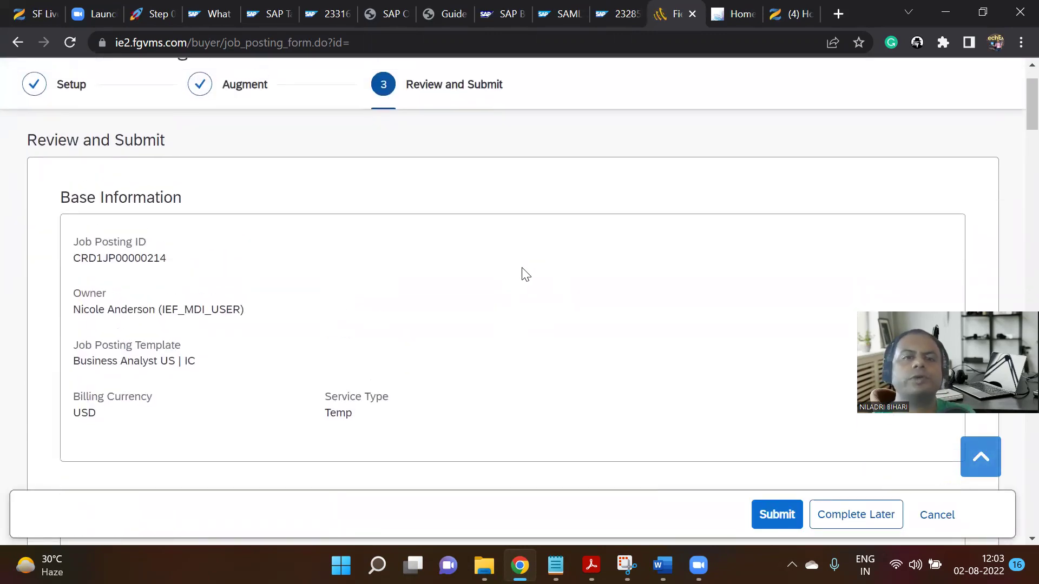
pyautogui.scroll(-5, 485, 286)
pyautogui.scroll(1, 485, 285)
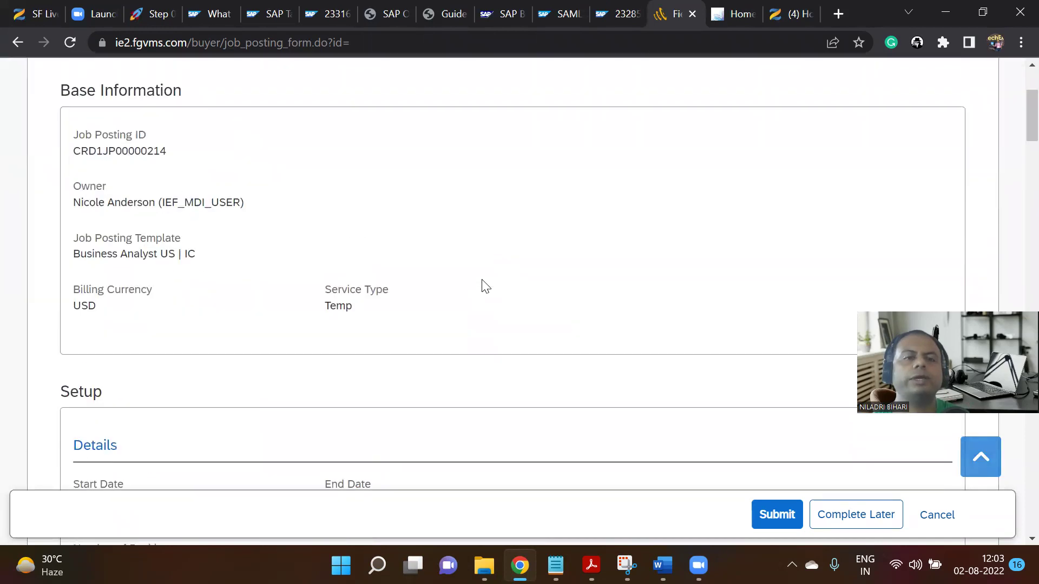
pyautogui.scroll(-7, 485, 285)
pyautogui.scroll(-15, 486, 285)
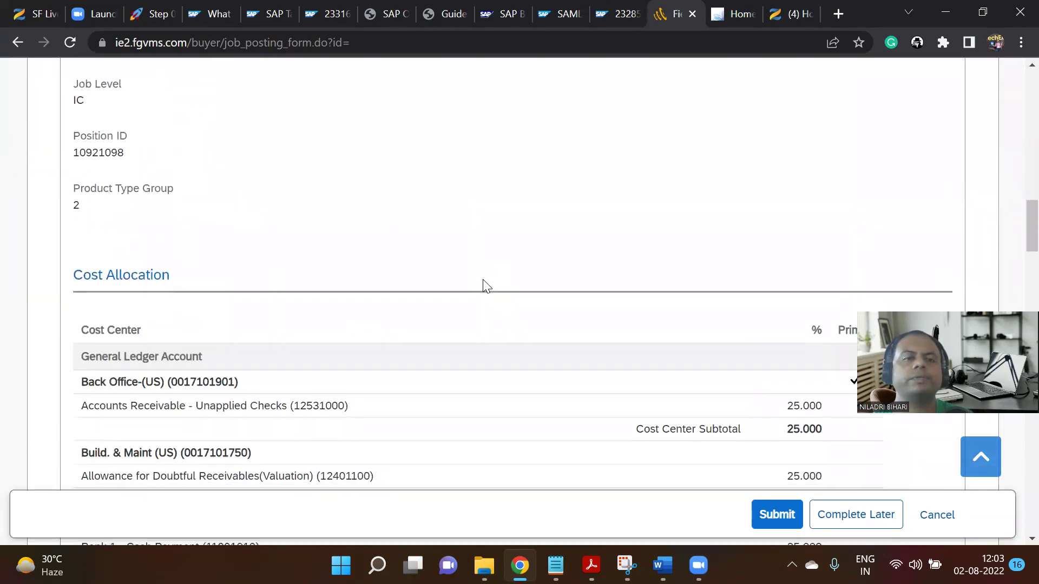
pyautogui.scroll(-10, 486, 285)
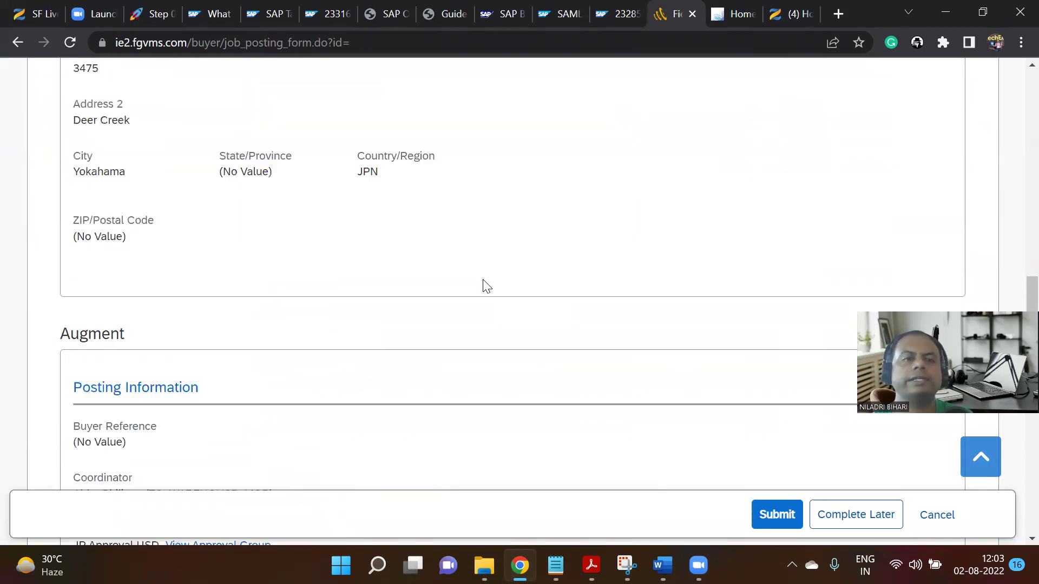
pyautogui.scroll(-8, 308, 267)
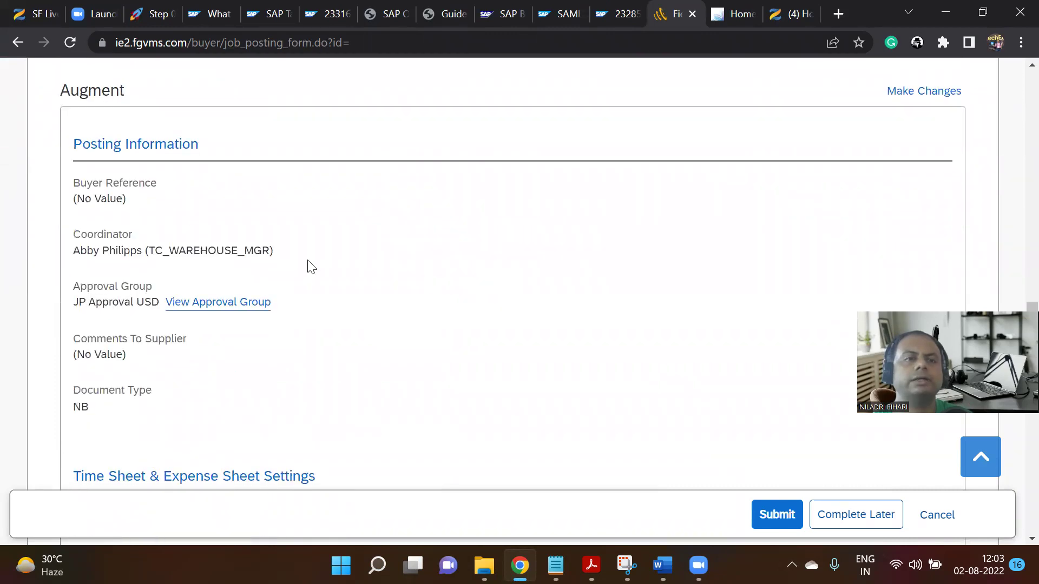
pyautogui.scroll(-8, 295, 232)
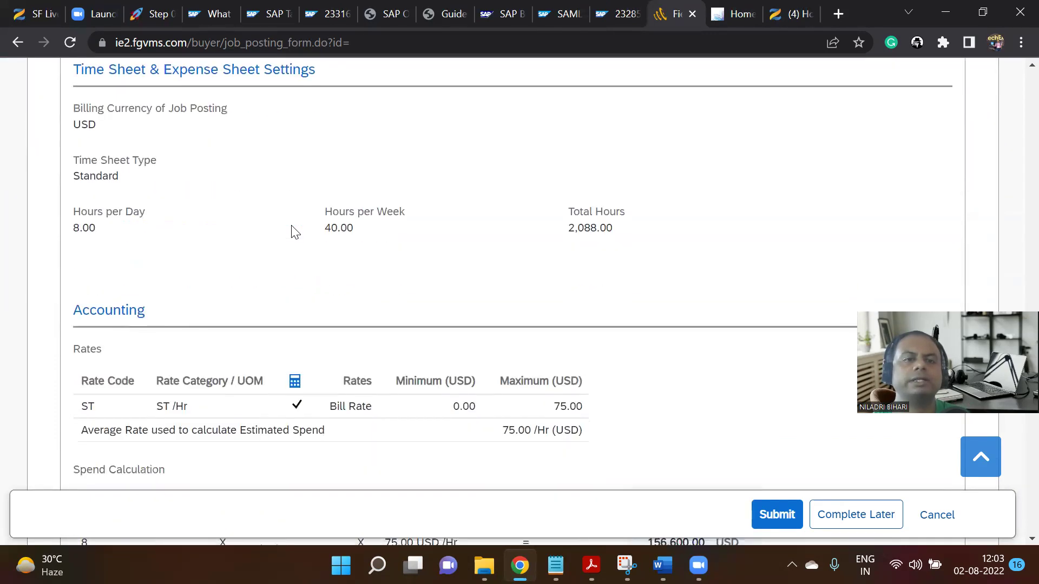
pyautogui.scroll(-10, 292, 233)
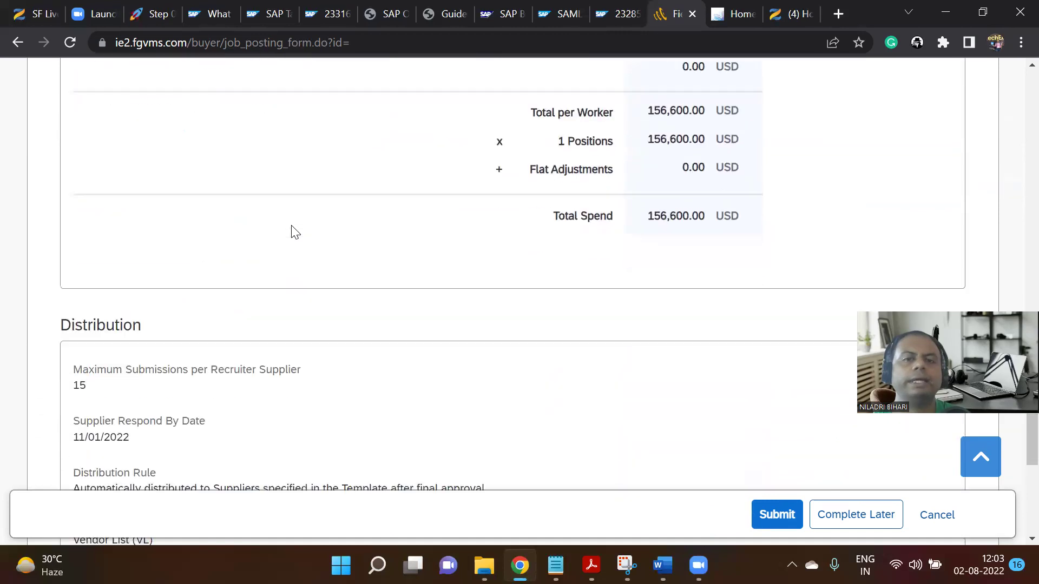
pyautogui.scroll(-6, 291, 225)
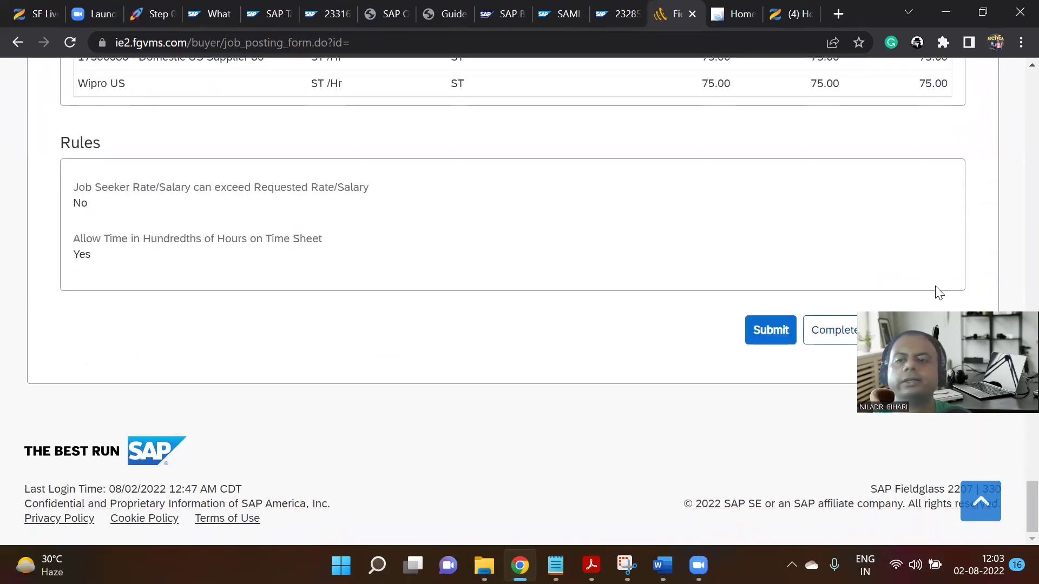
pyautogui.click(768, 330)
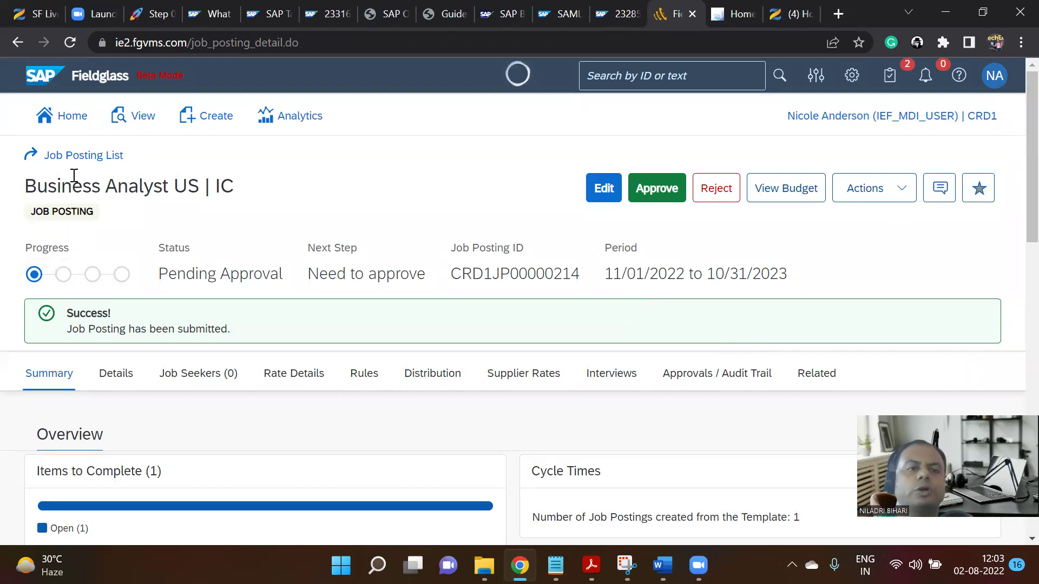
# Verify the posting status reads Pending Approval, then return to the Notion Step 01 notes.
pyautogui.moveTo(160, 280); pyautogui.dragTo(270, 274)
pyautogui.scroll(-1, 314, 323)
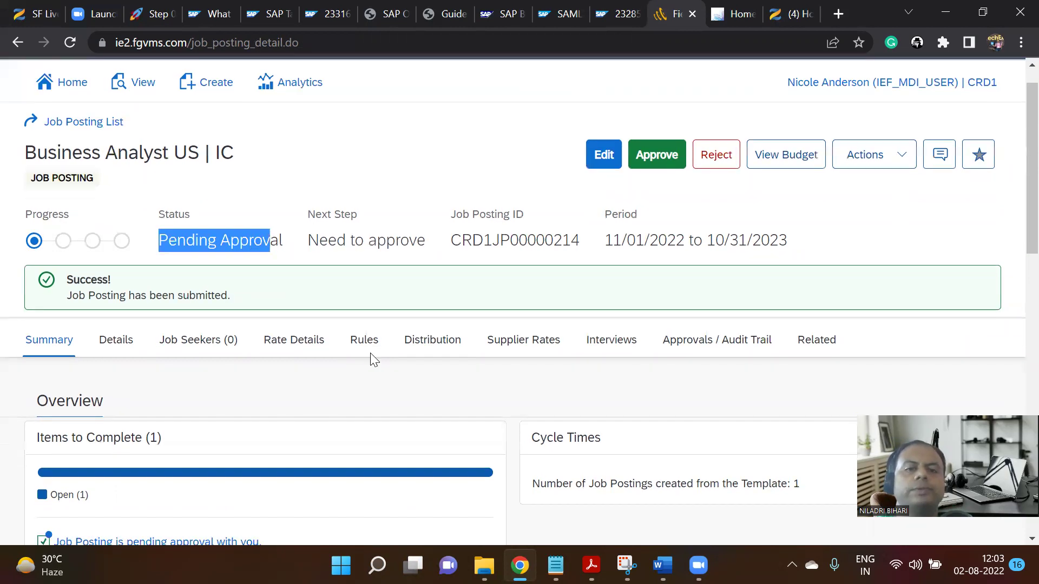
pyautogui.scroll(-10, 371, 358)
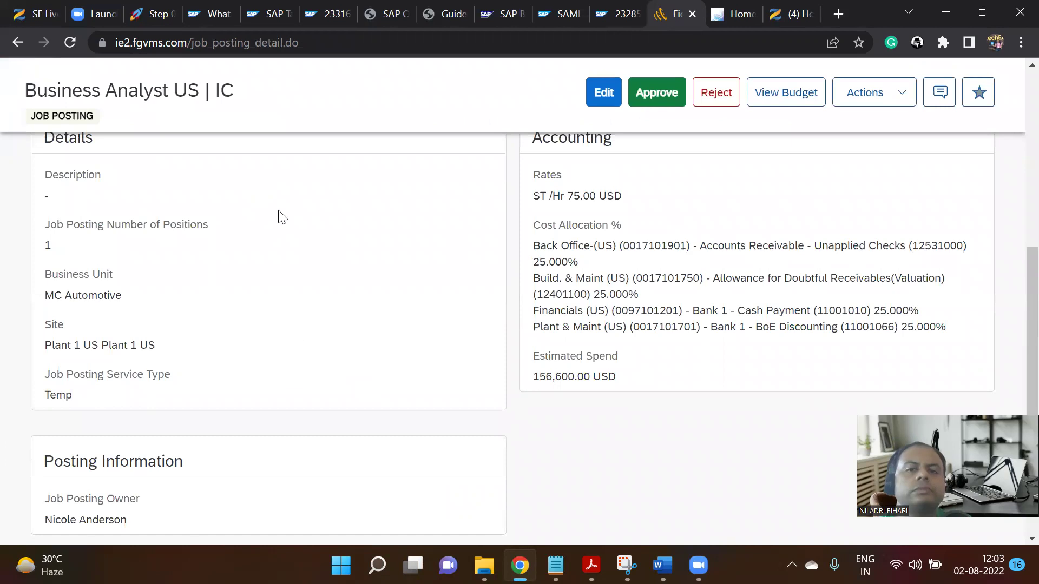
pyautogui.scroll(5, 343, 325)
pyautogui.click(154, 14)
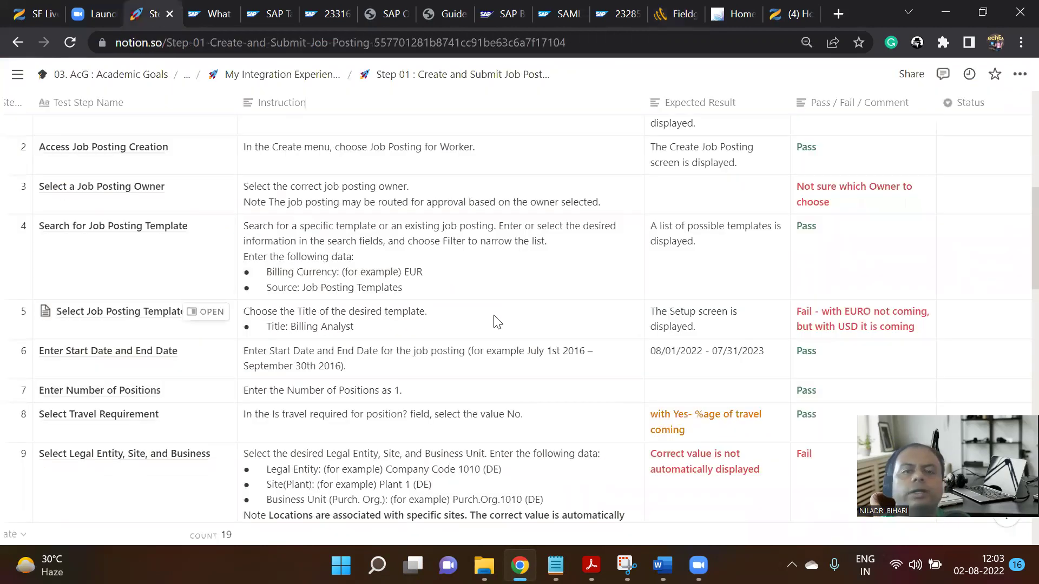
# Scroll through the Step 01 test table to review its results.
pyautogui.scroll(3, 421, 332)
pyautogui.scroll(3, 421, 332)
pyautogui.scroll(-7, 420, 332)
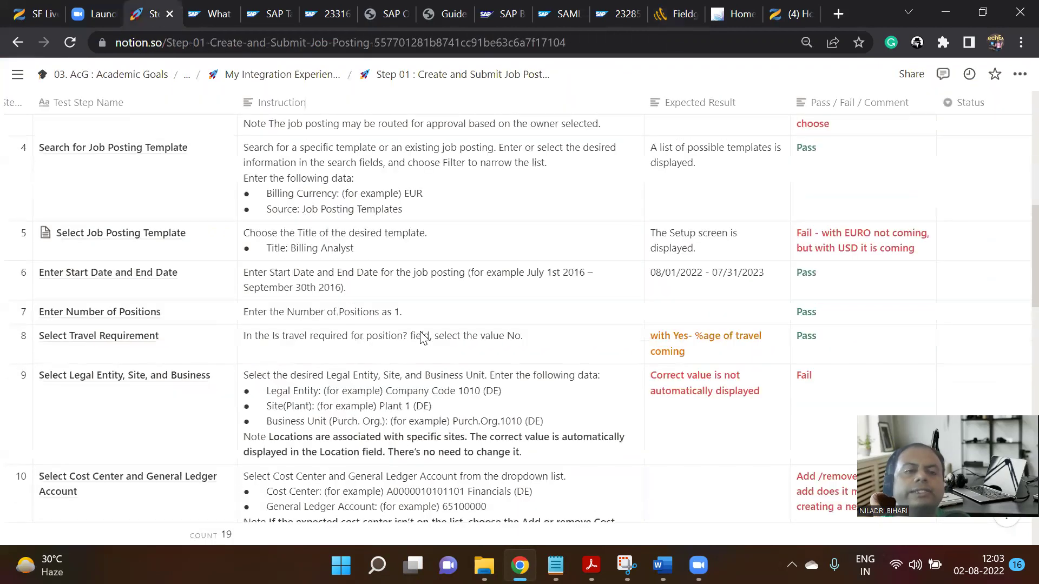
pyautogui.scroll(-6, 422, 336)
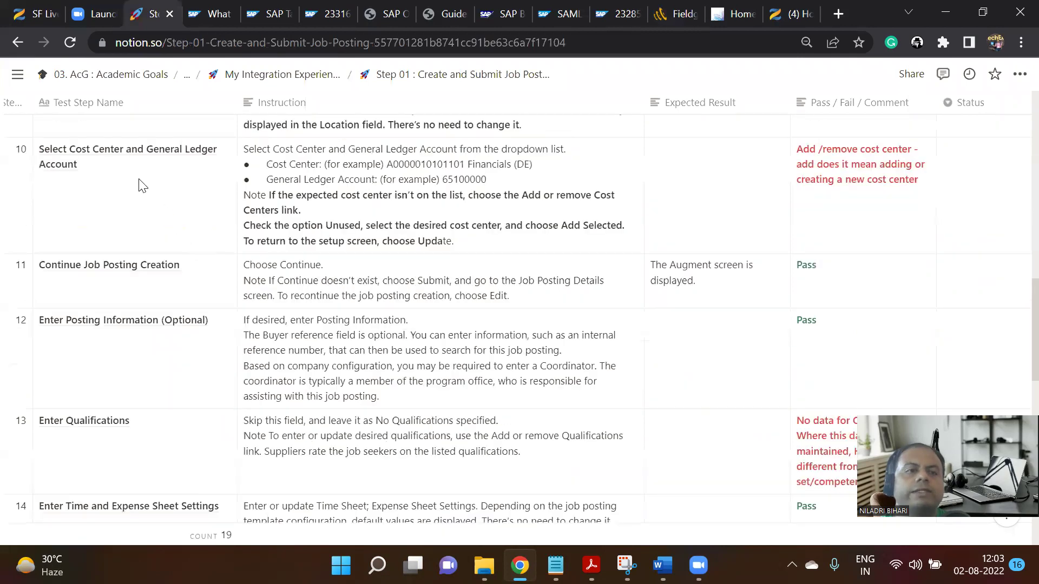
pyautogui.scroll(-2, 173, 280)
pyautogui.scroll(-4, 174, 286)
pyautogui.scroll(1, 168, 299)
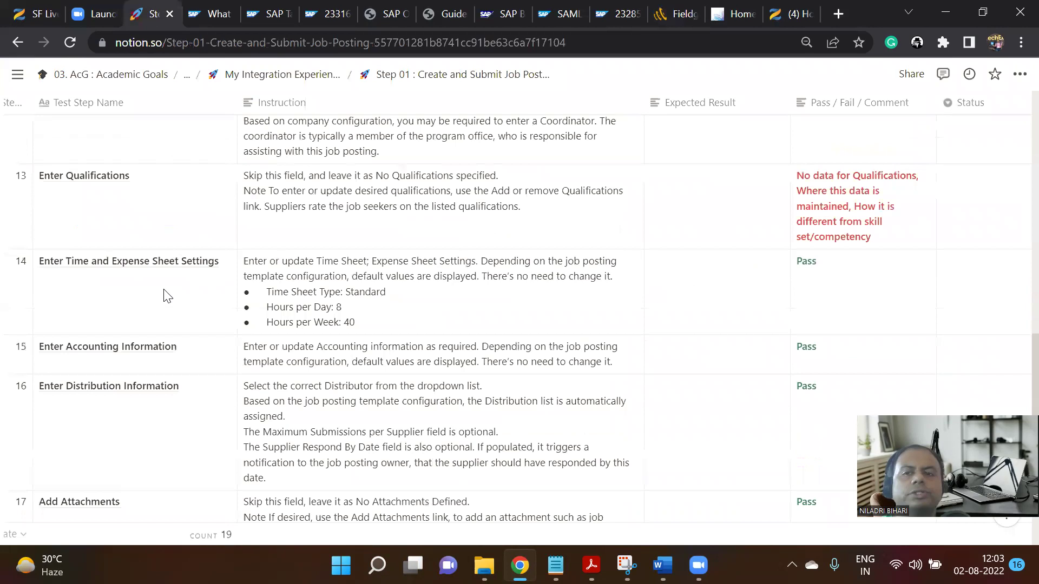
pyautogui.scroll(1, 169, 292)
pyautogui.scroll(-3, 692, 336)
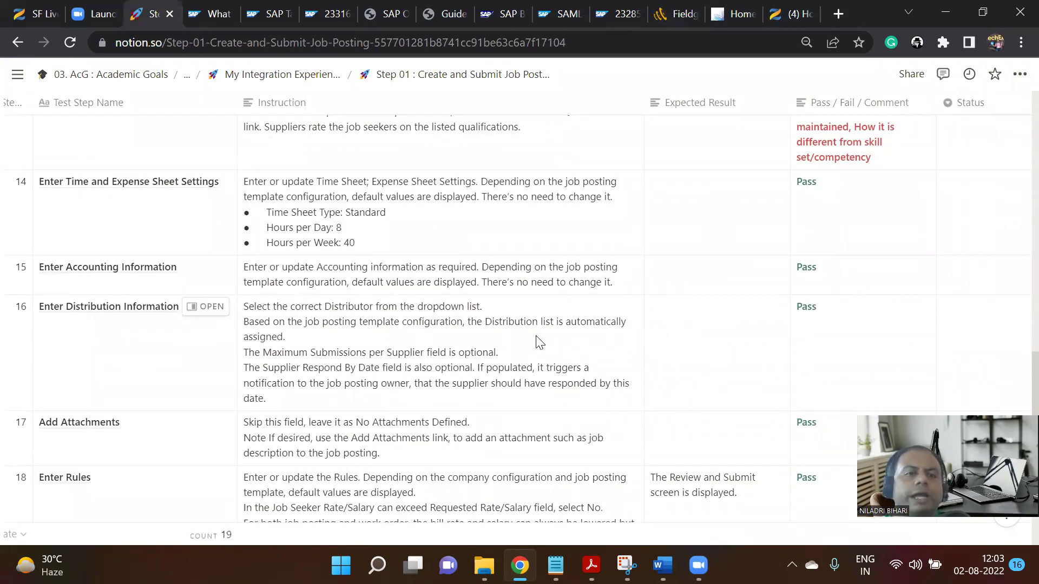
pyautogui.scroll(-3, 381, 332)
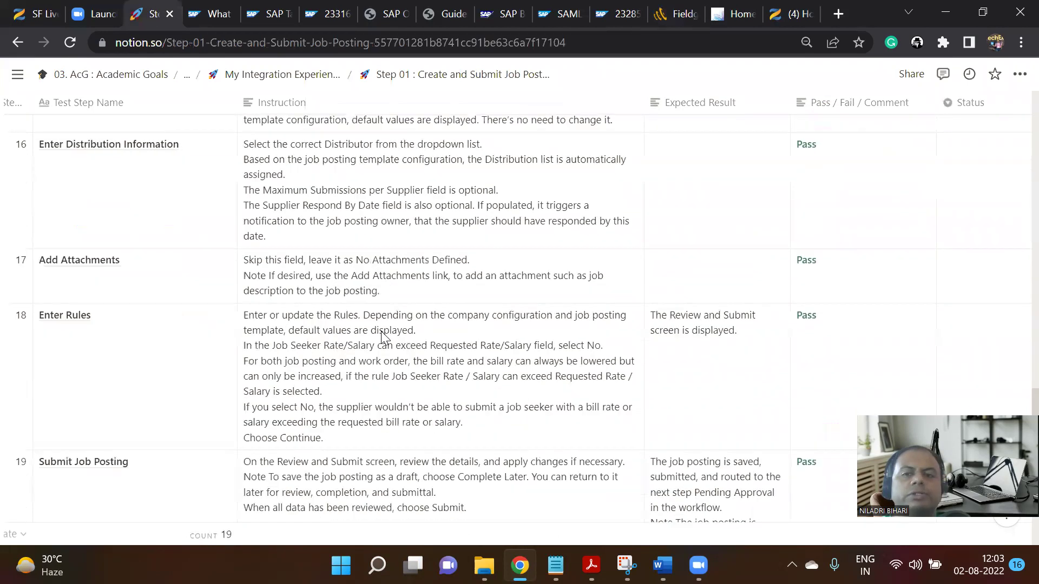
pyautogui.scroll(-3, 381, 331)
pyautogui.scroll(-2, 390, 347)
pyautogui.scroll(9, 457, 349)
pyautogui.scroll(10, 458, 349)
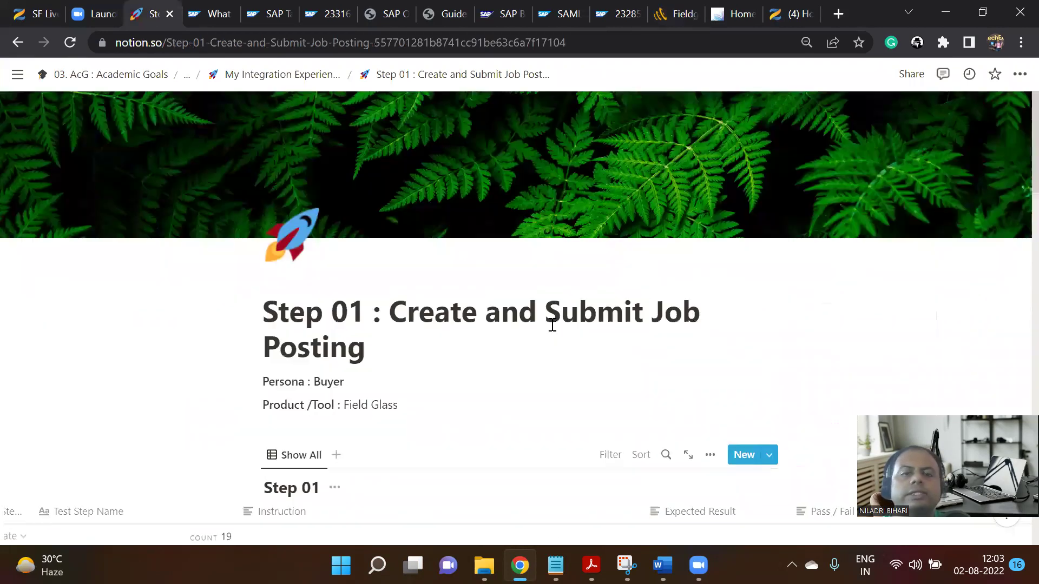
# Open the Step 02: Approve Job Posting Step page via the parent page, then go to SAP home.
pyautogui.click(303, 76)
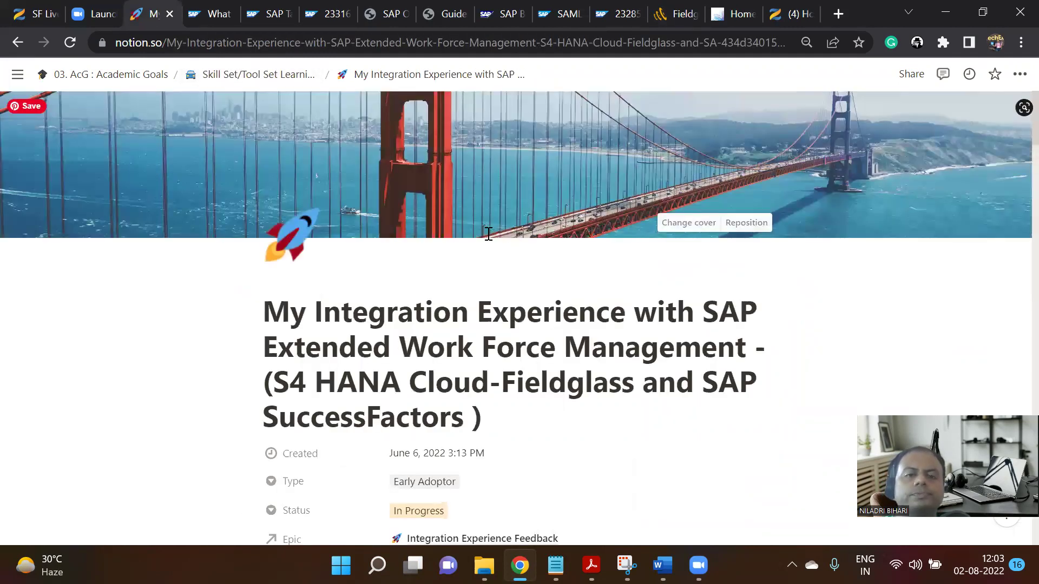
pyautogui.scroll(-15, 477, 260)
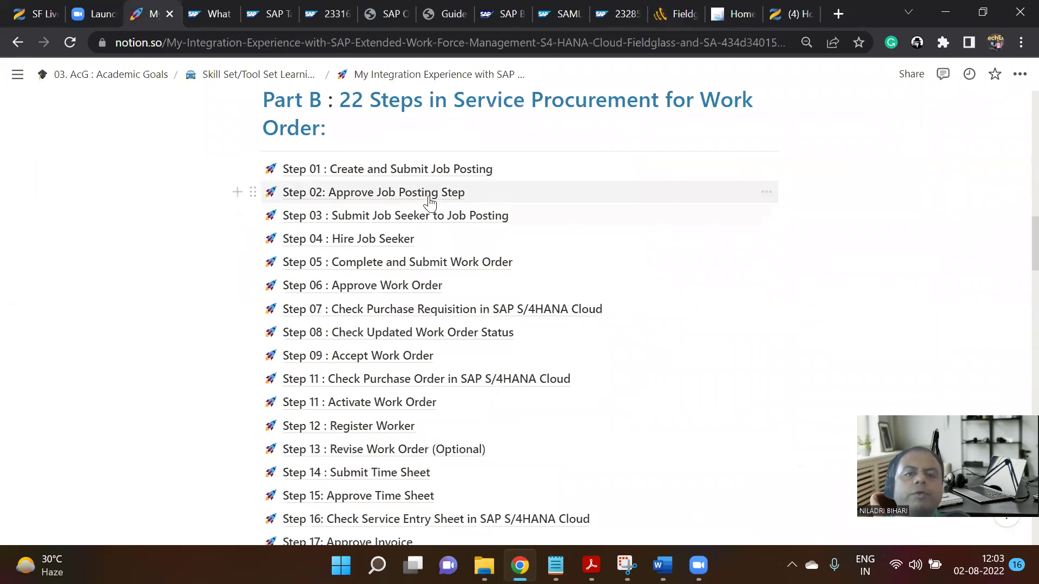
pyautogui.click(430, 196)
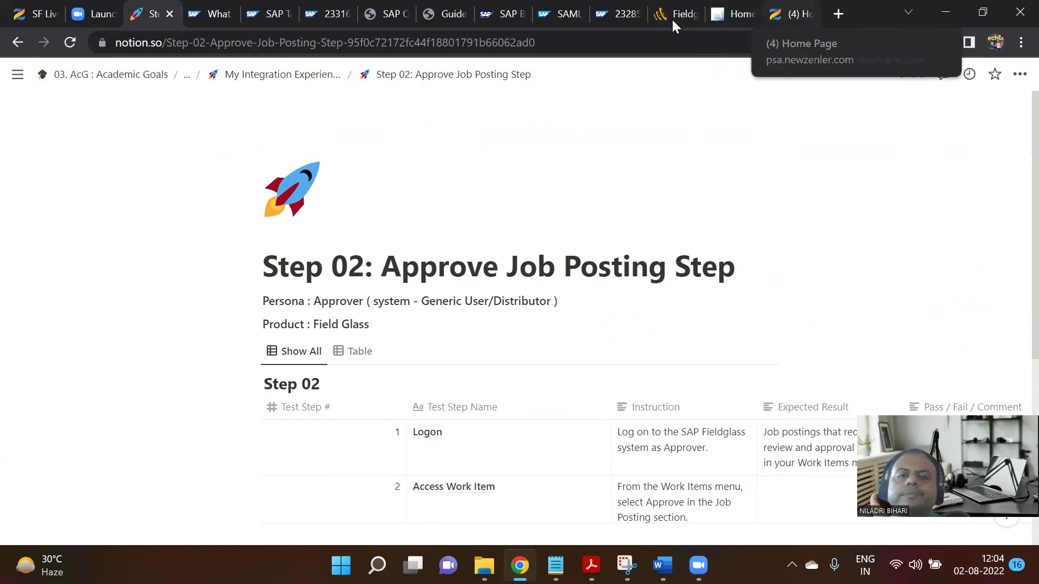
pyautogui.click(736, 6)
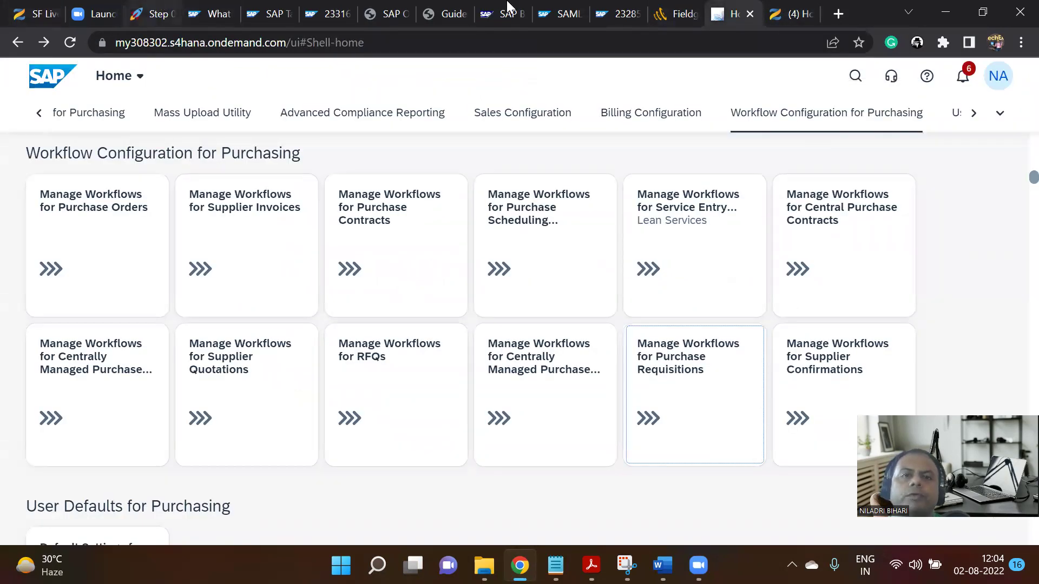
# Return to the Fieldglass posting and sign out of the buyer account.
pyautogui.click(671, 8)
pyautogui.scroll(-1, 804, 217)
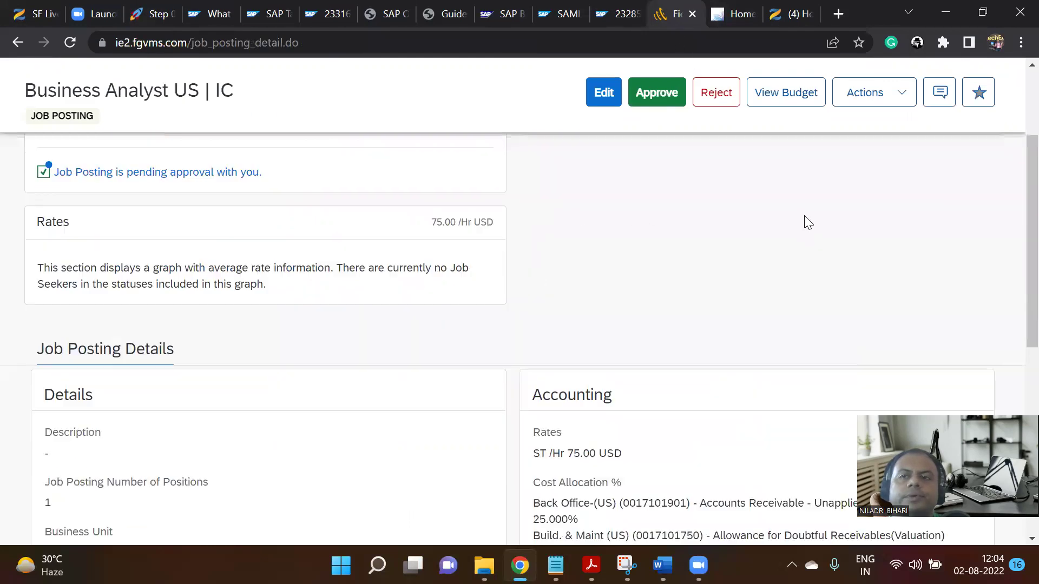
pyautogui.scroll(6, 801, 212)
pyautogui.click(998, 77)
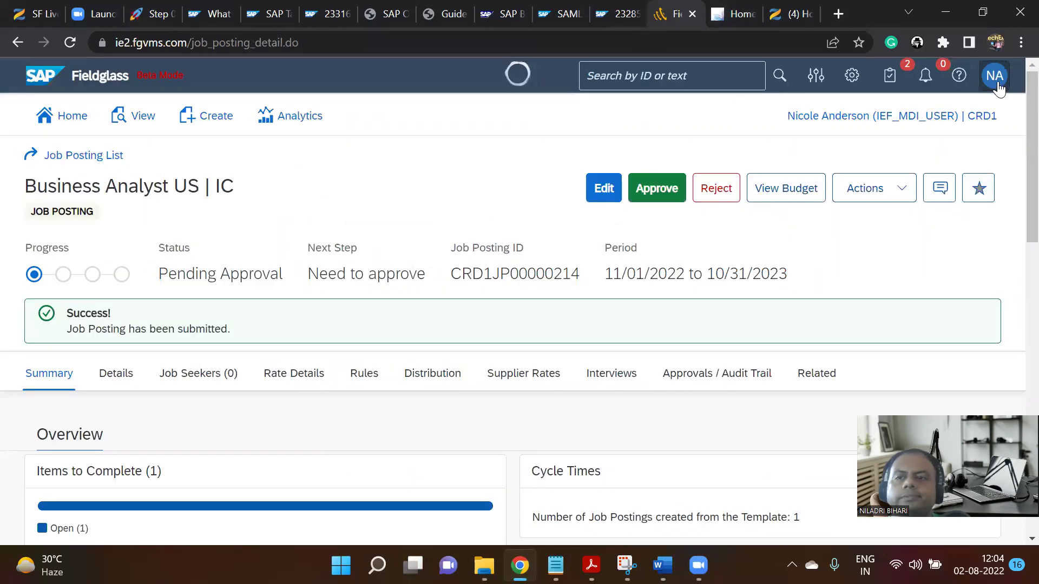
pyautogui.click(815, 425)
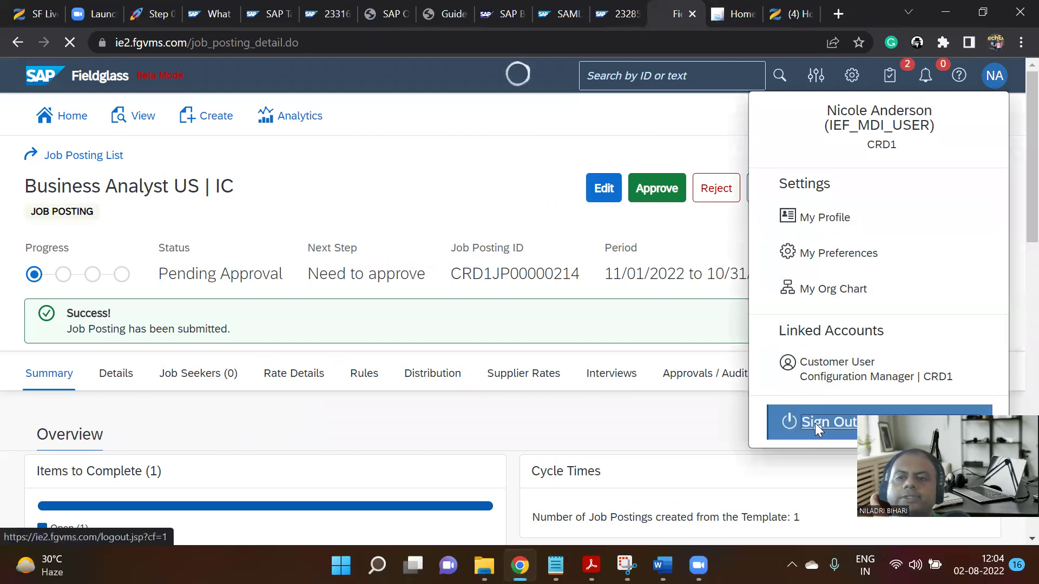
pyautogui.scroll(-4, 714, 307)
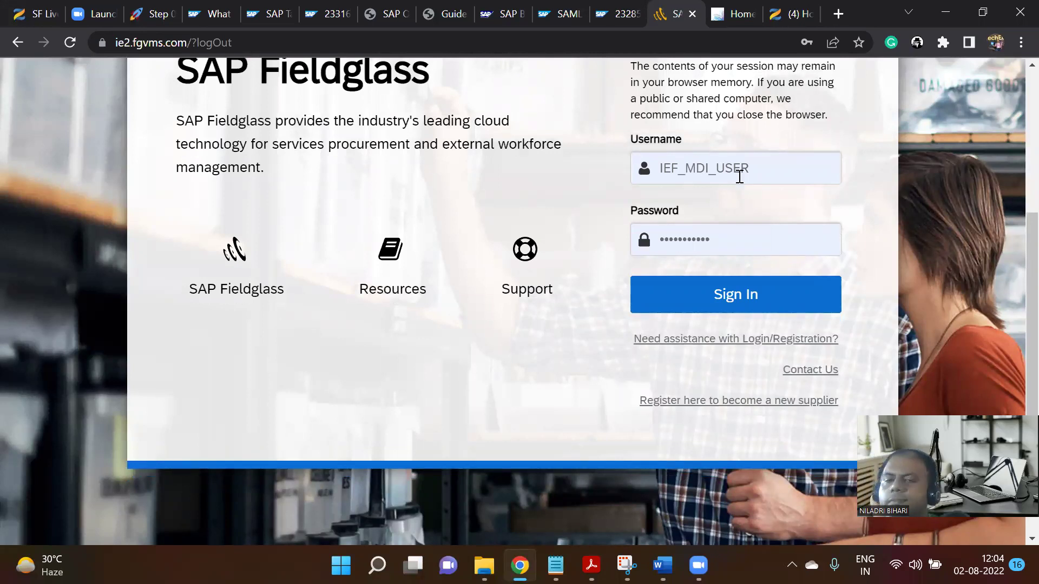
# Sign back in to Fieldglass with another saved account's login details.
pyautogui.moveTo(763, 176); pyautogui.dragTo(603, 173)
pyautogui.click(772, 303)
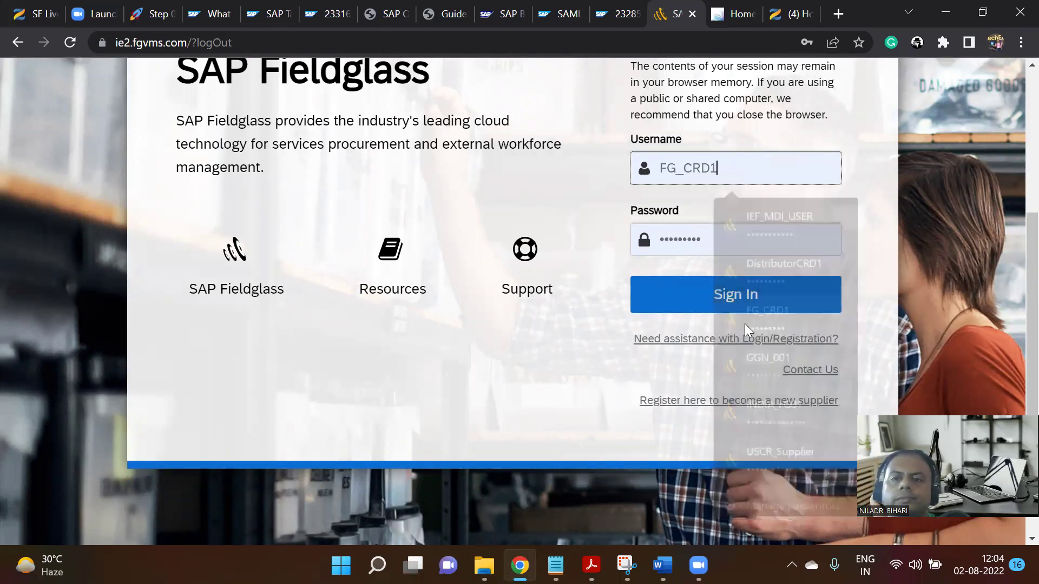
pyautogui.click(736, 310)
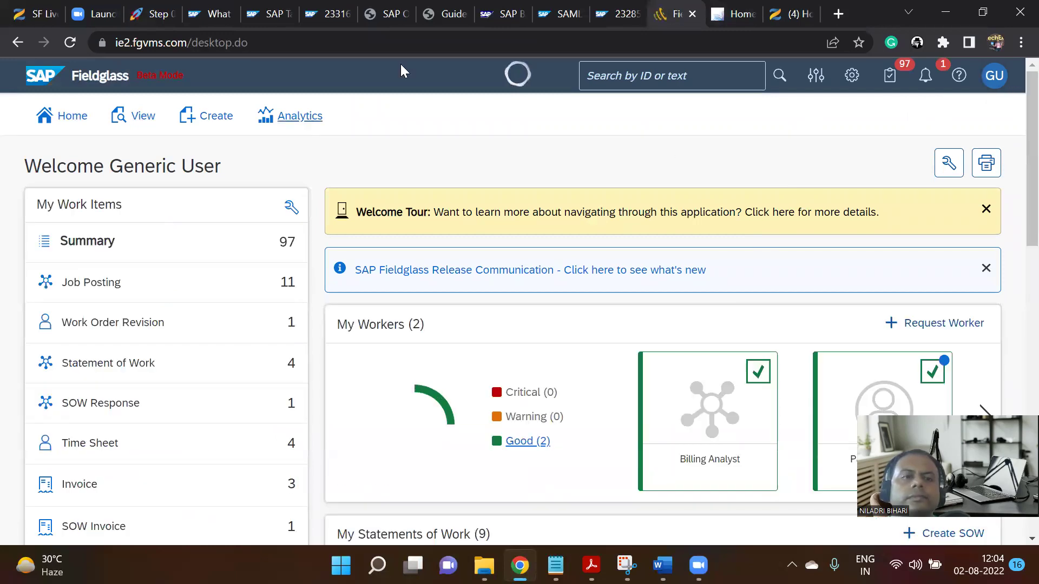
# Open the Approvals summary (97 items), showing 11 job postings to approve.
pyautogui.scroll(-1, 249, 230)
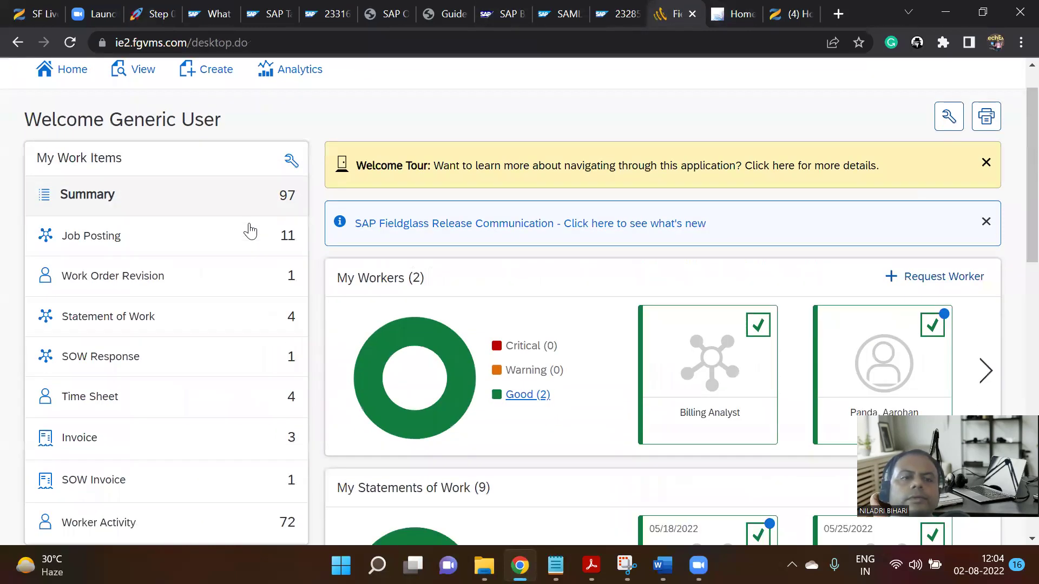
pyautogui.scroll(-3, 250, 232)
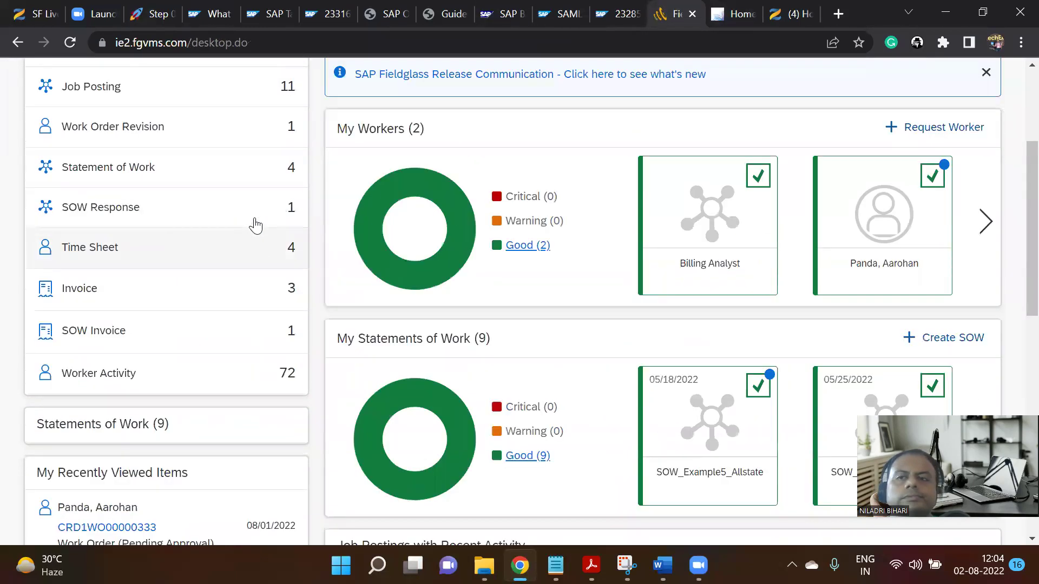
pyautogui.scroll(4, 255, 226)
pyautogui.click(890, 76)
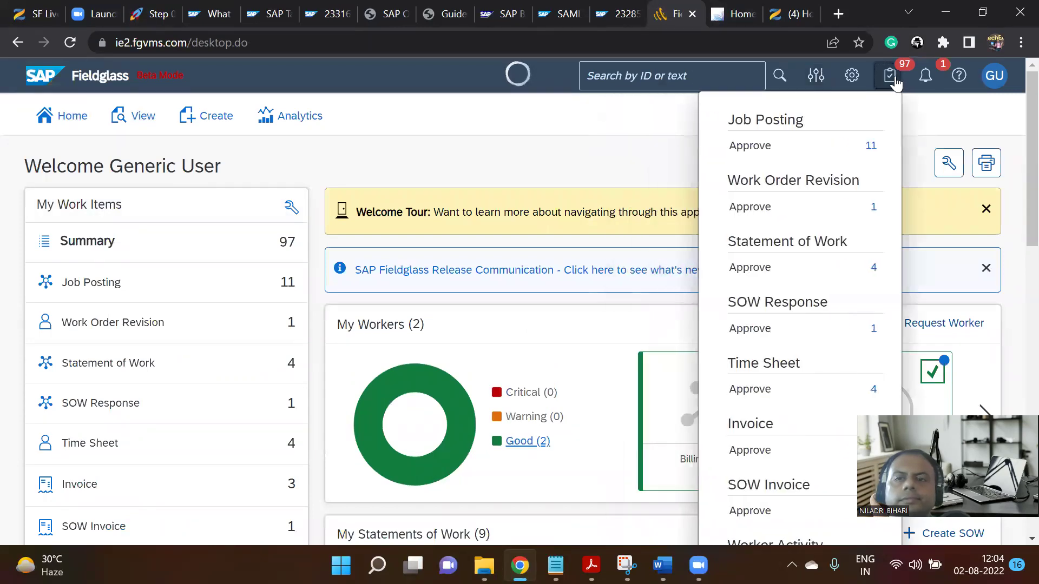
# List job postings awaiting approval and review posting CRD1JP00000214's details.
pyautogui.click(760, 146)
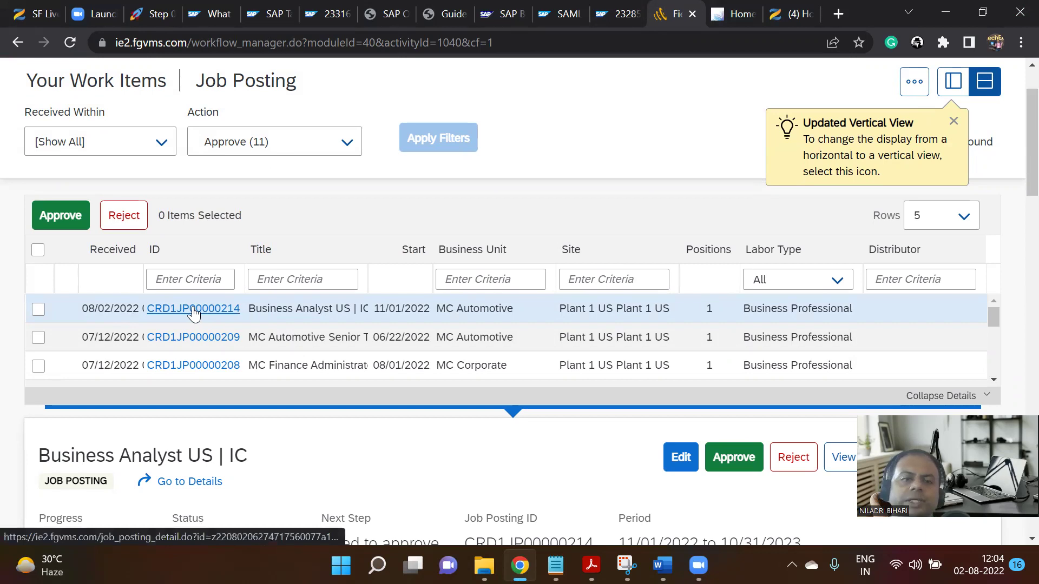
pyautogui.scroll(-5, 325, 319)
pyautogui.scroll(6, 269, 325)
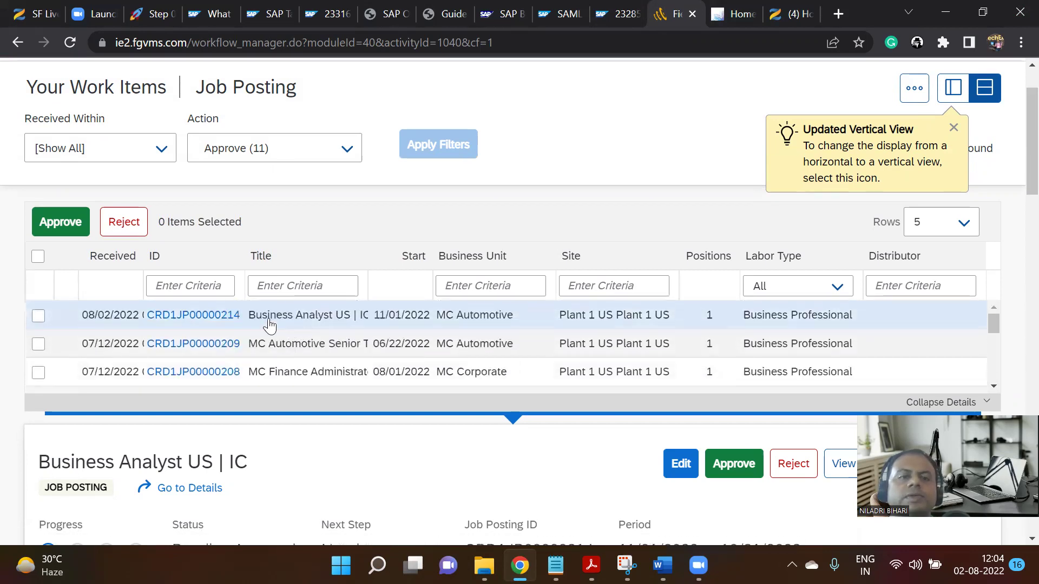
pyautogui.scroll(2, 269, 326)
pyautogui.click(202, 390)
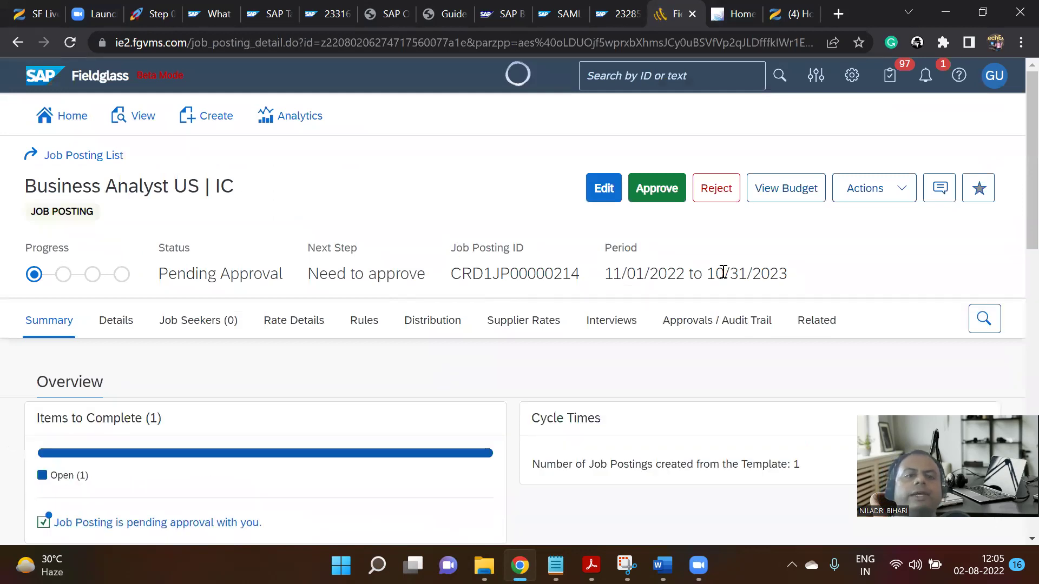
pyautogui.scroll(-4, 736, 276)
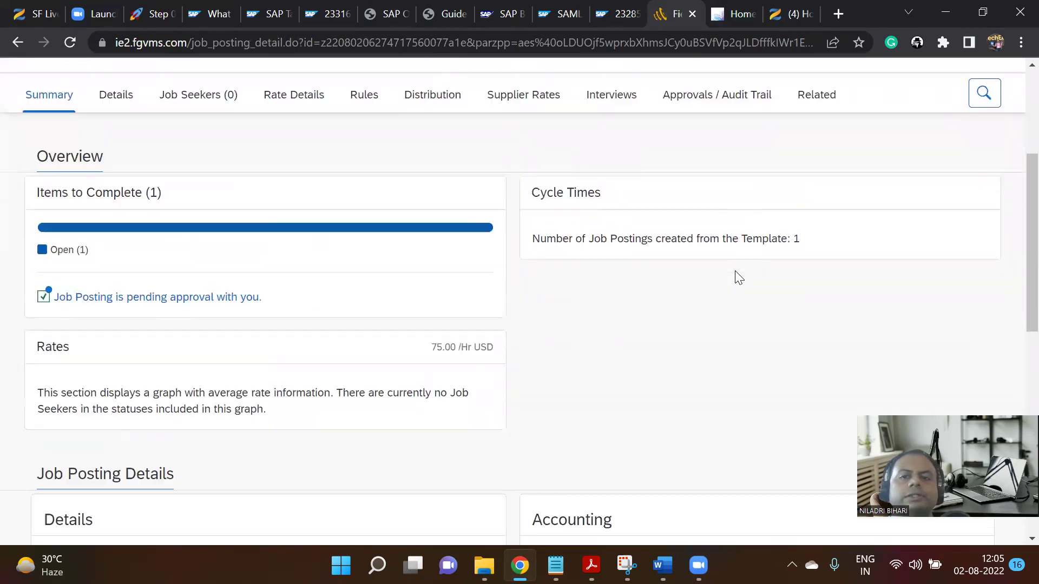
pyautogui.scroll(-6, 740, 277)
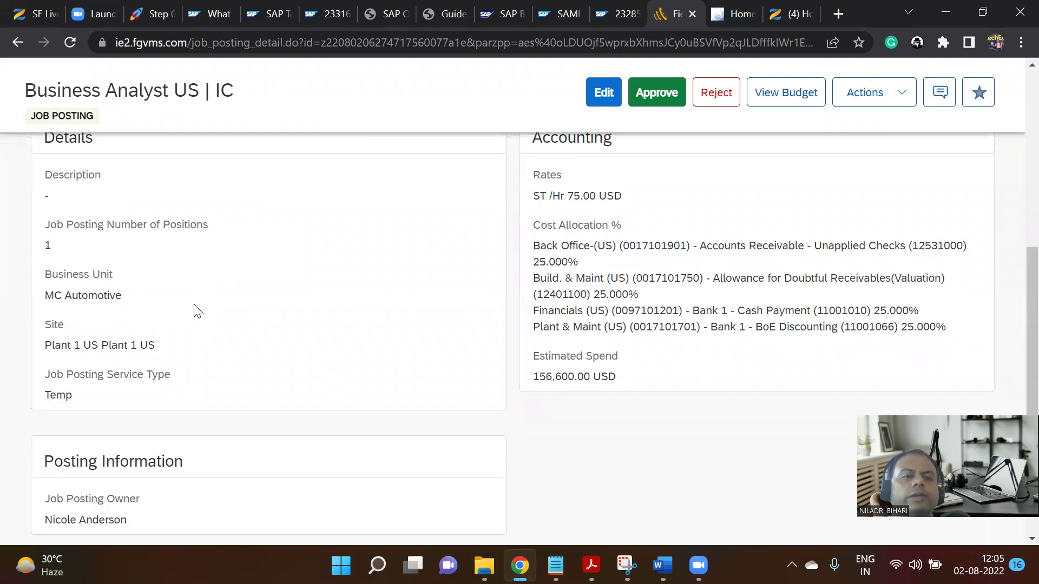
pyautogui.scroll(-3, 197, 311)
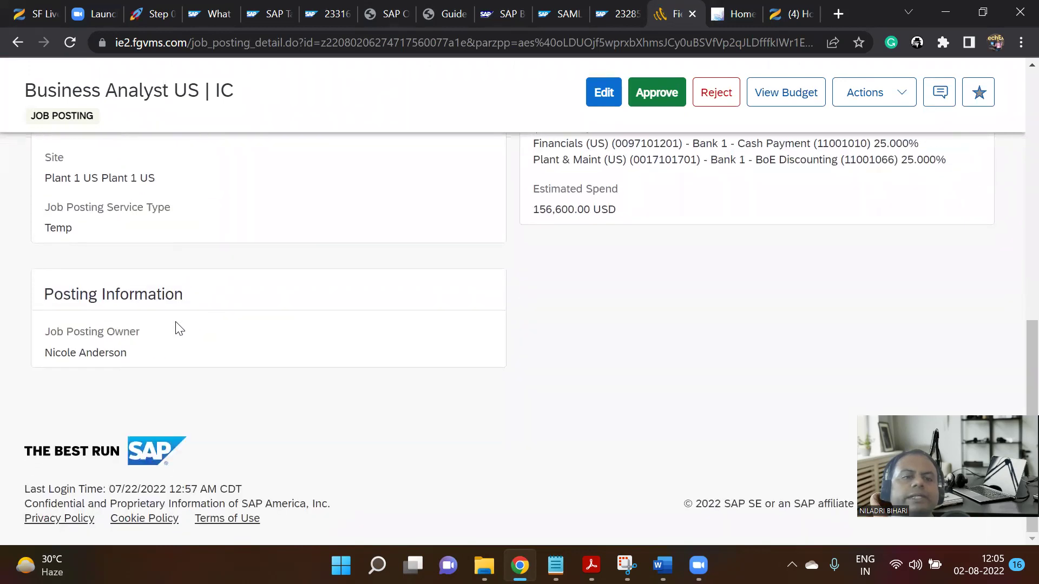
pyautogui.moveTo(47, 361); pyautogui.dragTo(145, 358)
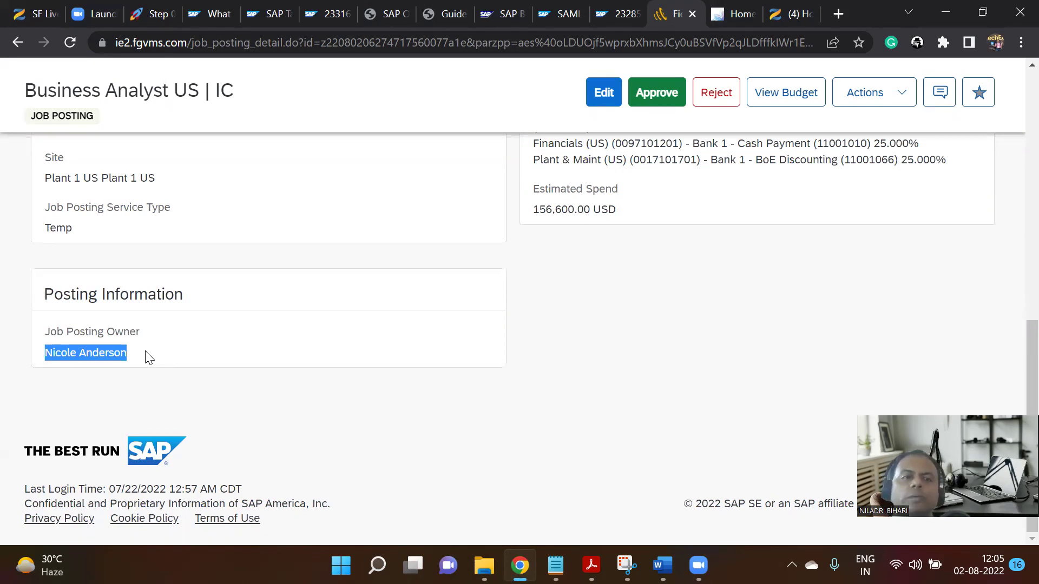
pyautogui.scroll(10, 149, 357)
pyautogui.scroll(-2, 146, 358)
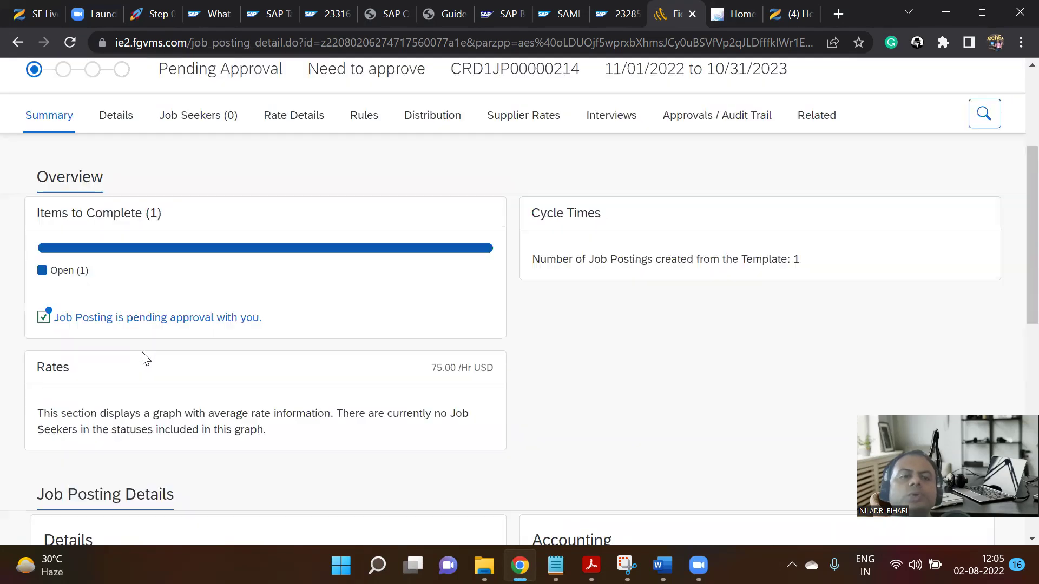
pyautogui.scroll(-1, 145, 359)
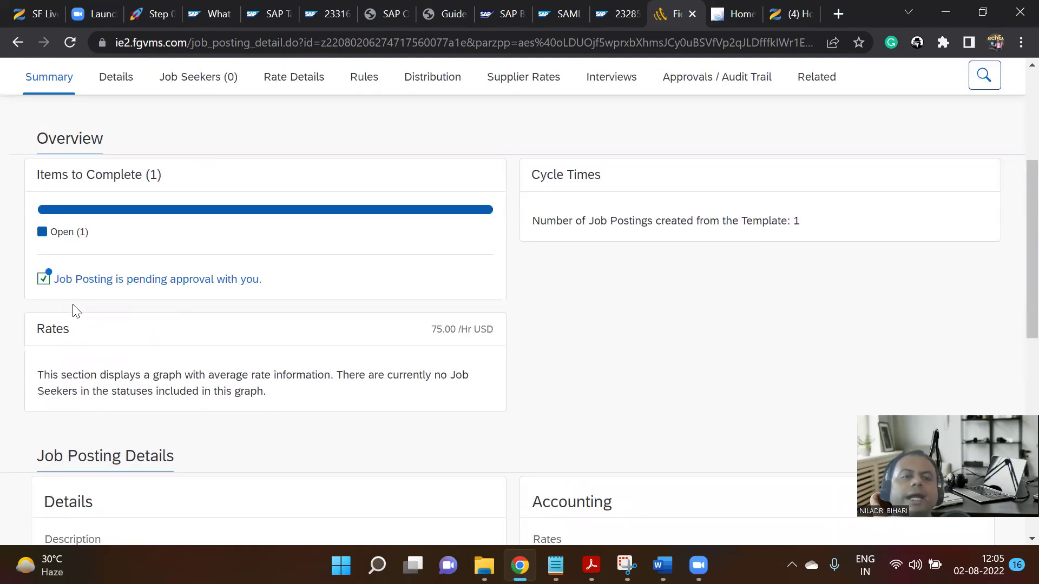
# Open CRD1JP00000214 from its pending-approval notice and start editing it.
pyautogui.click(124, 284)
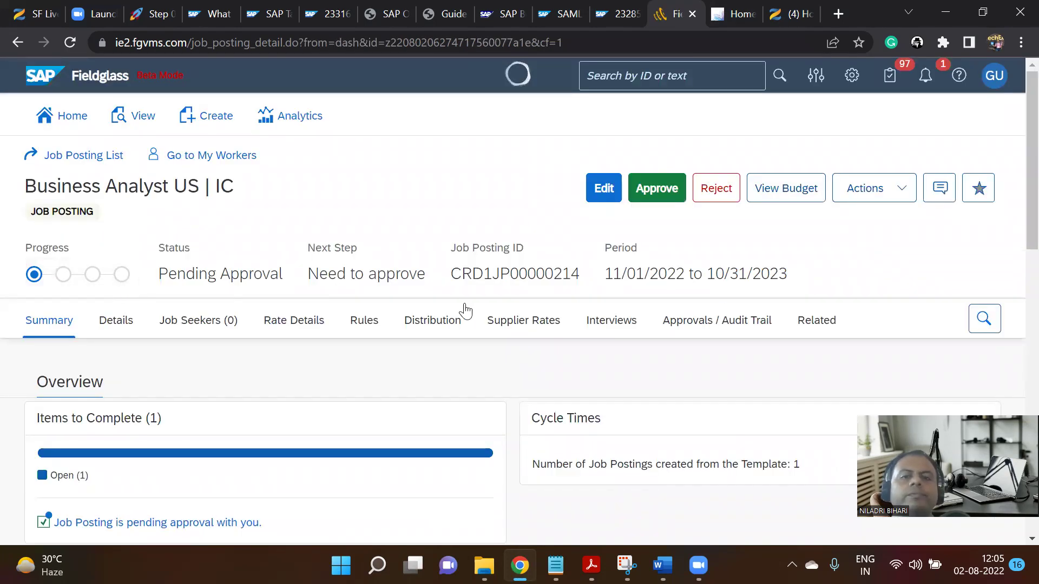
pyautogui.scroll(-1, 717, 309)
pyautogui.scroll(-3, 717, 314)
pyautogui.scroll(5, 715, 316)
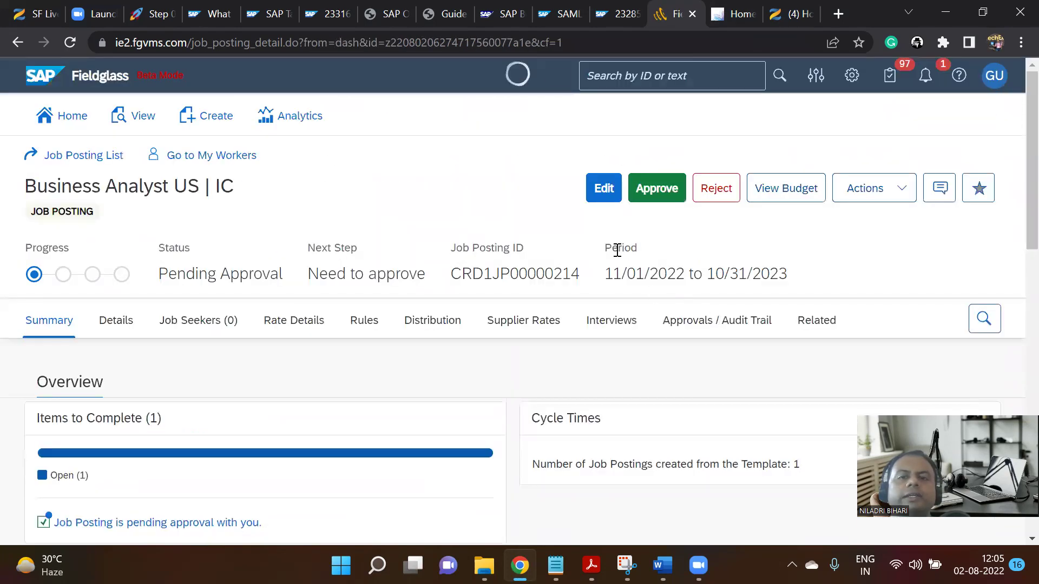
pyautogui.click(604, 188)
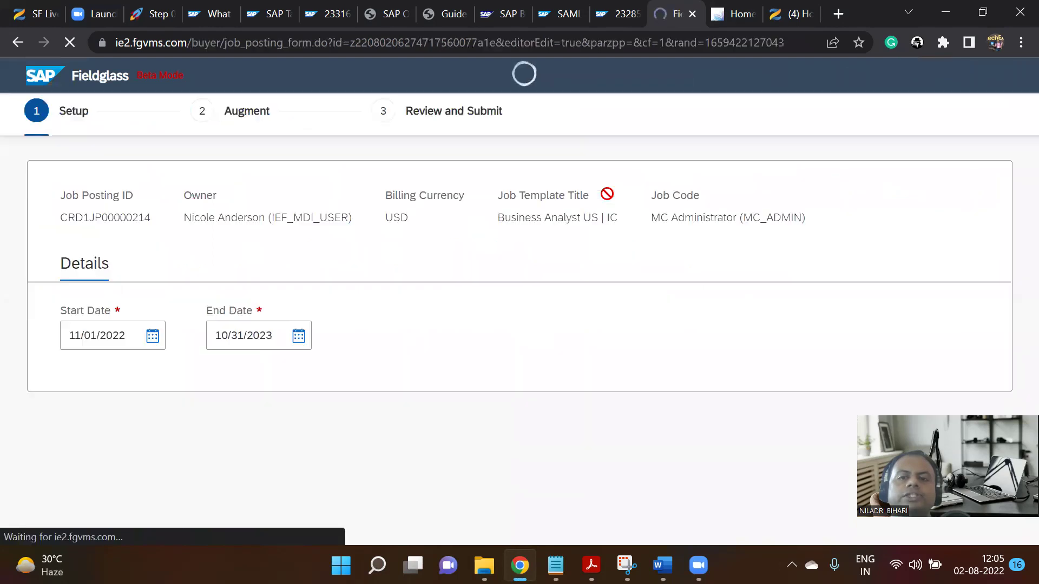
pyautogui.scroll(-2, 421, 324)
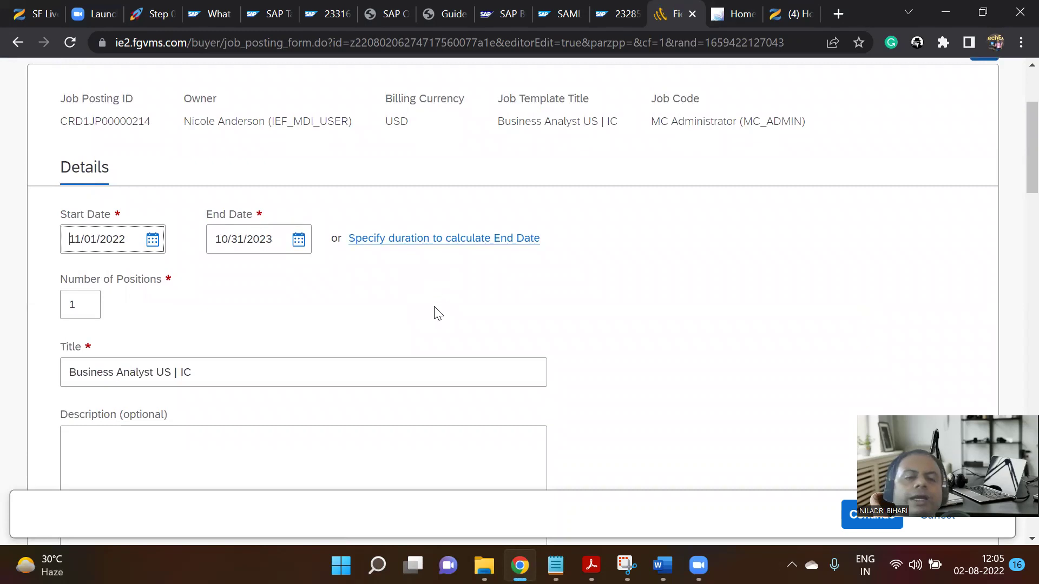
pyautogui.scroll(3, 472, 294)
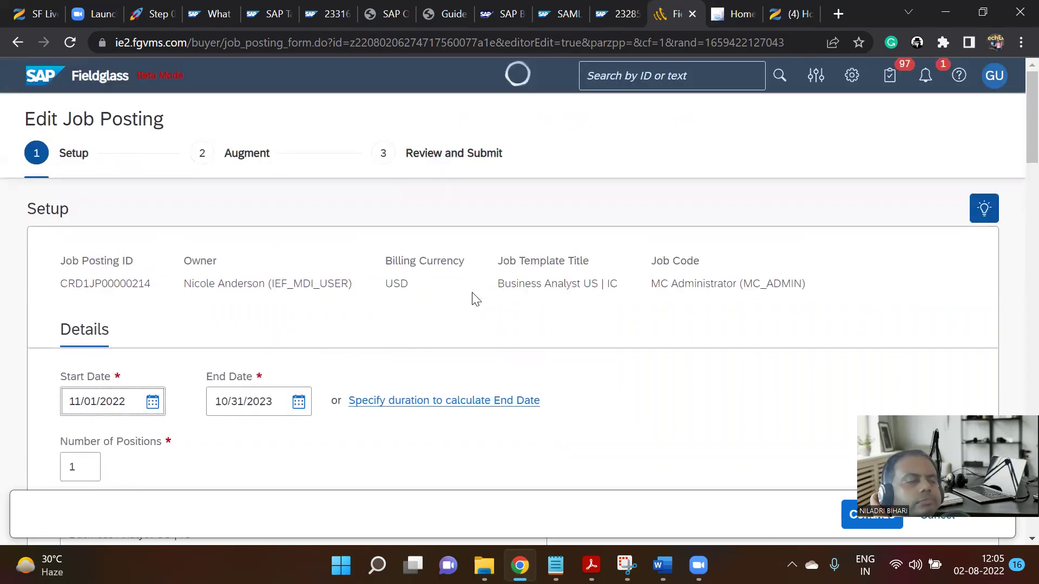
pyautogui.scroll(-9, 474, 299)
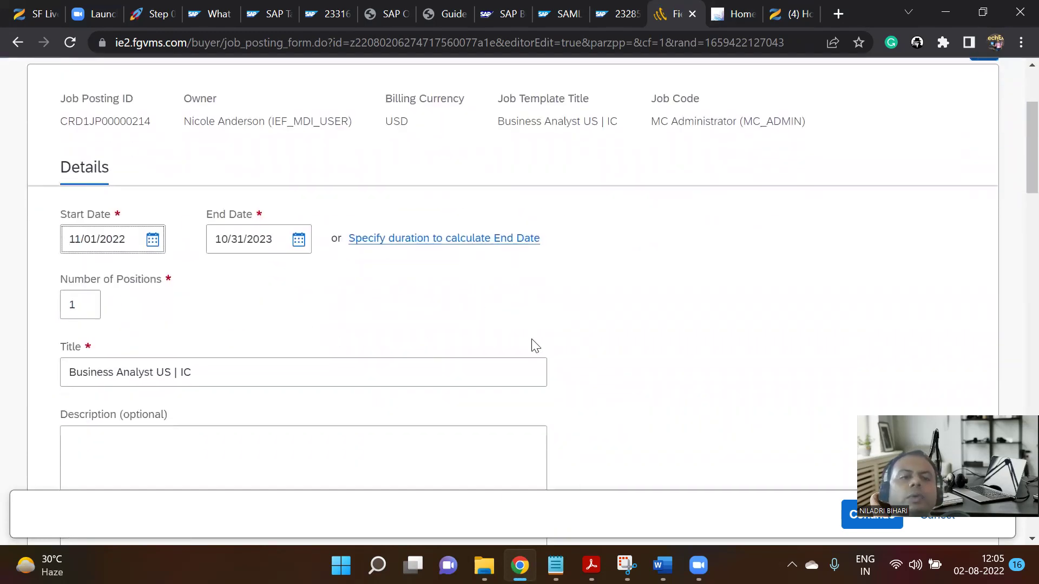
pyautogui.scroll(-18, 515, 341)
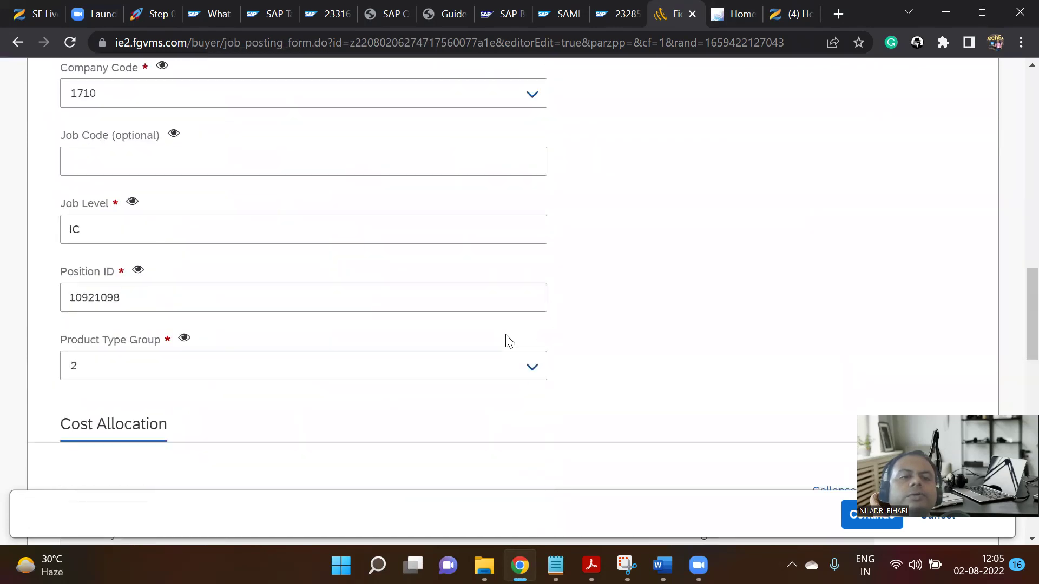
pyautogui.scroll(-7, 501, 341)
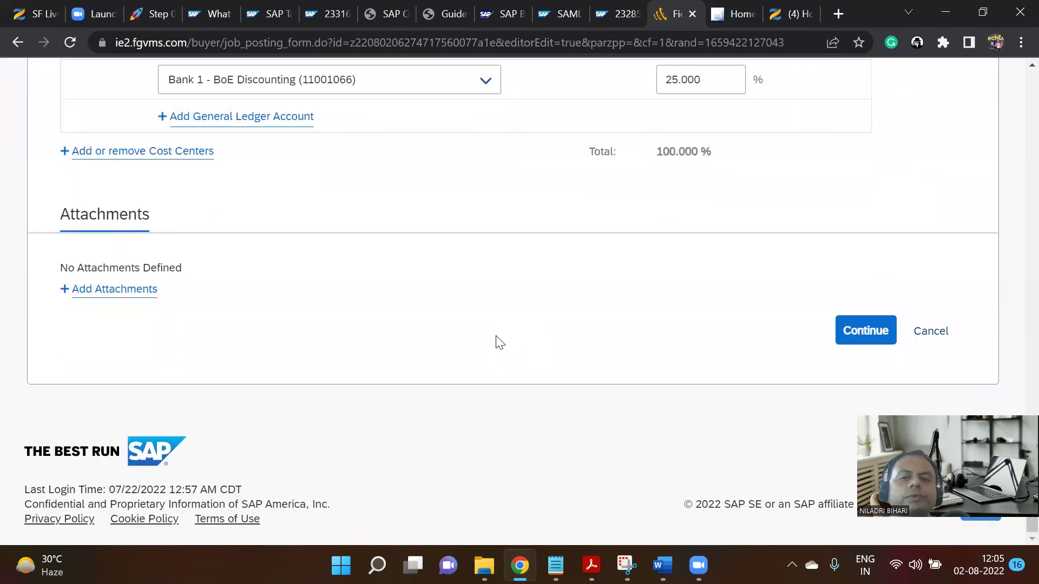
pyautogui.scroll(20, 498, 341)
pyautogui.scroll(12, 499, 331)
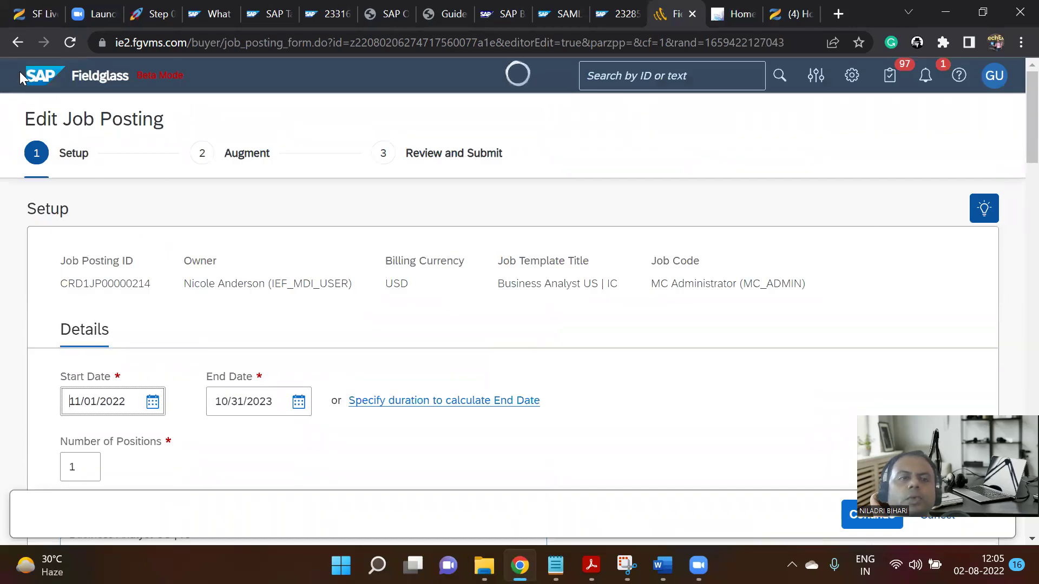
pyautogui.click(18, 42)
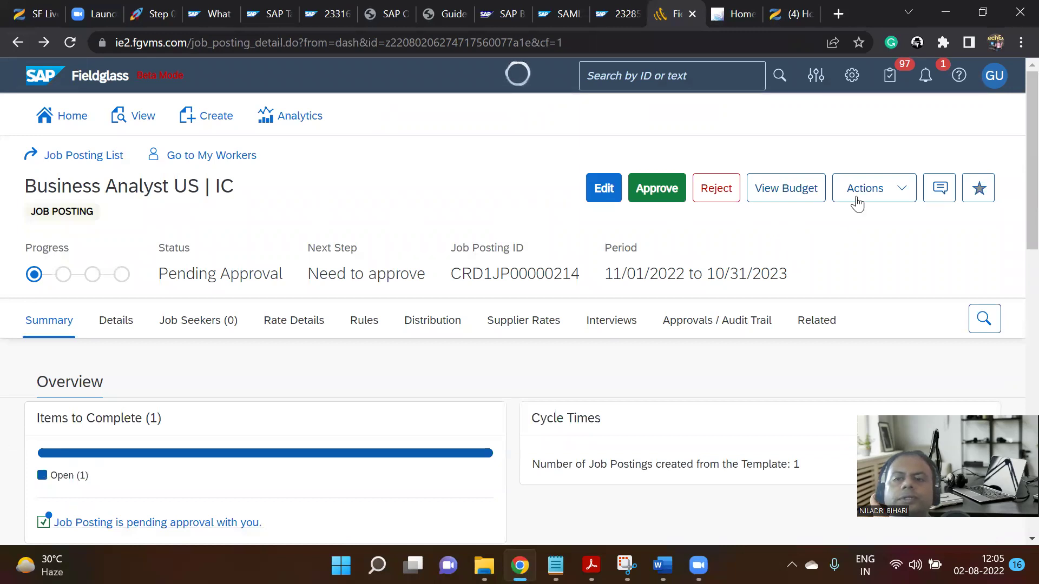
pyautogui.click(901, 198)
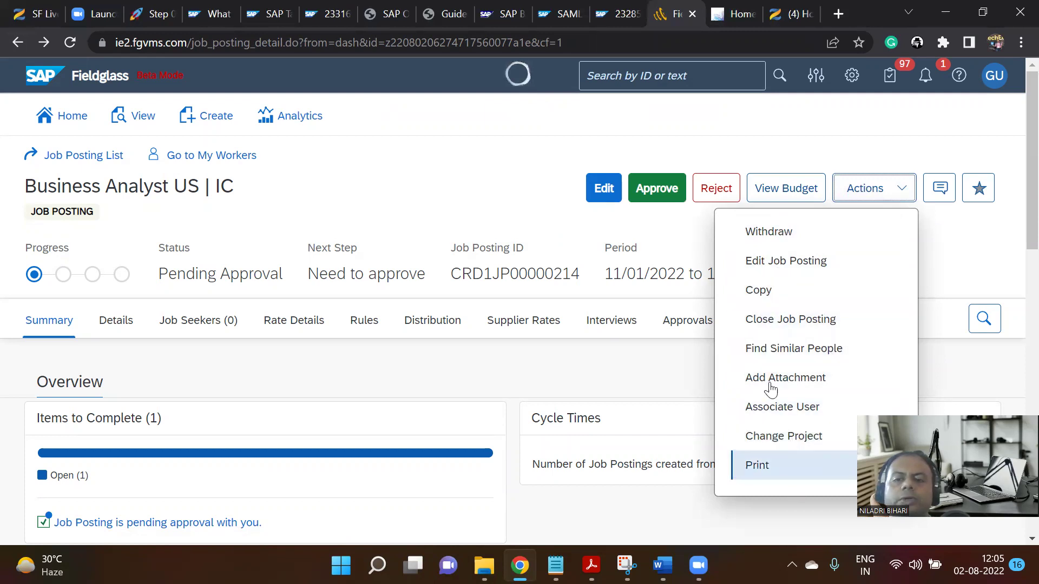
pyautogui.click(633, 238)
pyautogui.click(778, 188)
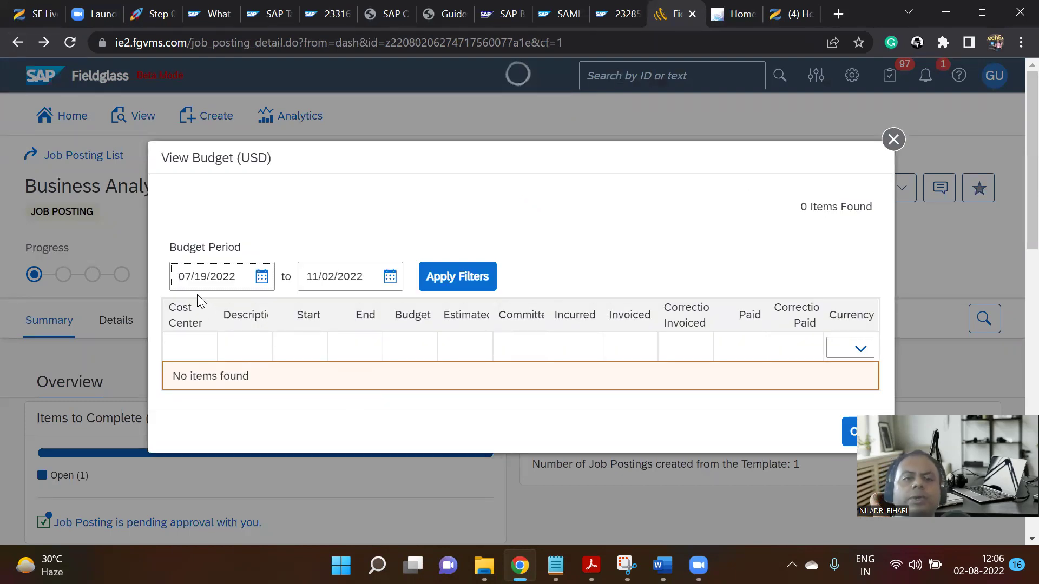
pyautogui.click(262, 276)
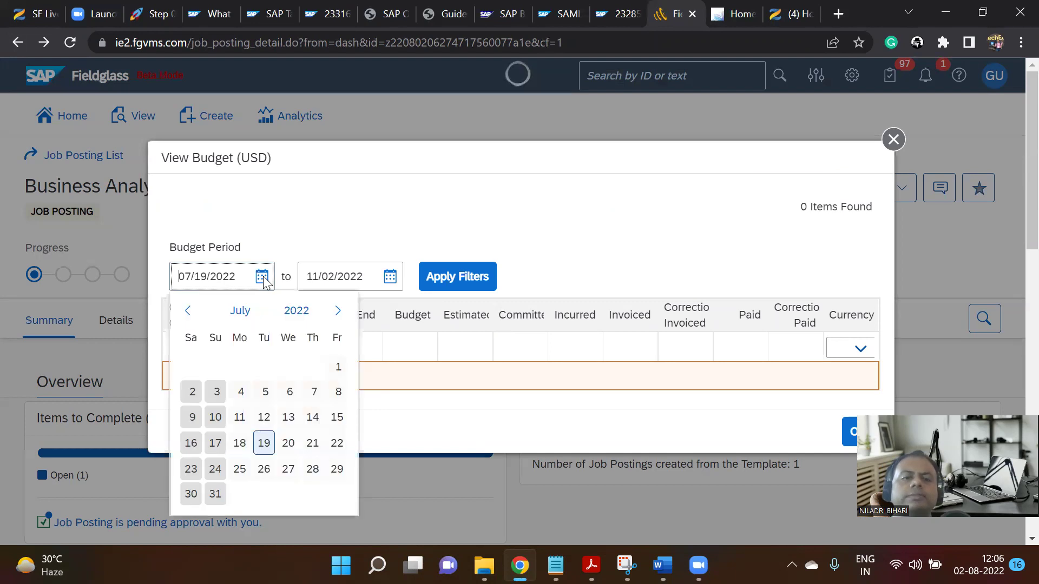
pyautogui.click(189, 311)
pyautogui.click(189, 311)
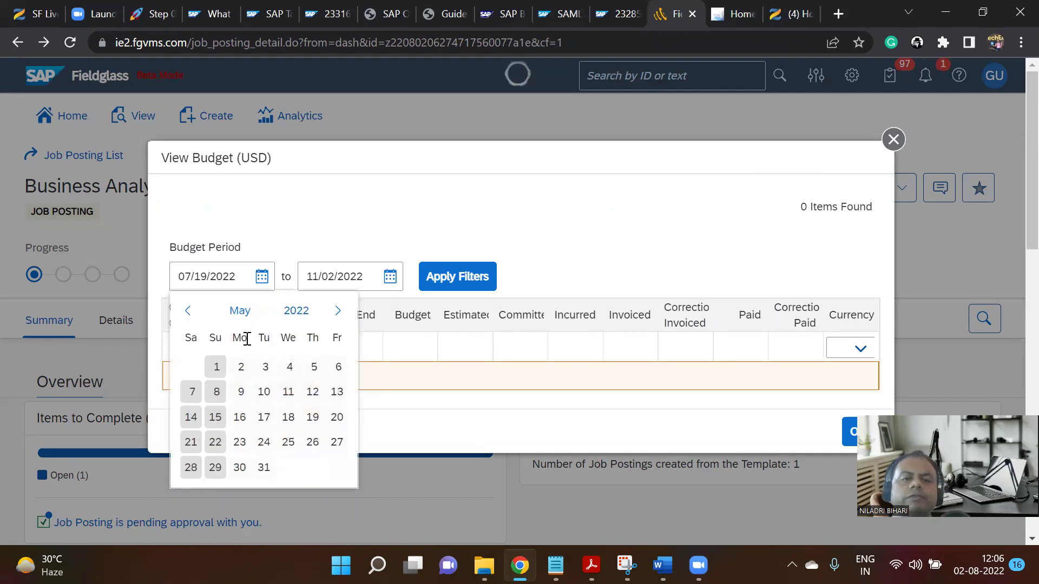
pyautogui.click(188, 312)
pyautogui.click(339, 367)
pyautogui.click(480, 280)
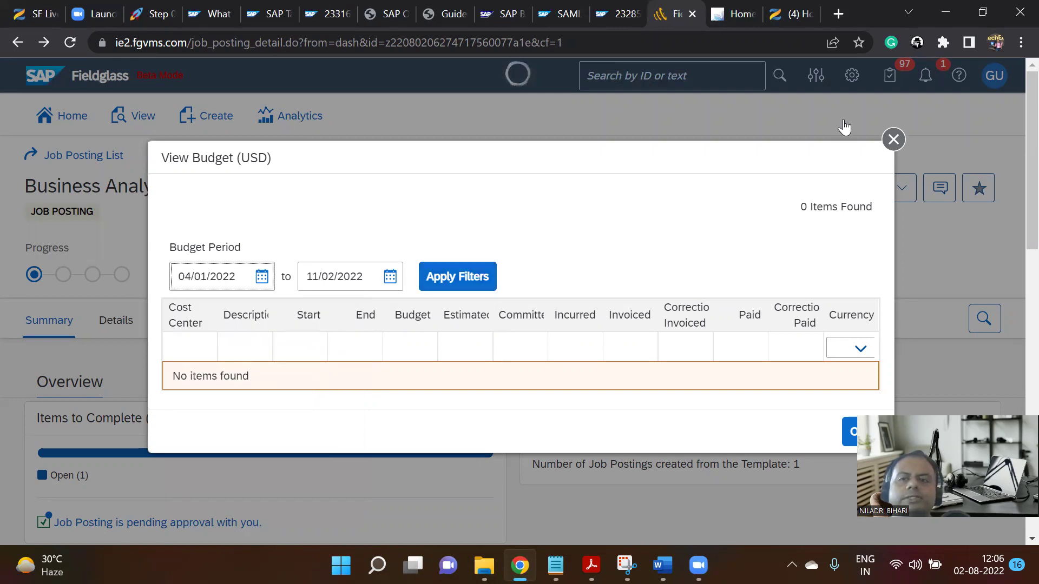
pyautogui.click(893, 139)
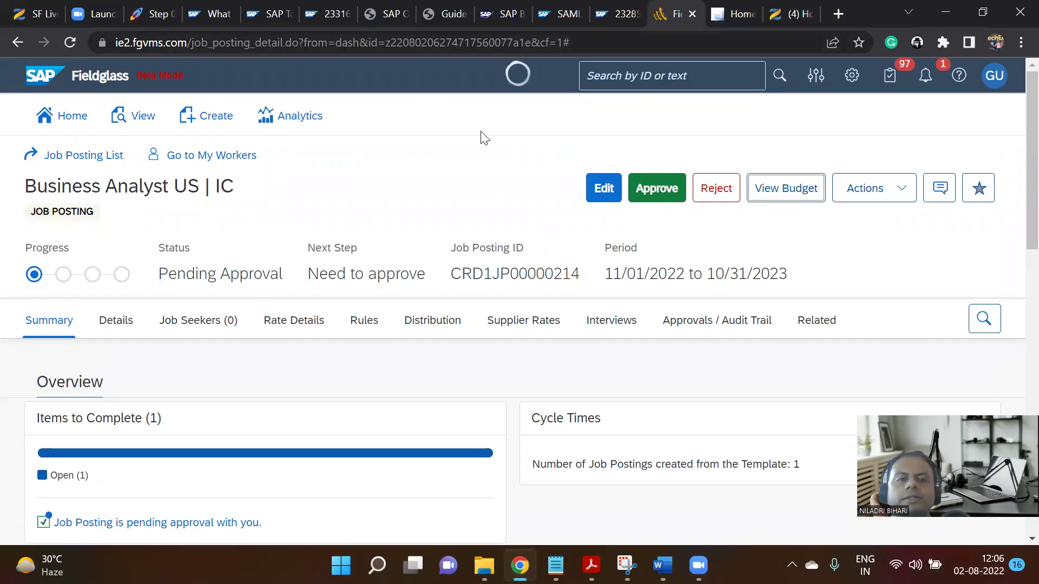
# Approve job posting CRD1JP00000214 with the comment 'Fine'.
pyautogui.click(666, 191)
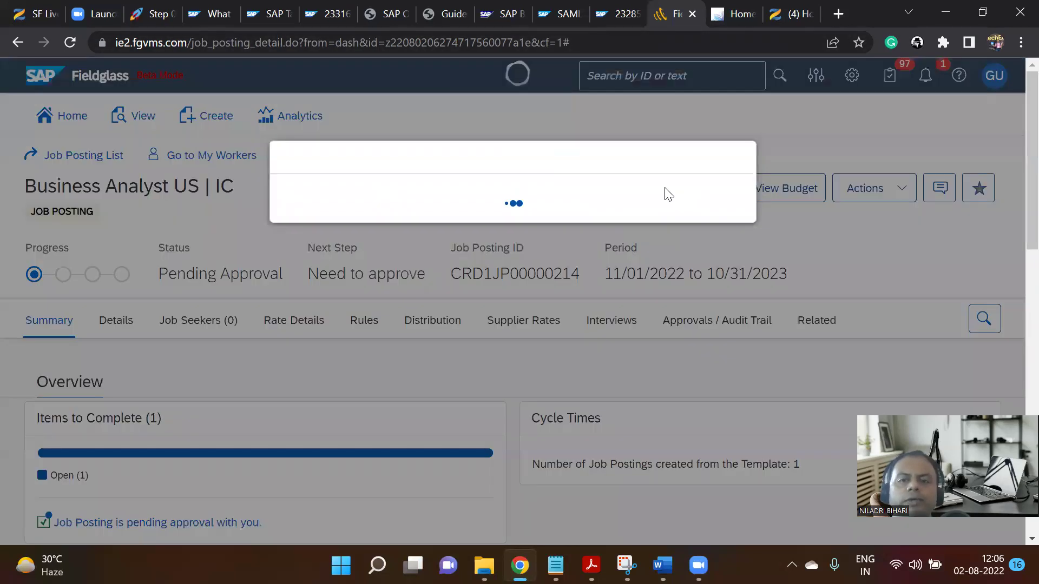
pyautogui.click(539, 265)
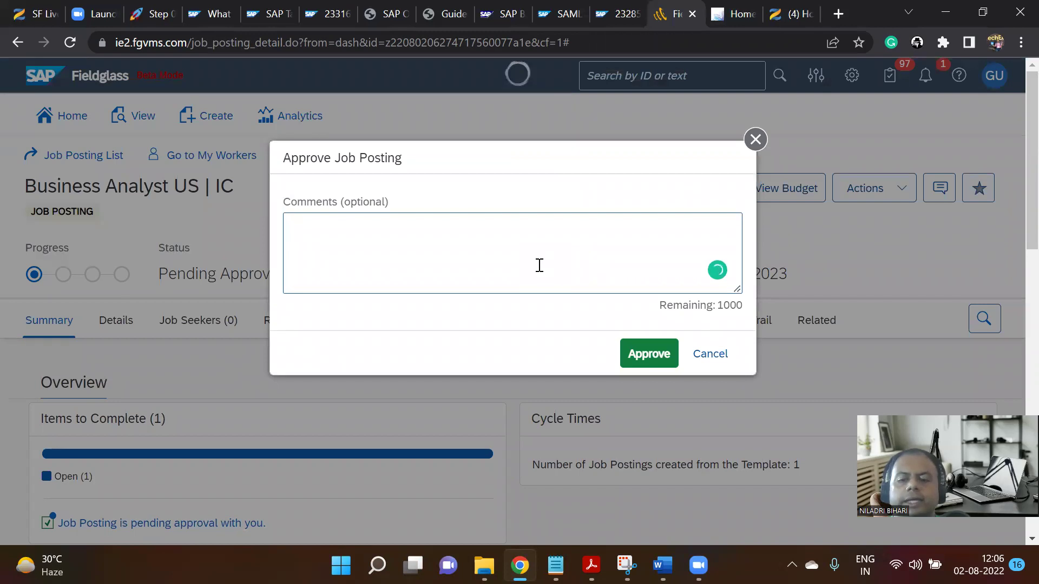
pyautogui.write('Fine')
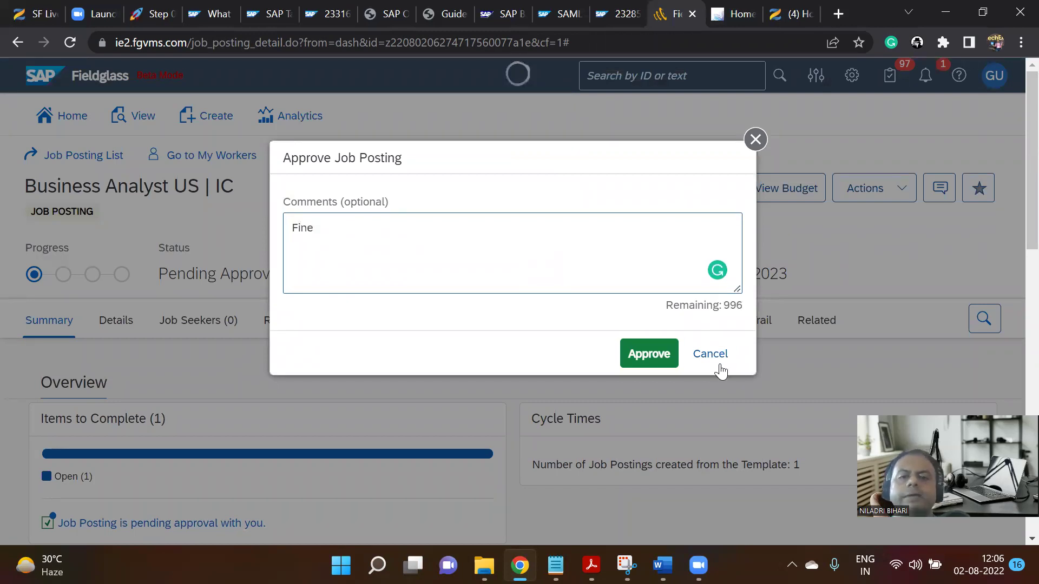
pyautogui.click(670, 355)
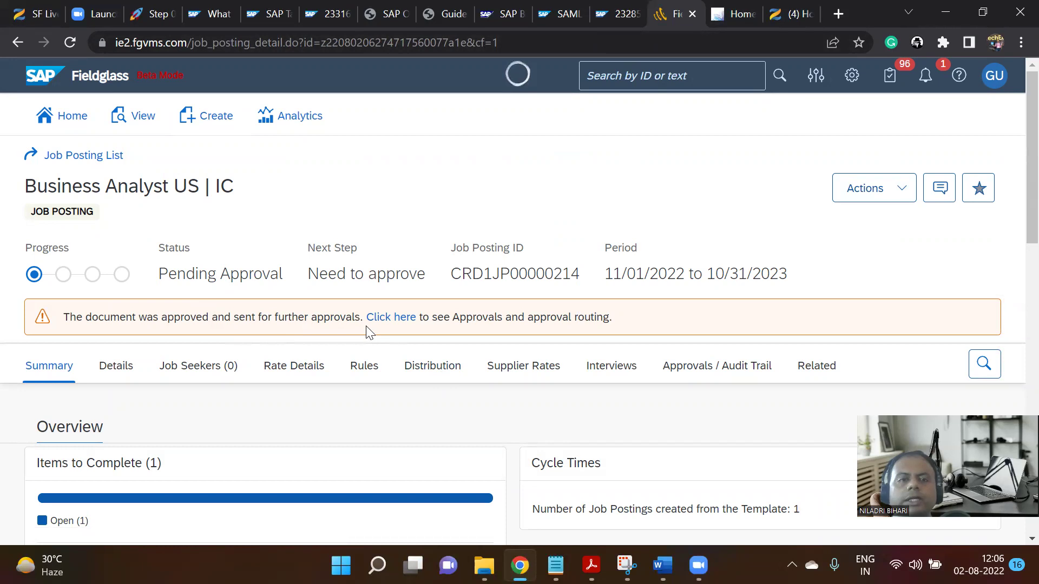
# Review the posting's approval routing on the Approvals / Audit Trail tab.
pyautogui.click(393, 319)
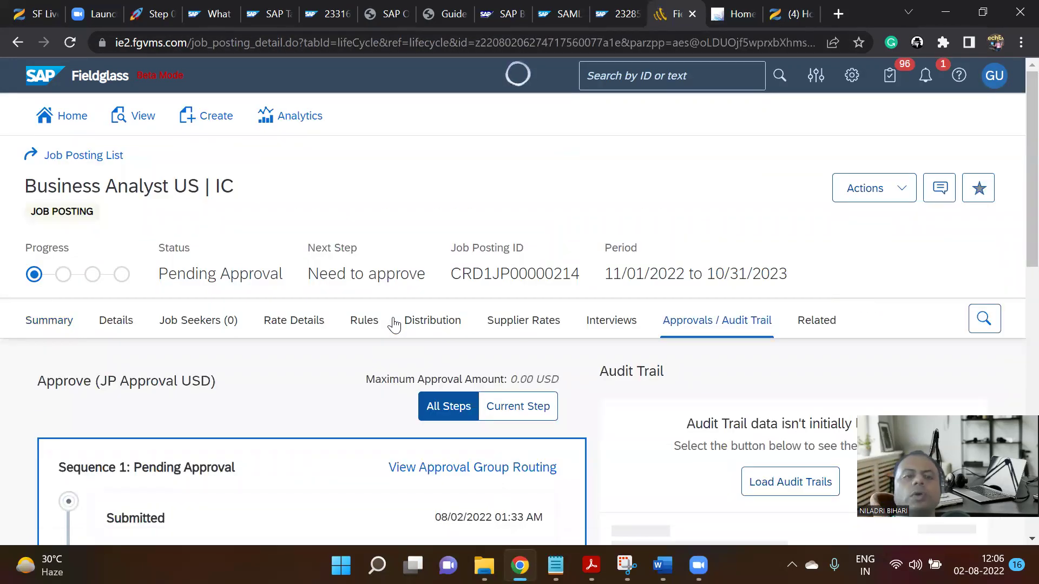
pyautogui.scroll(-8, 389, 306)
pyautogui.scroll(2, 412, 270)
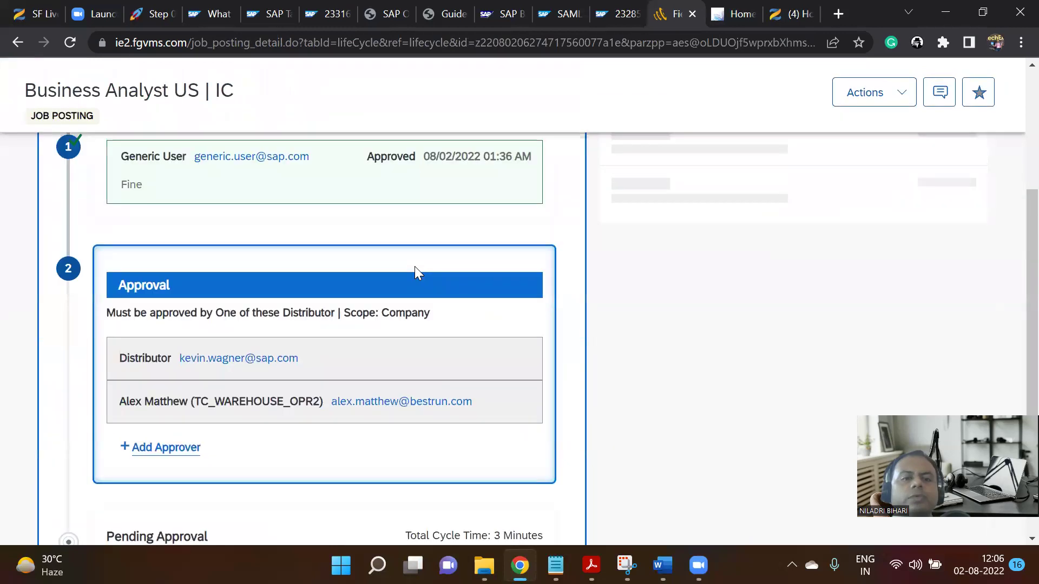
pyautogui.scroll(3, 415, 270)
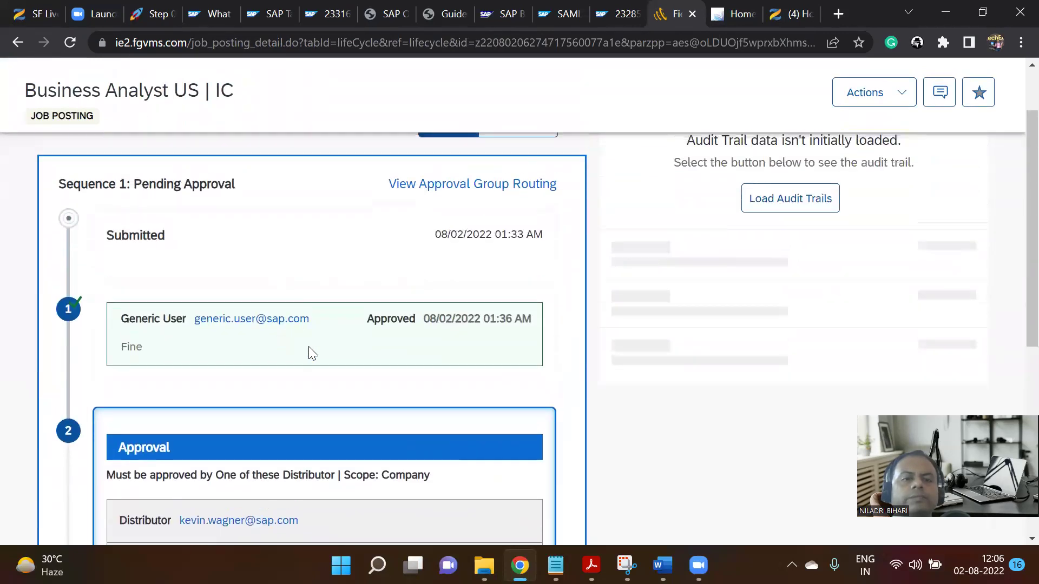
pyautogui.scroll(-3, 314, 357)
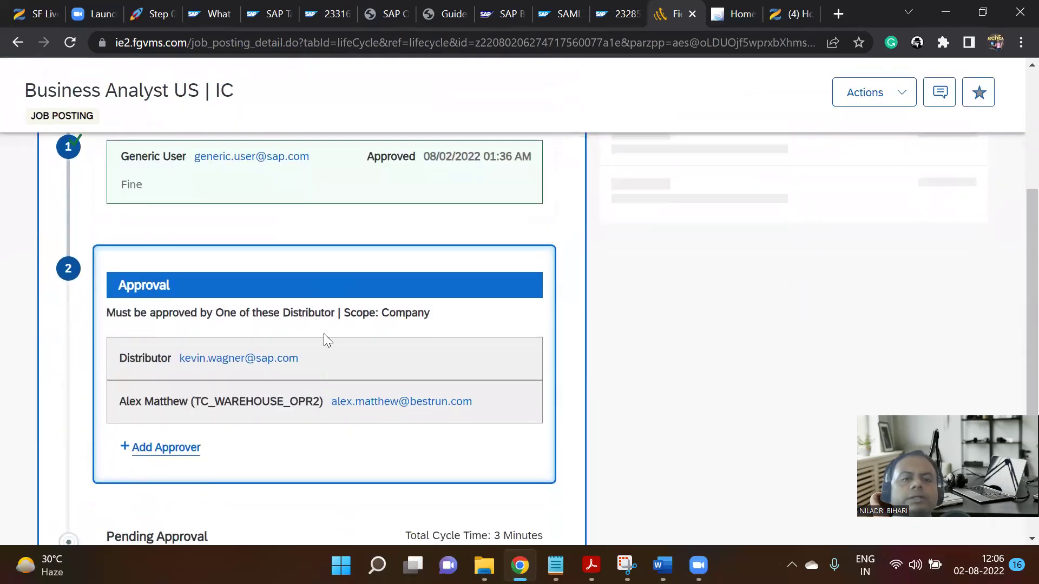
pyautogui.scroll(-2, 326, 333)
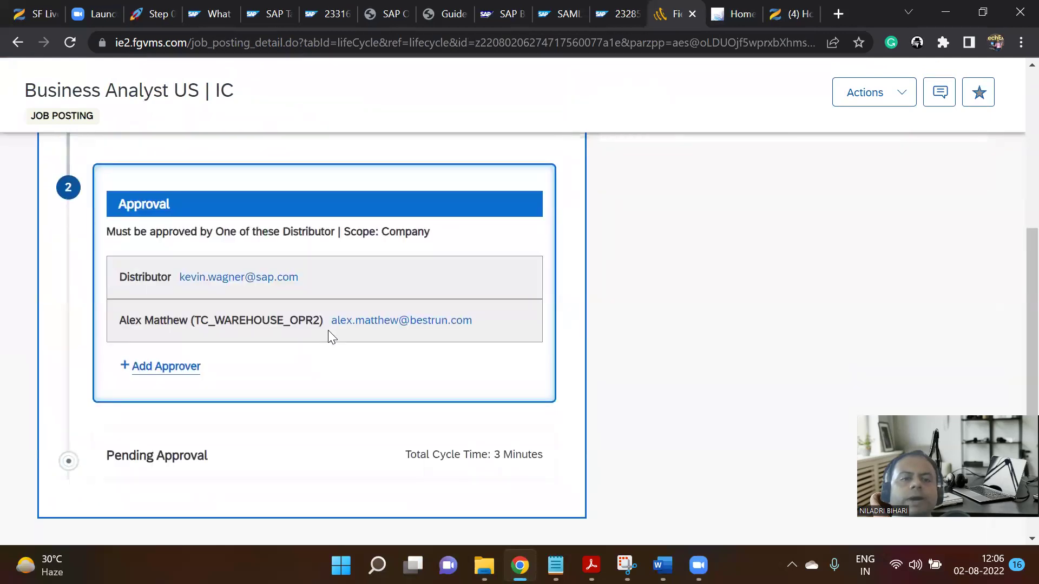
pyautogui.scroll(-3, 328, 331)
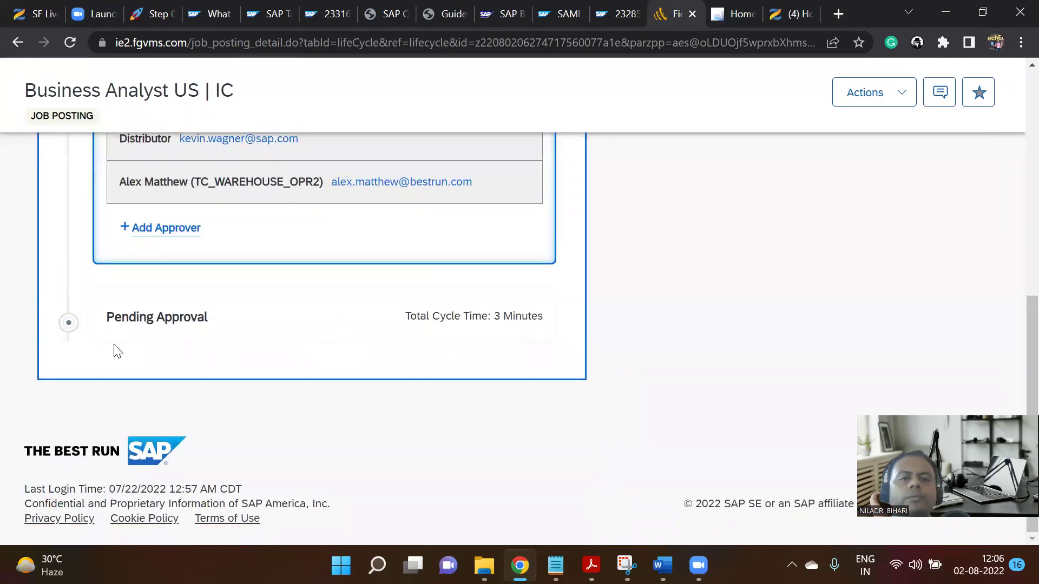
pyautogui.scroll(10, 378, 374)
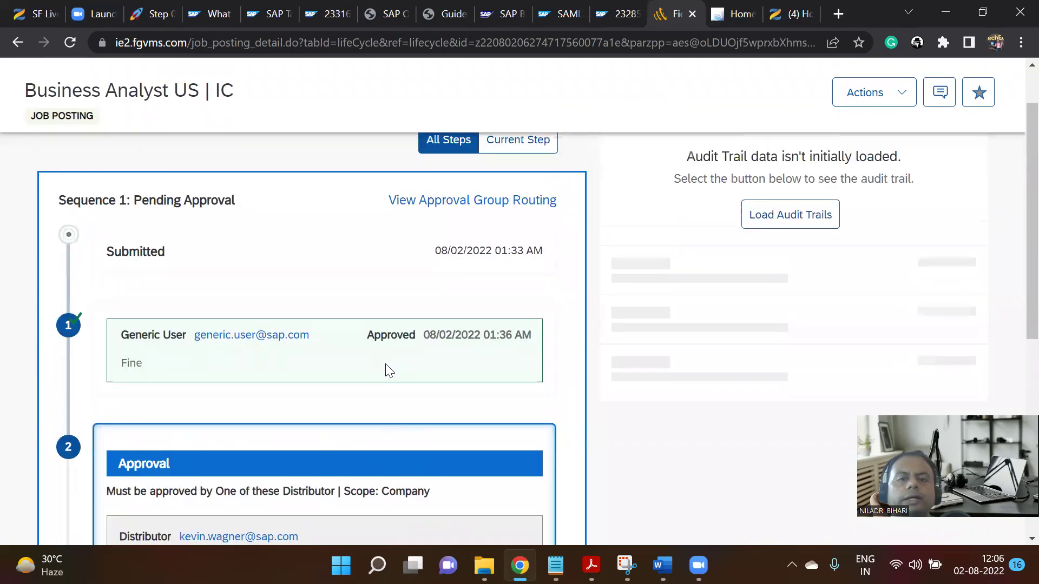
pyautogui.scroll(-1, 386, 368)
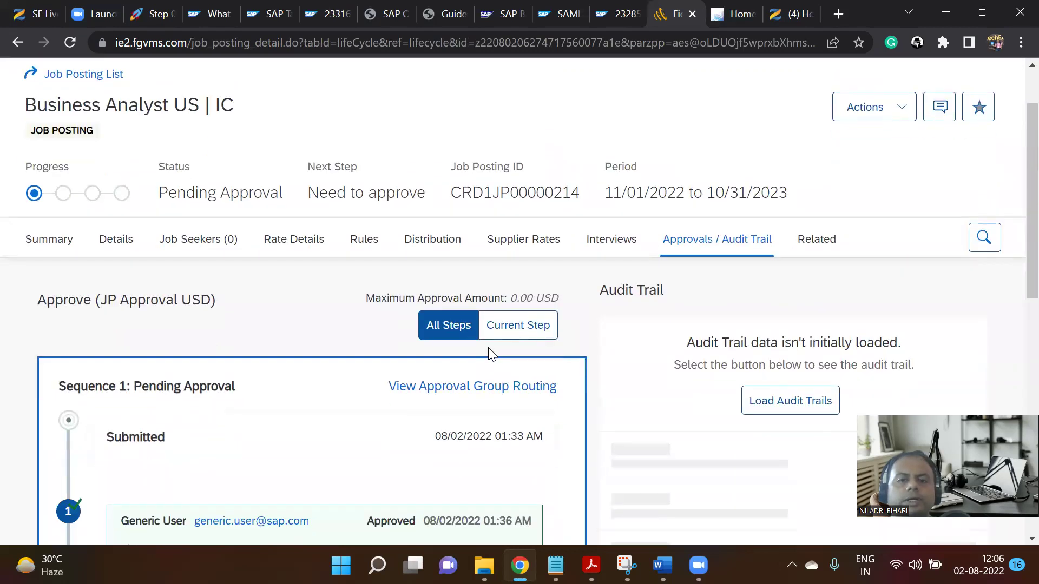
# Show only the current step, the pending Distributor approval, then open the Message Center.
pyautogui.click(518, 325)
pyautogui.scroll(-5, 459, 341)
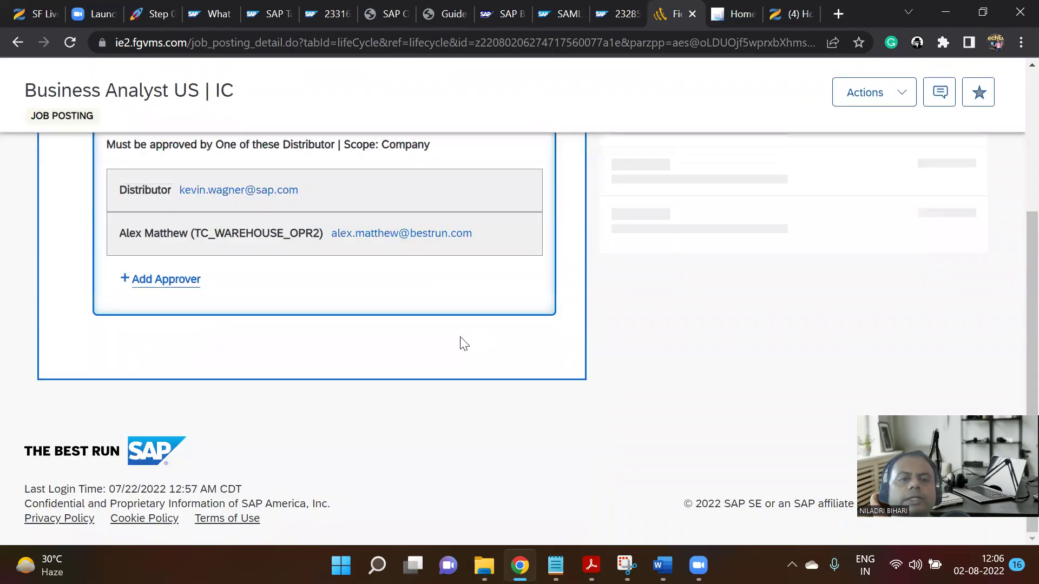
pyautogui.scroll(2, 460, 344)
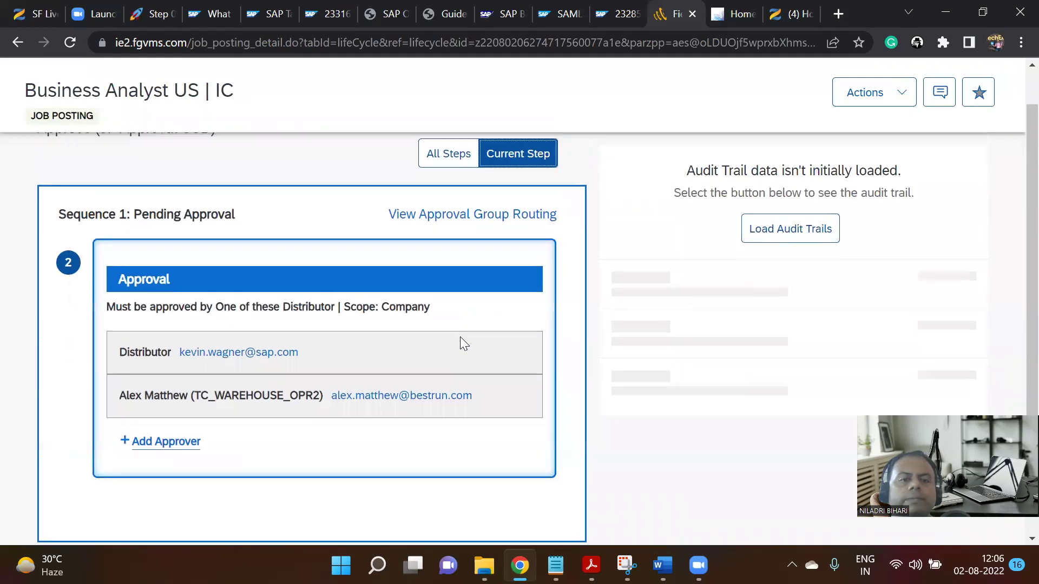
pyautogui.scroll(5, 460, 337)
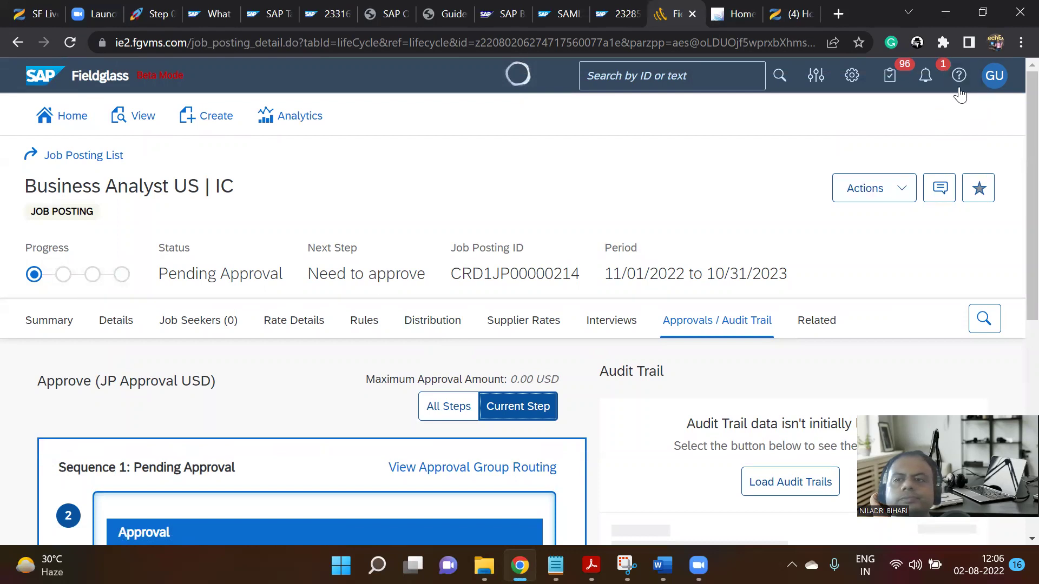
pyautogui.click(924, 92)
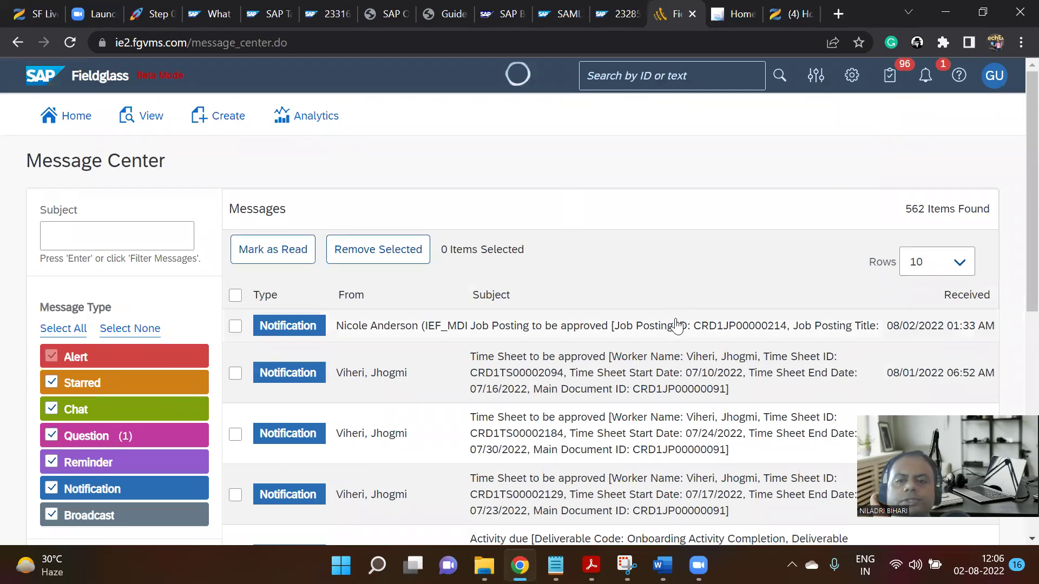
# Open the GU user account menu from the Message Center.
pyautogui.click(991, 85)
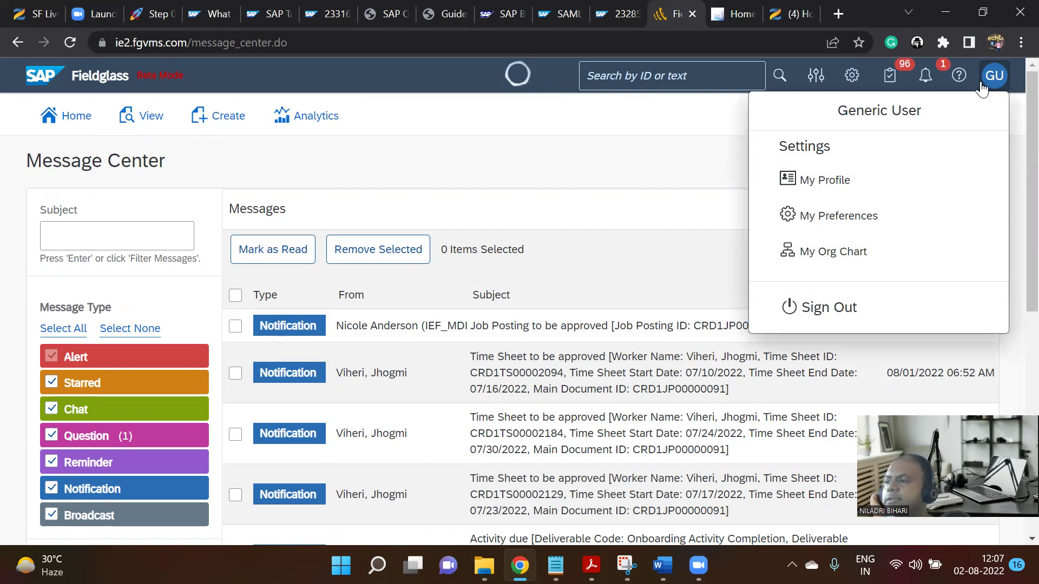
# Check the Notion Step 02 test table (steps 1–3 Pass), then switch to SuccessLabs Academy.
pyautogui.click(155, 13)
pyautogui.scroll(-5, 357, 276)
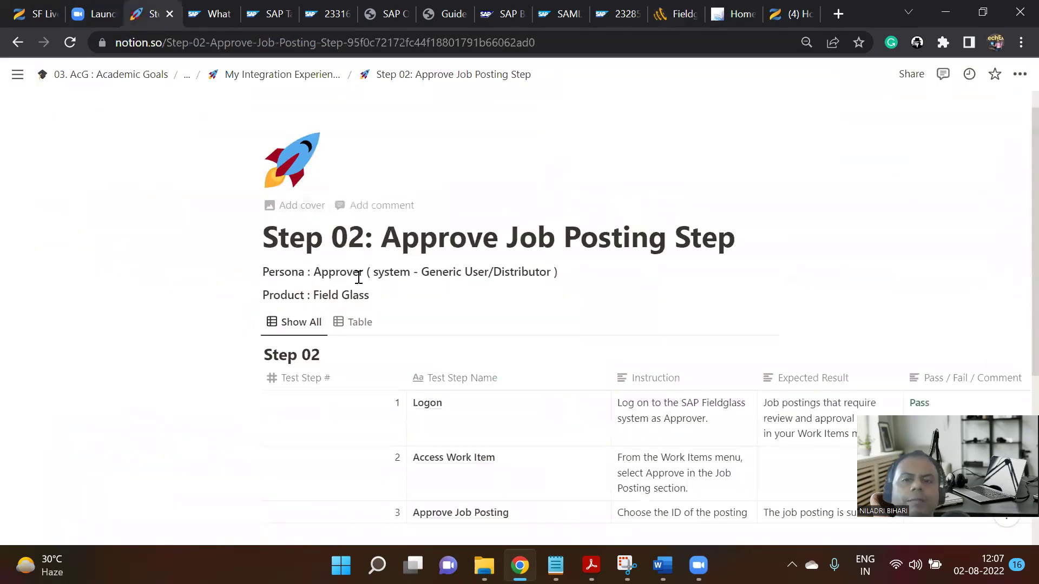
pyautogui.scroll(1, 361, 282)
pyautogui.scroll(1, 361, 282)
pyautogui.scroll(-1, 362, 283)
pyautogui.scroll(-1, 361, 283)
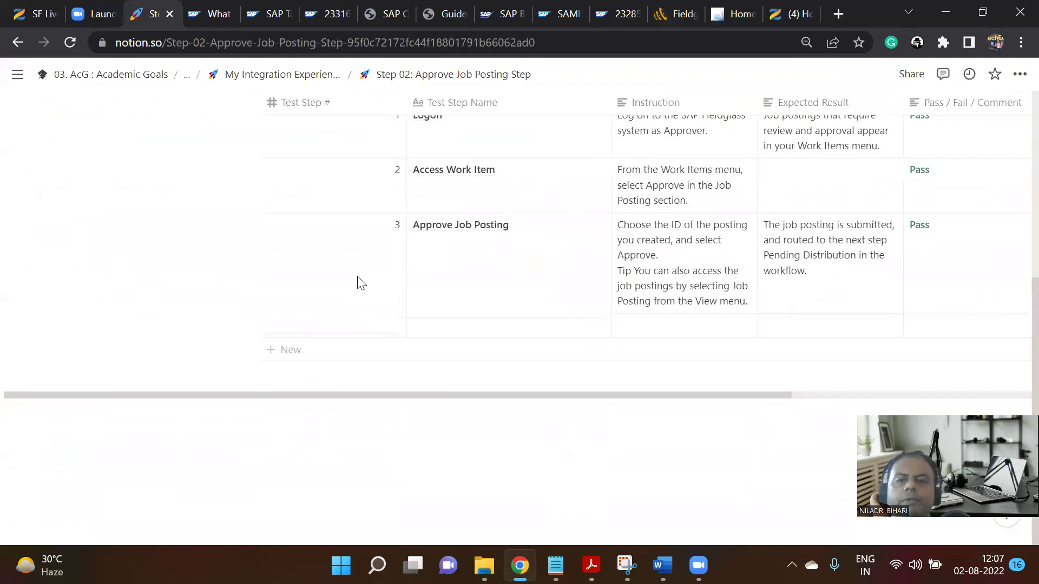
pyautogui.click(789, 10)
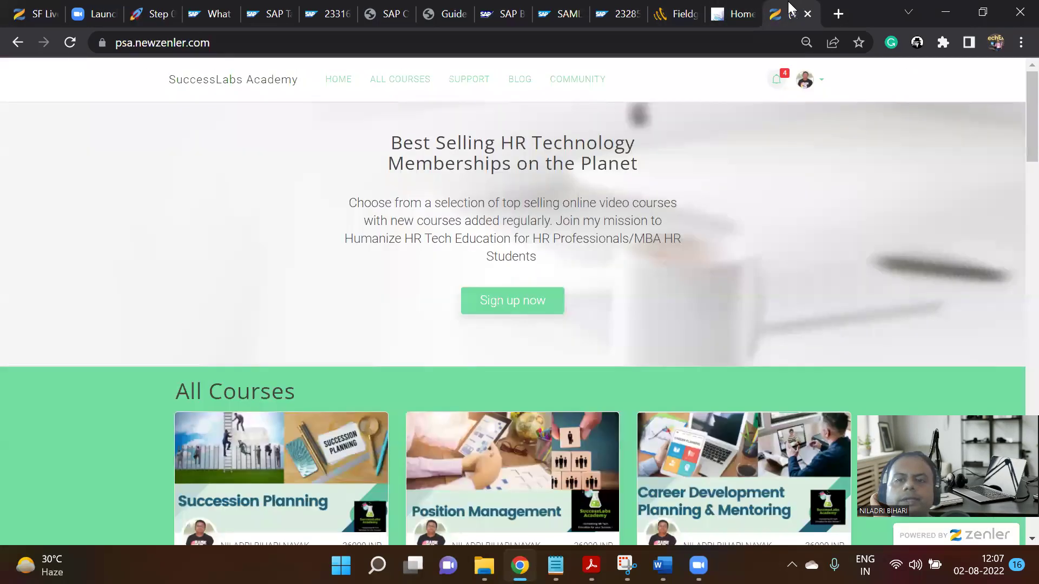
# Sign out of the current Fieldglass session.
pyautogui.click(677, 11)
pyautogui.click(983, 87)
pyautogui.click(816, 306)
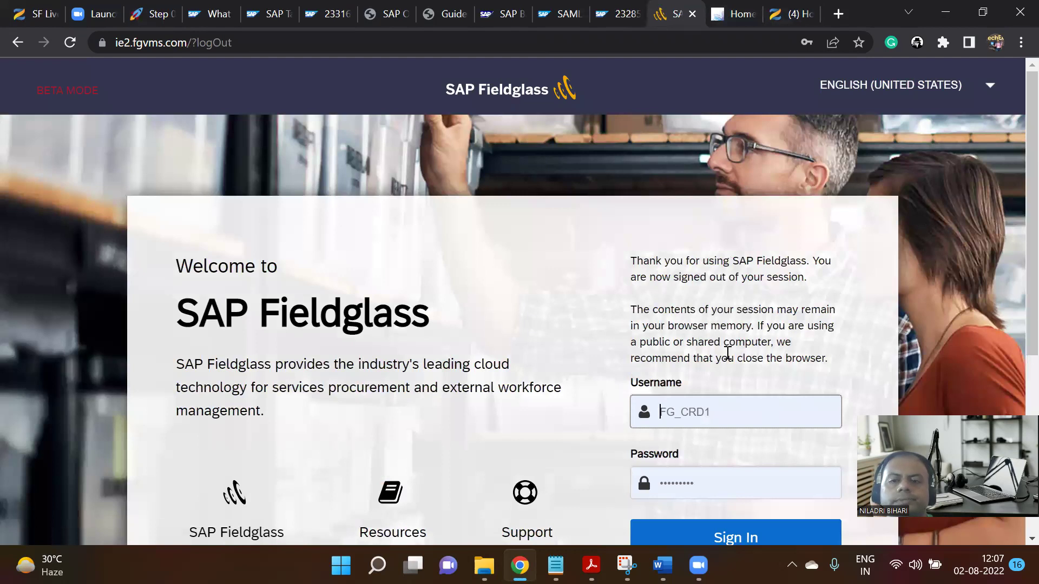
# Sign in with the saved Distributor login and open its Message Center.
pyautogui.scroll(-3, 727, 353)
pyautogui.click(723, 249)
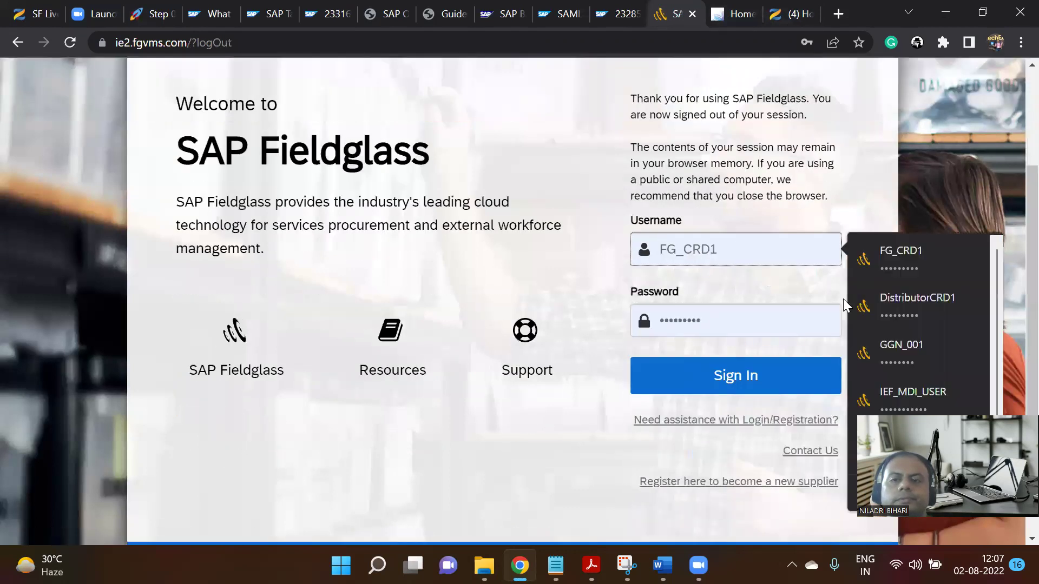
pyautogui.click(901, 305)
pyautogui.click(752, 371)
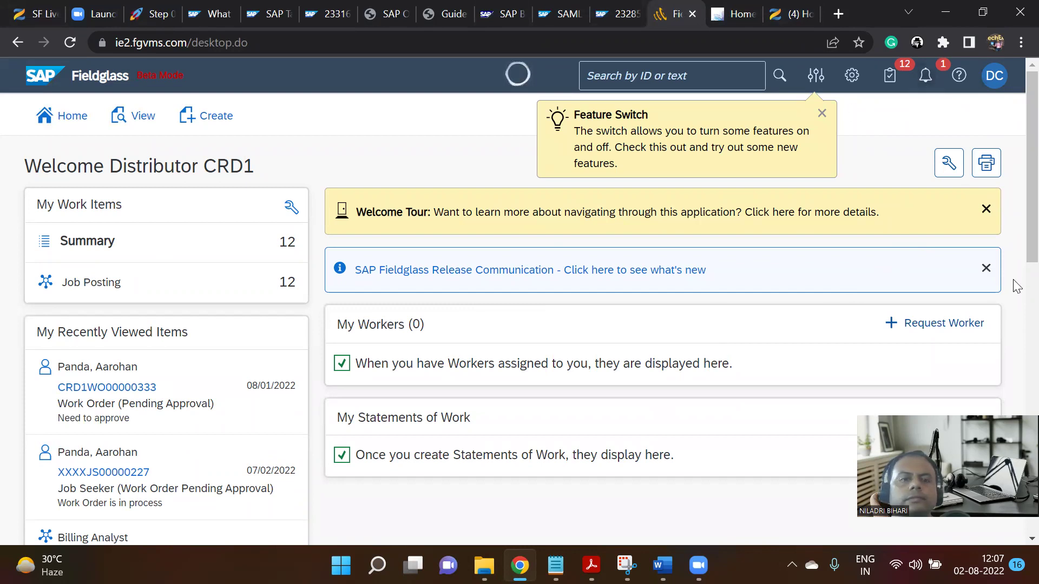
pyautogui.scroll(-3, 173, 392)
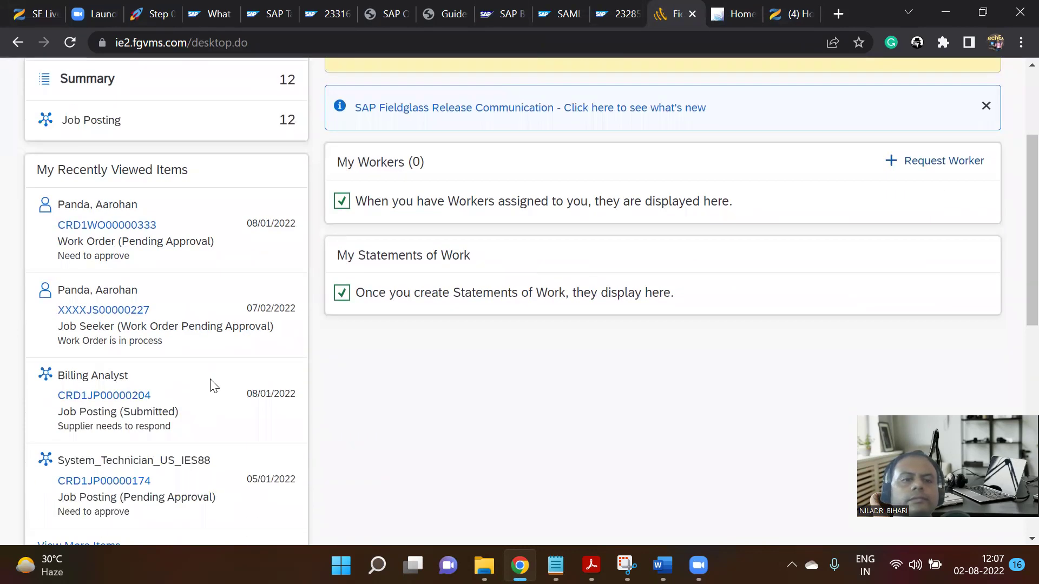
pyautogui.scroll(3, 575, 376)
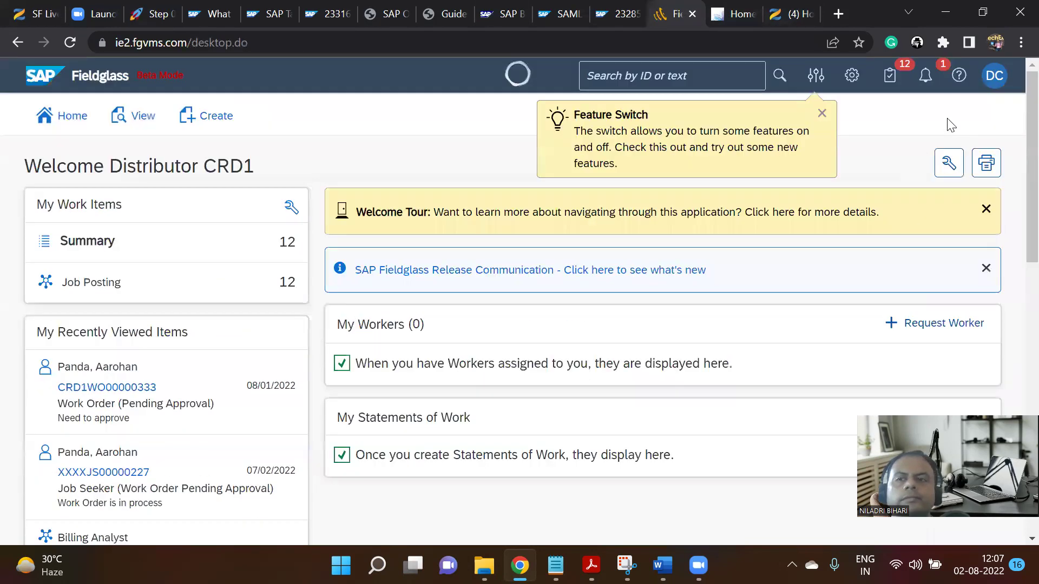
pyautogui.click(926, 78)
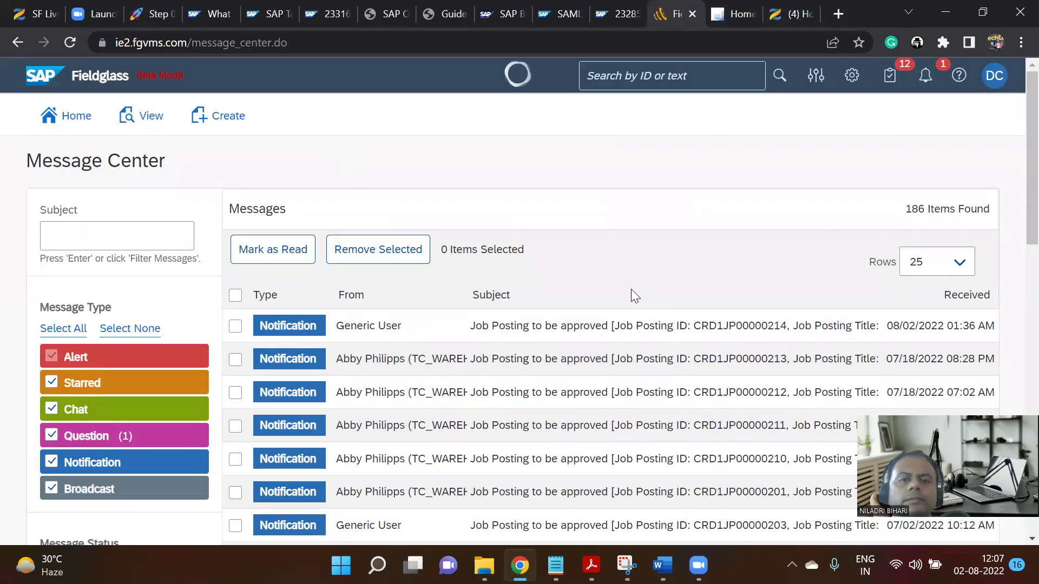
# Open the 'Job Posting to be approved' notification for CRD1JP00000214.
pyautogui.click(635, 331)
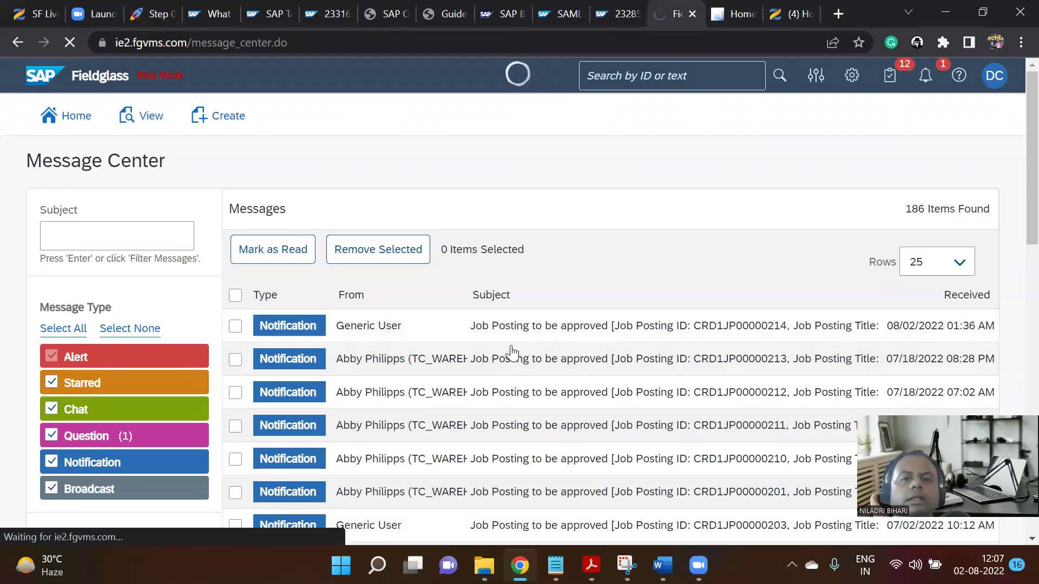
pyautogui.doubleClick(522, 329)
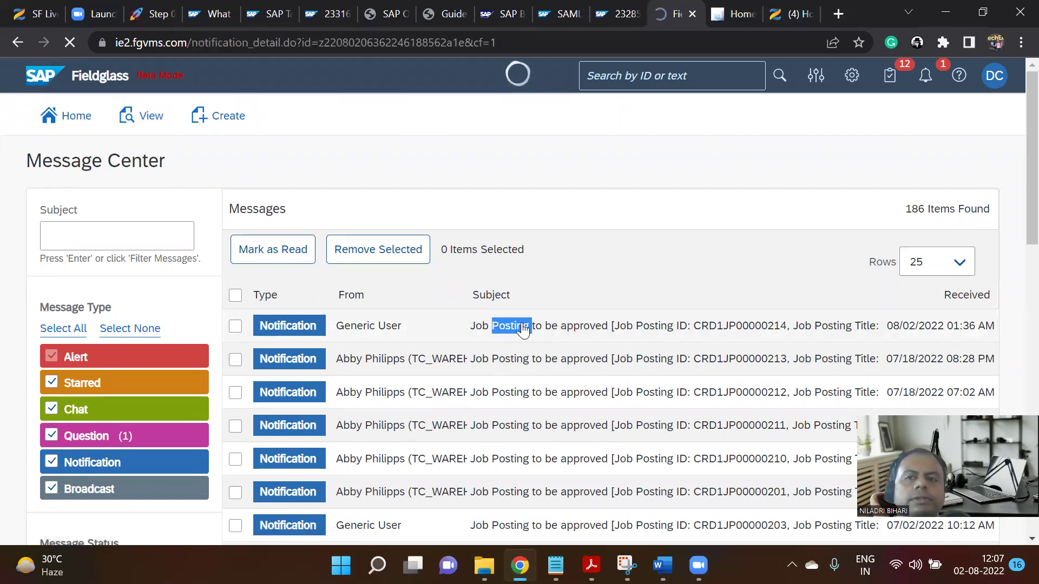
pyautogui.scroll(-5, 523, 329)
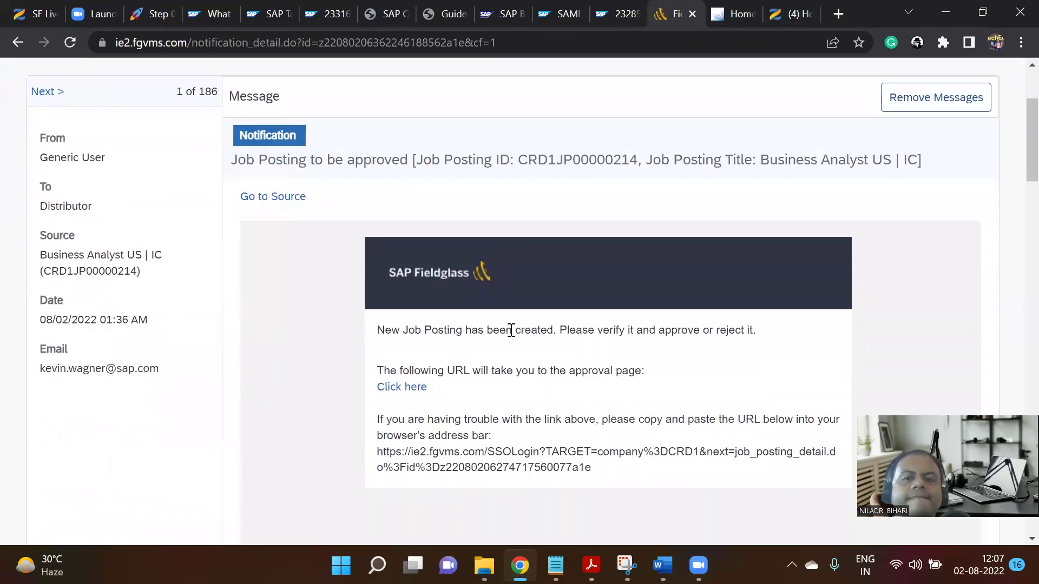
pyautogui.scroll(2, 592, 337)
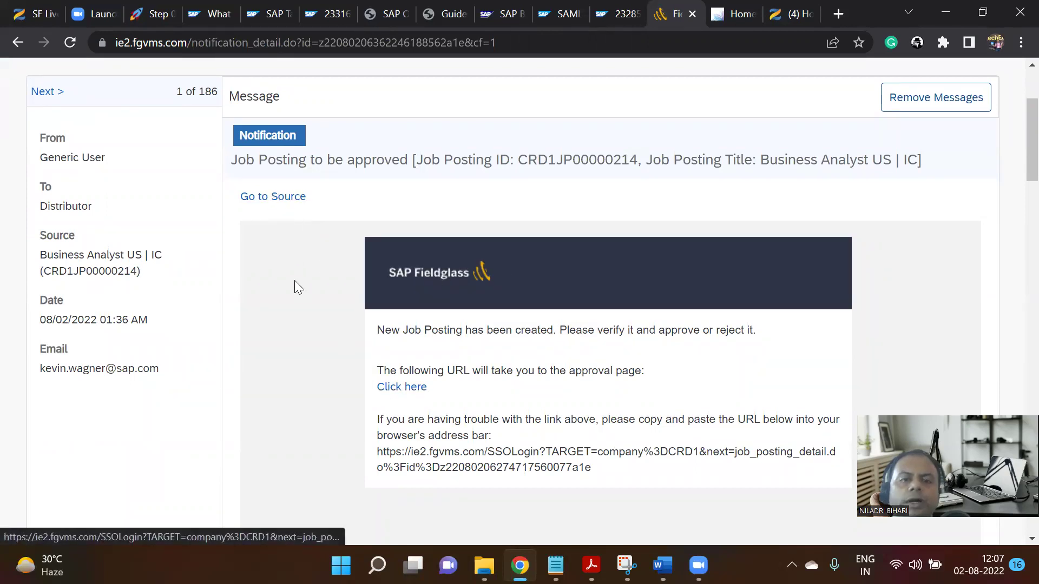
# Open the notification's source job posting in a new tab and view it.
pyautogui.rightClick(277, 202)
pyautogui.click(316, 216)
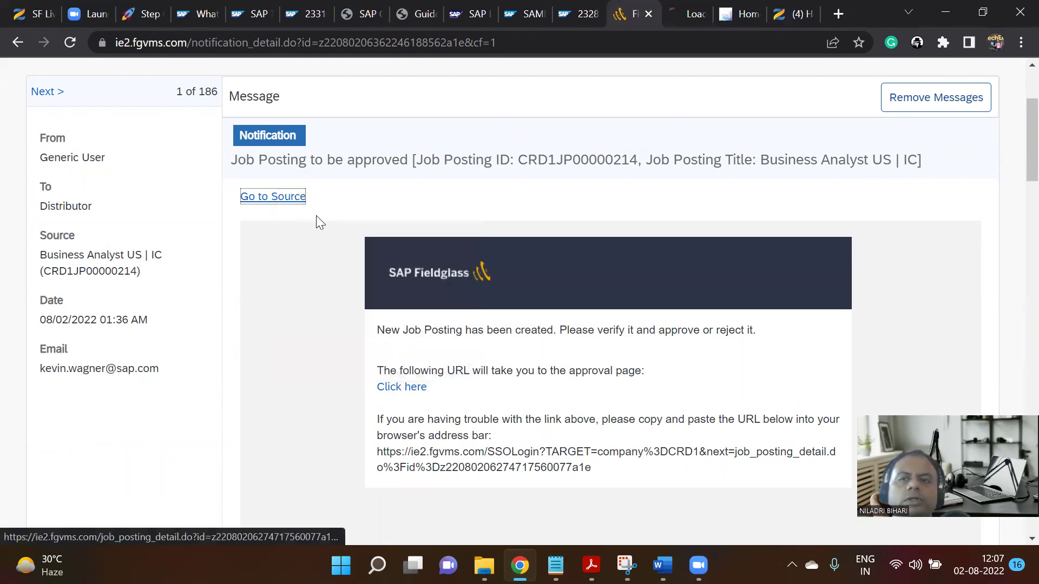
pyautogui.click(681, 5)
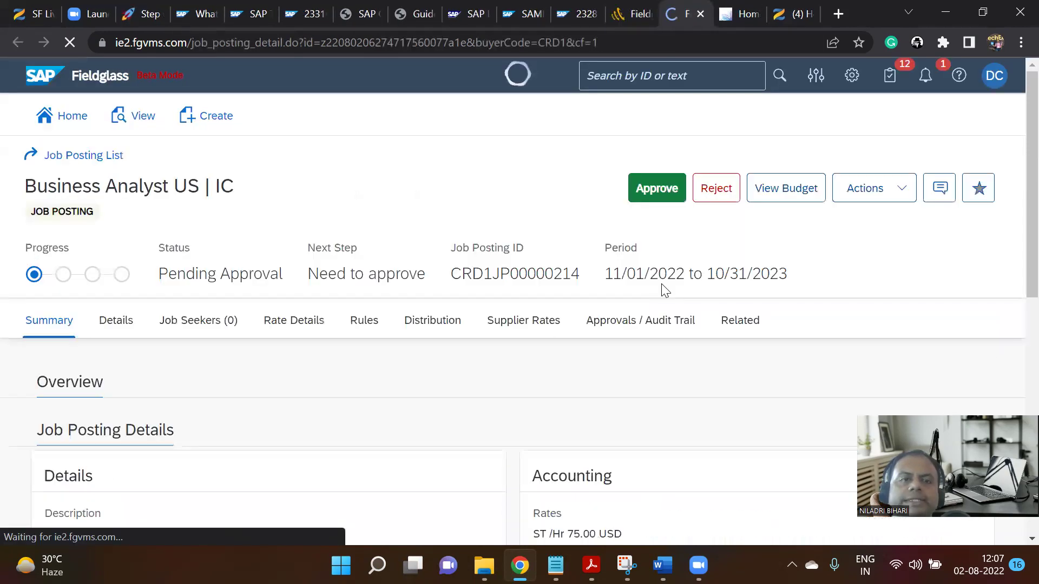
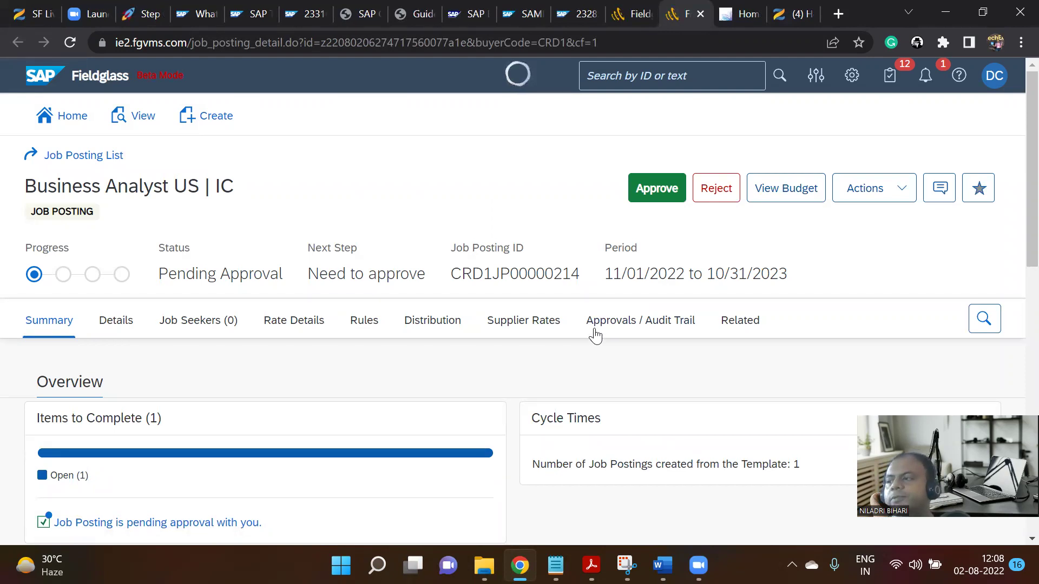
# Follow the approval notification's link to the Business Analyst US | IC job posting.
pyautogui.click(636, 7)
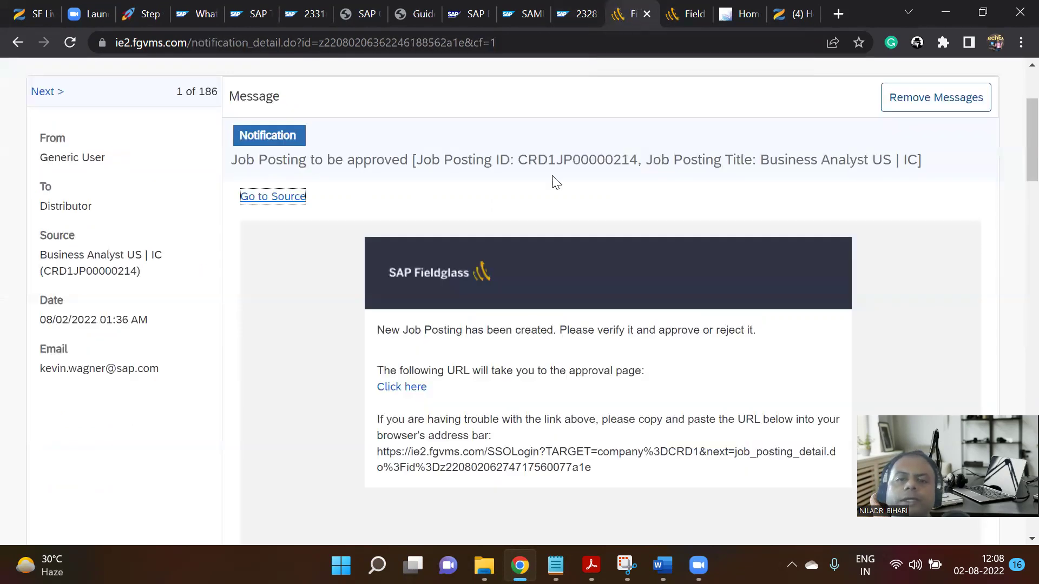
pyautogui.scroll(-2, 552, 184)
pyautogui.click(415, 314)
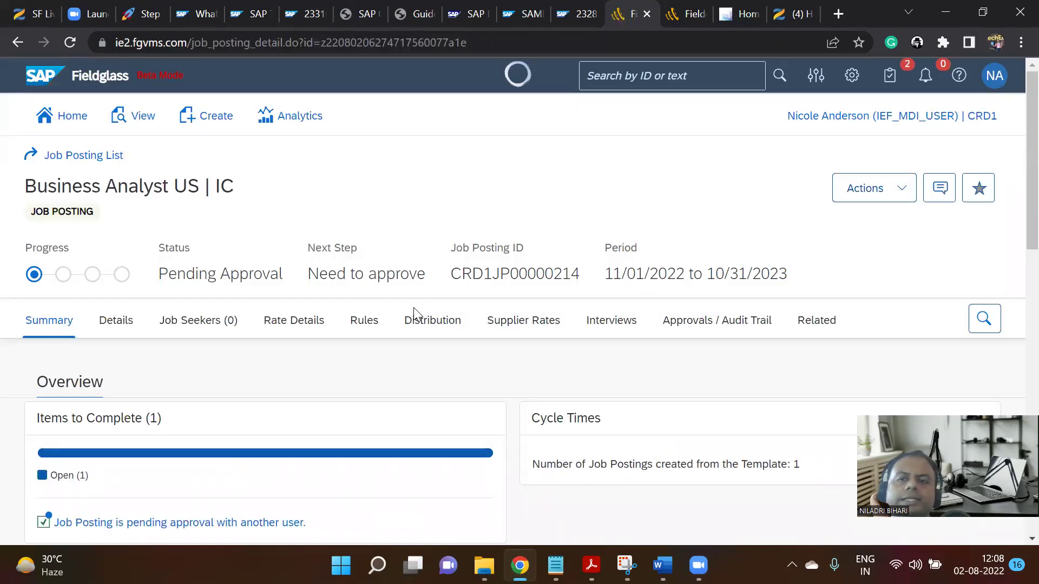
pyautogui.scroll(-3, 740, 225)
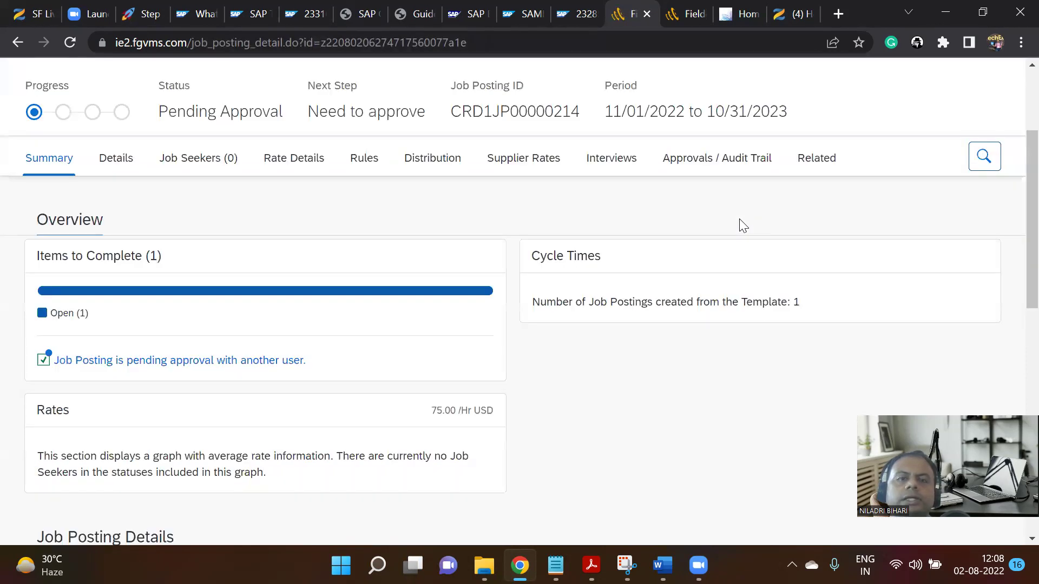
pyautogui.scroll(3, 747, 220)
# Approve the Business Analyst US | IC job posting with the comment 'ok'.
pyautogui.click(872, 187)
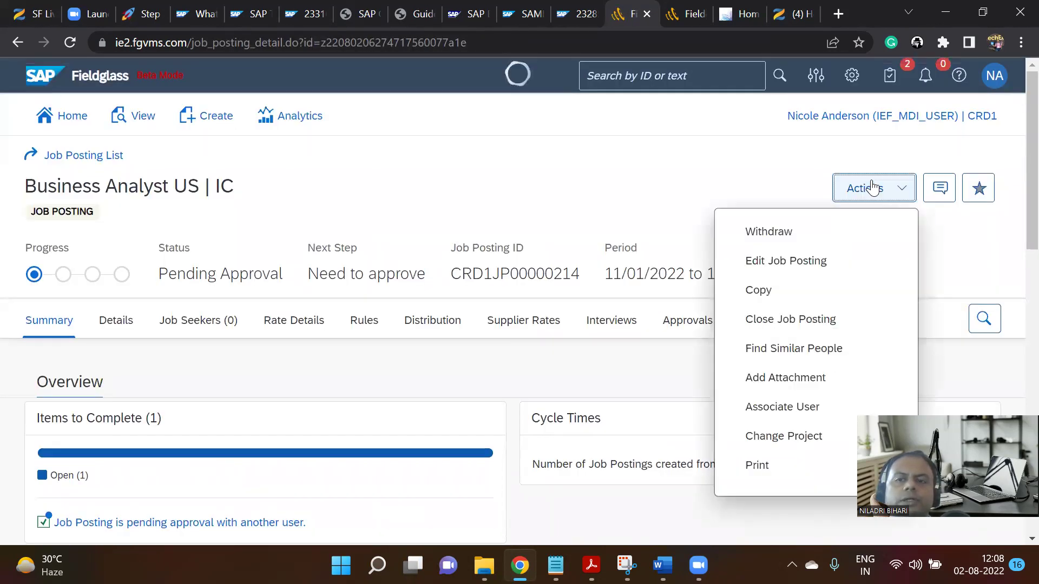
pyautogui.click(638, 199)
pyautogui.scroll(-5, 639, 200)
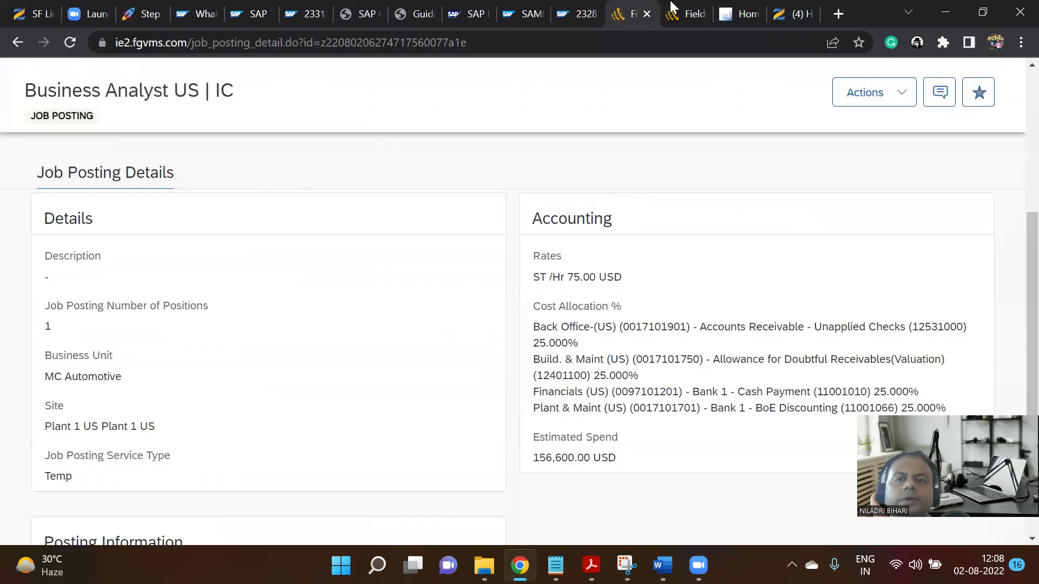
pyautogui.click(688, 12)
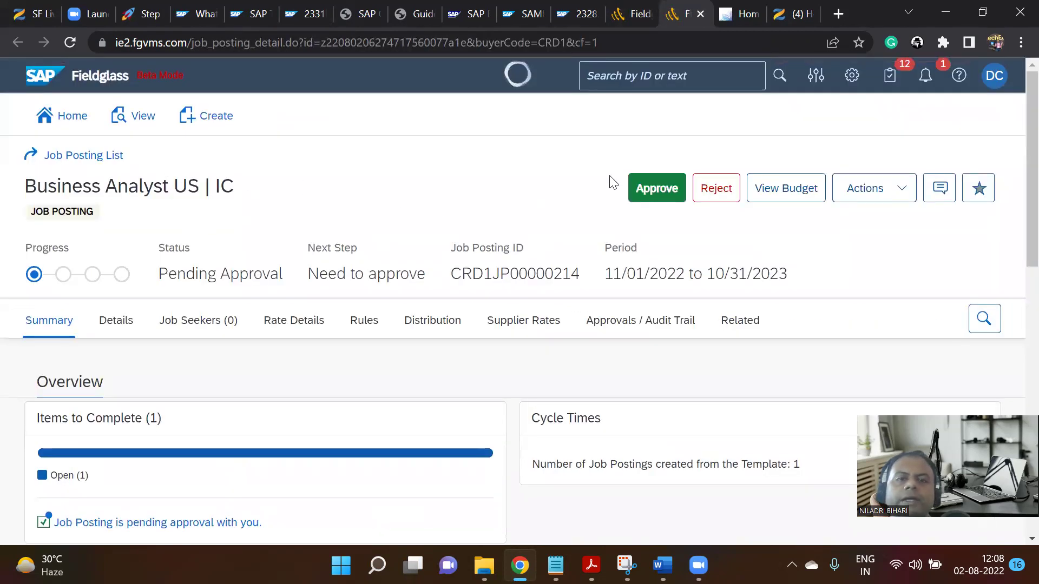
pyautogui.click(655, 187)
pyautogui.click(599, 283)
pyautogui.write('ok')
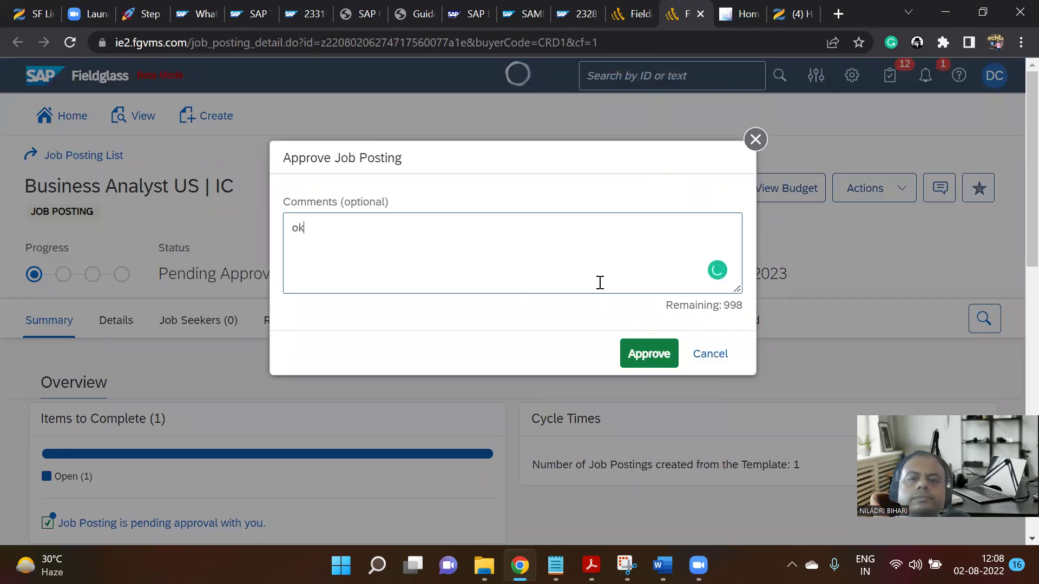
pyautogui.click(646, 357)
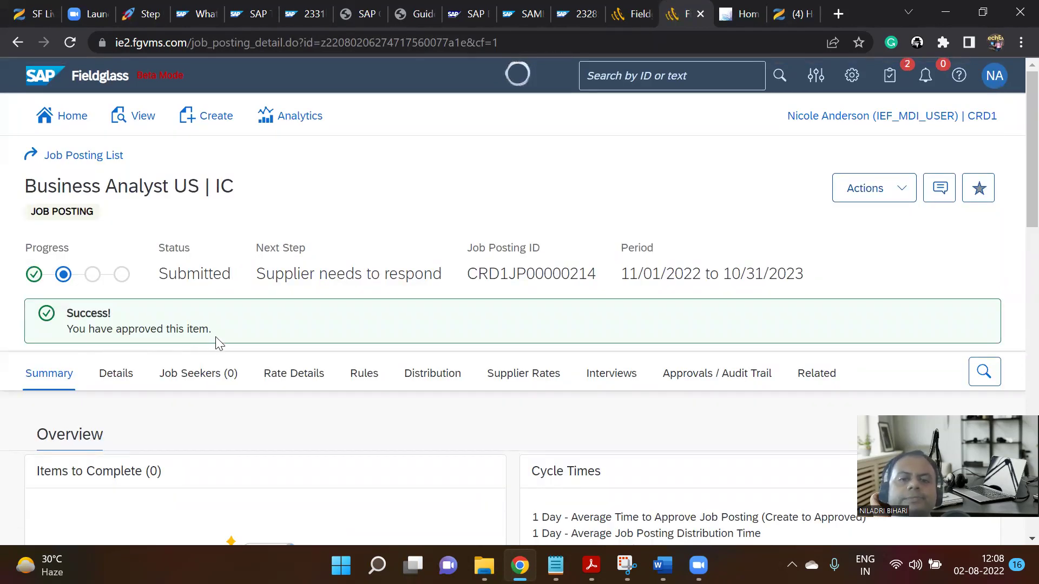
pyautogui.scroll(-3, 215, 341)
pyautogui.scroll(3, 215, 341)
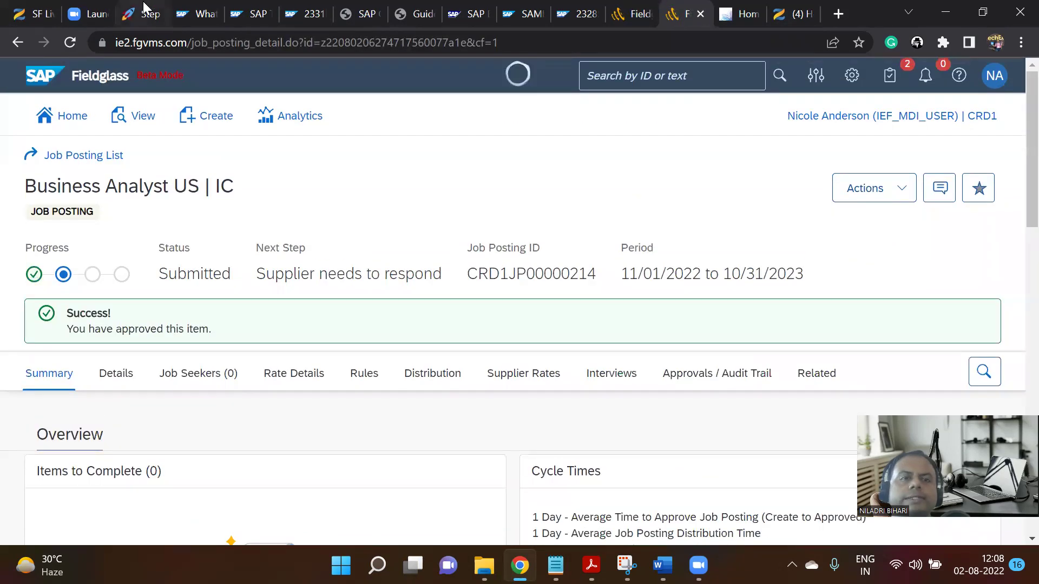
# Go from the Notion Step 02 page to the integration overview and open Step 03.
pyautogui.click(146, 11)
pyautogui.scroll(4, 336, 297)
pyautogui.scroll(-3, 337, 300)
pyautogui.scroll(5, 338, 304)
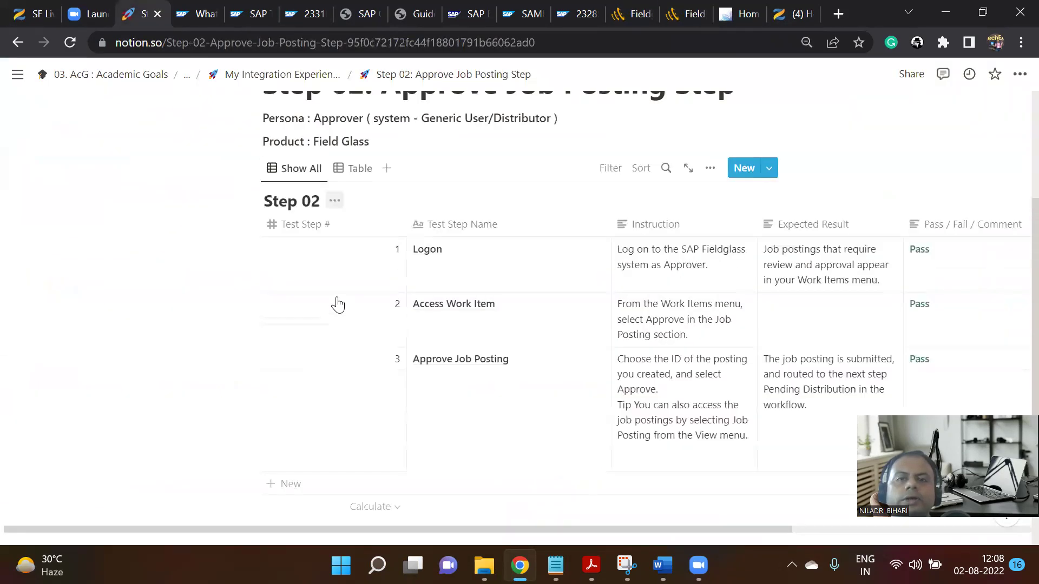
pyautogui.click(312, 82)
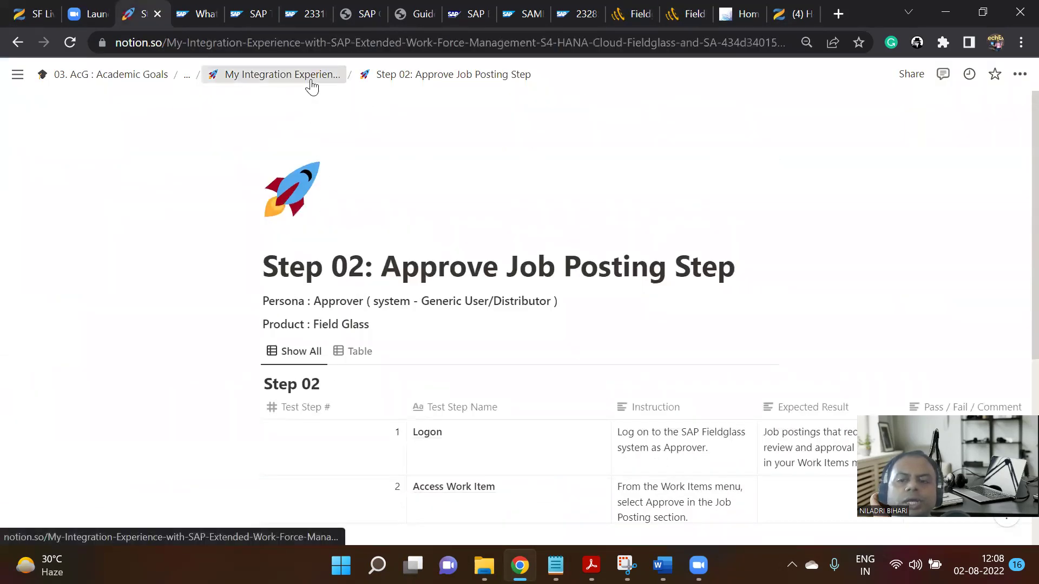
pyautogui.scroll(-10, 423, 271)
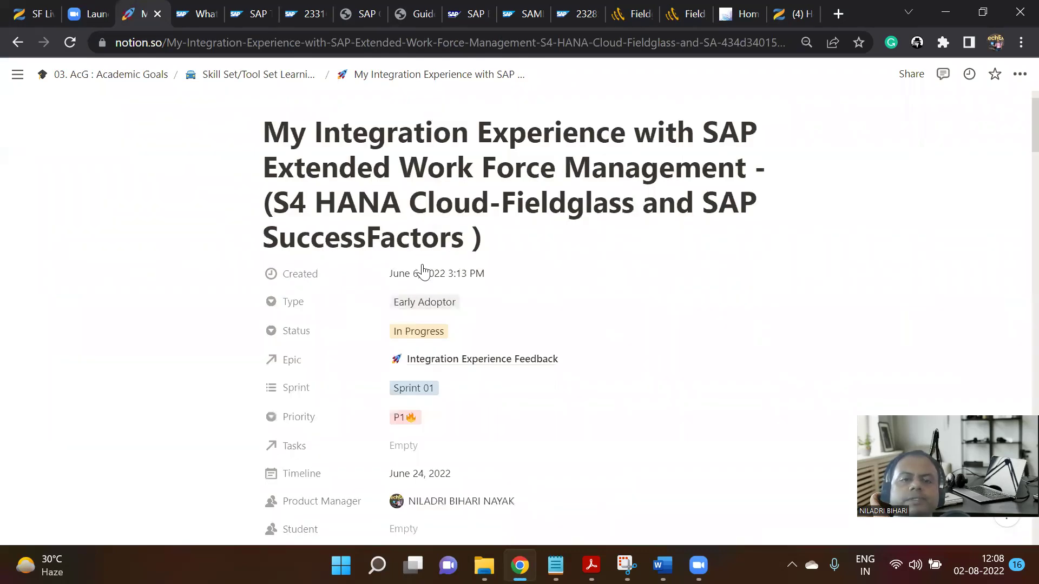
pyautogui.scroll(-3, 424, 271)
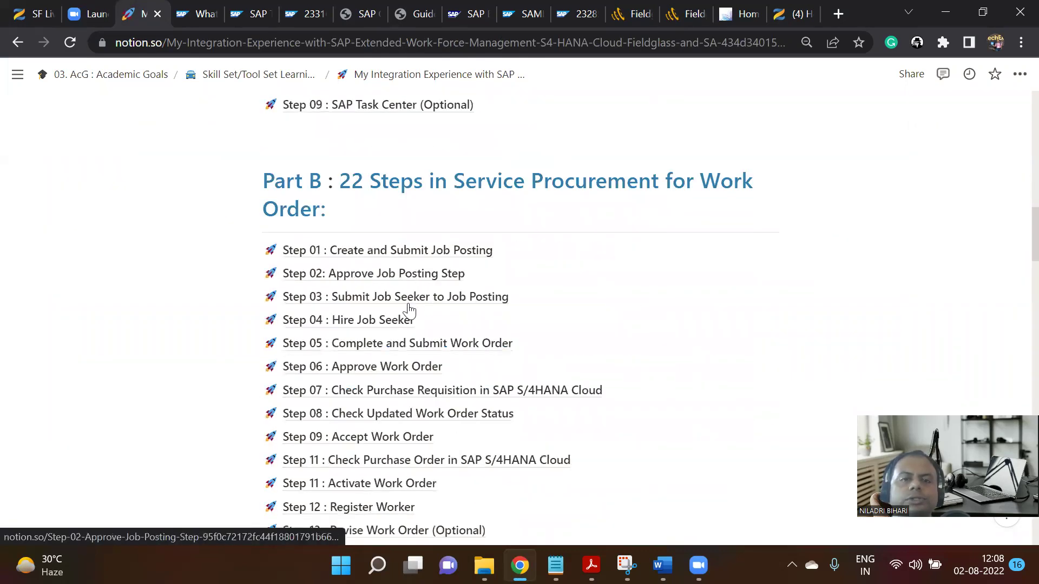
pyautogui.click(409, 300)
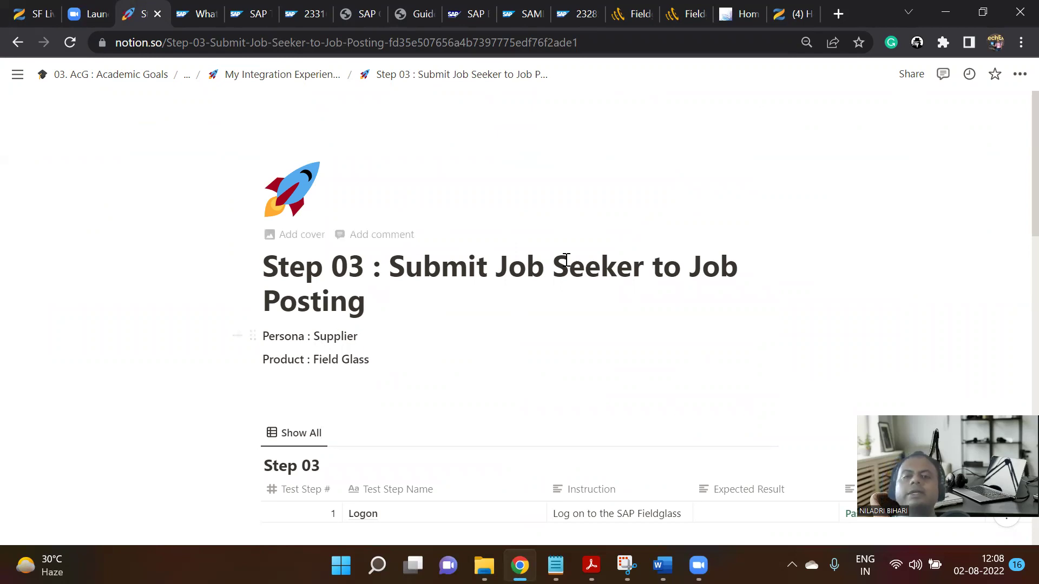
# Review the Step 03 page and select 'Job Seeker to Job Posting' in its title.
pyautogui.scroll(-2, 471, 307)
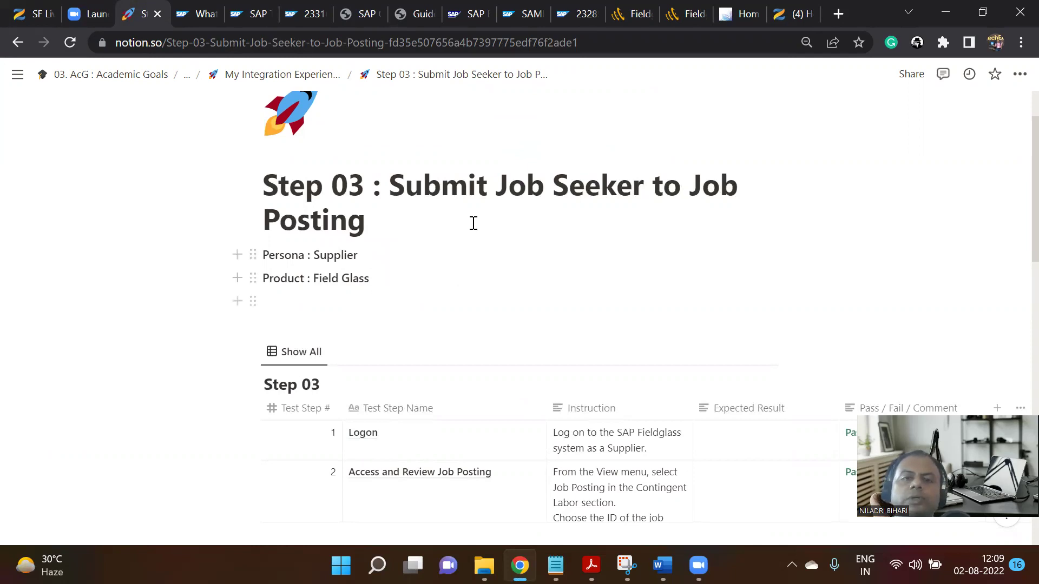
pyautogui.moveTo(497, 186); pyautogui.dragTo(546, 222)
pyautogui.scroll(-5, 435, 314)
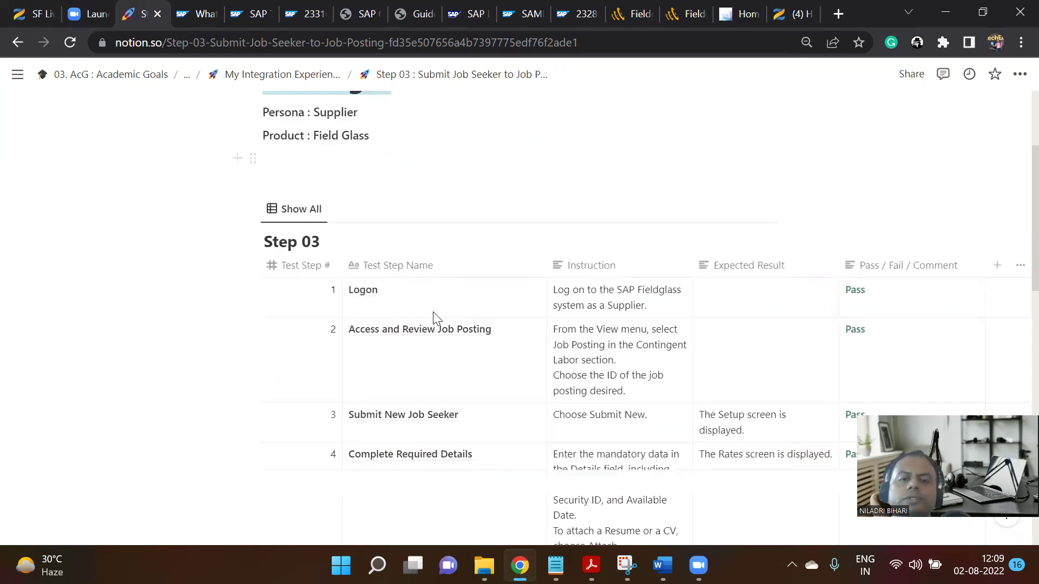
pyautogui.scroll(7, 441, 303)
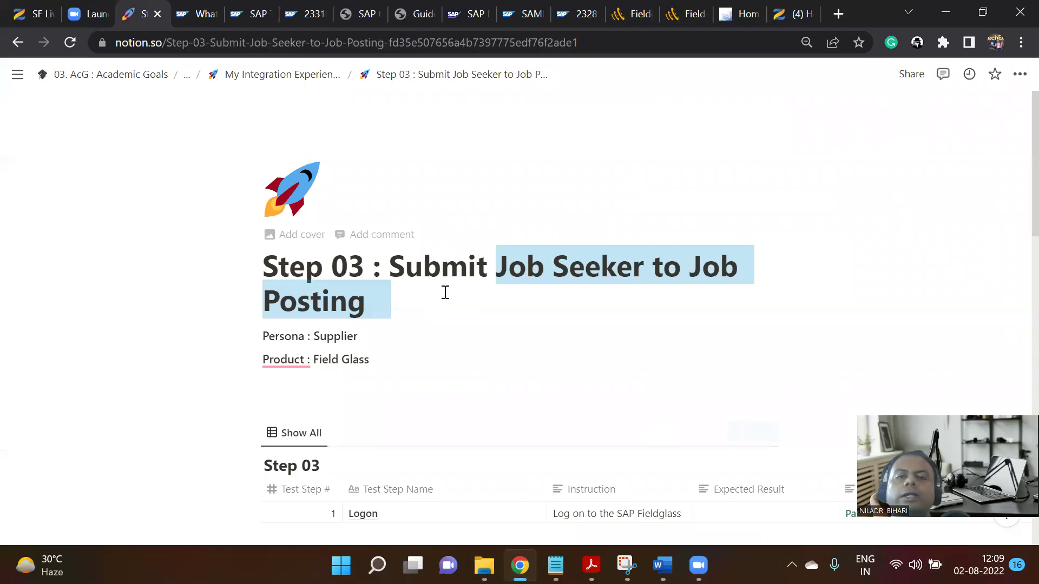
pyautogui.scroll(-3, 444, 292)
pyautogui.scroll(2, 443, 296)
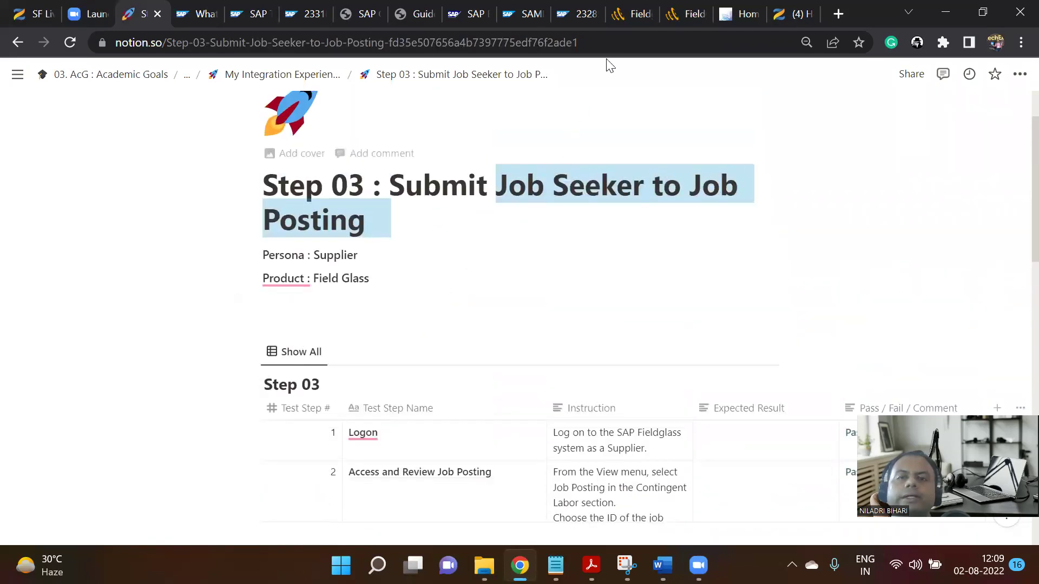
# Sign out of both the approver and distributor Fieldglass sessions and close their tabs.
pyautogui.click(631, 14)
pyautogui.scroll(5, 731, 120)
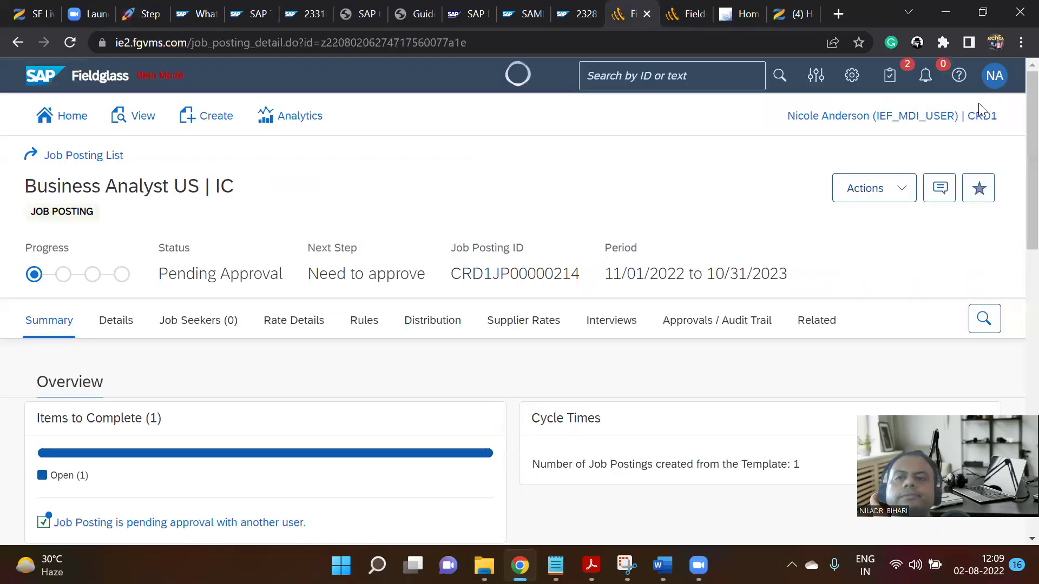
pyautogui.click(995, 75)
pyautogui.click(828, 424)
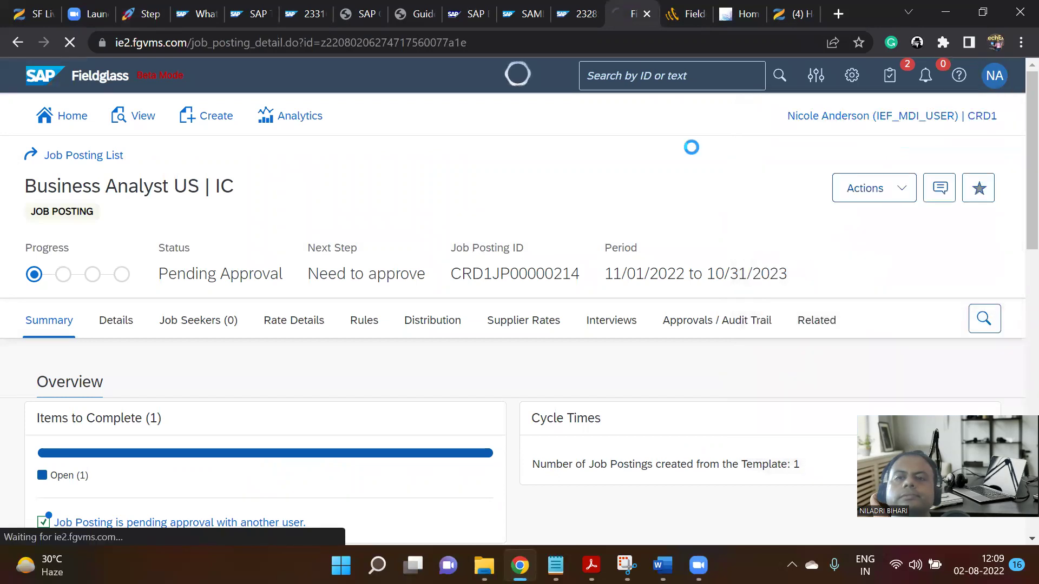
pyautogui.click(686, 13)
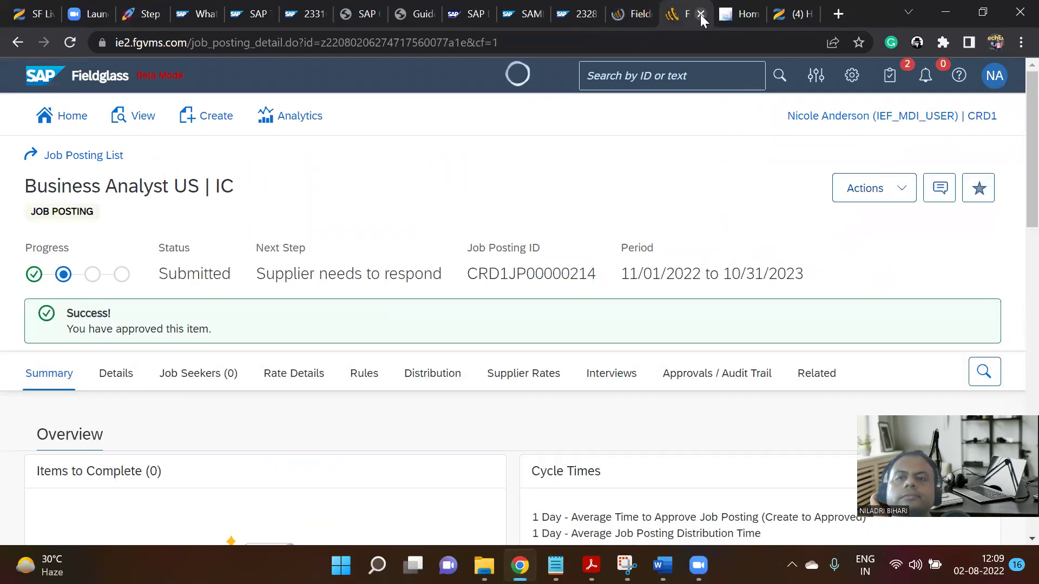
pyautogui.click(700, 14)
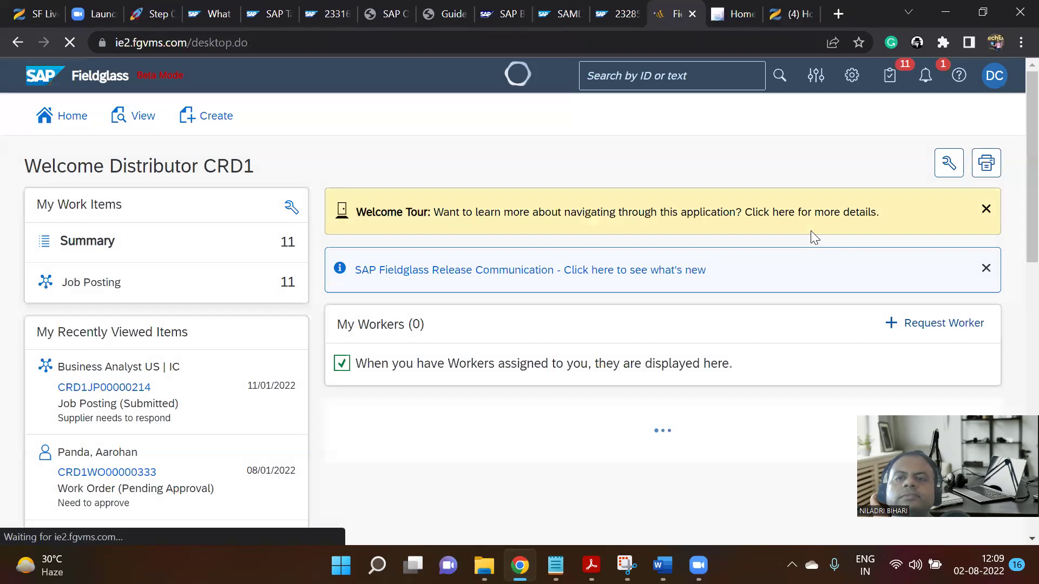
pyautogui.click(994, 76)
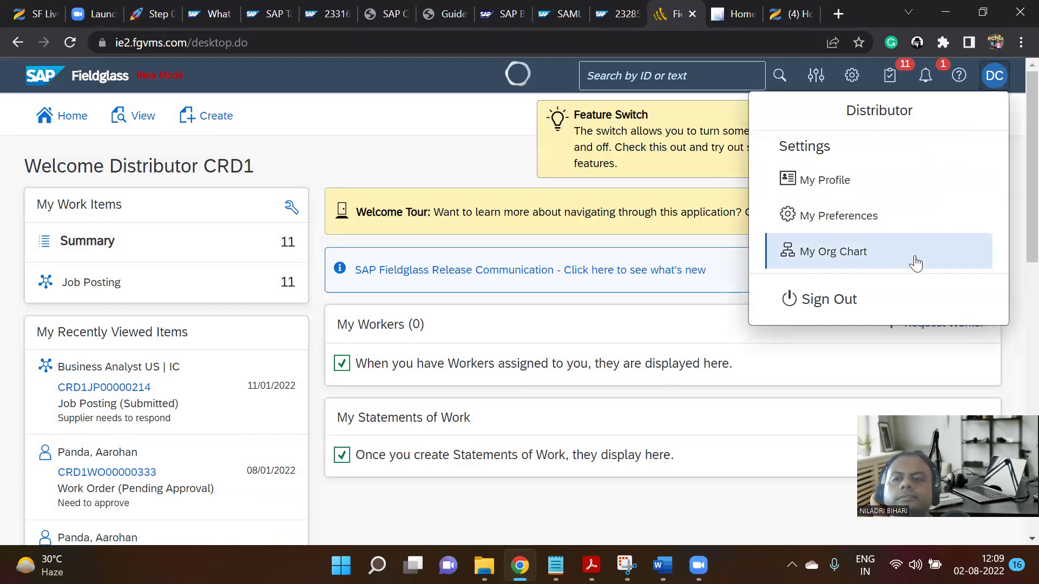
pyautogui.click(845, 299)
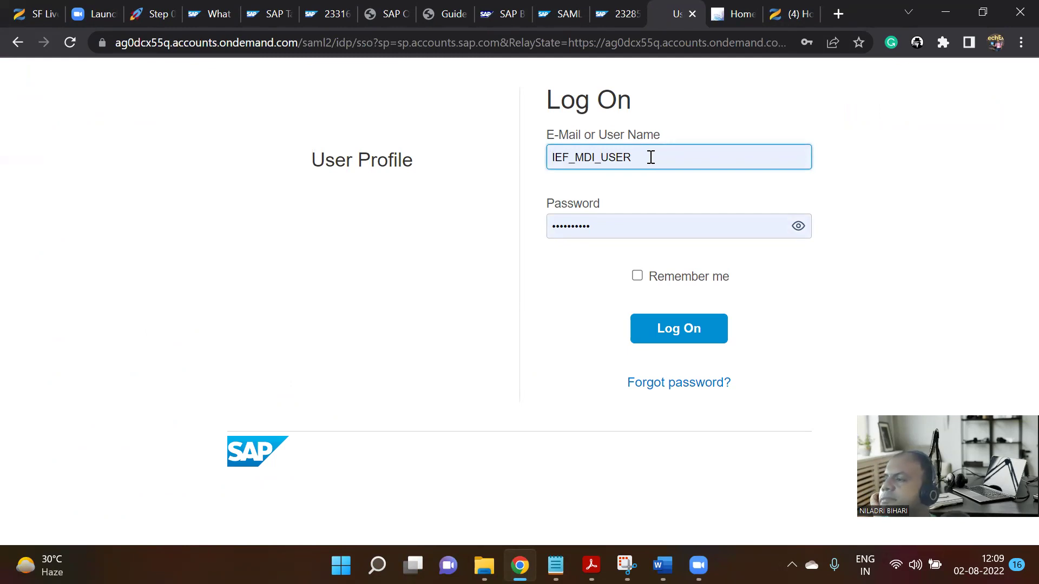
pyautogui.click(693, 14)
# Reload the Fieldglass address in a new tab, hitting an HTTP 400 logout error.
pyautogui.click(775, 14)
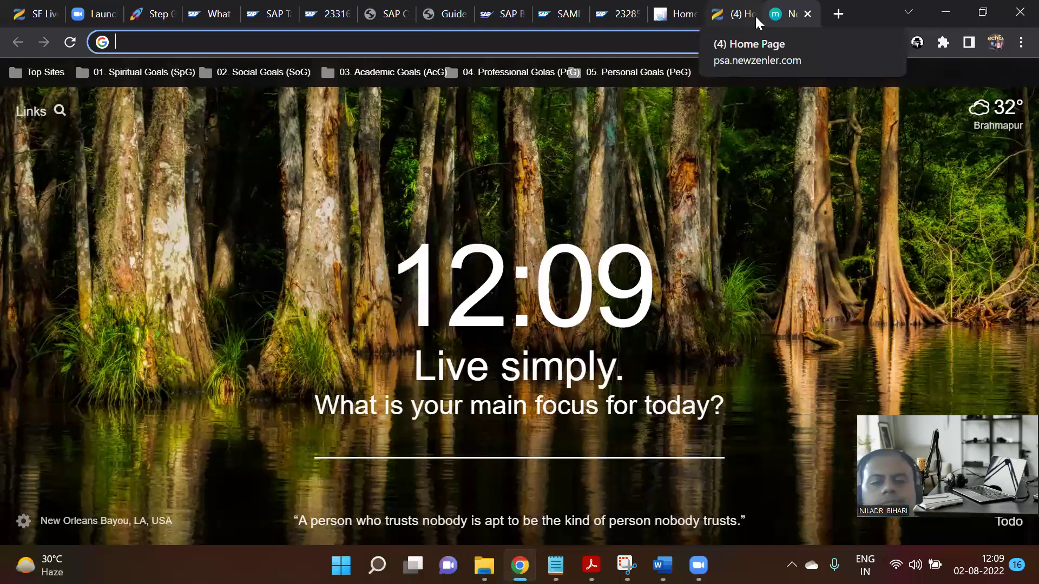
pyautogui.write('ie')
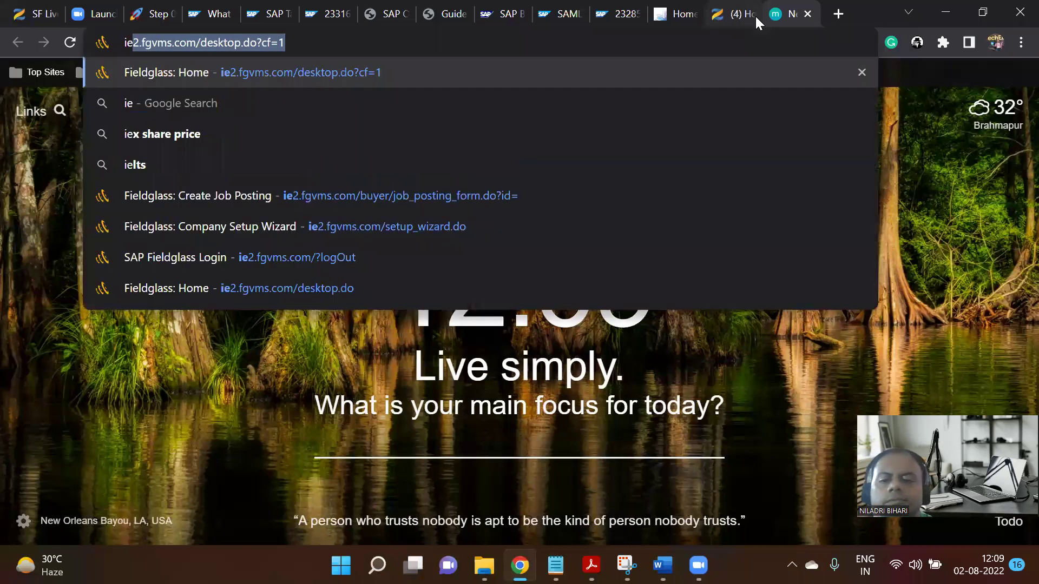
pyautogui.press('Return')
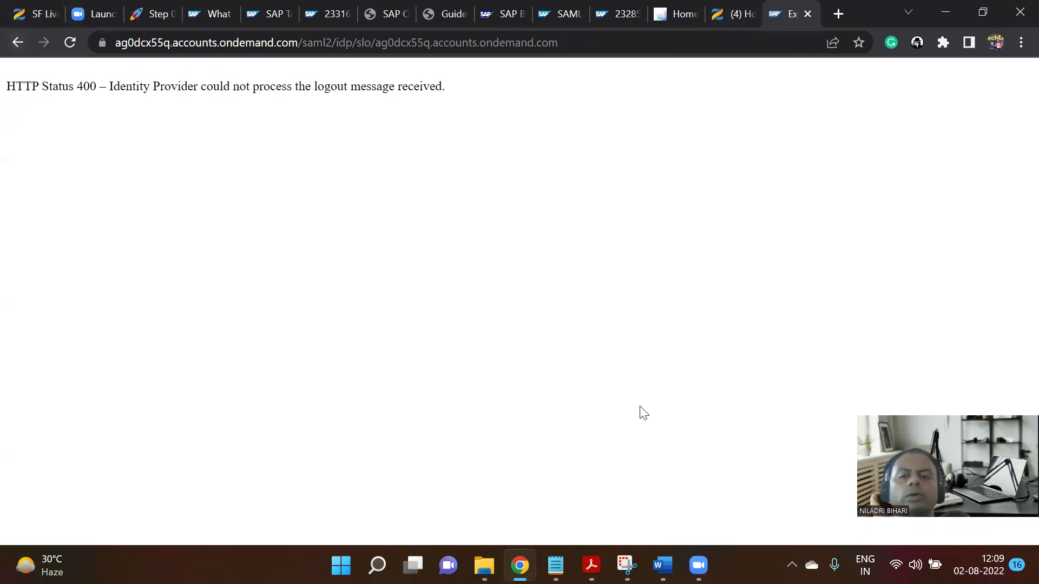
pyautogui.click(627, 565)
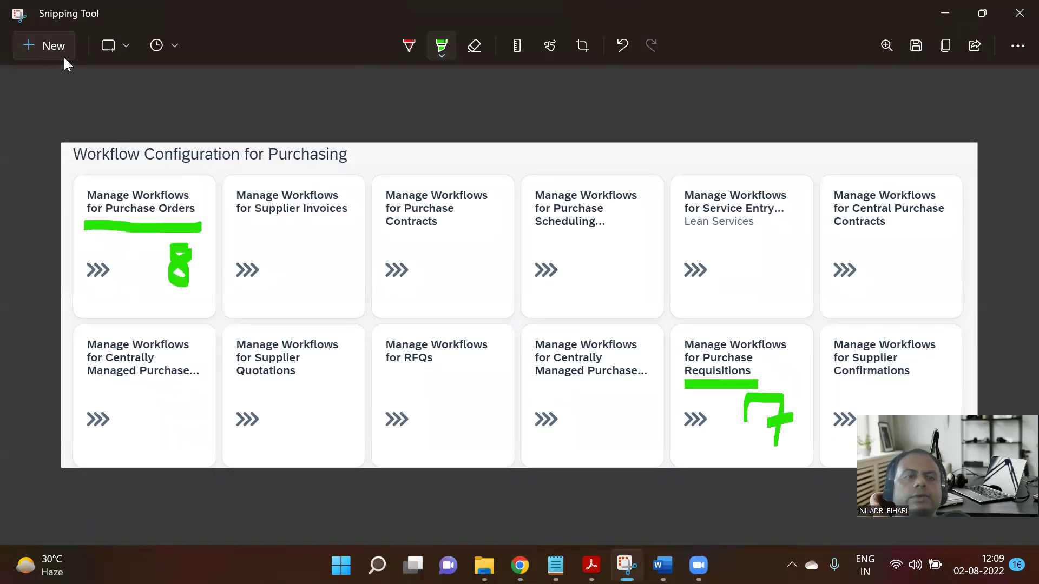
# Snip the address bar and HTTP 400 logout error message.
pyautogui.click(52, 46)
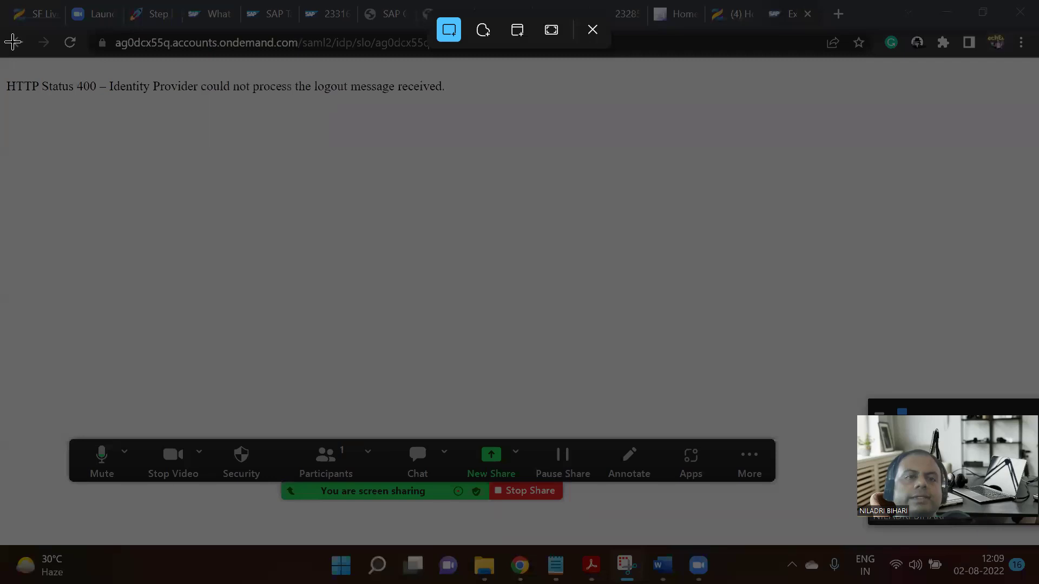
pyautogui.moveTo(4, 37); pyautogui.dragTo(573, 147)
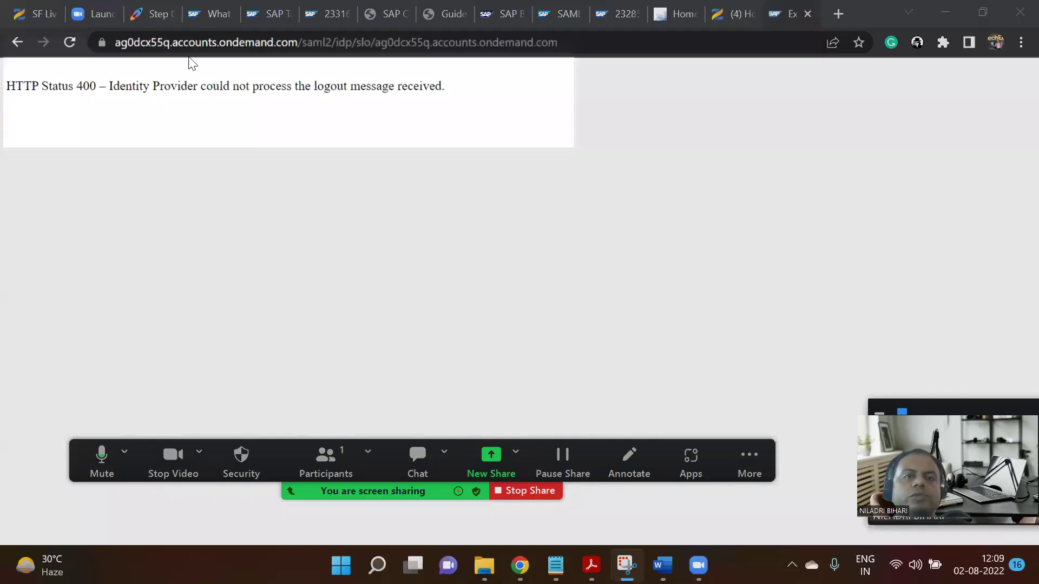
pyautogui.click(942, 13)
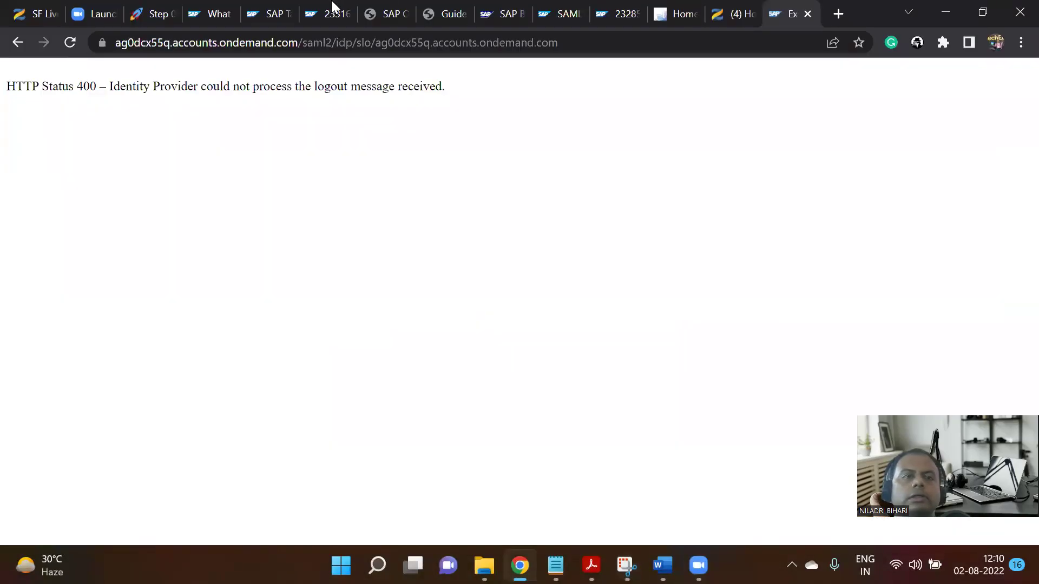
# Paste the error screenshot below Product : Field Glass on the Notion Step 03 page.
pyautogui.click(156, 13)
pyautogui.scroll(-15, 437, 383)
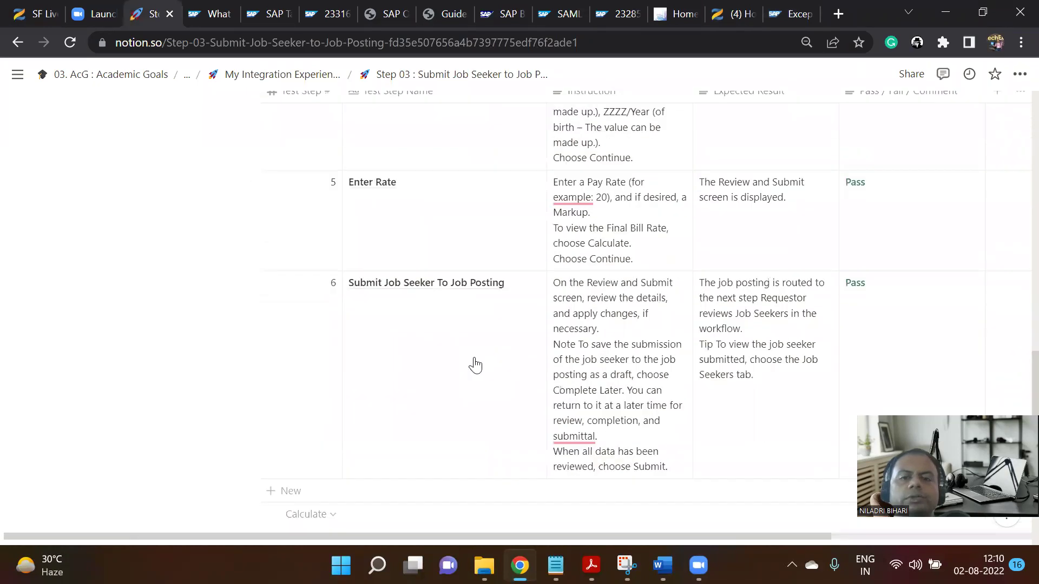
pyautogui.scroll(3, 434, 411)
pyautogui.scroll(15, 436, 380)
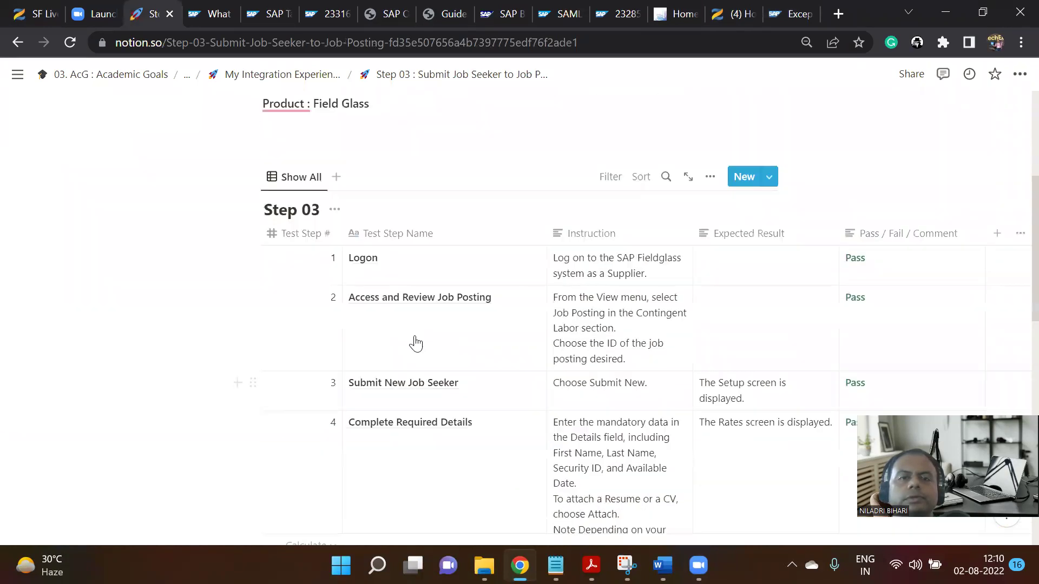
pyautogui.click(321, 234)
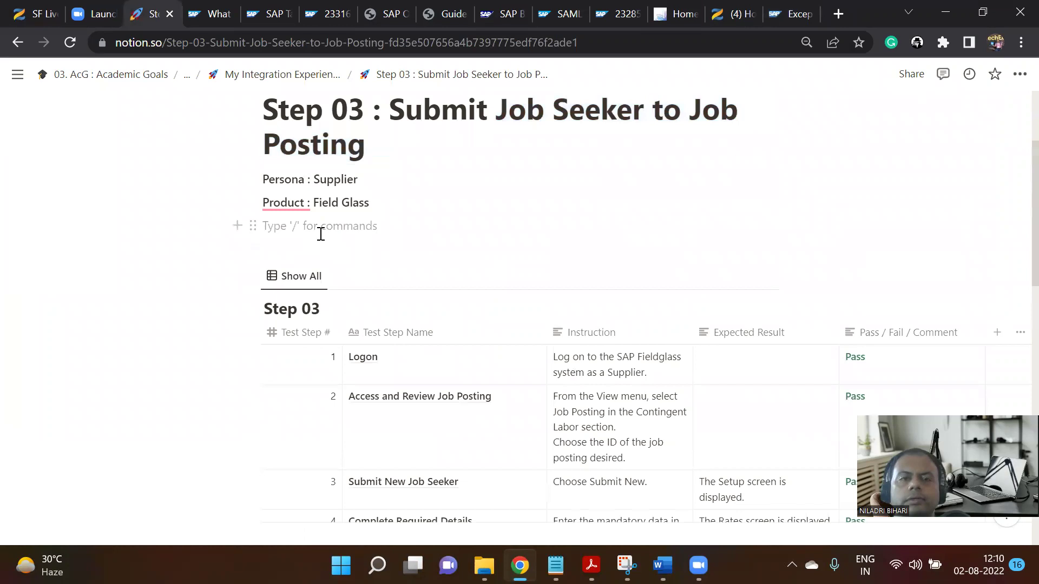
pyautogui.press('Return')
pyautogui.press('Return')
pyautogui.hotkey('ctrl', 'v')
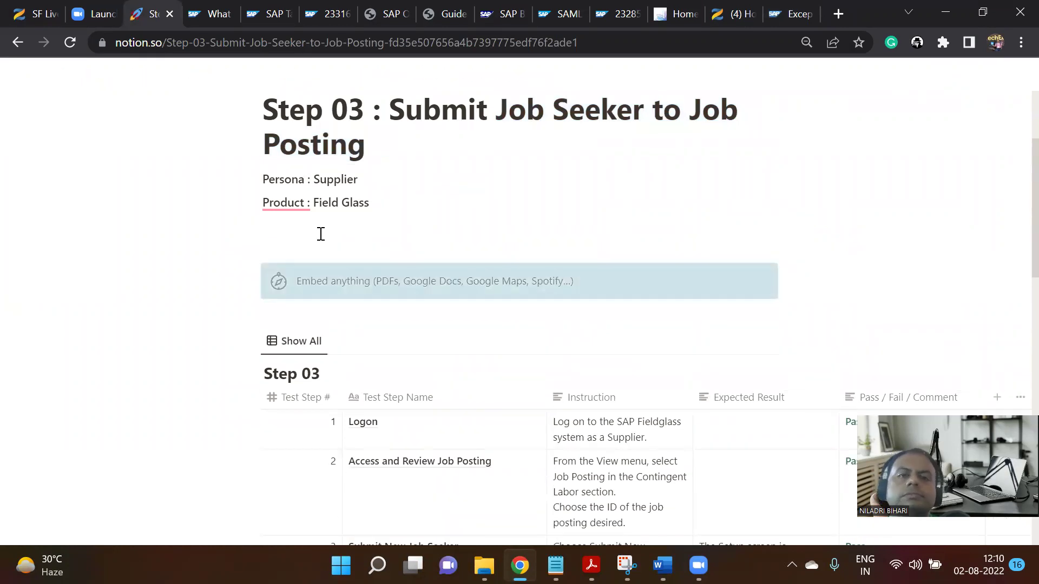
pyautogui.click(339, 233)
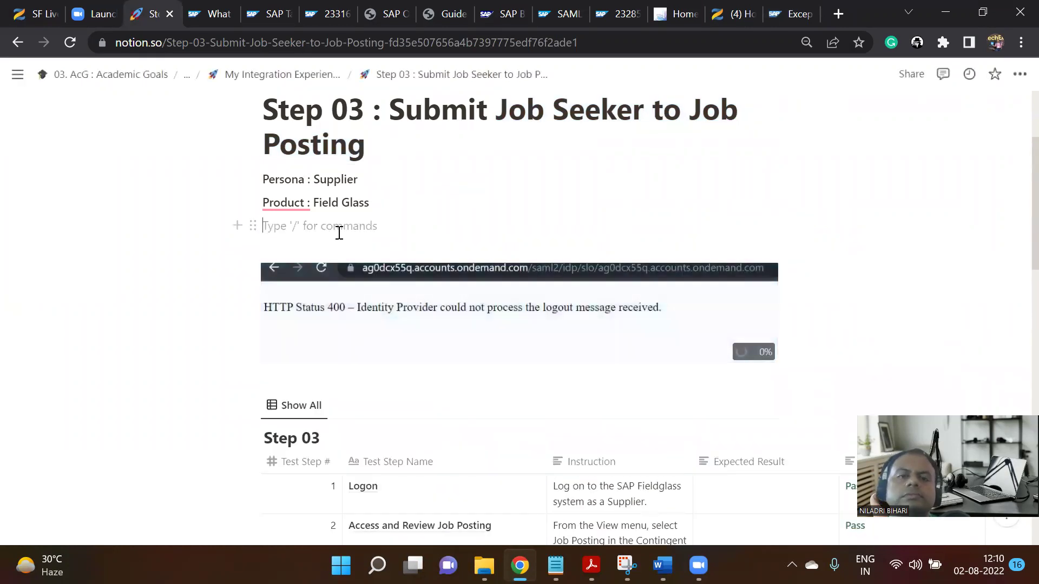
pyautogui.click(794, 6)
pyautogui.click(608, 46)
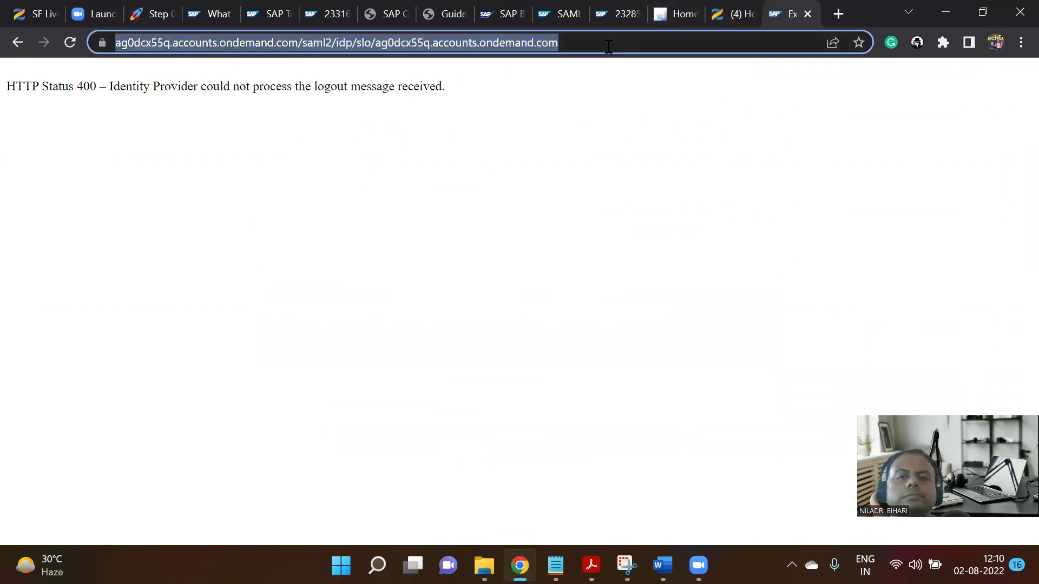
# Retry the Fieldglass home address, then close the broken error tab.
pyautogui.write('ie2.fgvms.com/desktop.do')
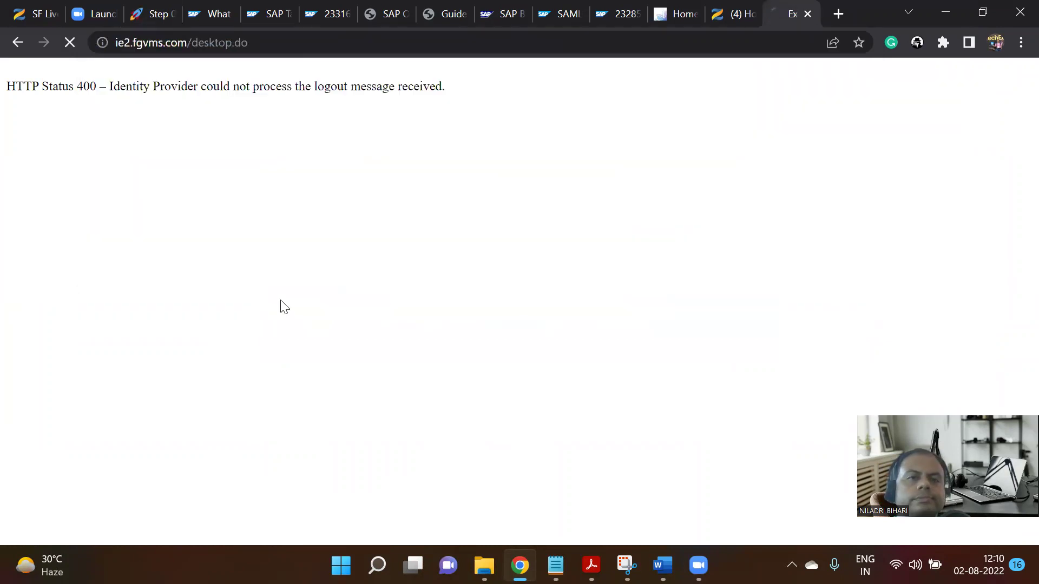
pyautogui.click(280, 301)
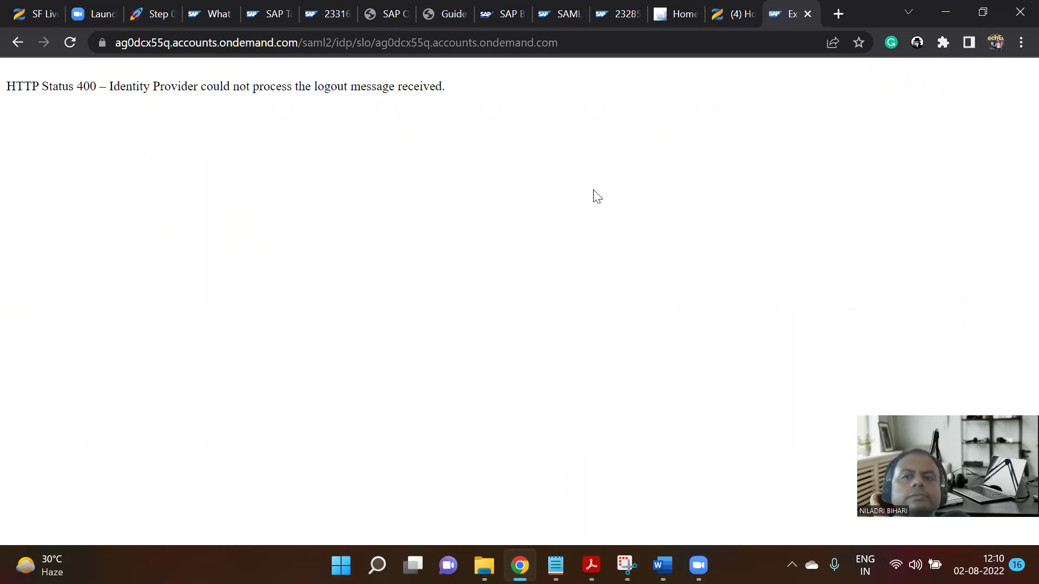
pyautogui.click(606, 44)
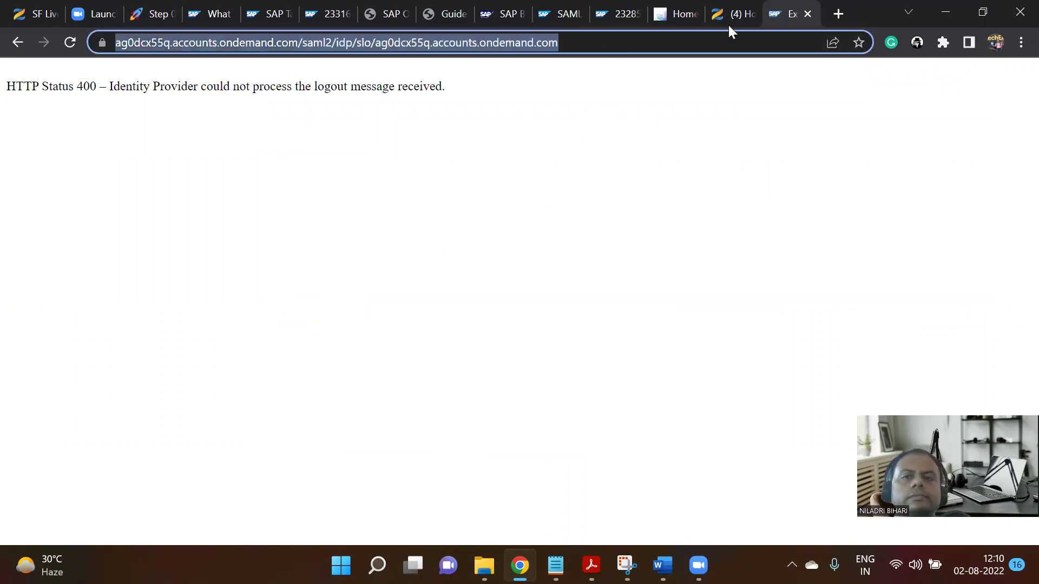
pyautogui.click(807, 13)
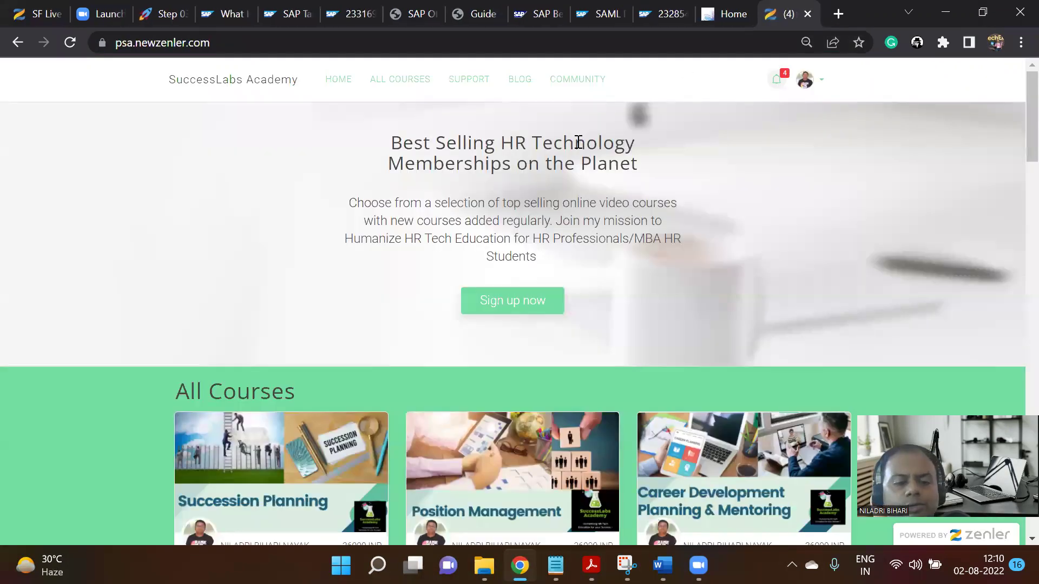
# Sign in to ie2.fgvms.com as the supplier in a private window using the saved login.
pyautogui.hotkey('ctrl', 'shift', 'n')
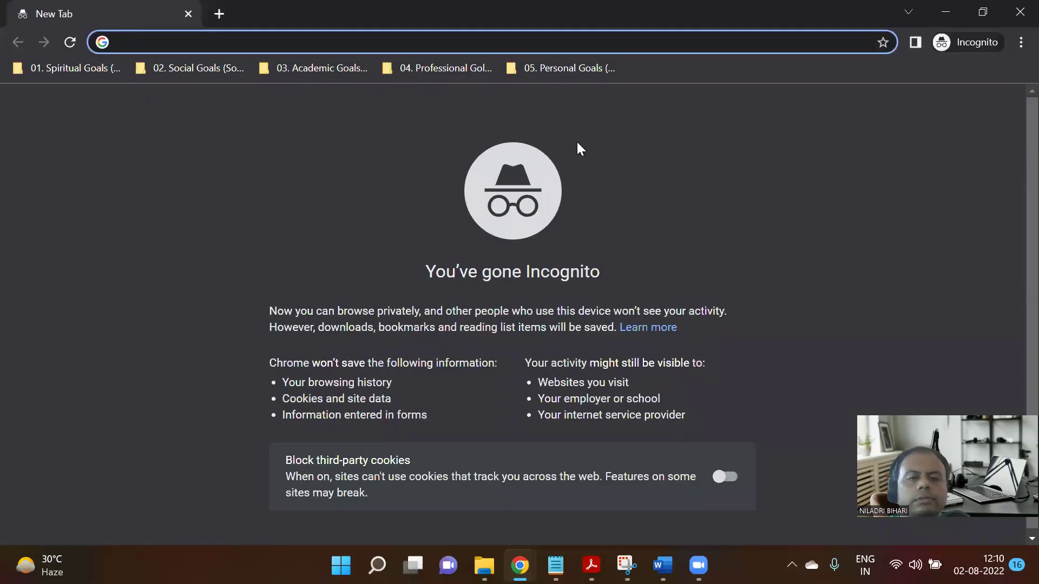
pyautogui.write('ie2.fgvms.com/desktop.do')
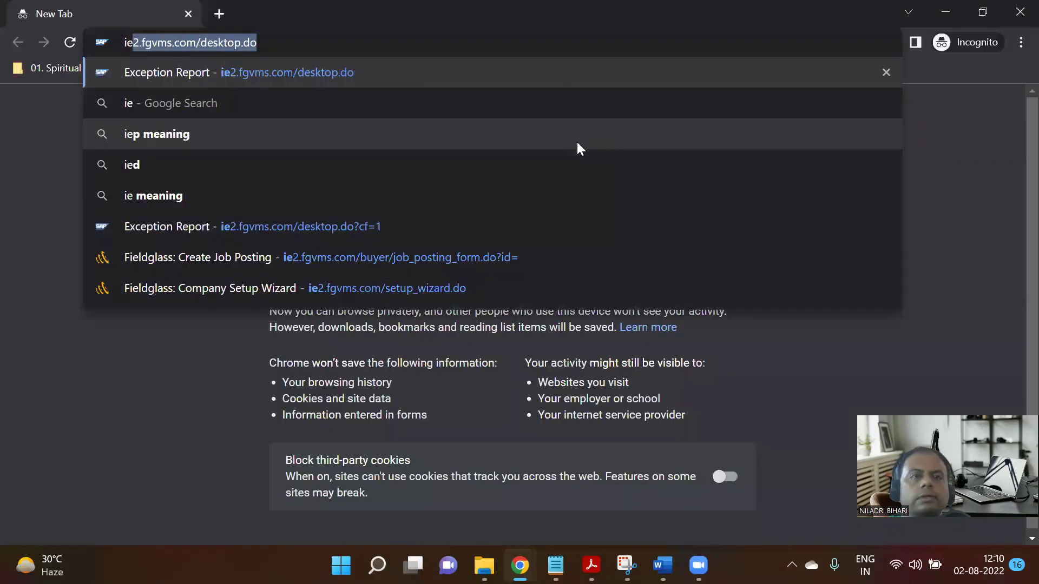
pyautogui.press('Return')
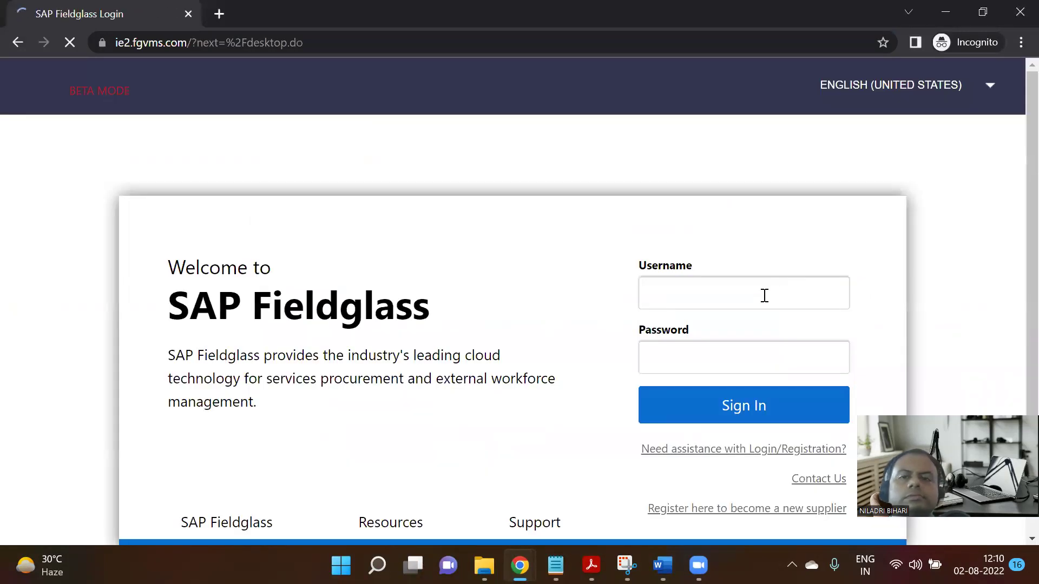
pyautogui.click(763, 295)
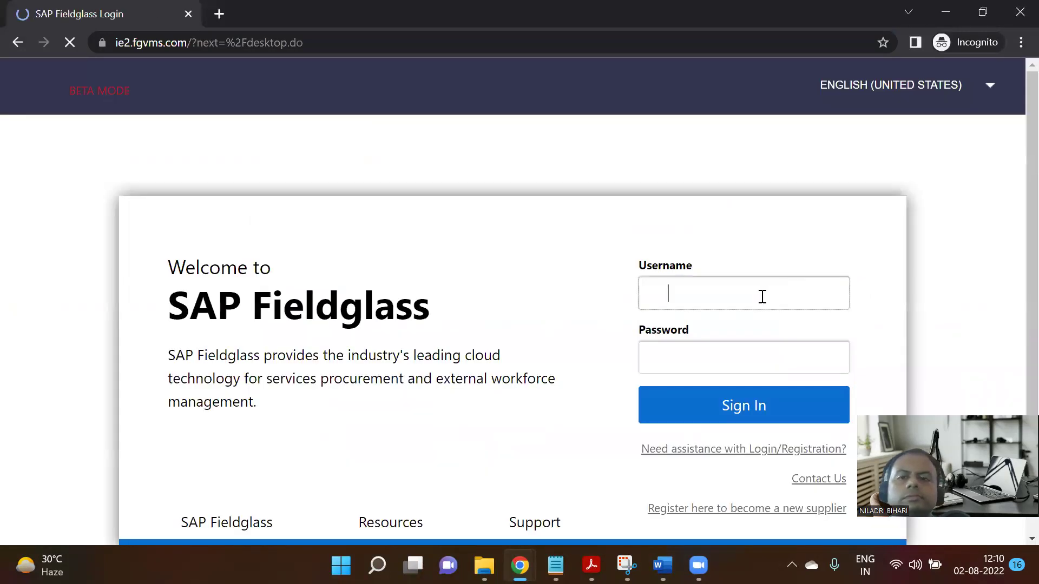
pyautogui.scroll(-1, 766, 288)
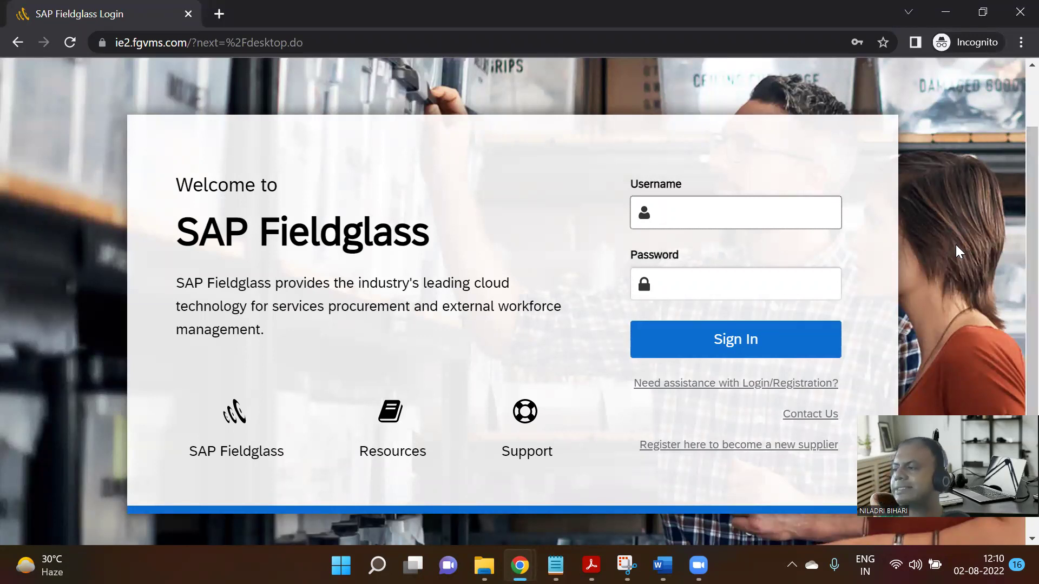
pyautogui.write('USC')
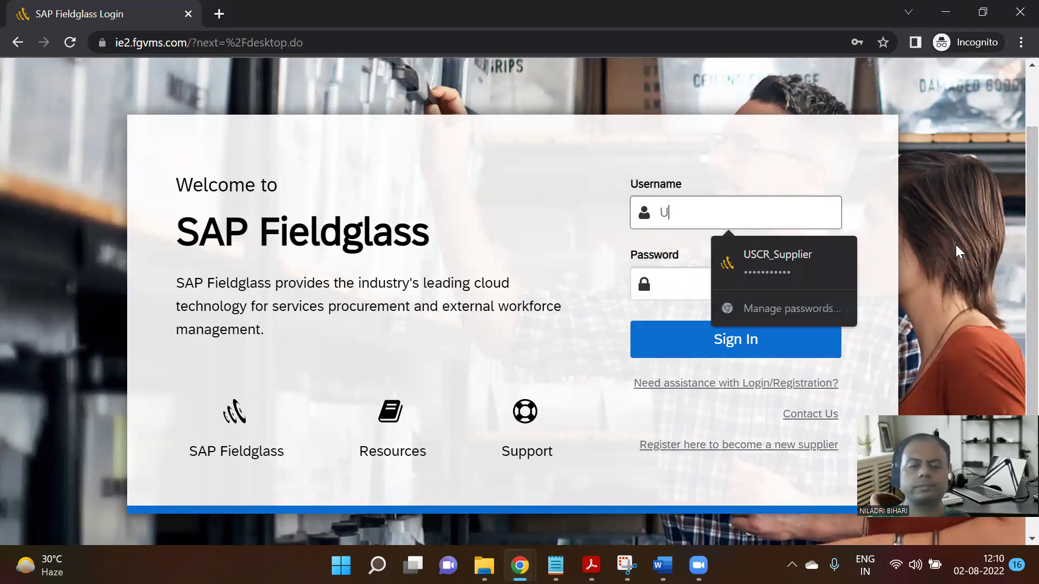
pyautogui.click(816, 268)
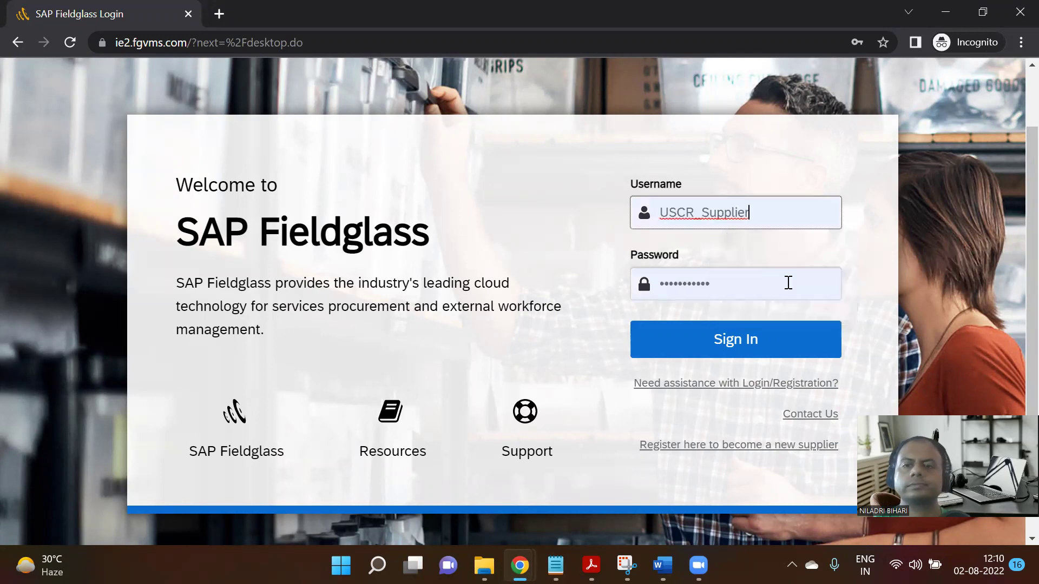
pyautogui.click(757, 344)
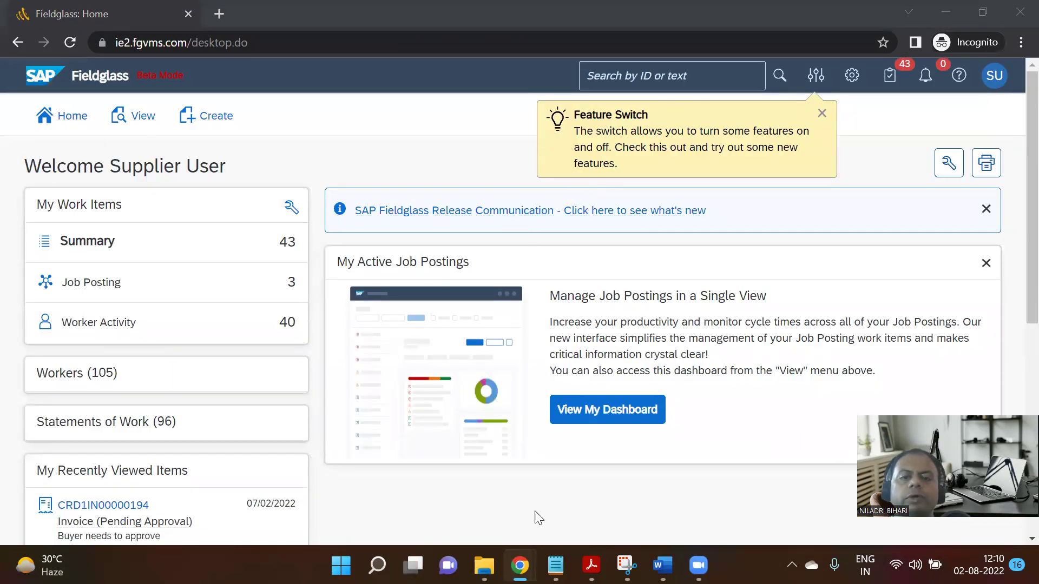
pyautogui.moveTo(519, 566)
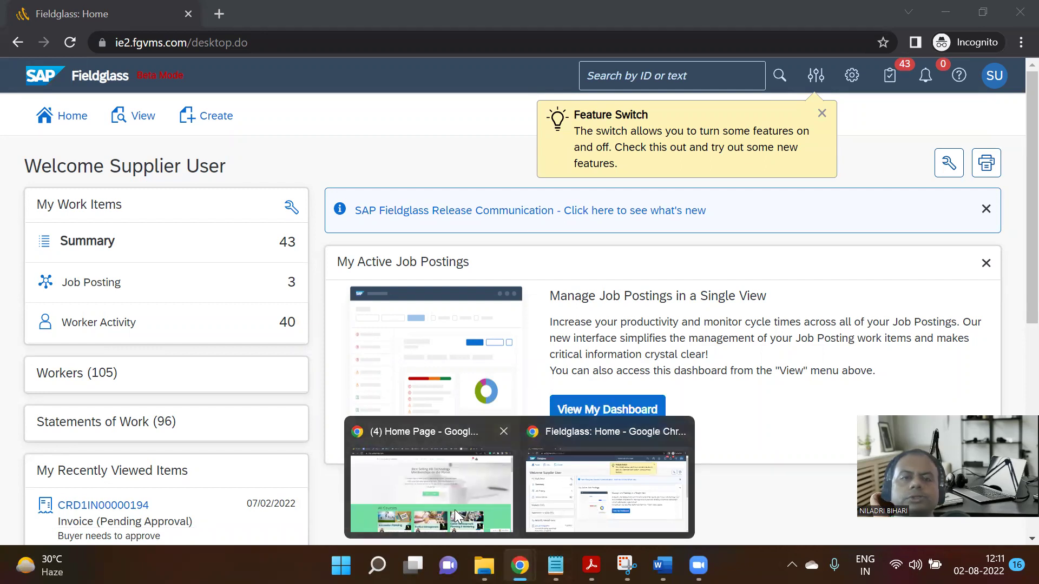
pyautogui.click(433, 487)
# Scroll through the Notion Step 03 table, then return to the Fieldglass home window.
pyautogui.click(180, 12)
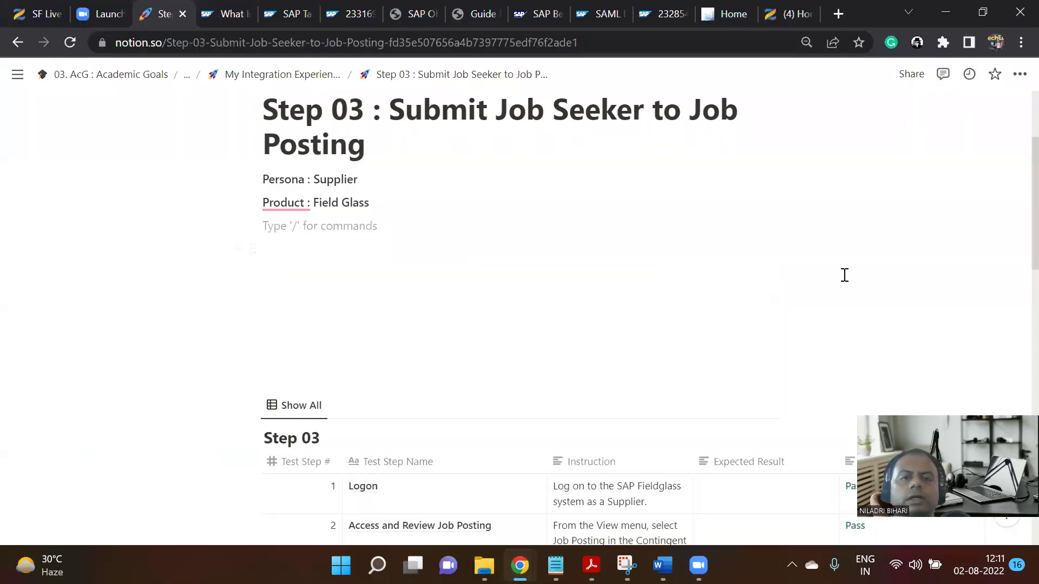
pyautogui.scroll(-5, 845, 277)
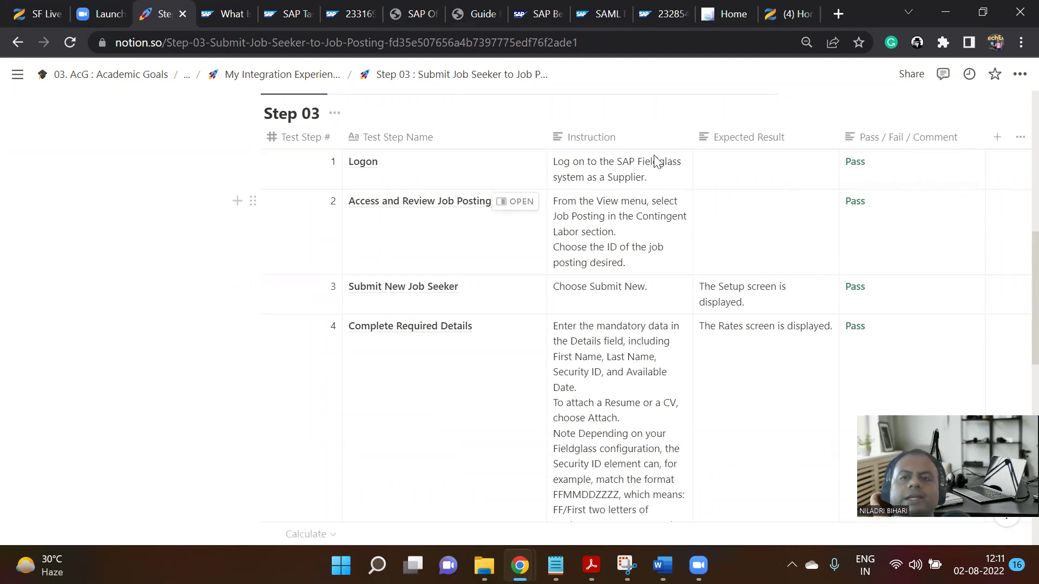
pyautogui.moveTo(519, 566)
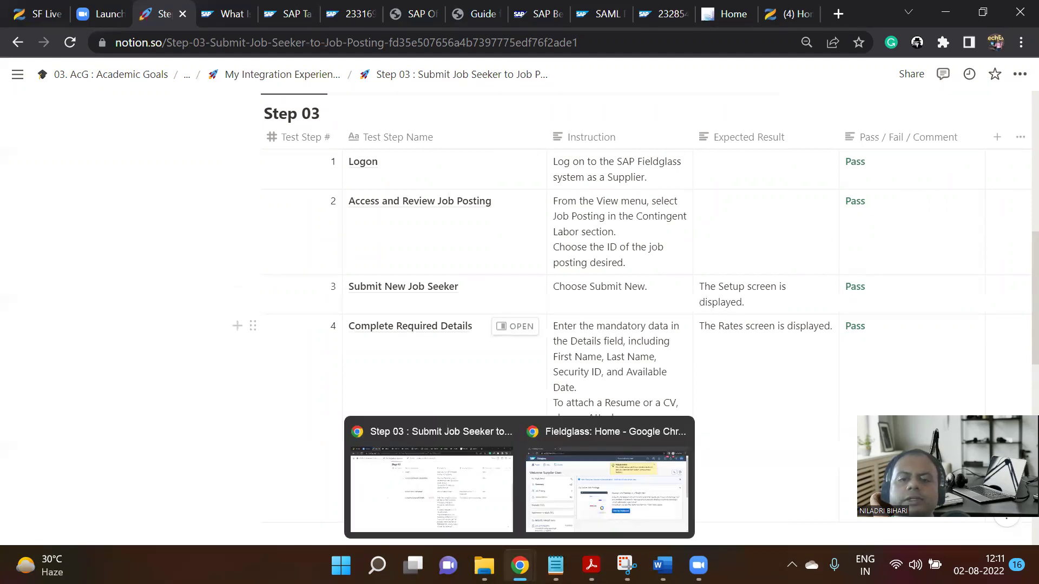
pyautogui.click(587, 474)
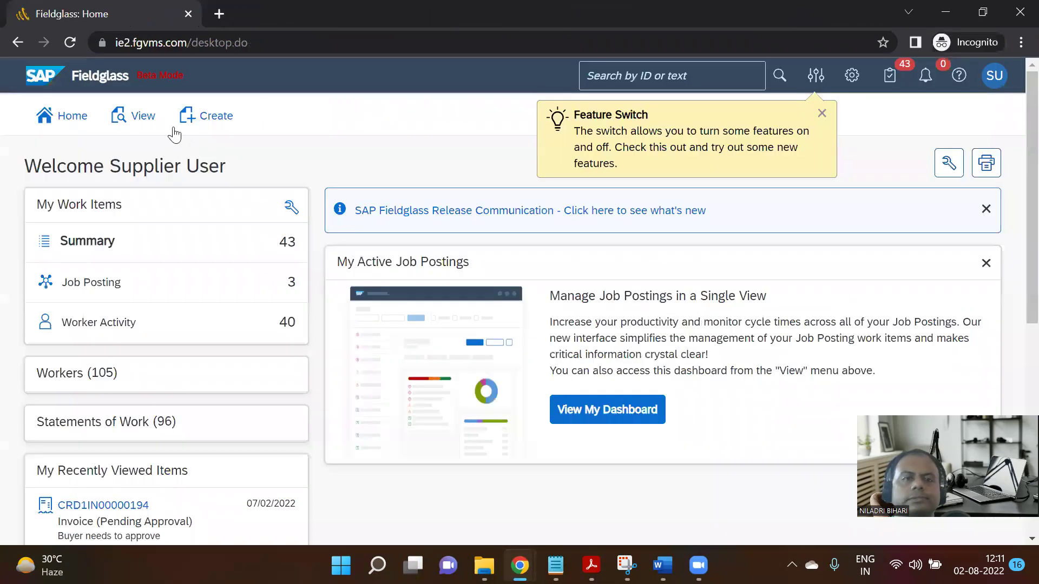
# Open My Active Job Postings and scroll through its list of postings.
pyautogui.click(144, 126)
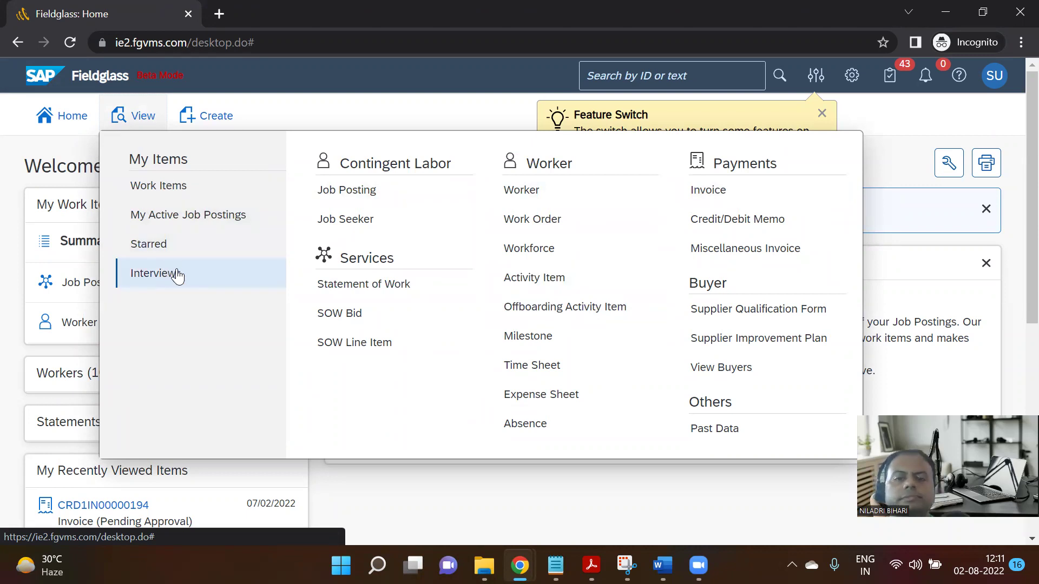
pyautogui.click(185, 218)
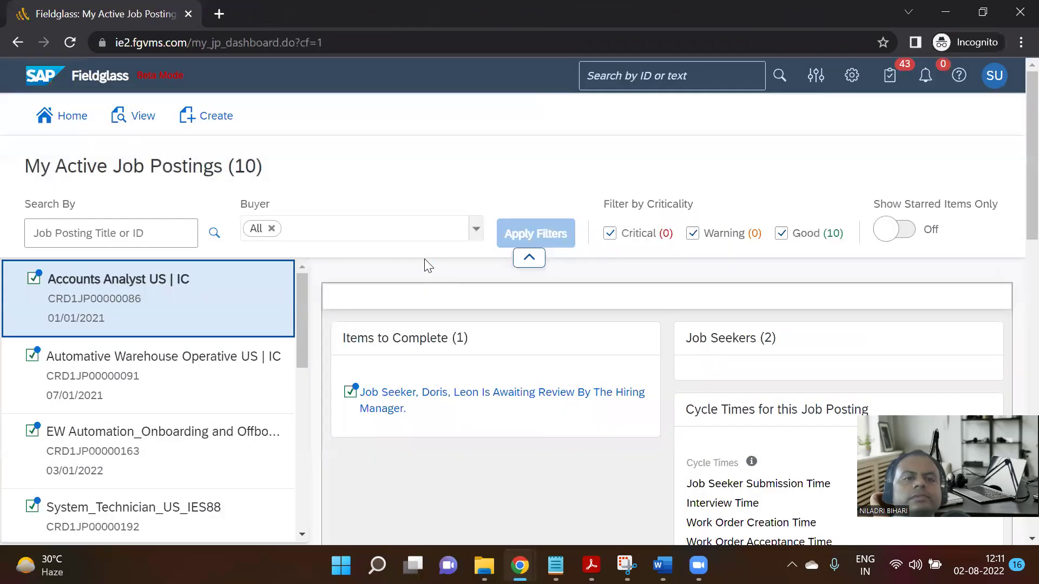
pyautogui.scroll(-1, 425, 260)
pyautogui.scroll(-2, 425, 260)
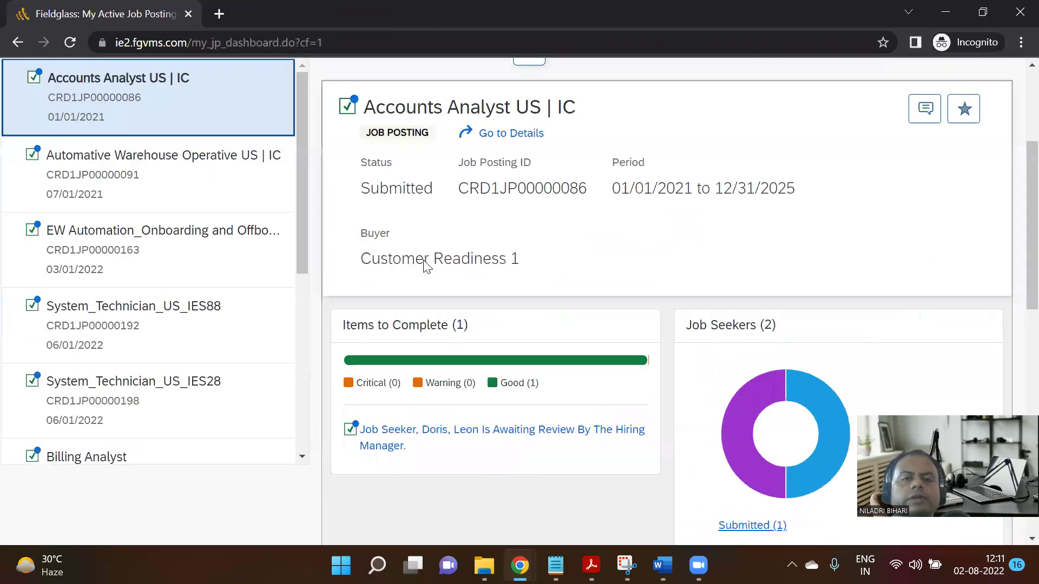
pyautogui.scroll(-1, 426, 266)
pyautogui.scroll(-3, 220, 281)
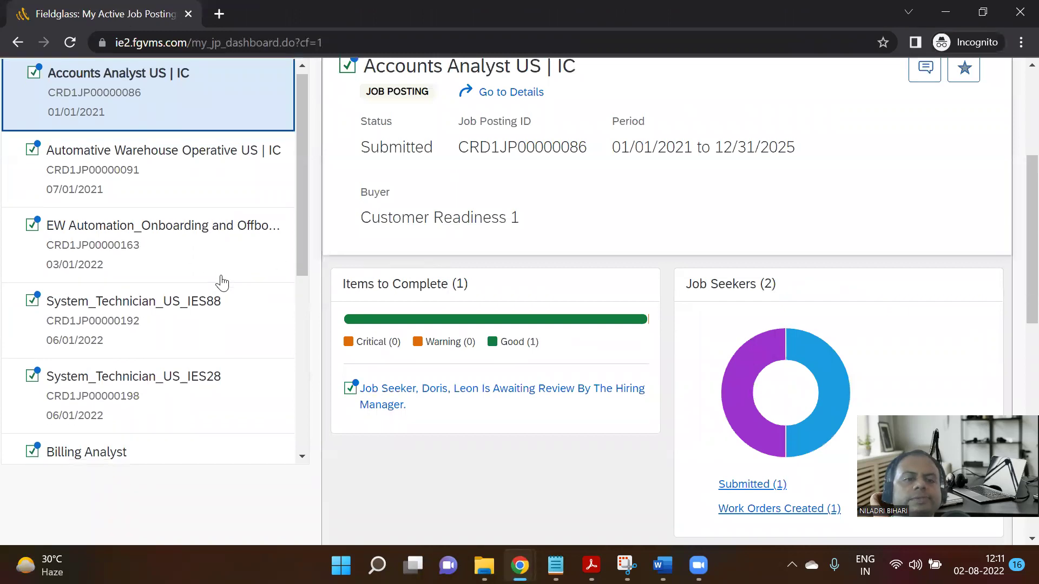
pyautogui.scroll(-2, 206, 311)
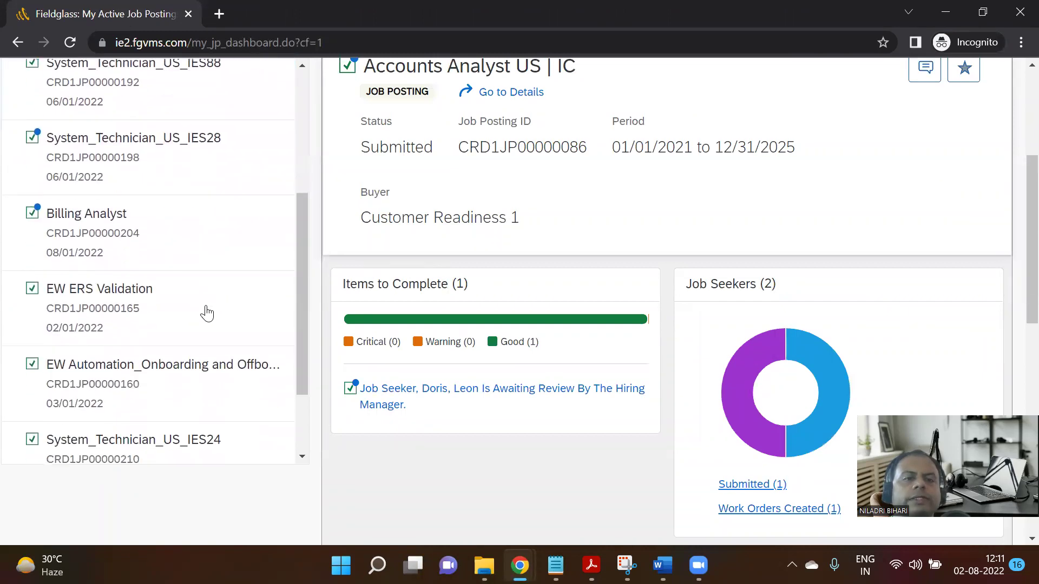
pyautogui.scroll(5, 186, 311)
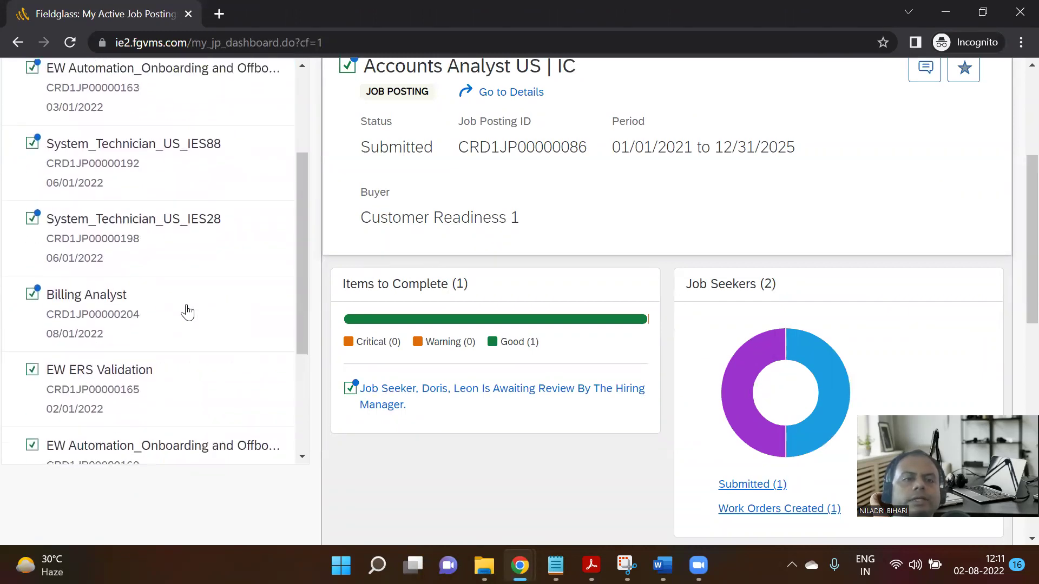
pyautogui.scroll(5, 187, 308)
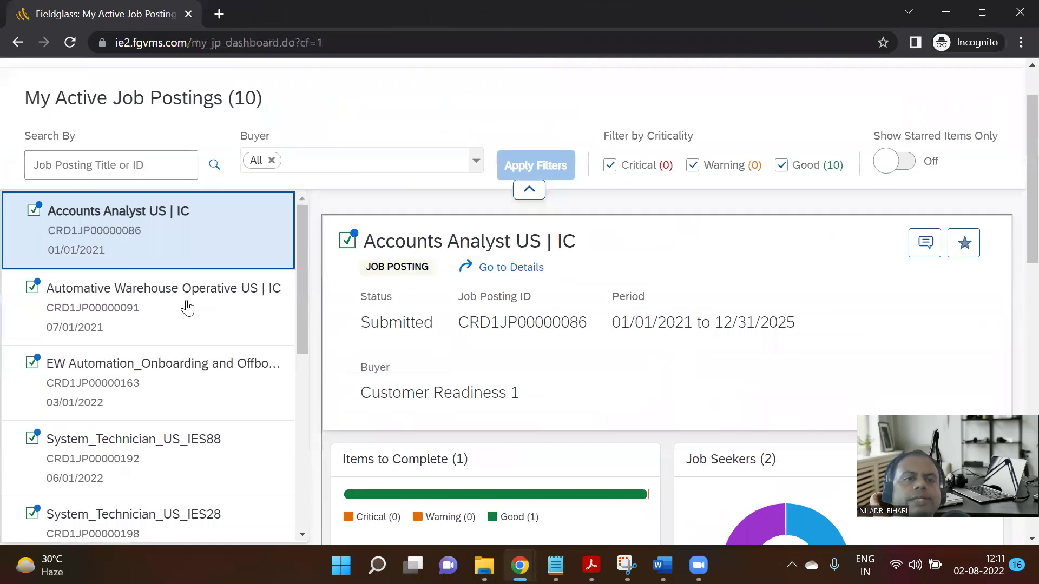
pyautogui.scroll(-5, 195, 301)
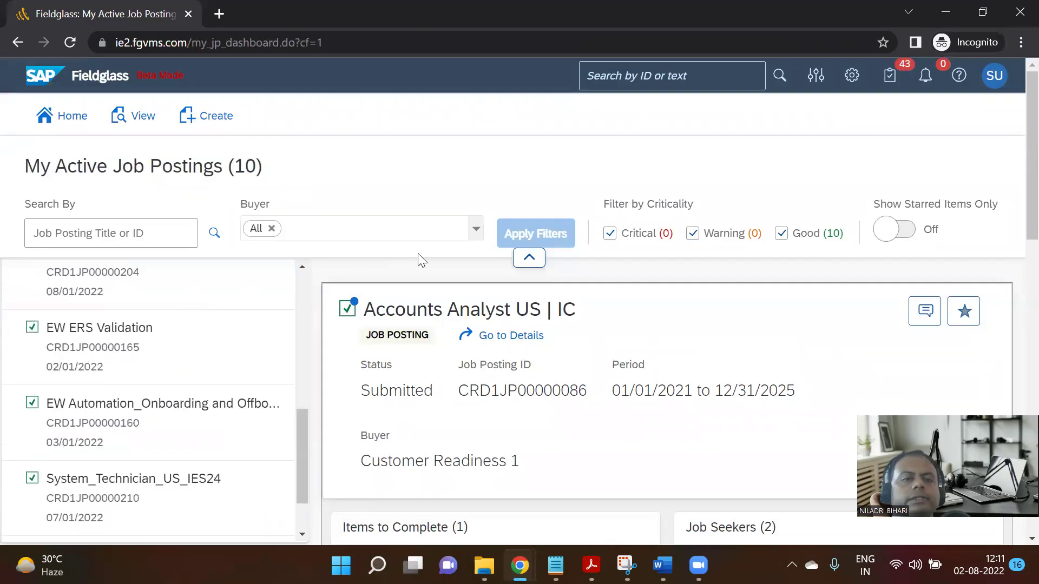
pyautogui.scroll(-6, 72, 265)
pyautogui.scroll(-1, 74, 266)
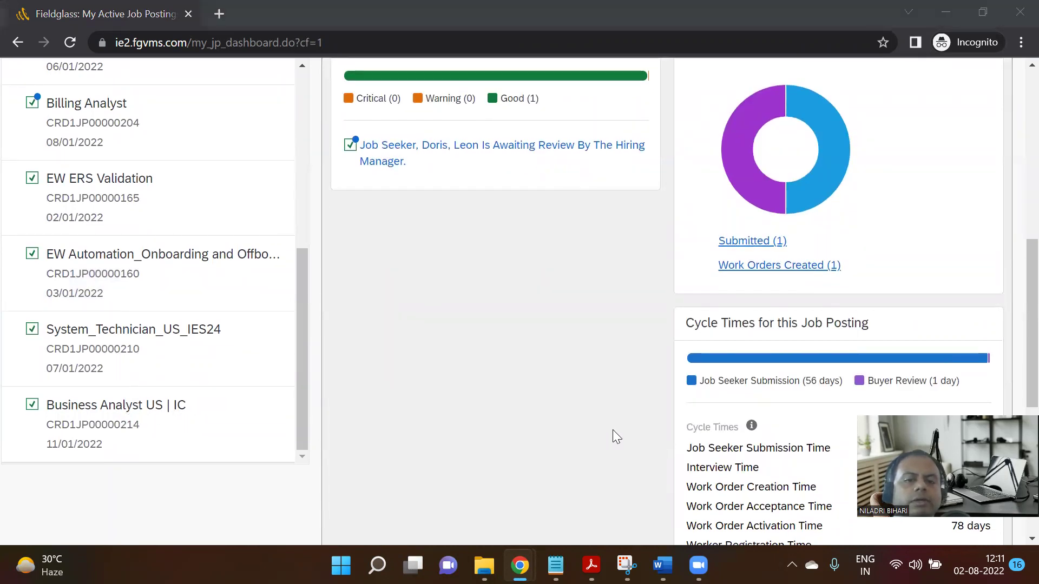
# Show the Business Analyst US | IC posting's summary and highlight its period dates.
pyautogui.click(132, 415)
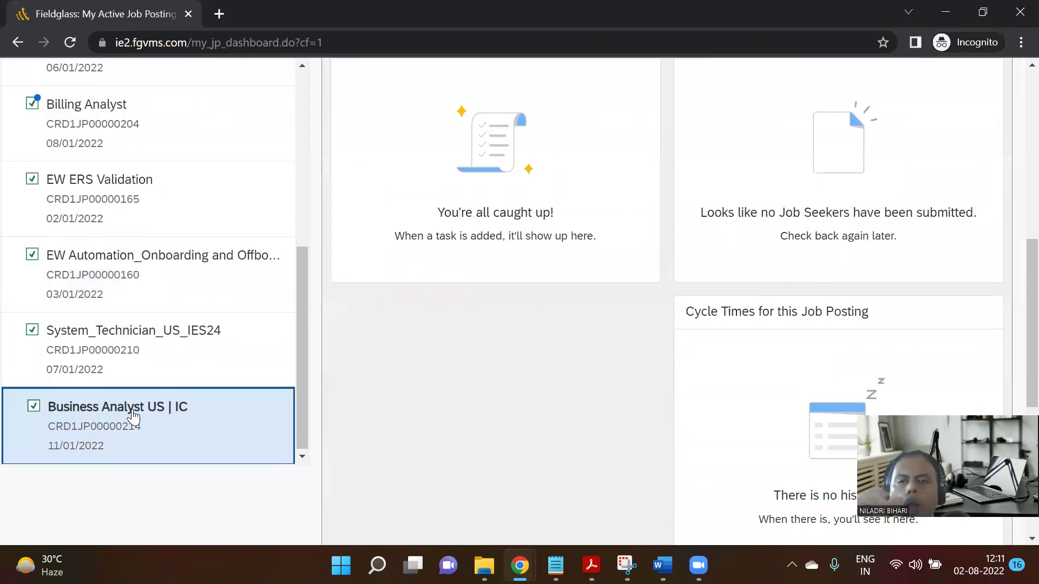
pyautogui.scroll(6, 672, 282)
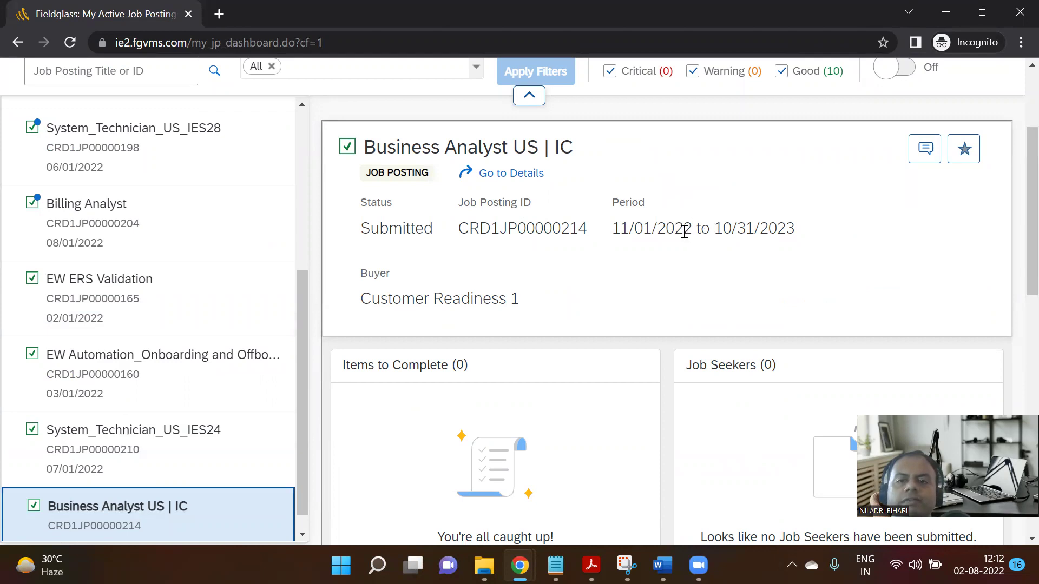
pyautogui.moveTo(684, 231); pyautogui.dragTo(610, 232)
pyautogui.moveTo(754, 232); pyautogui.dragTo(714, 232)
# Review the Business Analyst US | IC posting's Details tab, then start Submit Job Seeker.
pyautogui.click(538, 180)
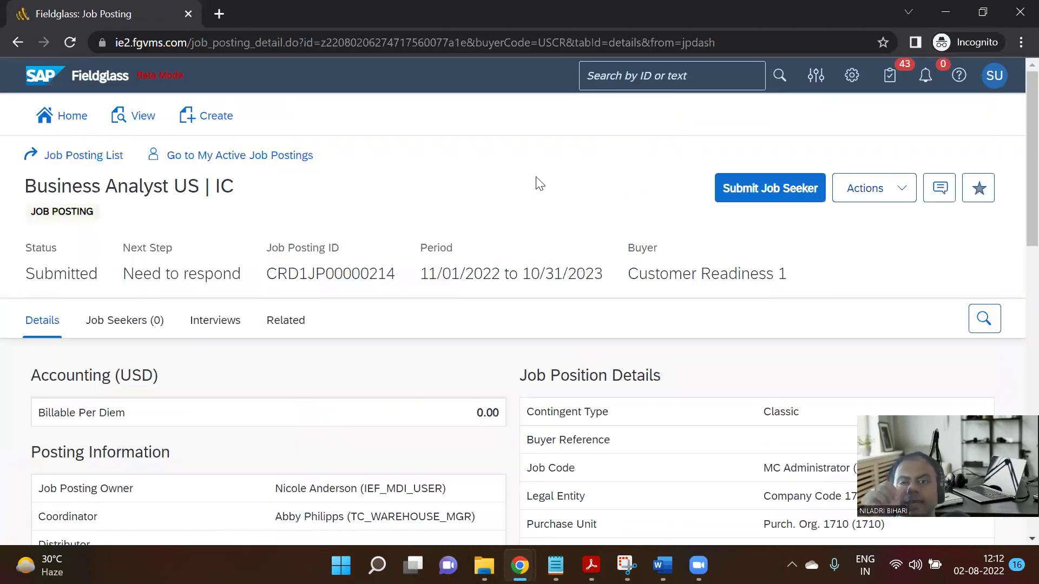
pyautogui.scroll(-3, 740, 317)
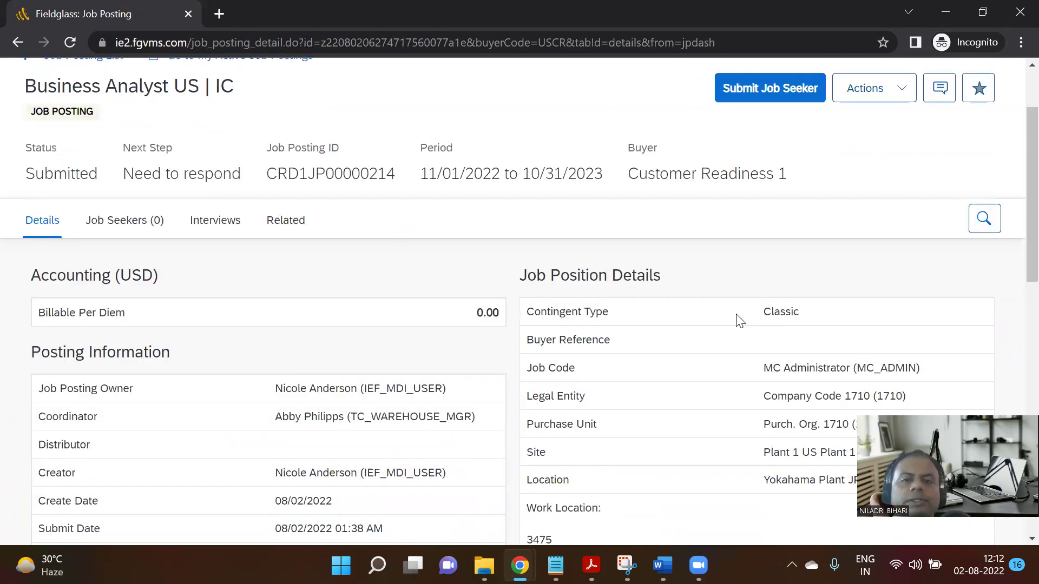
pyautogui.scroll(-5, 633, 368)
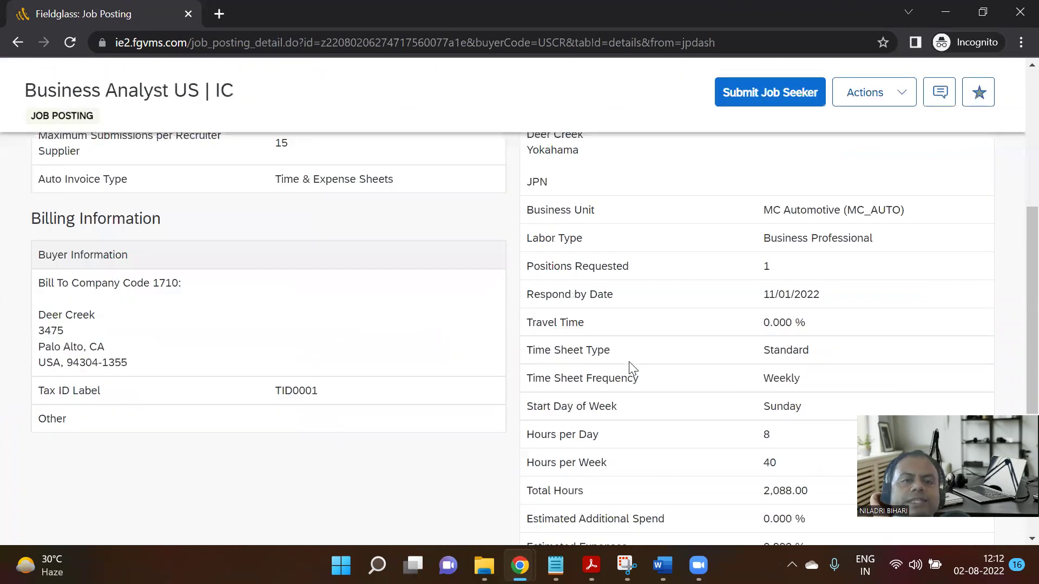
pyautogui.scroll(4, 634, 368)
pyautogui.scroll(4, 315, 267)
pyautogui.scroll(1, 314, 271)
pyautogui.scroll(-2, 313, 278)
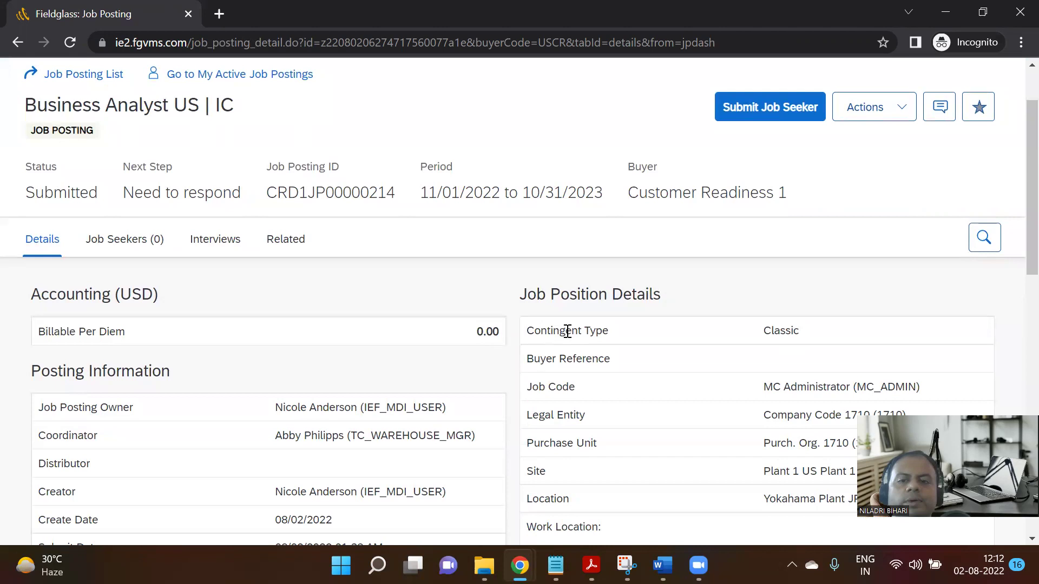
pyautogui.scroll(-3, 568, 330)
pyautogui.scroll(-4, 509, 318)
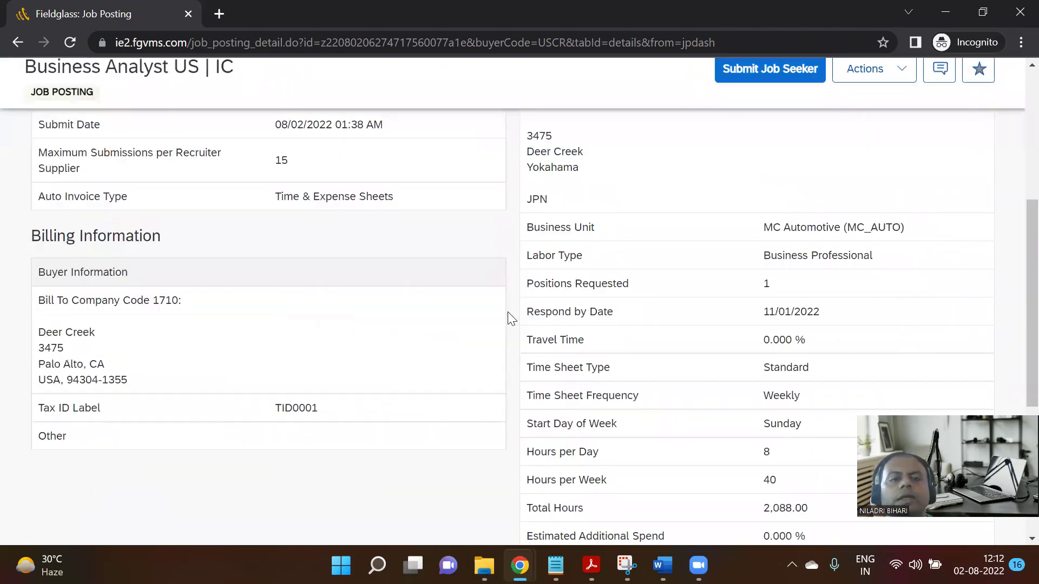
pyautogui.scroll(-5, 509, 319)
pyautogui.scroll(10, 509, 318)
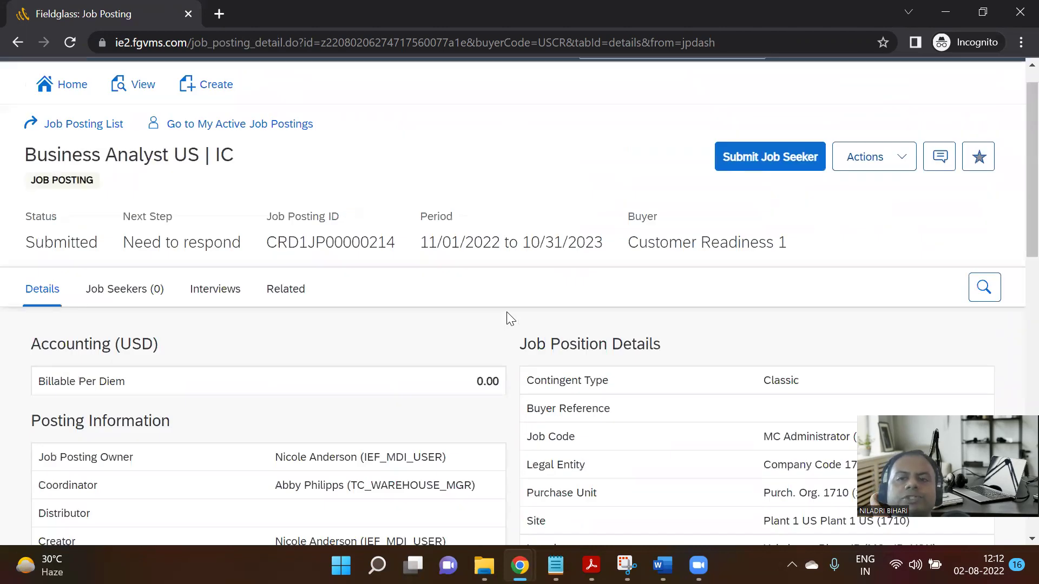
pyautogui.scroll(1, 507, 313)
pyautogui.click(777, 189)
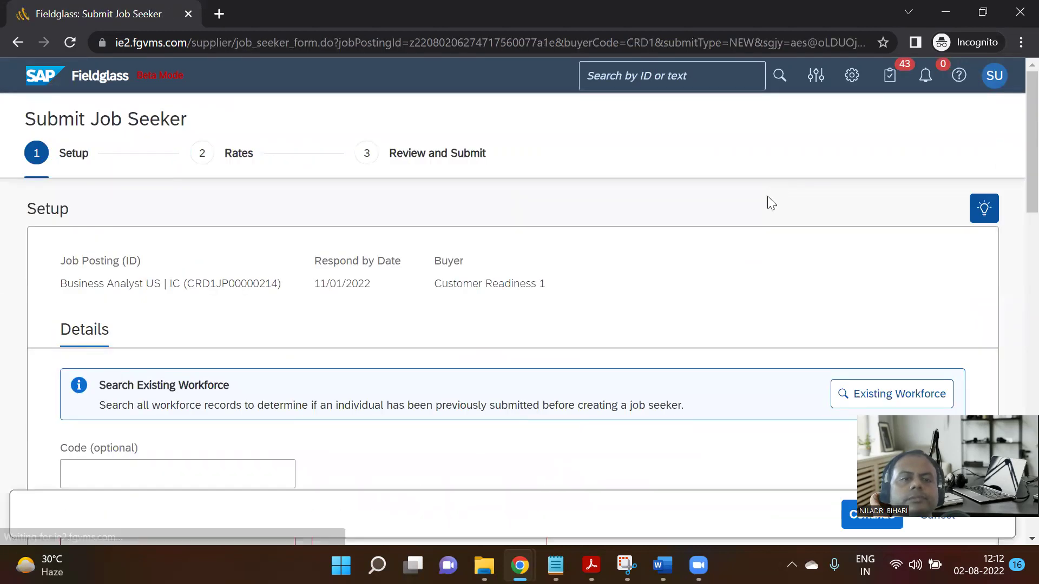
# Open Search Existing Workforce and choose Å i Lofoten, Nordland, Norway as the city.
pyautogui.scroll(-3, 418, 332)
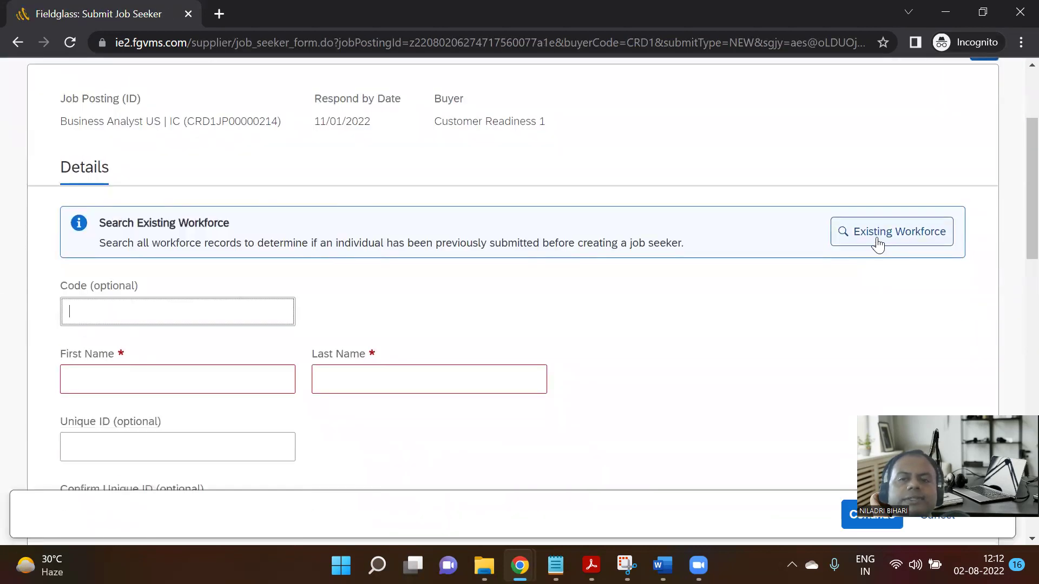
pyautogui.scroll(-10, 552, 347)
pyautogui.scroll(-8, 529, 381)
pyautogui.scroll(18, 529, 382)
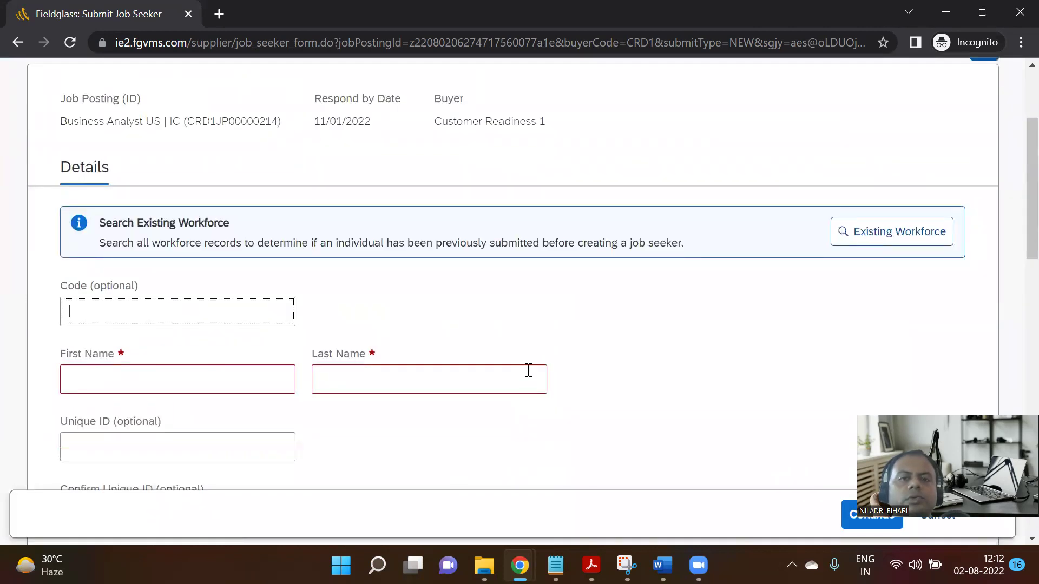
pyautogui.click(863, 236)
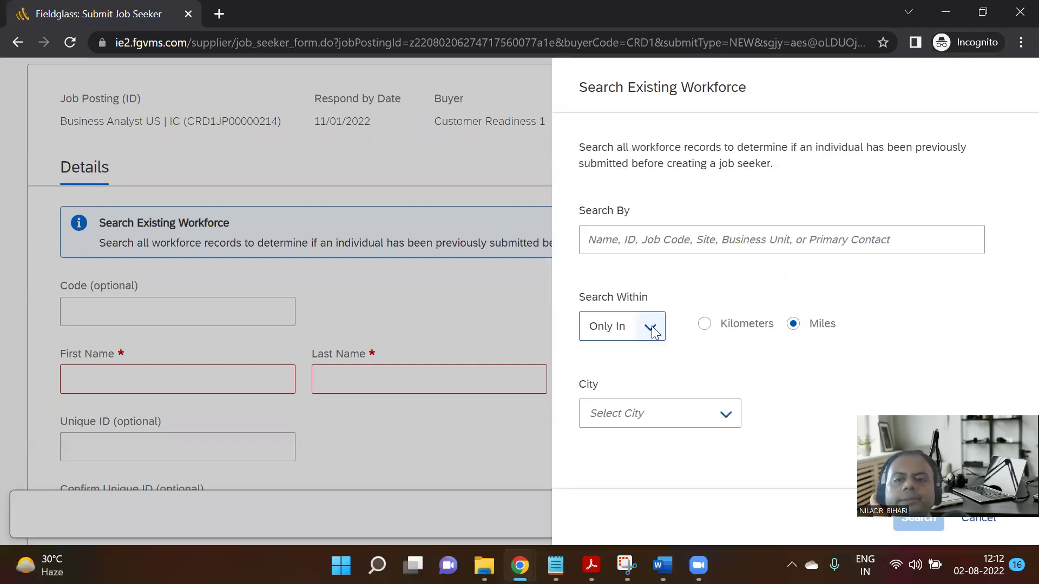
pyautogui.moveTo(939, 401); pyautogui.dragTo(248, 406)
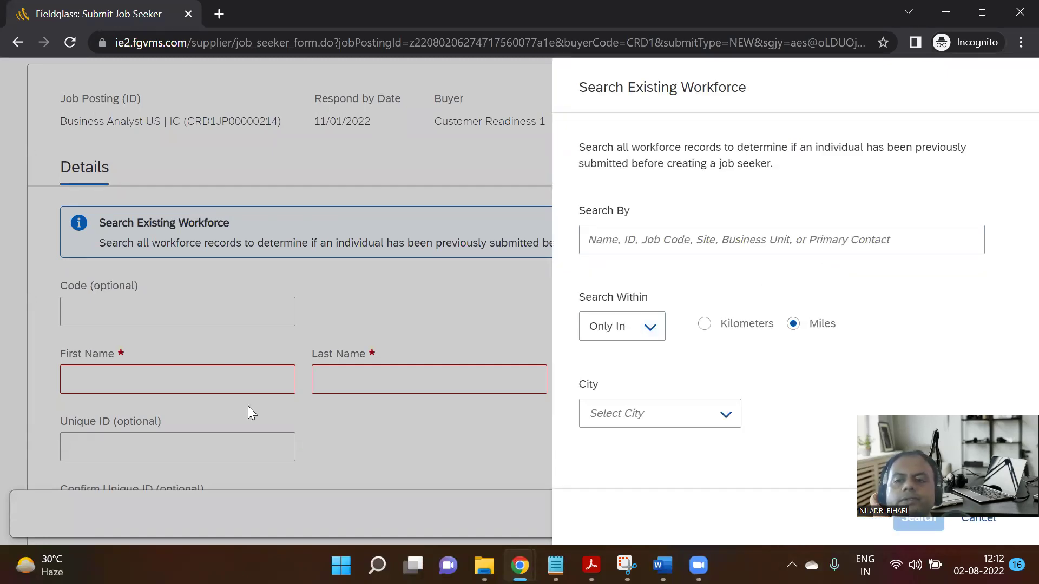
pyautogui.click(725, 414)
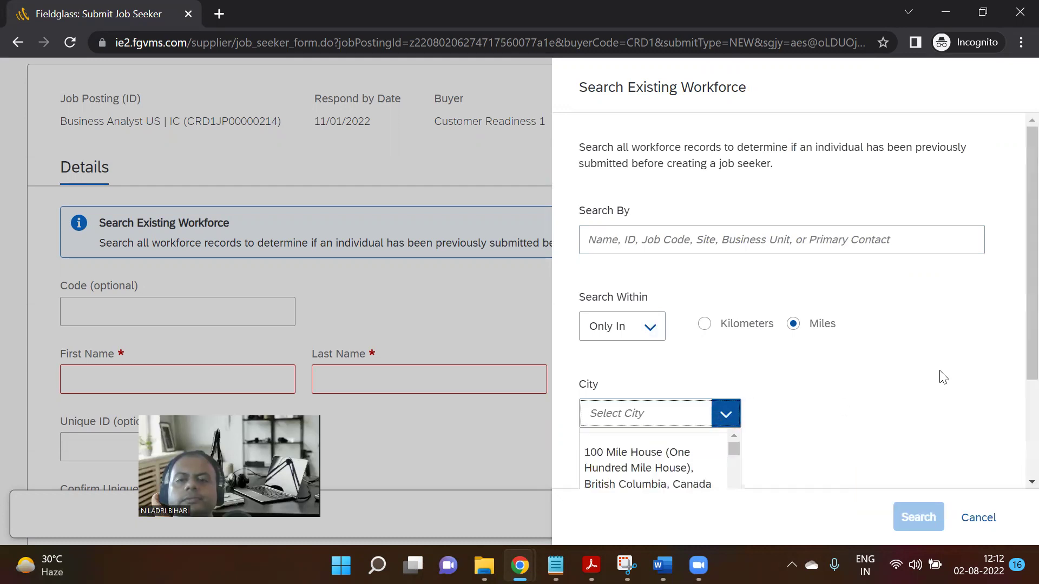
pyautogui.scroll(-3, 938, 375)
pyautogui.scroll(-3, 689, 390)
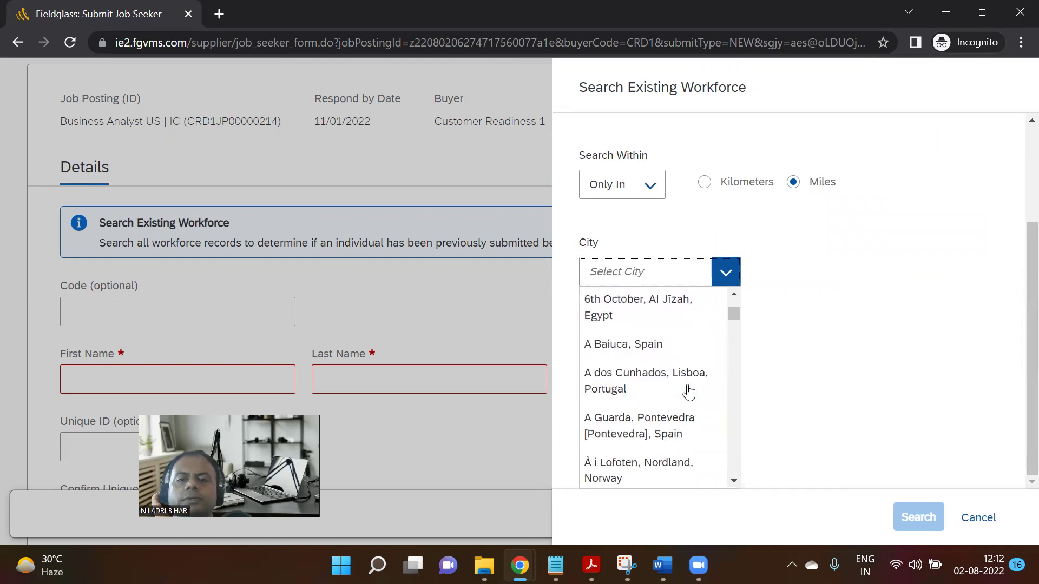
pyautogui.scroll(-2, 677, 394)
pyautogui.scroll(-2, 678, 394)
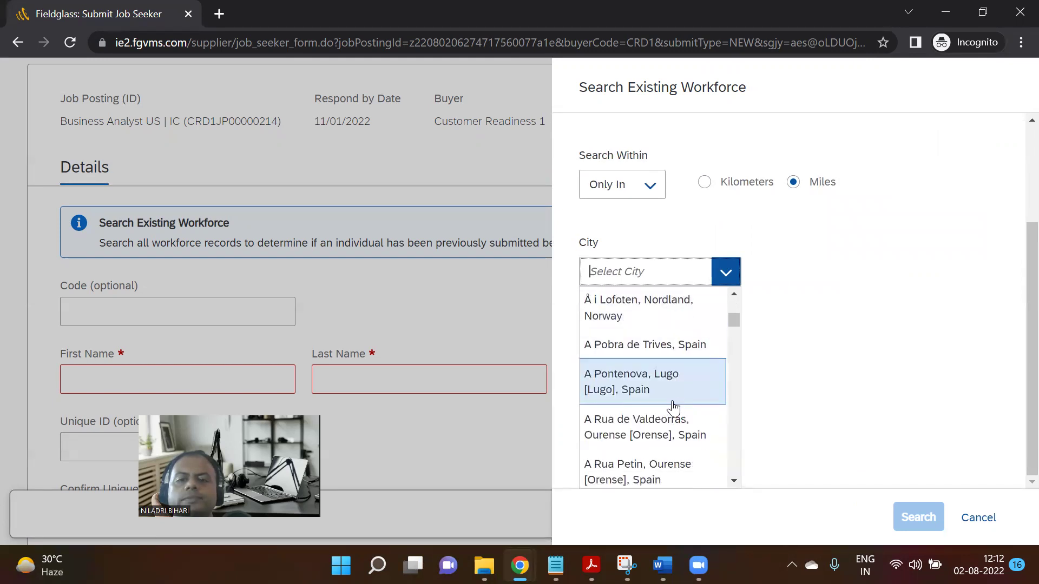
pyautogui.click(649, 323)
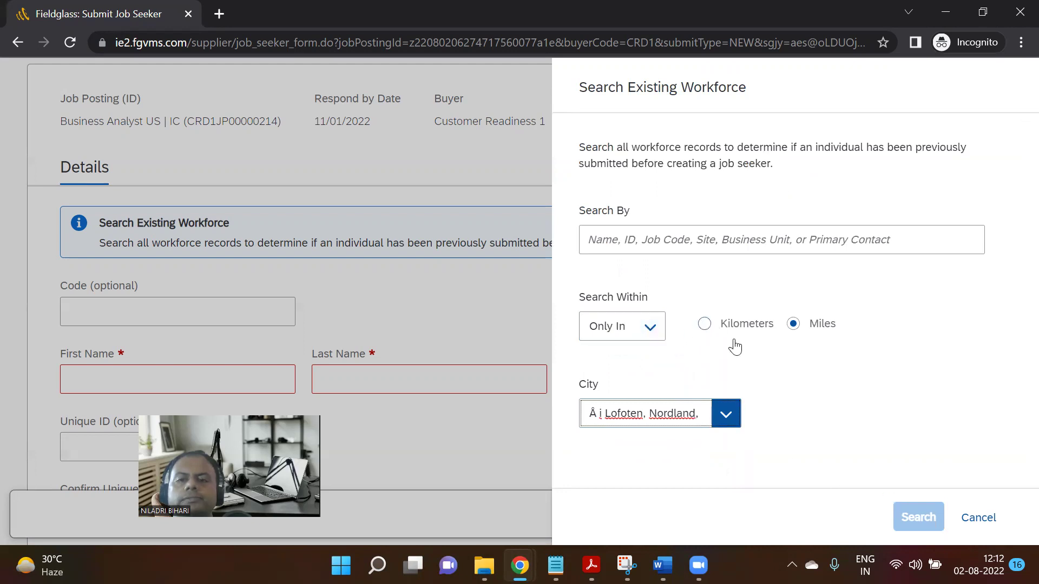
# Cancel the workforce search and go back to the Submit Job Seeker form.
pyautogui.click(725, 415)
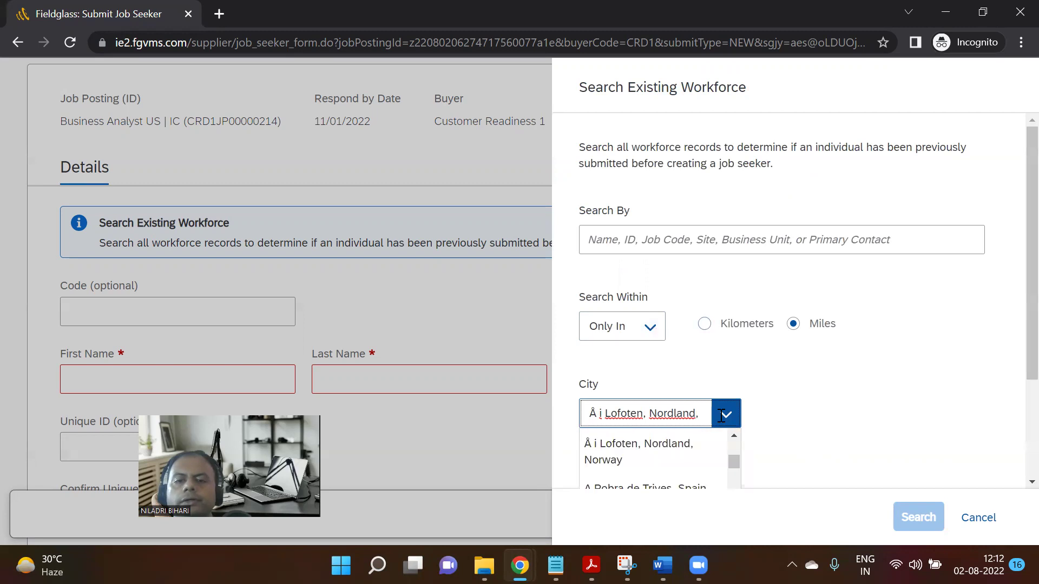
pyautogui.click(1014, 325)
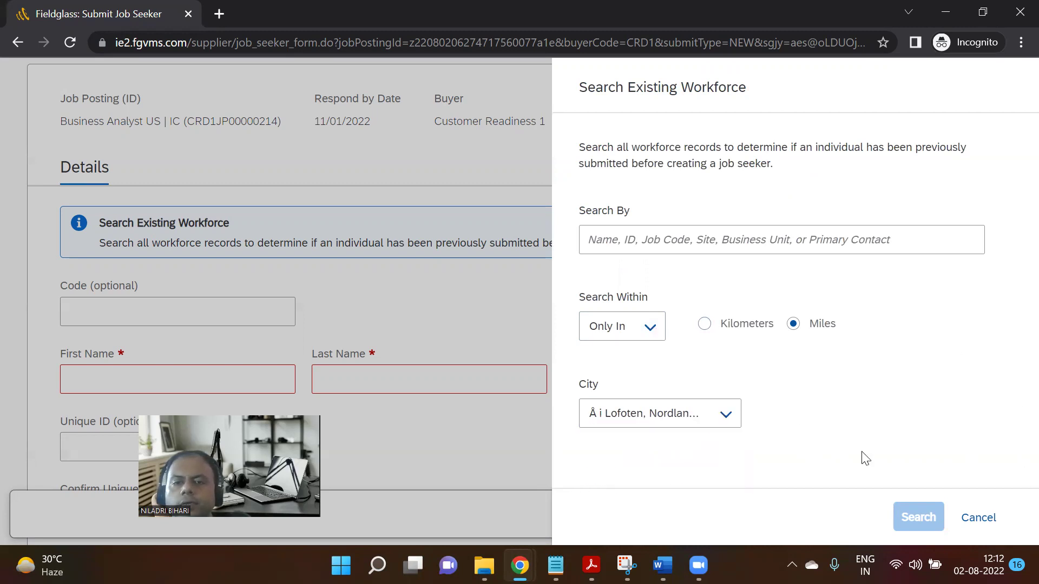
pyautogui.click(717, 414)
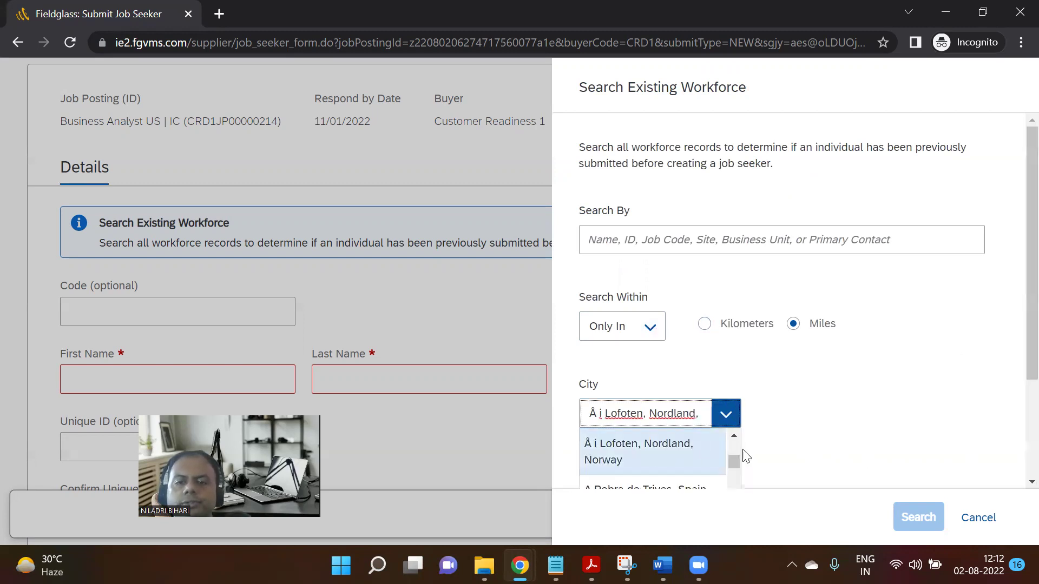
pyautogui.click(977, 519)
pyautogui.scroll(-1, 833, 324)
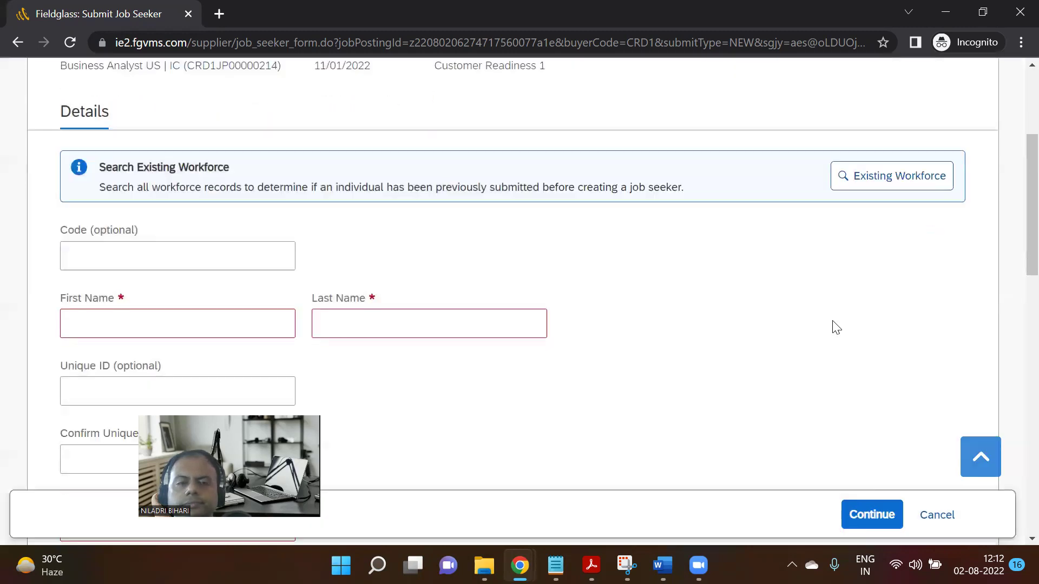
pyautogui.scroll(-1, 679, 332)
pyautogui.scroll(6, 784, 347)
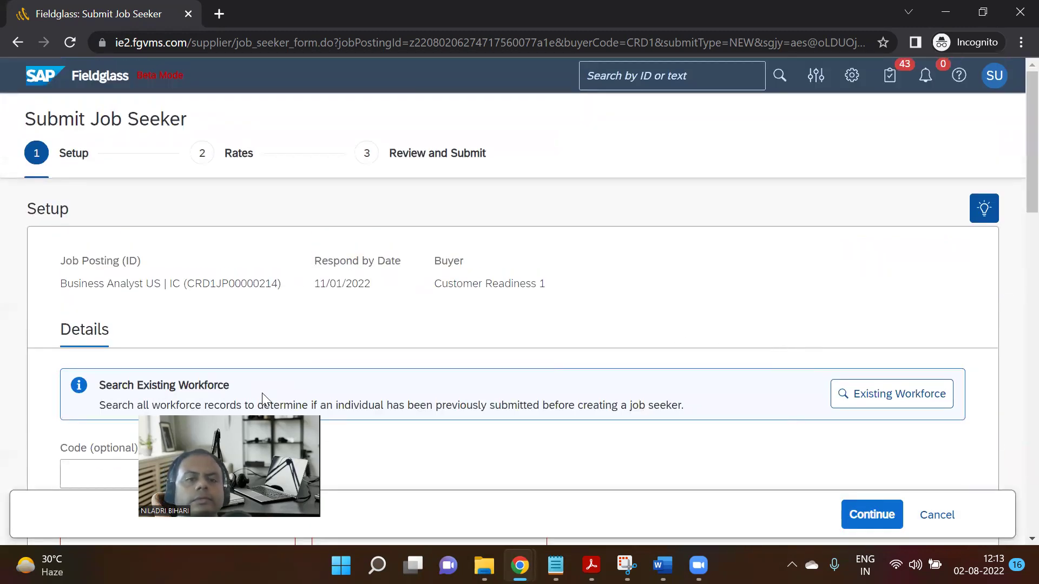
# Search the existing workforce for 'arohan', which returns no results.
pyautogui.click(888, 395)
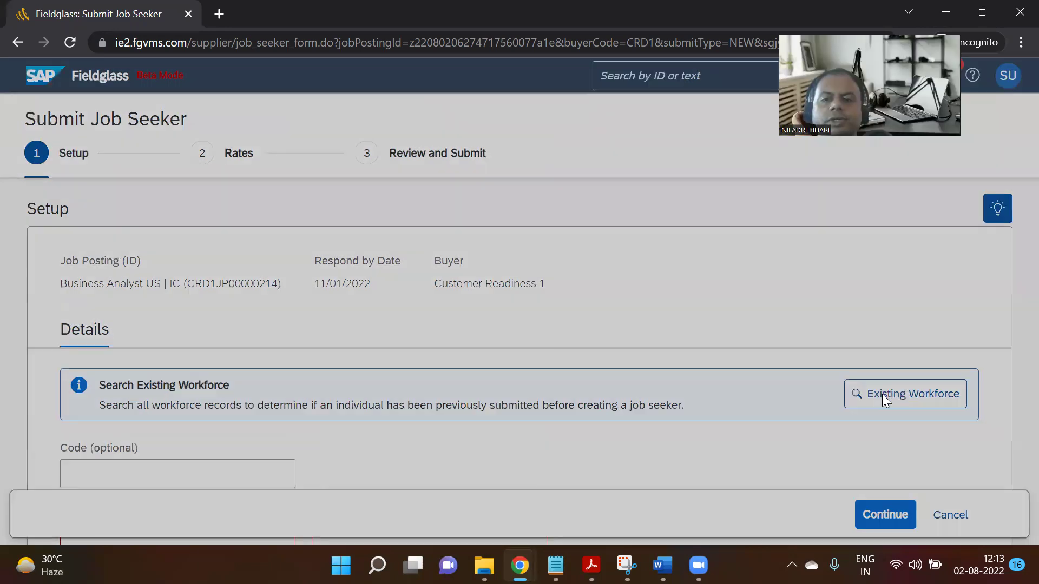
pyautogui.click(640, 246)
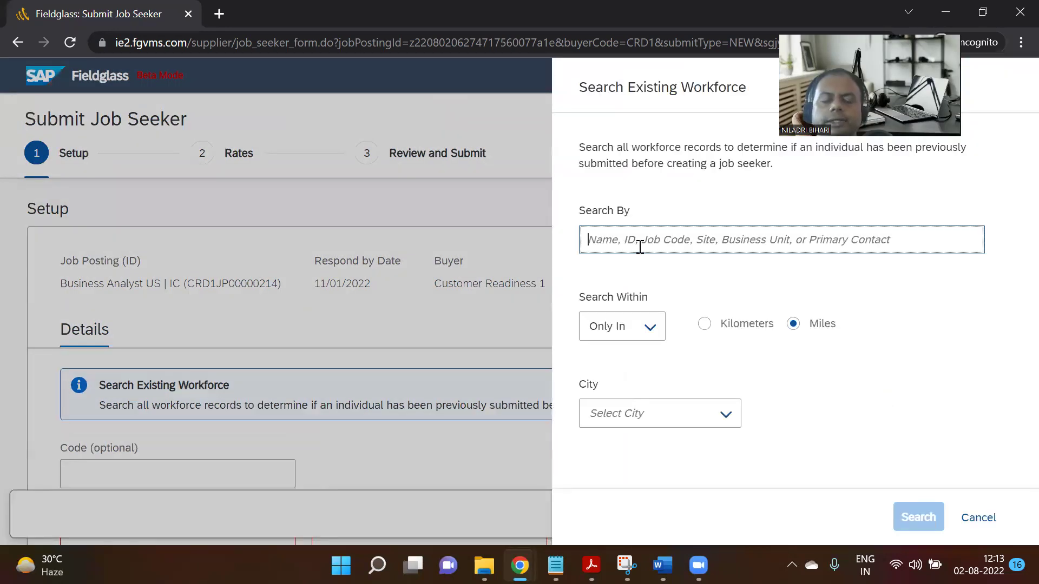
pyautogui.write('arohan')
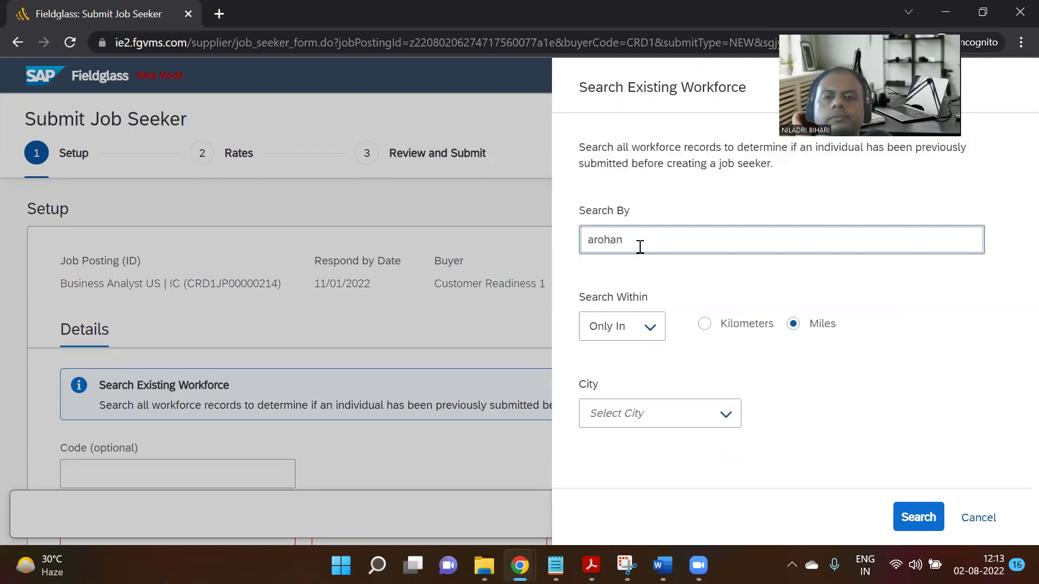
pyautogui.press('Return')
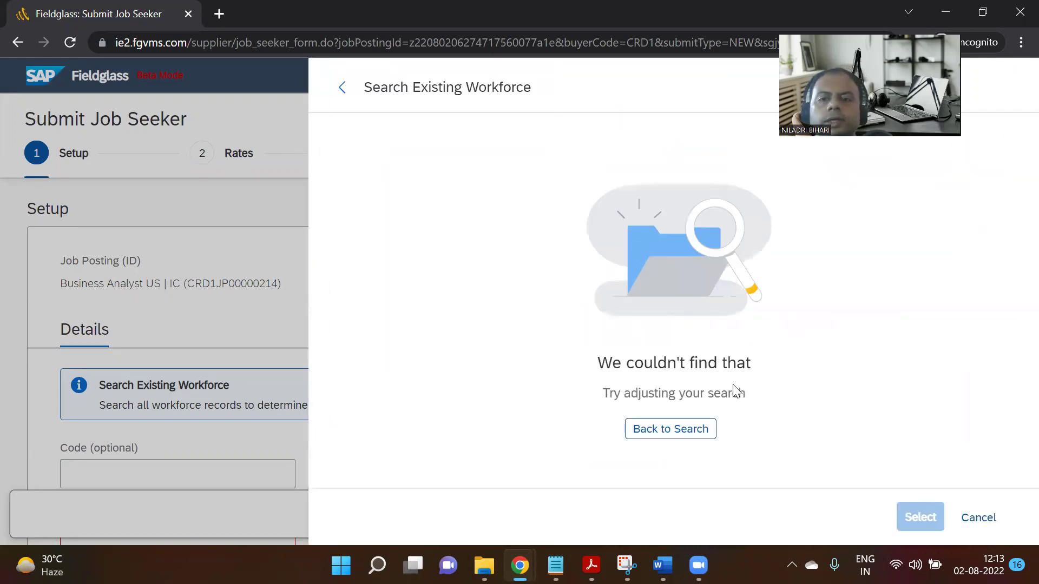
pyautogui.click(673, 429)
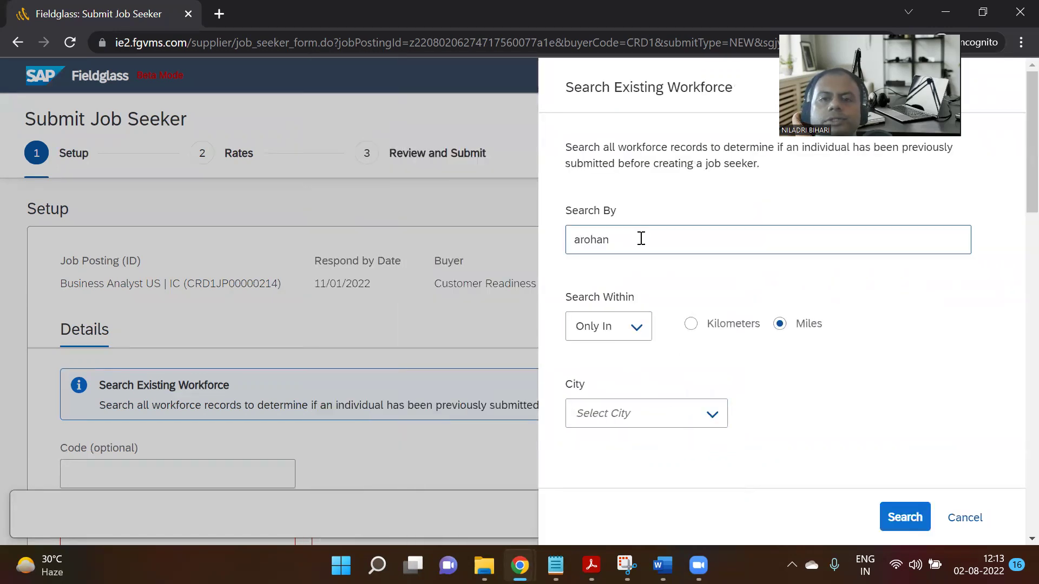
# Replace the search term with 'finance' and search again, still finding no match.
pyautogui.hotkey('ctrl', 'a')
pyautogui.press('BackSpace')
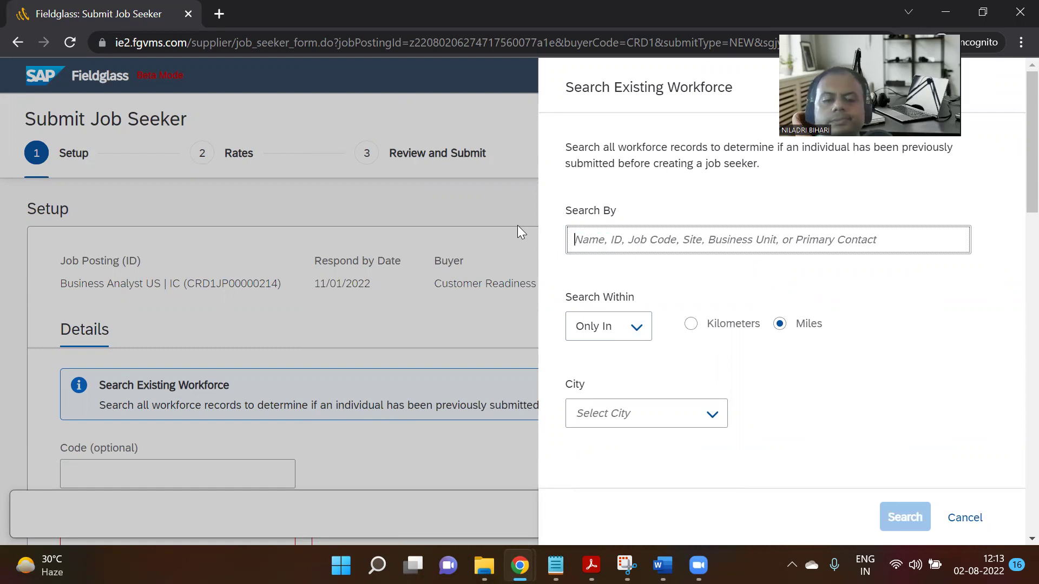
pyautogui.write('finance')
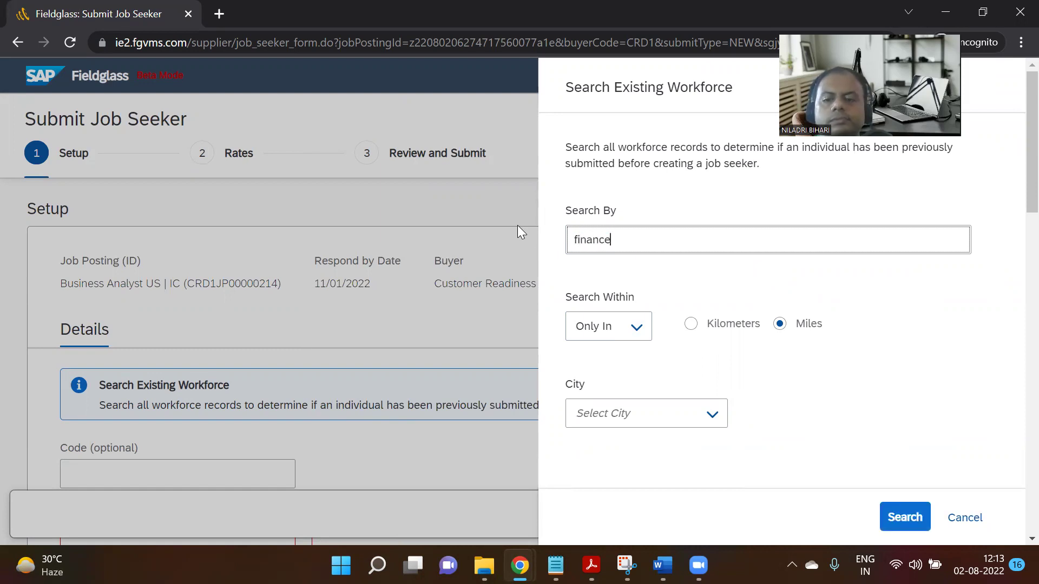
pyautogui.press('Return')
pyautogui.click(670, 428)
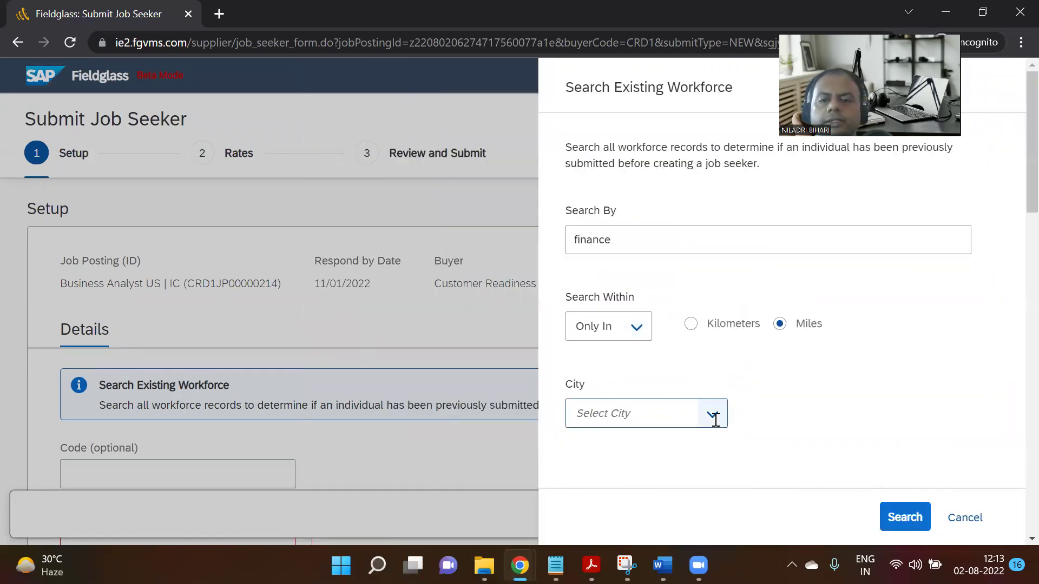
# Abandon the workforce search and scroll down to the job seeker's name fields.
pyautogui.click(714, 415)
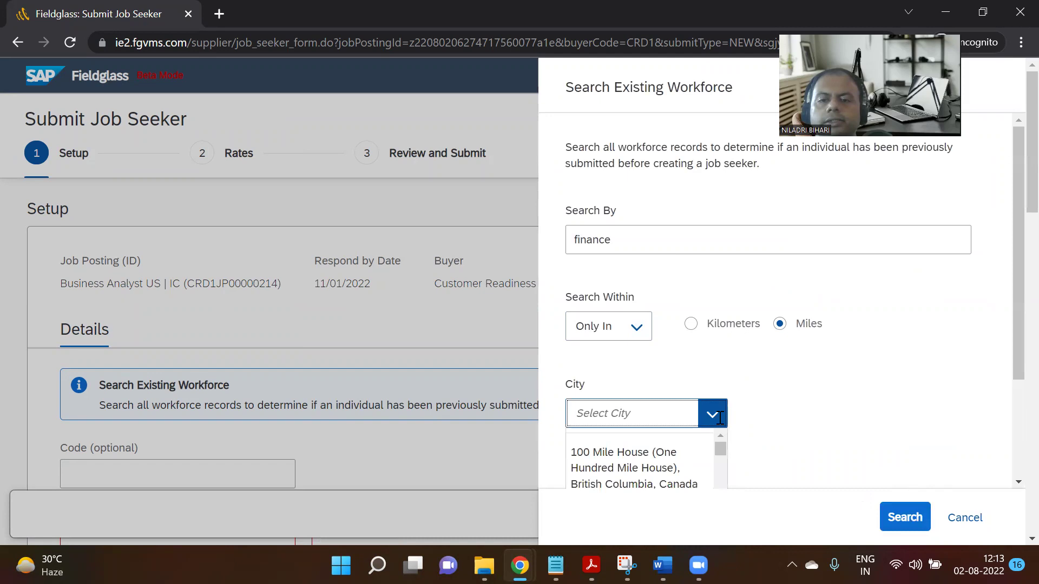
pyautogui.scroll(-3, 928, 320)
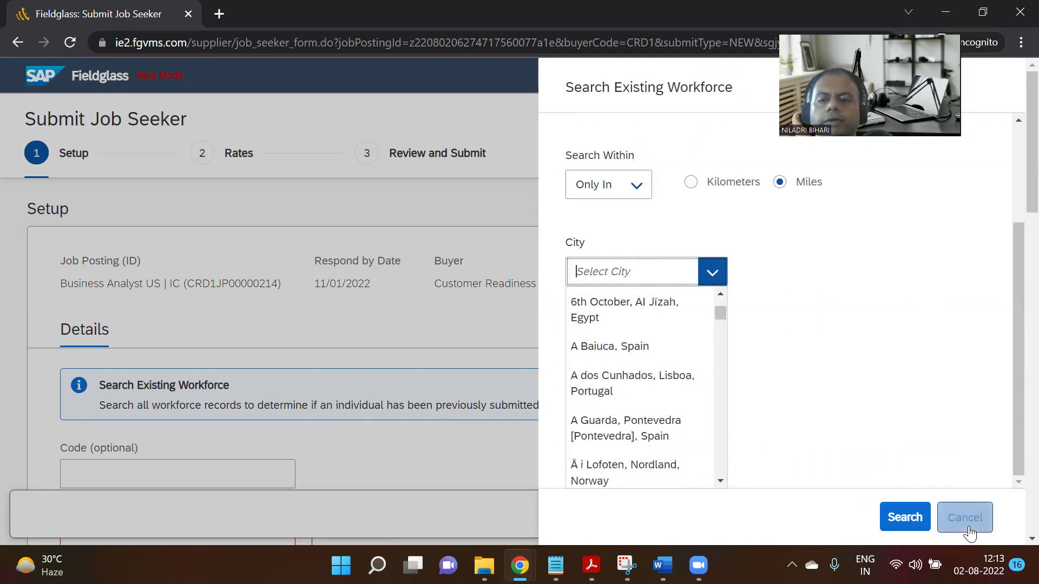
pyautogui.click(965, 518)
pyautogui.scroll(-3, 614, 366)
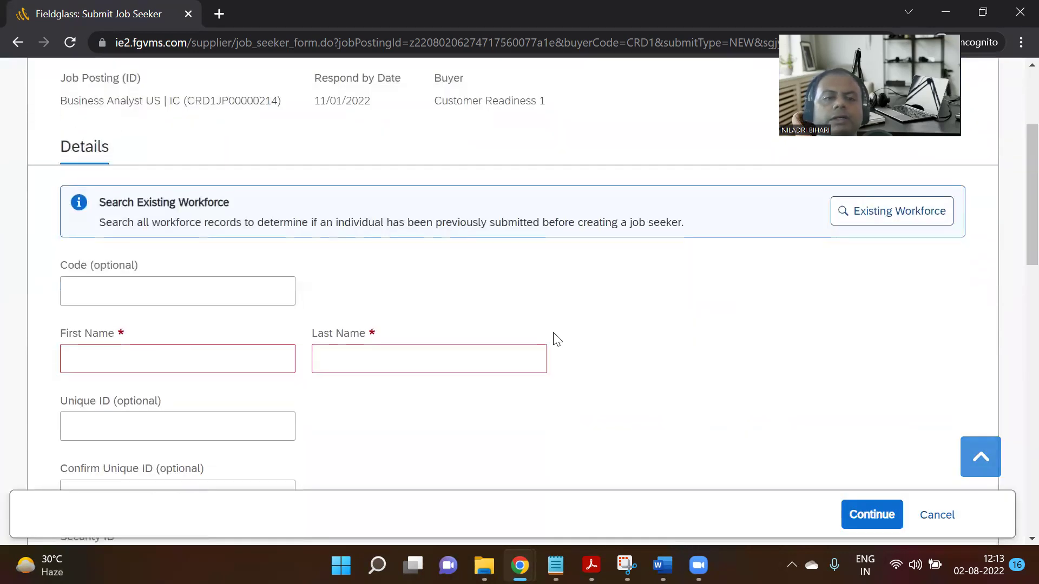
pyautogui.scroll(-1, 558, 340)
# Enter 0 as the job seeker's code, then fill in the first and last name.
pyautogui.click(124, 228)
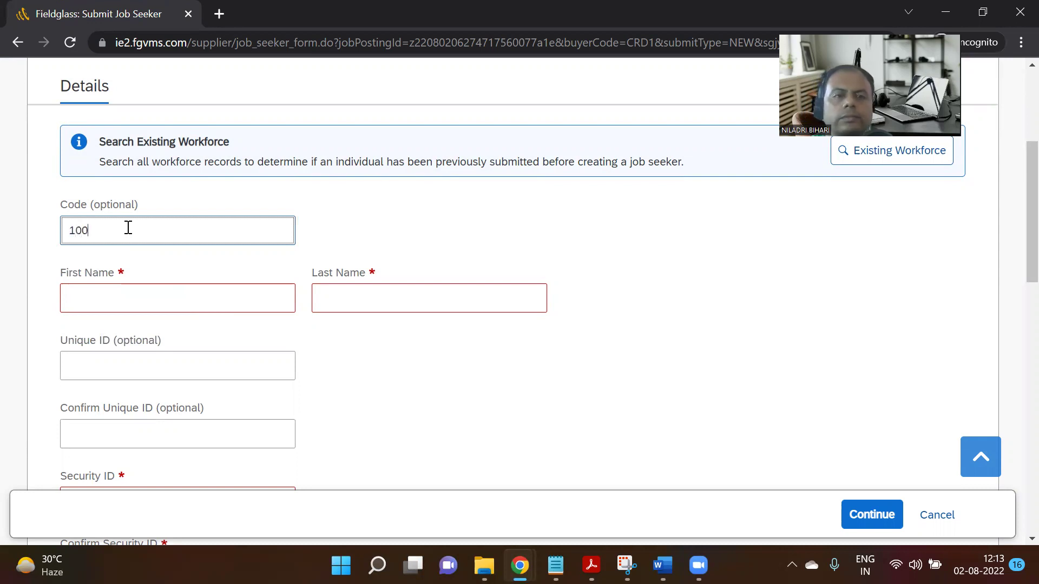
pyautogui.write('01951')
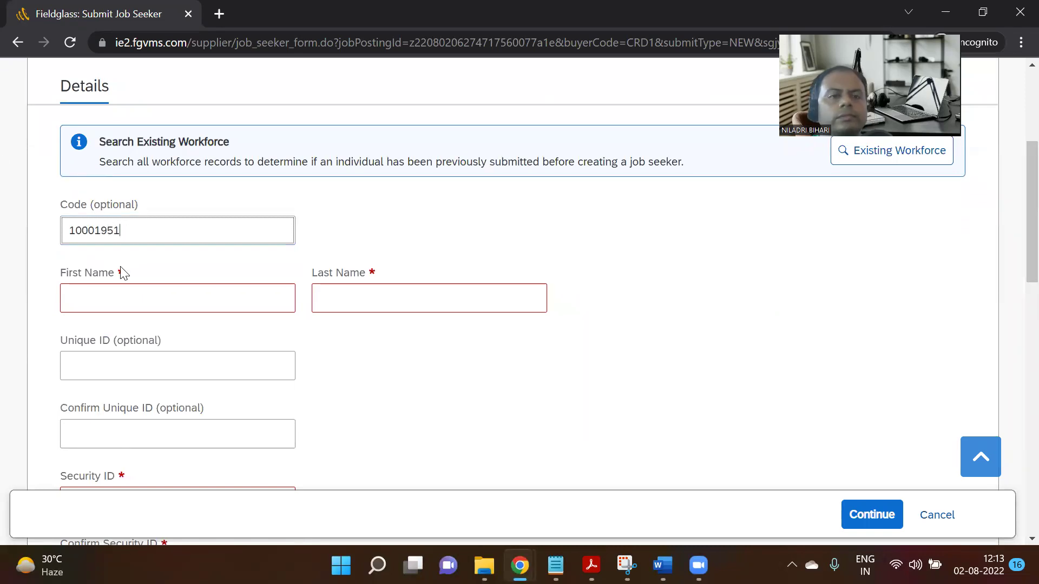
pyautogui.click(113, 298)
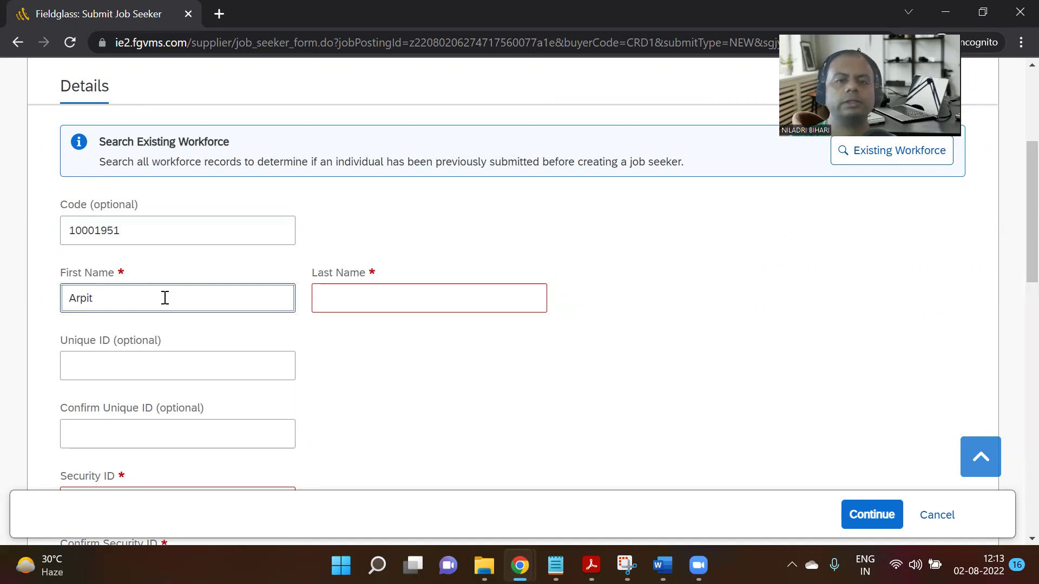
pyautogui.click(350, 305)
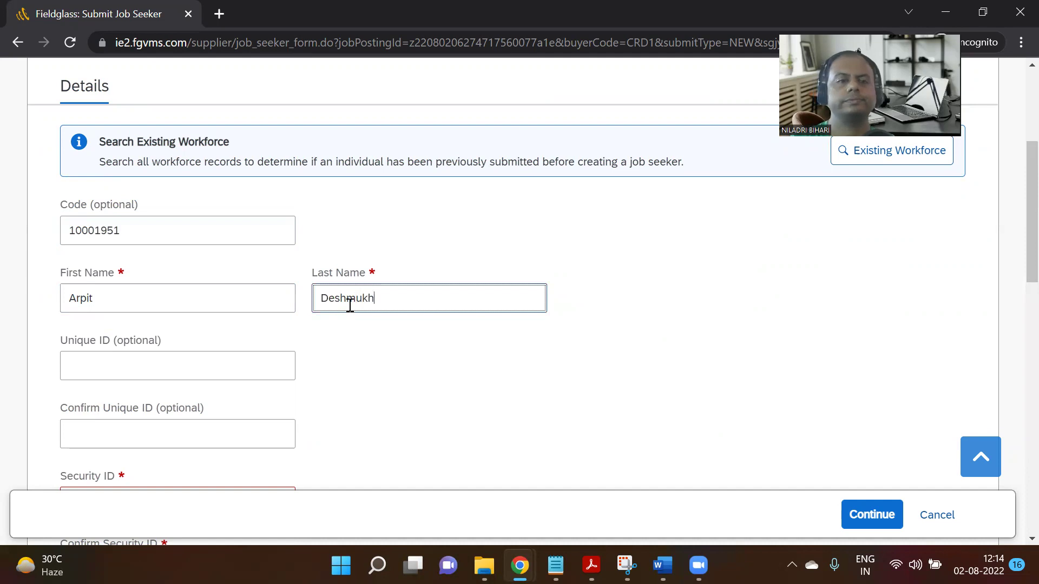
# Enter the job seeker's unique ID in both Unique ID and Confirm Unique ID fields.
pyautogui.scroll(-1, 128, 311)
pyautogui.click(125, 282)
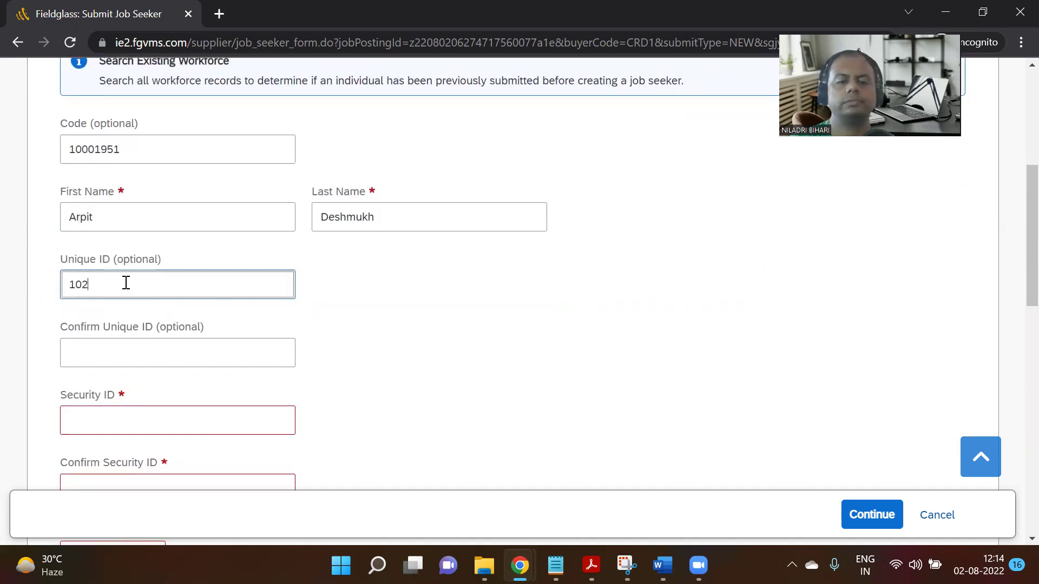
pyautogui.scroll(-3, 130, 266)
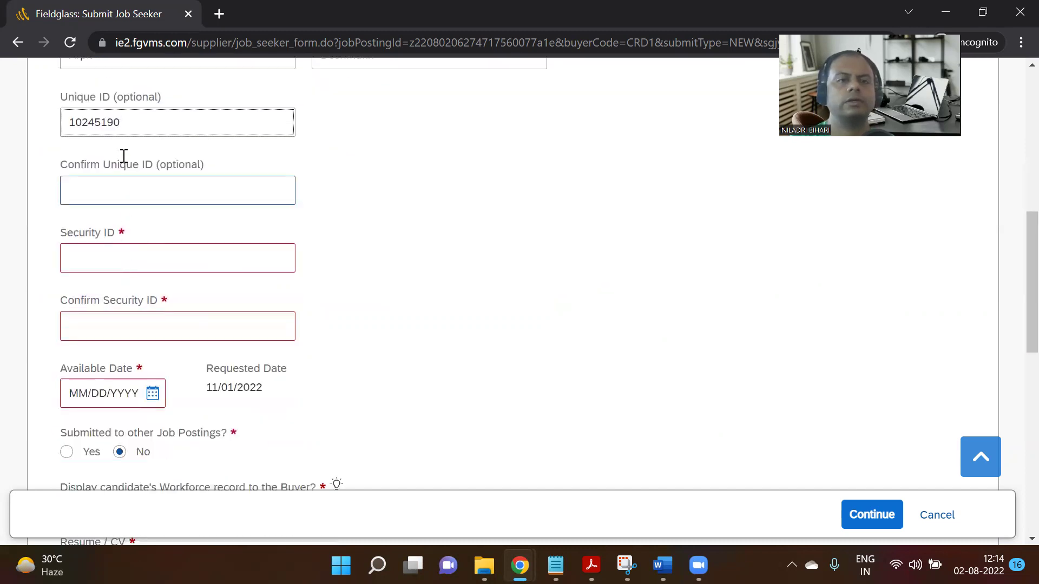
pyautogui.click(95, 192)
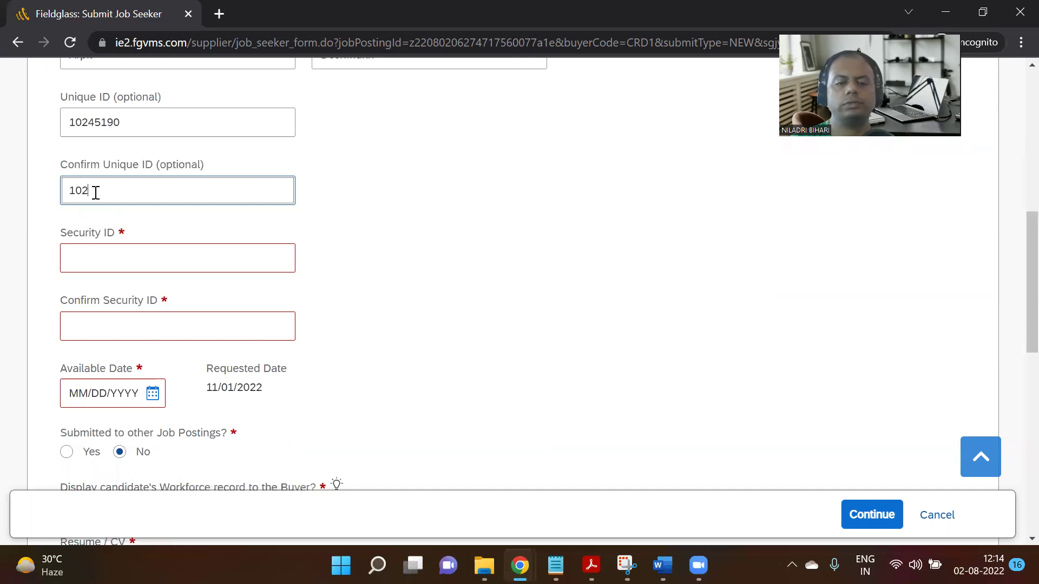
pyautogui.write('10245190')
pyautogui.click(107, 261)
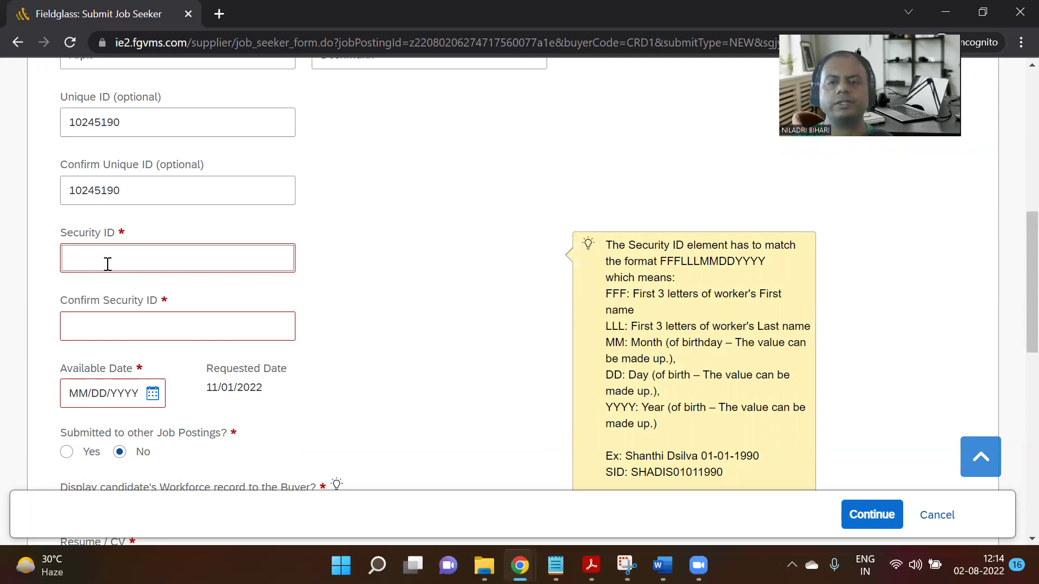
# Enter the FFFLLLMMDDYYYY security ID in capitals, then repeat it in Confirm Security ID.
pyautogui.scroll(2, 108, 266)
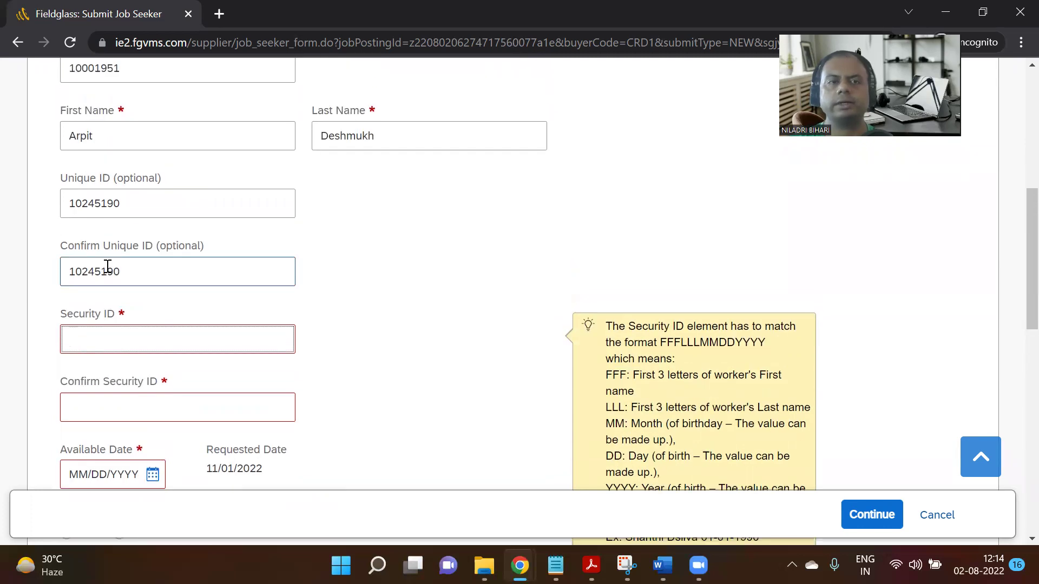
pyautogui.press('BackSpace')
pyautogui.press('BackSpace')
pyautogui.press('BackSpace')
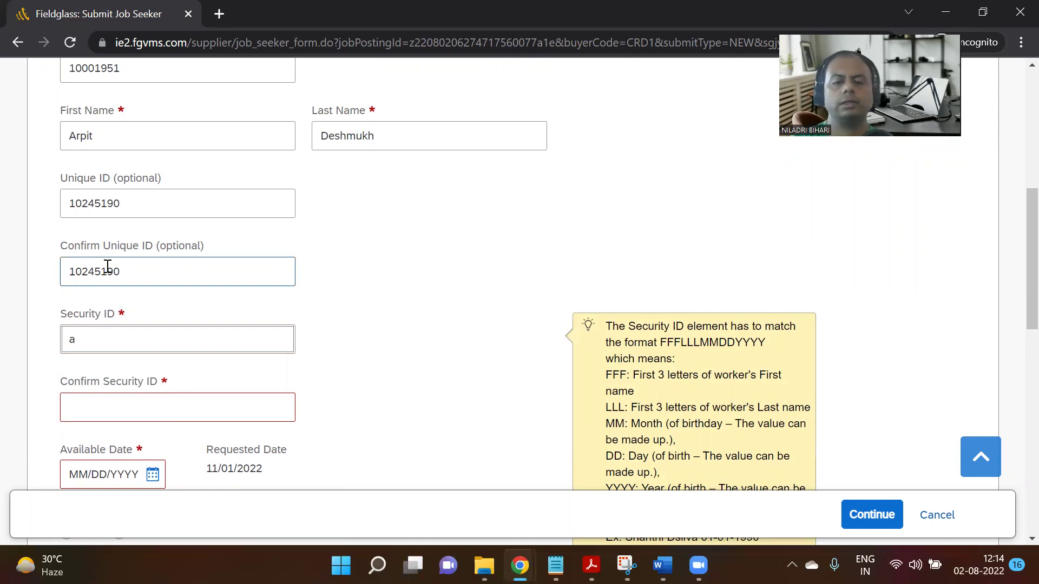
pyautogui.press('BackSpace')
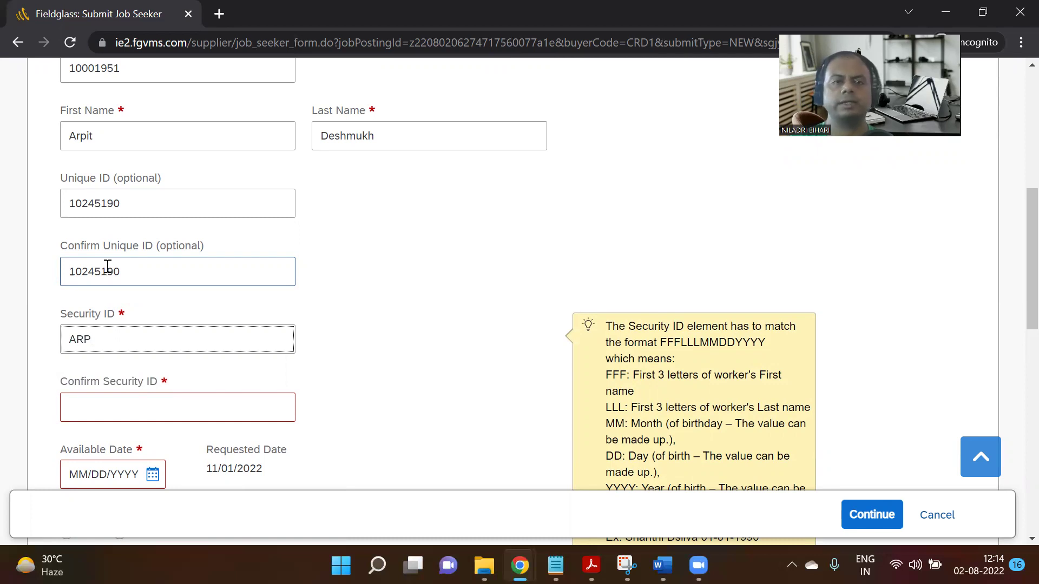
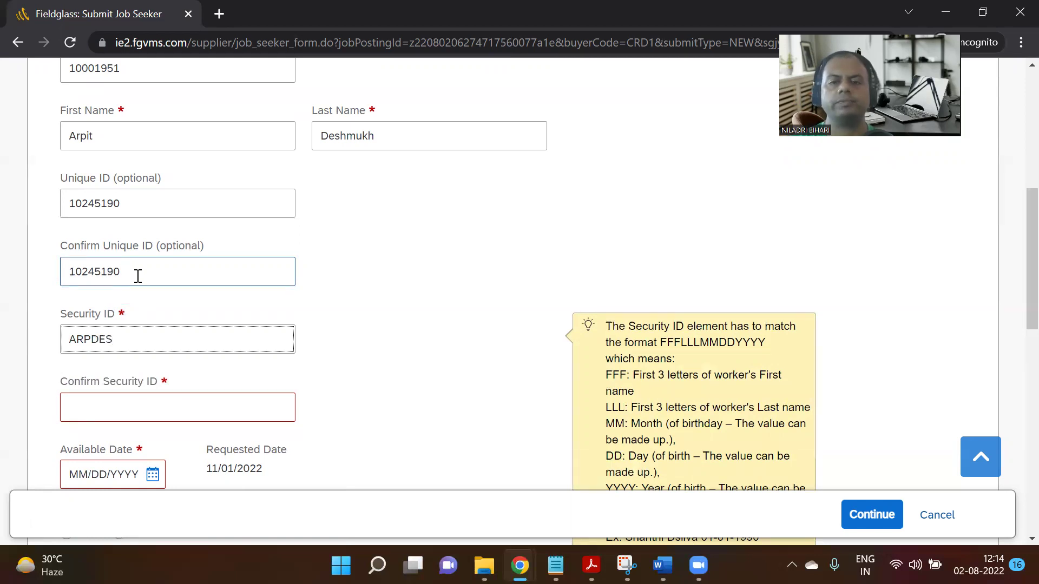
pyautogui.scroll(-1, 138, 276)
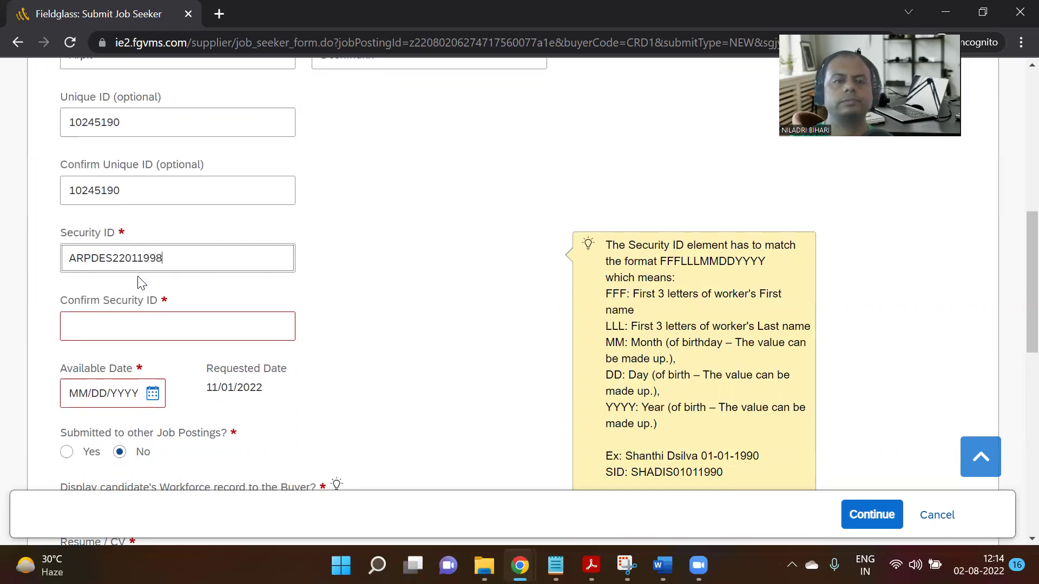
pyautogui.click(116, 332)
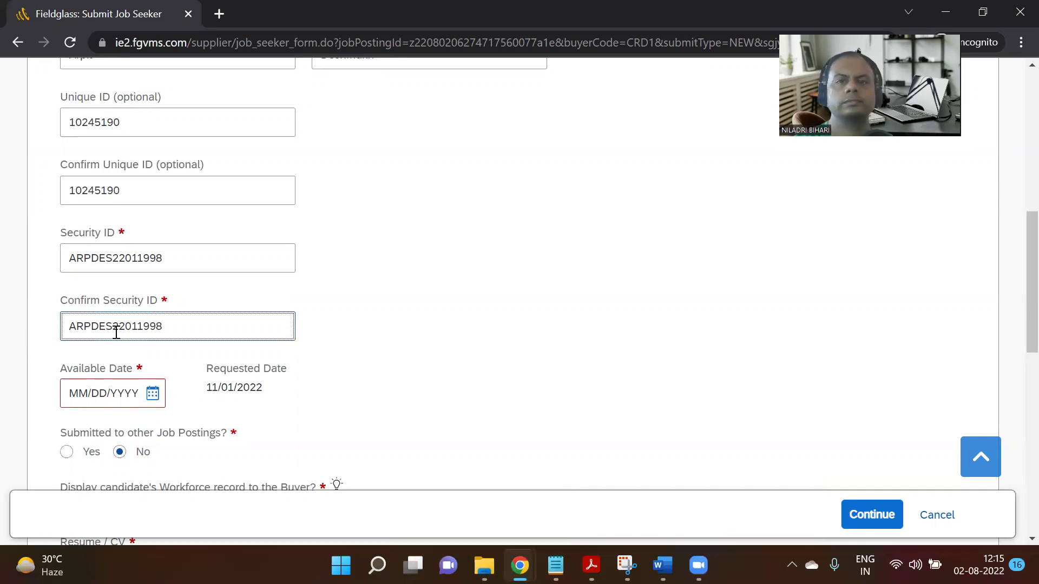
pyautogui.scroll(-2, 139, 406)
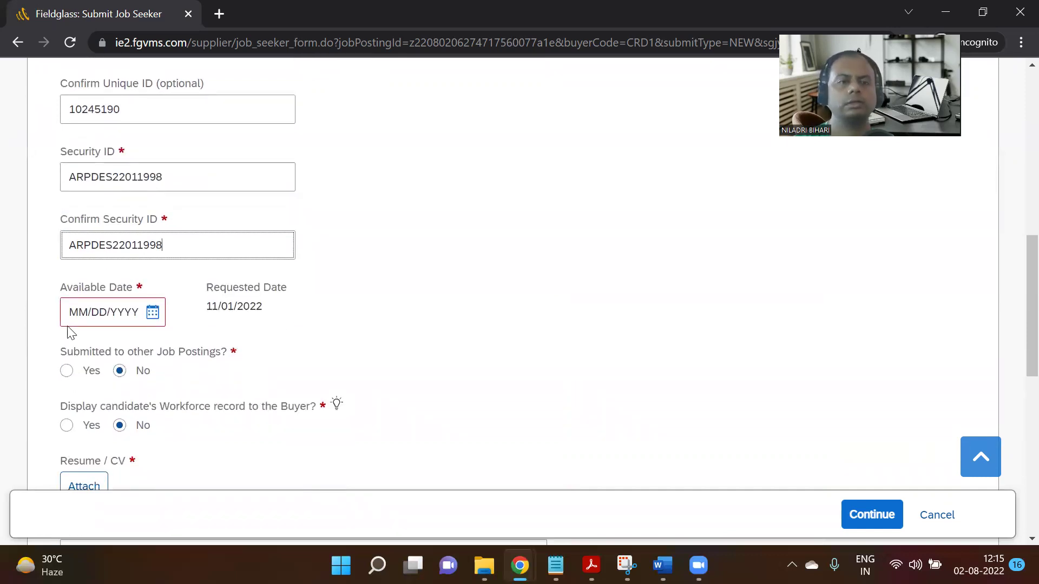
# Set the Available Date to 10/25/2022 using the calendar.
pyautogui.click(153, 313)
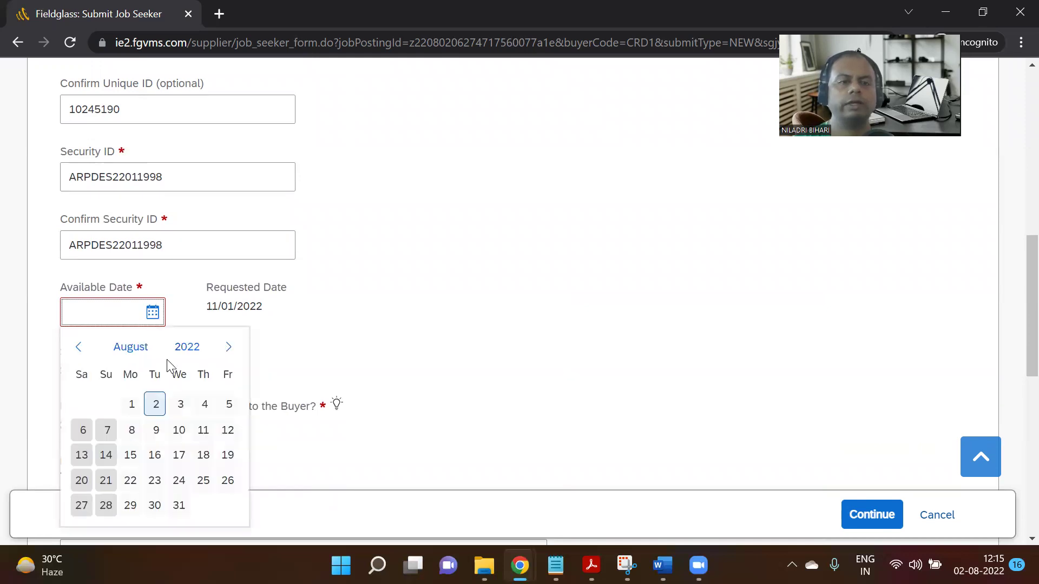
pyautogui.click(230, 348)
pyautogui.click(233, 349)
pyautogui.click(233, 349)
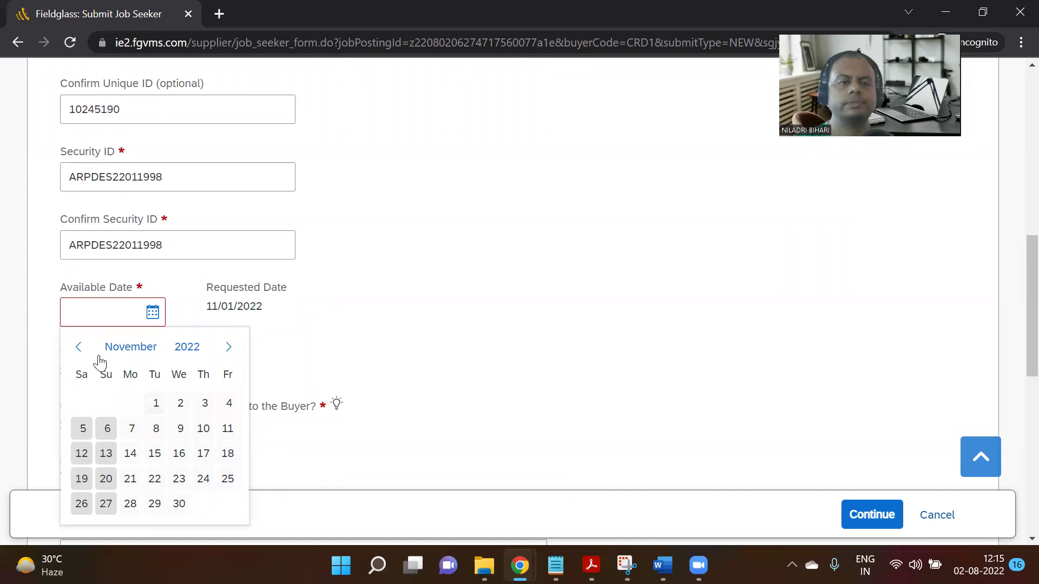
pyautogui.click(78, 348)
pyautogui.scroll(-2, 352, 341)
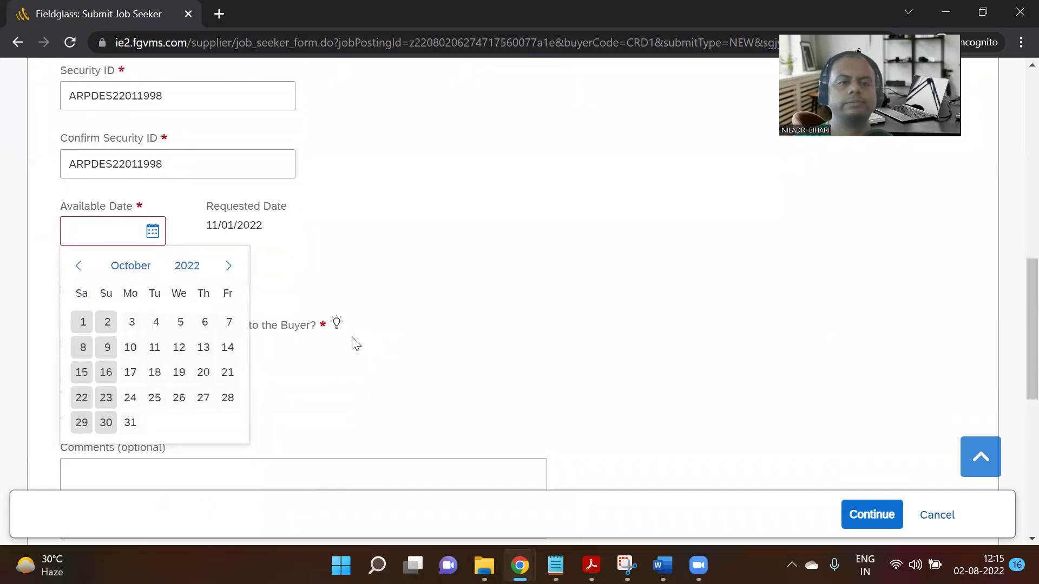
pyautogui.click(156, 402)
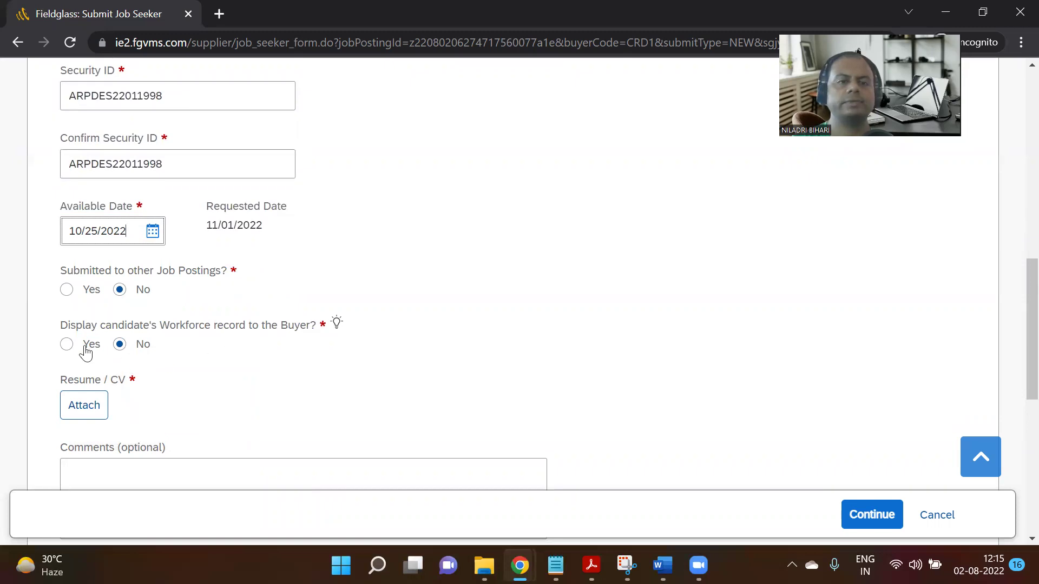
# Set Display Workforce record to Yes and start attaching a Resume/CV.
pyautogui.click(68, 349)
pyautogui.scroll(-3, 149, 385)
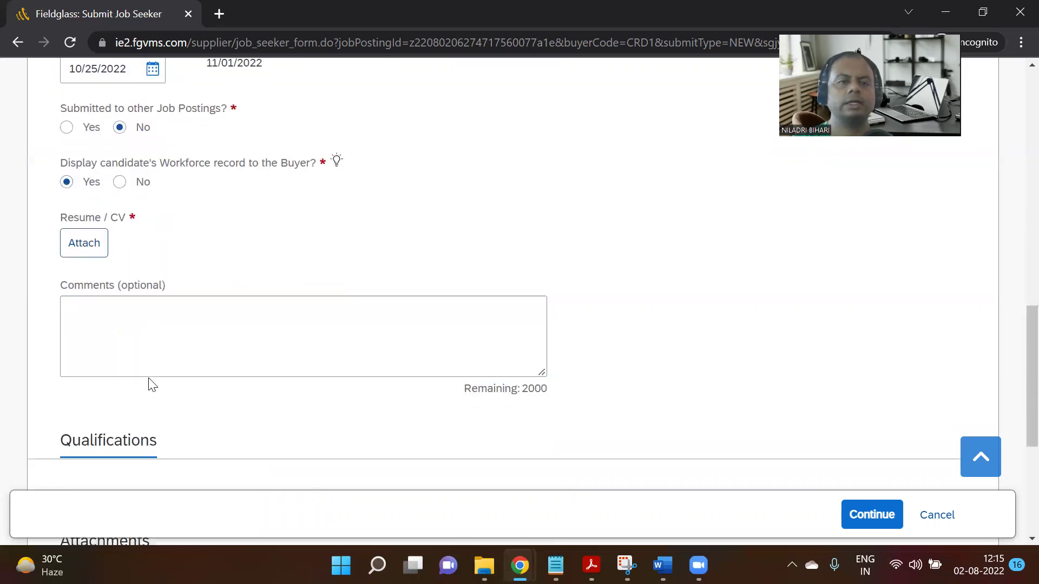
pyautogui.click(92, 244)
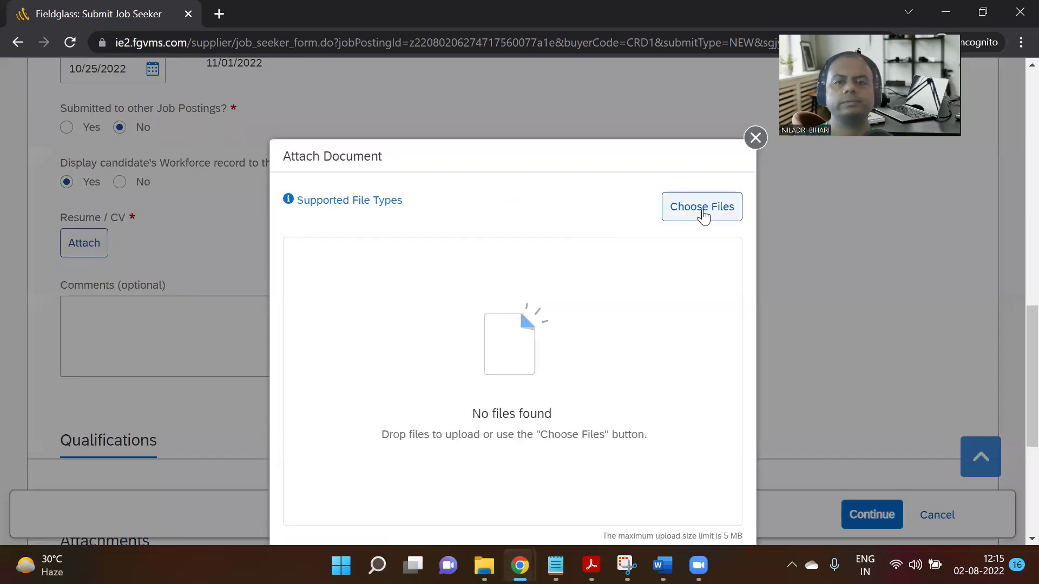
# Upload certificate.pdf as the Resume/CV and continue to the Rates step.
pyautogui.click(703, 209)
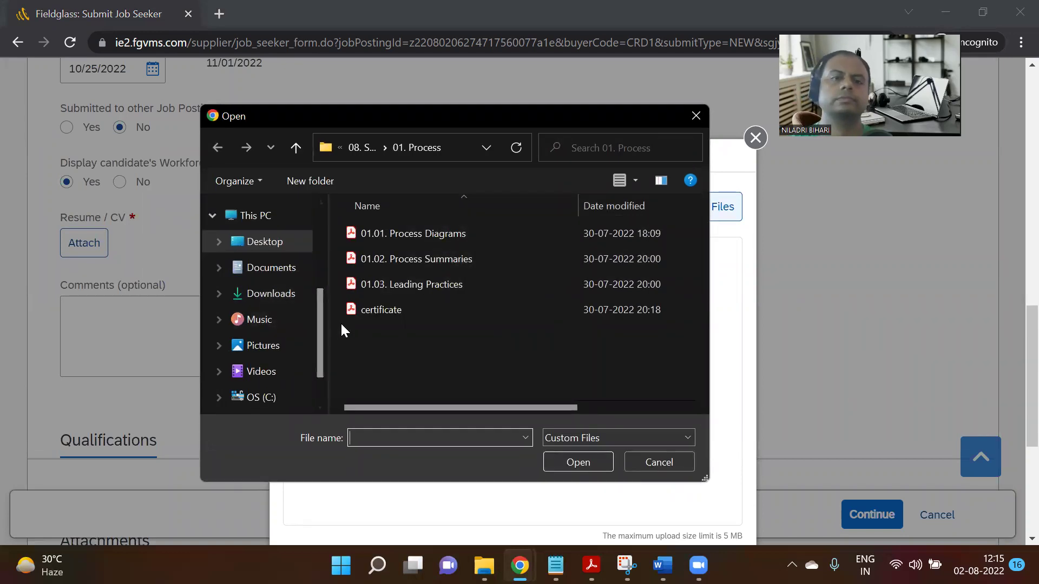
pyautogui.click(404, 310)
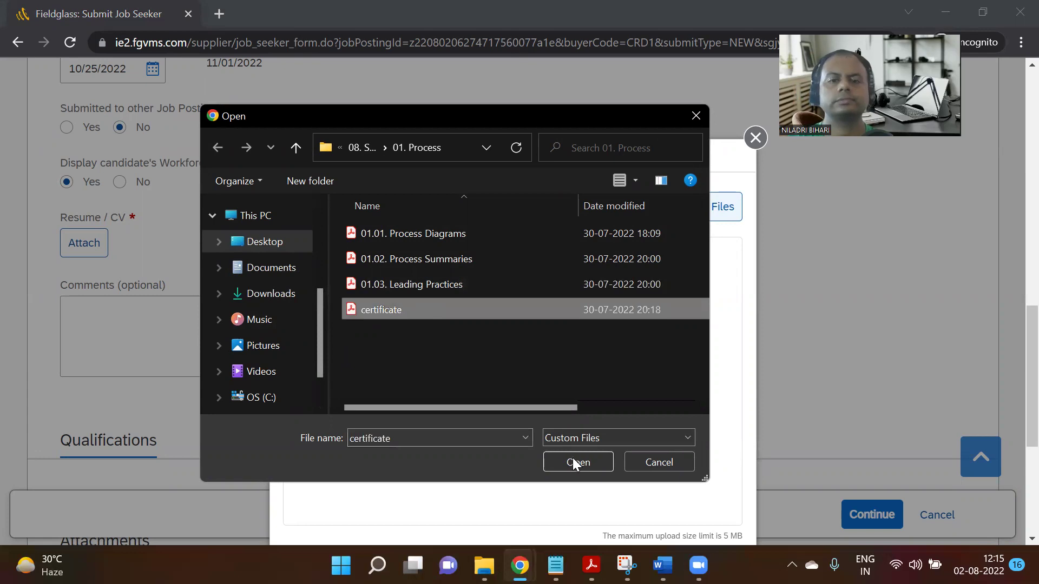
pyautogui.click(578, 463)
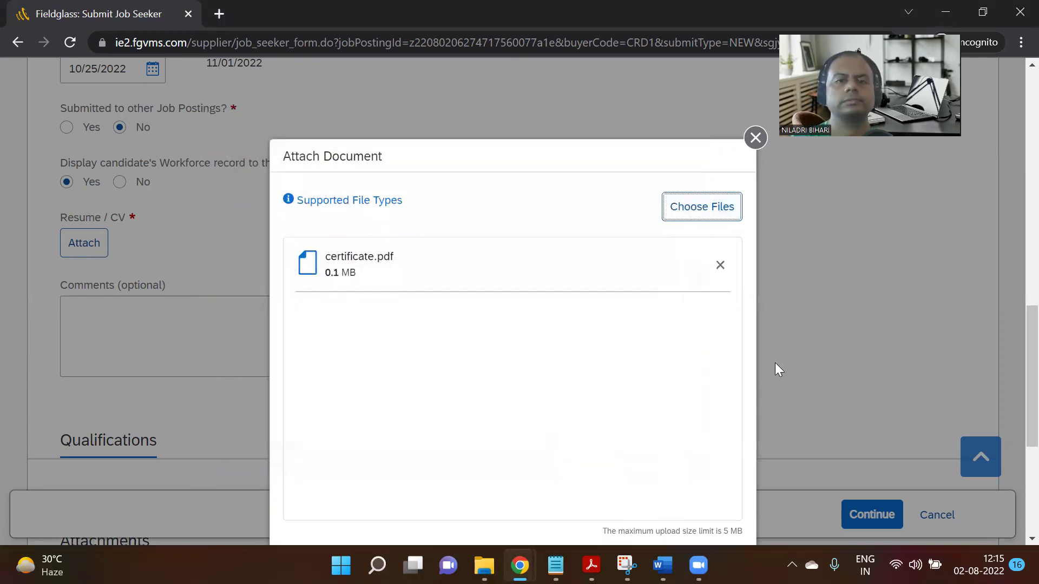
pyautogui.scroll(-6, 775, 363)
pyautogui.click(667, 252)
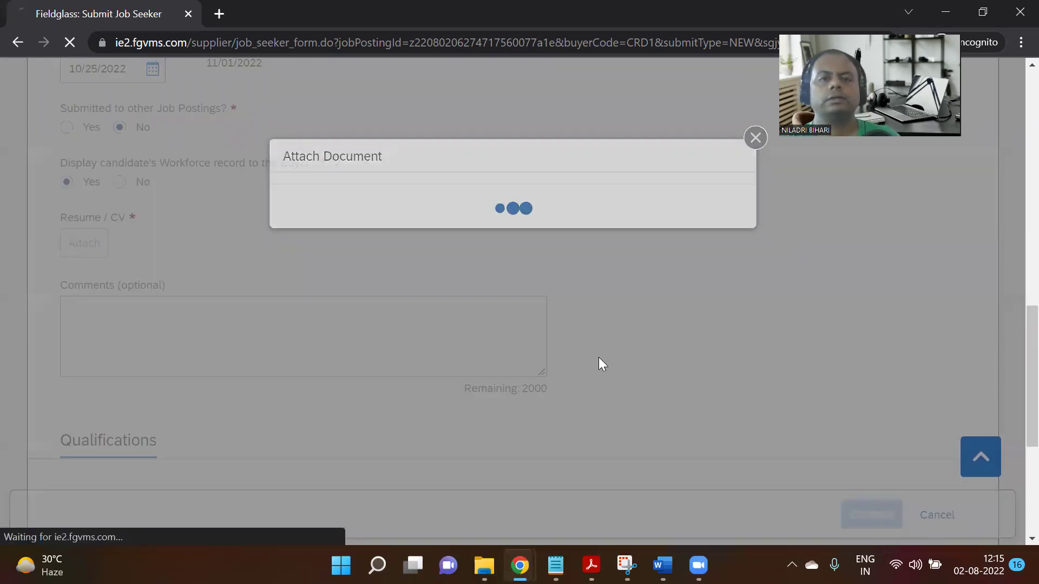
pyautogui.scroll(-1, 598, 358)
pyautogui.scroll(-3, 538, 348)
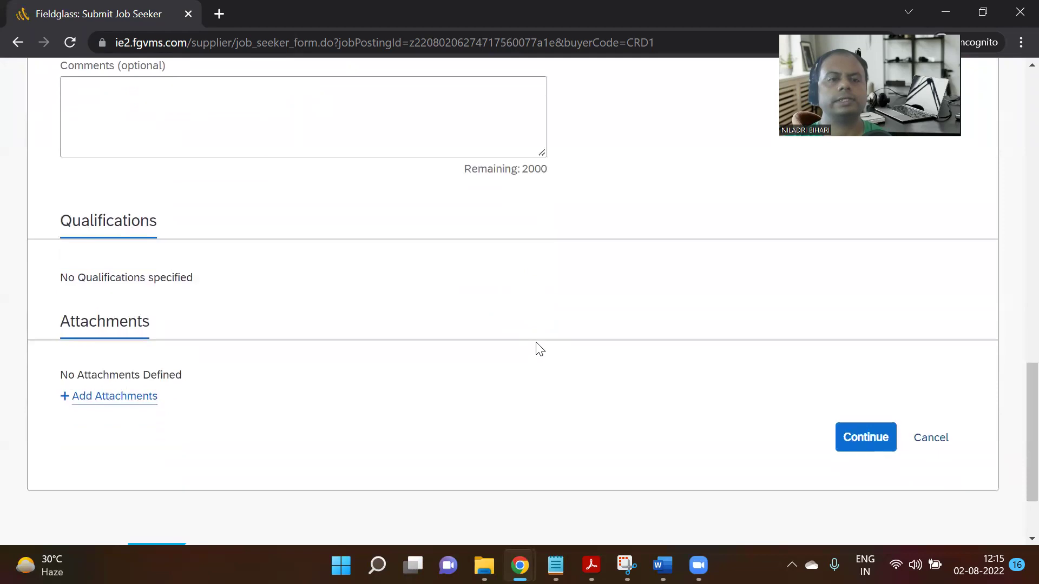
pyautogui.click(859, 429)
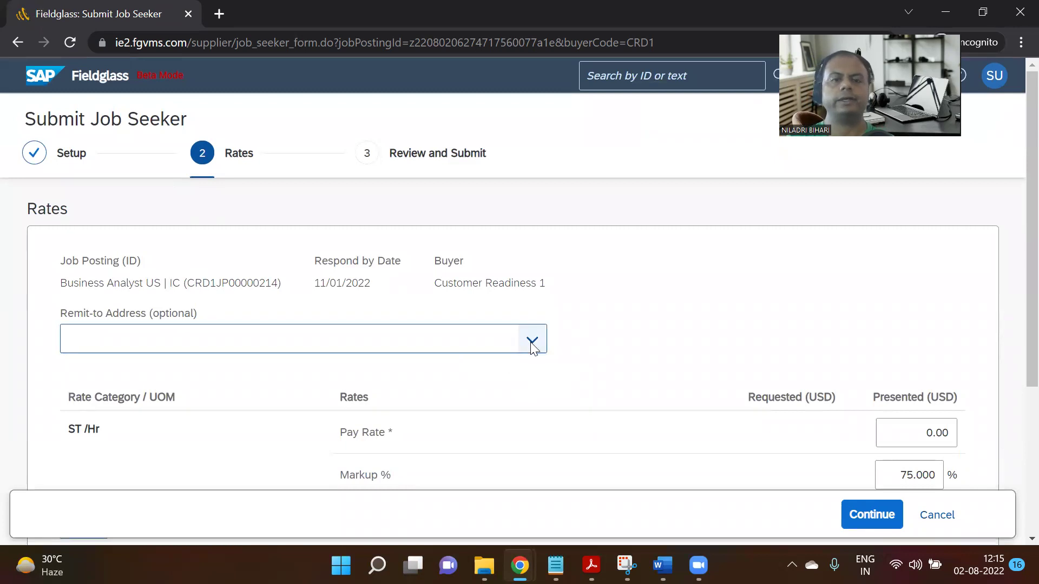
# Open and dismiss the Remit-to Address list without choosing an address.
pyautogui.click(531, 340)
pyautogui.click(602, 338)
pyautogui.click(532, 341)
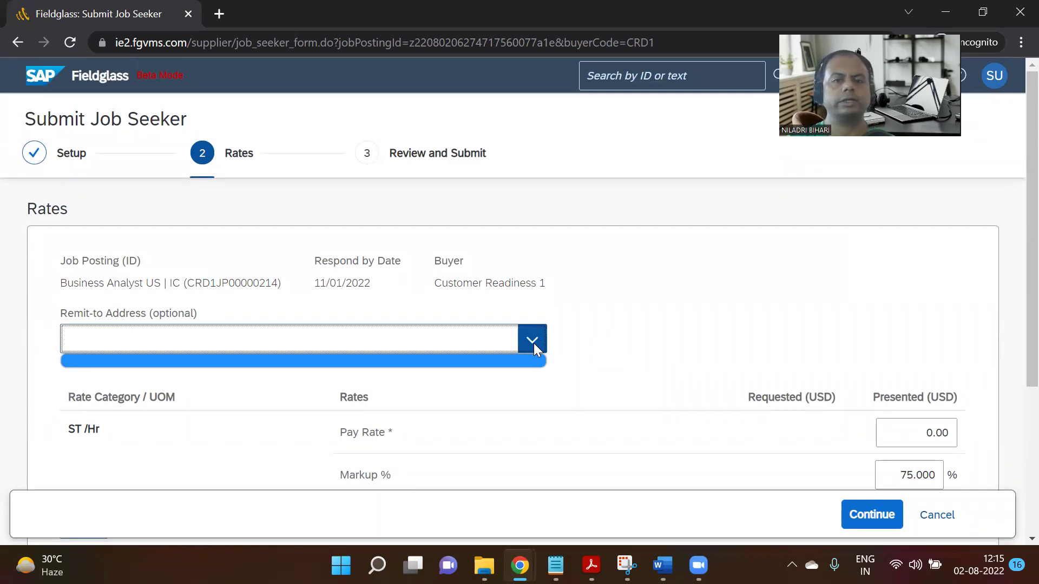
pyautogui.click(534, 343)
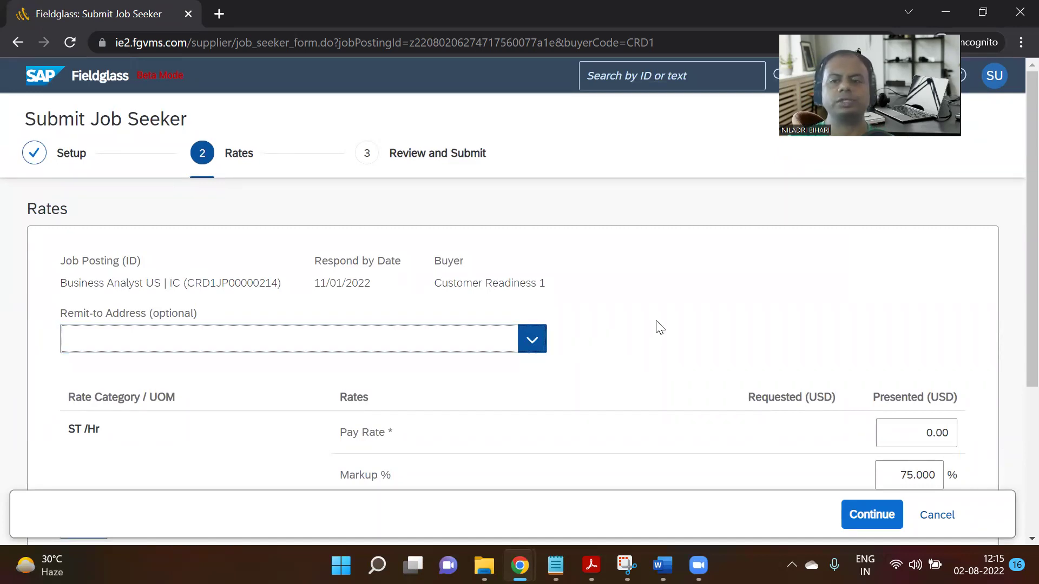
pyautogui.scroll(-2, 651, 334)
# Set Pay Rate to 75 and recalculate the Final Bill Rate.
pyautogui.moveTo(918, 354); pyautogui.dragTo(957, 355)
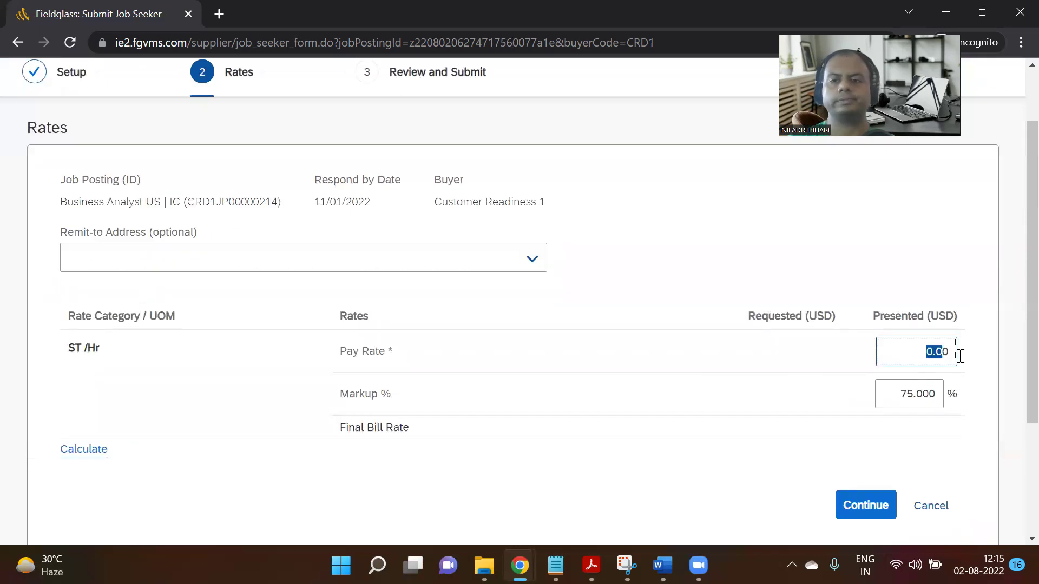
pyautogui.write('7')
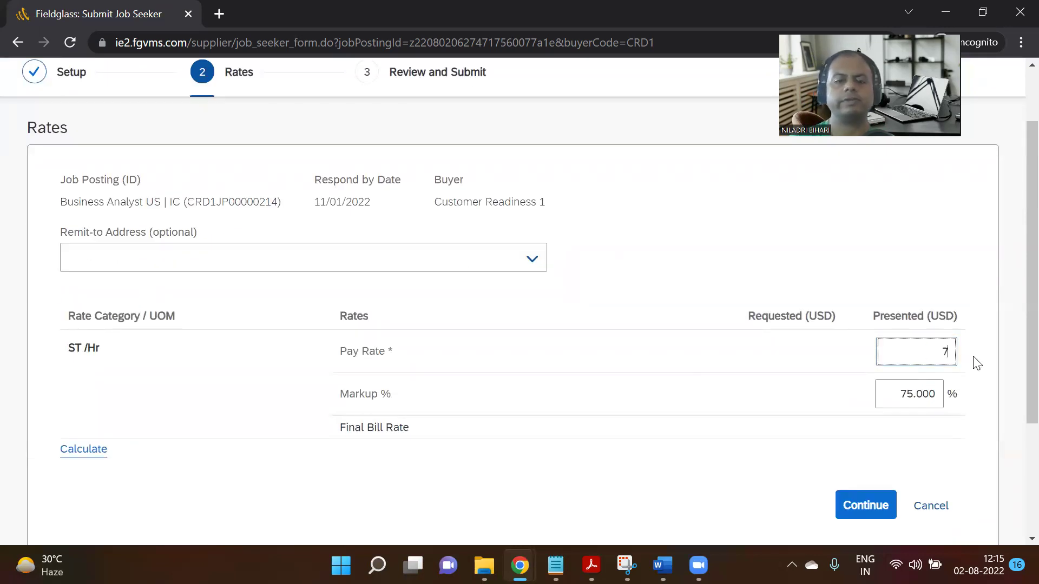
pyautogui.write('5')
pyautogui.click(815, 362)
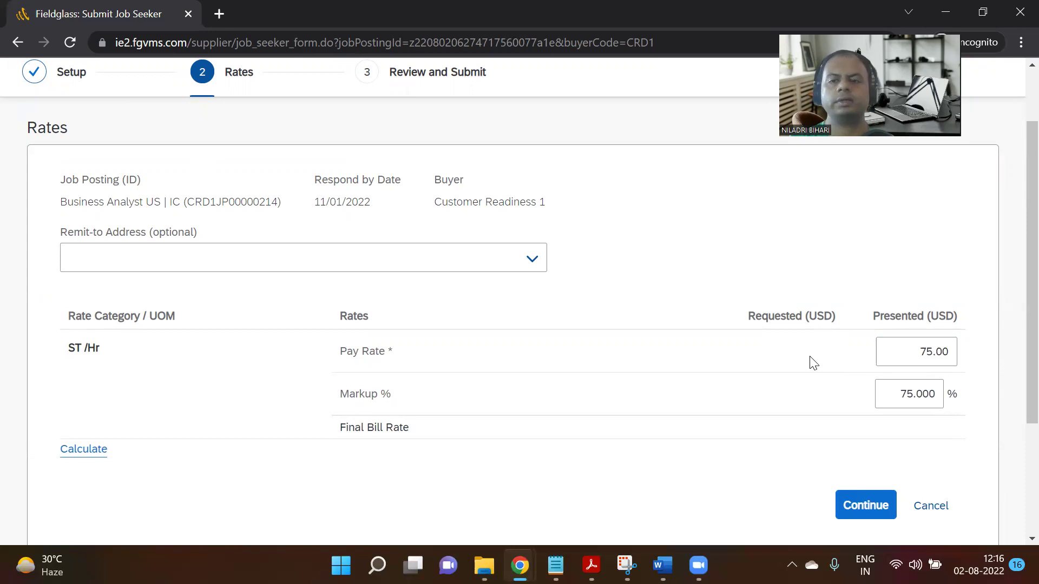
pyautogui.scroll(-3, 814, 363)
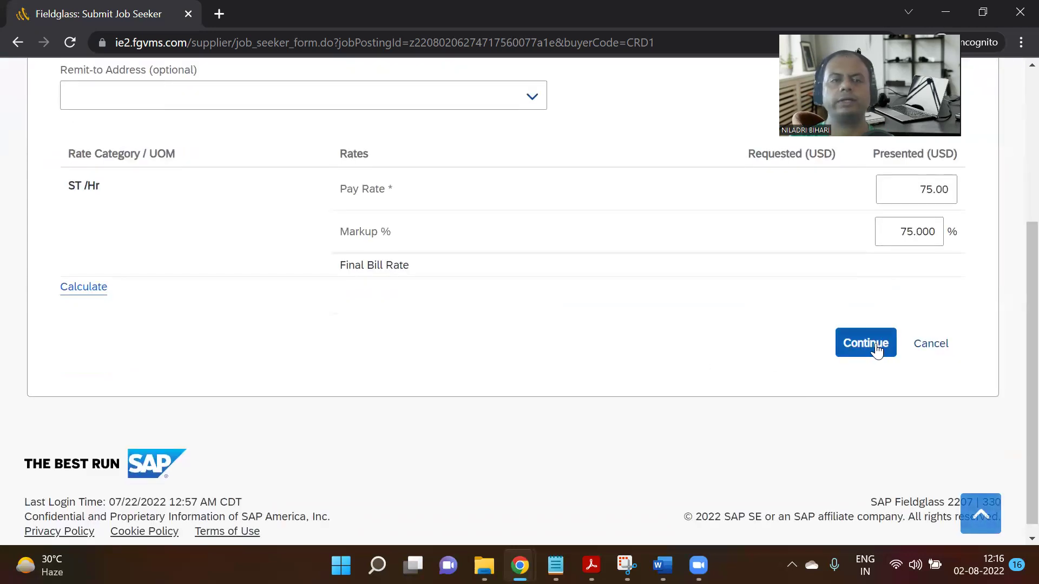
pyautogui.click(80, 285)
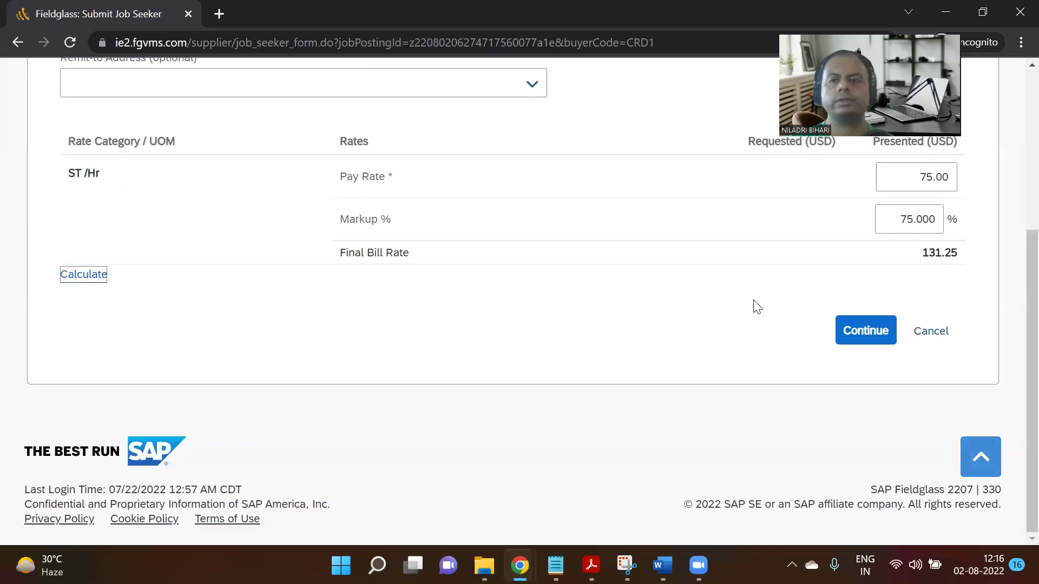
pyautogui.scroll(2, 757, 307)
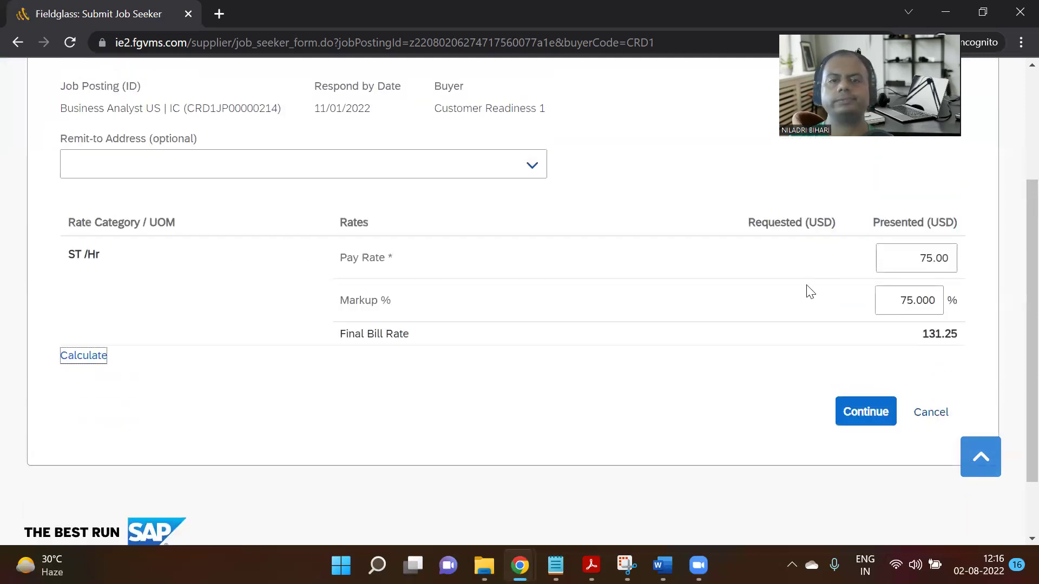
# Change Pay Rate to 100, recalculate to a 175.00 Final Bill Rate, and try continuing.
pyautogui.click(915, 257)
pyautogui.write('1')
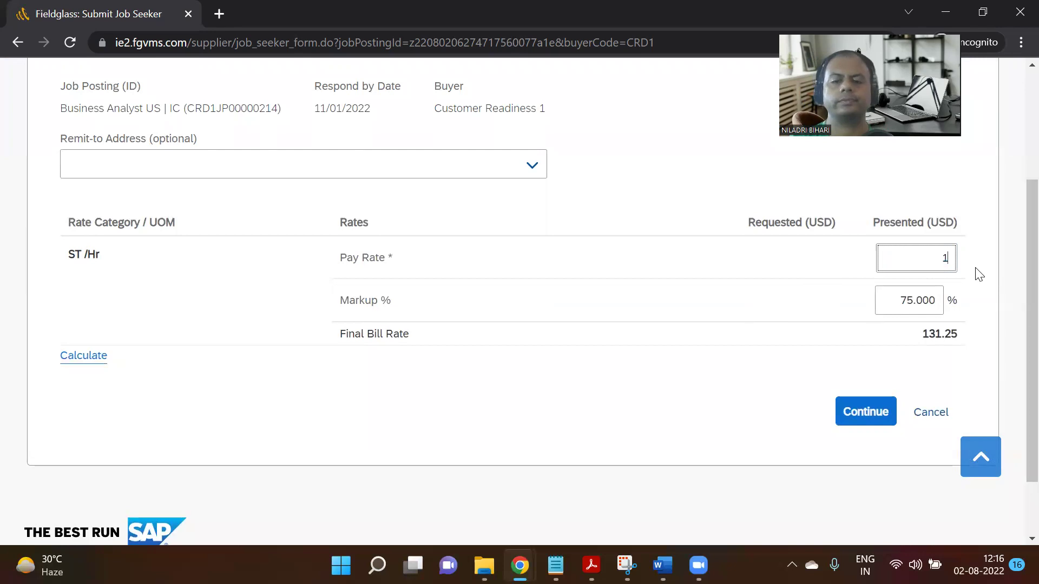
pyautogui.click(76, 359)
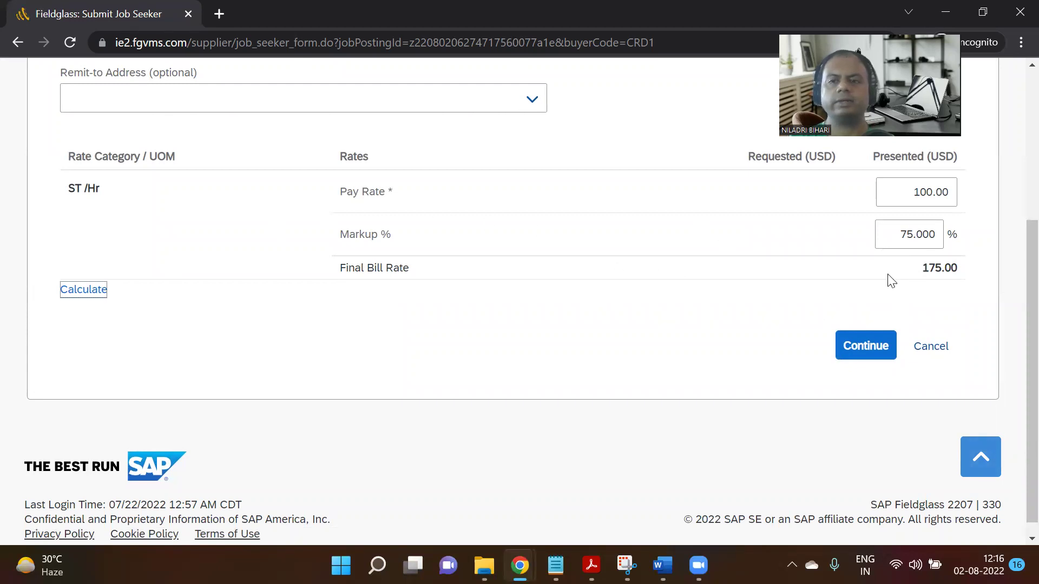
pyautogui.scroll(1, 900, 278)
pyautogui.click(888, 429)
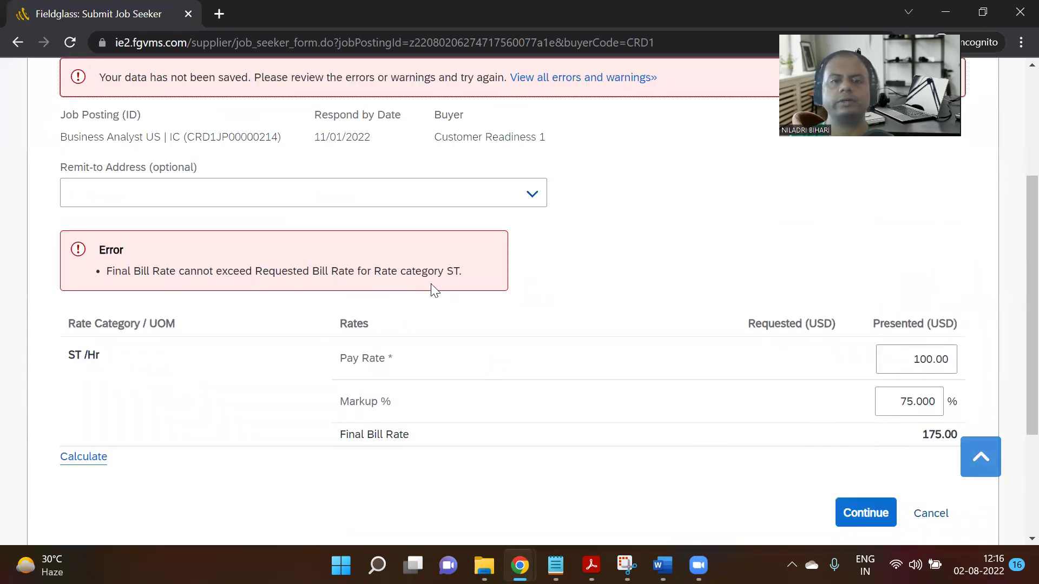
# Lower Markup % to 50, recalculate, and retry continuing.
pyautogui.scroll(-1, 693, 362)
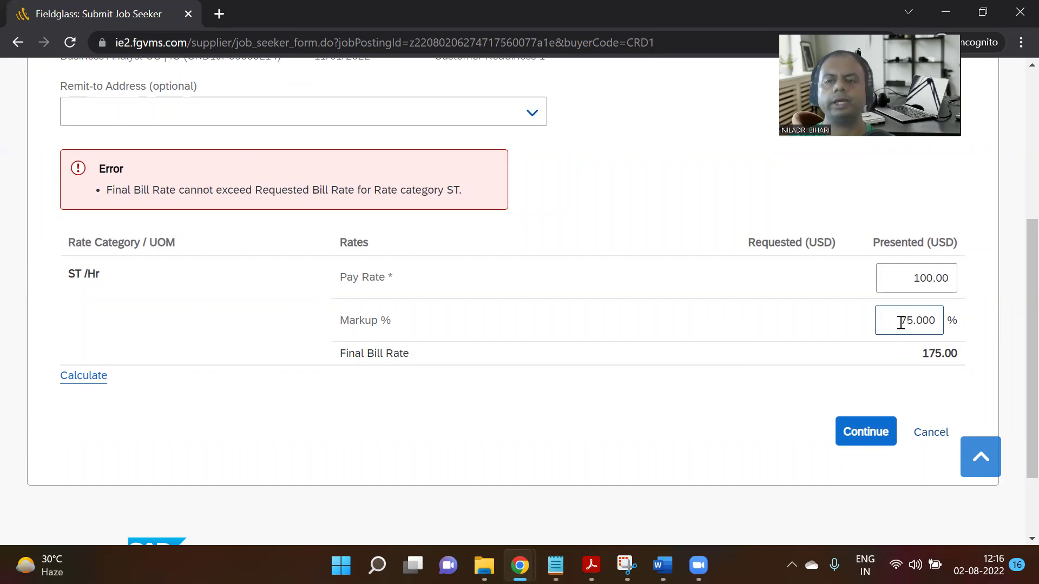
pyautogui.moveTo(901, 323); pyautogui.dragTo(938, 322)
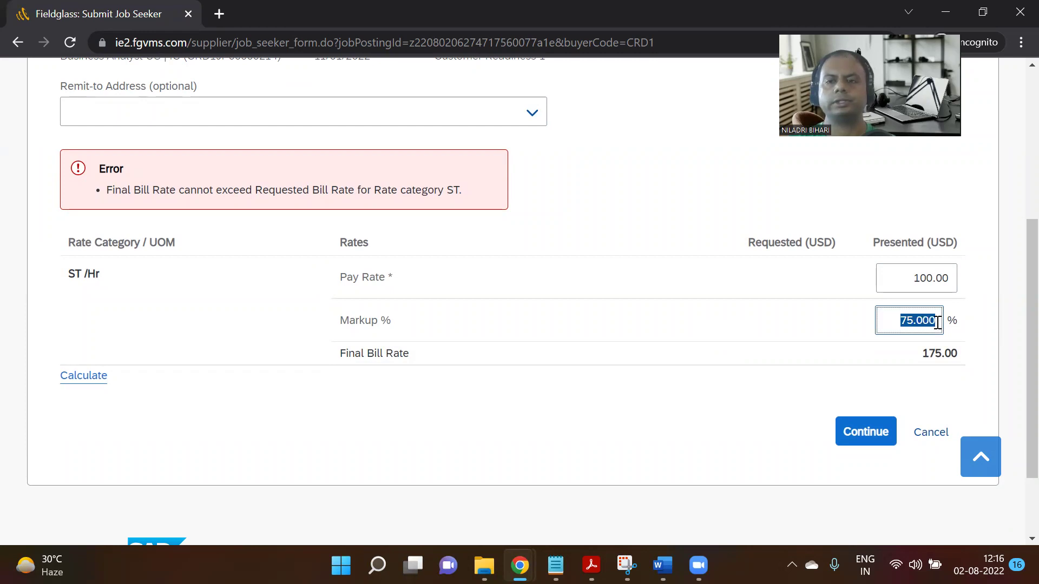
pyautogui.write('50')
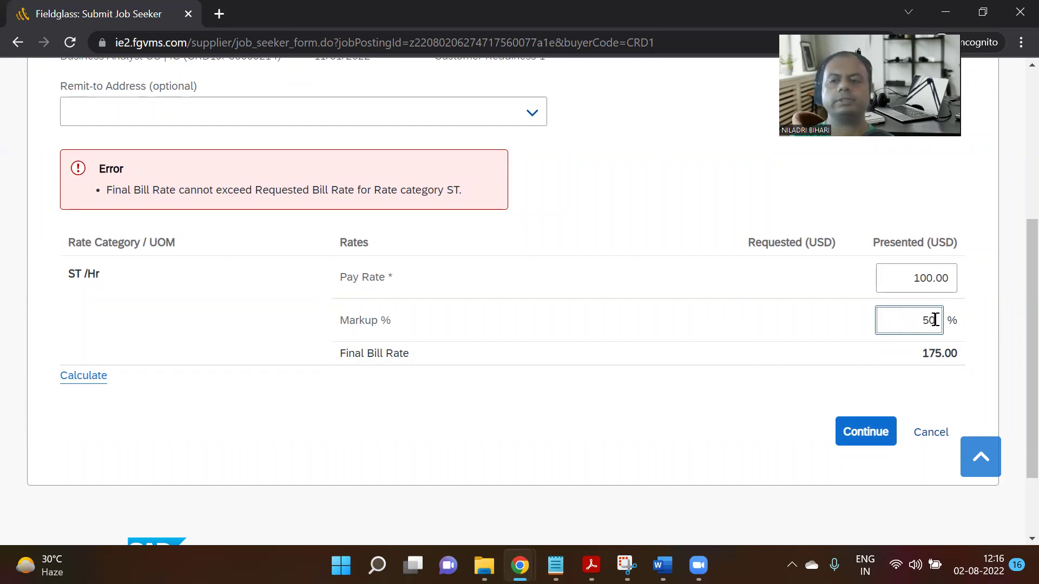
pyautogui.click(100, 376)
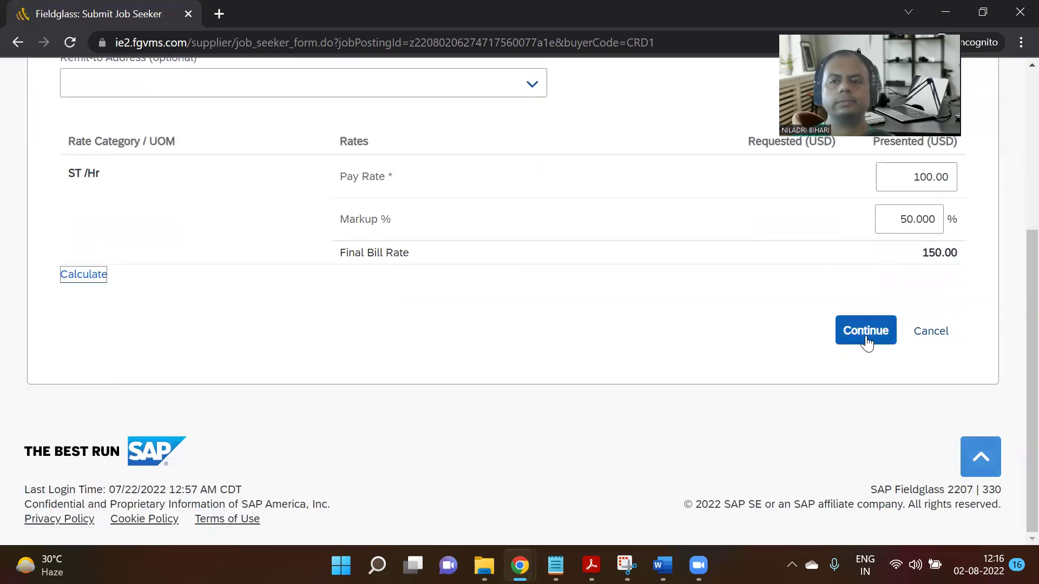
pyautogui.click(867, 337)
# Lower Markup % to 10, recalculate, and retry continuing.
pyautogui.scroll(-5, 503, 274)
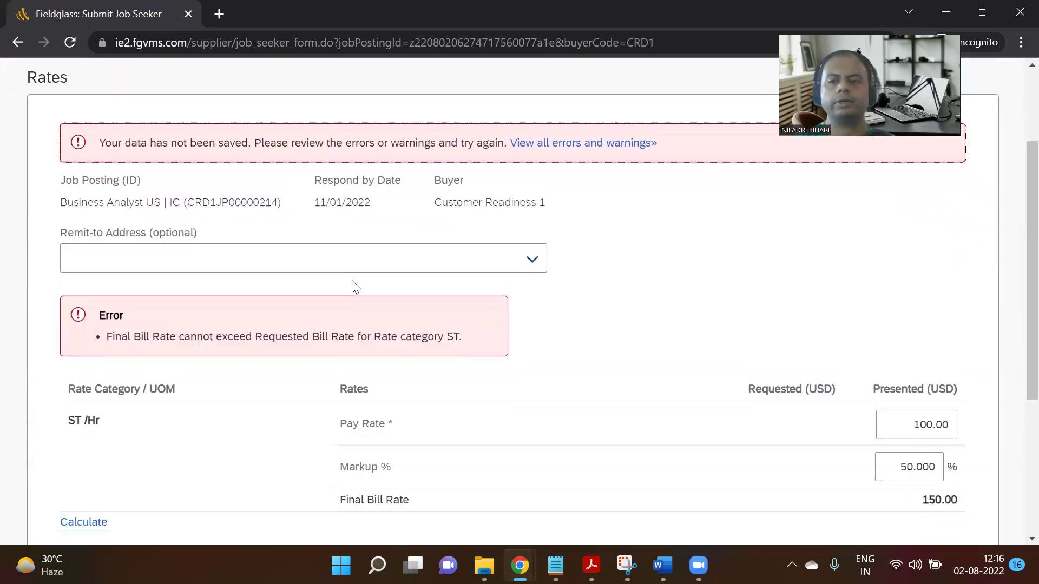
pyautogui.moveTo(900, 274); pyautogui.dragTo(946, 272)
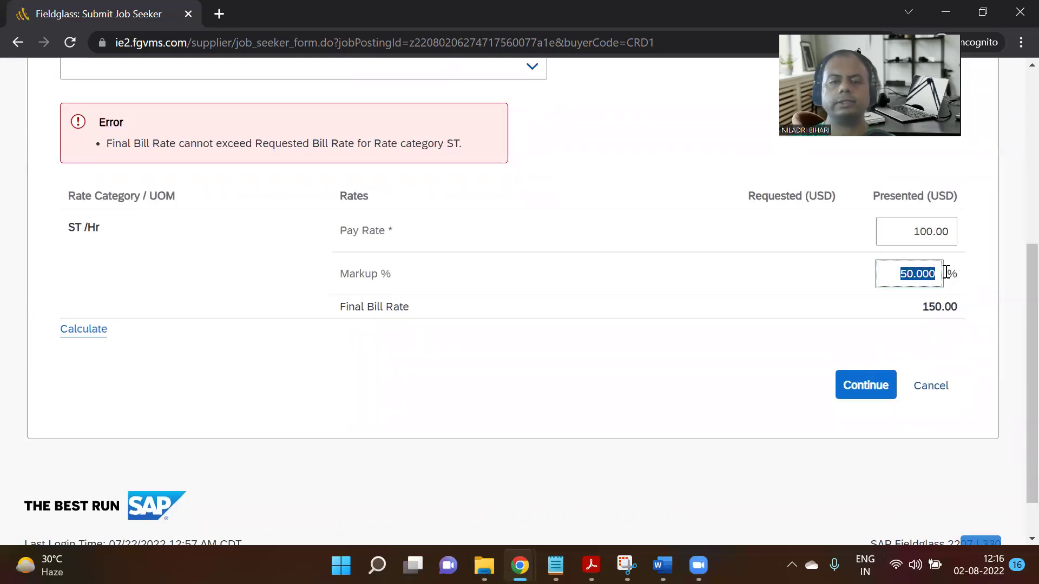
pyautogui.write('10')
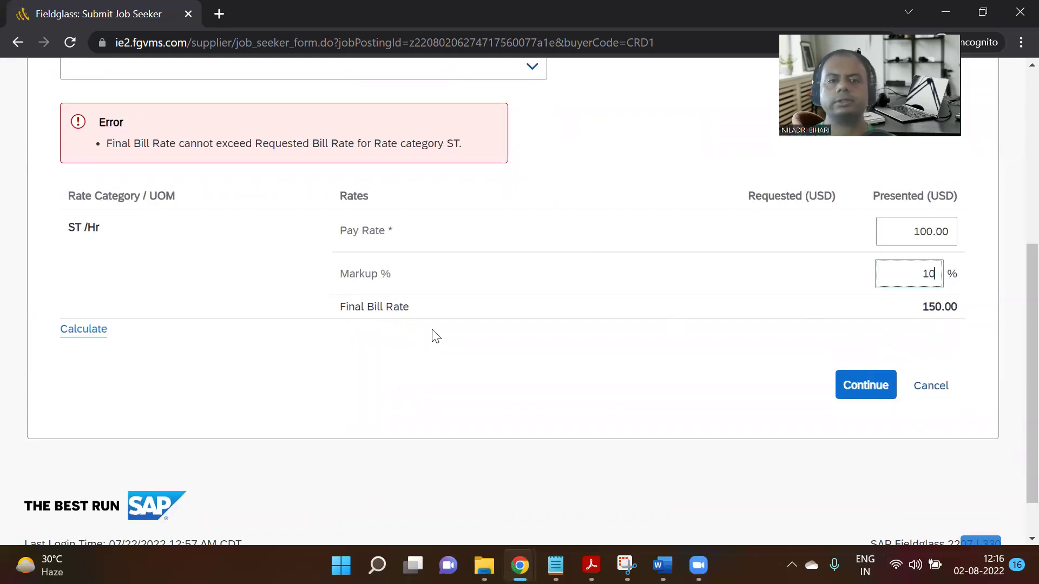
pyautogui.click(87, 330)
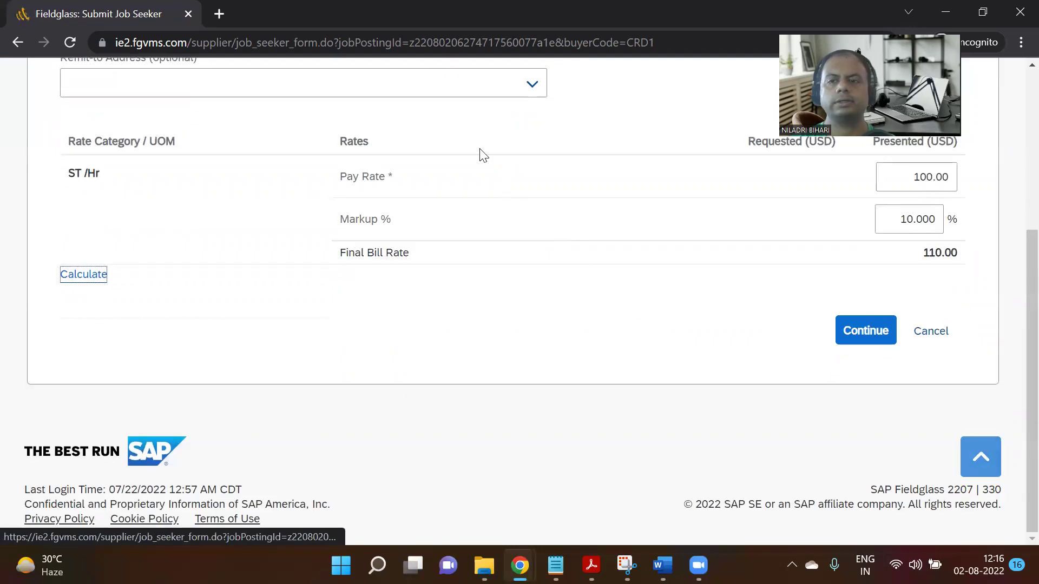
pyautogui.click(866, 330)
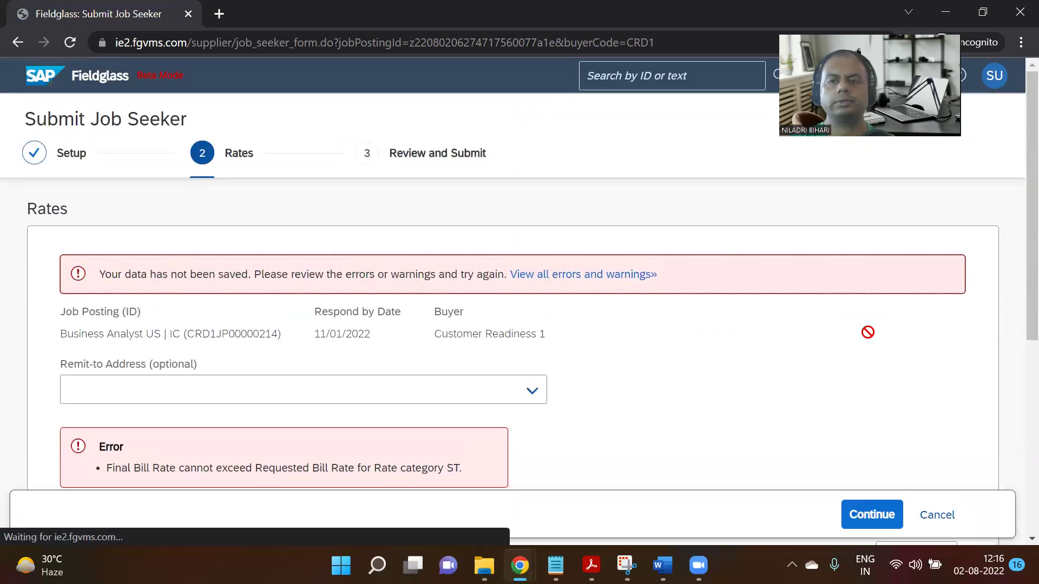
# Set Pay Rate to 50 for a 55.00 Final Bill Rate and continue to review.
pyautogui.scroll(-2, 762, 309)
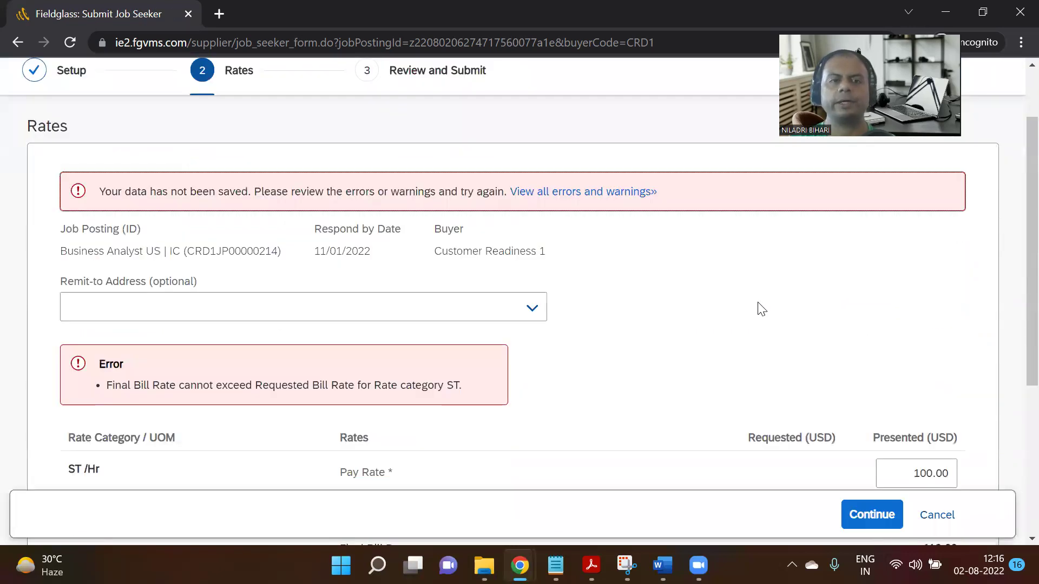
pyautogui.scroll(-3, 762, 309)
pyautogui.scroll(-2, 761, 309)
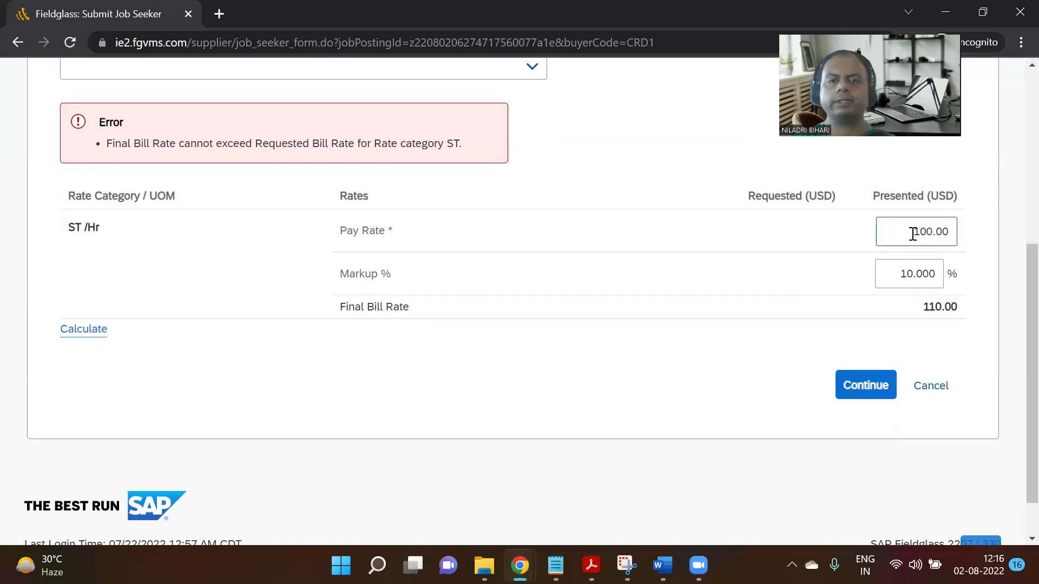
pyautogui.doubleClick(913, 234)
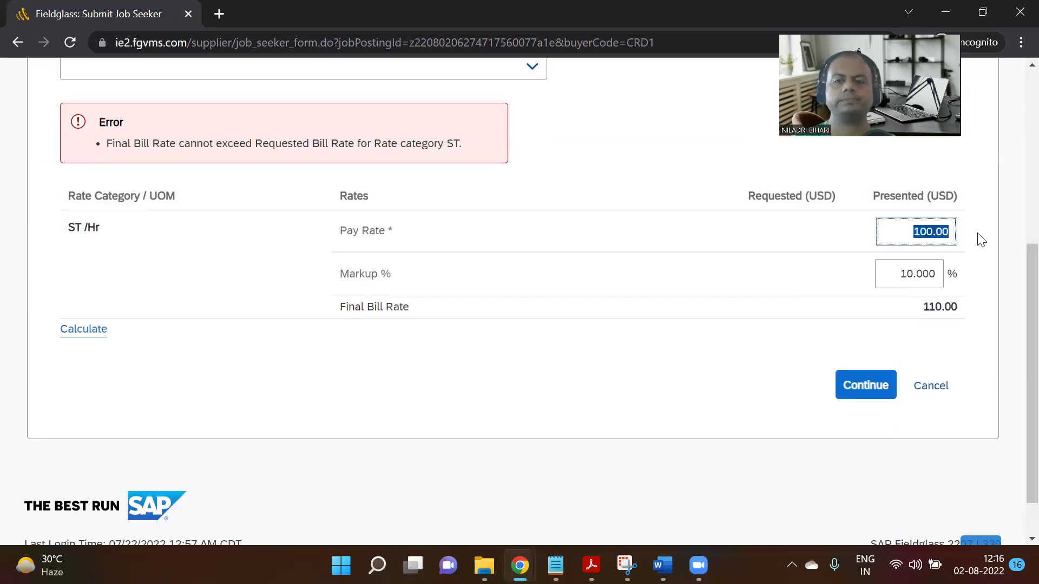
pyautogui.write('5')
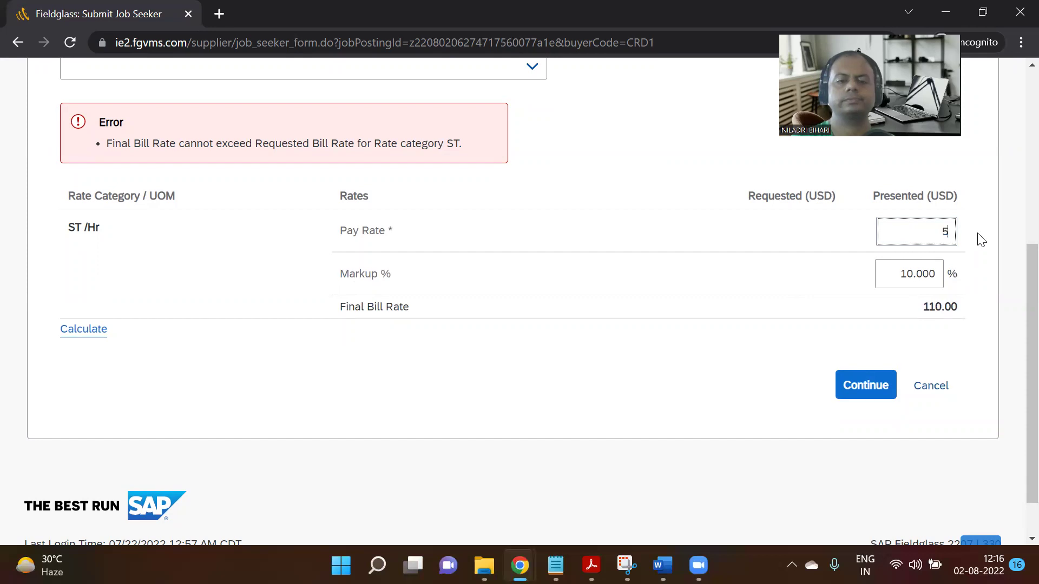
pyautogui.write('0')
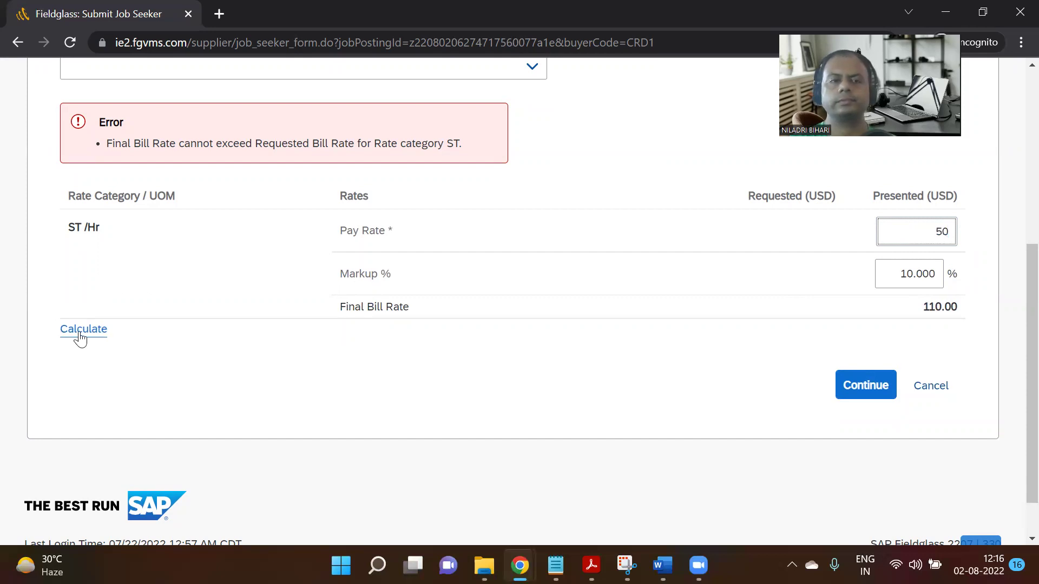
pyautogui.click(75, 330)
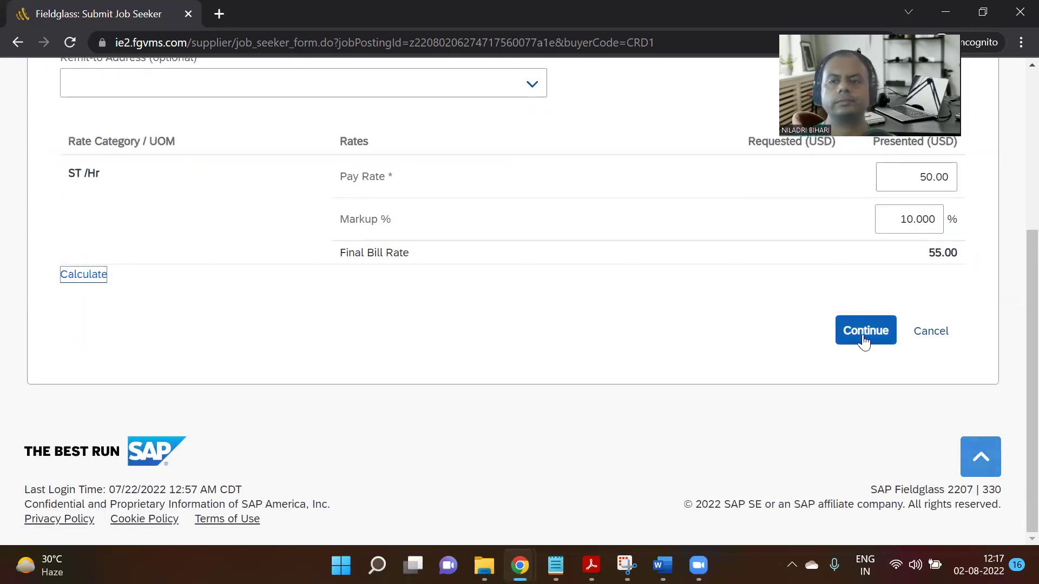
pyautogui.click(866, 331)
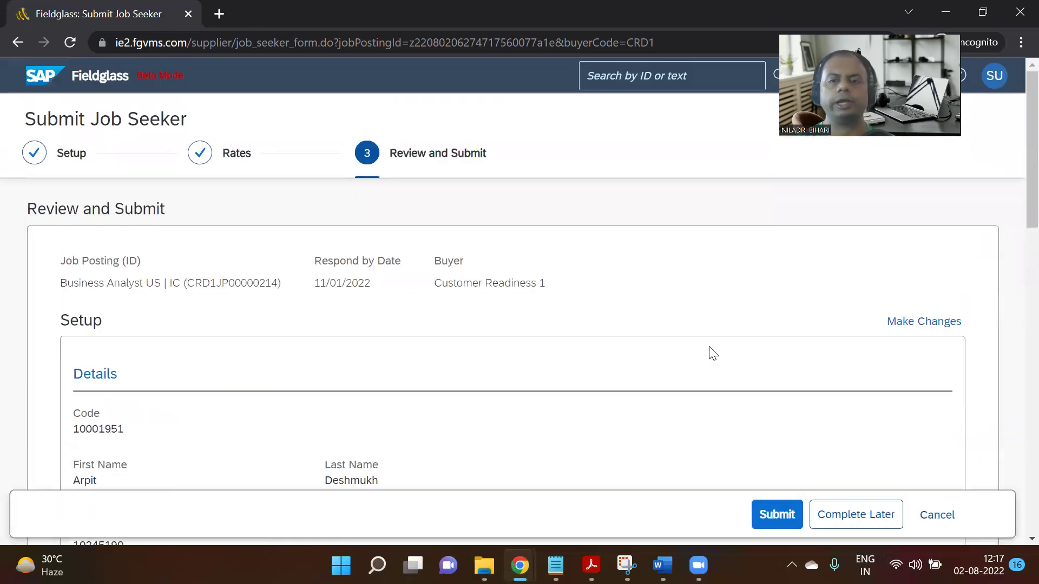
# Scroll the Review and Submit summary to verify Pay Rate 50.00, Markup 10%, Final Bill Rate 55.00.
pyautogui.scroll(-2, 714, 360)
pyautogui.scroll(3, 714, 363)
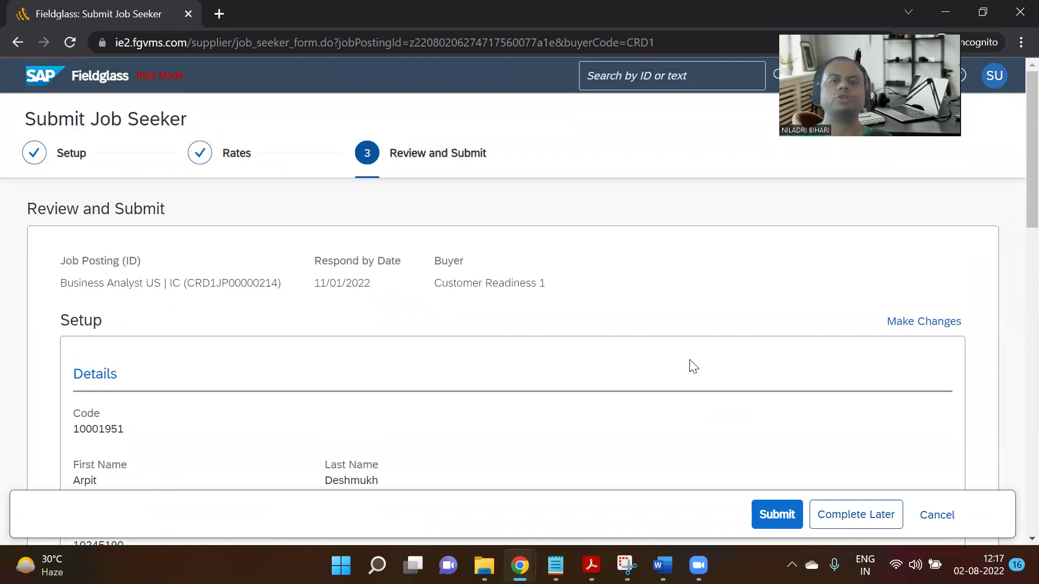
pyautogui.scroll(-2, 693, 368)
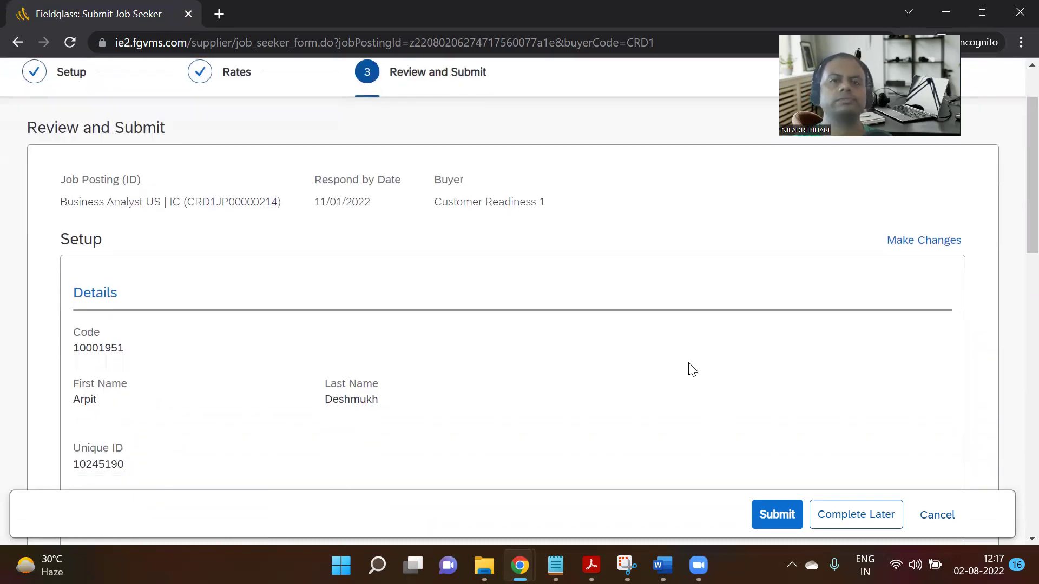
pyautogui.scroll(-10, 685, 379)
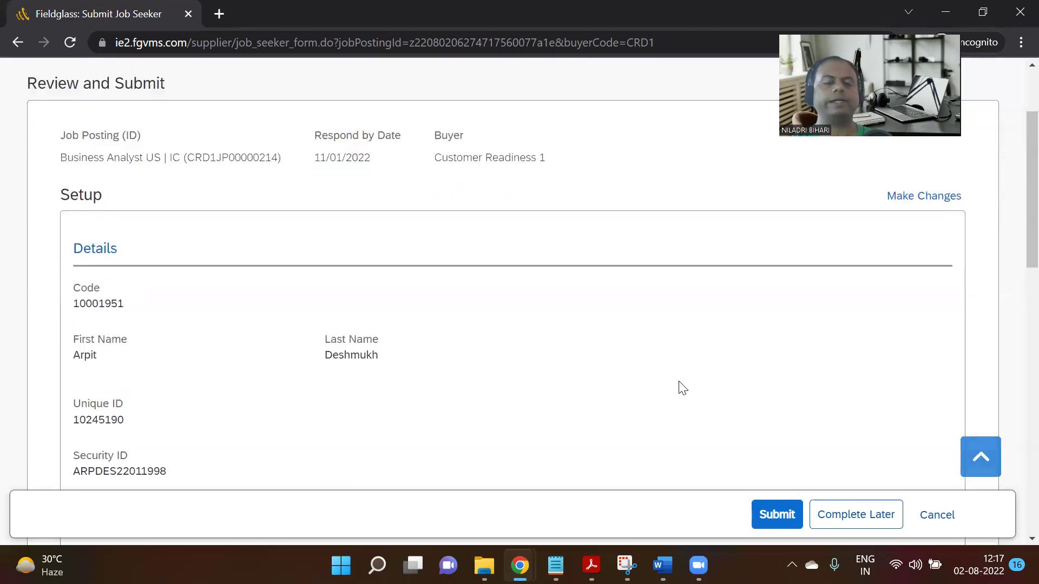
pyautogui.scroll(-6, 681, 388)
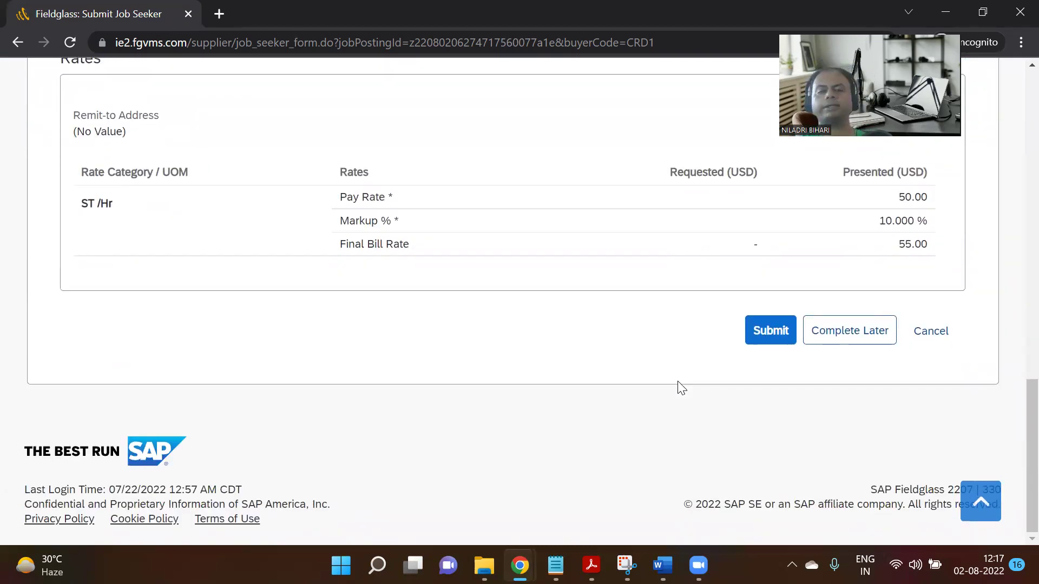
pyautogui.click(766, 332)
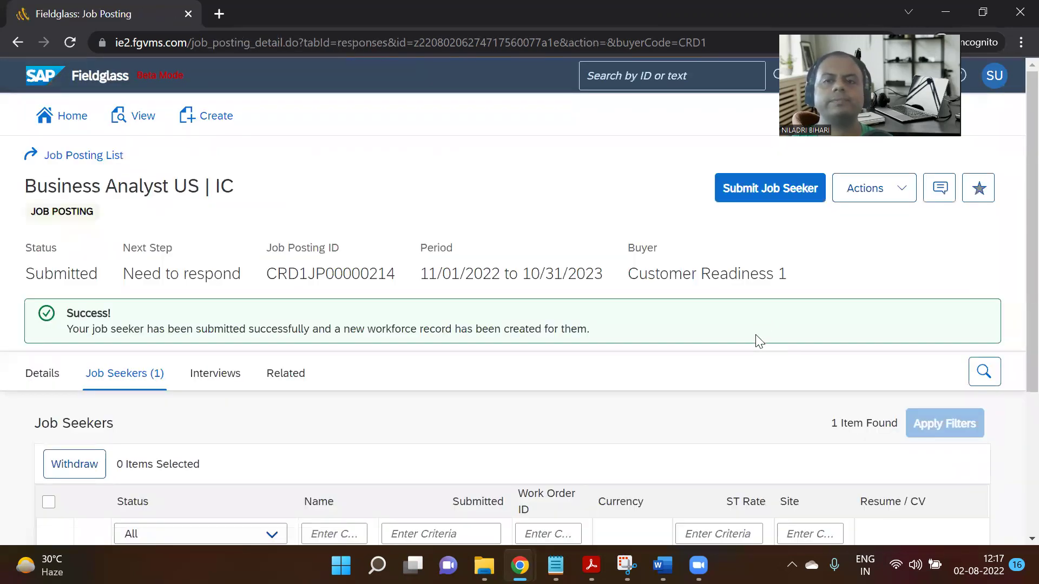
pyautogui.scroll(-1, 673, 348)
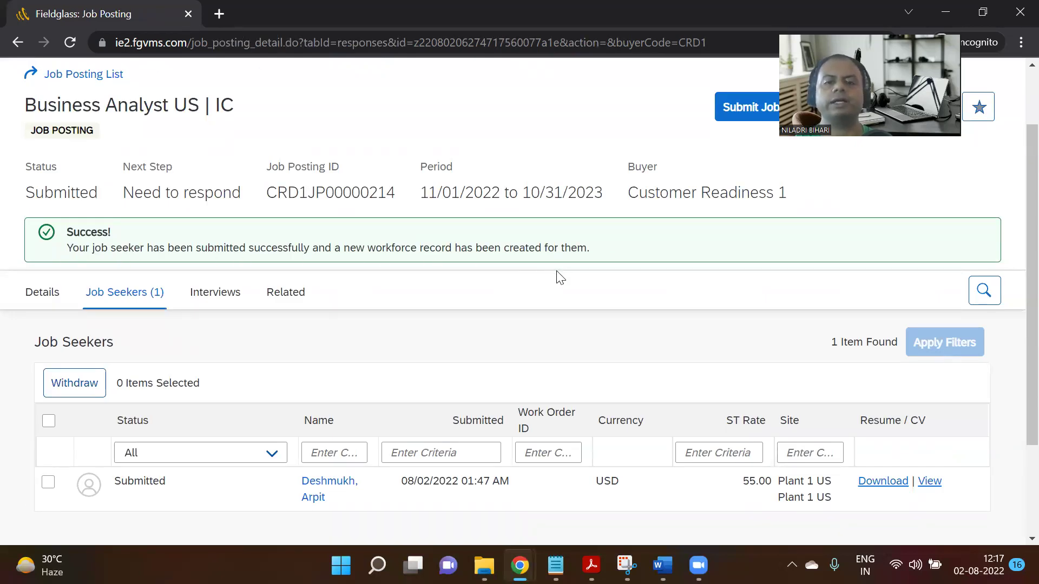
pyautogui.scroll(-1, 558, 277)
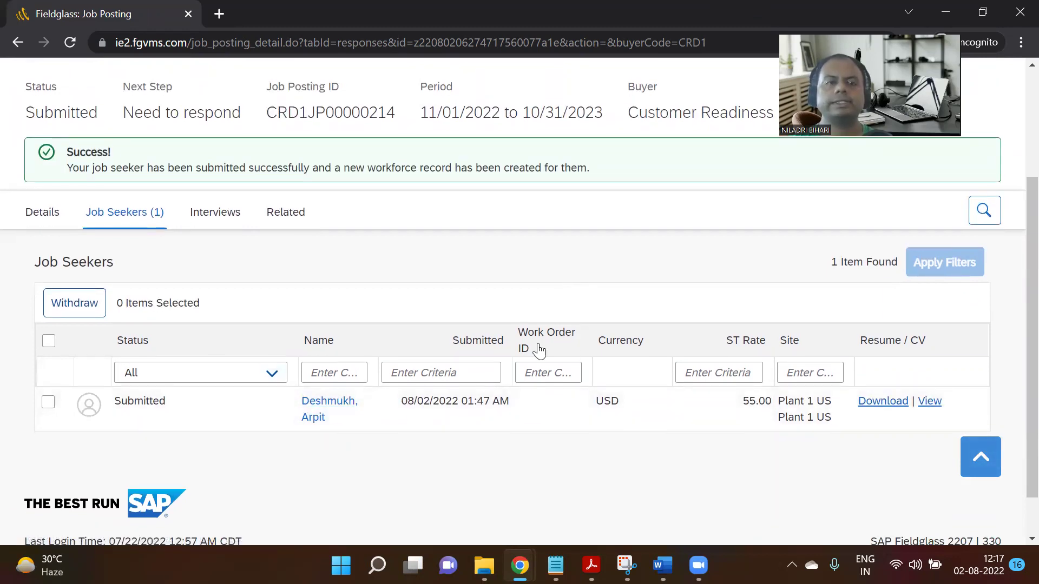
pyautogui.scroll(2, 482, 468)
pyautogui.moveTo(519, 565)
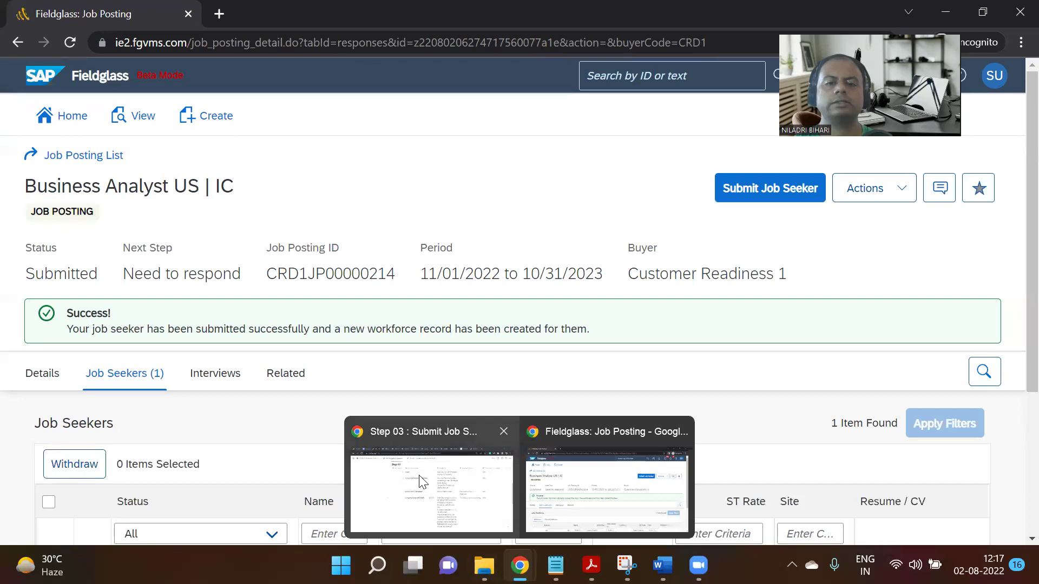
# Switch to the Notion Step 03 page and scroll through it.
pyautogui.click(432, 487)
pyautogui.scroll(-10, 723, 390)
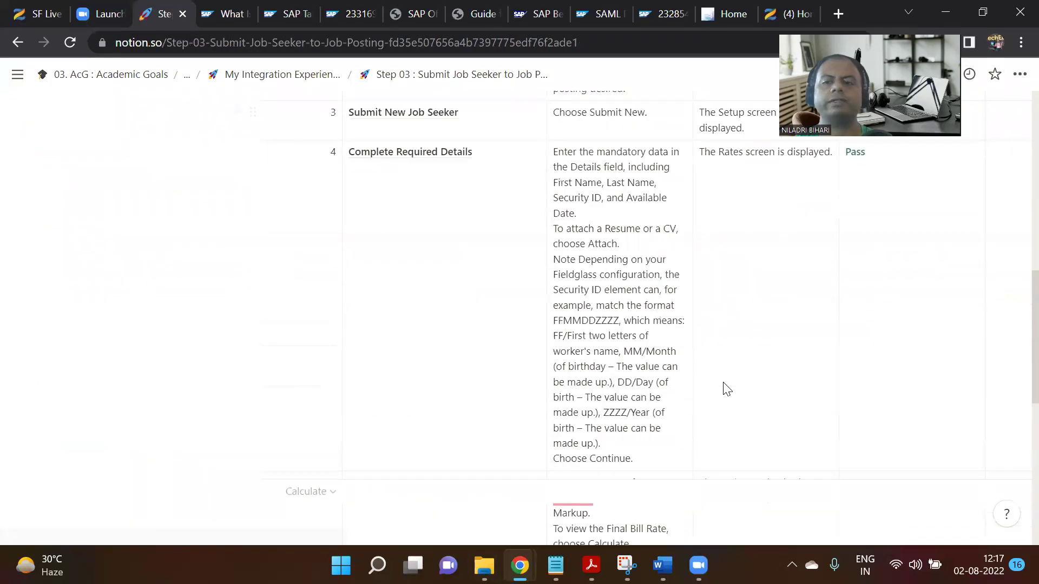
pyautogui.scroll(-2, 724, 389)
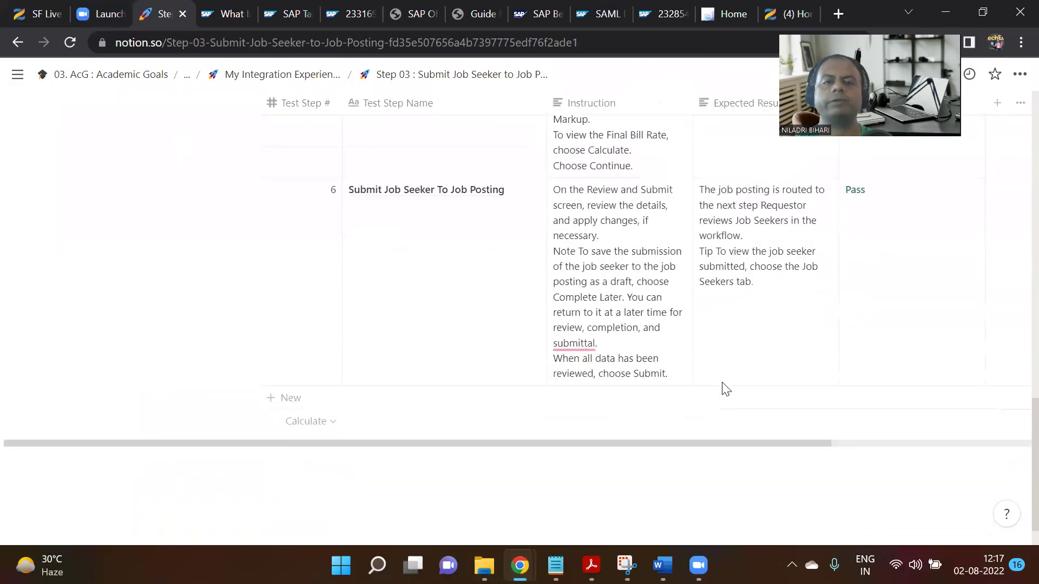
pyautogui.scroll(7, 715, 390)
pyautogui.scroll(6, 714, 394)
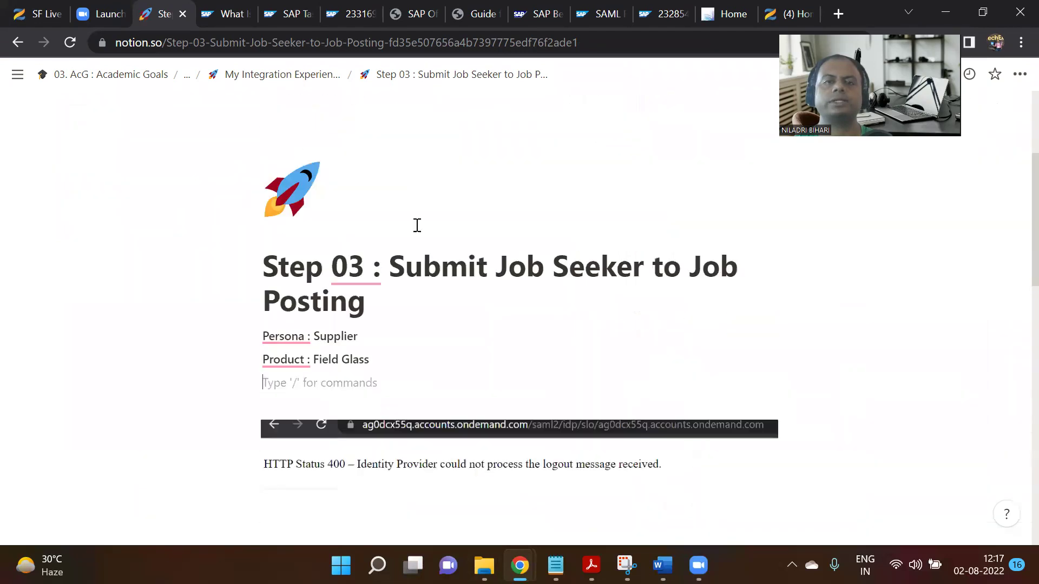
# Open Step 04 : Hire Job Seeker from the parent page, then return to Fieldglass.
pyautogui.click(301, 81)
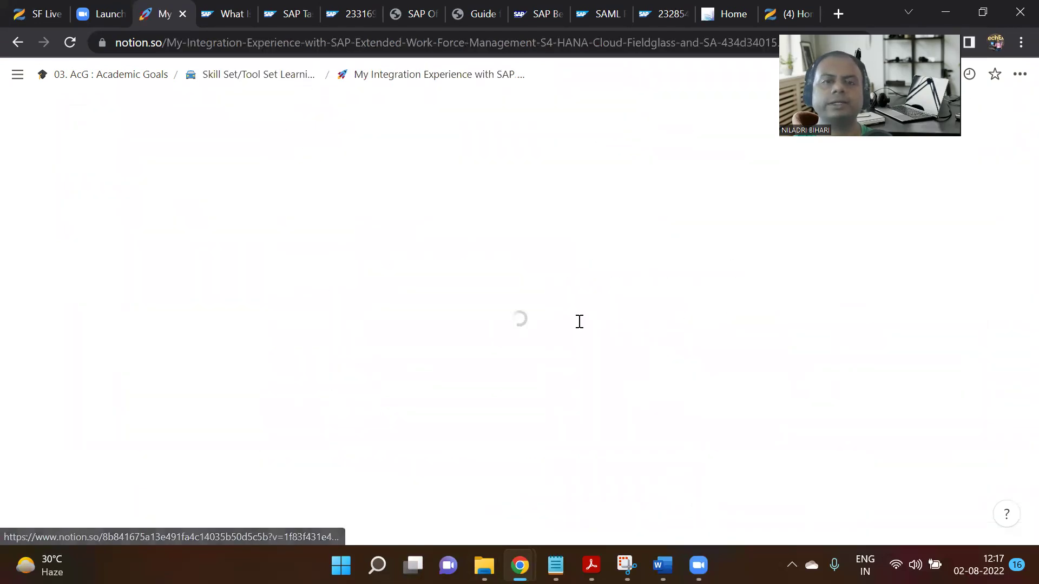
pyautogui.scroll(-15, 534, 341)
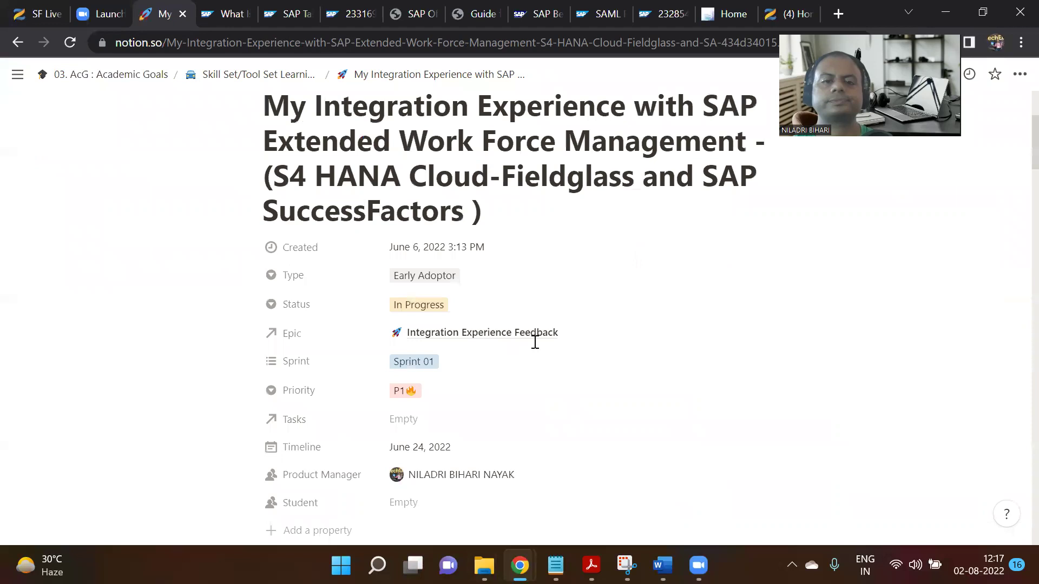
pyautogui.scroll(-2, 534, 349)
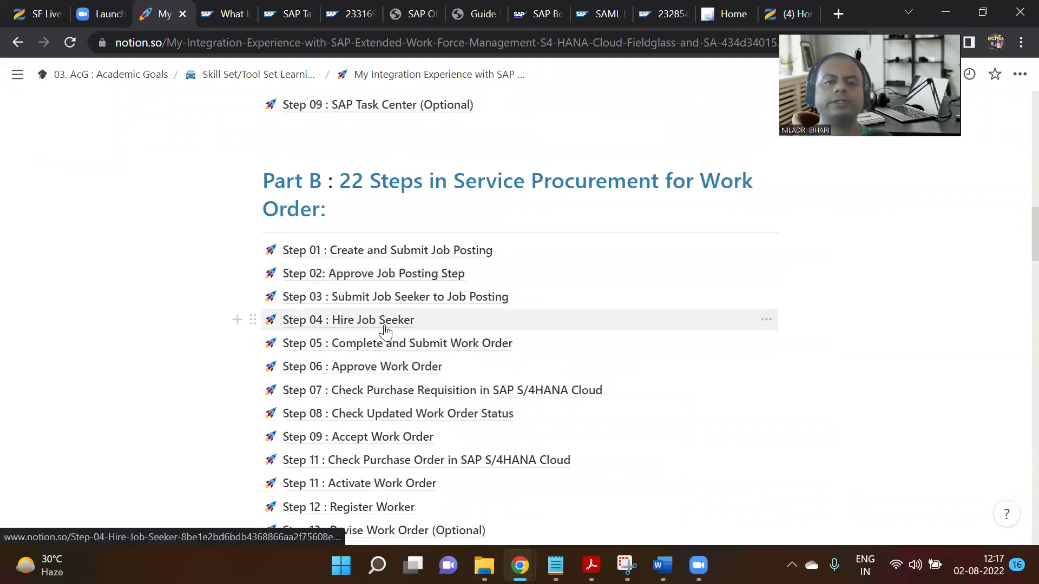
pyautogui.click(388, 325)
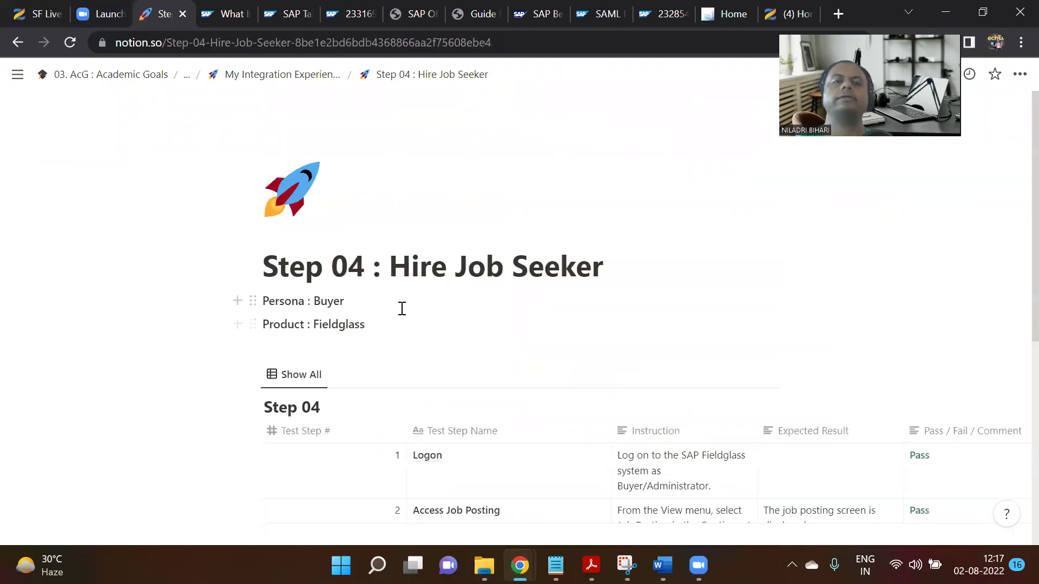
pyautogui.scroll(-3, 401, 309)
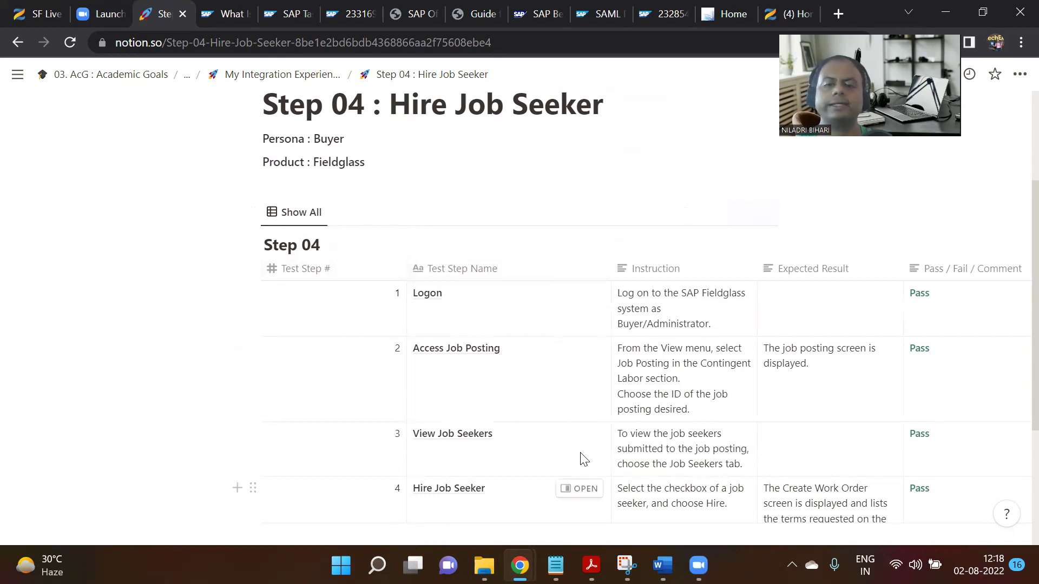
pyautogui.moveTo(520, 565)
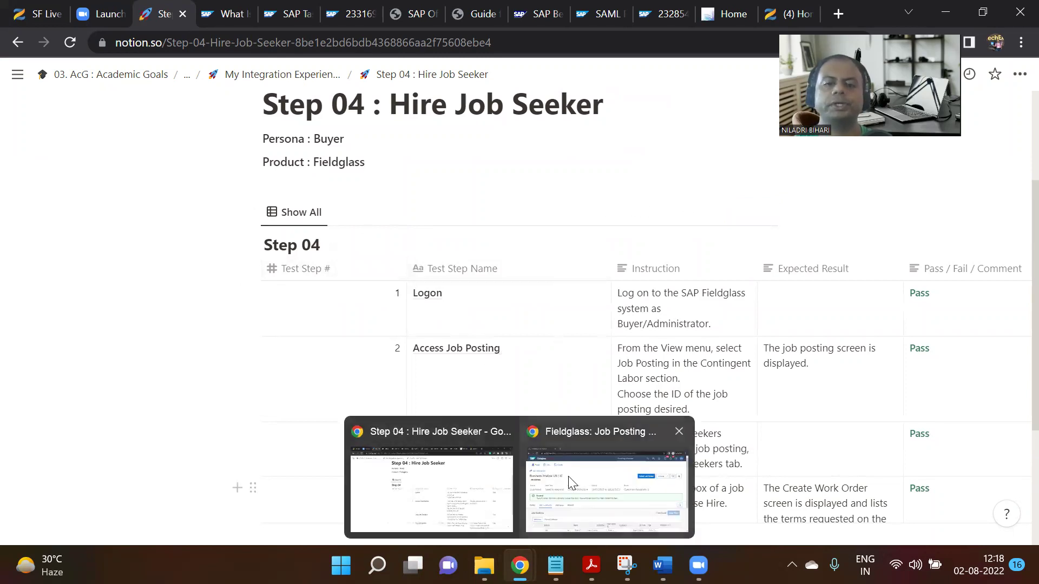
pyautogui.click(575, 481)
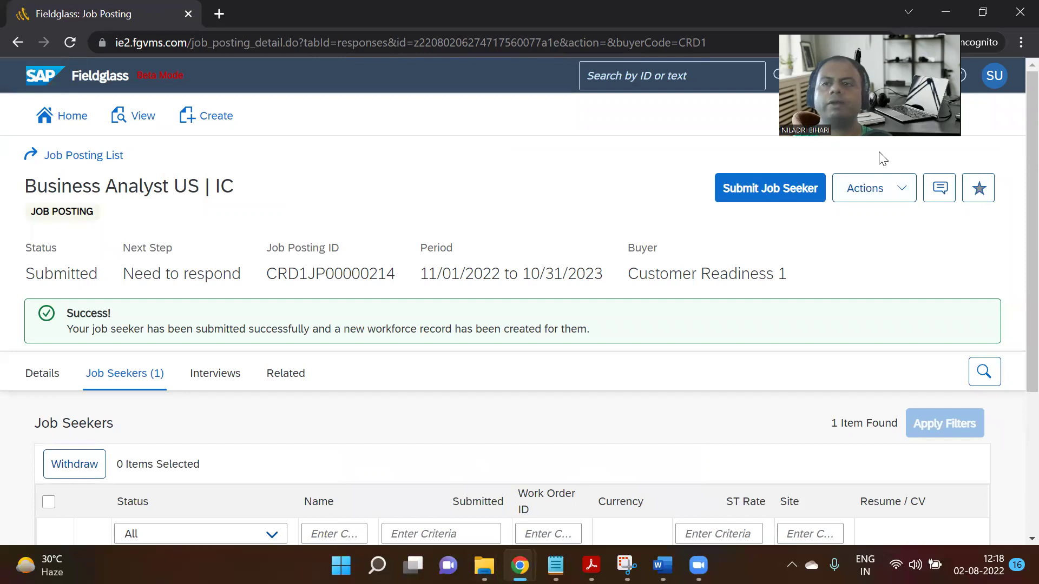
# Sign out of the supplier account, sign in with the buyer's saved login, and check work items.
pyautogui.click(804, 265)
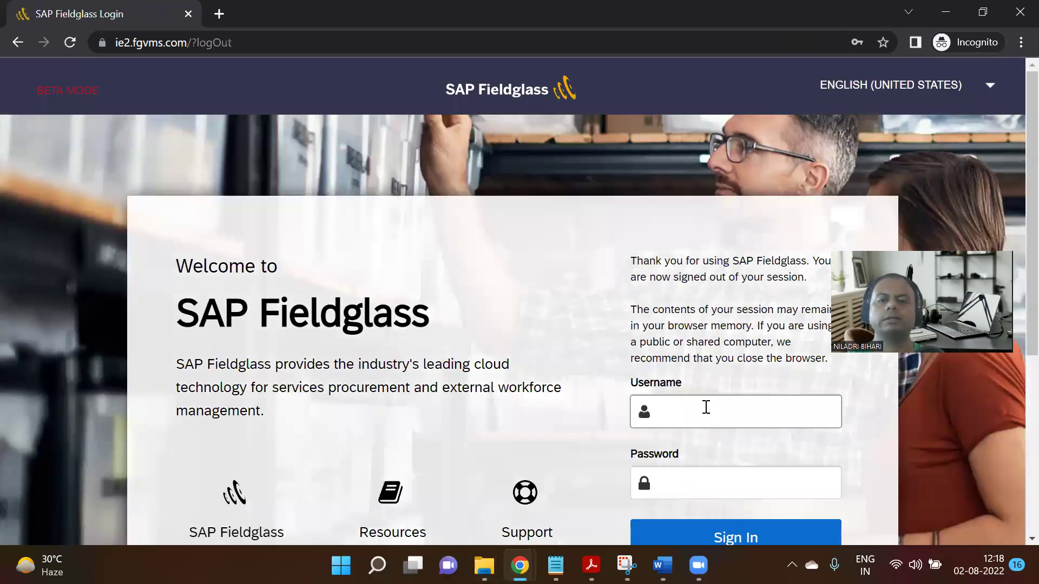
pyautogui.click(705, 411)
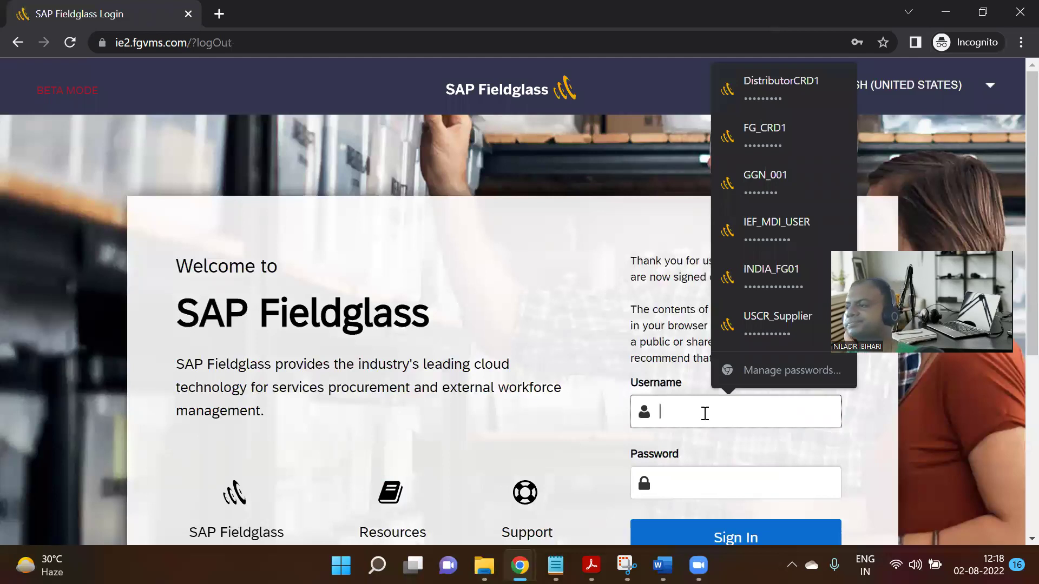
pyautogui.click(768, 237)
pyautogui.scroll(-2, 715, 400)
pyautogui.scroll(-2, 716, 401)
pyautogui.click(732, 376)
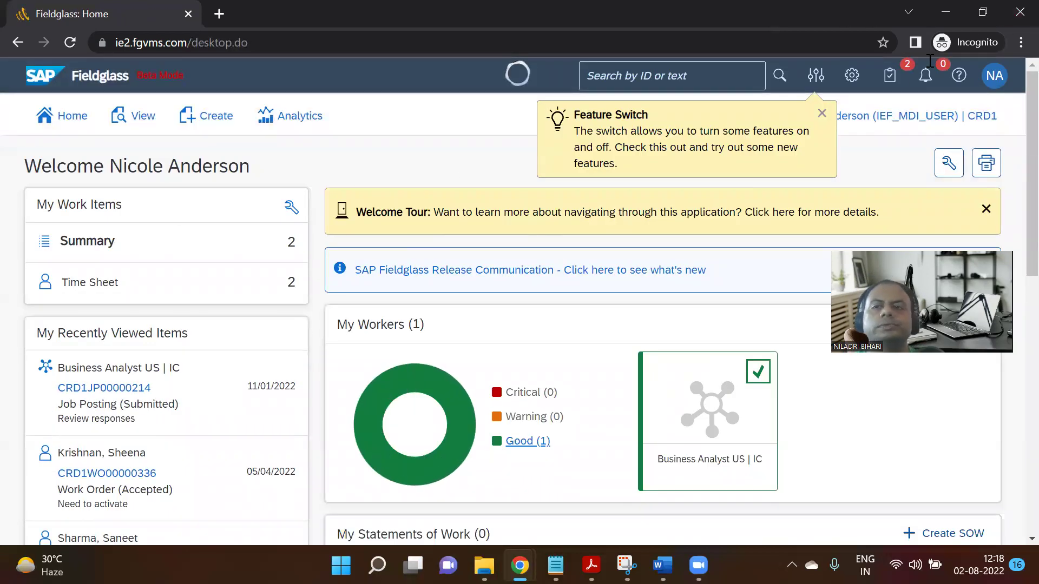
pyautogui.click(891, 78)
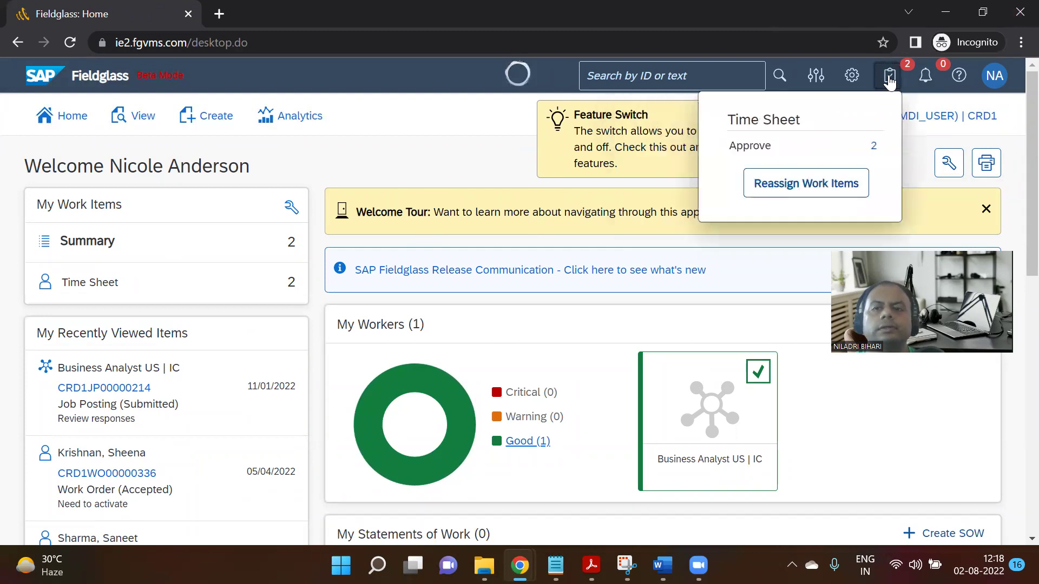
pyautogui.click(890, 82)
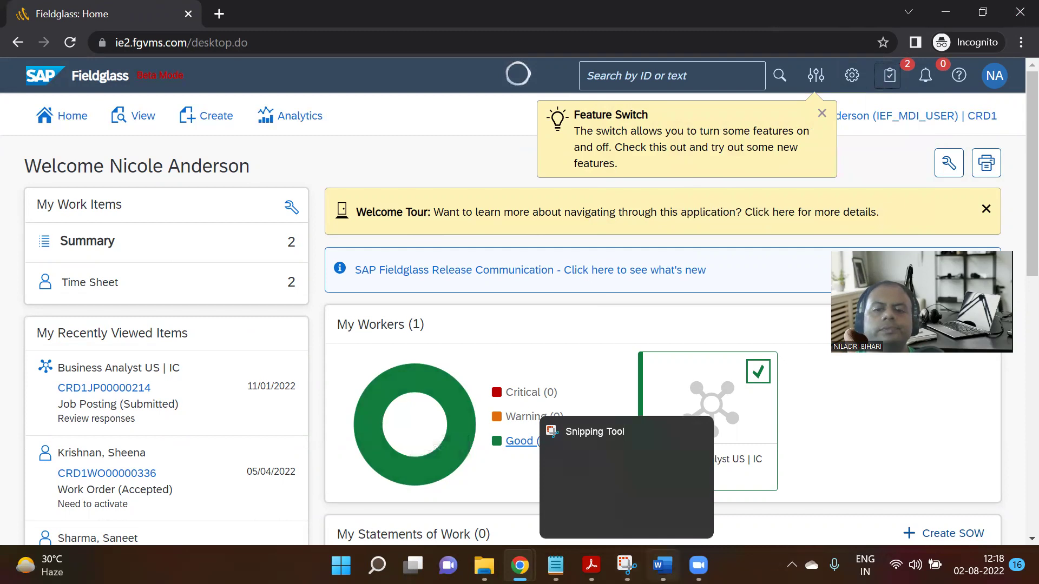
# Switch to the Notion Step 04 : Hire Job Seeker page and scroll to its test step table.
pyautogui.moveTo(662, 566)
pyautogui.moveTo(519, 566)
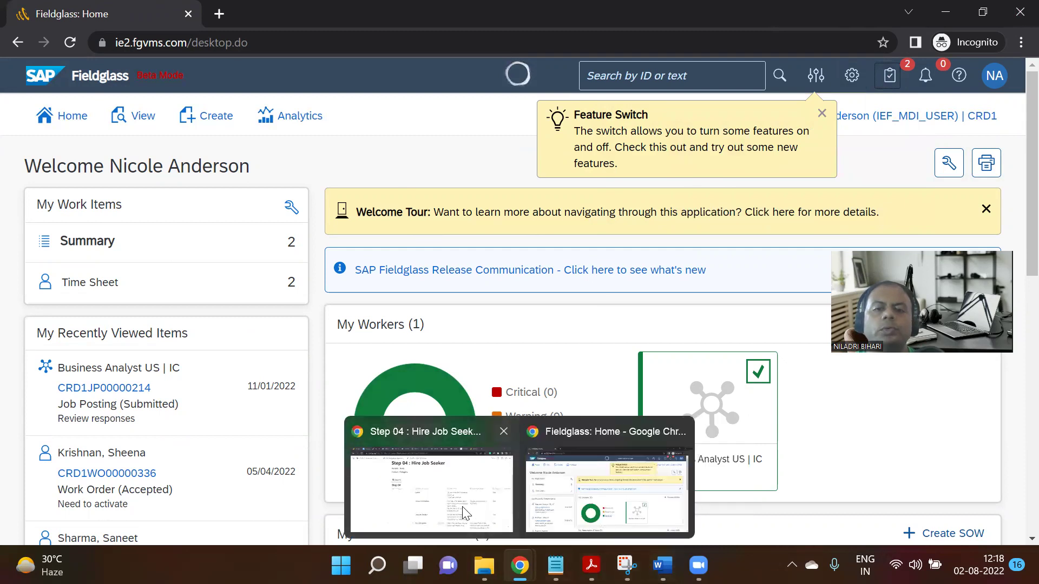
pyautogui.click(462, 507)
pyautogui.scroll(-3, 593, 367)
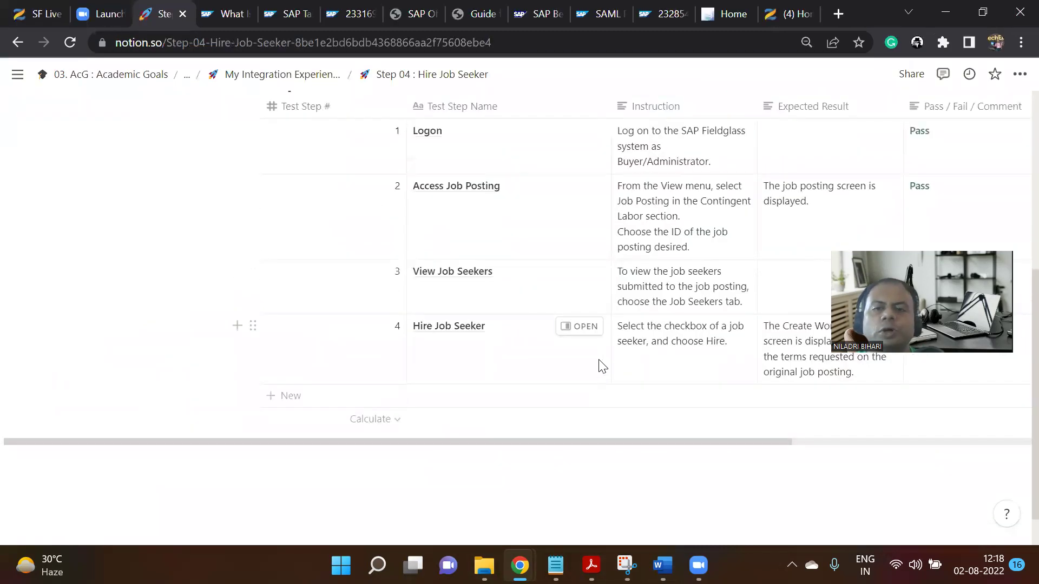
pyautogui.hscroll(3, 570, 443)
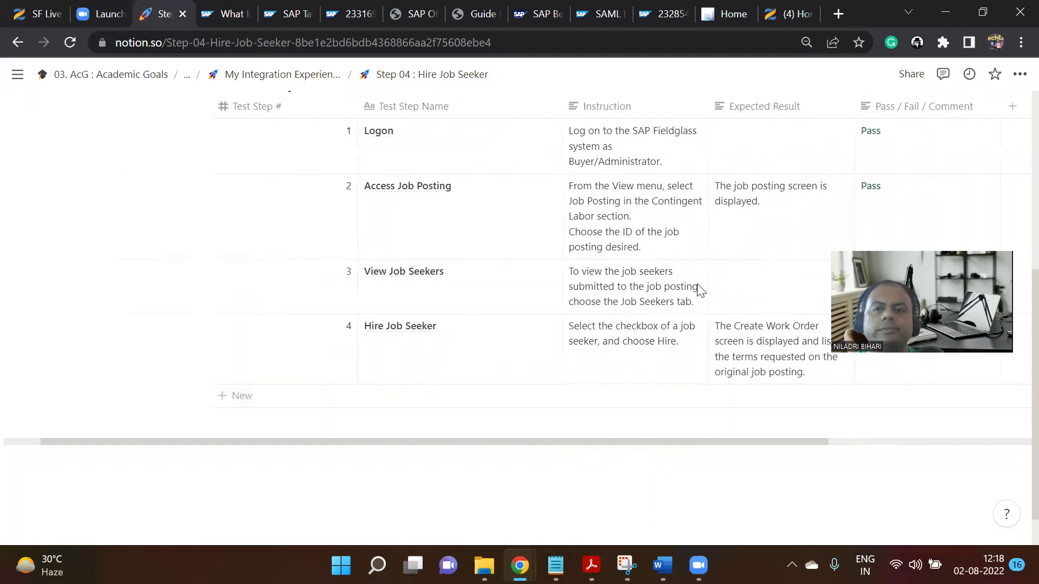
# From the Fieldglass home page, open the Contingent Labor job postings list.
pyautogui.moveTo(627, 566)
pyautogui.moveTo(520, 566)
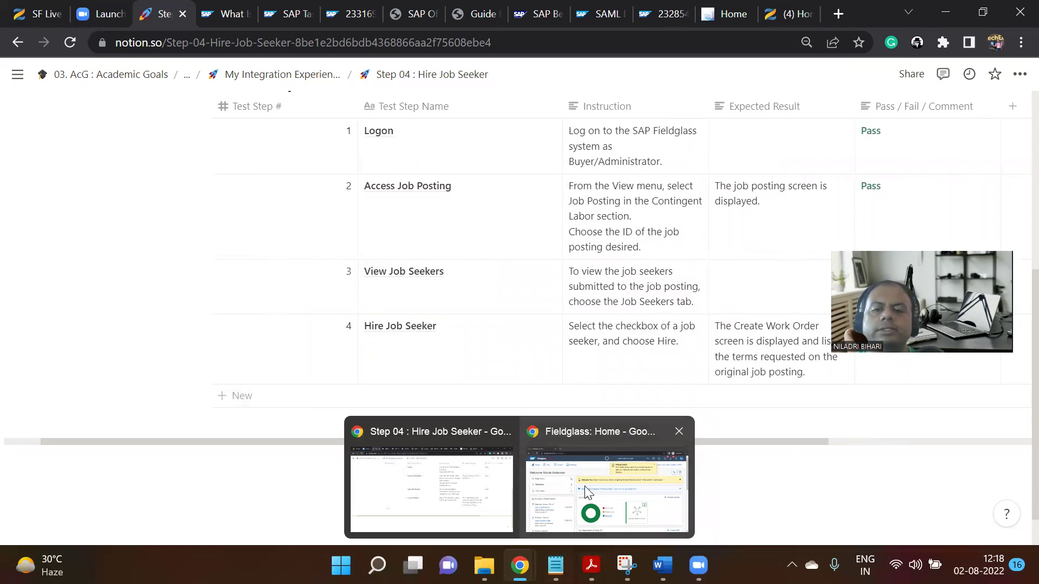
pyautogui.click(590, 482)
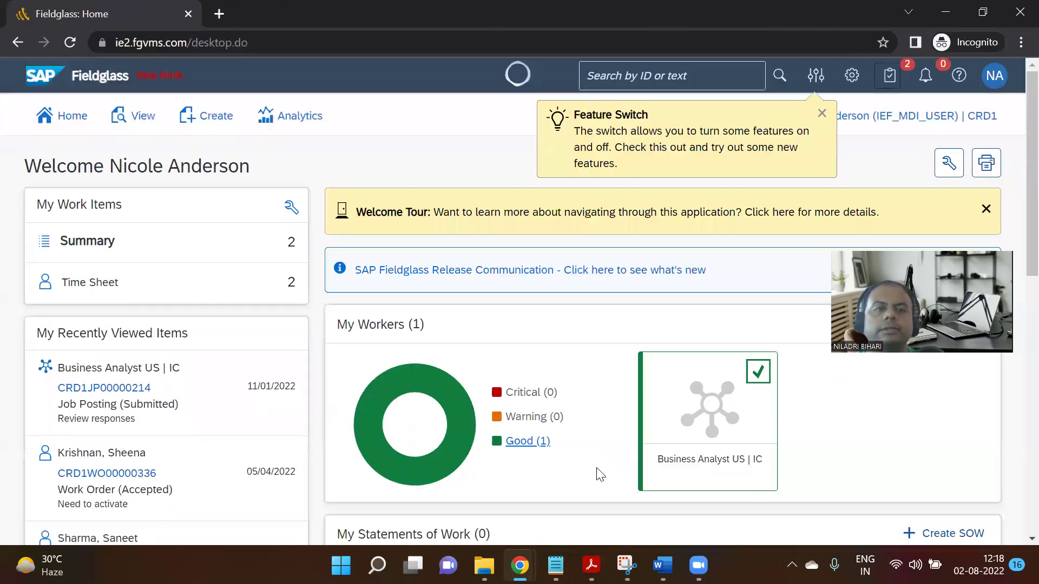
pyautogui.click(144, 117)
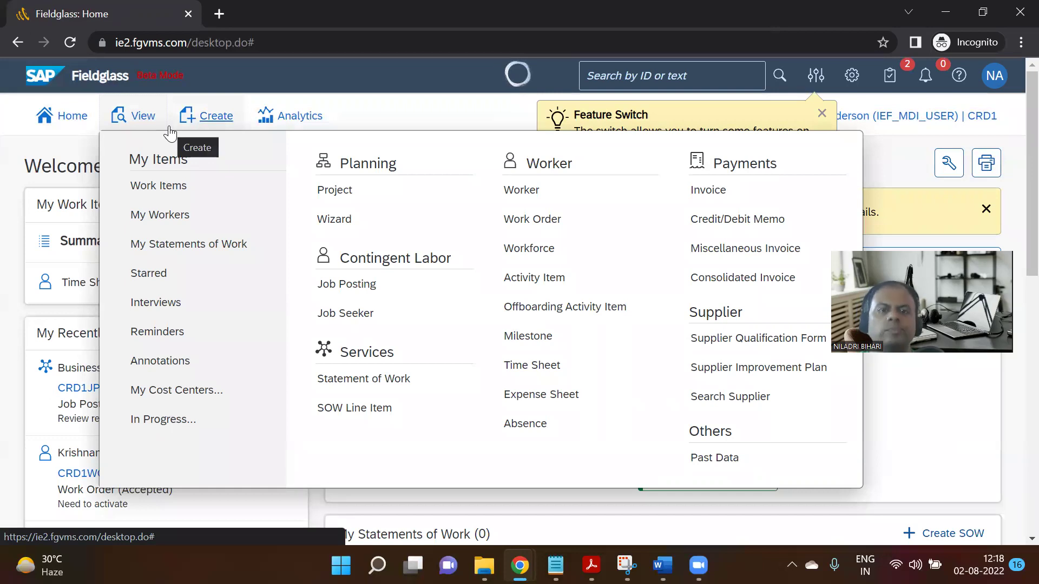
pyautogui.click(372, 296)
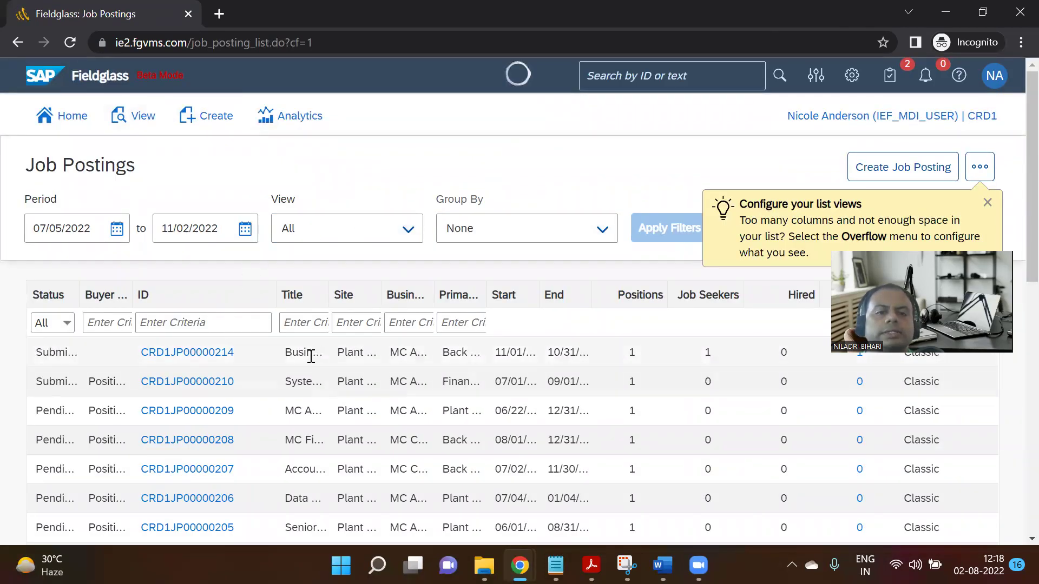
# Widen the Title and Buyer Reference columns, open CRD1JP00000214, and view Job Seekers (1).
pyautogui.moveTo(328, 293); pyautogui.dragTo(504, 324)
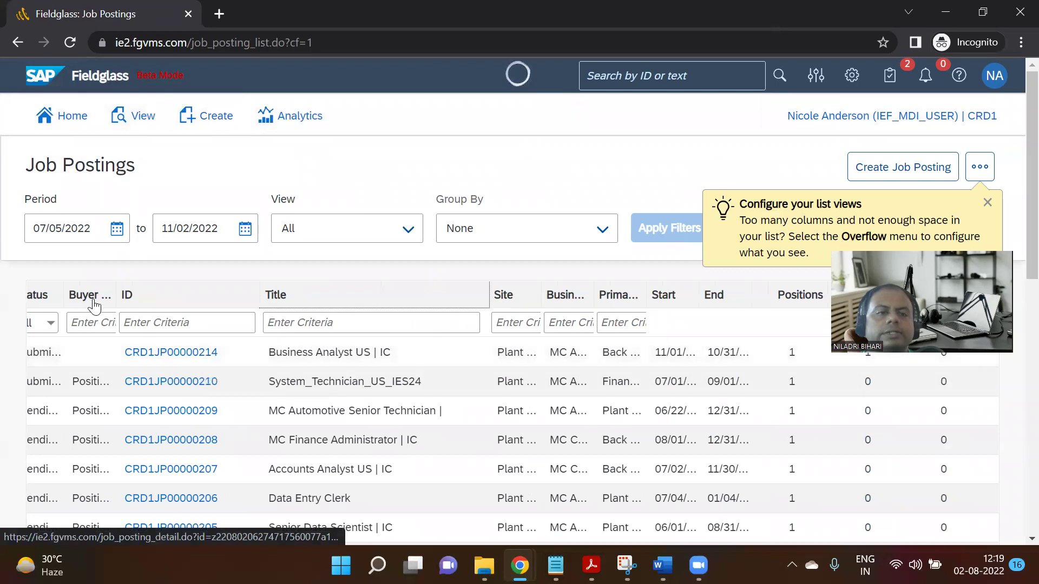
pyautogui.moveTo(114, 289); pyautogui.dragTo(166, 292)
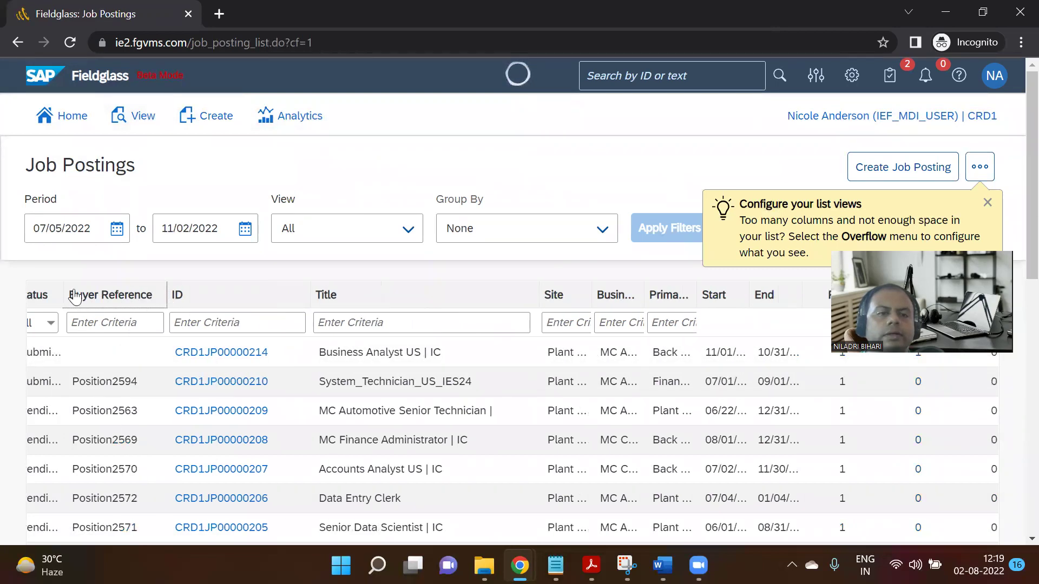
pyautogui.click(193, 352)
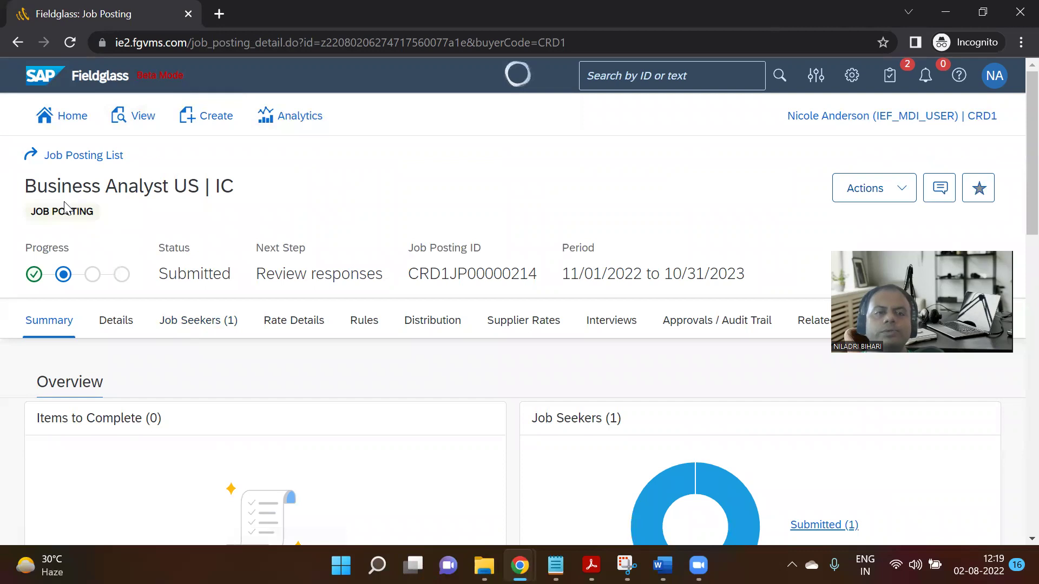
pyautogui.click(187, 328)
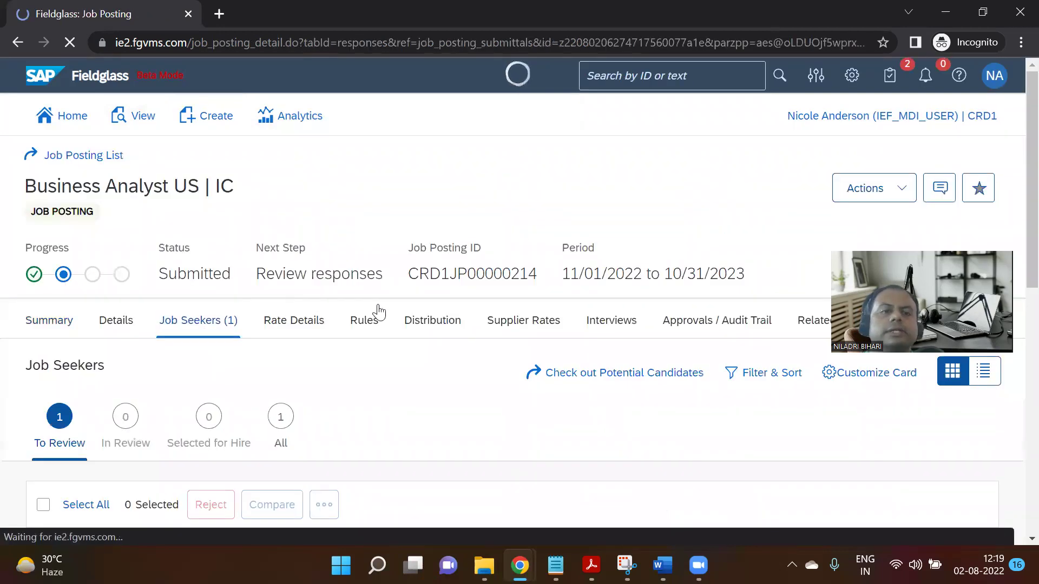
# Open the job seeker's supplier, Domestic US Supplier 80, in a new browser tab.
pyautogui.scroll(-1, 375, 312)
pyautogui.scroll(-3, 379, 319)
pyautogui.scroll(-4, 411, 338)
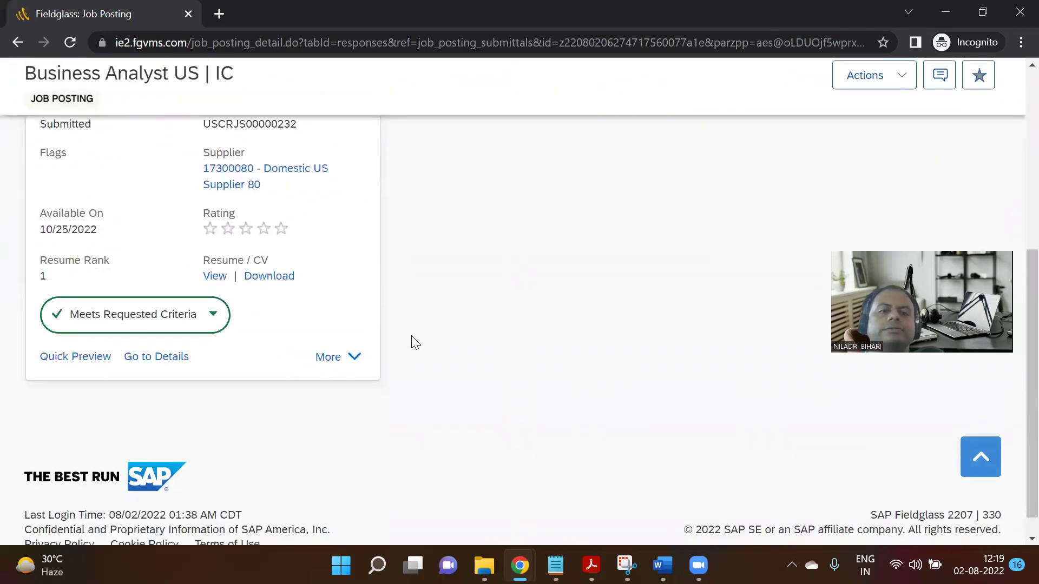
pyautogui.scroll(2, 388, 340)
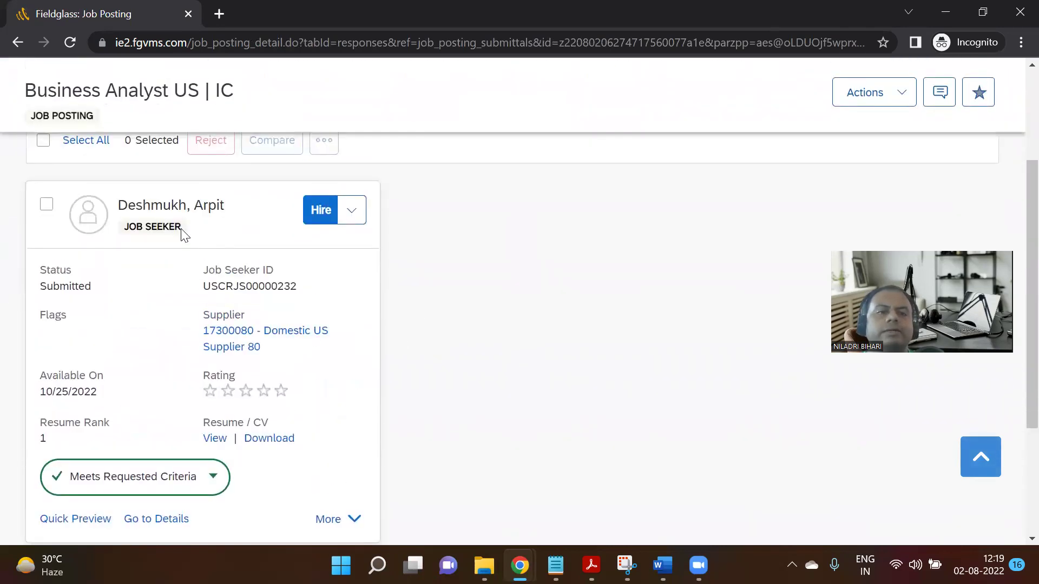
pyautogui.scroll(2, 179, 241)
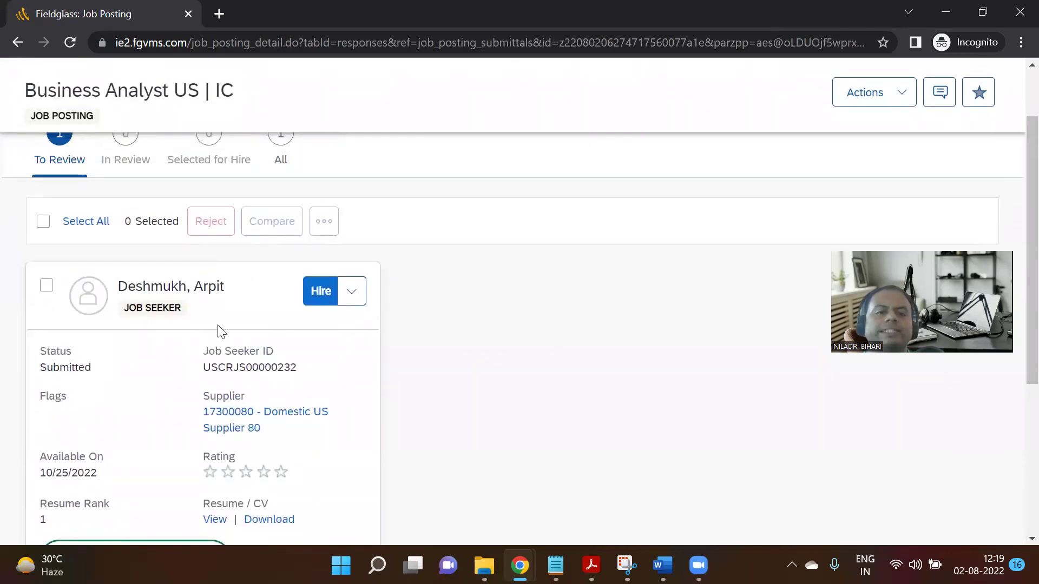
pyautogui.scroll(-1, 219, 331)
pyautogui.scroll(-1, 248, 399)
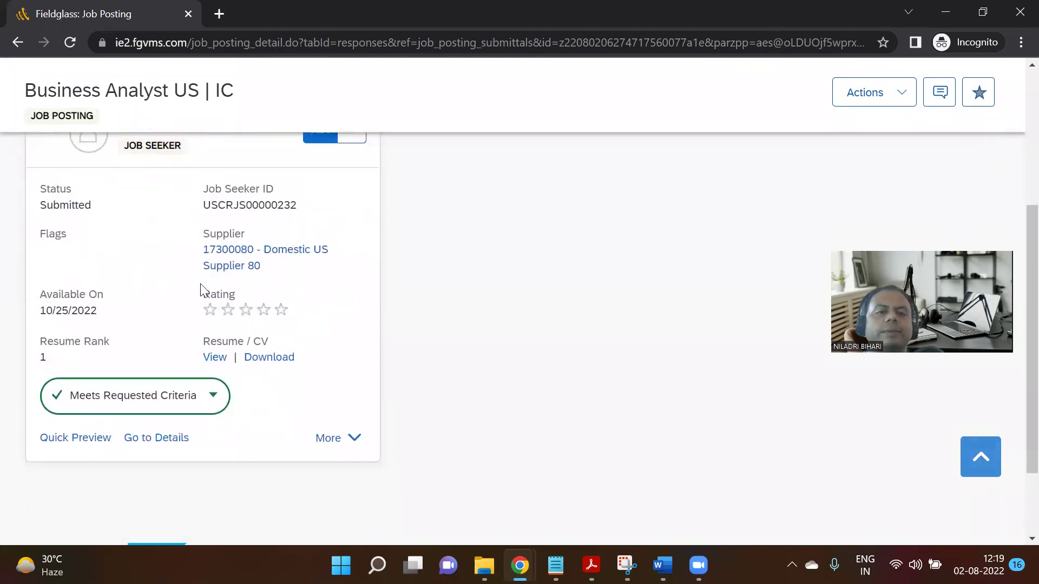
pyautogui.rightClick(239, 262)
pyautogui.click(267, 271)
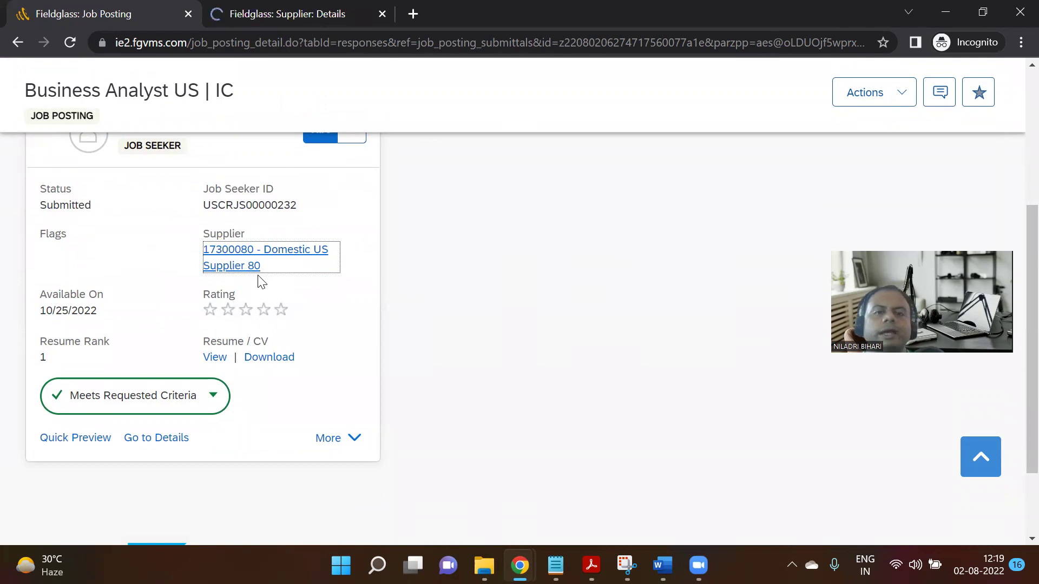
# Review the Supplier Details page, then go back to the Job Posting tab.
pyautogui.click(295, 15)
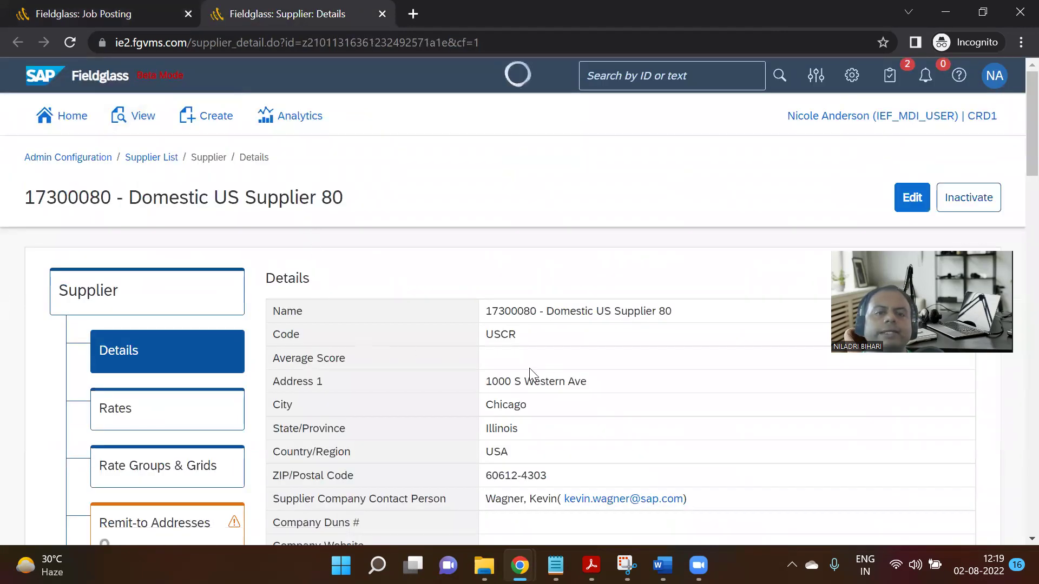
pyautogui.scroll(-3, 533, 399)
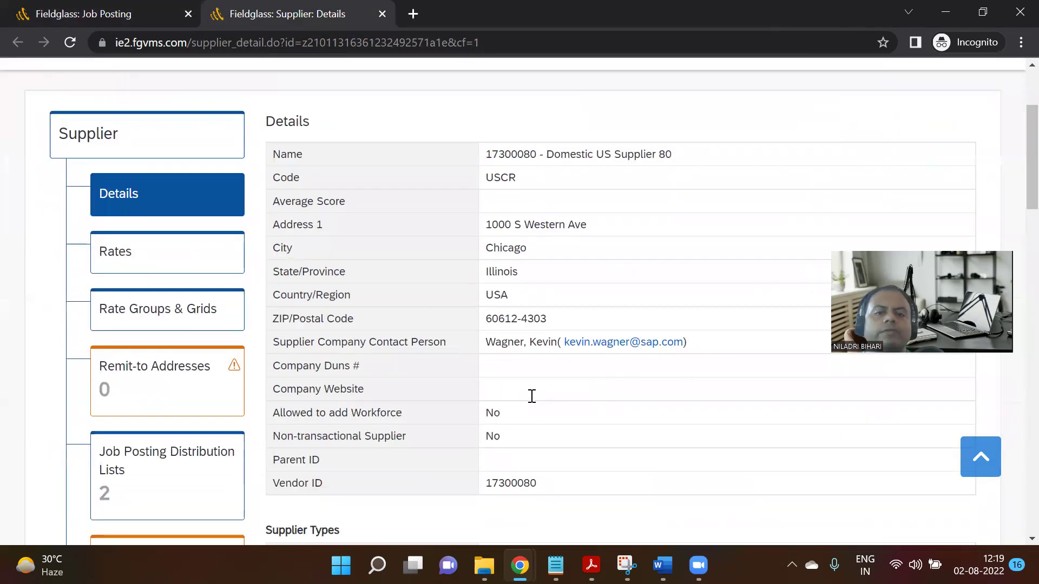
pyautogui.scroll(-14, 488, 392)
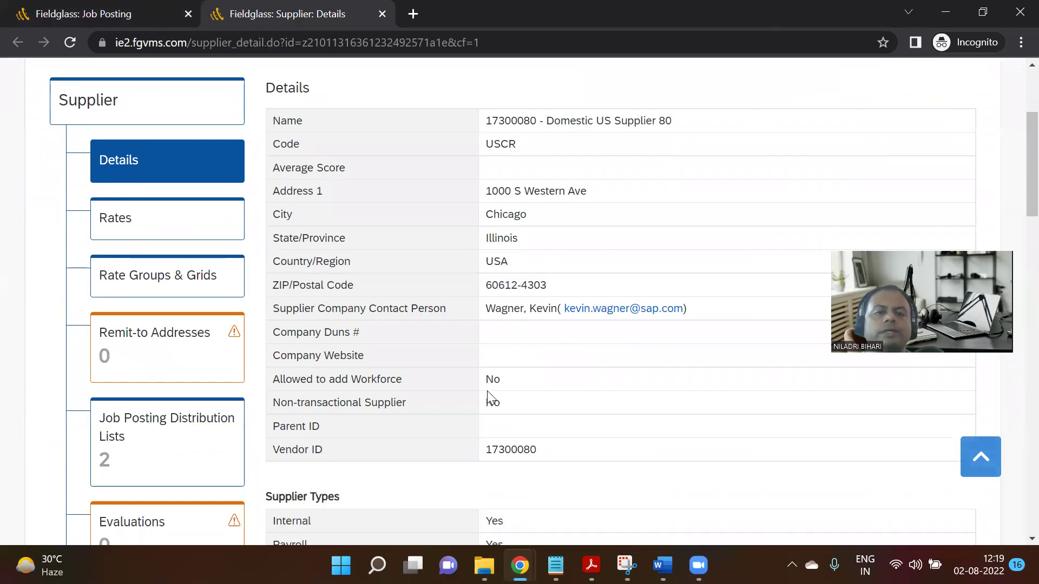
pyautogui.scroll(-6, 487, 391)
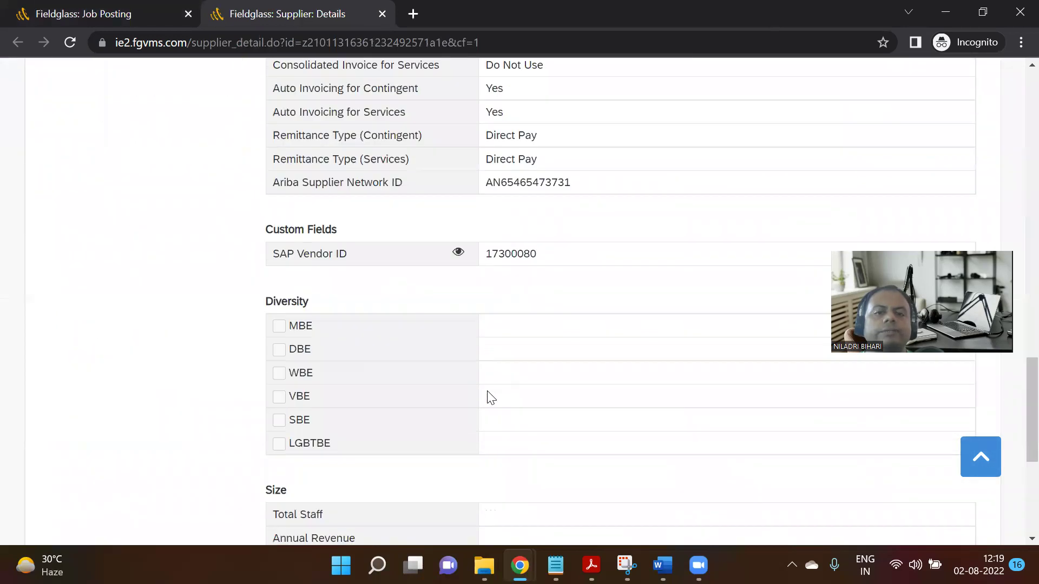
pyautogui.scroll(13, 488, 391)
pyautogui.scroll(15, 489, 391)
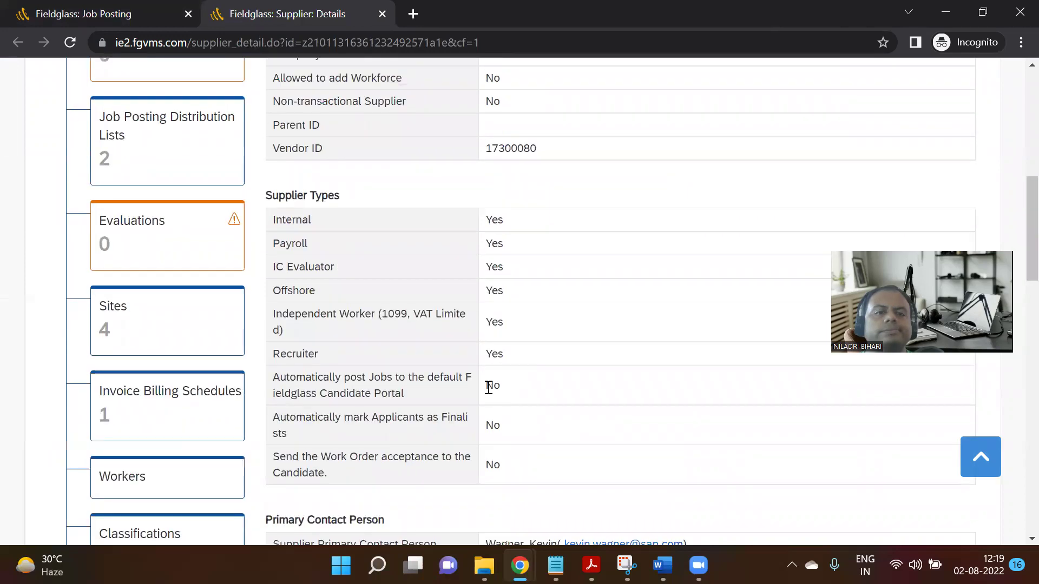
pyautogui.click(105, 12)
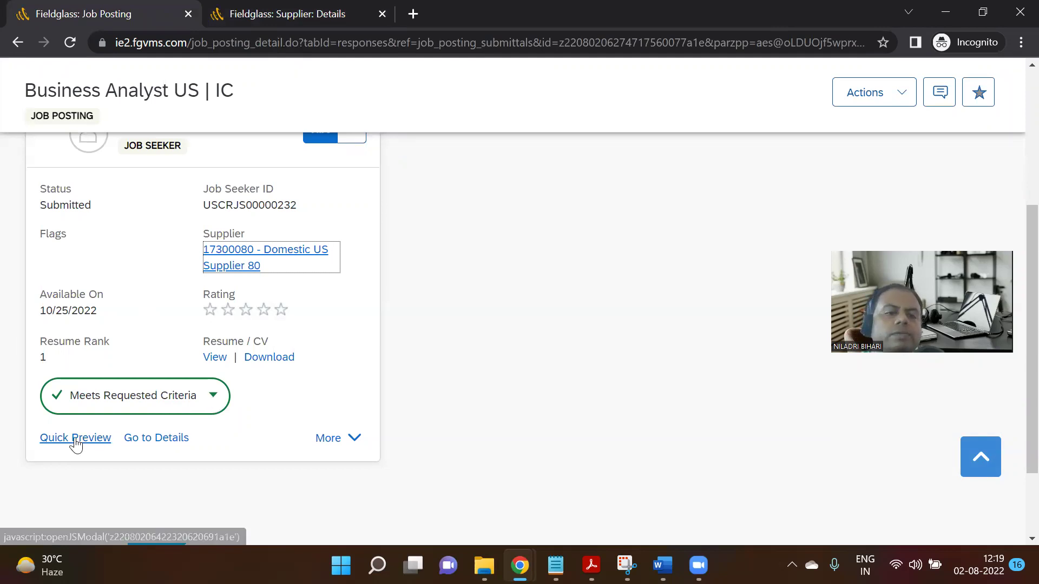
# Check the Meets Requested Criteria details, then rate the job seeker five stars.
pyautogui.click(212, 410)
pyautogui.click(213, 410)
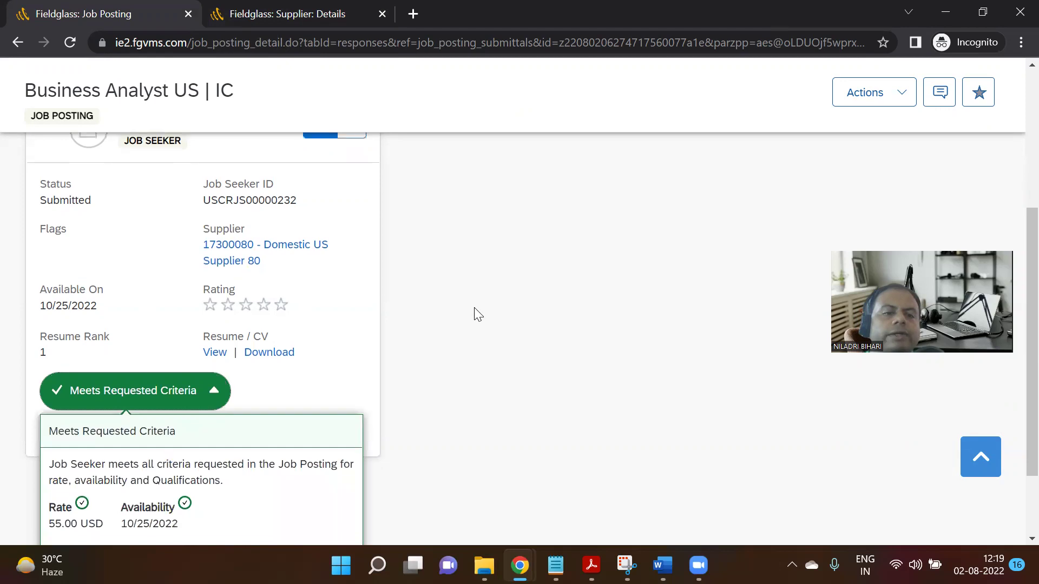
pyautogui.scroll(-2, 474, 313)
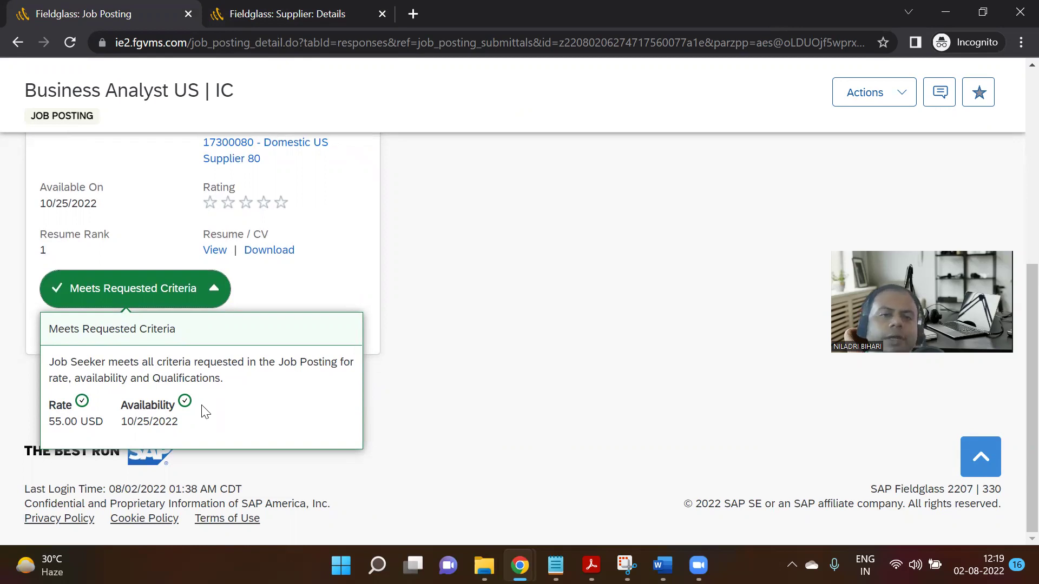
pyautogui.click(369, 278)
pyautogui.click(281, 205)
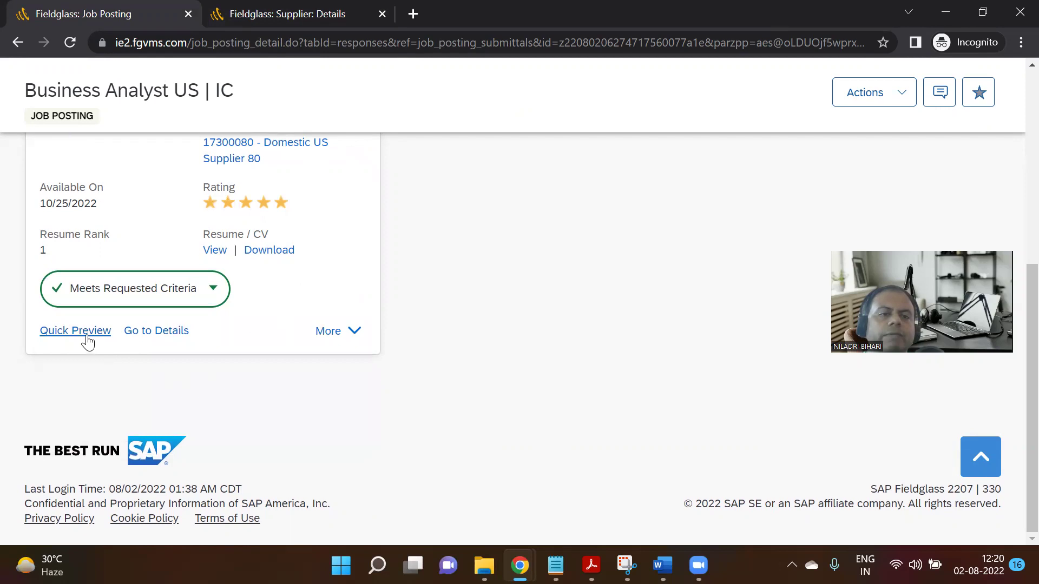
# Look through the Quick Preview of the submission, including its certificate resume.
pyautogui.click(85, 333)
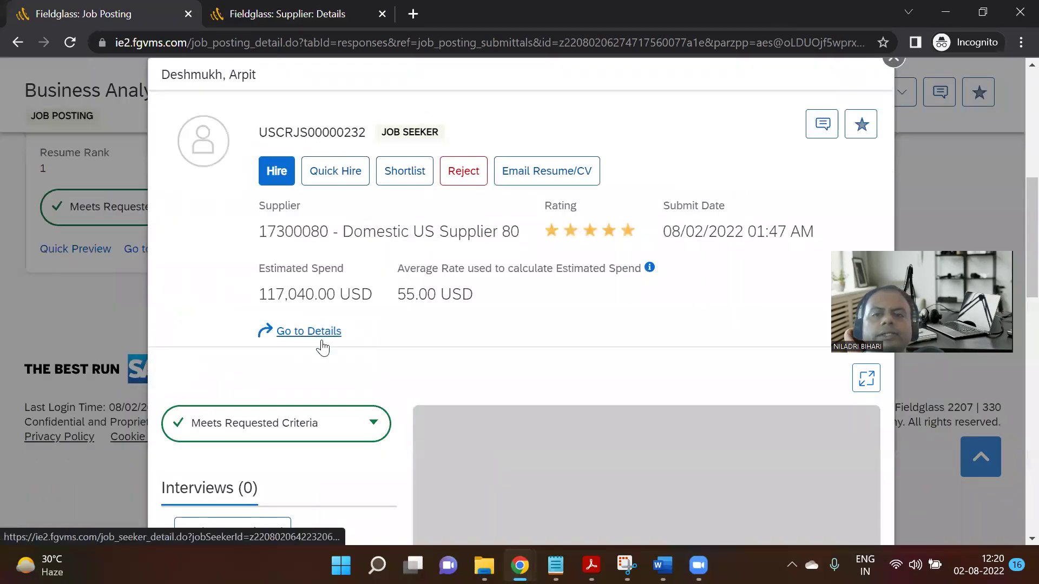
pyautogui.scroll(-6, 367, 340)
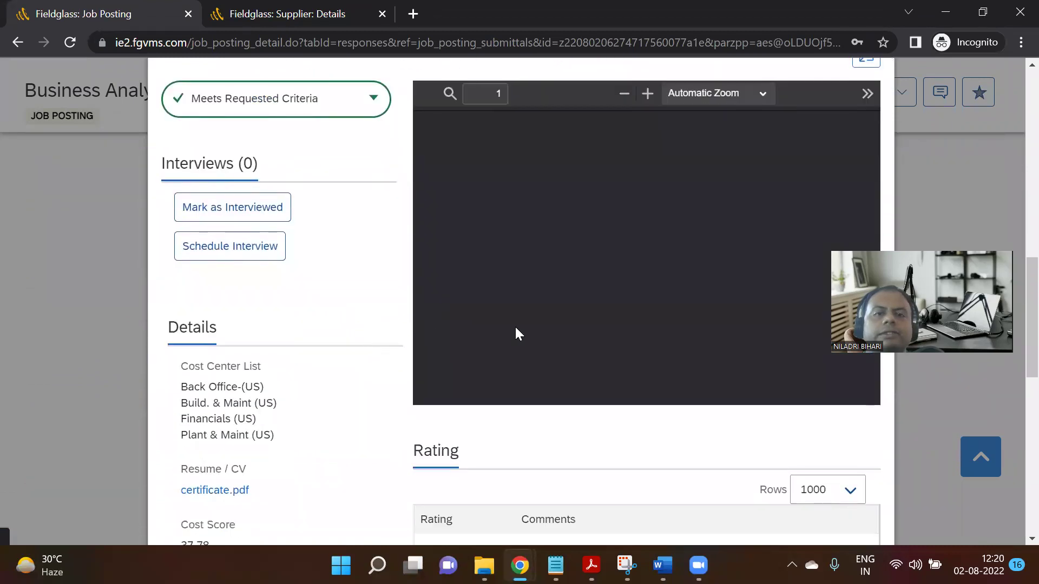
pyautogui.scroll(-6, 520, 336)
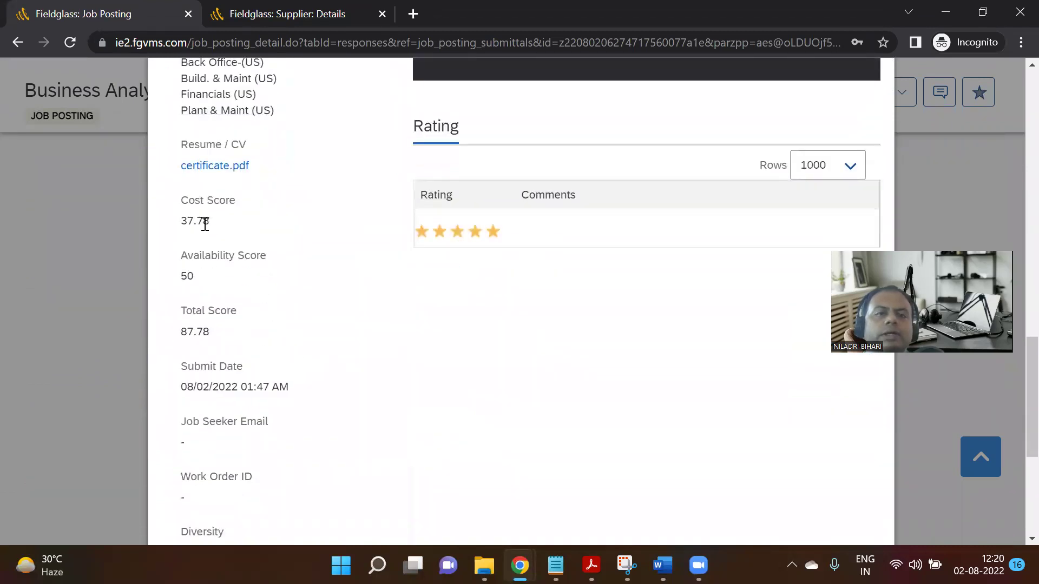
pyautogui.scroll(-2, 224, 369)
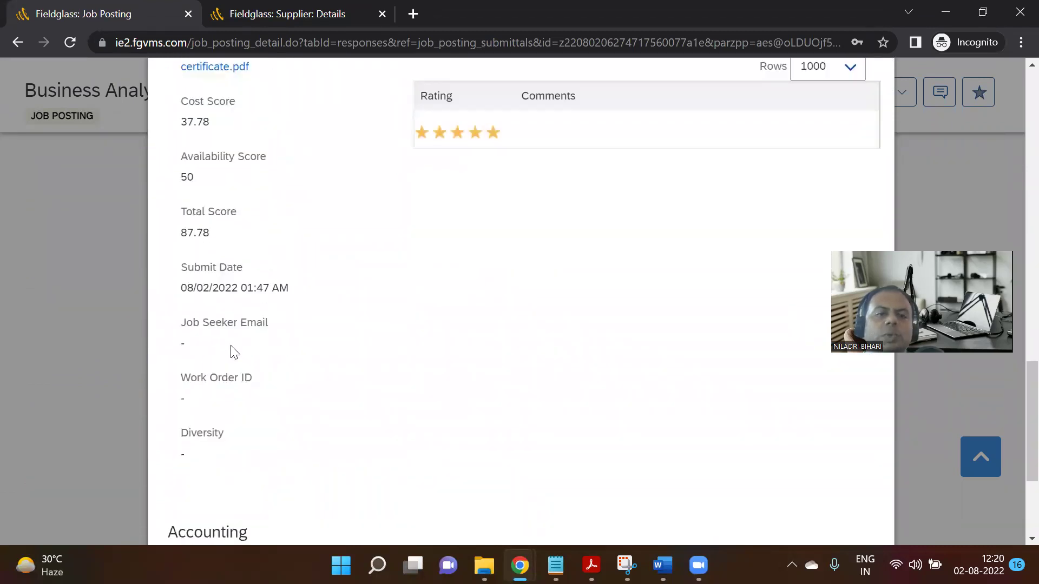
pyautogui.scroll(13, 230, 357)
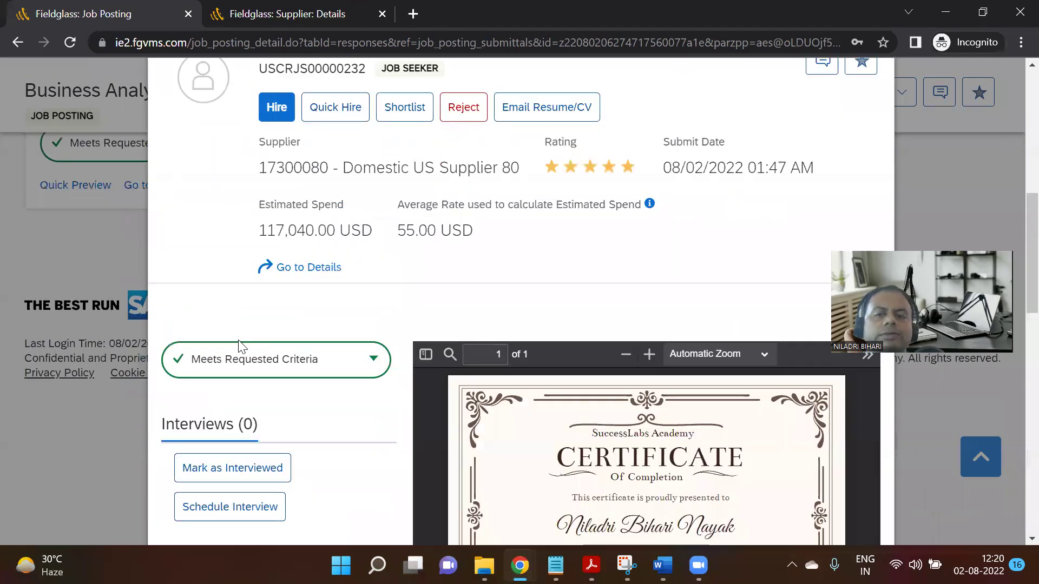
pyautogui.scroll(7, 238, 346)
pyautogui.scroll(-5, 239, 341)
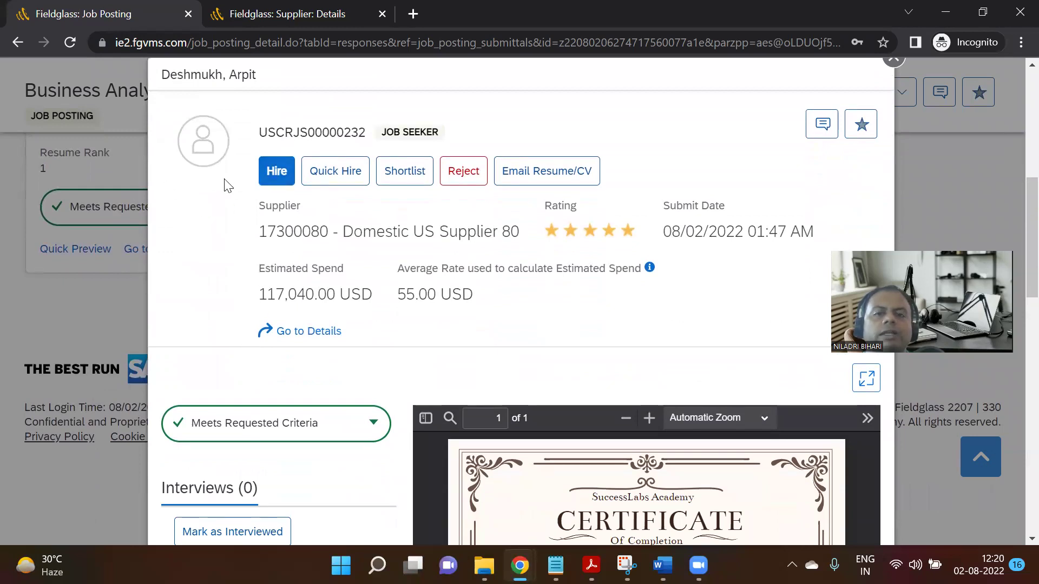
pyautogui.moveTo(519, 566)
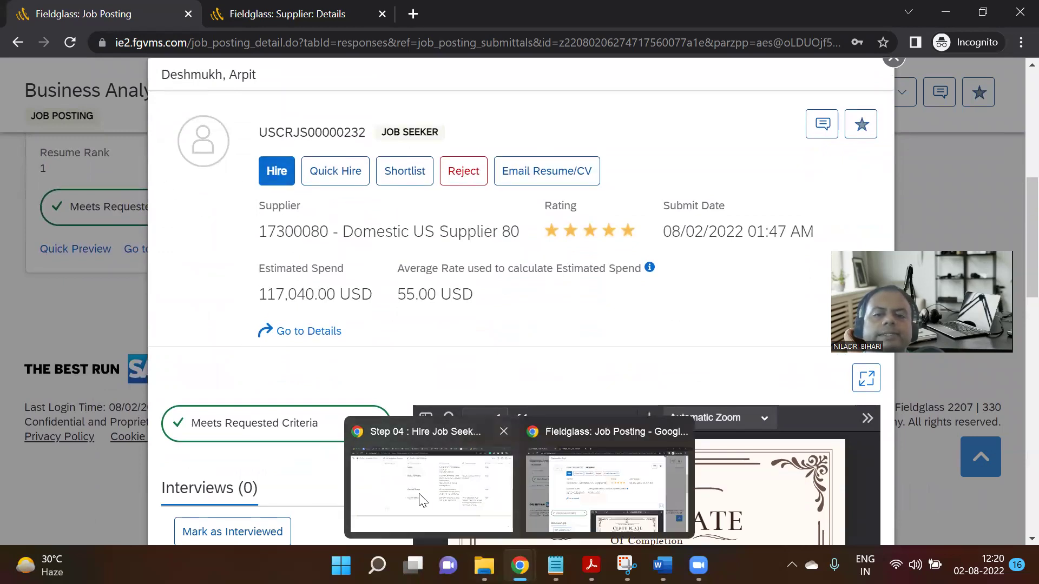
pyautogui.click(473, 447)
pyautogui.moveTo(474, 447); pyautogui.dragTo(621, 440)
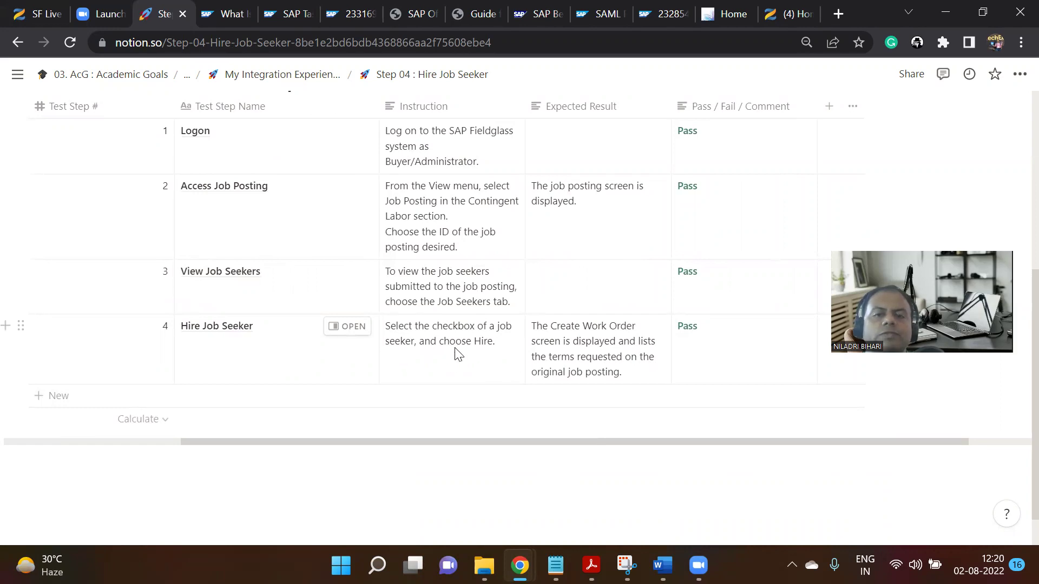
pyautogui.moveTo(520, 566)
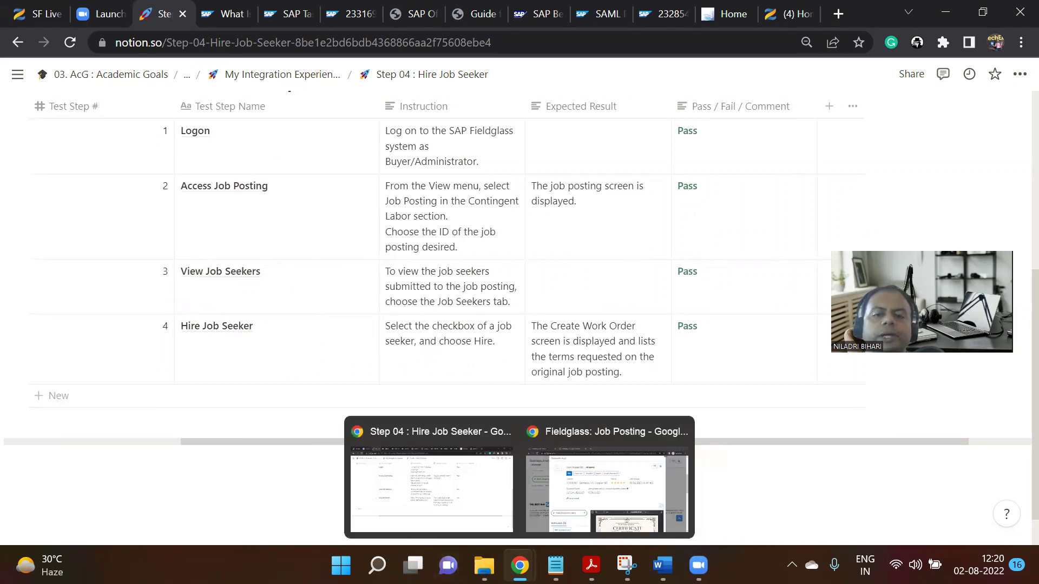
pyautogui.click(558, 485)
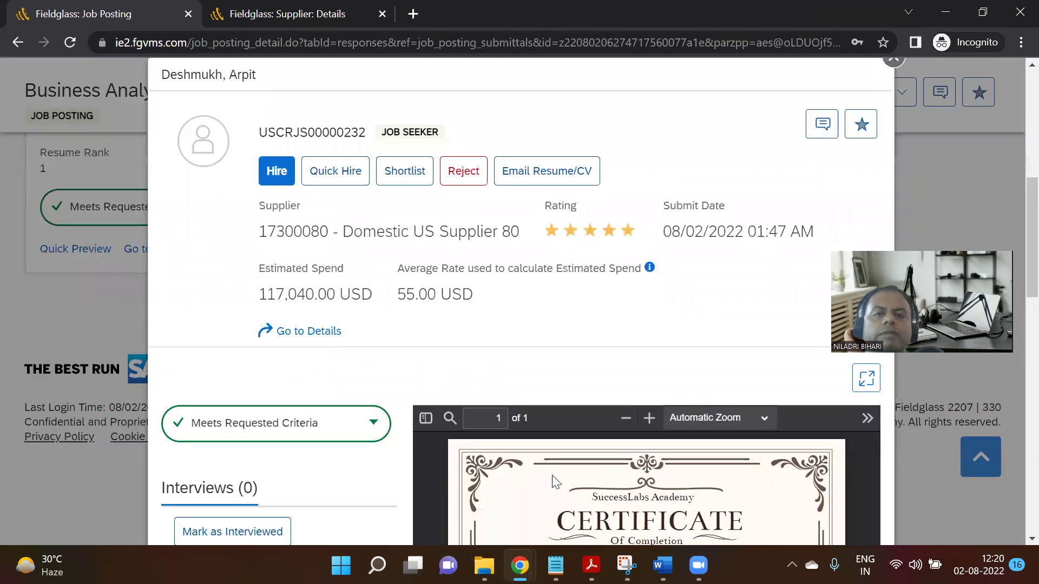
# Hire the job seeker from the preview to open a Create Work Order form.
pyautogui.click(278, 172)
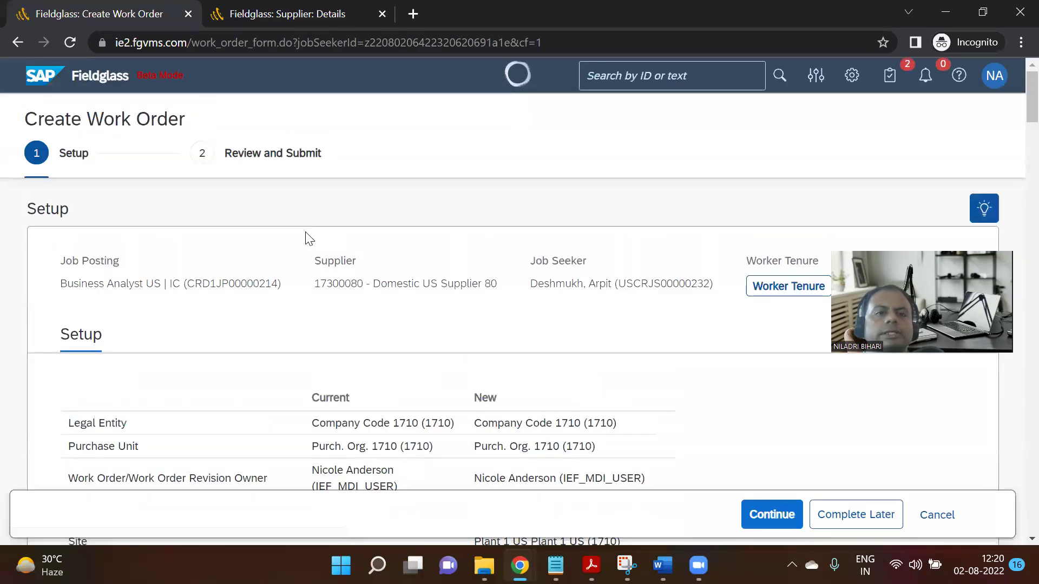
pyautogui.scroll(-1, 364, 301)
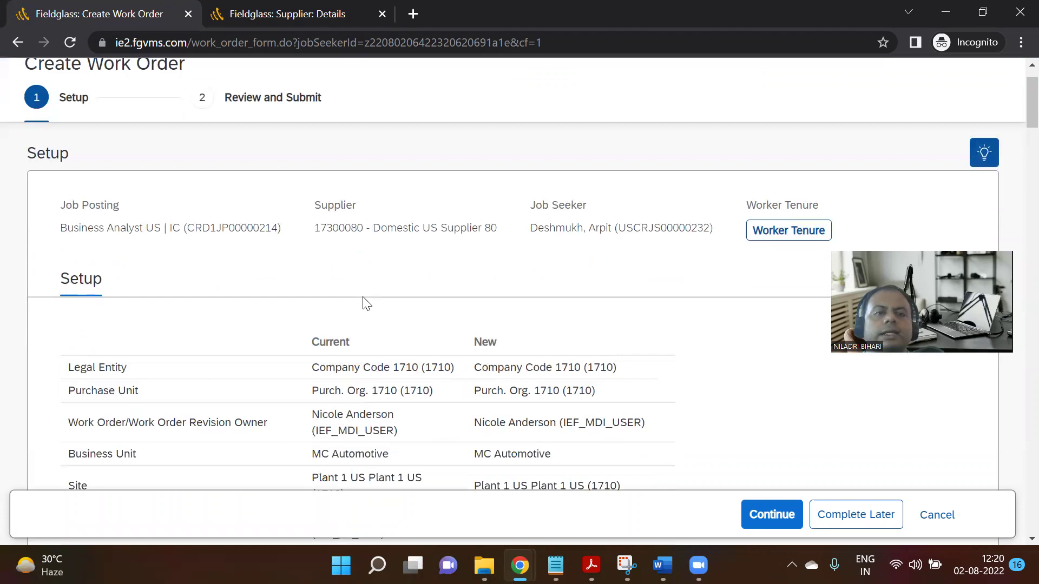
pyautogui.scroll(1, 364, 301)
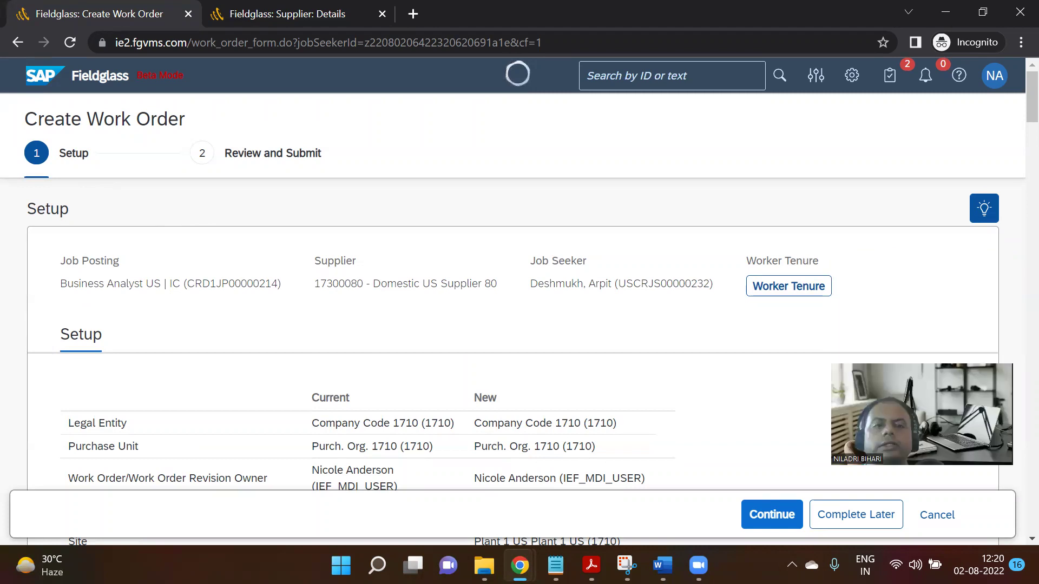
# Check the Worker Tenure and Potential Matches results, which show no prior records.
pyautogui.click(775, 290)
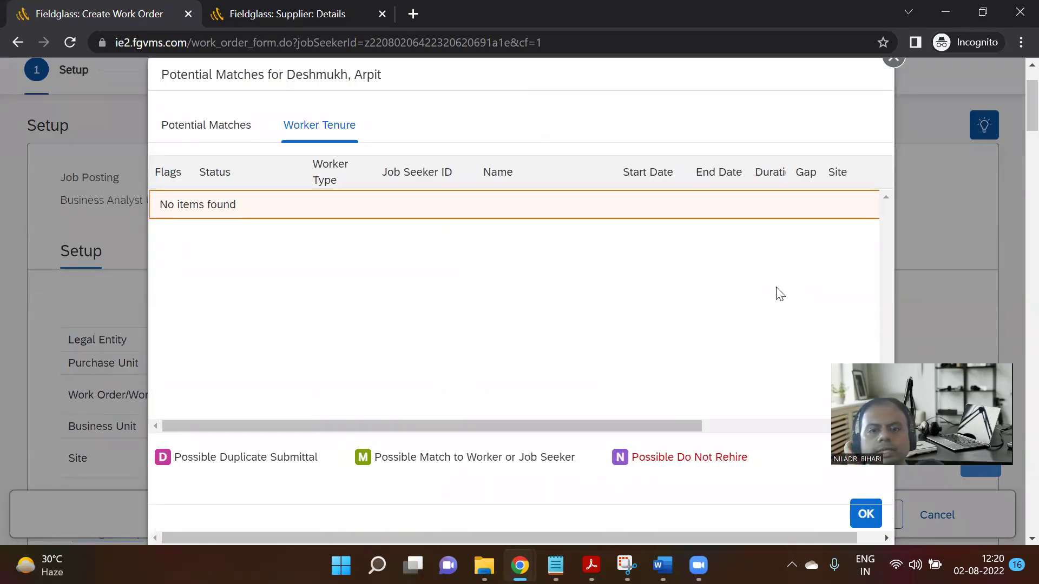
pyautogui.scroll(-5, 780, 294)
pyautogui.scroll(5, 838, 296)
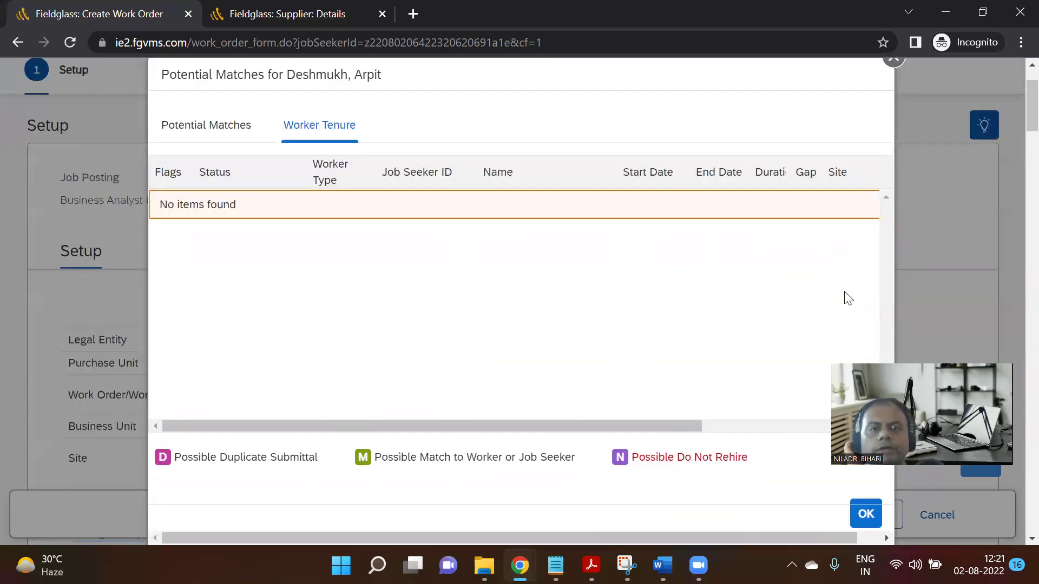
pyautogui.click(219, 133)
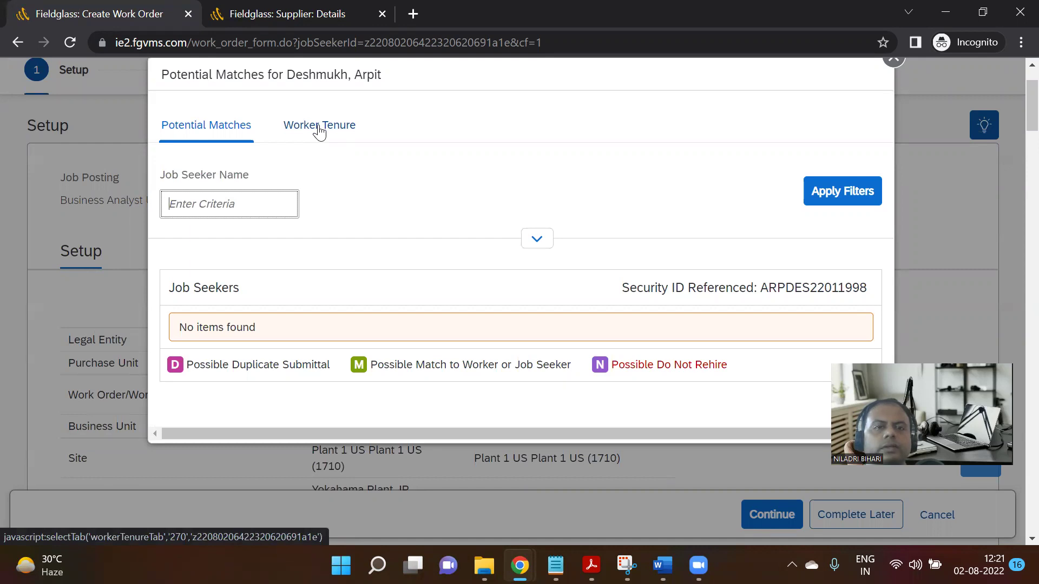
pyautogui.click(320, 130)
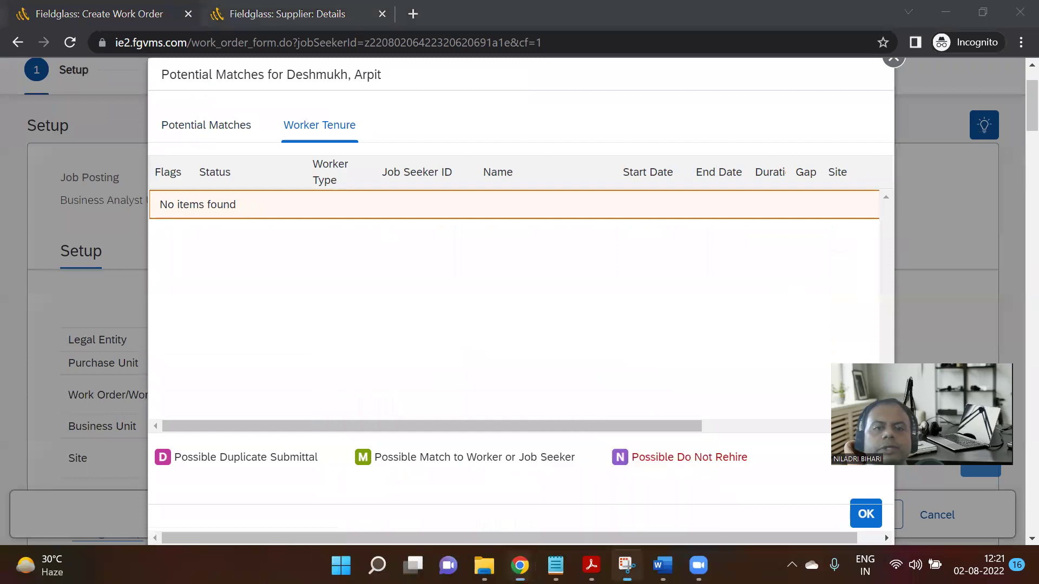
pyautogui.click(627, 566)
pyautogui.click(49, 47)
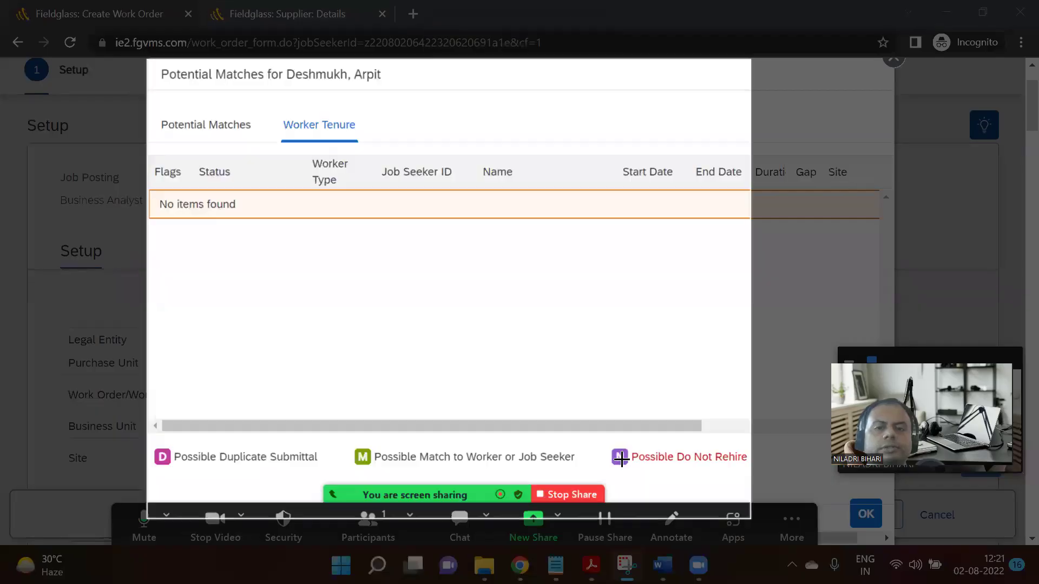
# Snip the empty Worker Tenure results and paste them on a new line under Product on Step 04.
pyautogui.moveTo(622, 458); pyautogui.dragTo(808, 476)
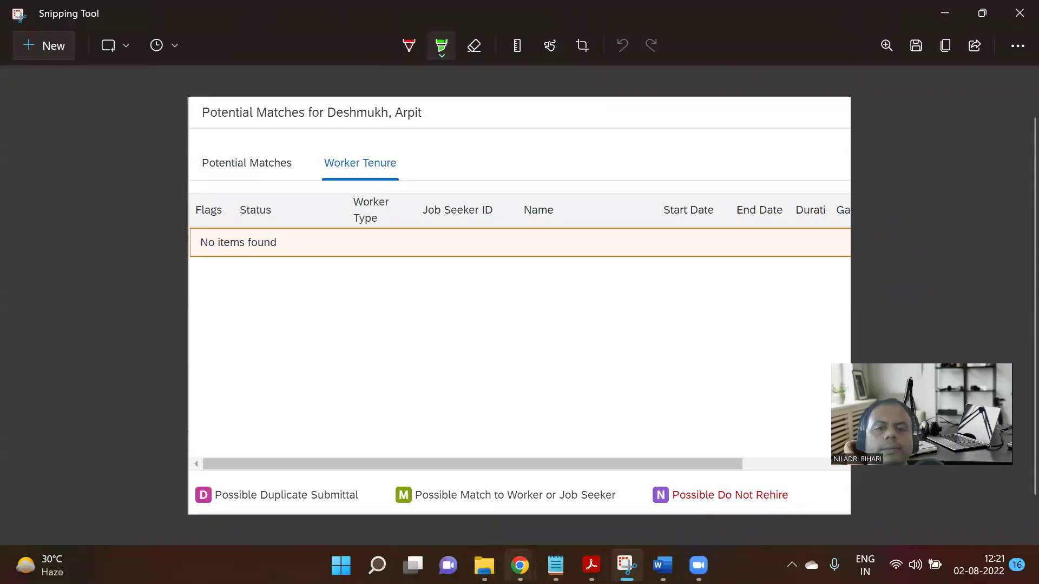
pyautogui.click(430, 487)
pyautogui.scroll(5, 432, 370)
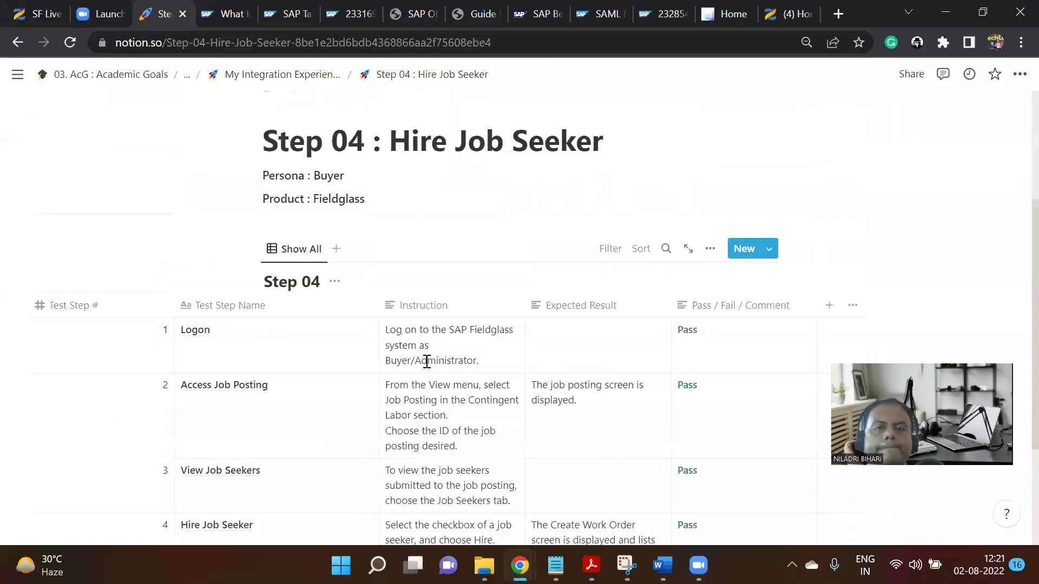
pyautogui.click(317, 348)
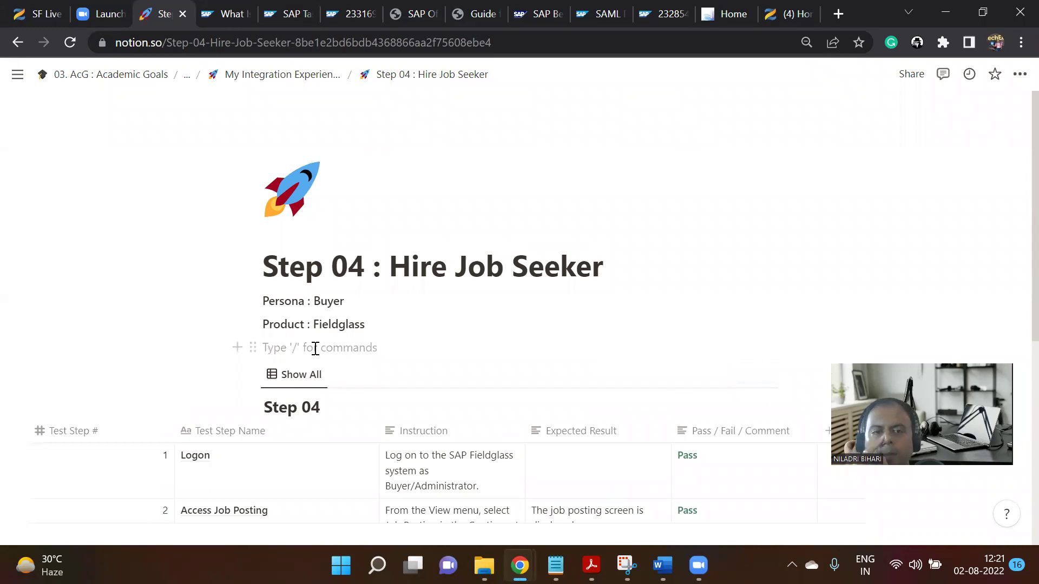
pyautogui.press('Return')
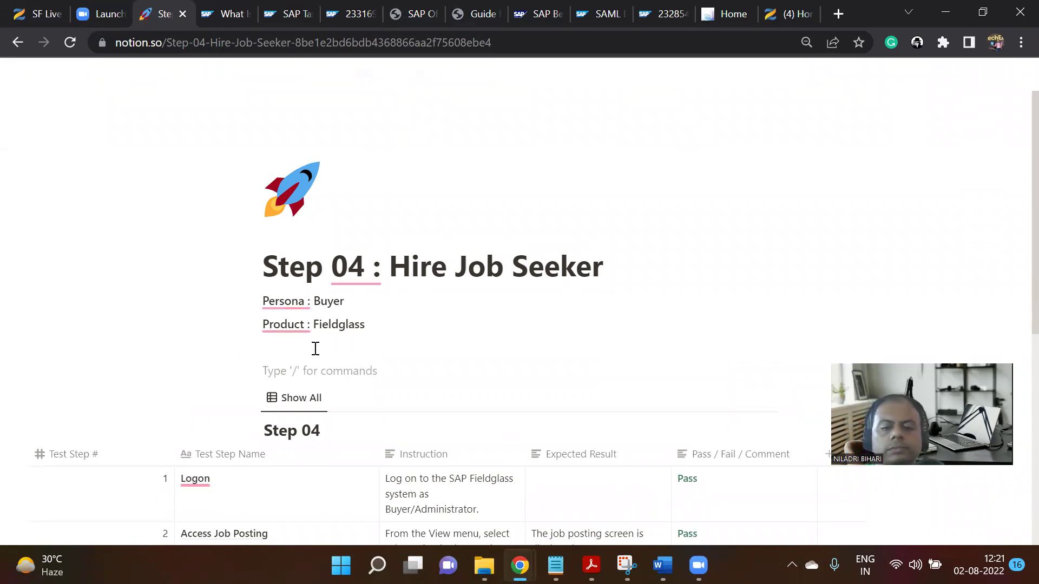
pyautogui.hotkey('ctrl', 'v')
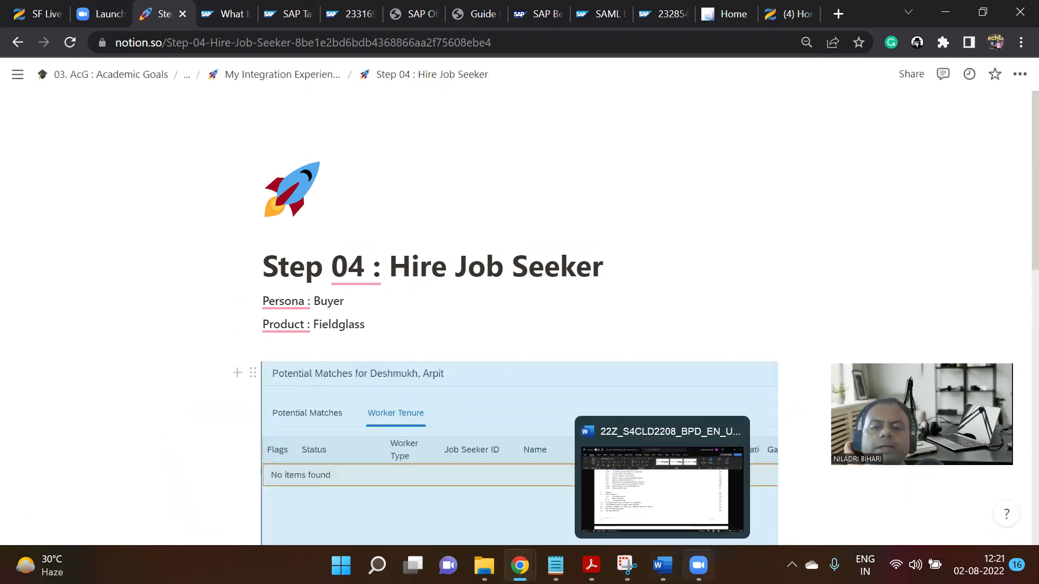
# Return to the Fieldglass work order window.
pyautogui.moveTo(699, 565)
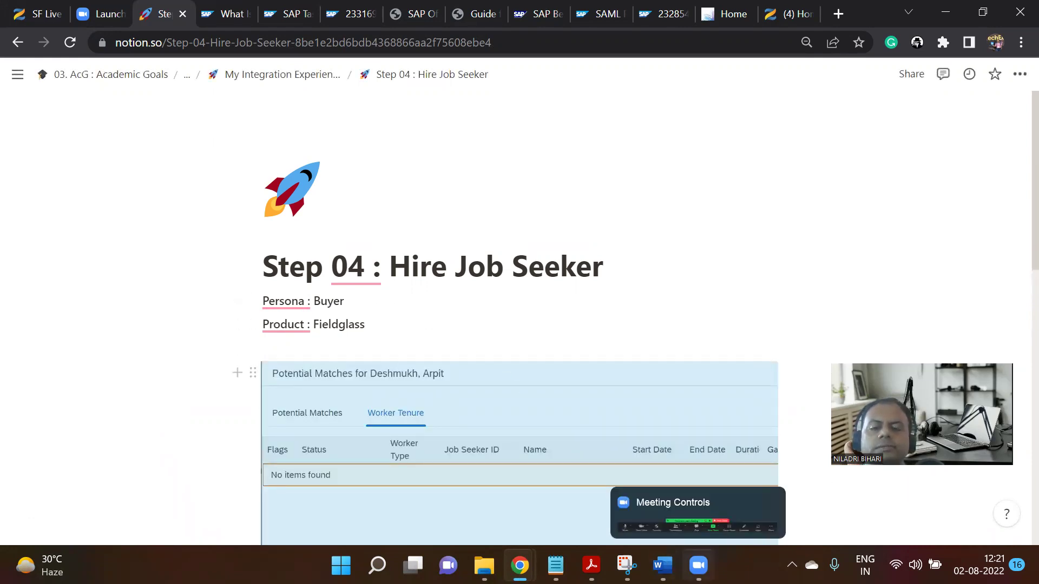
pyautogui.moveTo(520, 566)
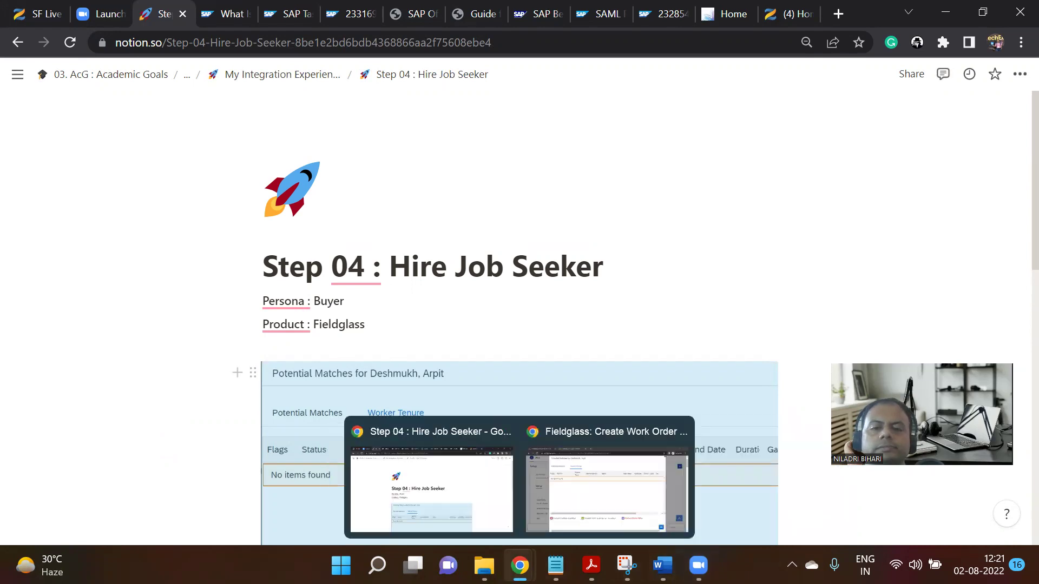
pyautogui.click(575, 495)
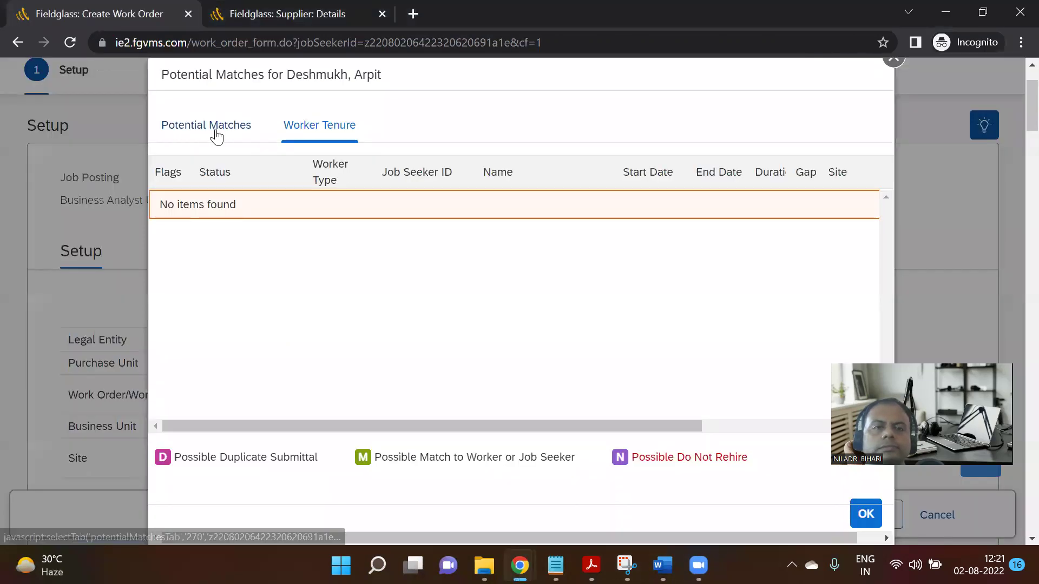
# Snip the dialog's Potential Matches tab, which shows no job seekers.
pyautogui.click(216, 131)
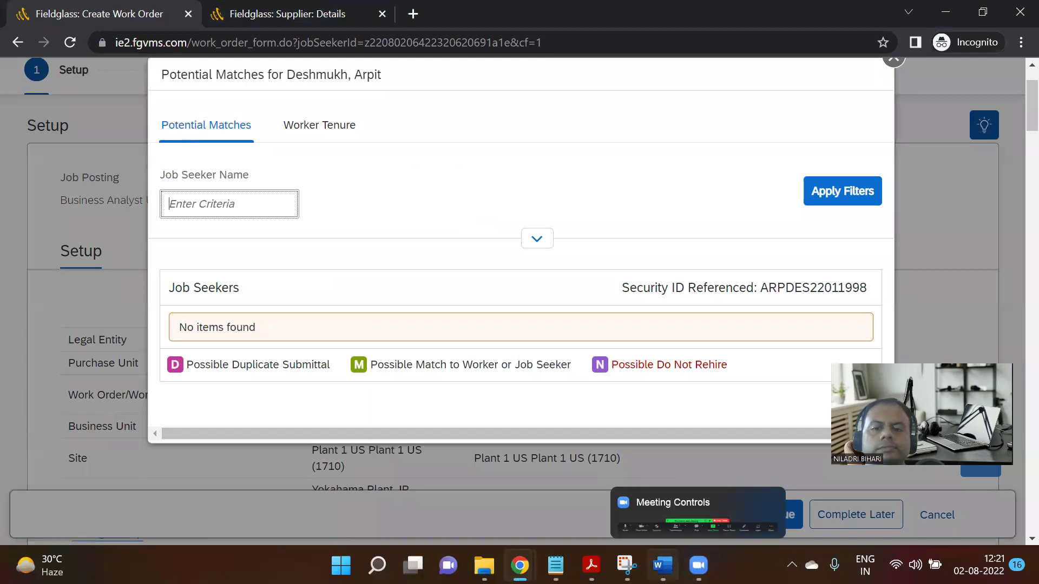
pyautogui.click(626, 565)
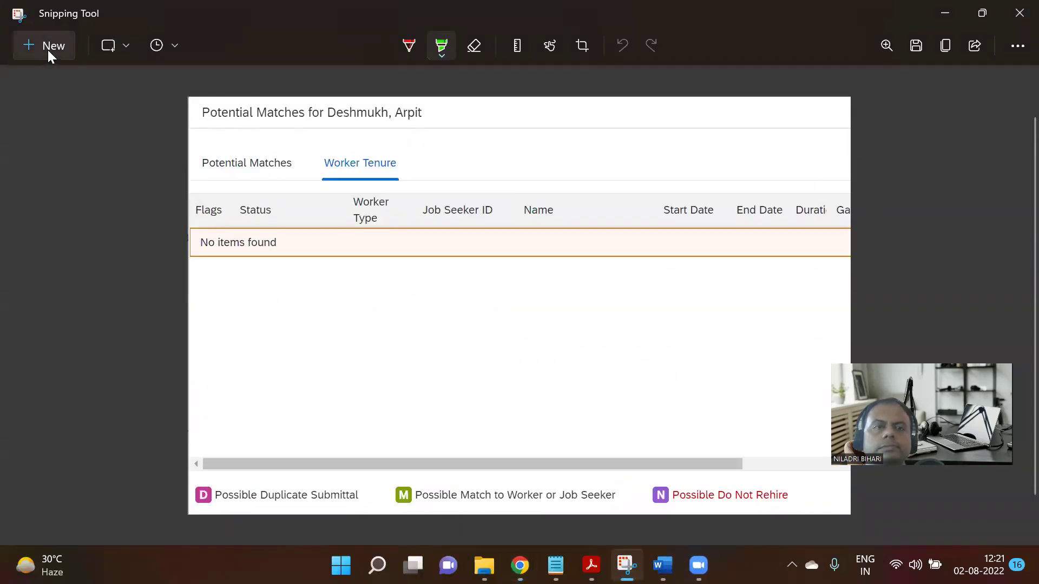
pyautogui.click(48, 50)
pyautogui.moveTo(152, 60); pyautogui.dragTo(816, 395)
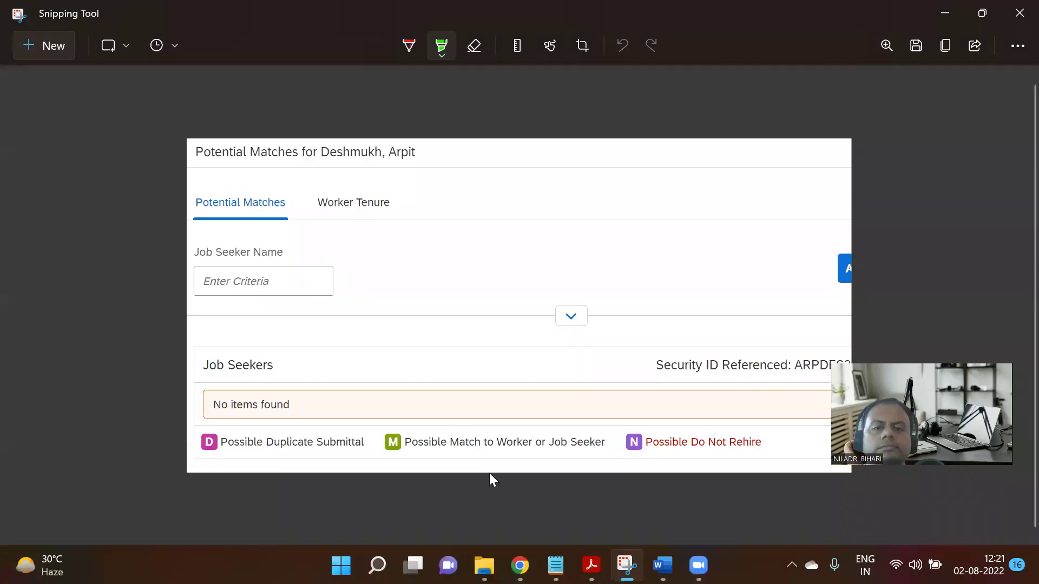
# Go to the Step 04 Notion page and insert an empty line above the image.
pyautogui.moveTo(519, 565)
pyautogui.click(466, 489)
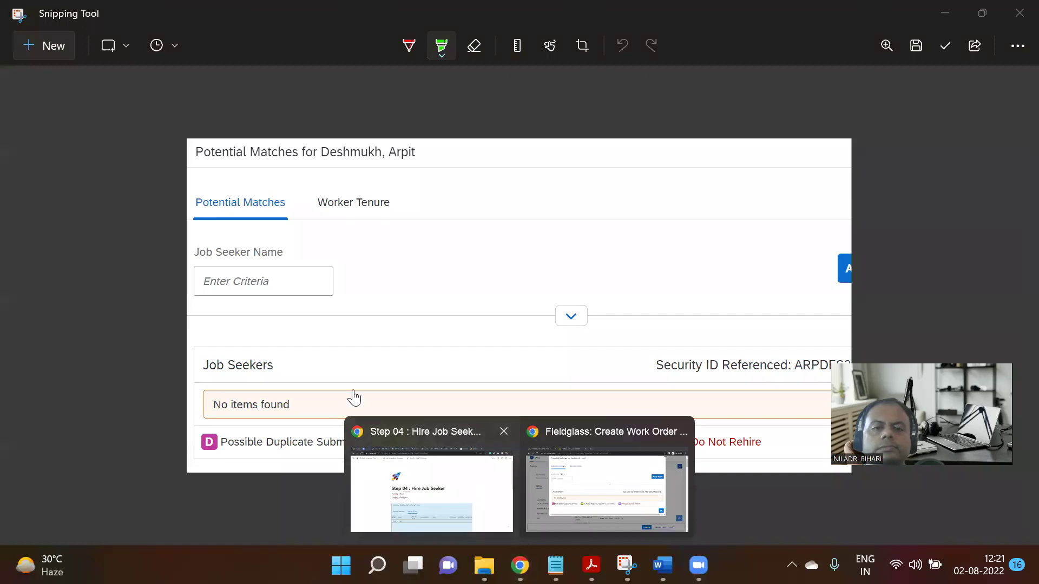
pyautogui.click(331, 352)
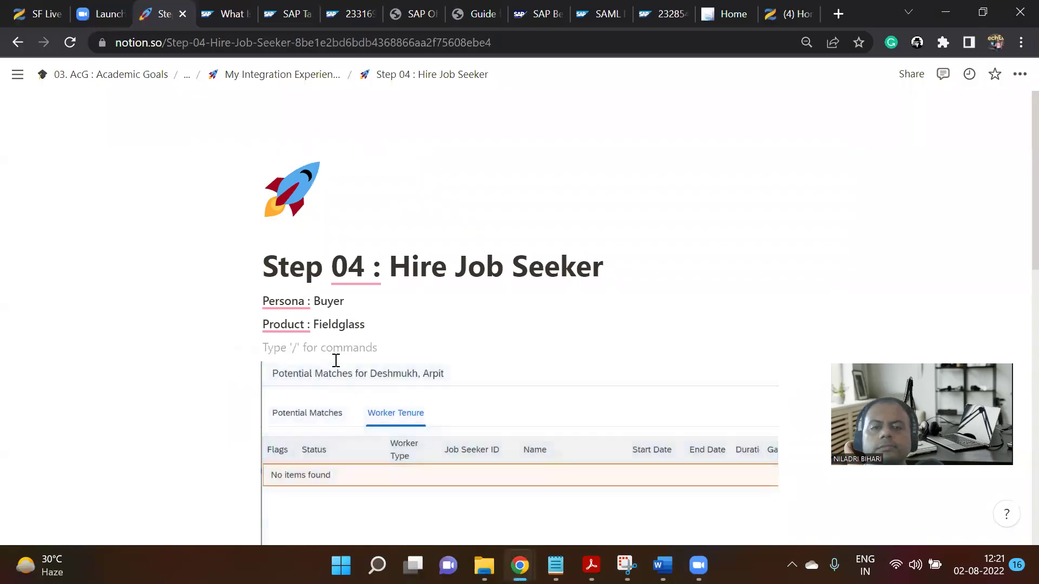
pyautogui.press('Return')
# Paste the Potential Matches snip above the Worker Tenure screenshot and check the page.
pyautogui.hotkey('ctrl', 'v')
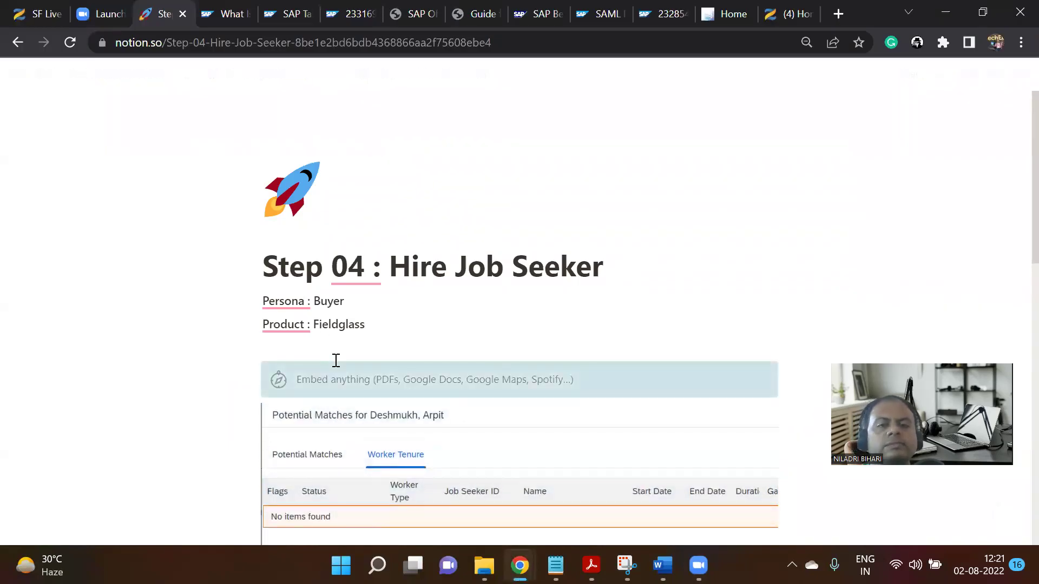
pyautogui.click(349, 353)
pyautogui.scroll(-8, 536, 274)
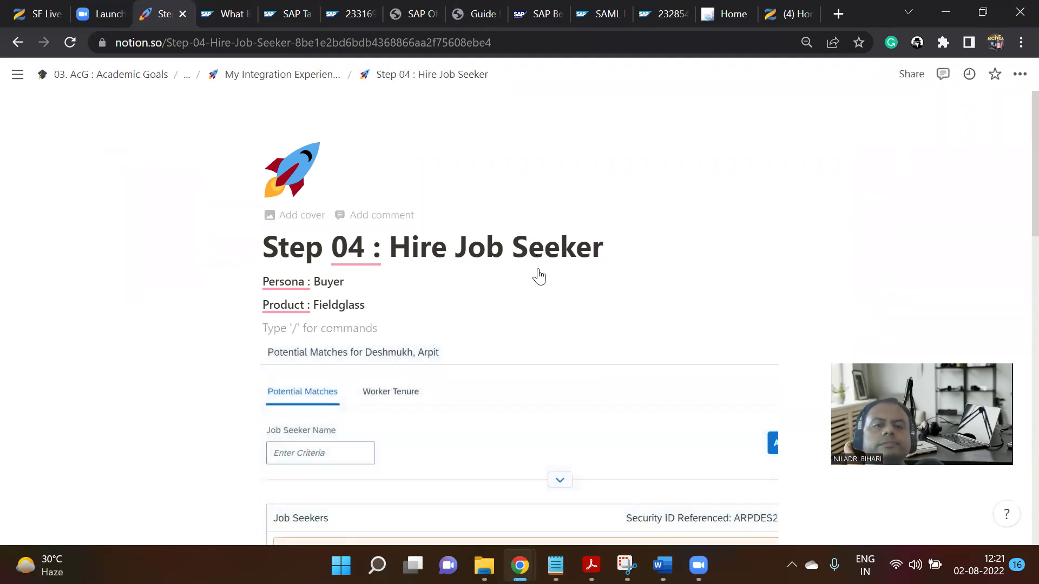
pyautogui.scroll(-4, 595, 381)
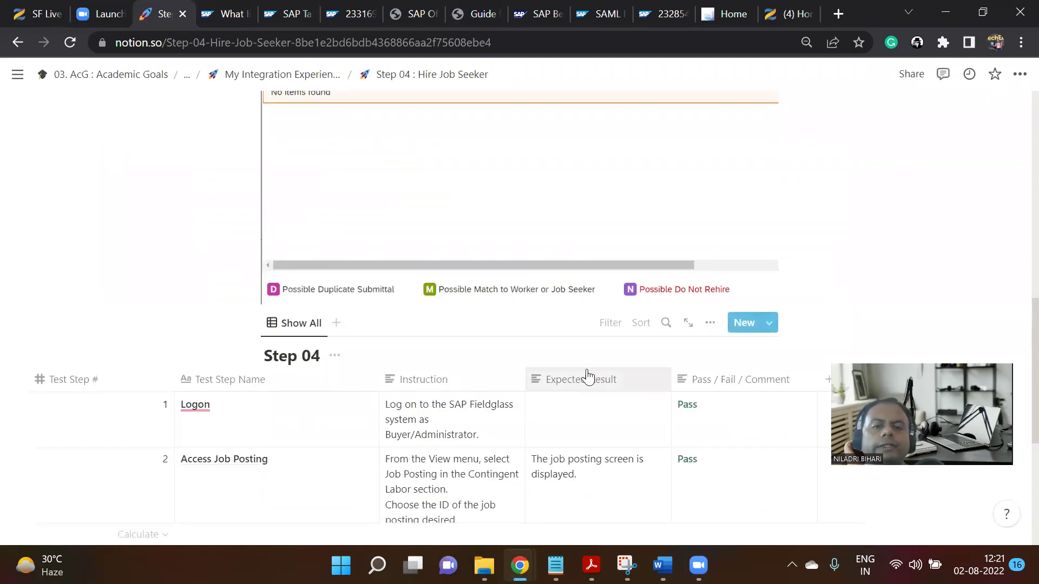
pyautogui.scroll(12, 522, 341)
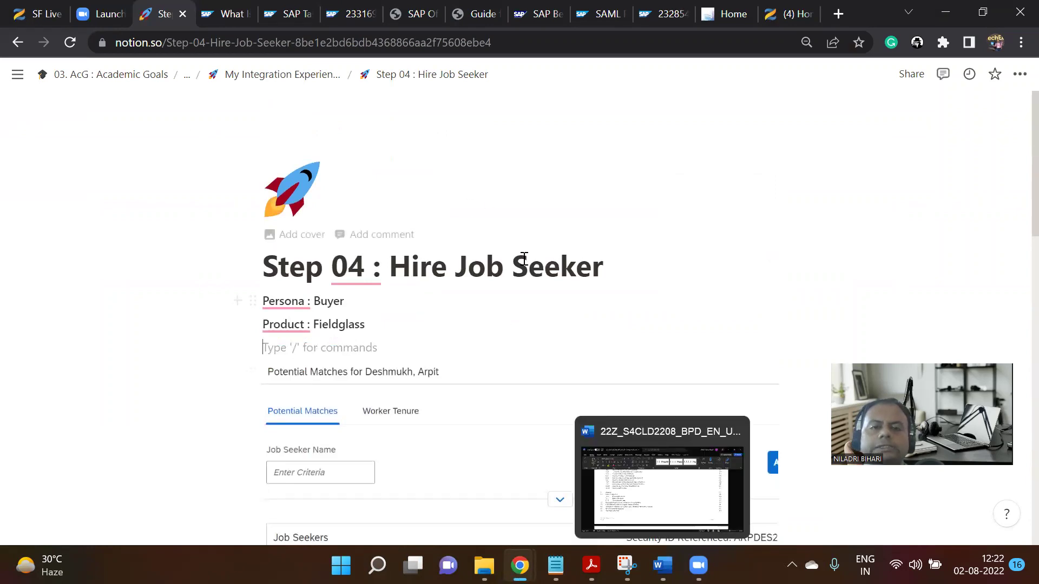
pyautogui.scroll(-15, 522, 260)
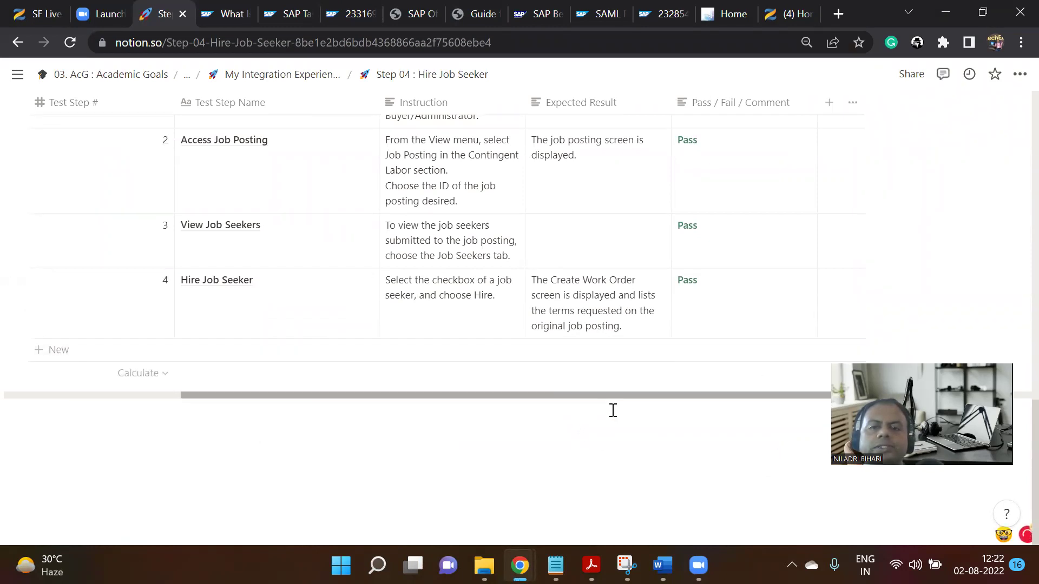
pyautogui.scroll(3, 614, 411)
pyautogui.scroll(10, 614, 411)
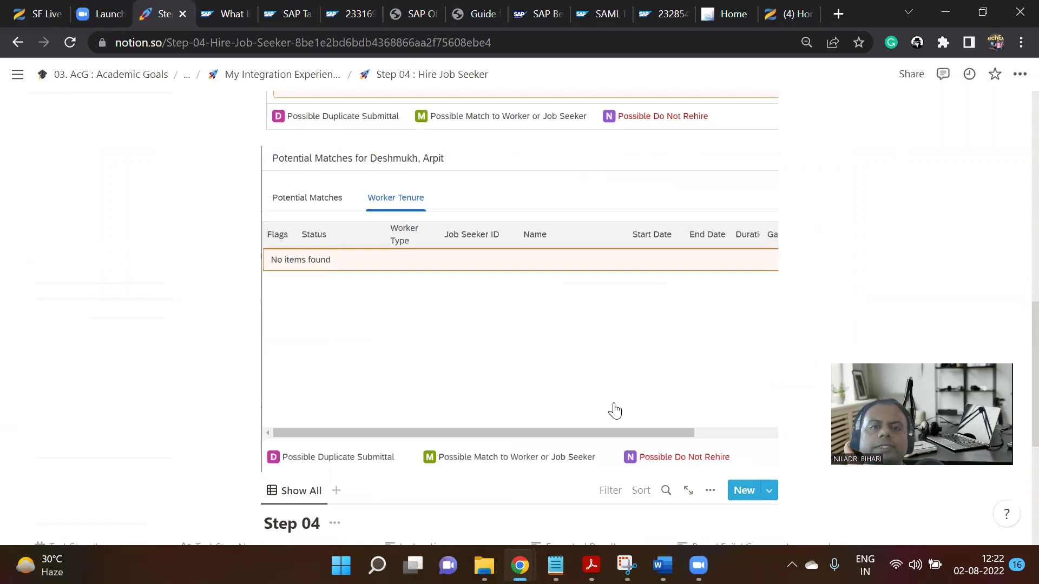
# Go from the parent page to Step 05 : Complete and Submit Work Order and review its two Pass steps.
pyautogui.click(322, 76)
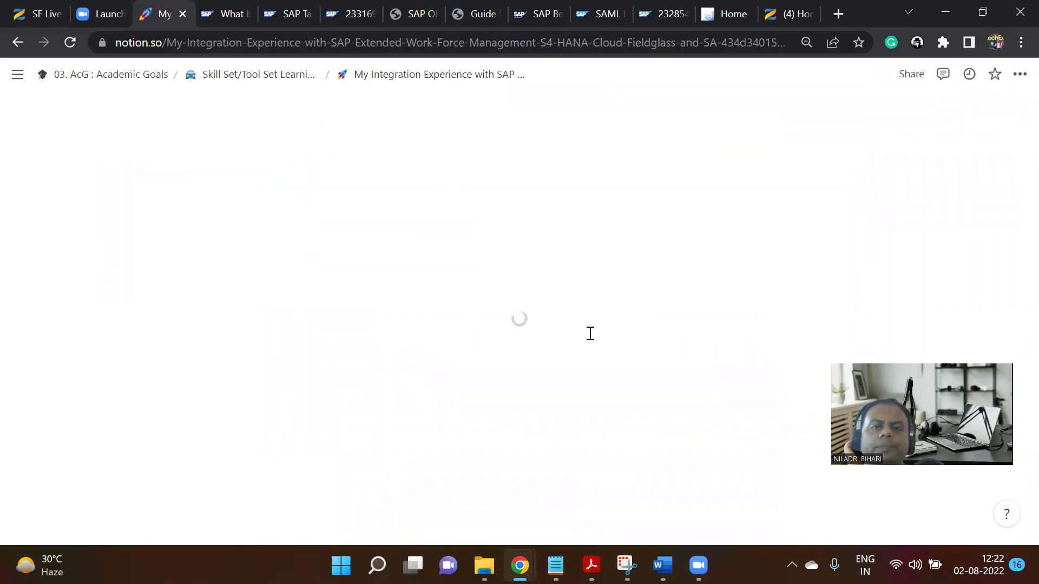
pyautogui.scroll(-18, 589, 332)
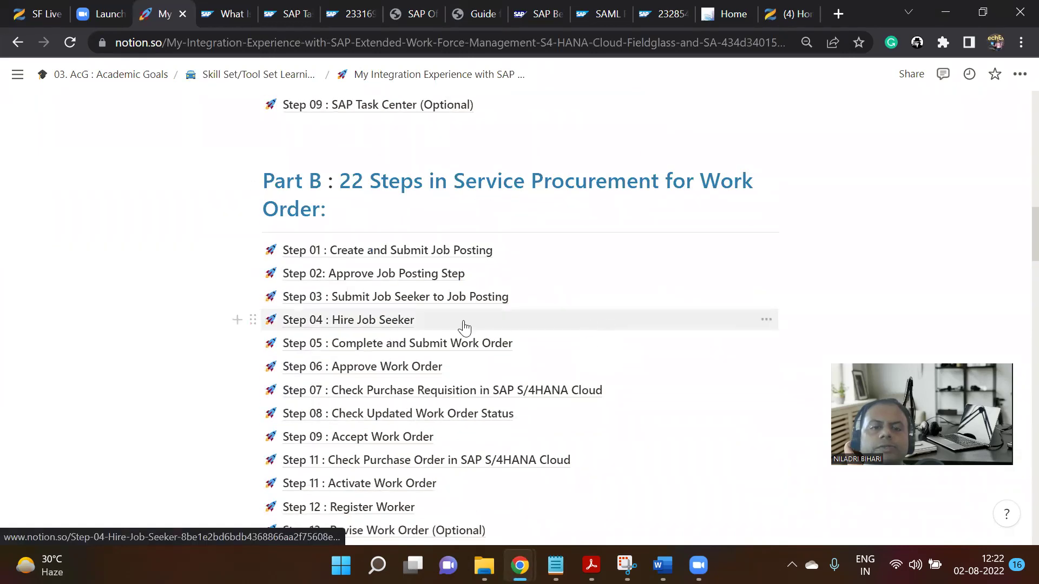
pyautogui.click(413, 347)
pyautogui.scroll(-10, 513, 335)
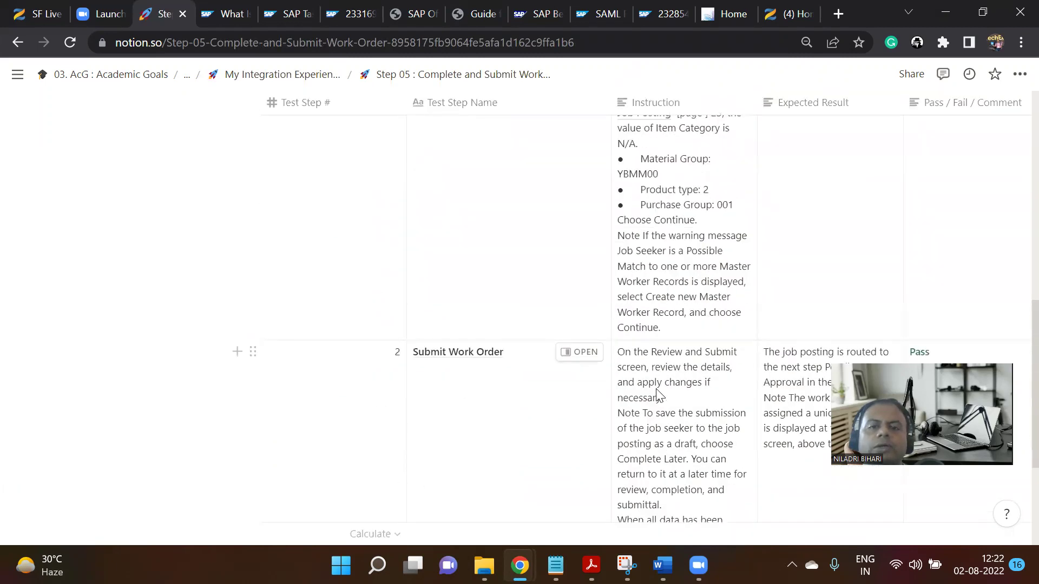
pyautogui.scroll(-4, 659, 401)
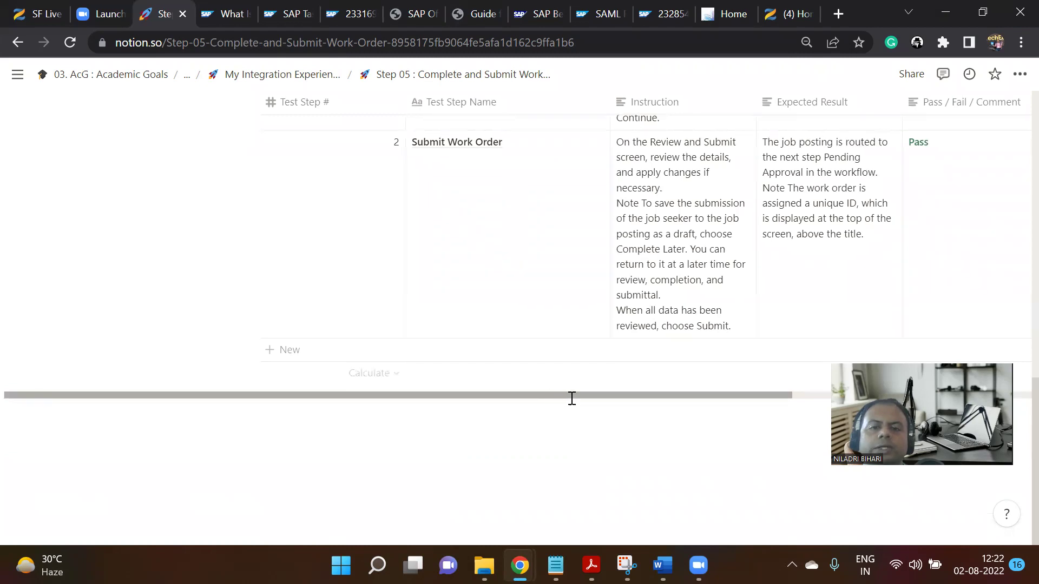
pyautogui.moveTo(570, 396); pyautogui.dragTo(789, 415)
pyautogui.scroll(10, 698, 325)
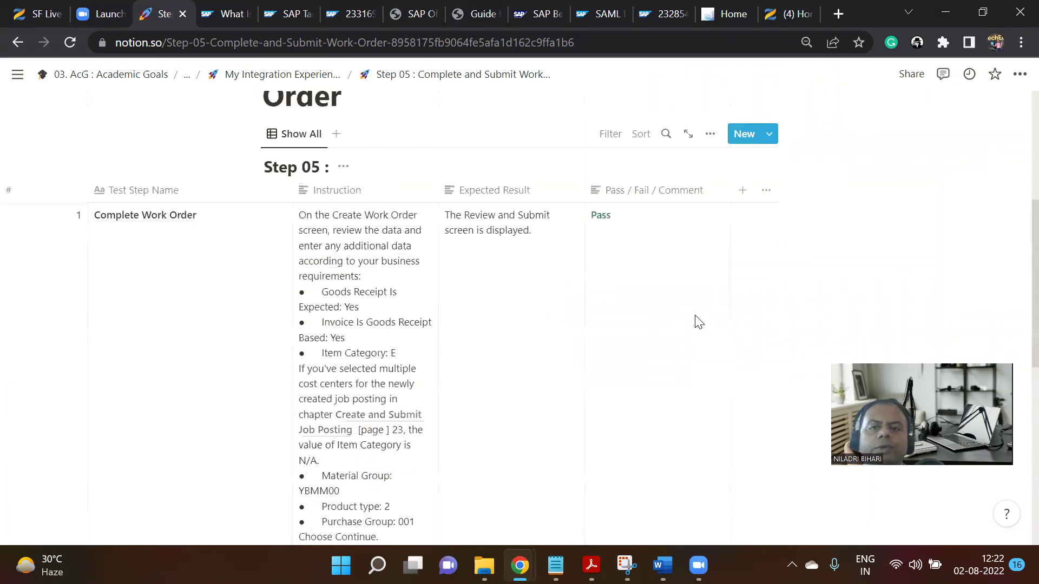
pyautogui.scroll(-3, 691, 422)
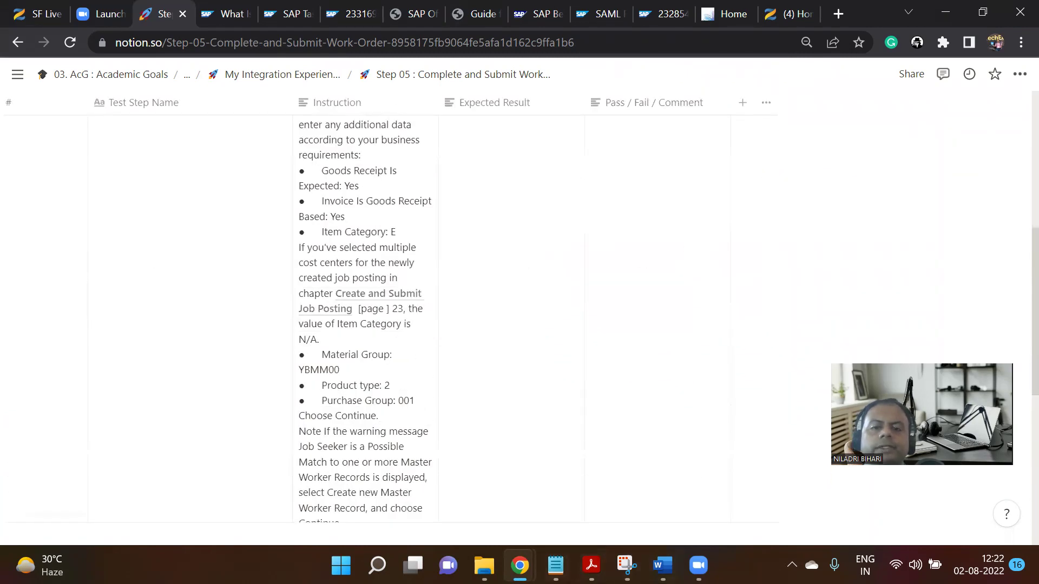
# Return to Fieldglass, close the Potential Matches dialog, and check posting ID CRD1JP00000214.
pyautogui.moveTo(519, 565)
pyautogui.click(607, 476)
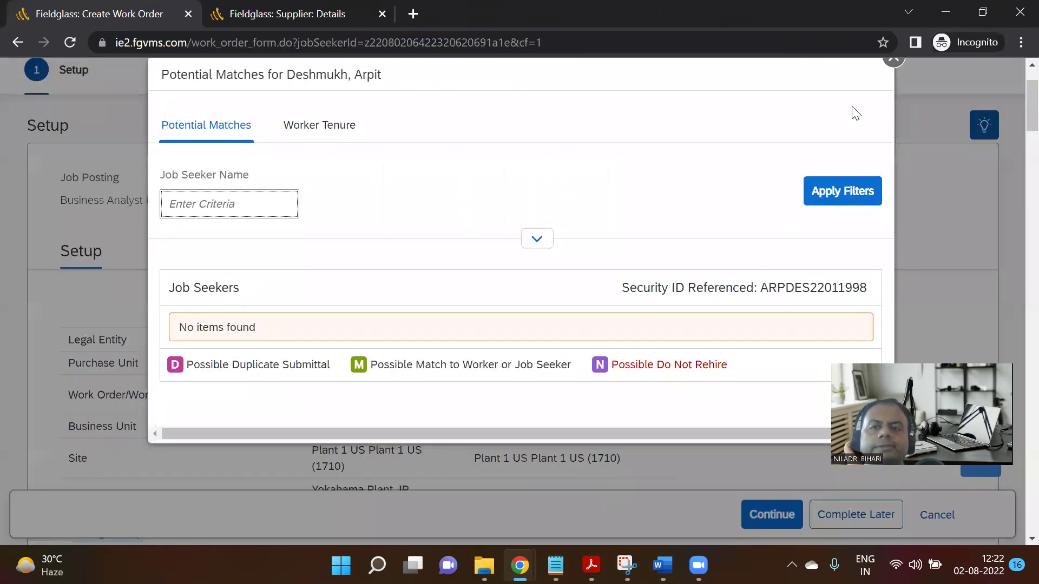
pyautogui.scroll(3, 855, 114)
pyautogui.click(893, 137)
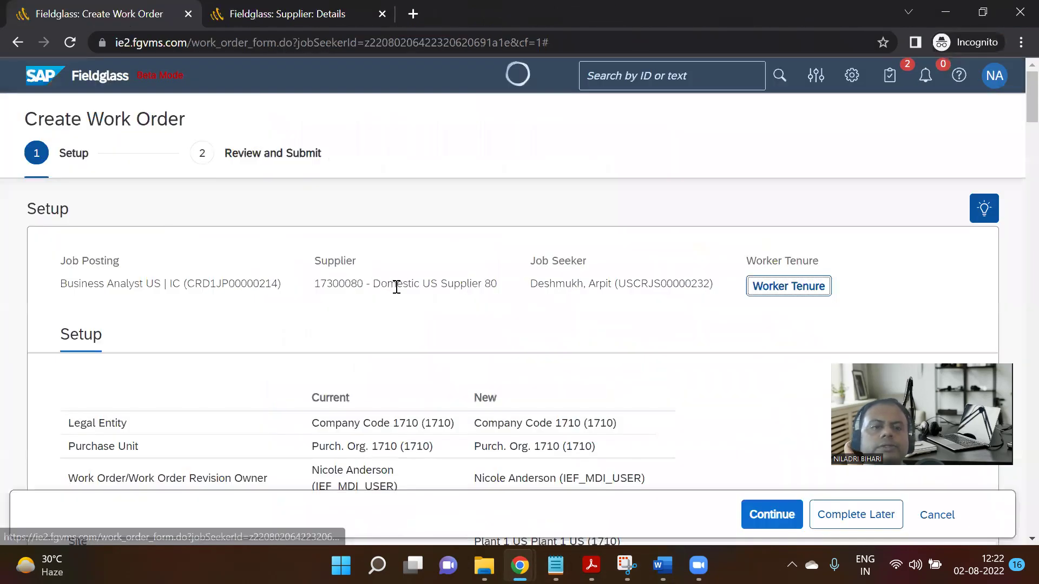
pyautogui.scroll(-1, 399, 294)
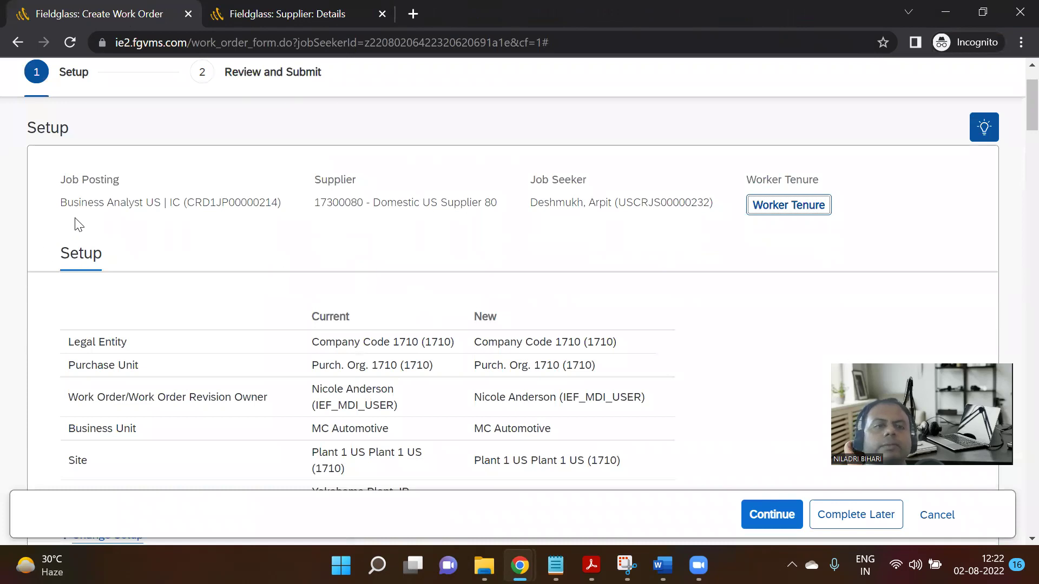
pyautogui.moveTo(188, 203); pyautogui.dragTo(282, 204)
pyautogui.click(188, 220)
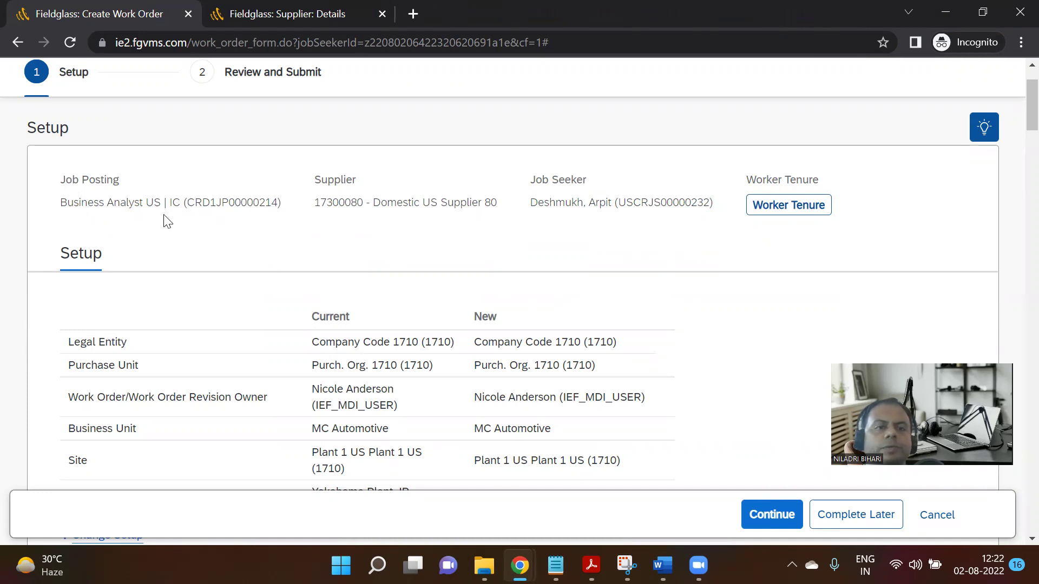
# Enter FG1001 in the optional Project field of the work order.
pyautogui.scroll(-9, 415, 333)
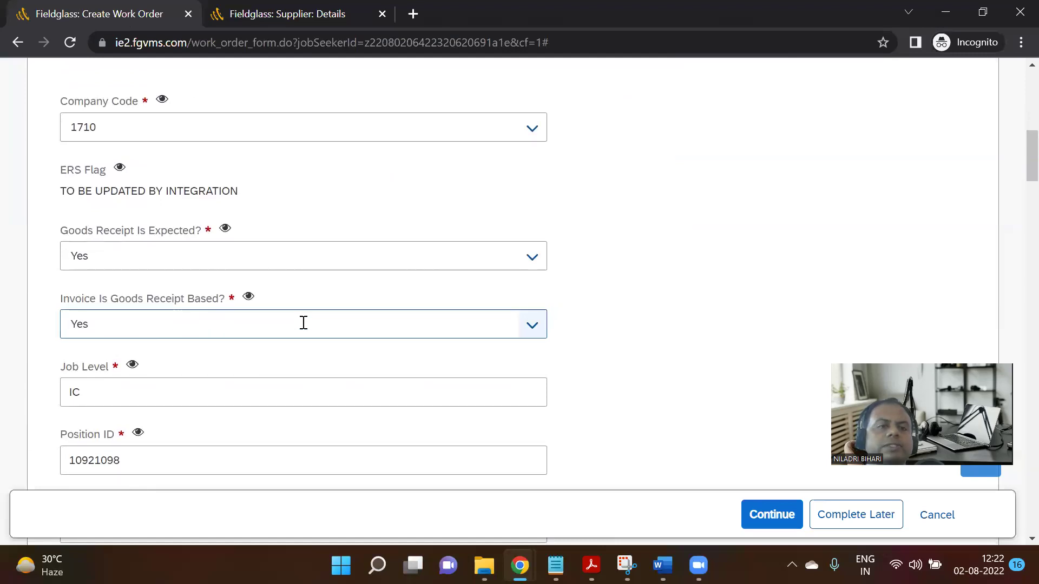
pyautogui.scroll(-4, 318, 349)
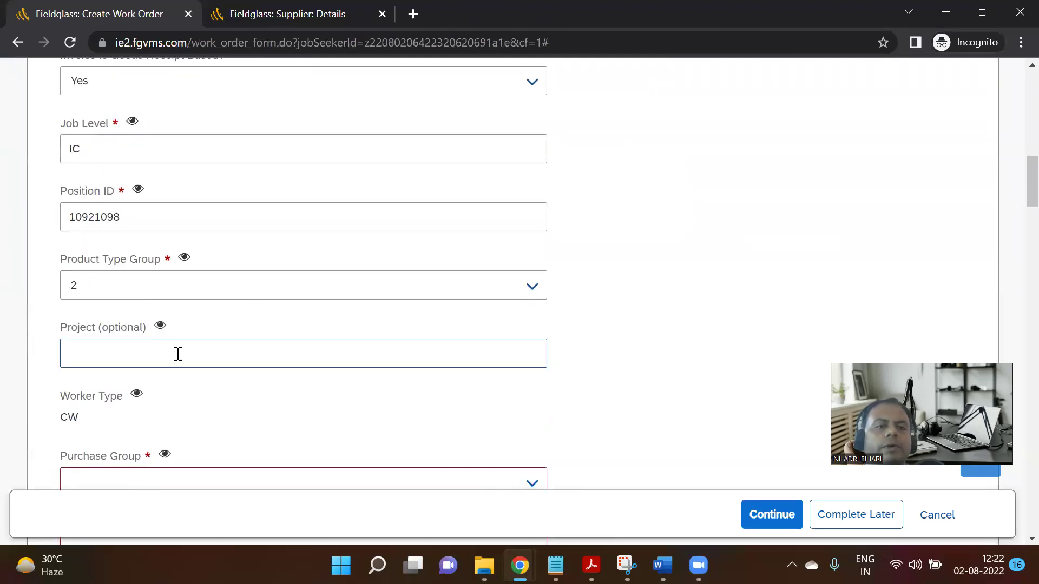
pyautogui.scroll(-1, 179, 354)
pyautogui.click(146, 273)
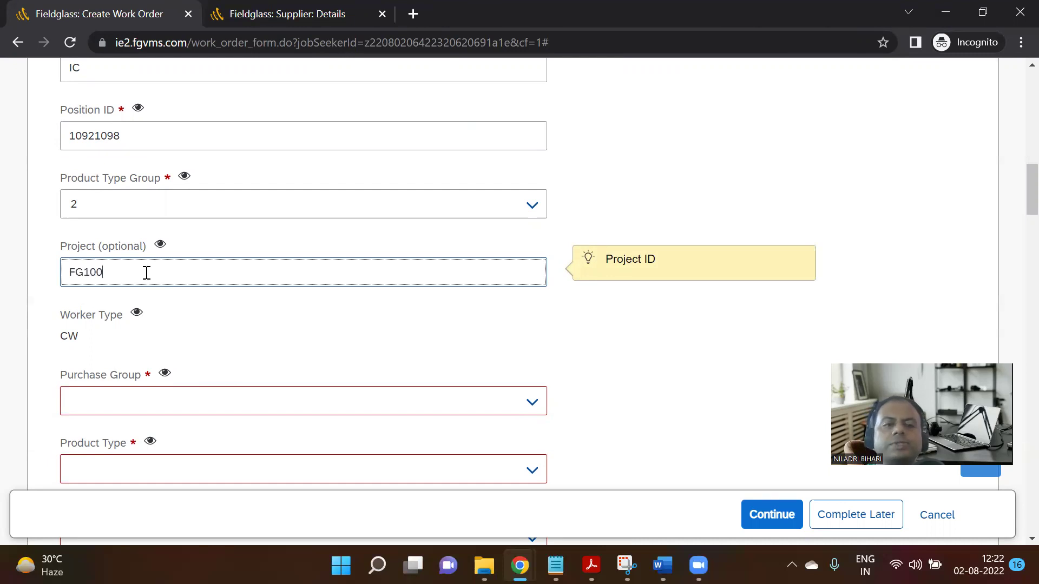
pyautogui.scroll(-2, 162, 304)
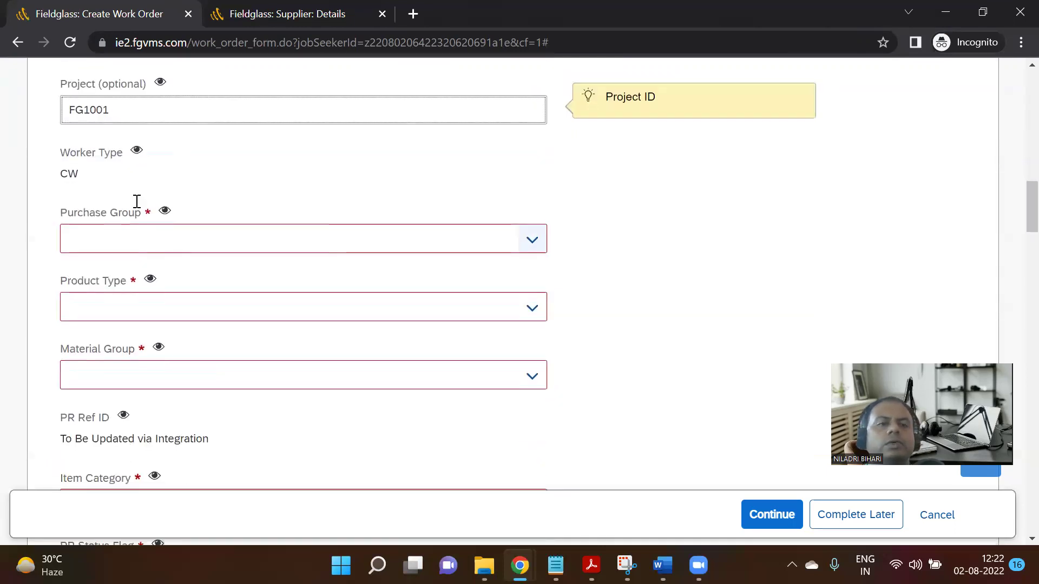
# Set Purchase Group 001, Product Type 2 and Material Group YBMM01.
pyautogui.click(528, 239)
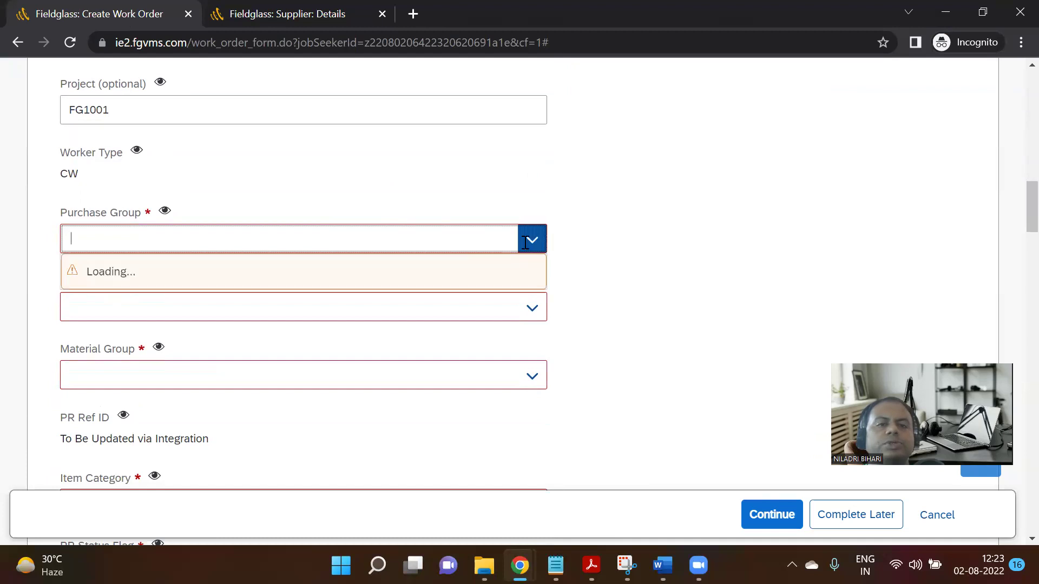
pyautogui.click(371, 278)
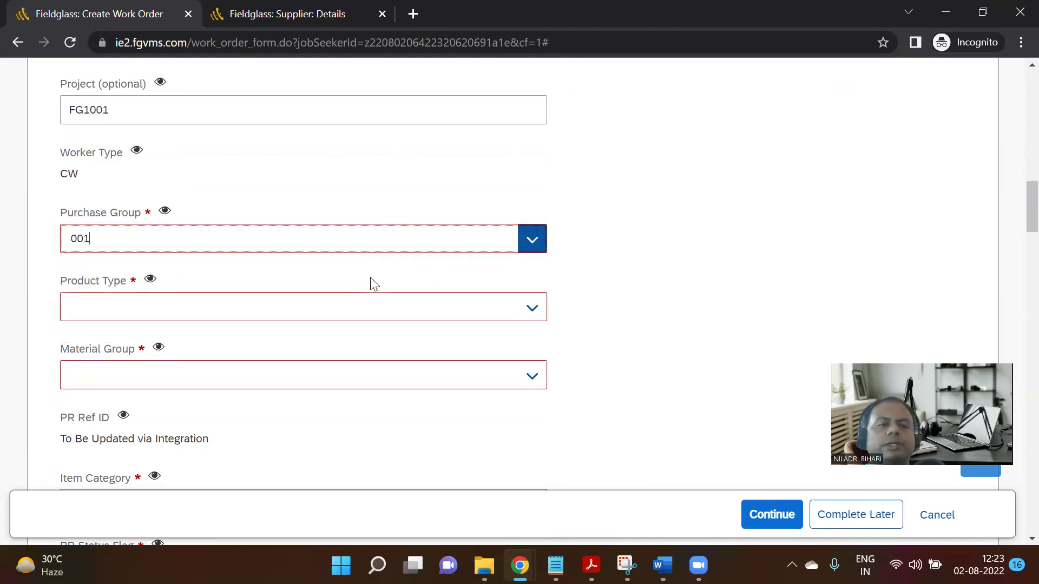
pyautogui.click(527, 309)
pyautogui.click(352, 335)
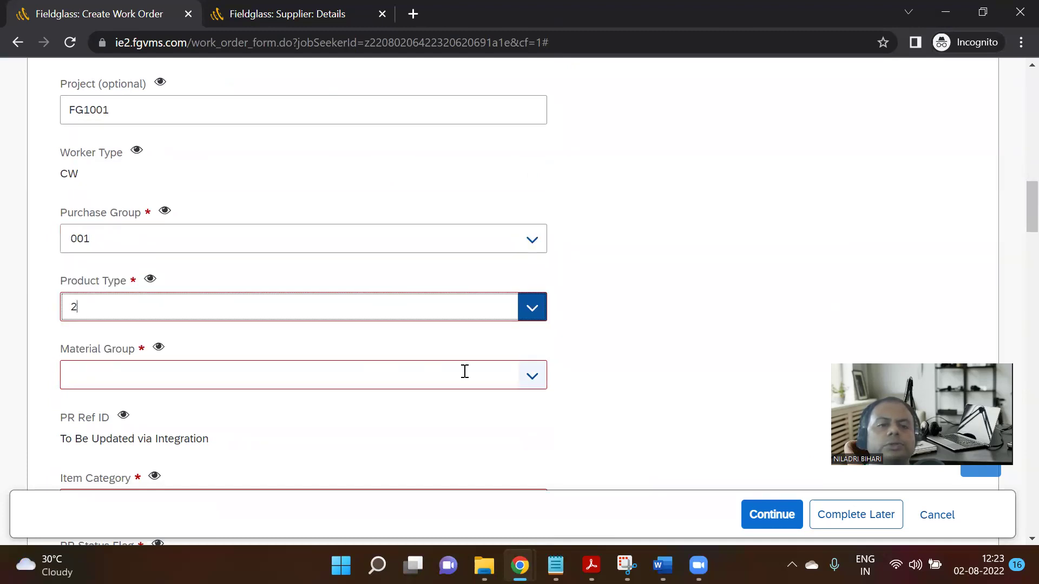
pyautogui.click(530, 377)
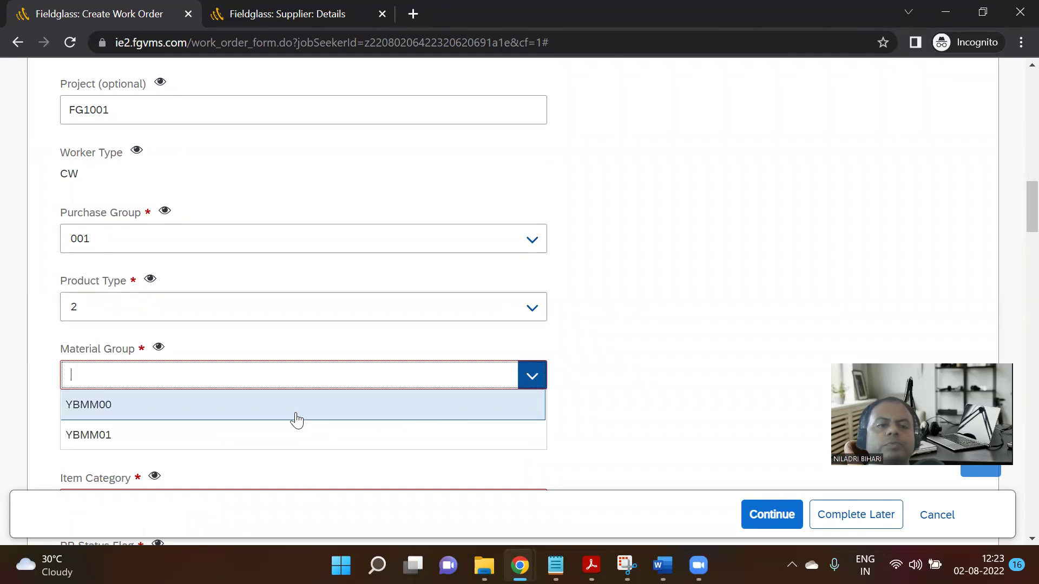
pyautogui.click(287, 440)
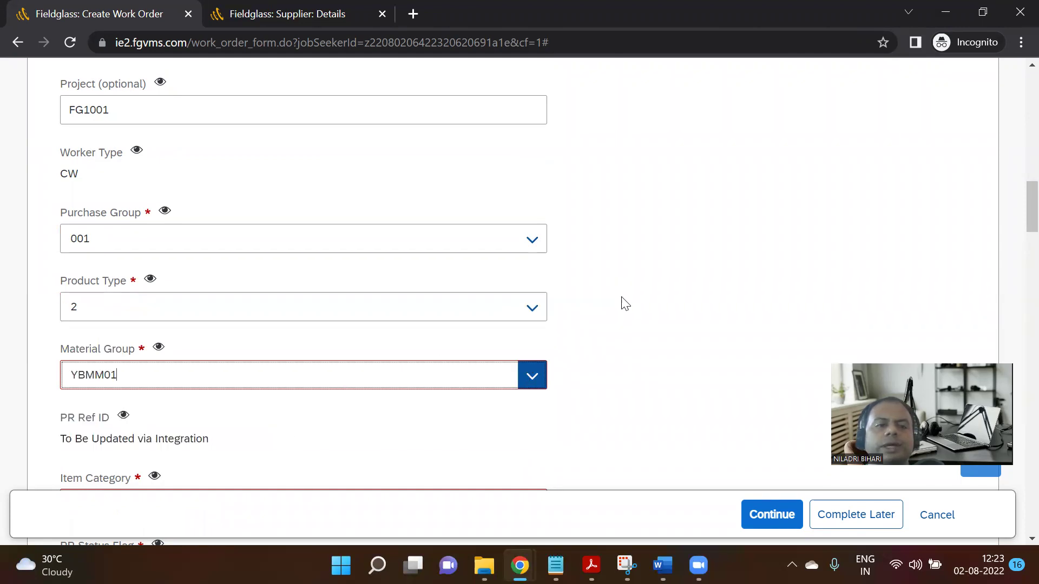
# Set Item Category to E and PR Status Flag to Approved.
pyautogui.moveTo(164, 210)
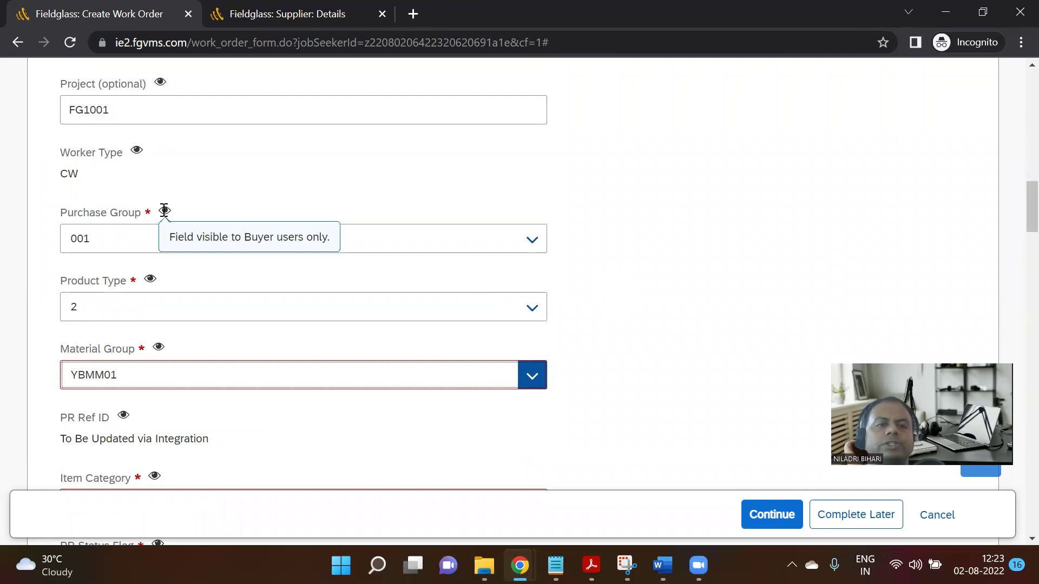
pyautogui.moveTo(149, 283)
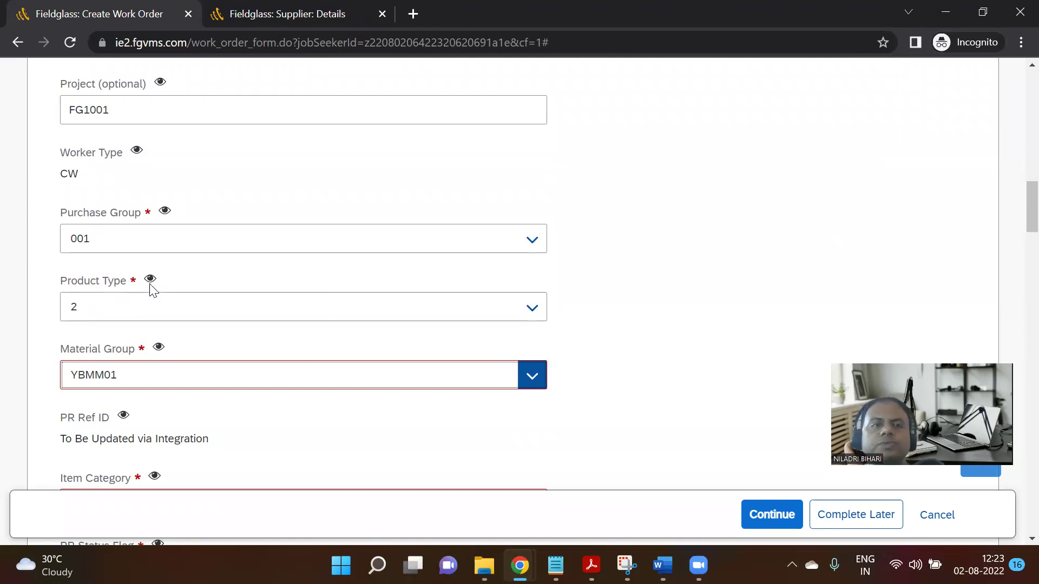
pyautogui.scroll(-3, 357, 325)
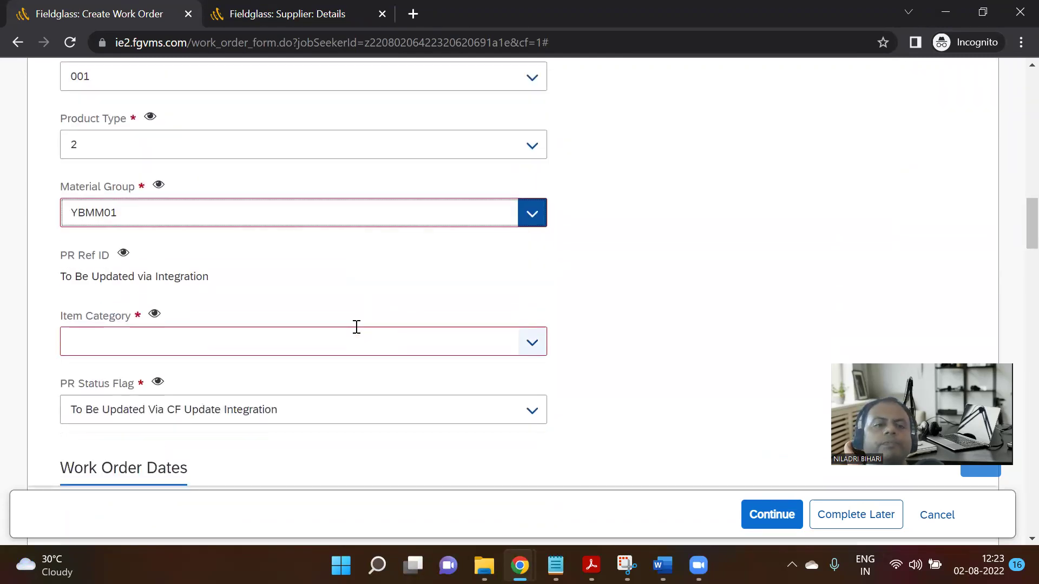
pyautogui.scroll(-1, 357, 327)
pyautogui.click(531, 261)
pyautogui.click(389, 302)
pyautogui.scroll(-2, 510, 322)
pyautogui.click(532, 253)
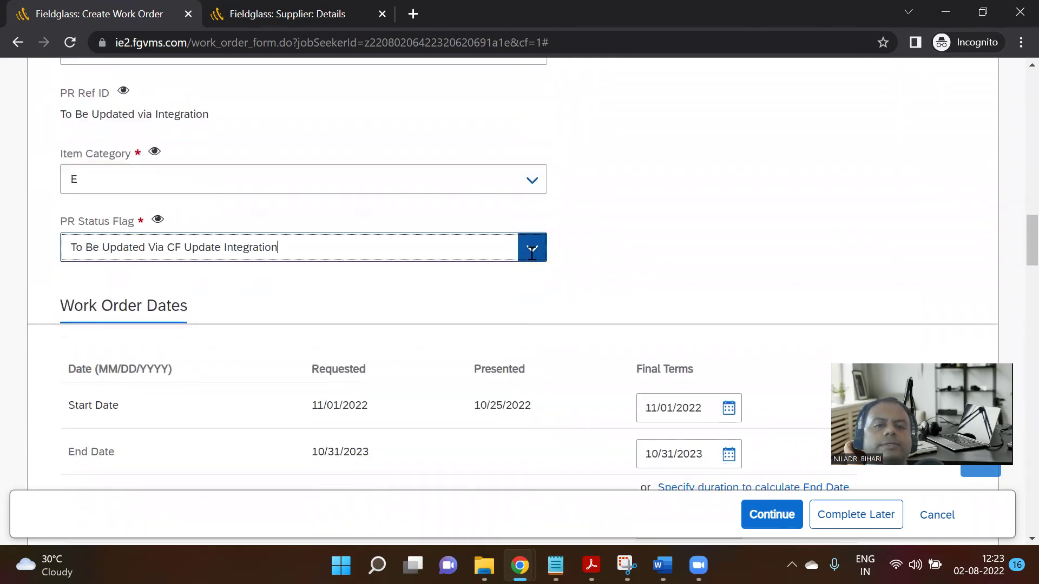
pyautogui.click(438, 285)
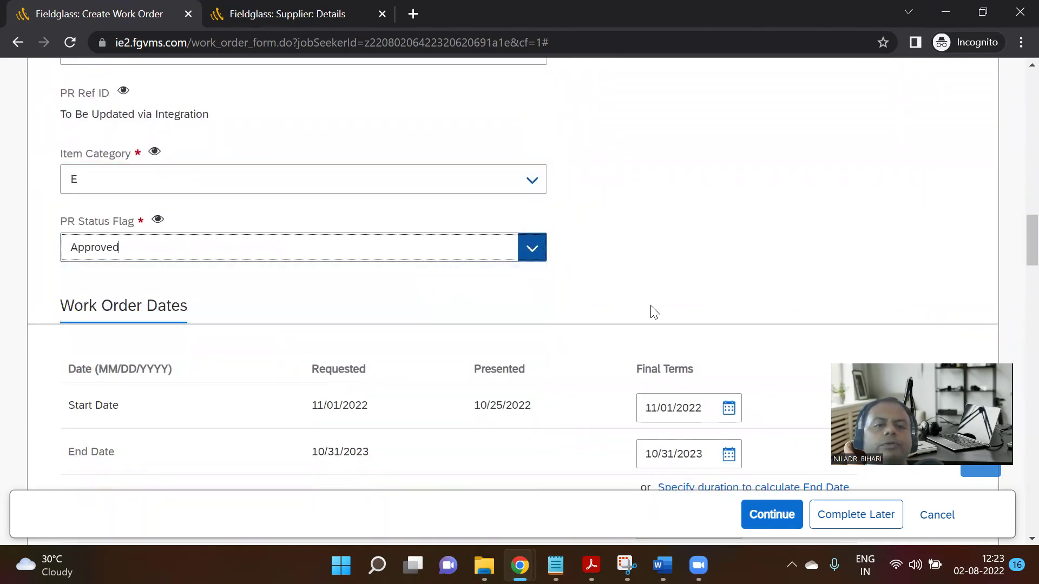
pyautogui.scroll(-3, 651, 312)
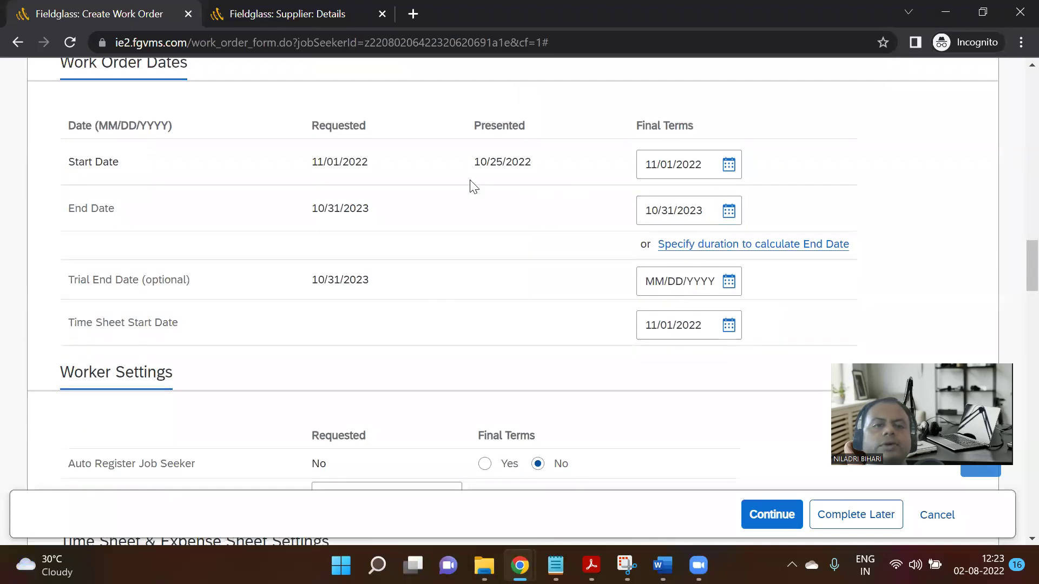
# Choose Yes for Auto Register Job Seeker and continue to the work order's Review and Submit step.
pyautogui.scroll(-3, 622, 343)
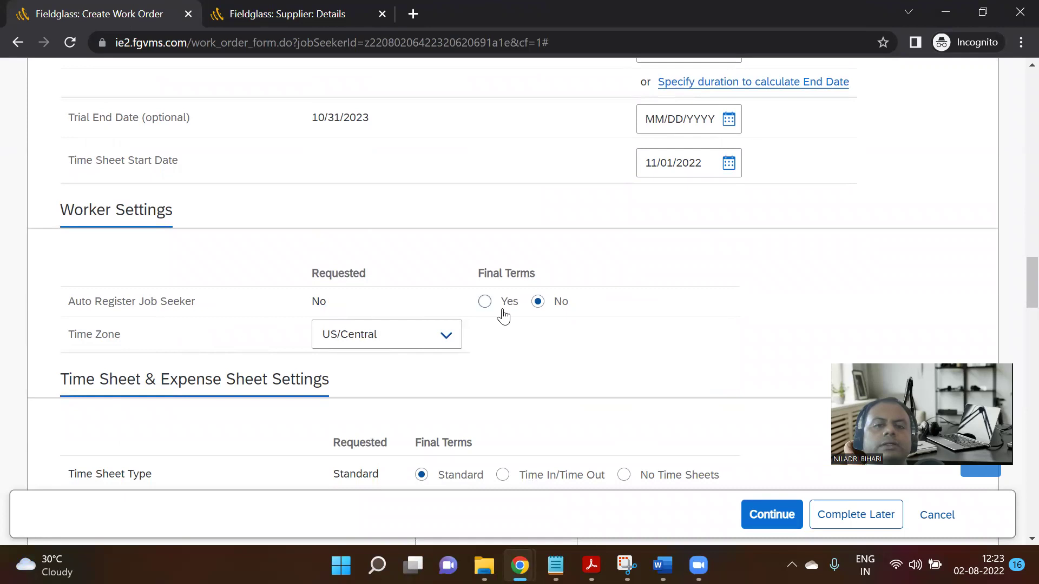
pyautogui.click(484, 303)
pyautogui.scroll(-3, 510, 348)
pyautogui.scroll(-5, 441, 302)
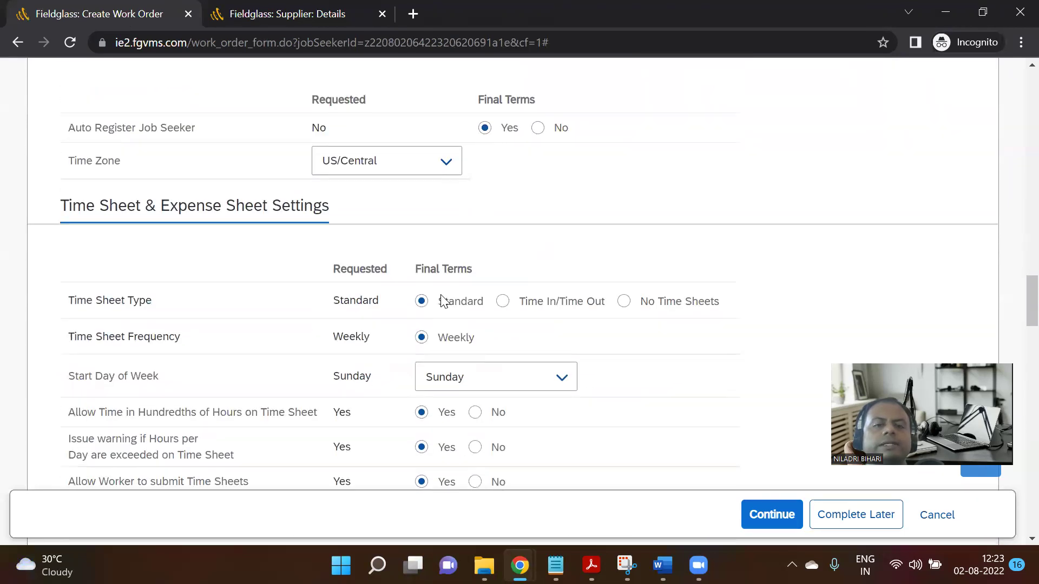
pyautogui.scroll(-4, 439, 303)
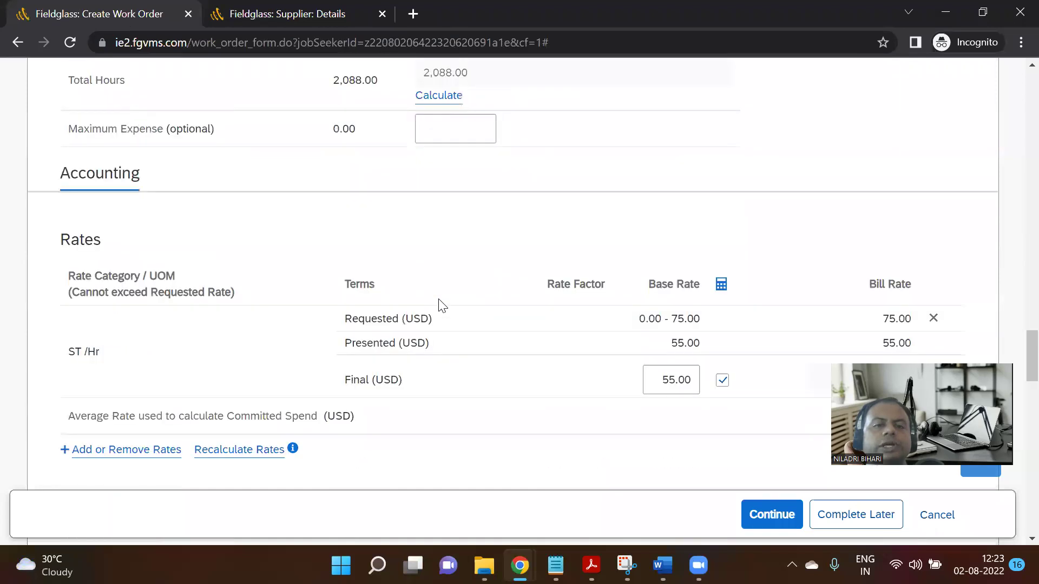
pyautogui.scroll(-7, 440, 305)
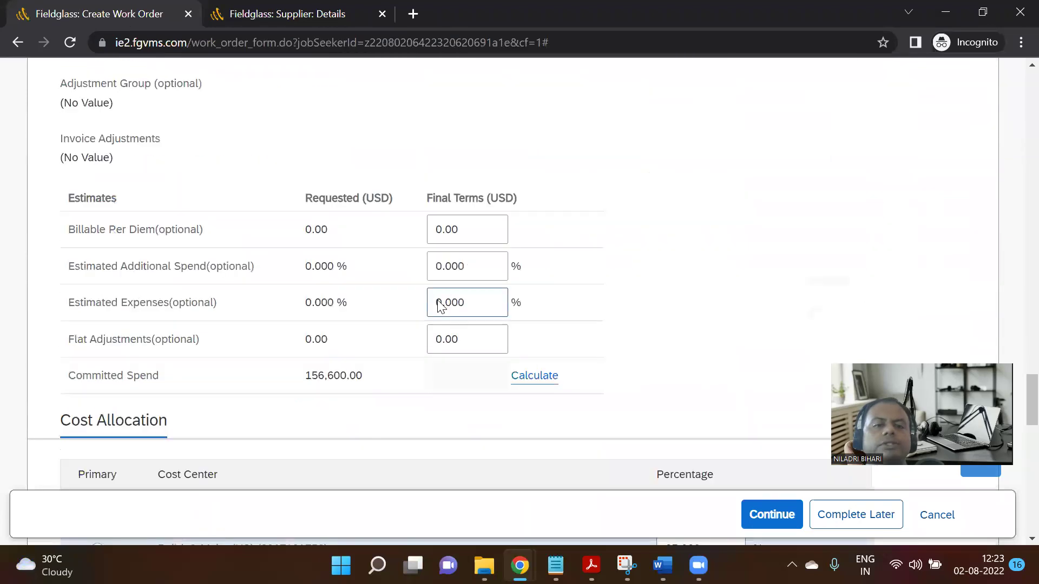
pyautogui.scroll(-10, 439, 303)
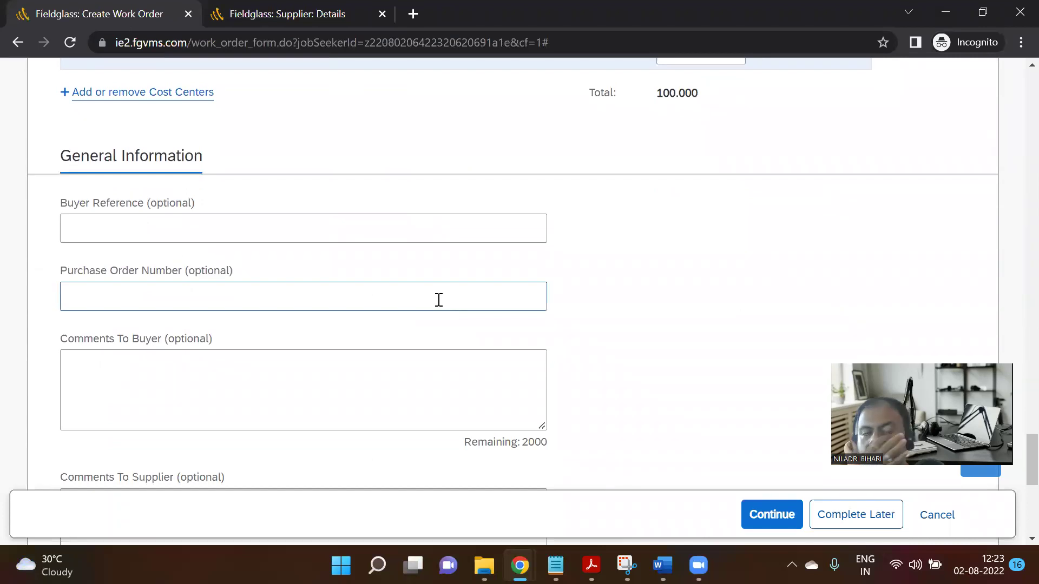
pyautogui.scroll(-7, 439, 301)
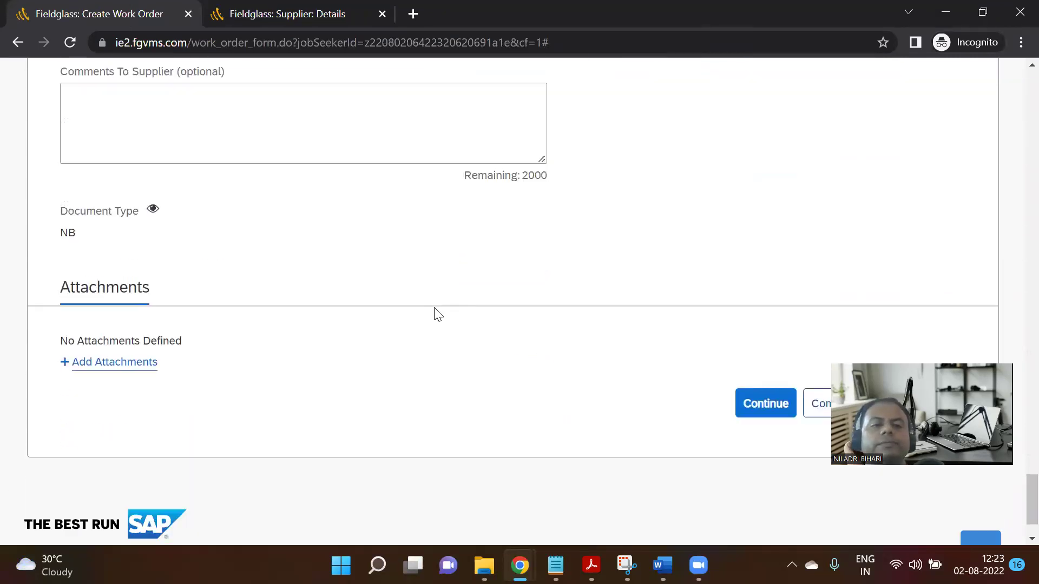
pyautogui.scroll(-1, 439, 314)
pyautogui.click(765, 331)
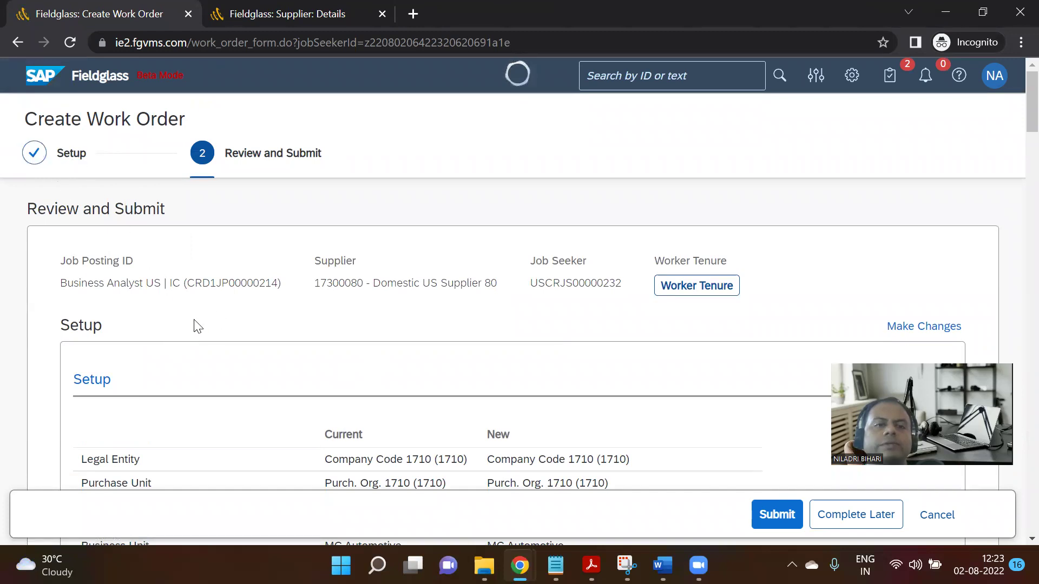
# Review the work order summary, including the 55.00 USD Final by Buyer bill rate, and submit it.
pyautogui.scroll(-10, 238, 336)
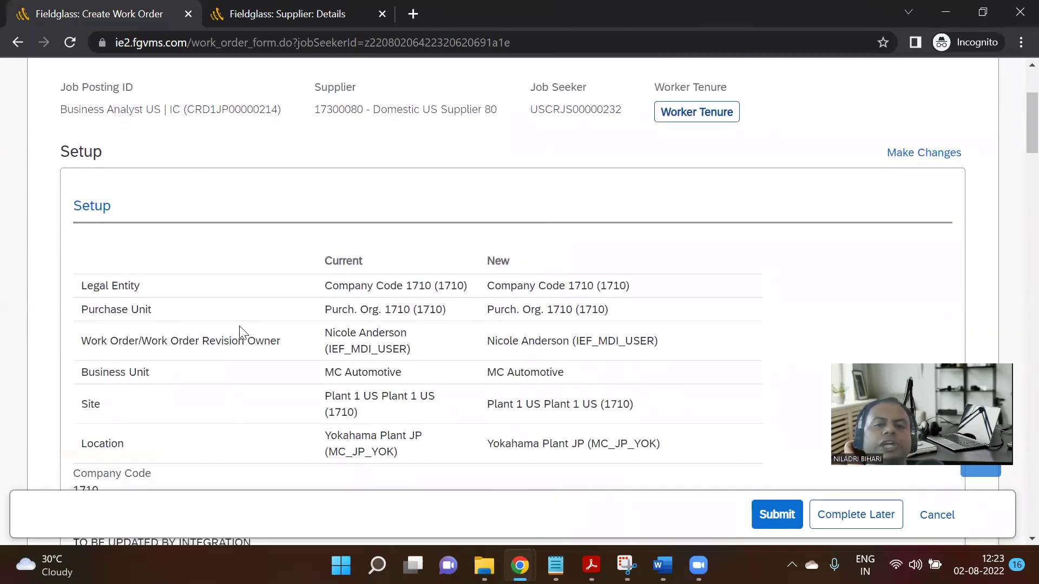
pyautogui.scroll(-20, 242, 333)
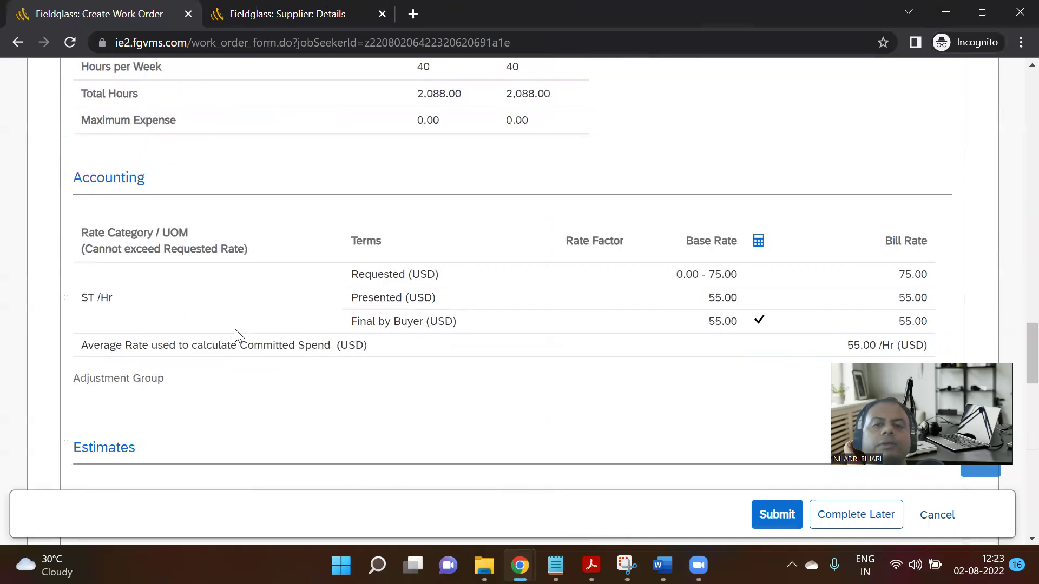
pyautogui.scroll(-15, 238, 335)
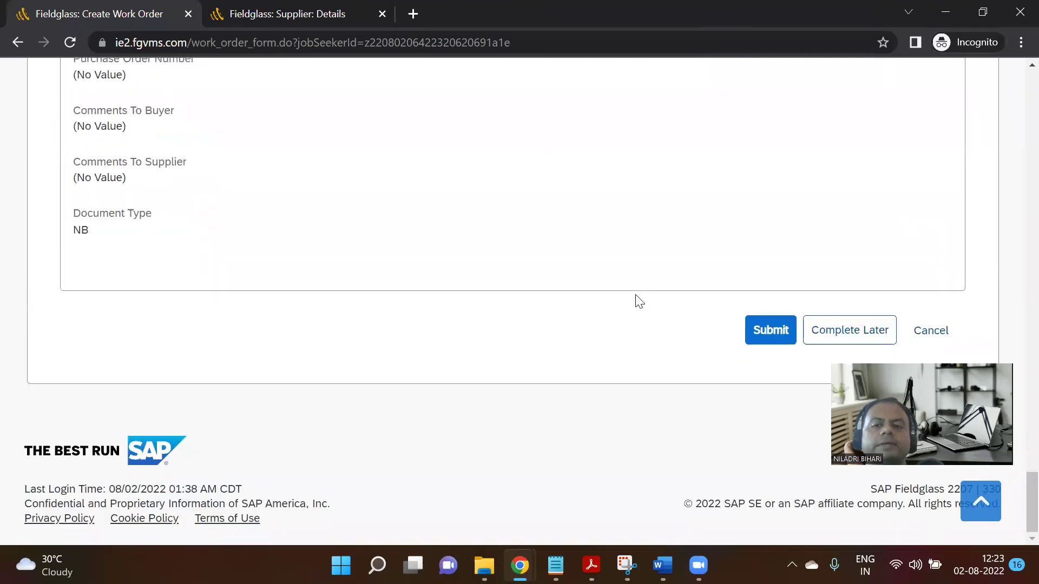
pyautogui.click(774, 332)
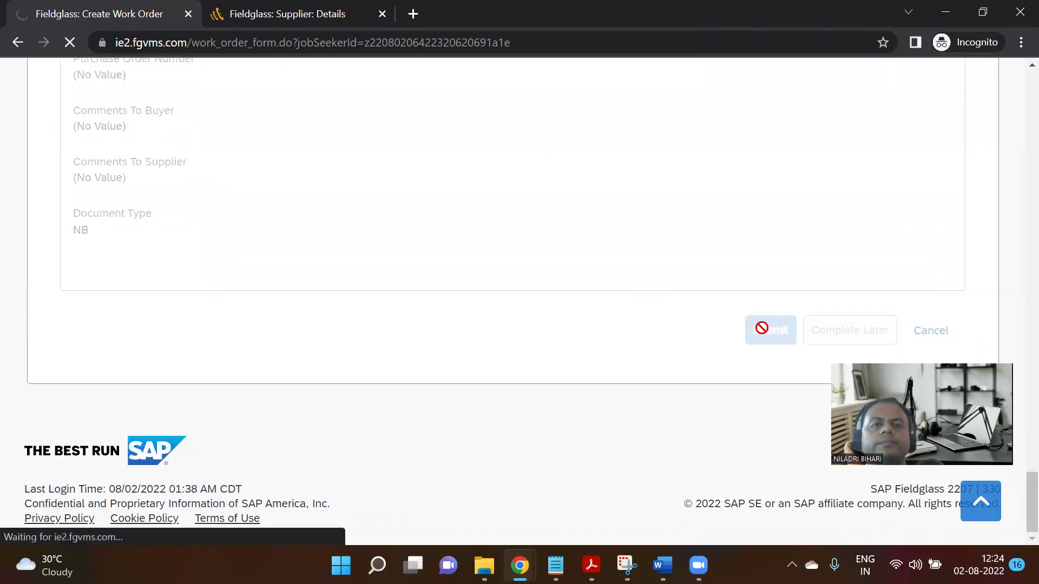
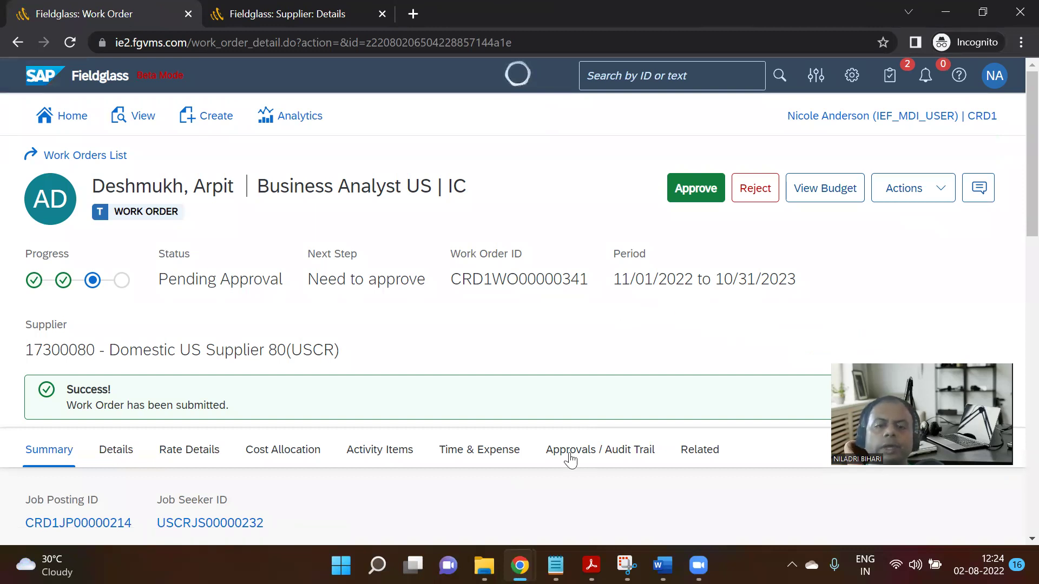
# Bring up the Step 05 Notion test script, which shows Complete Work Order marked Pass.
pyautogui.moveTo(520, 566)
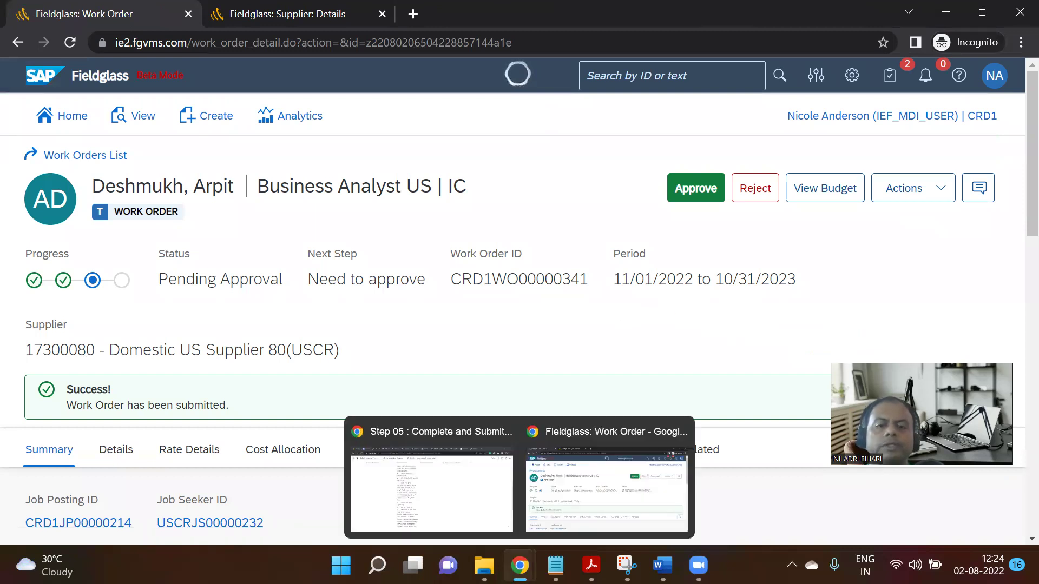
pyautogui.click(466, 481)
# Go up to the parent integration experience page and open Step 06 : Approve Work Order.
pyautogui.scroll(5, 519, 397)
pyautogui.scroll(2, 471, 385)
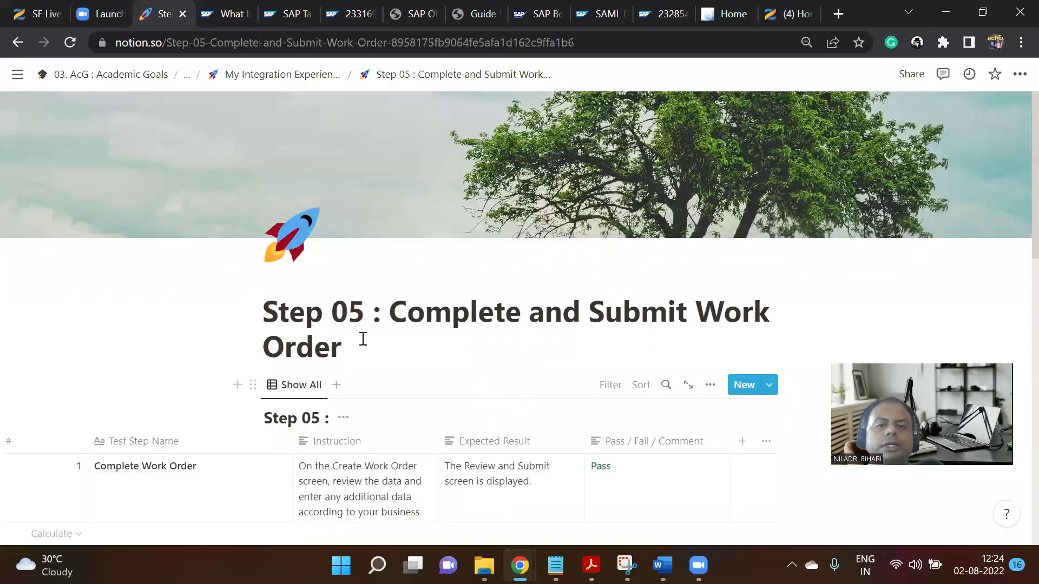
pyautogui.scroll(-2, 401, 305)
pyautogui.scroll(2, 364, 244)
pyautogui.scroll(-5, 761, 390)
pyautogui.scroll(3, 761, 390)
pyautogui.scroll(2, 379, 205)
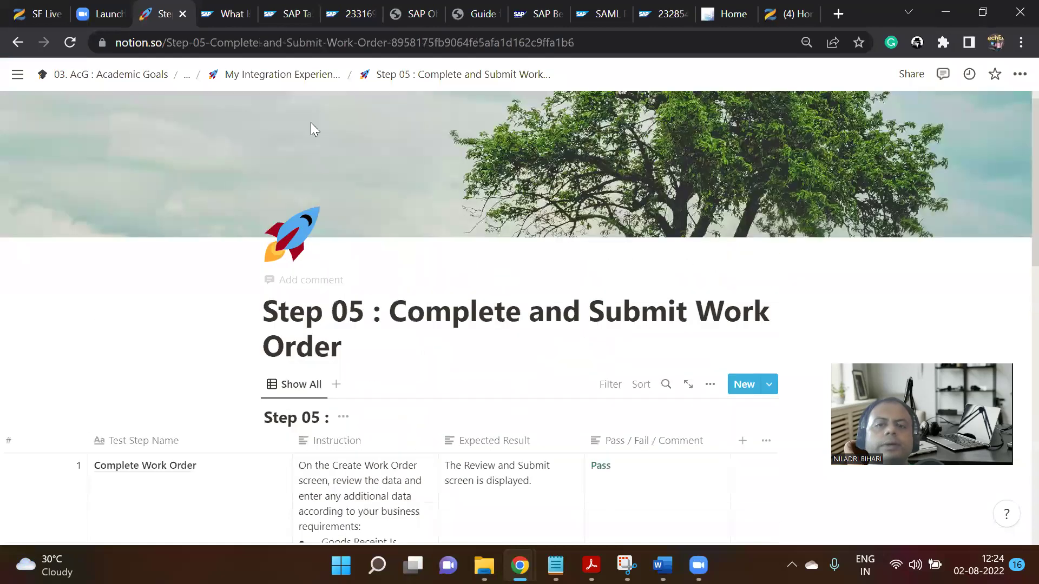
pyautogui.click(303, 76)
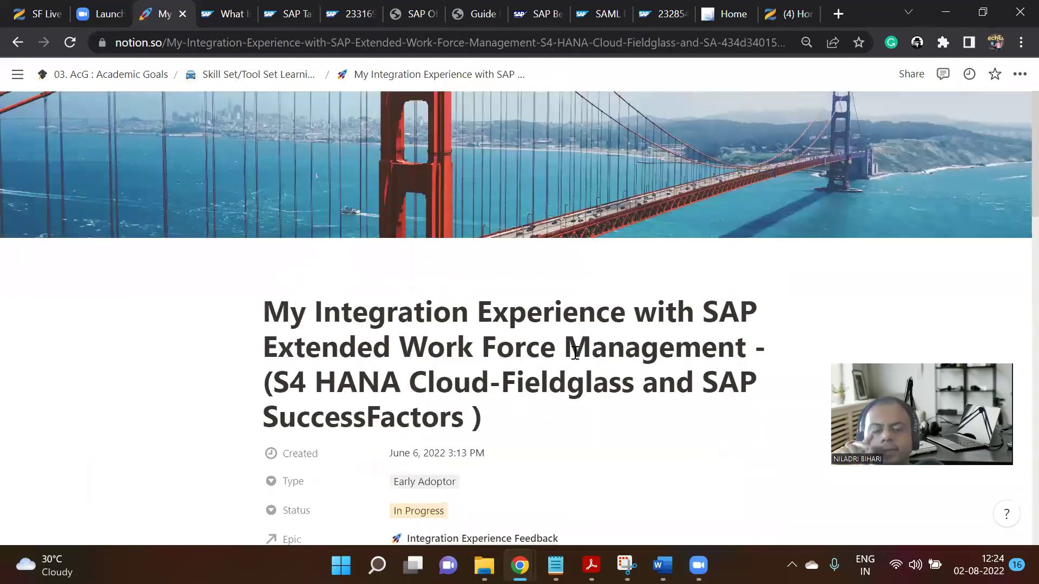
pyautogui.scroll(-12, 651, 328)
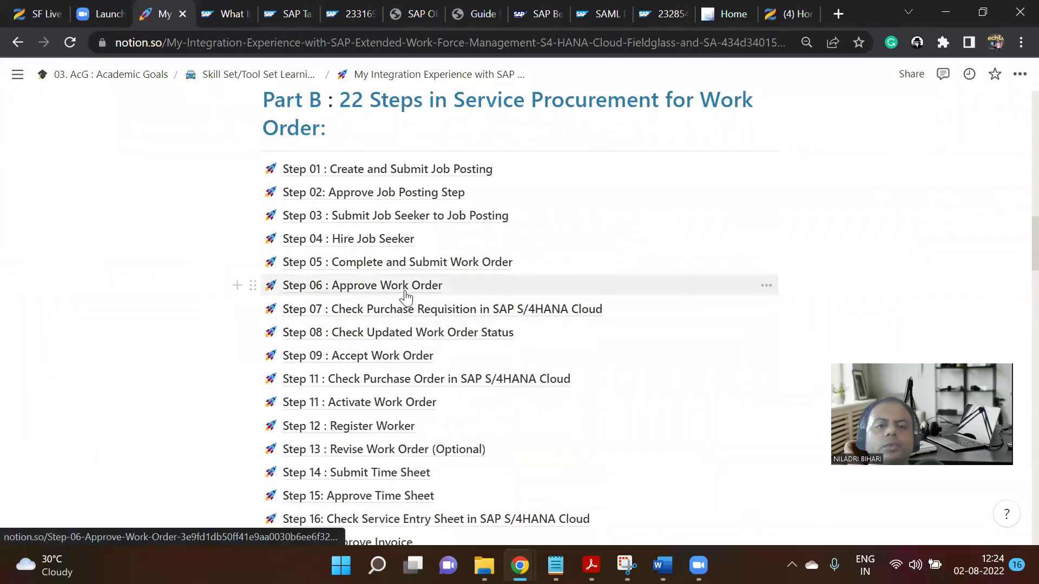
pyautogui.click(414, 293)
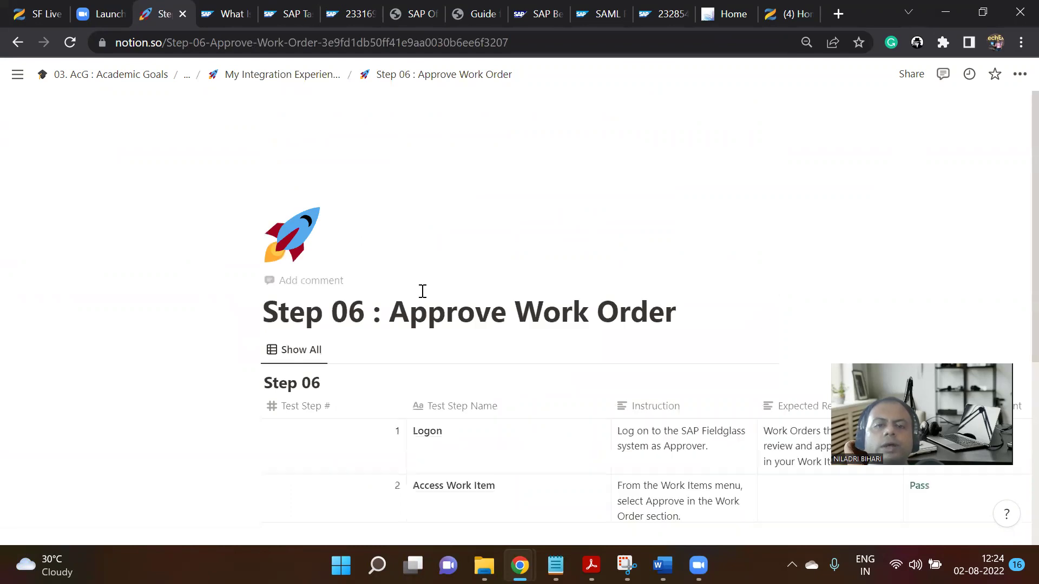
# Review the Step 06 test table, then return to the Fieldglass work order window.
pyautogui.scroll(-3, 627, 330)
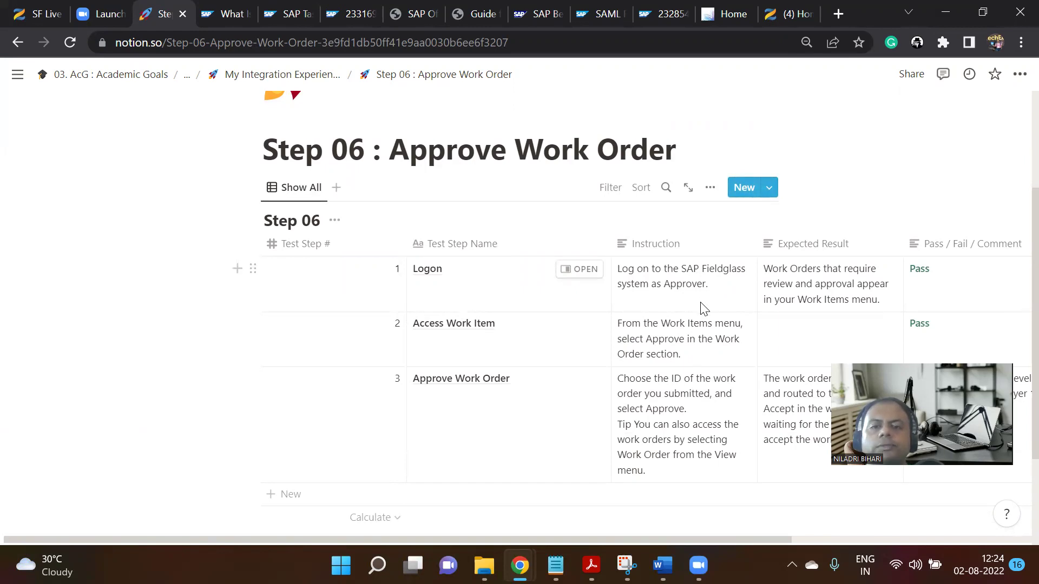
pyautogui.scroll(-2, 704, 308)
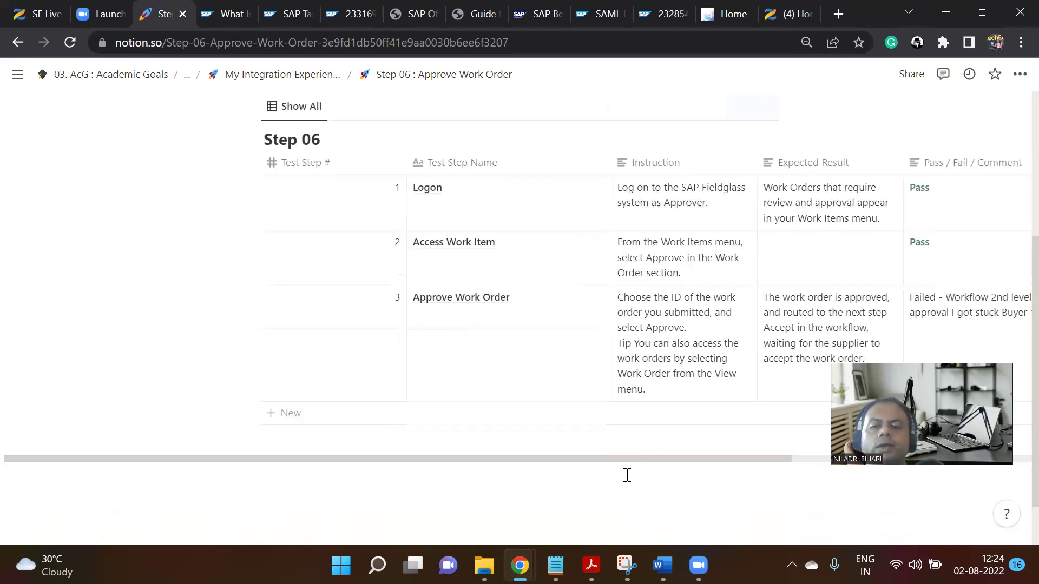
pyautogui.moveTo(519, 565)
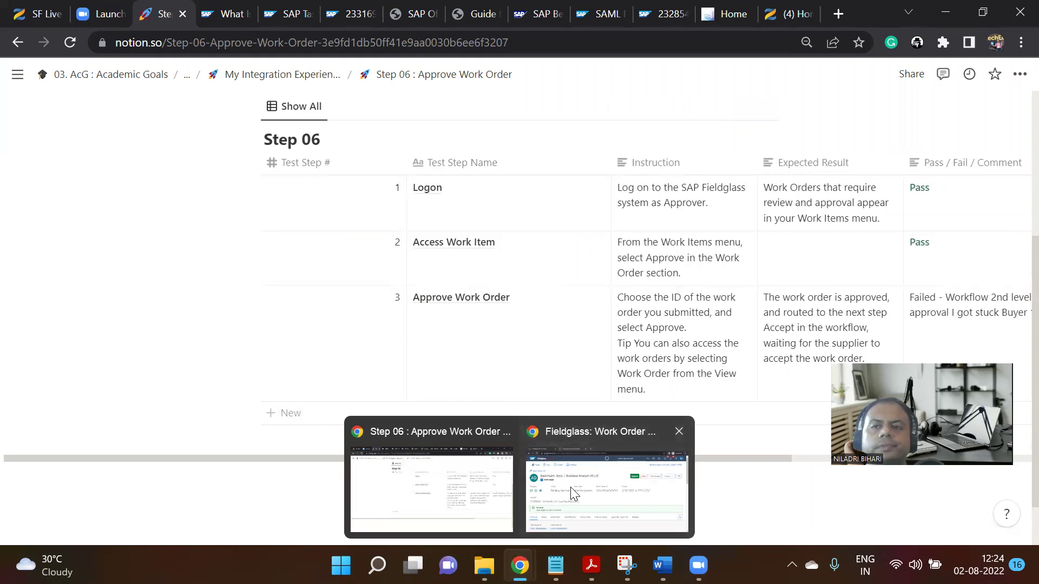
pyautogui.click(573, 493)
# Sign out and sign back into Fieldglass as the approver using saved credentials.
pyautogui.click(995, 78)
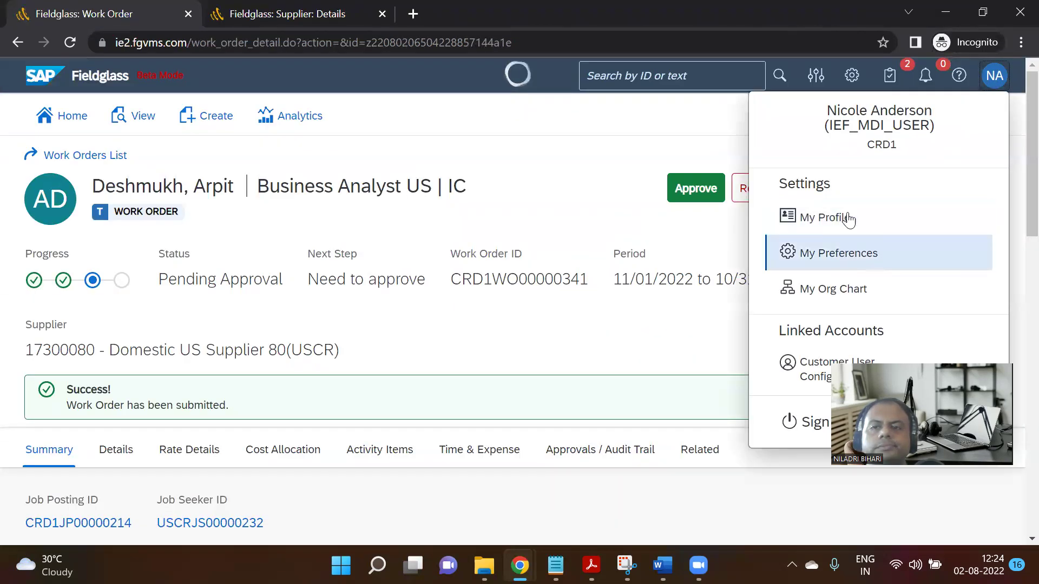
pyautogui.click(796, 422)
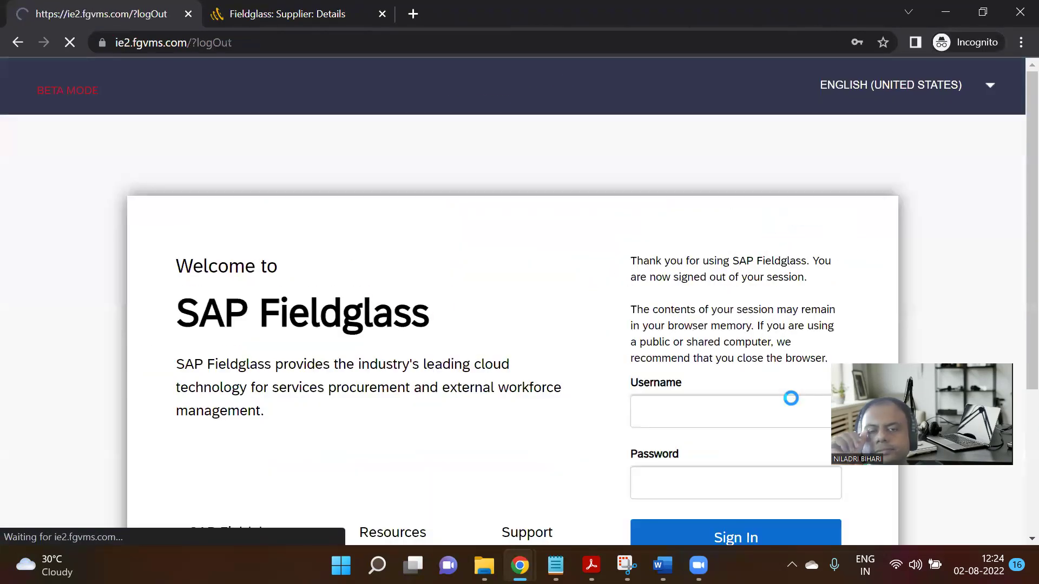
pyautogui.click(698, 426)
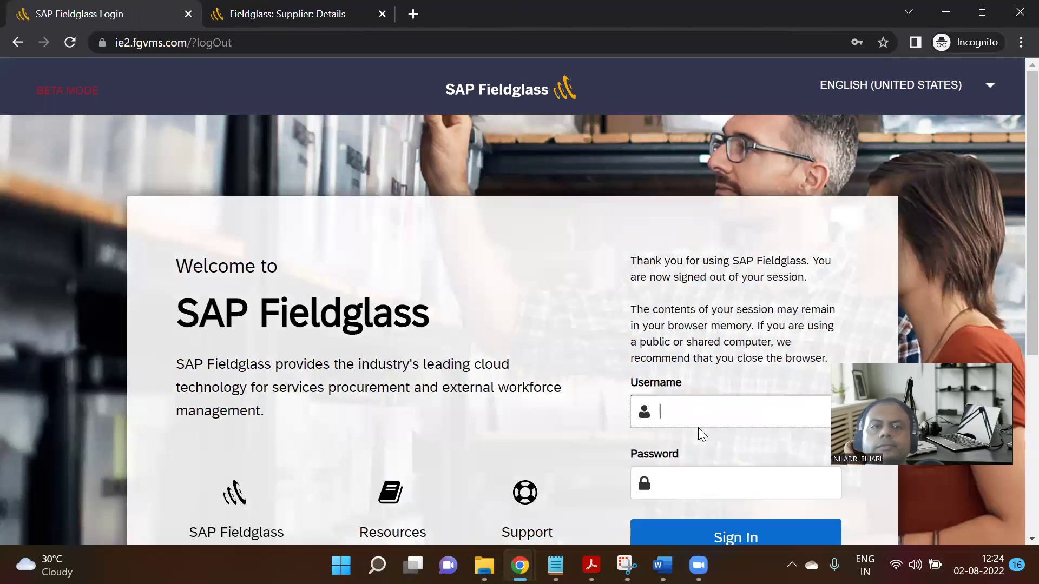
pyautogui.click(770, 228)
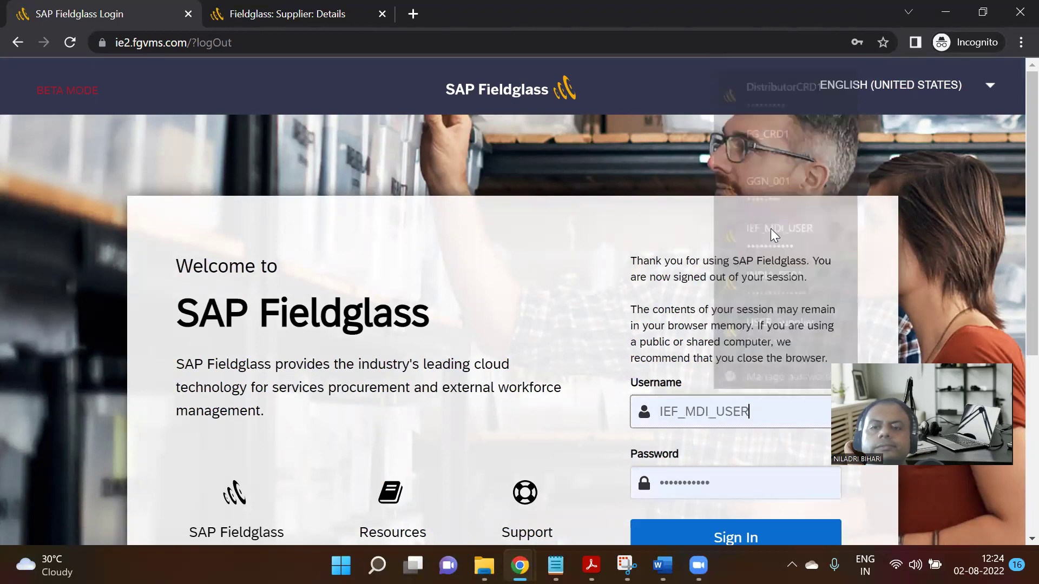
pyautogui.scroll(-3, 758, 294)
pyautogui.click(748, 375)
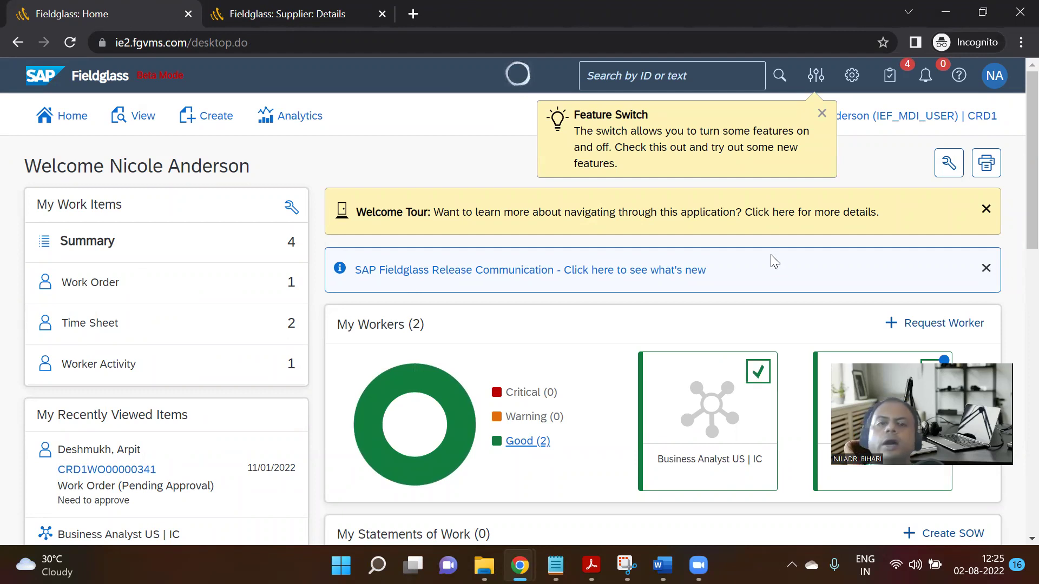
# Approve work order CRD1WO00000341 from the list of work orders awaiting approval.
pyautogui.click(103, 290)
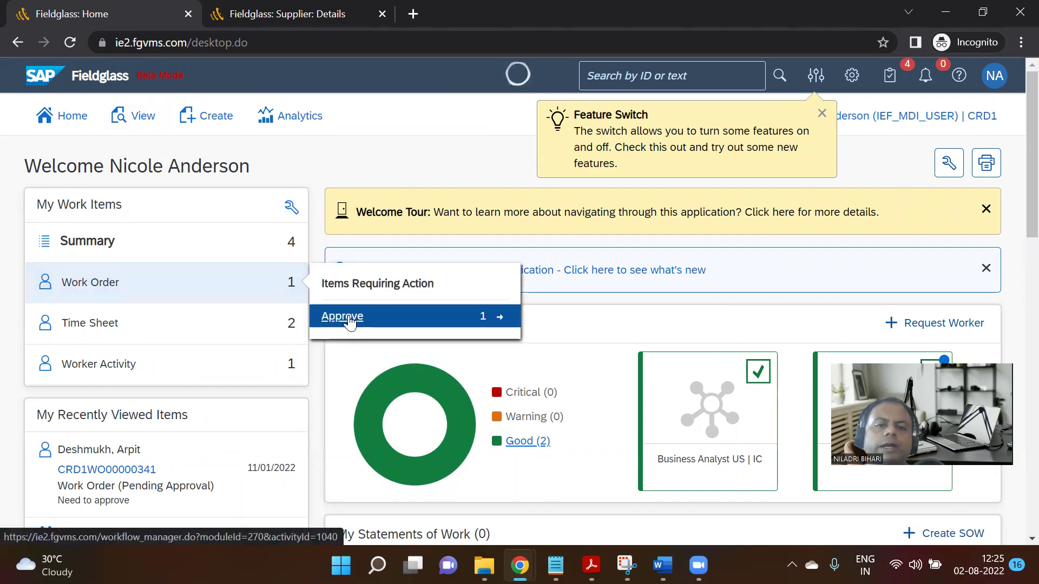
pyautogui.click(498, 320)
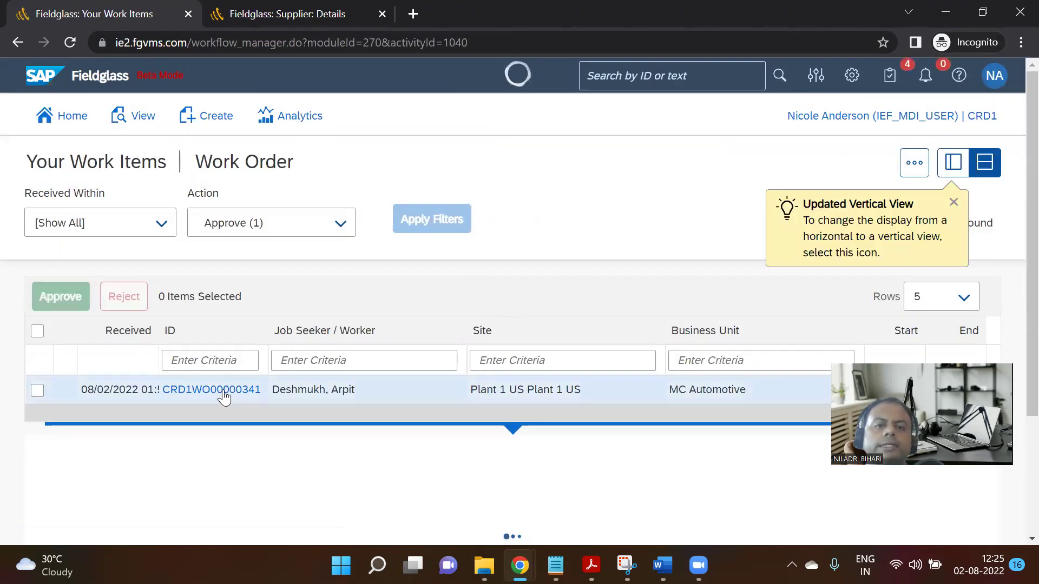
pyautogui.scroll(-5, 406, 341)
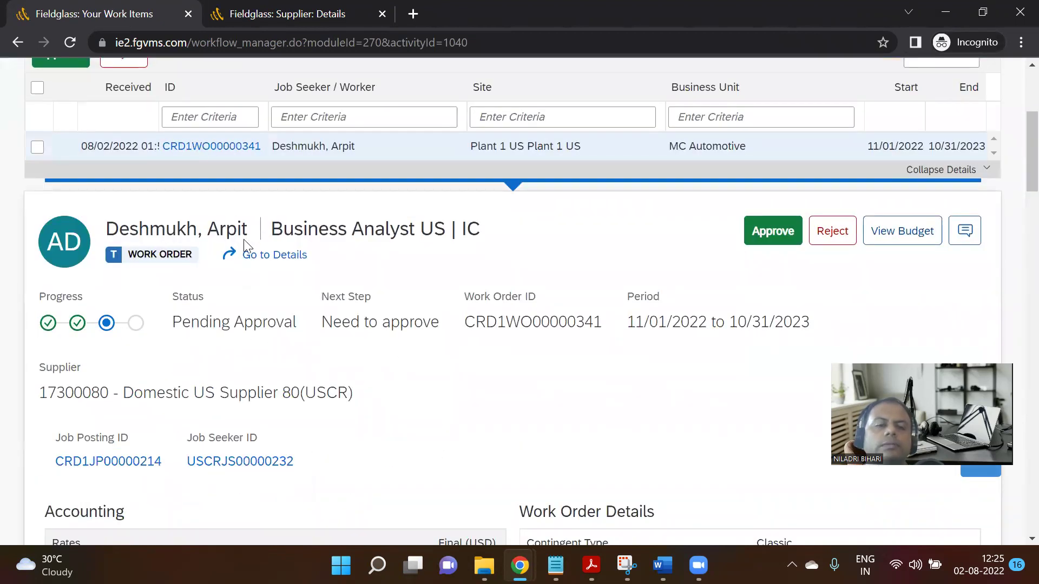
pyautogui.scroll(-10, 500, 339)
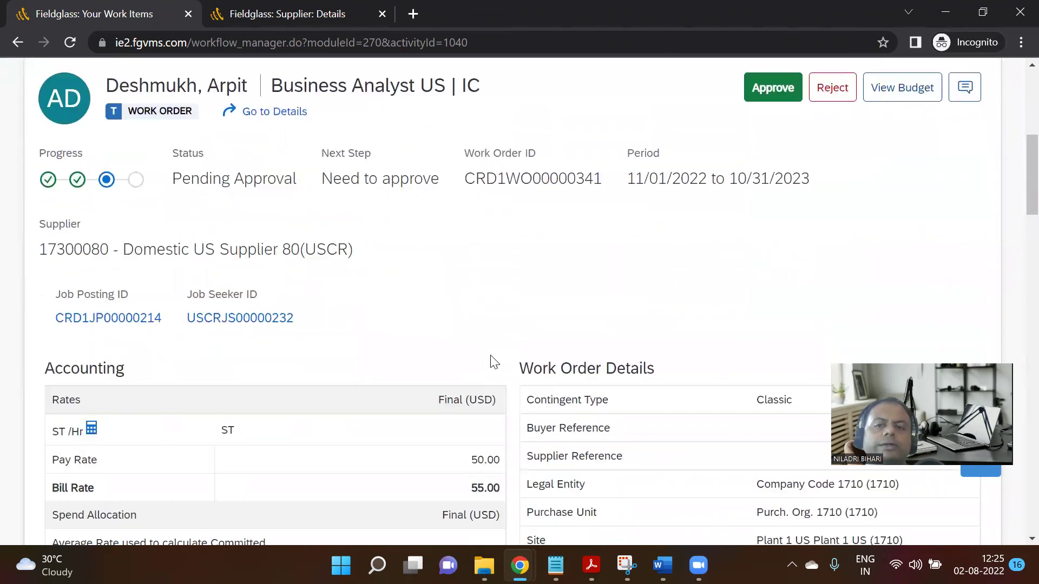
pyautogui.scroll(-6, 492, 363)
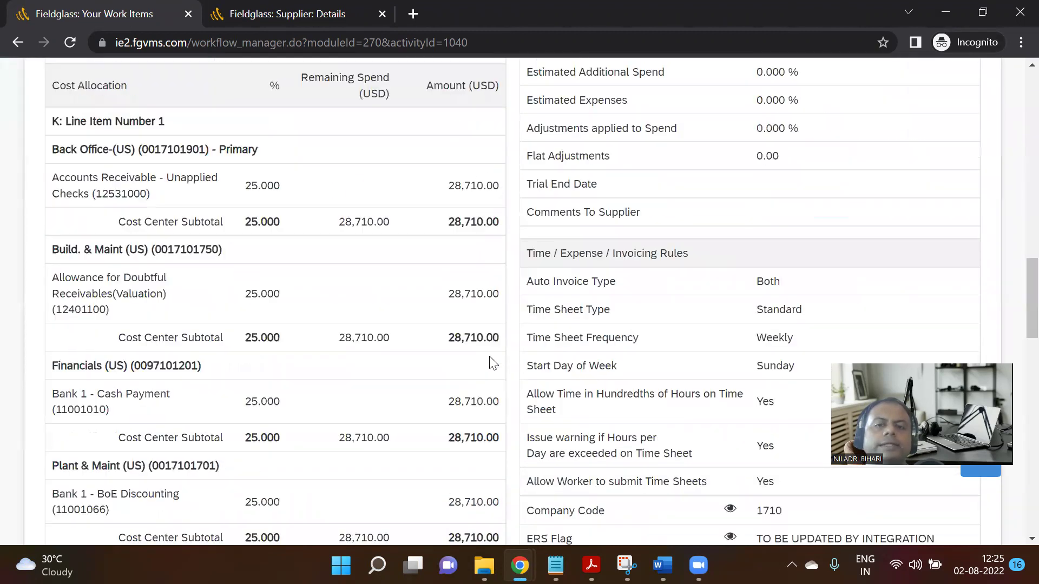
pyautogui.scroll(-18, 489, 357)
pyautogui.scroll(9, 489, 356)
pyautogui.scroll(-1, 488, 348)
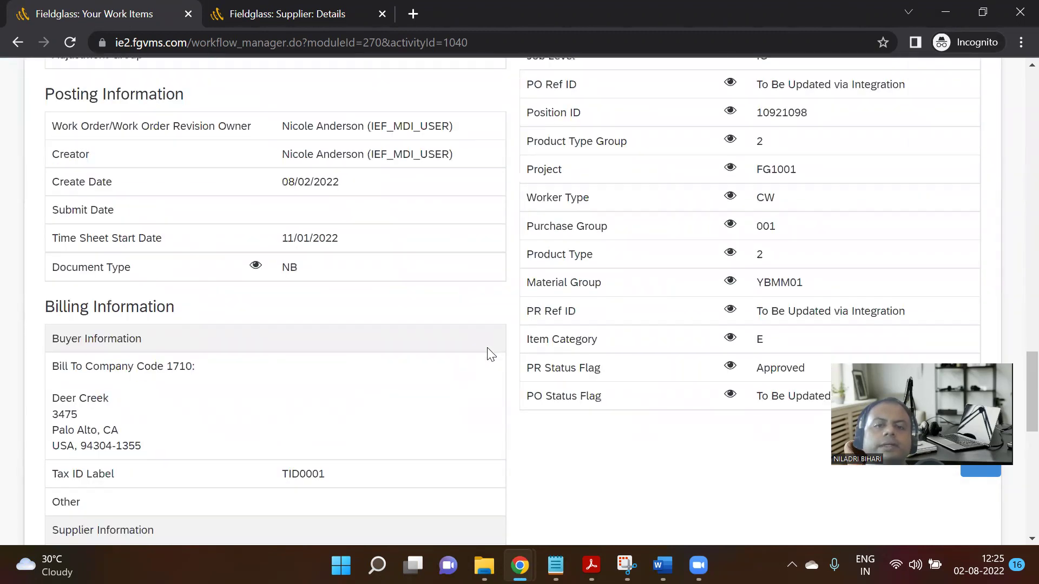
pyautogui.scroll(-8, 432, 337)
pyautogui.scroll(20, 494, 336)
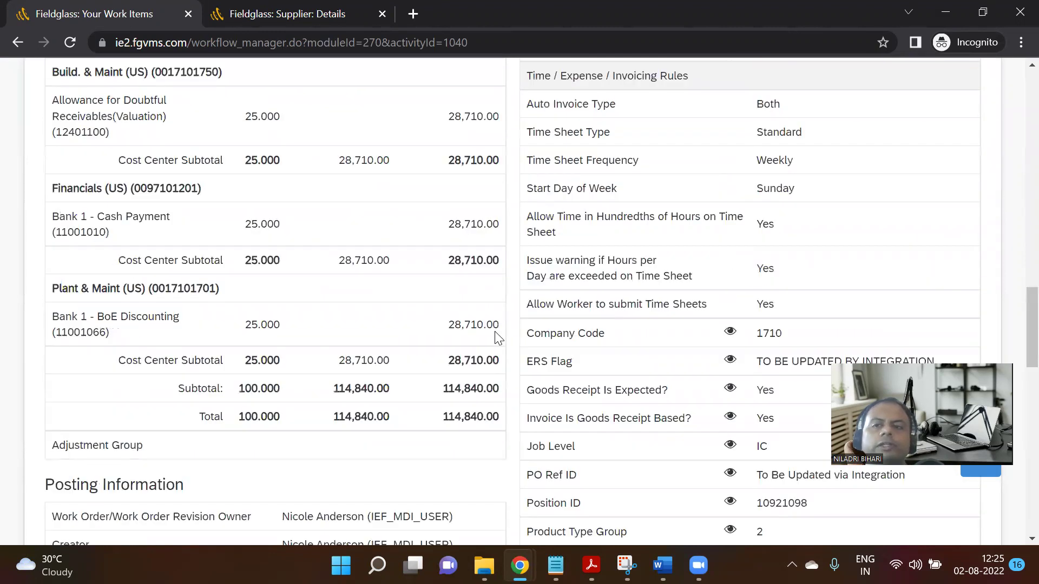
pyautogui.scroll(6, 502, 333)
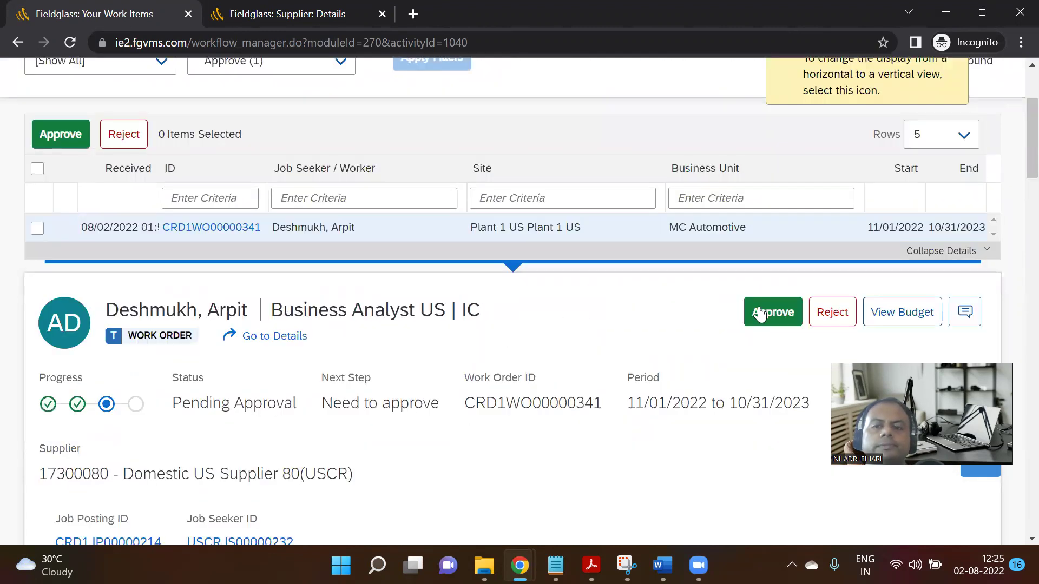
pyautogui.click(760, 314)
pyautogui.click(647, 349)
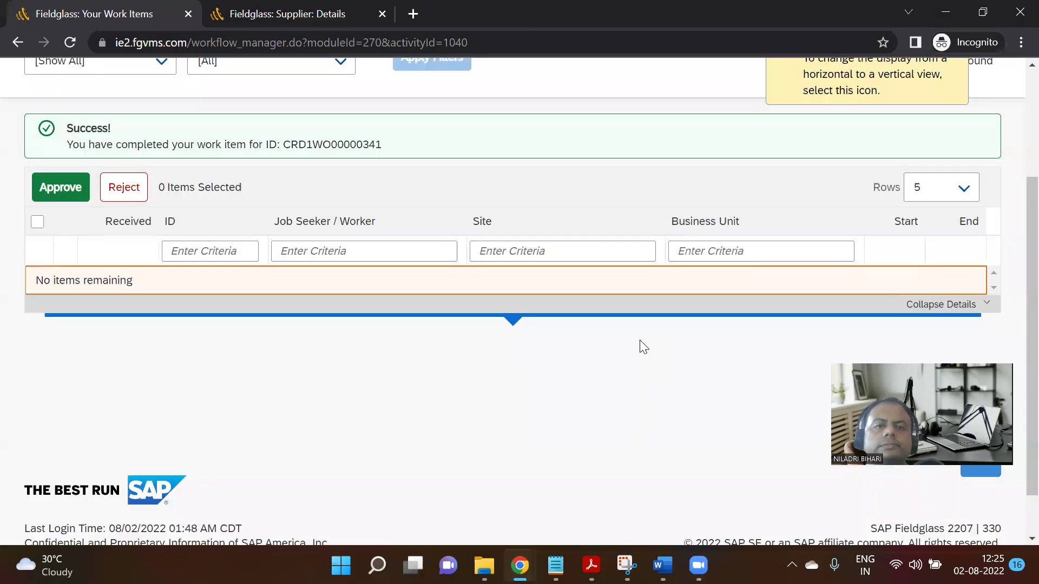
# Open work order CRD1WO00000341's details from the home page, then switch to the Step 06 notes.
pyautogui.scroll(2, 230, 211)
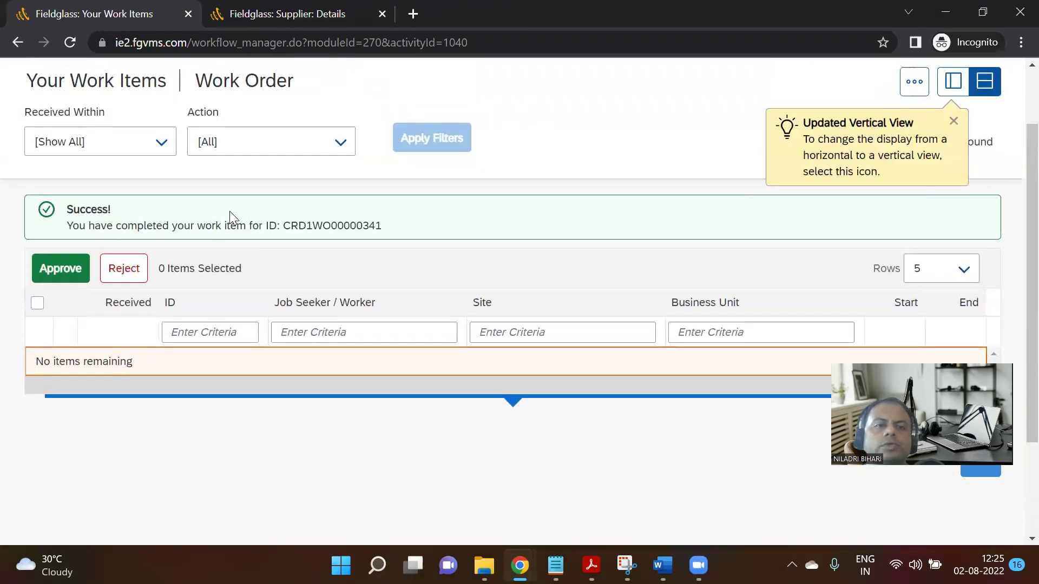
pyautogui.scroll(2, 251, 245)
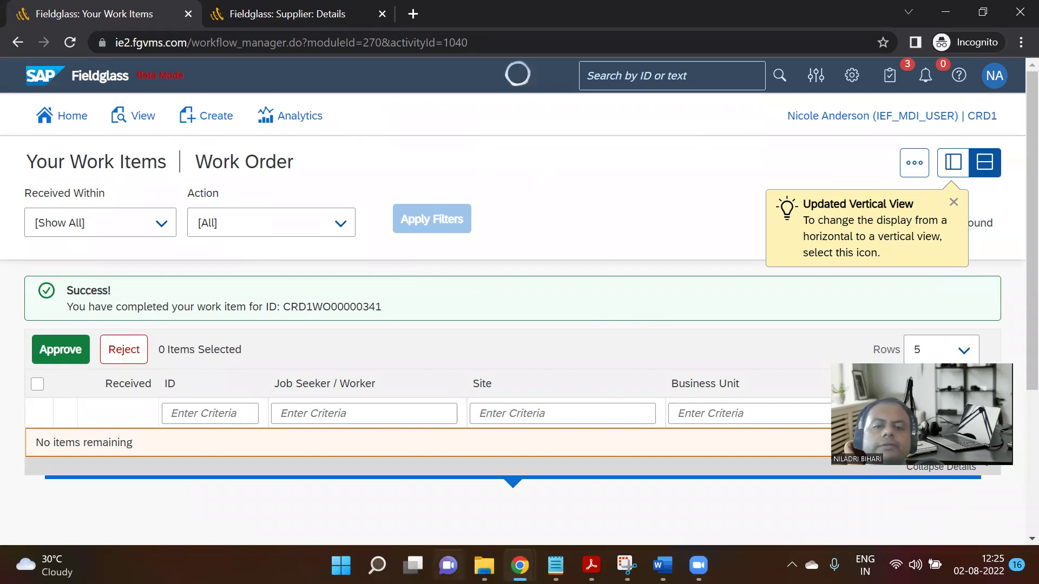
pyautogui.click(76, 117)
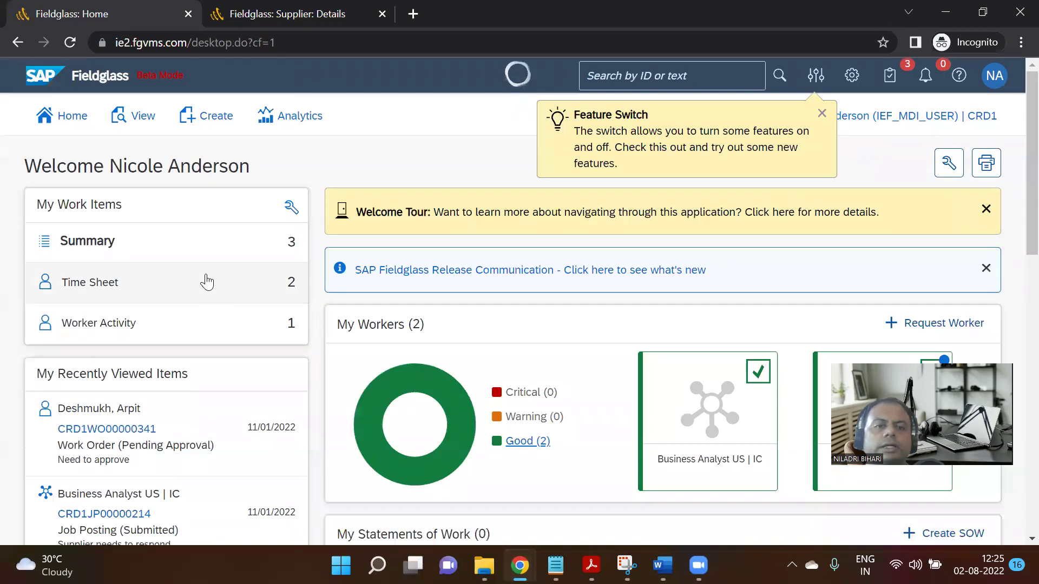
pyautogui.scroll(-2, 246, 303)
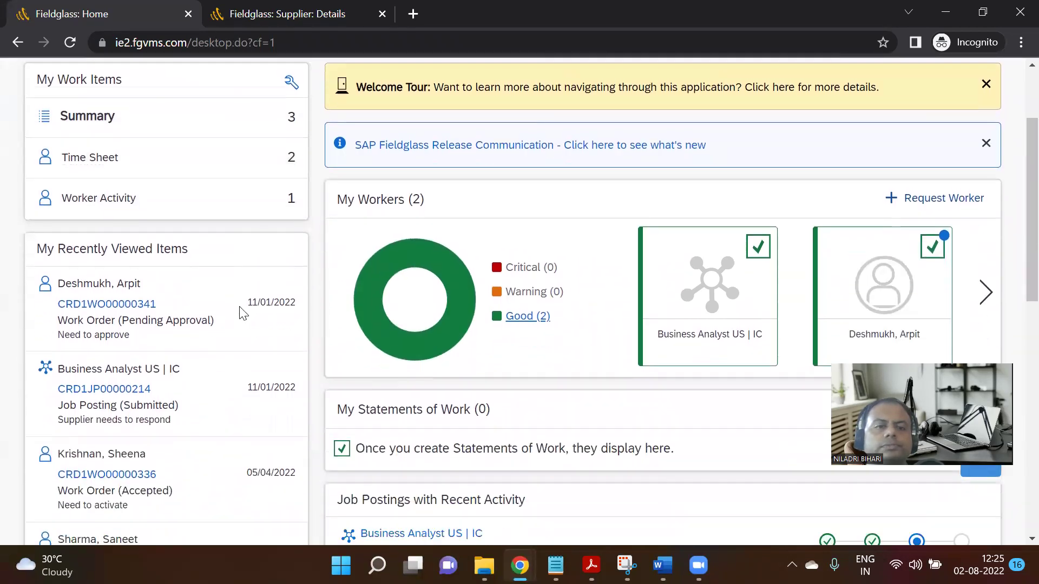
pyautogui.scroll(-1, 241, 312)
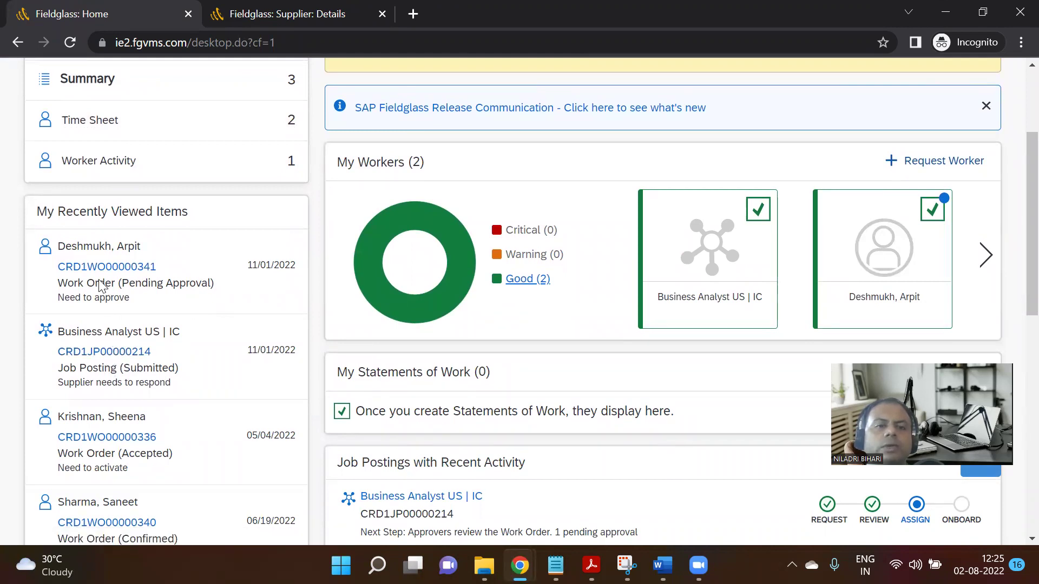
pyautogui.click(124, 271)
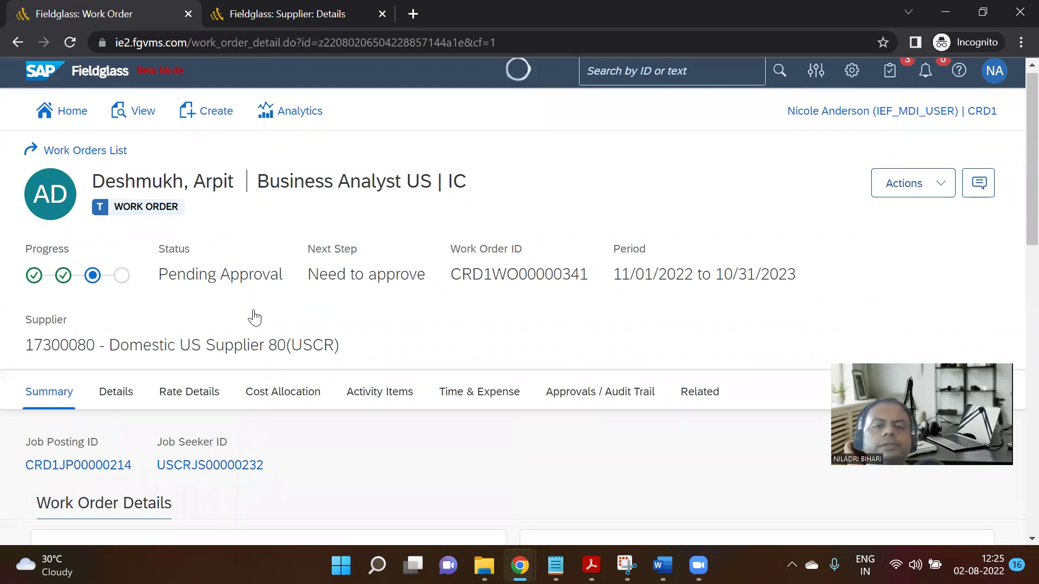
pyautogui.scroll(-1, 253, 318)
pyautogui.moveTo(520, 566)
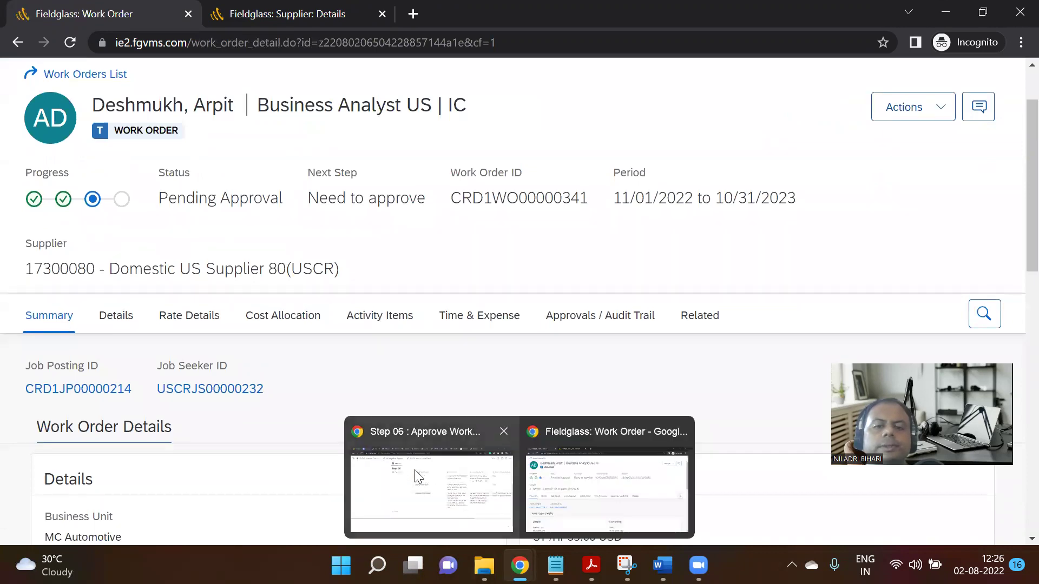
pyautogui.click(415, 469)
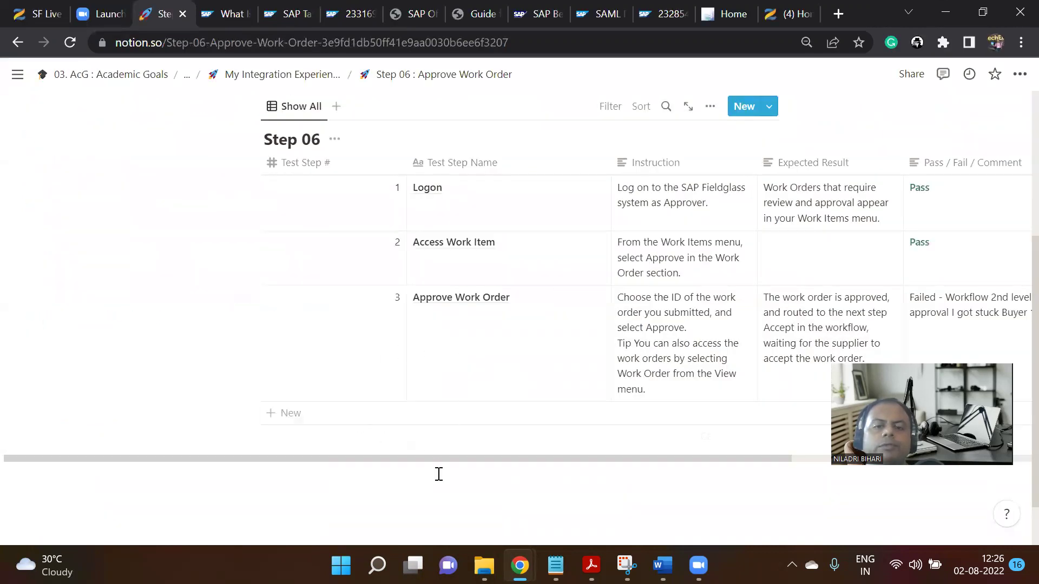
# Scroll the Step 06 table to read the failed approval comment, then return to CRD1WO00000341.
pyautogui.moveTo(699, 566)
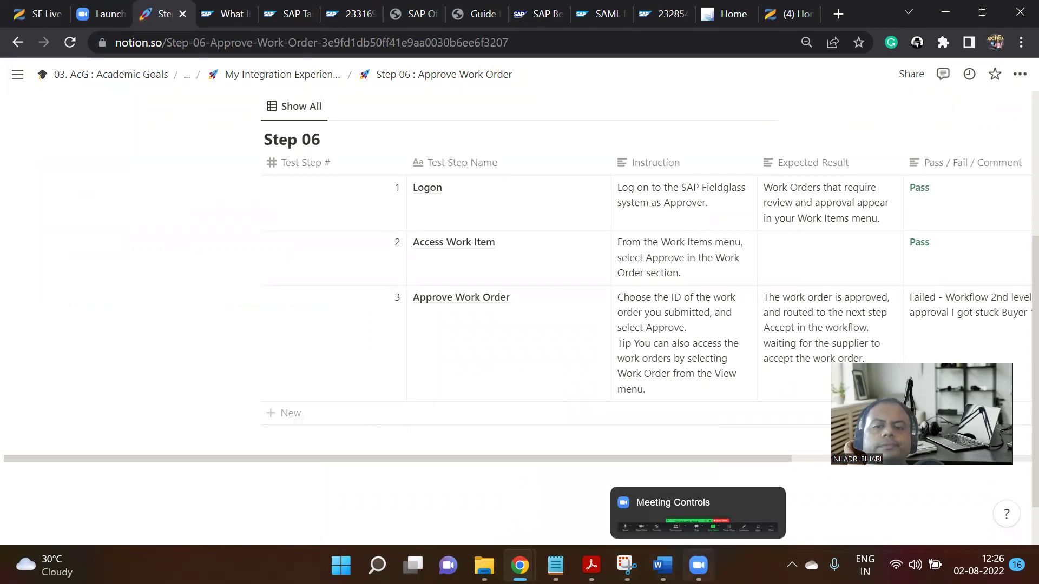
pyautogui.moveTo(571, 459); pyautogui.dragTo(696, 459)
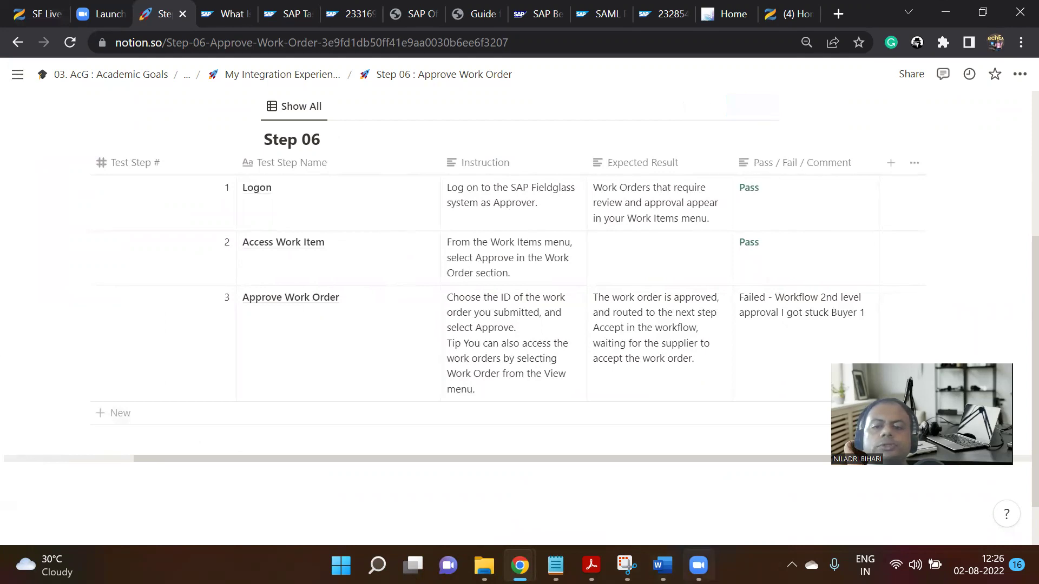
pyautogui.moveTo(698, 565)
pyautogui.moveTo(519, 566)
pyautogui.click(563, 481)
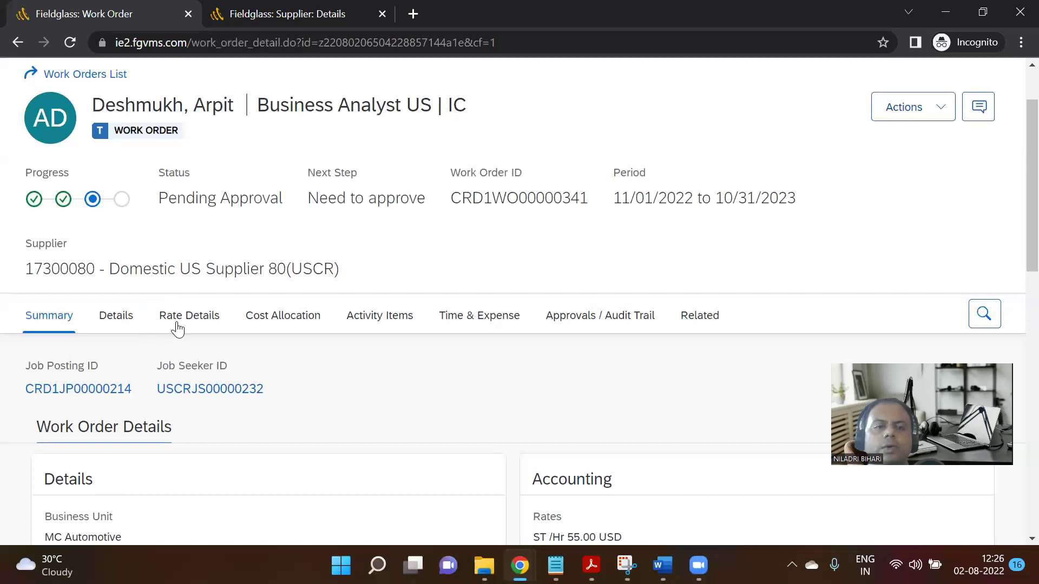
# Check the Approvals / Audit Trail tab, where step 2 still awaits S4 HANA Integration.
pyautogui.scroll(-3, 484, 336)
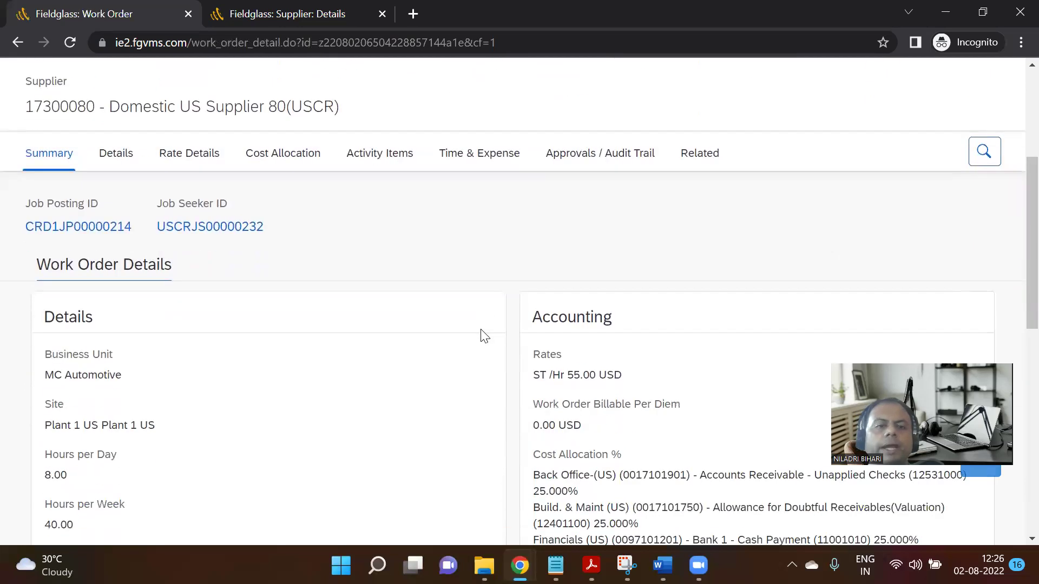
pyautogui.click(578, 159)
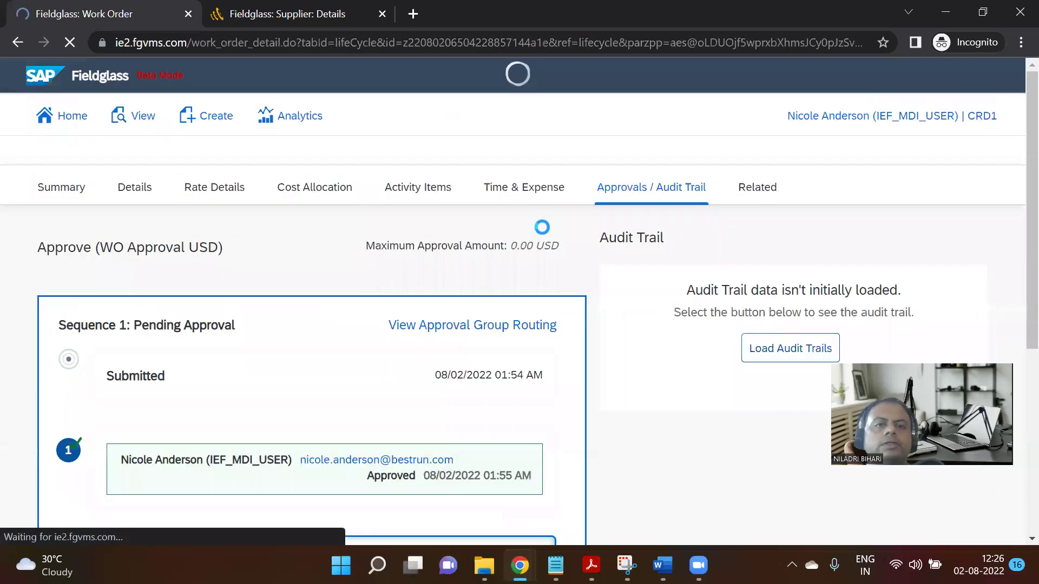
pyautogui.scroll(-10, 558, 297)
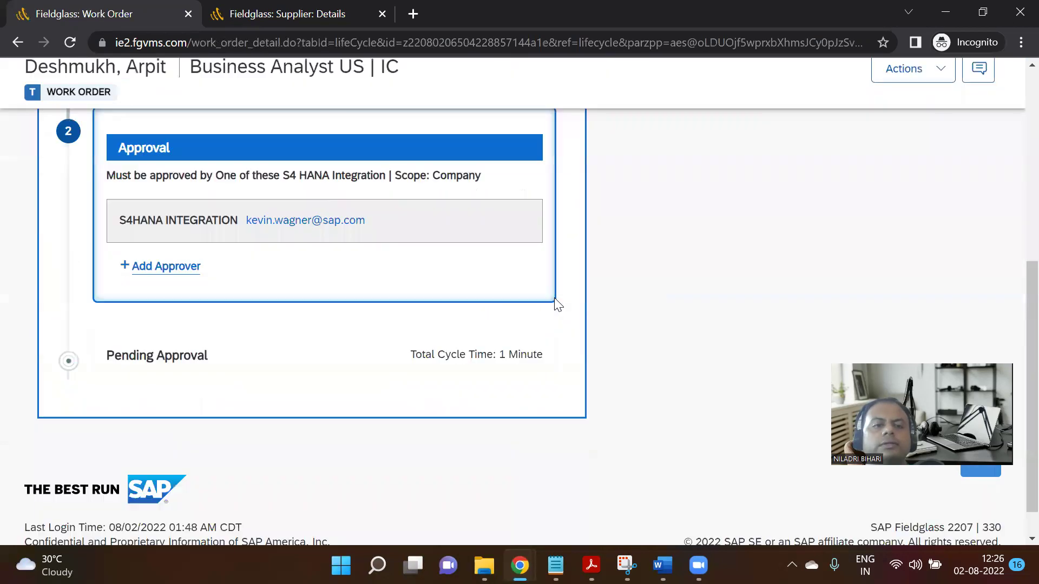
pyautogui.scroll(3, 555, 299)
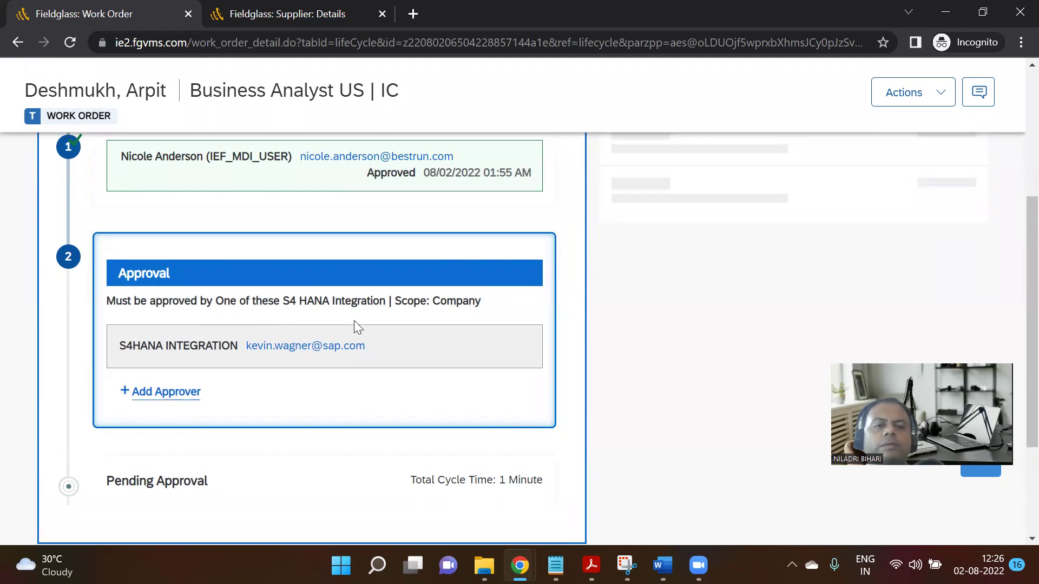
pyautogui.scroll(-3, 455, 324)
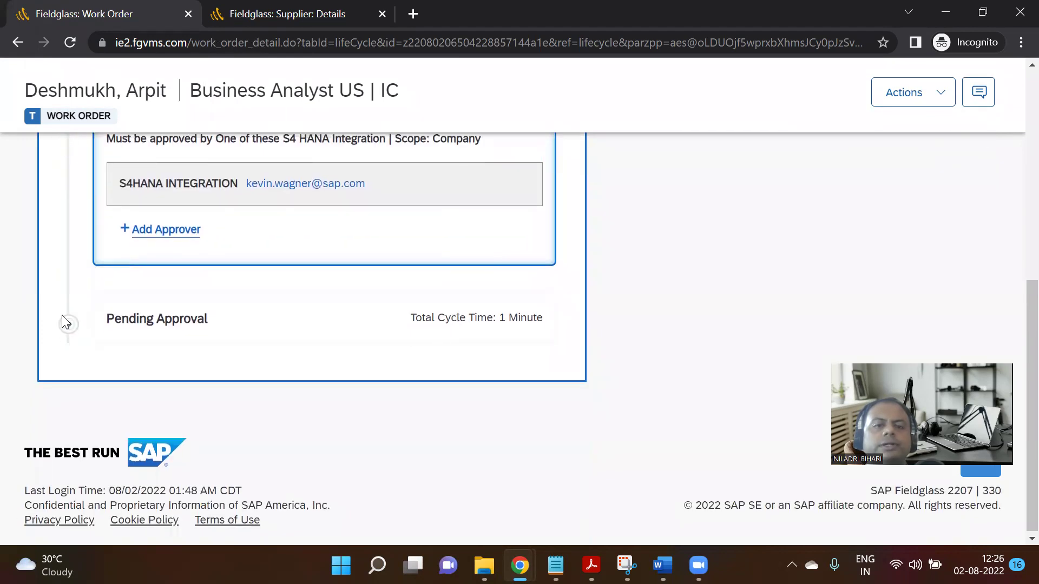
pyautogui.scroll(6, 562, 365)
pyautogui.scroll(6, 560, 360)
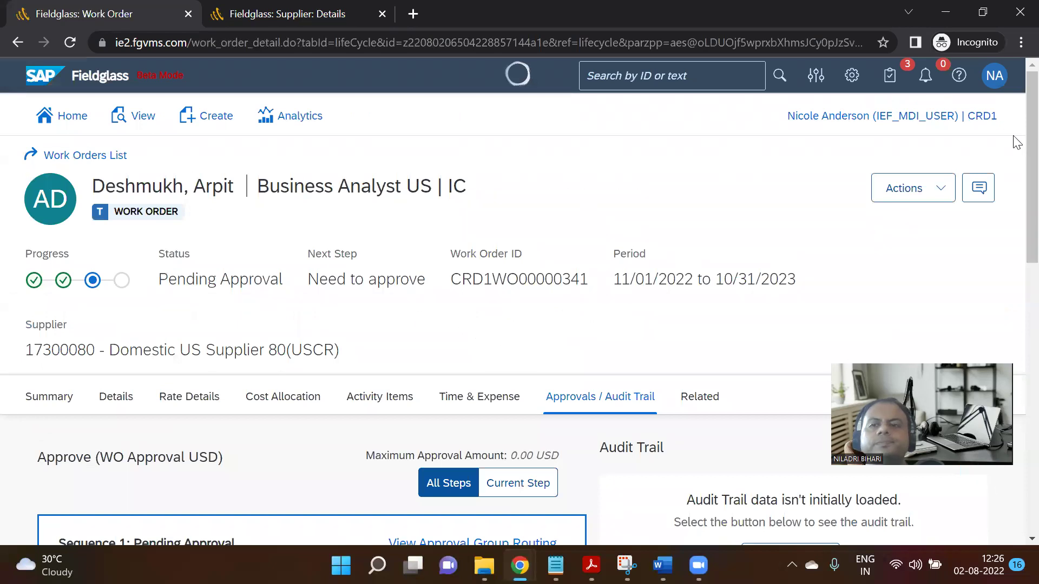
# Sign out of the current Fieldglass session.
pyautogui.click(995, 76)
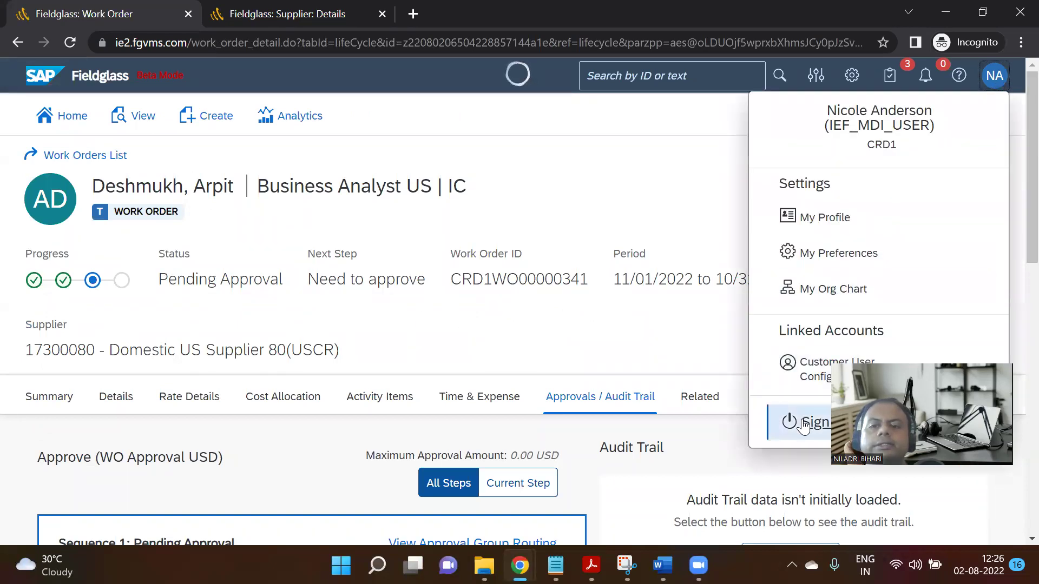
pyautogui.click(802, 420)
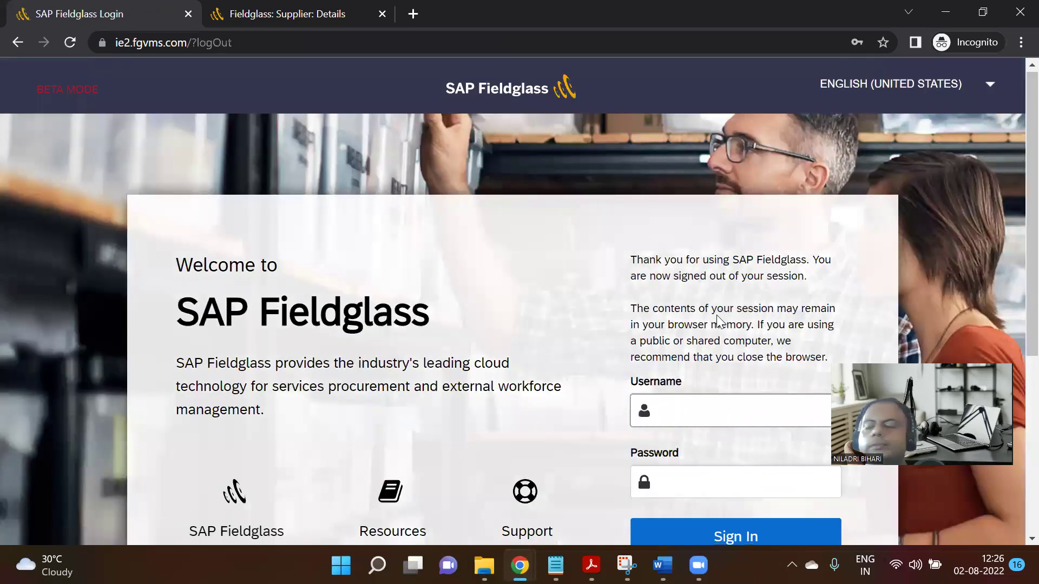
pyautogui.scroll(-1, 716, 315)
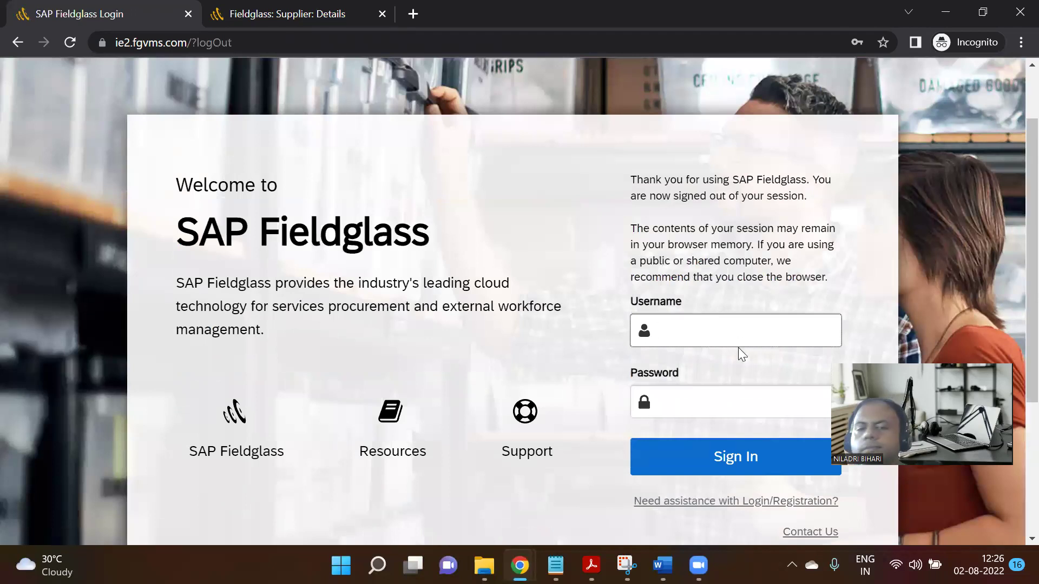
# Sign into Fieldglass as another user with the saved login credentials.
pyautogui.write('fg')
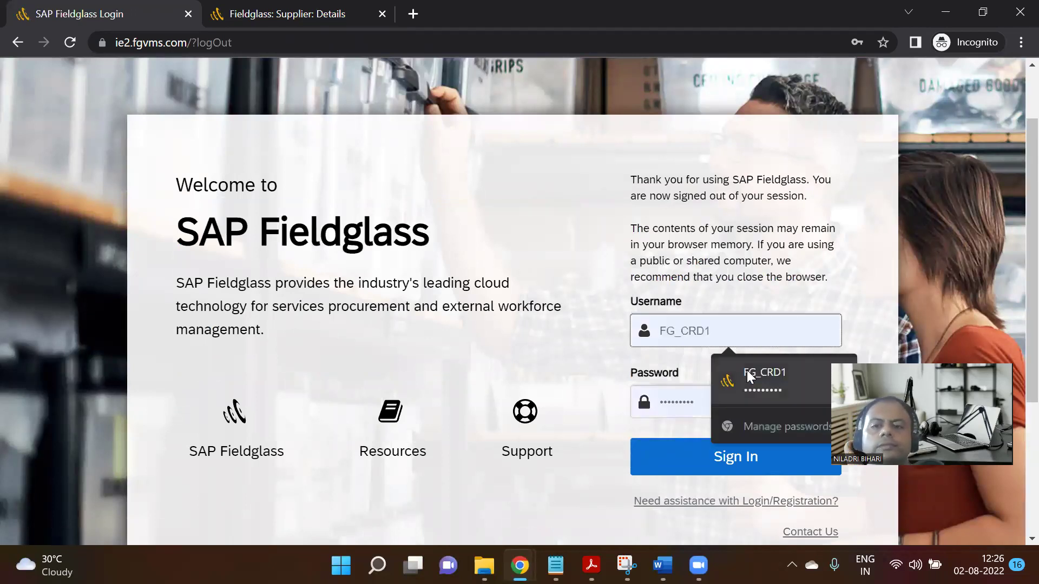
pyautogui.click(720, 376)
pyautogui.click(735, 456)
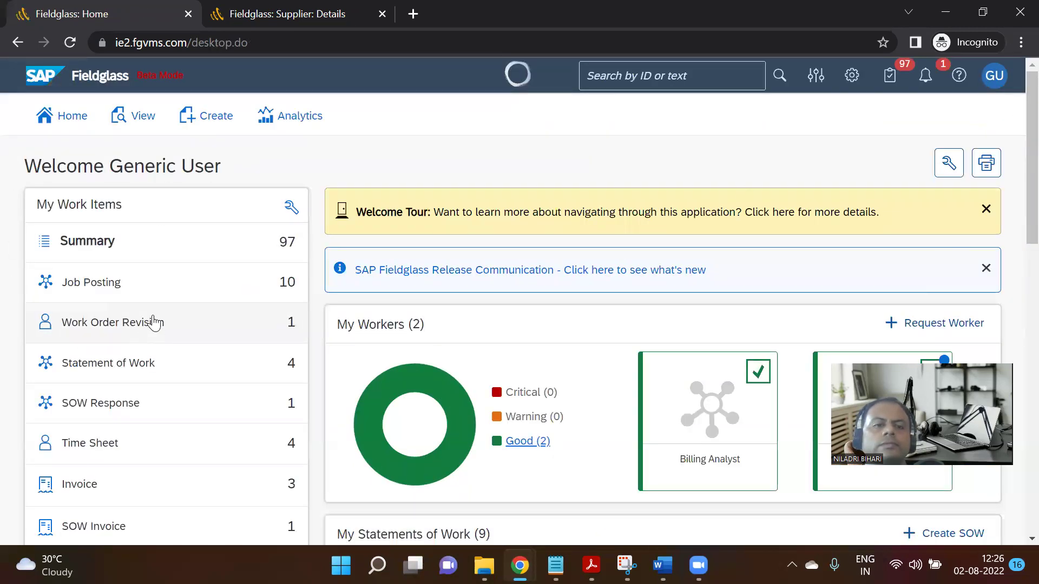
pyautogui.scroll(-1, 149, 337)
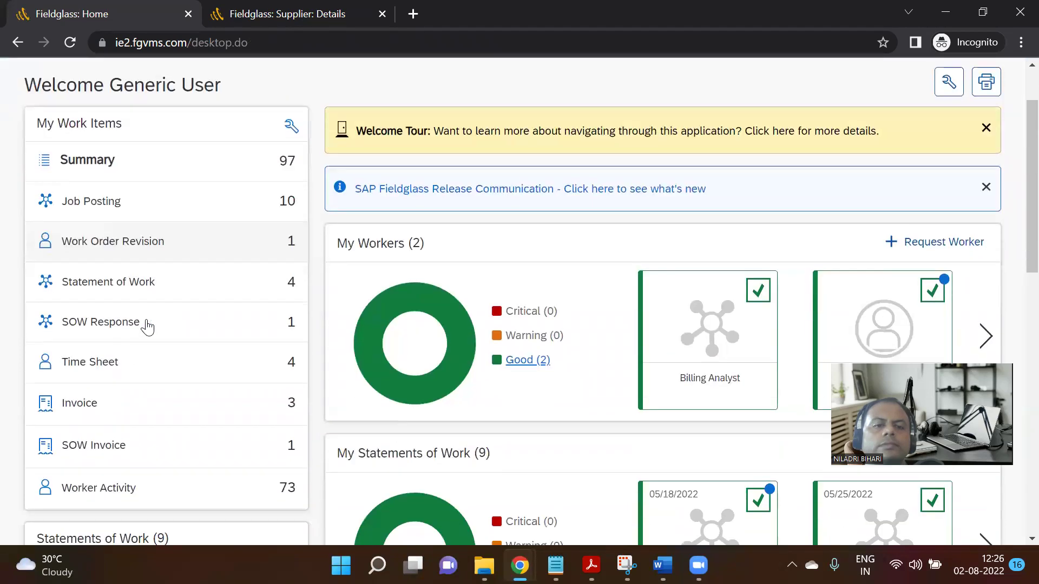
pyautogui.scroll(1, 919, 106)
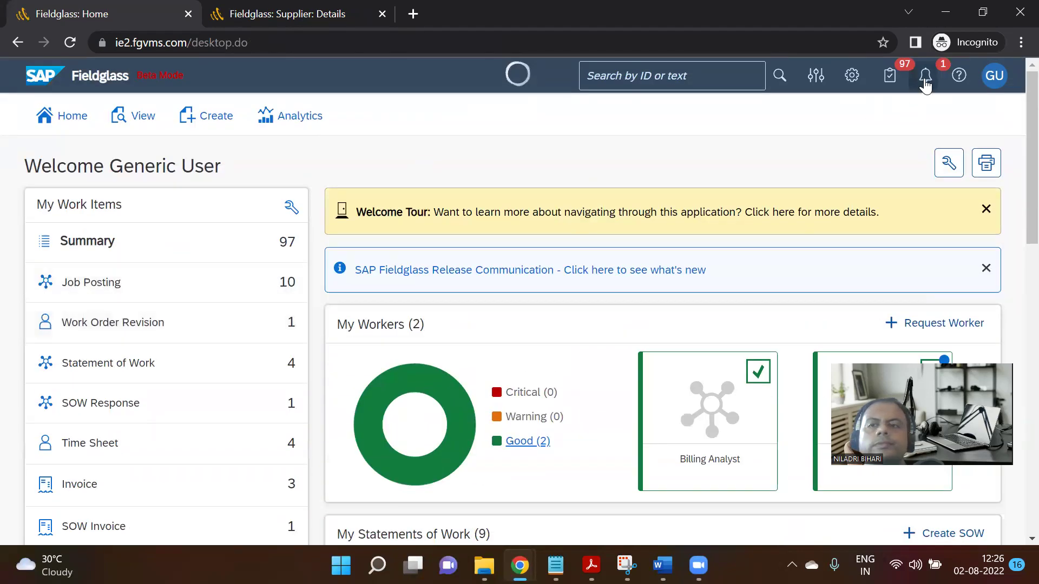
# Open the Onboarding Activity Completion 'Activity due' notification and follow its Click here link.
pyautogui.click(925, 76)
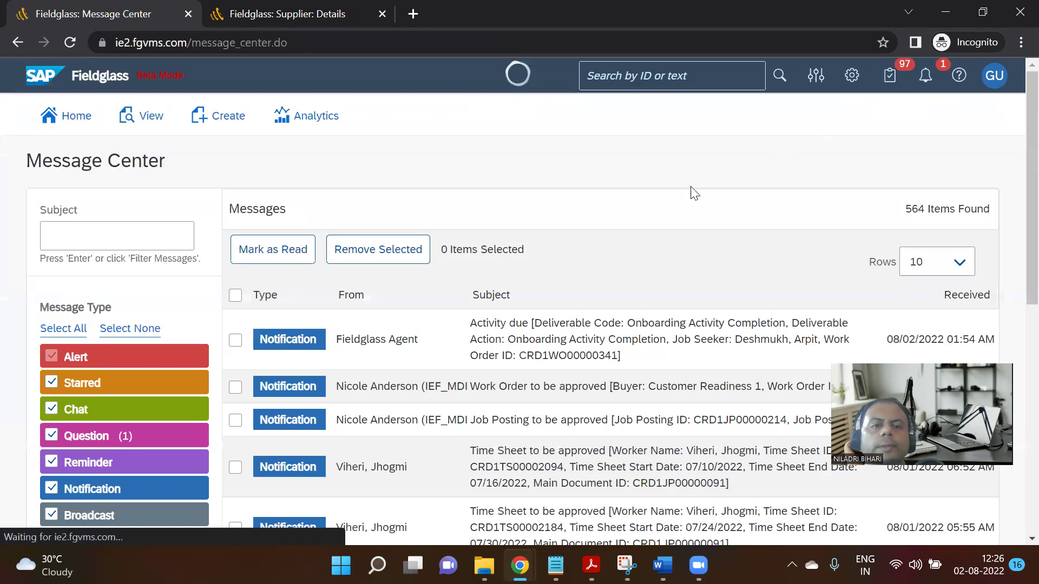
pyautogui.click(574, 347)
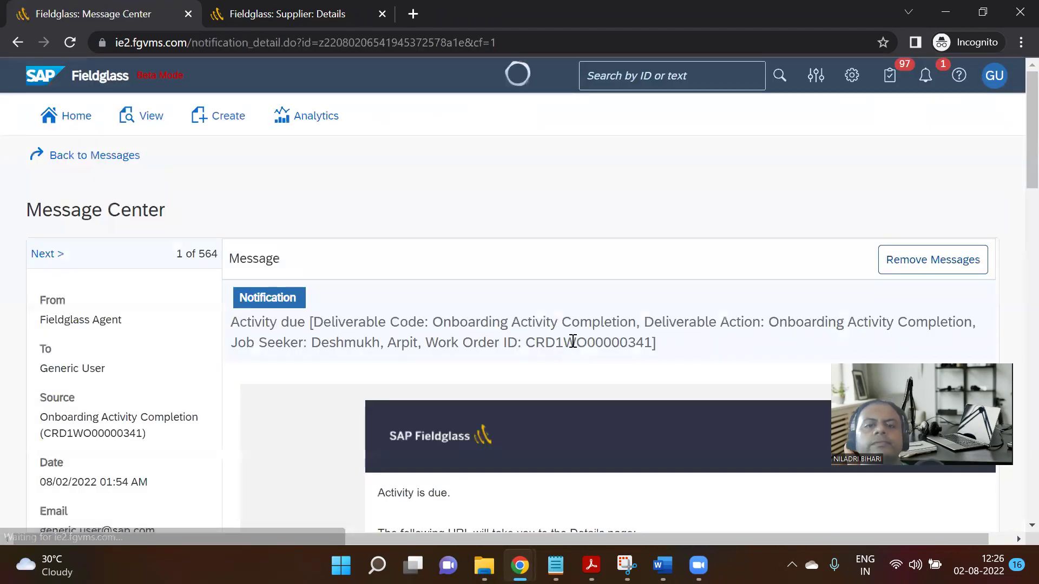
pyautogui.scroll(-1, 601, 288)
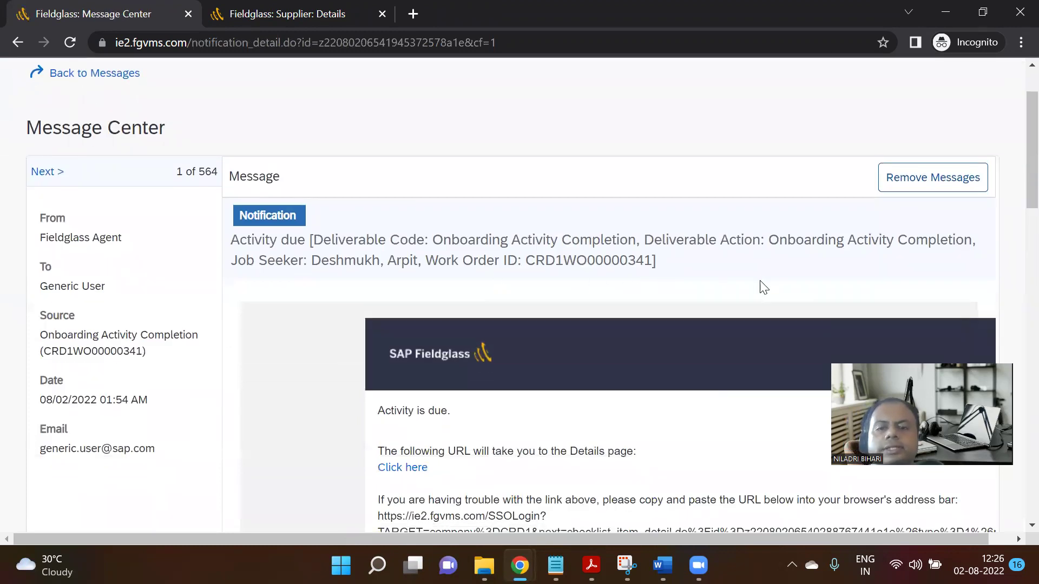
pyautogui.scroll(-4, 726, 271)
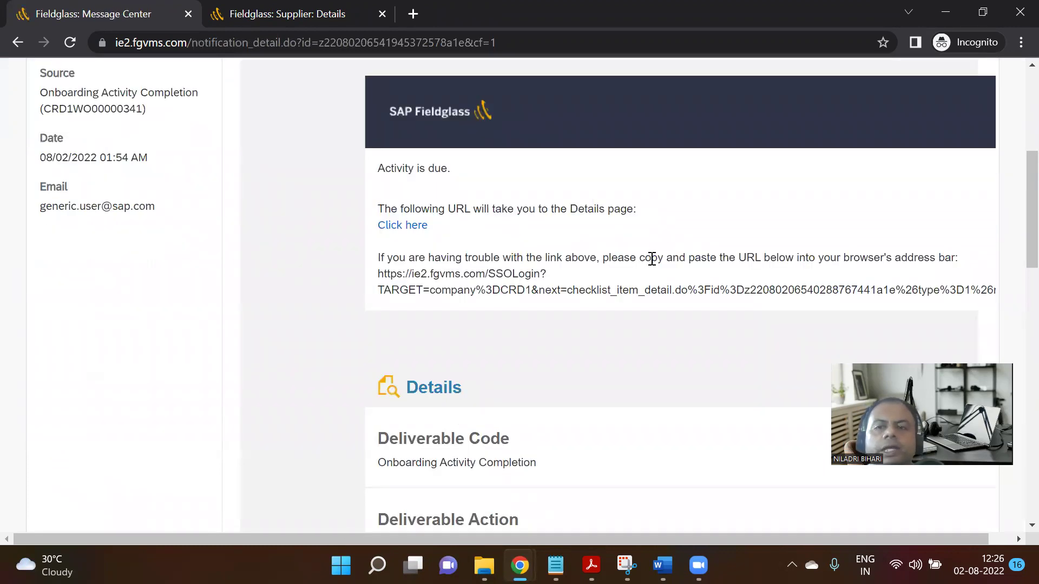
pyautogui.scroll(-3, 655, 254)
pyautogui.scroll(-3, 647, 263)
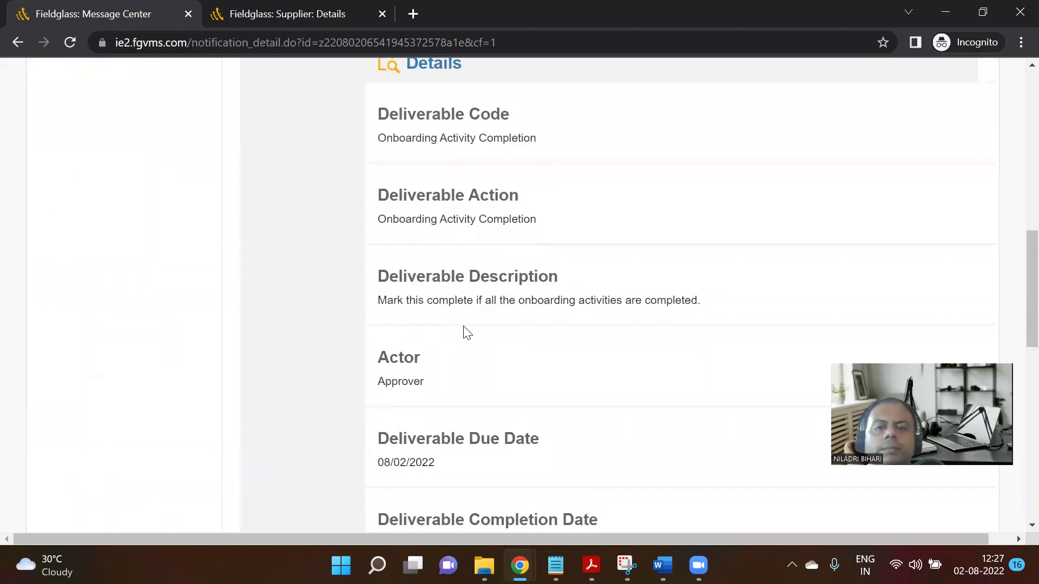
pyautogui.scroll(-8, 543, 355)
pyautogui.scroll(-4, 541, 355)
pyautogui.scroll(10, 540, 352)
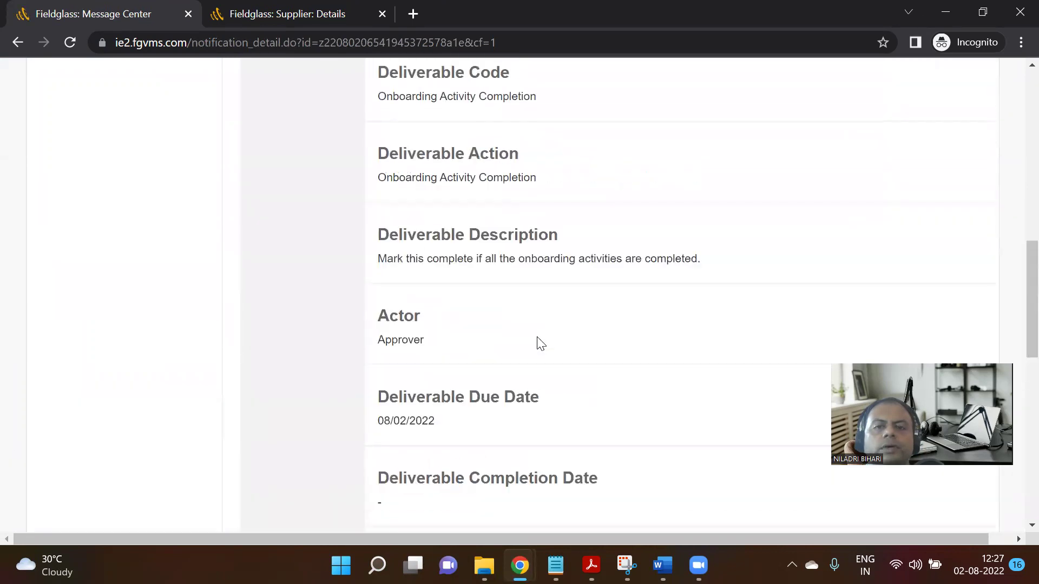
pyautogui.scroll(10, 540, 344)
pyautogui.scroll(-2, 533, 341)
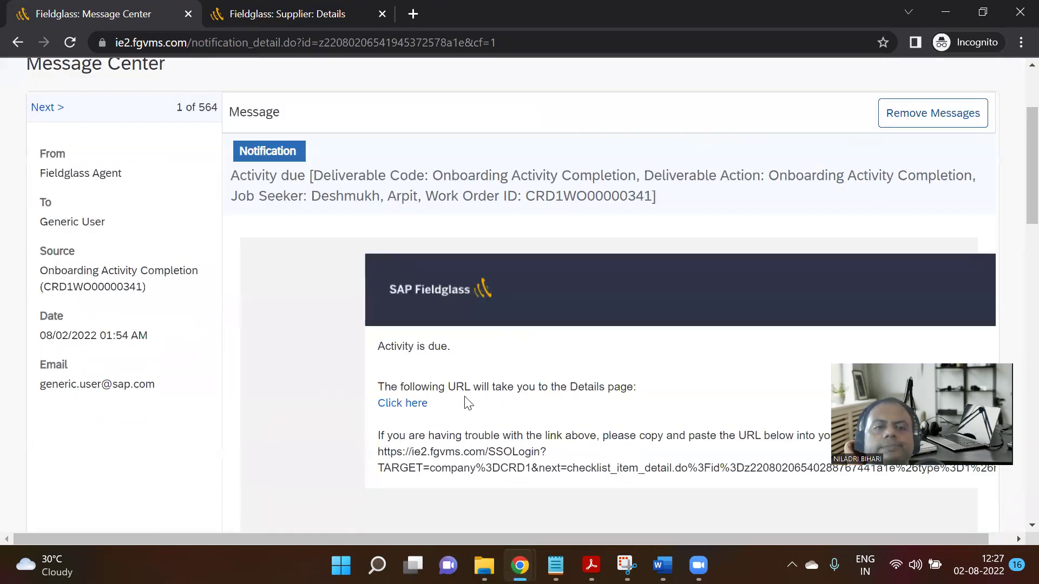
pyautogui.click(406, 388)
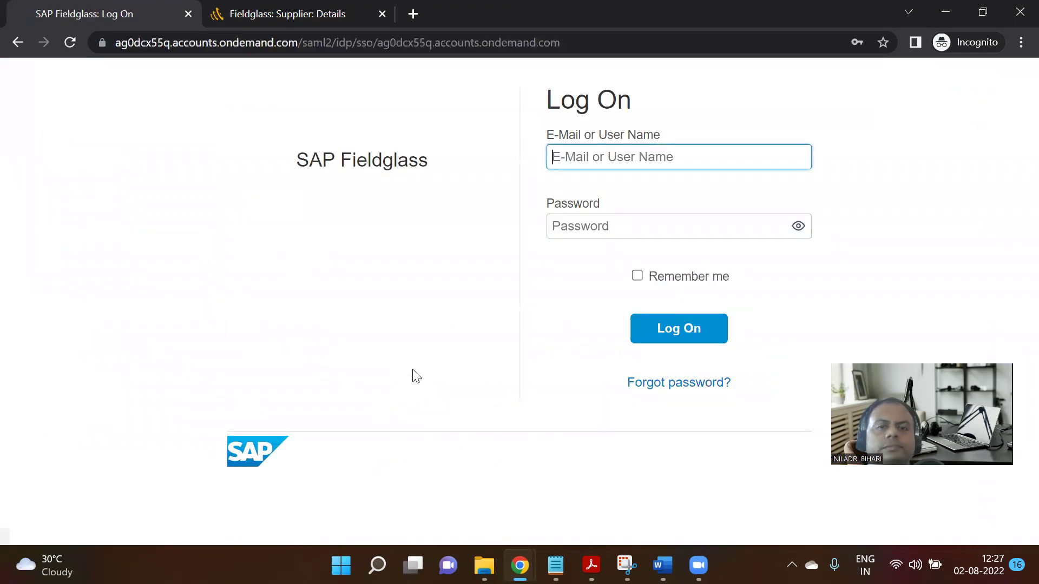
# Log on with the saved user's credentials to reach the onboarding activity item.
pyautogui.click(599, 162)
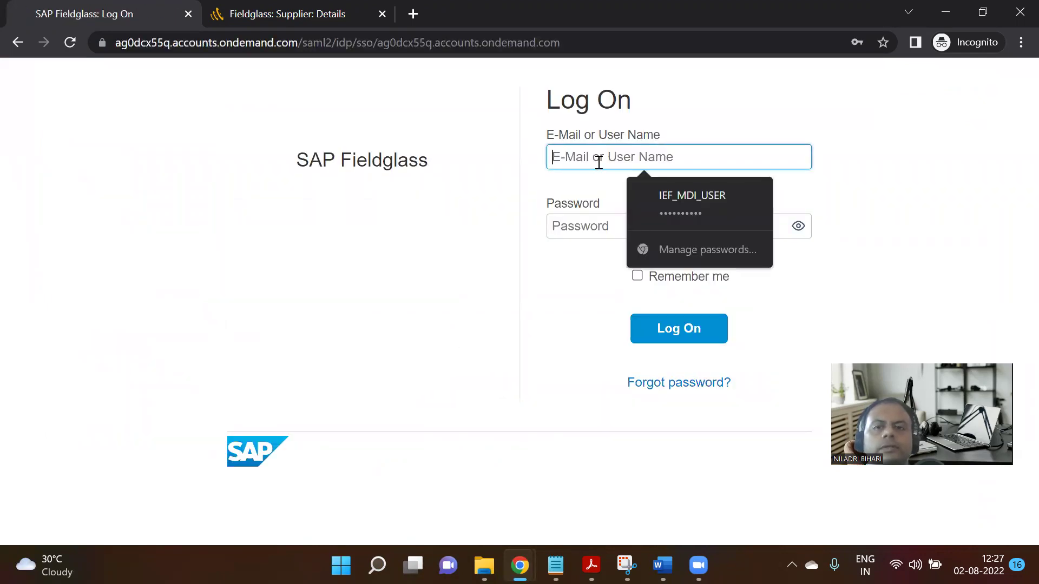
pyautogui.click(644, 201)
pyautogui.click(664, 335)
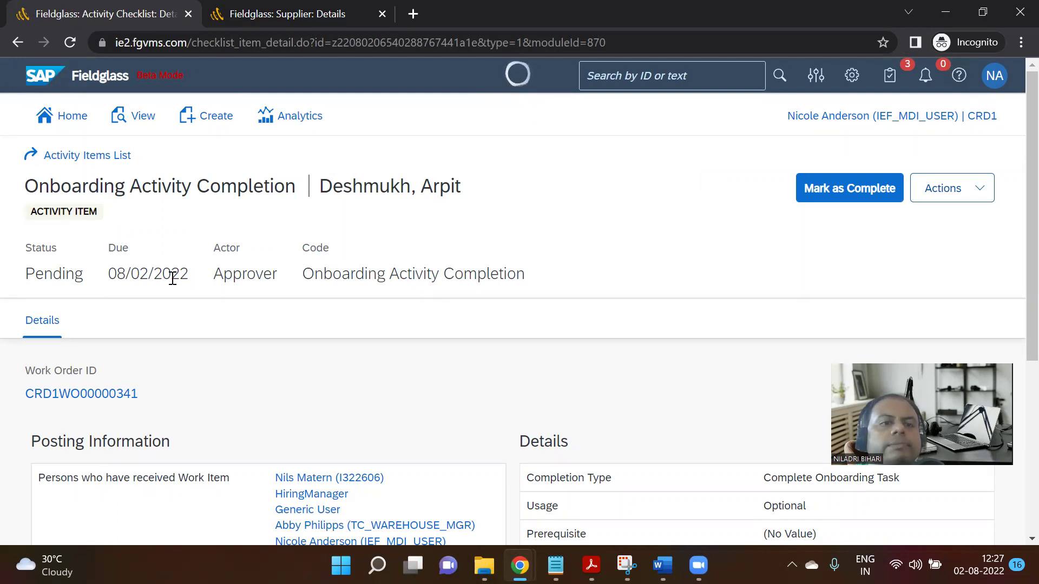
pyautogui.scroll(-3, 333, 292)
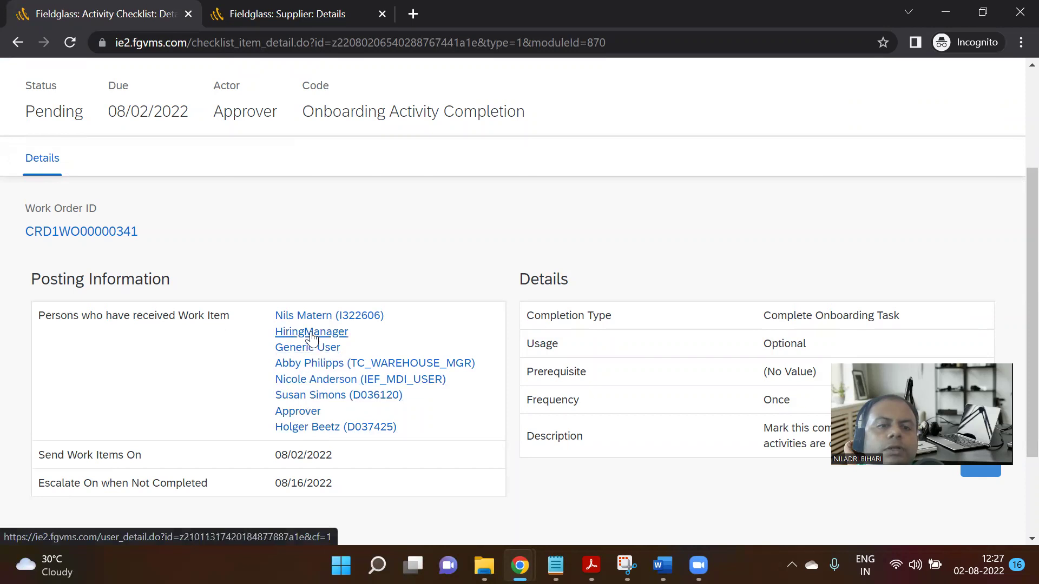
pyautogui.scroll(-2, 301, 332)
pyautogui.scroll(2, 27, 274)
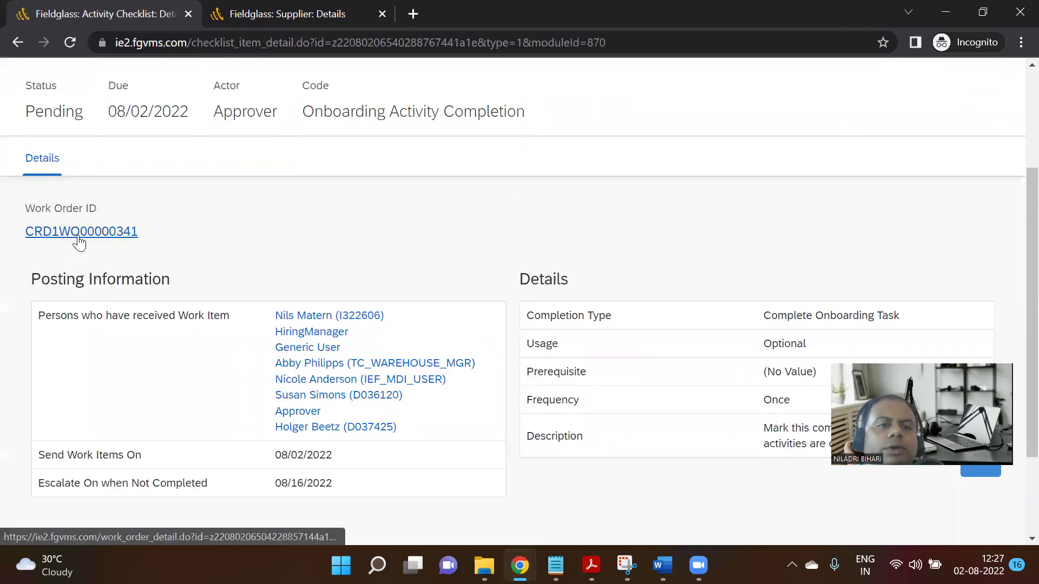
# Open the work order in a new tab to view its details, then return to the activity.
pyautogui.rightClick(79, 233)
pyautogui.click(122, 256)
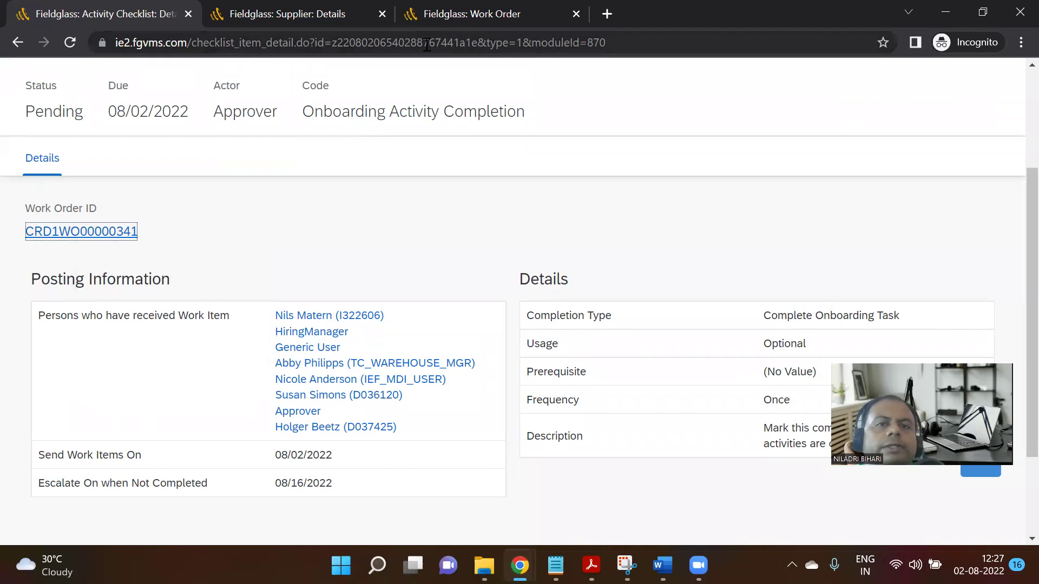
pyautogui.click(450, 13)
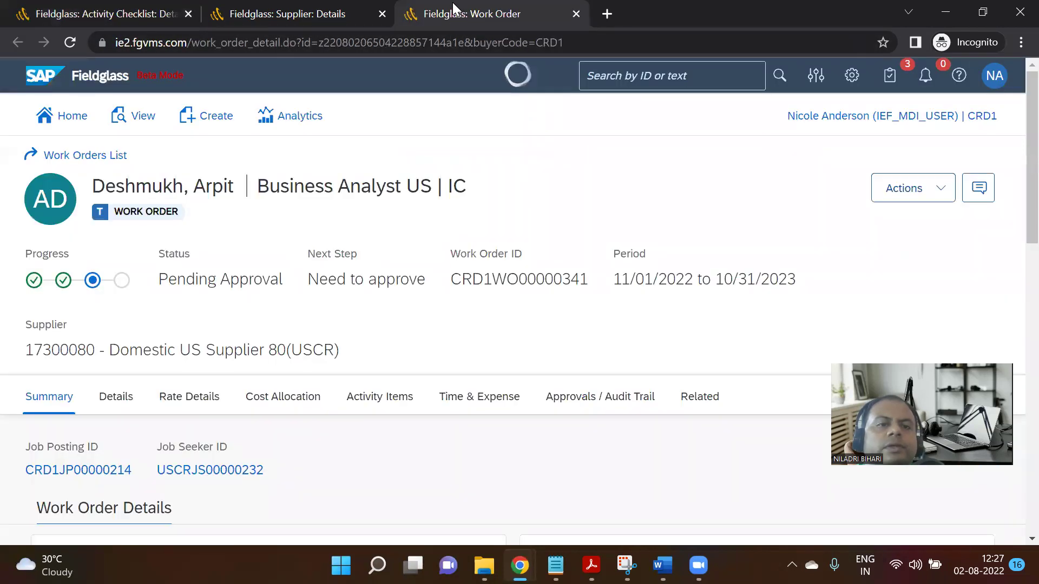
pyautogui.click(141, 12)
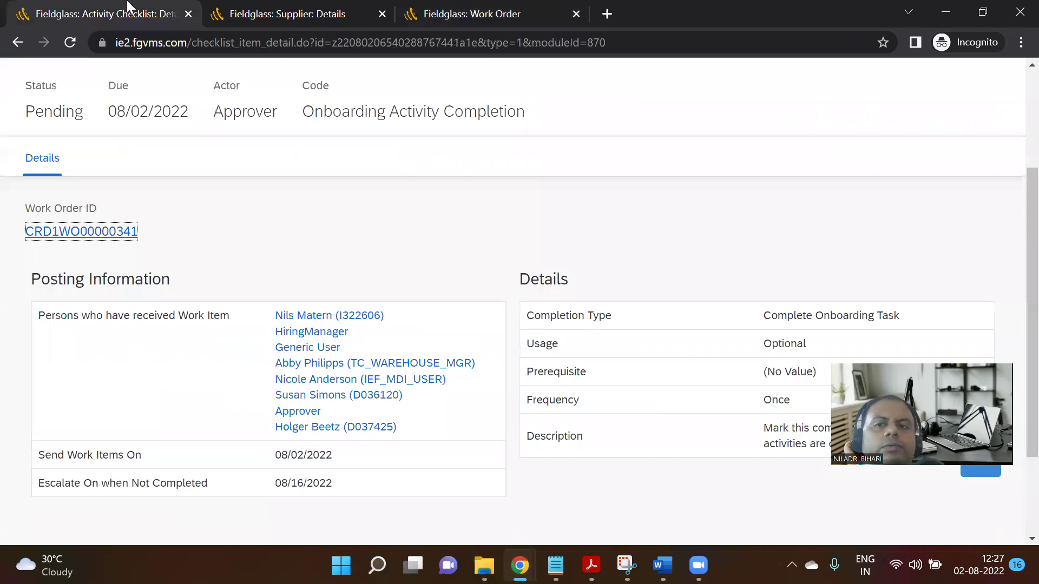
pyautogui.scroll(1, 549, 292)
# Mark the Onboarding Activity Completion item as complete and confirm it.
pyautogui.click(815, 189)
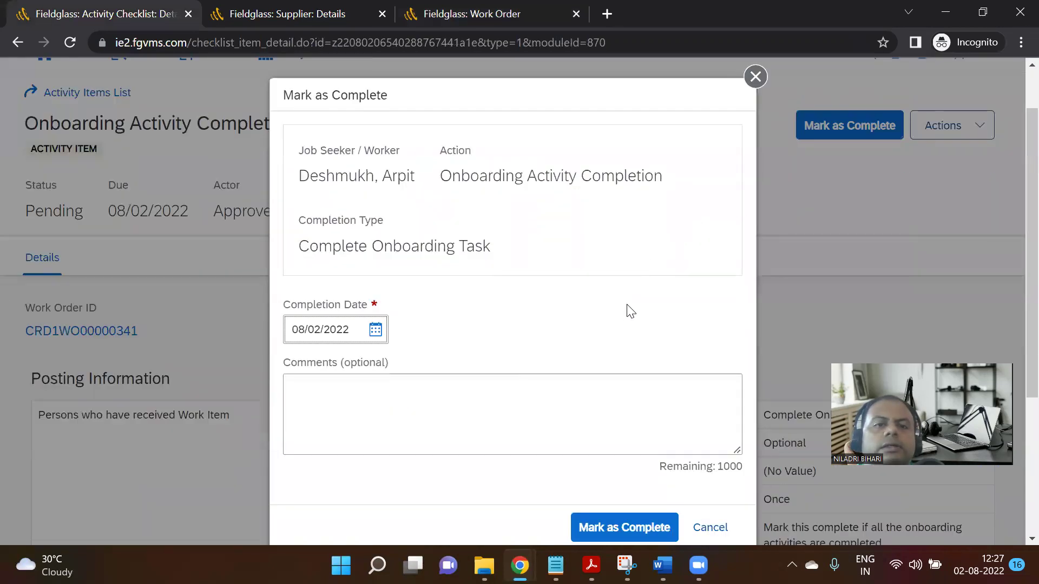
pyautogui.scroll(-2, 626, 318)
pyautogui.click(640, 366)
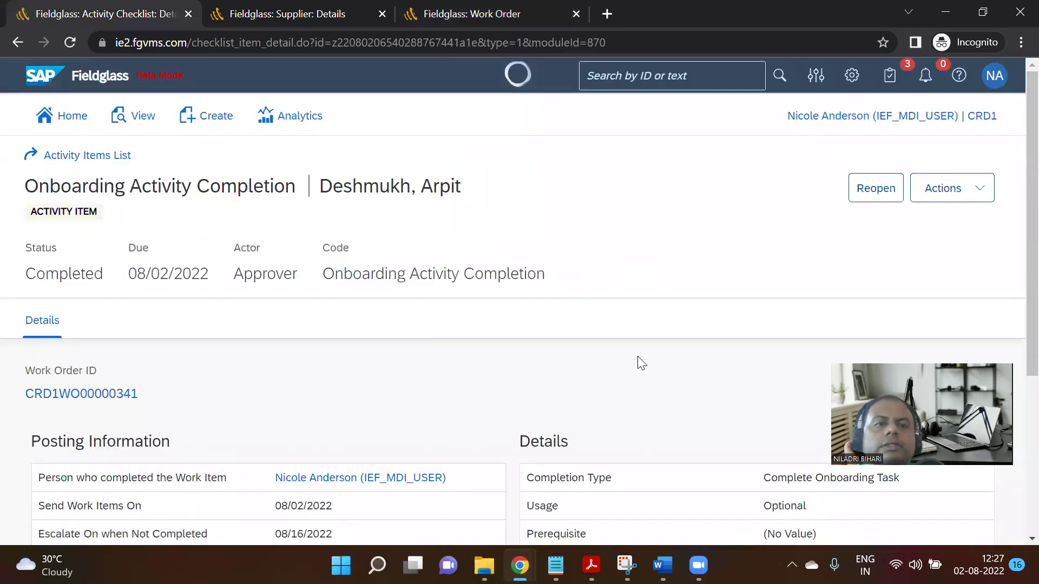
pyautogui.scroll(-5, 610, 322)
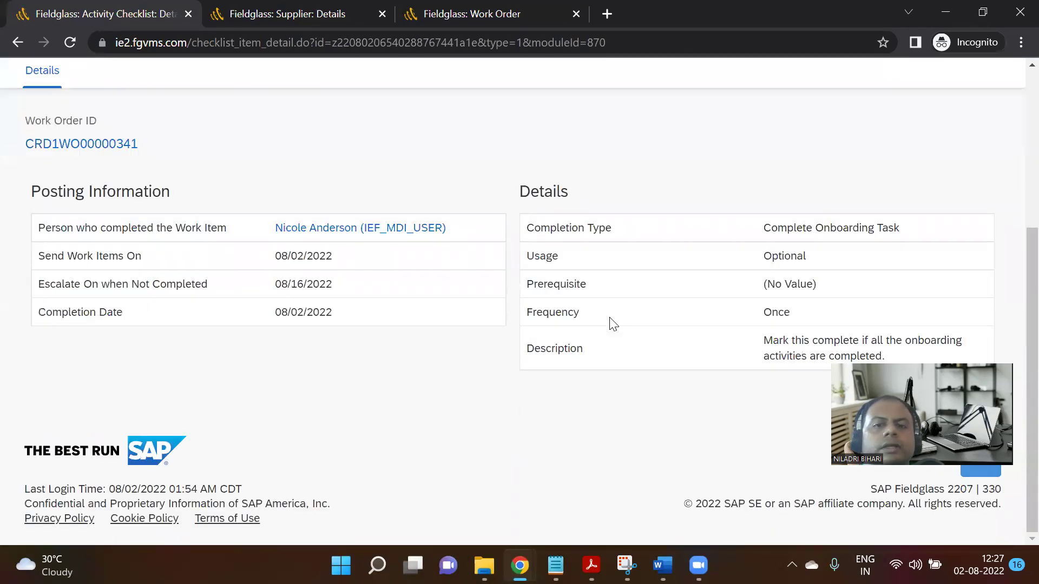
# Go back to the work order details, then switch to the Notion Step 06 page.
pyautogui.click(492, 6)
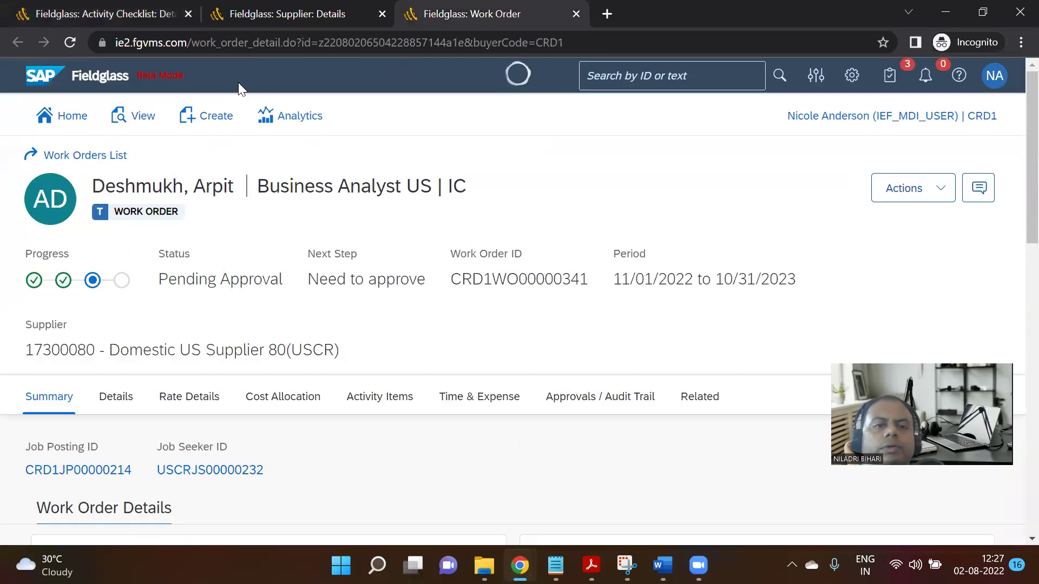
pyautogui.scroll(-3, 581, 456)
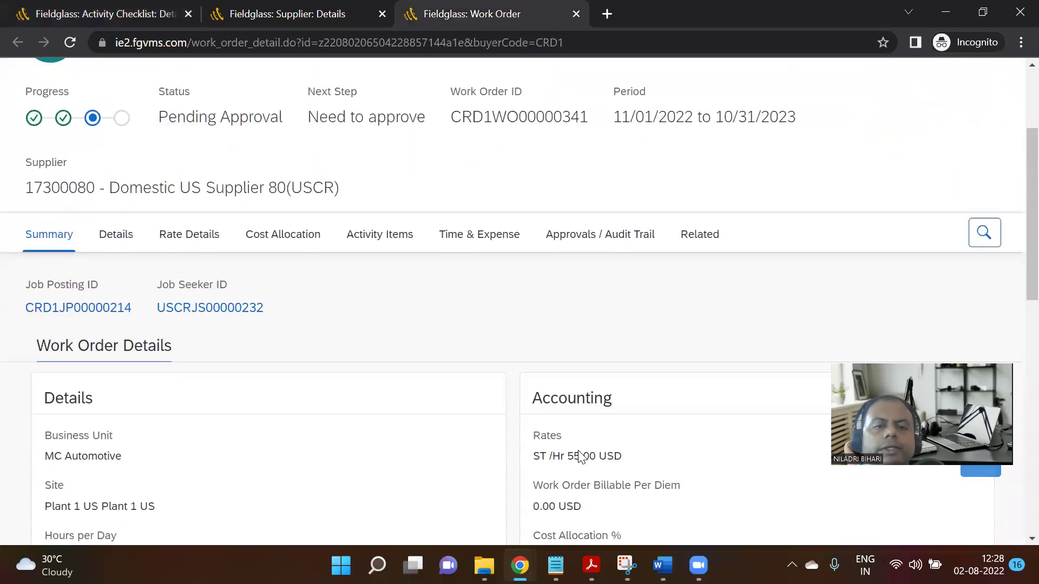
pyautogui.moveTo(484, 565)
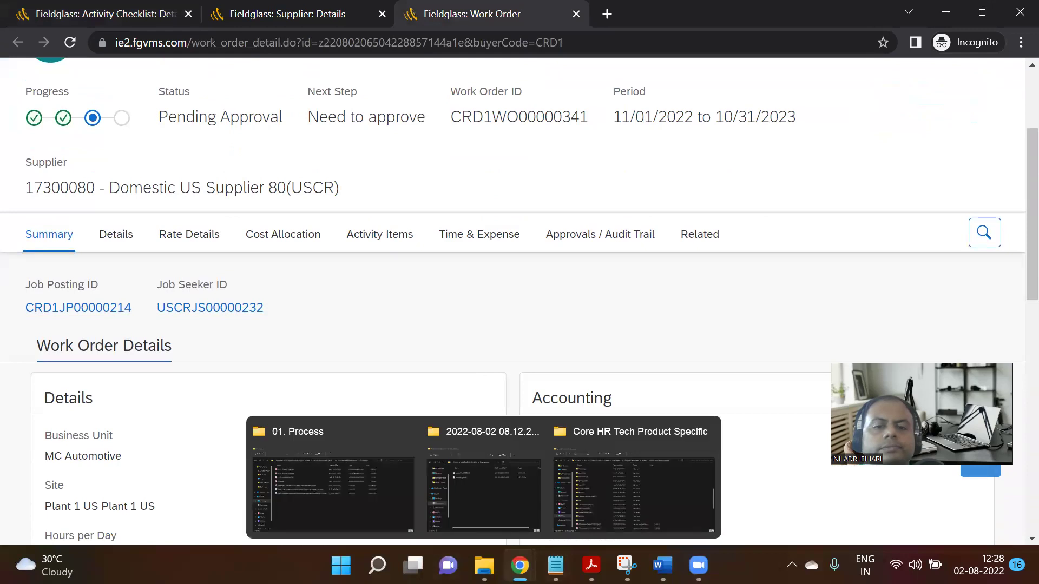
pyautogui.moveTo(520, 566)
pyautogui.click(451, 503)
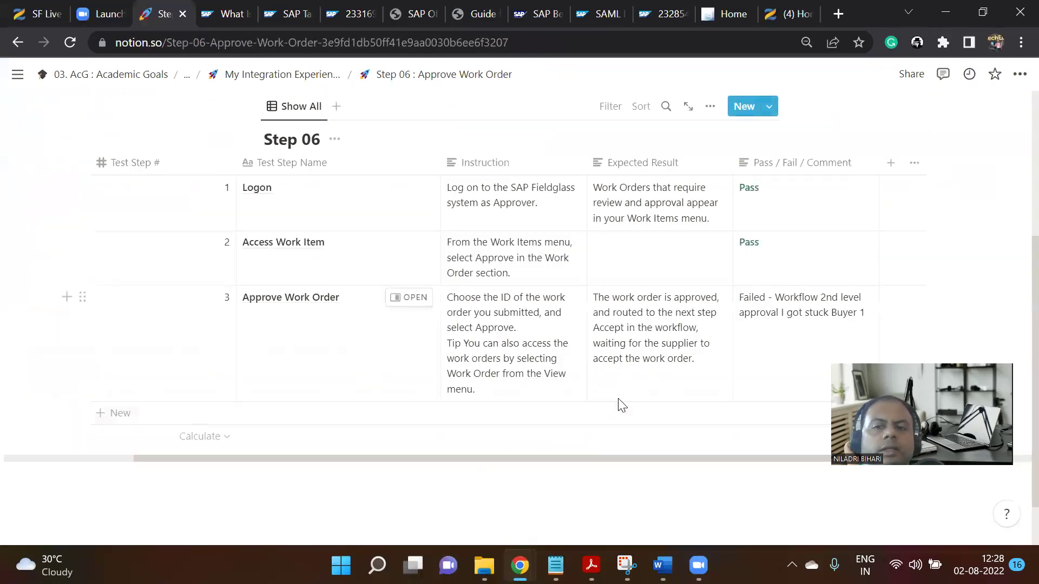
# From the parent integration experience page, open Step 07 : Check Purchase Requisition in SAP S/4HANA Cloud.
pyautogui.scroll(5, 606, 398)
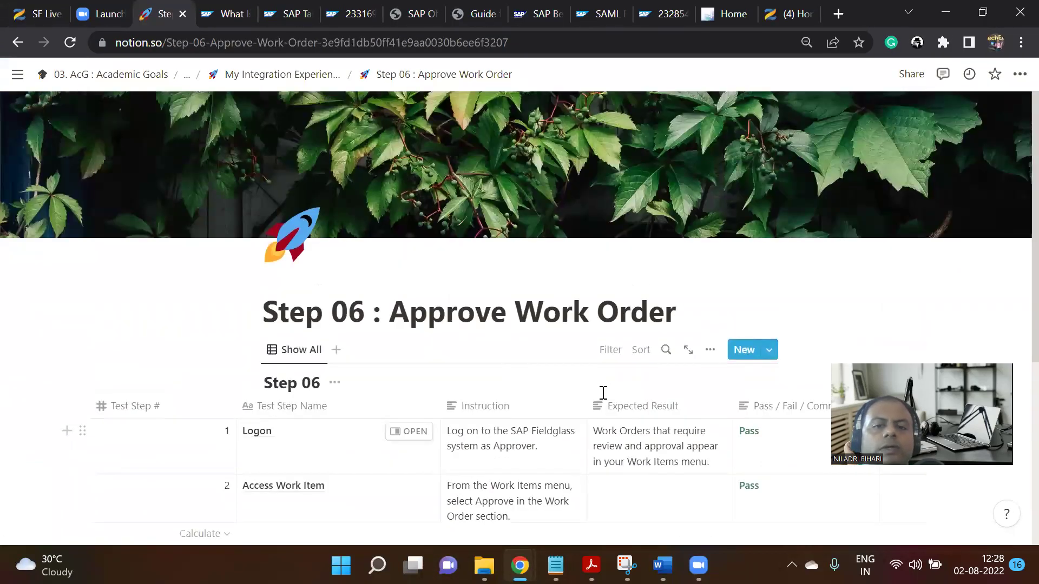
pyautogui.scroll(-2, 603, 393)
pyautogui.scroll(2, 499, 318)
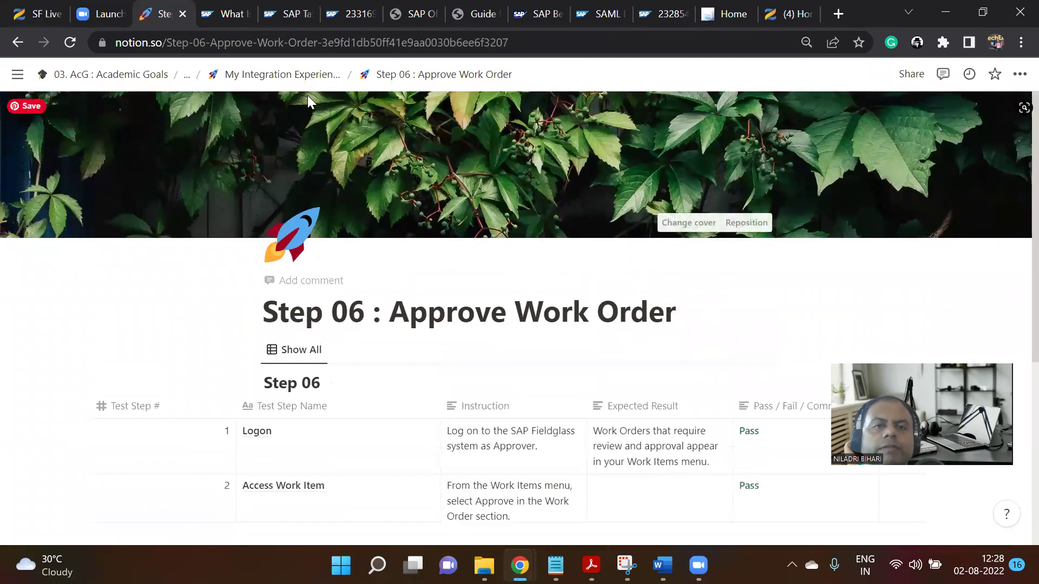
pyautogui.click(281, 74)
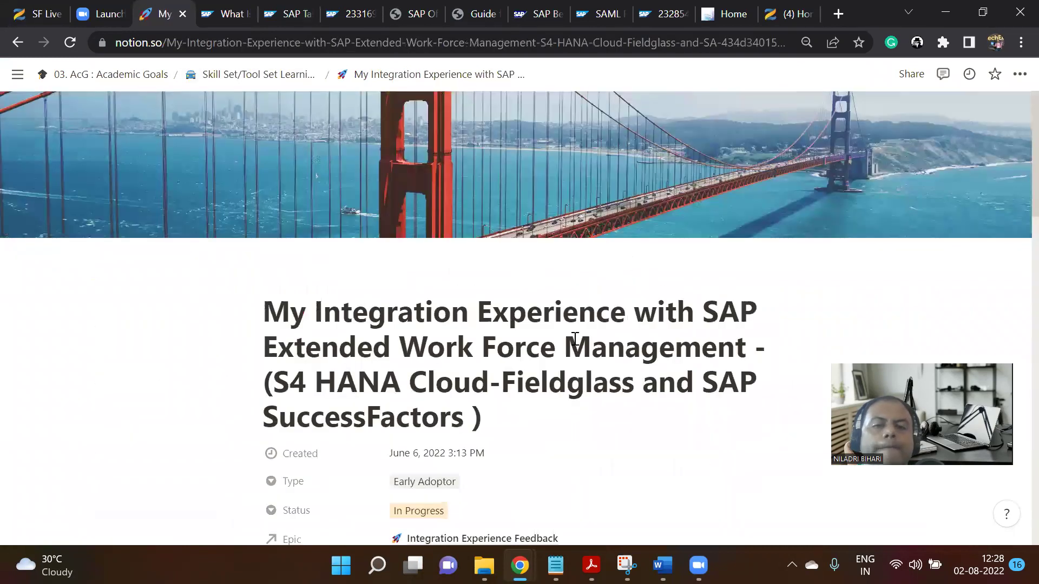
pyautogui.scroll(-5, 612, 347)
pyautogui.scroll(-12, 622, 337)
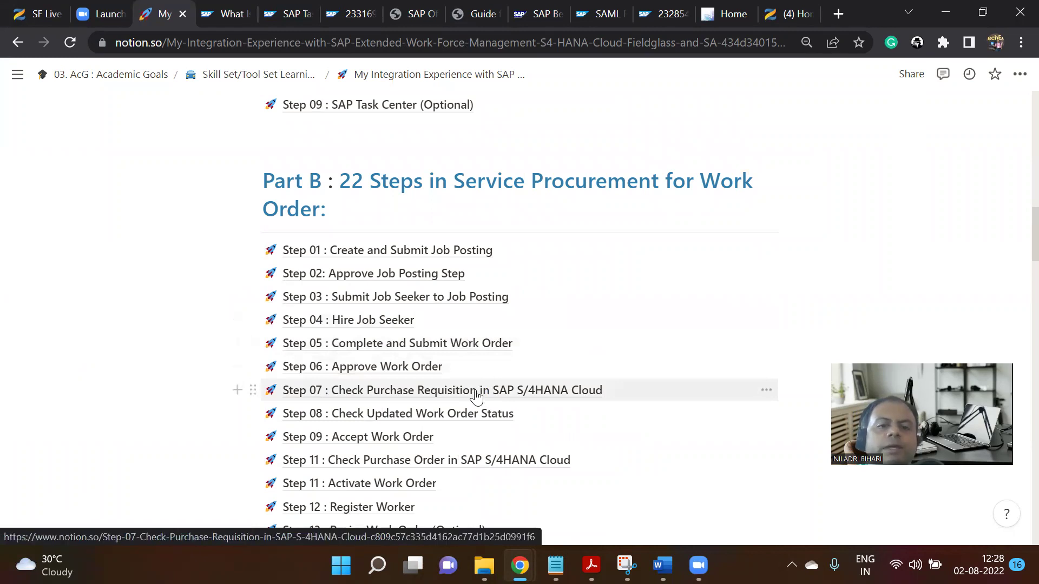
pyautogui.click(477, 395)
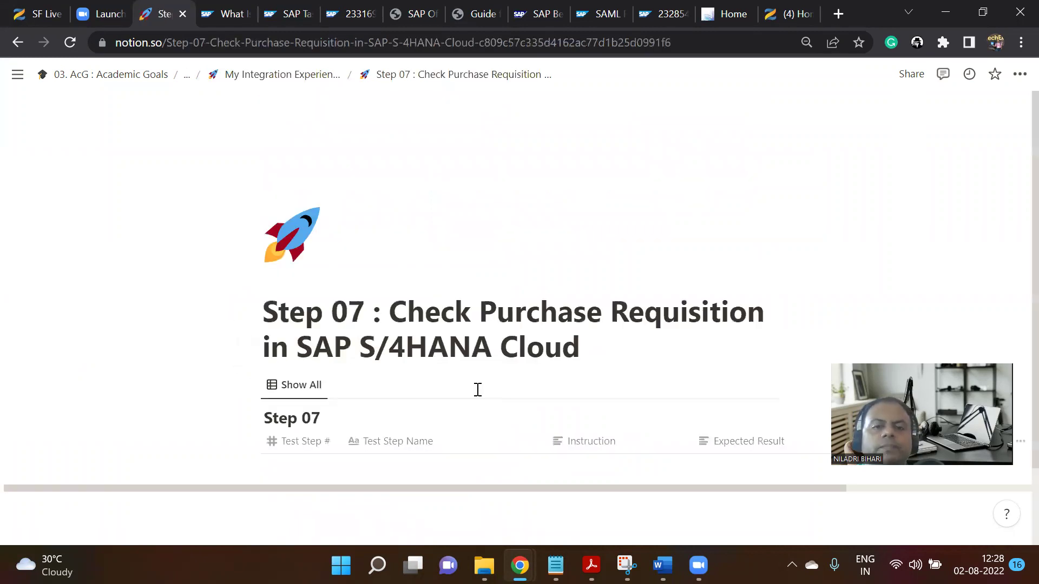
# Read the row 2 Access App instruction, noting the app couldn't be found in S4HANA.
pyautogui.scroll(-3, 505, 373)
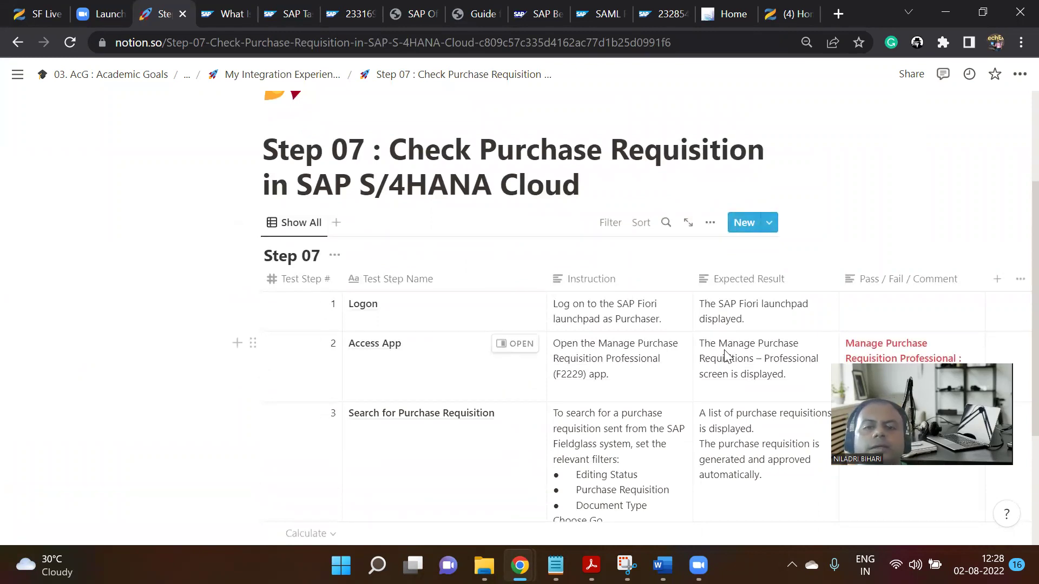
pyautogui.click(612, 353)
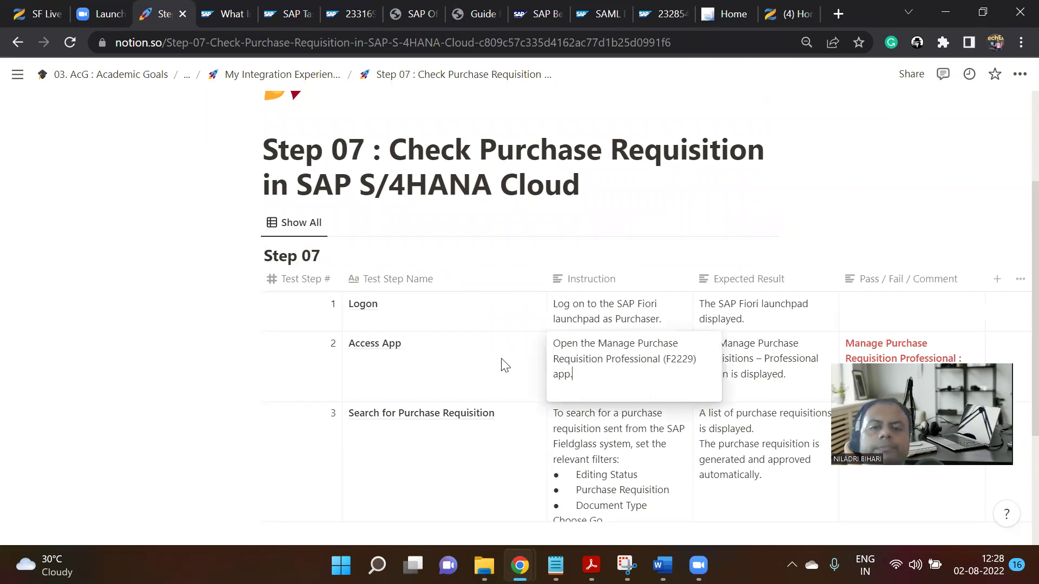
pyautogui.press('Escape')
pyautogui.scroll(-2, 744, 372)
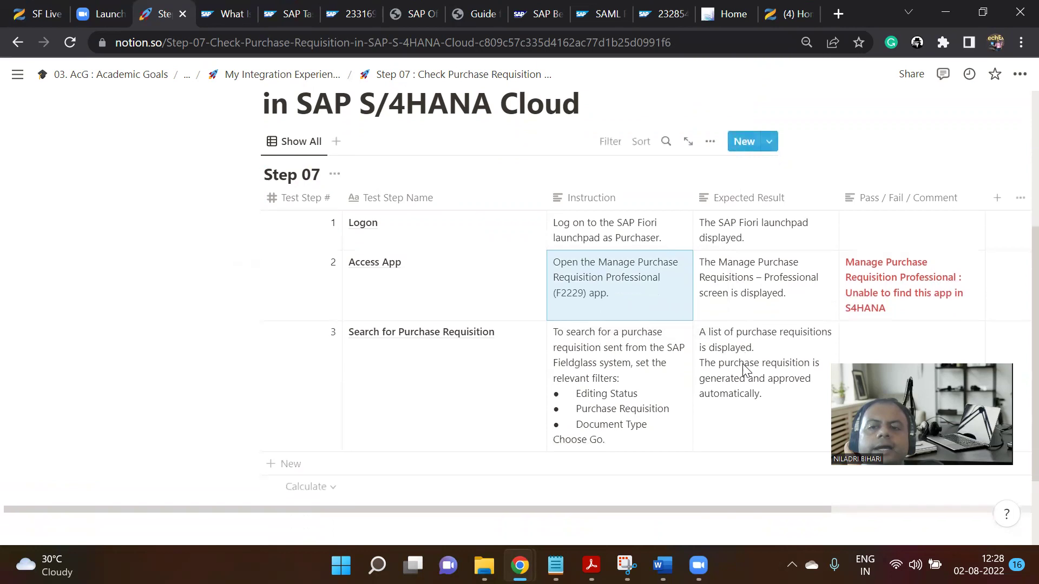
# Launch the Manage Workflows for Purchase Requisitions app from the SAP Fiori launchpad.
pyautogui.click(733, 8)
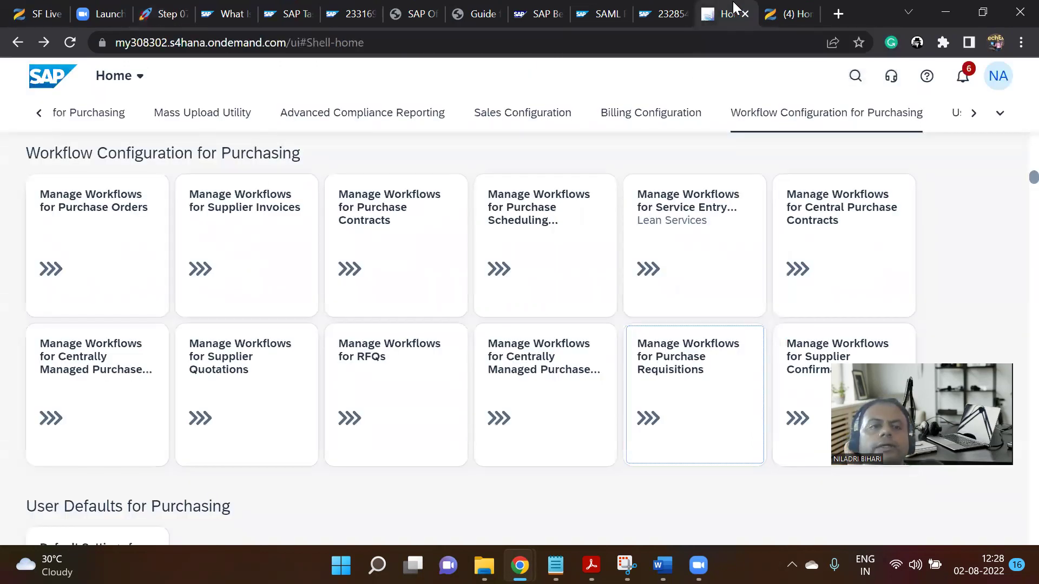
pyautogui.click(168, 8)
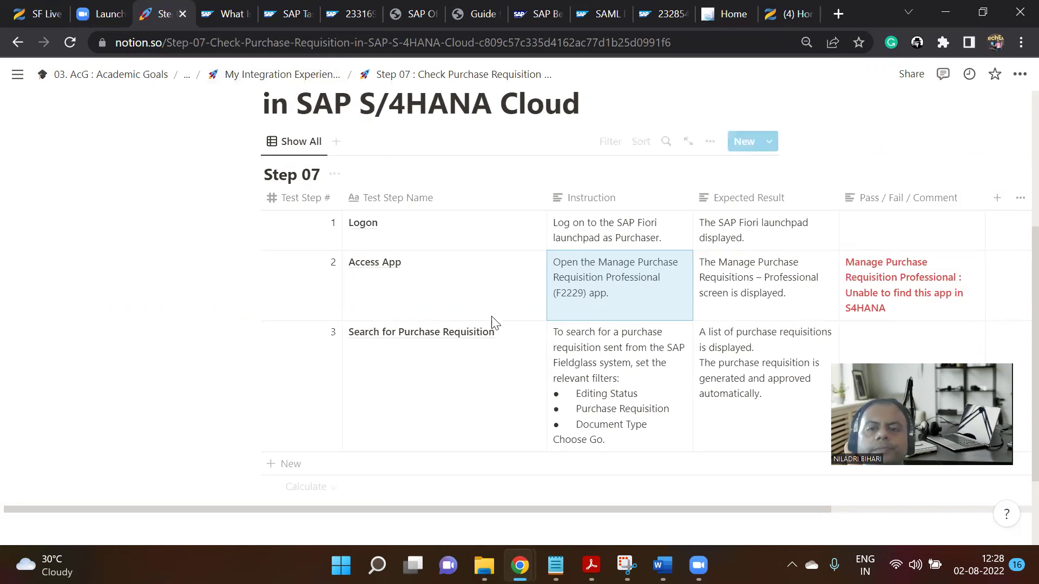
pyautogui.scroll(-2, 616, 322)
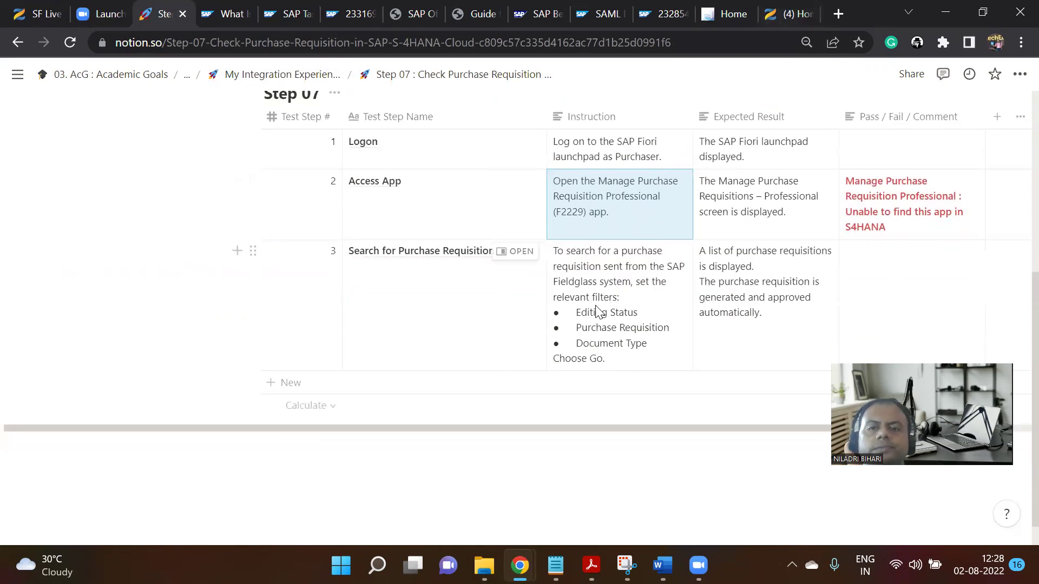
pyautogui.click(789, 10)
pyautogui.click(734, 6)
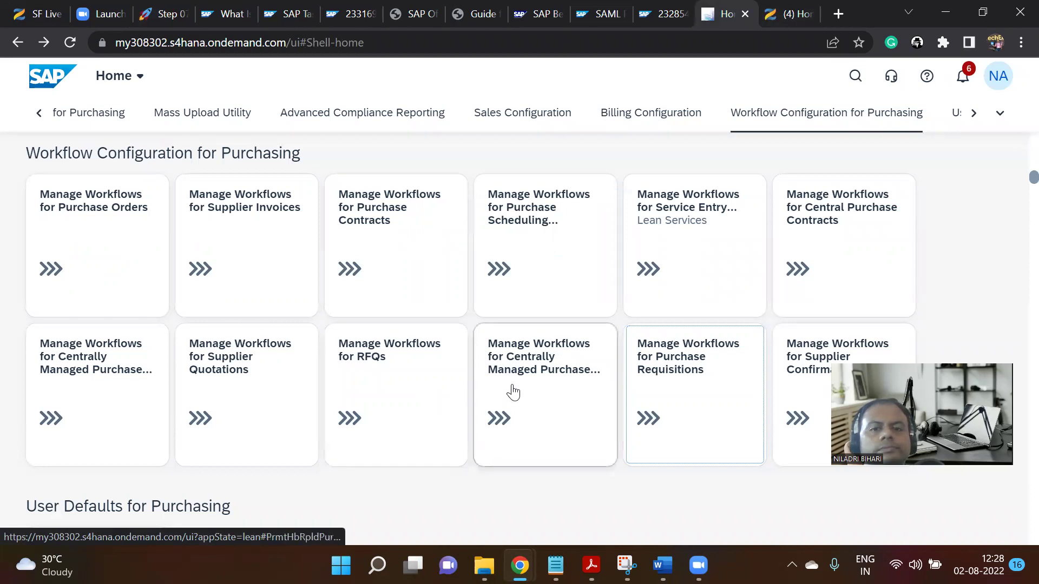
pyautogui.click(676, 388)
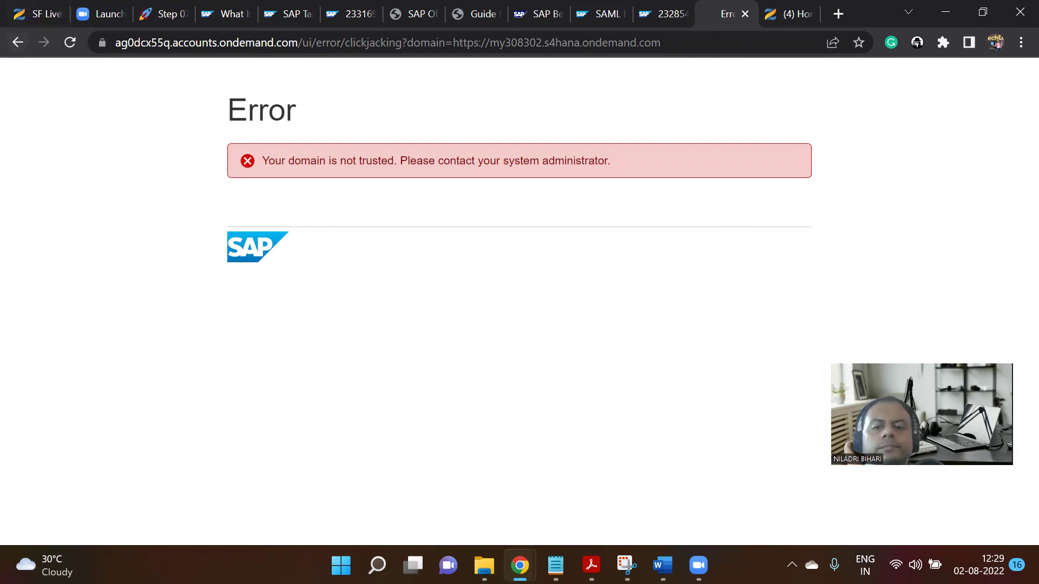
# Snip the 'Your domain is not trusted' error page and return to the Step 07 tab.
pyautogui.click(627, 566)
pyautogui.click(39, 49)
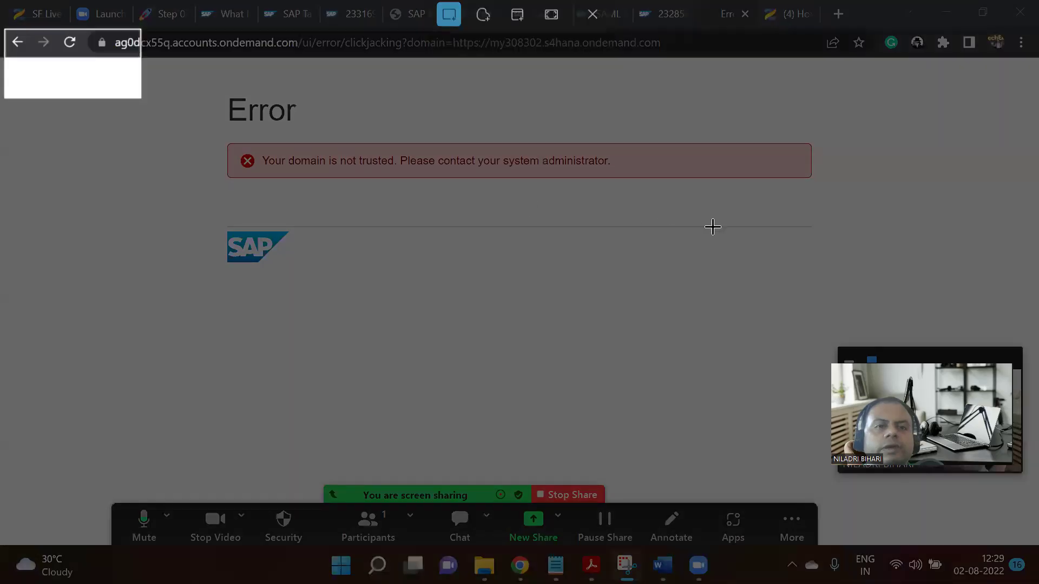
pyautogui.moveTo(713, 227); pyautogui.dragTo(882, 226)
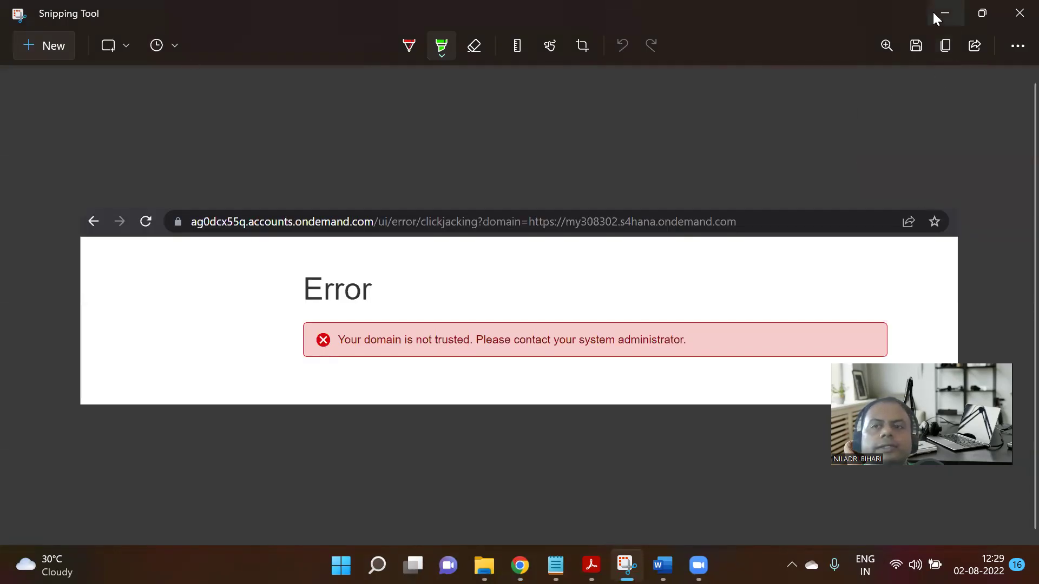
pyautogui.click(935, 17)
pyautogui.click(164, 8)
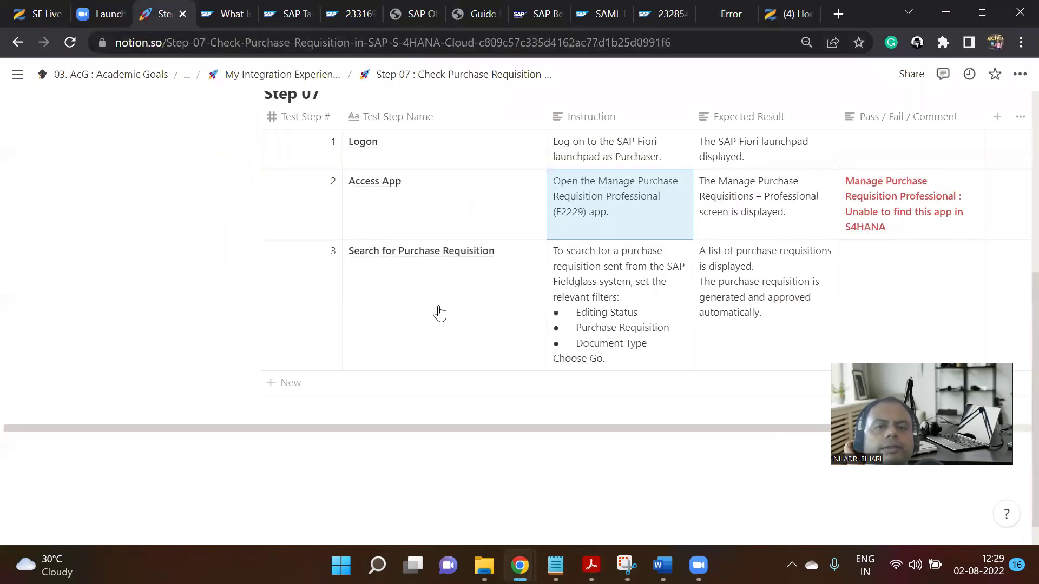
# Paste the error screenshot into a new block below the Step 07 title, then return to the SAP error tab.
pyautogui.scroll(5, 438, 303)
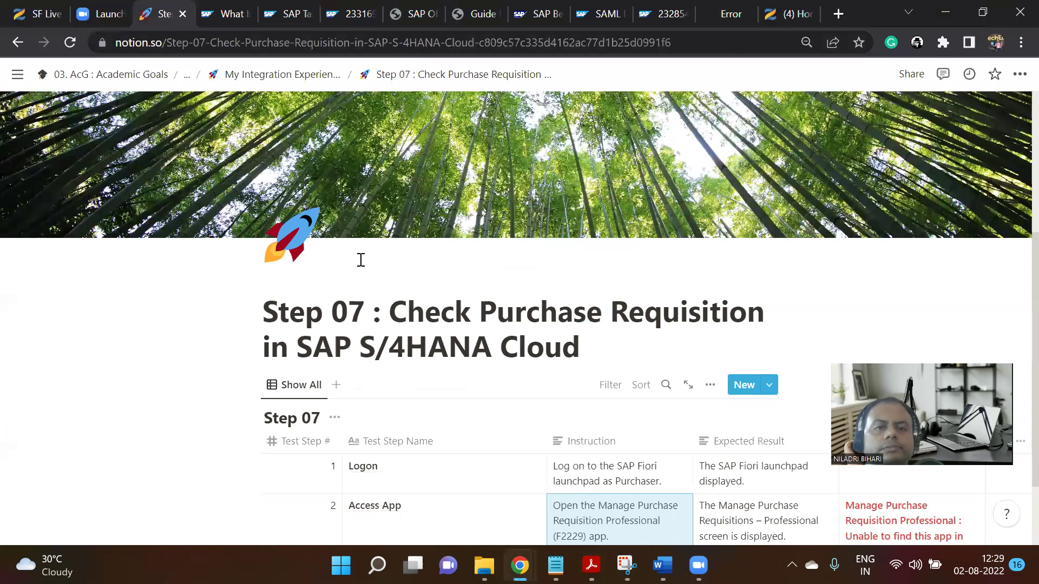
pyautogui.scroll(-3, 584, 215)
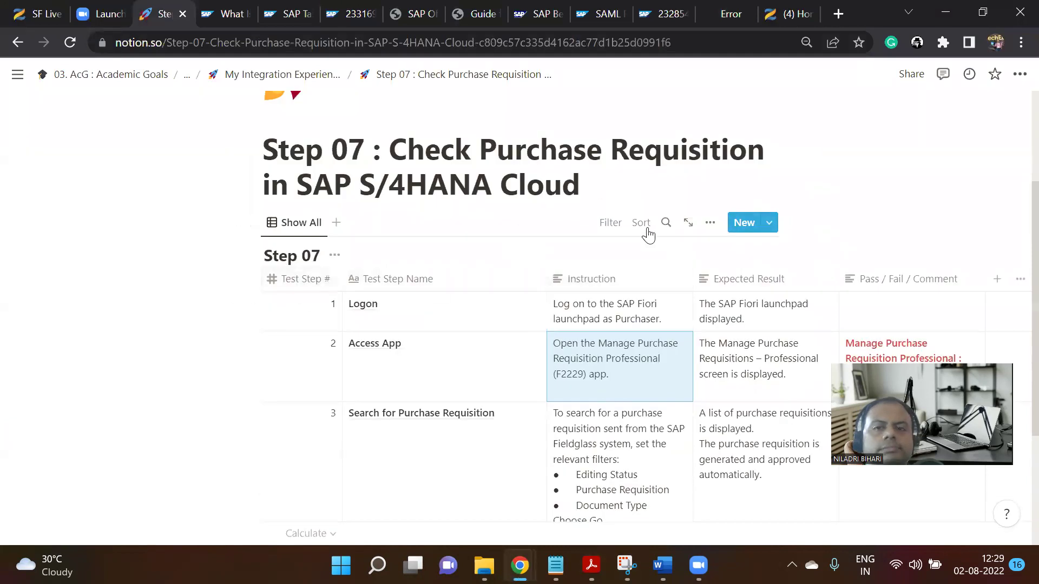
pyautogui.click(614, 193)
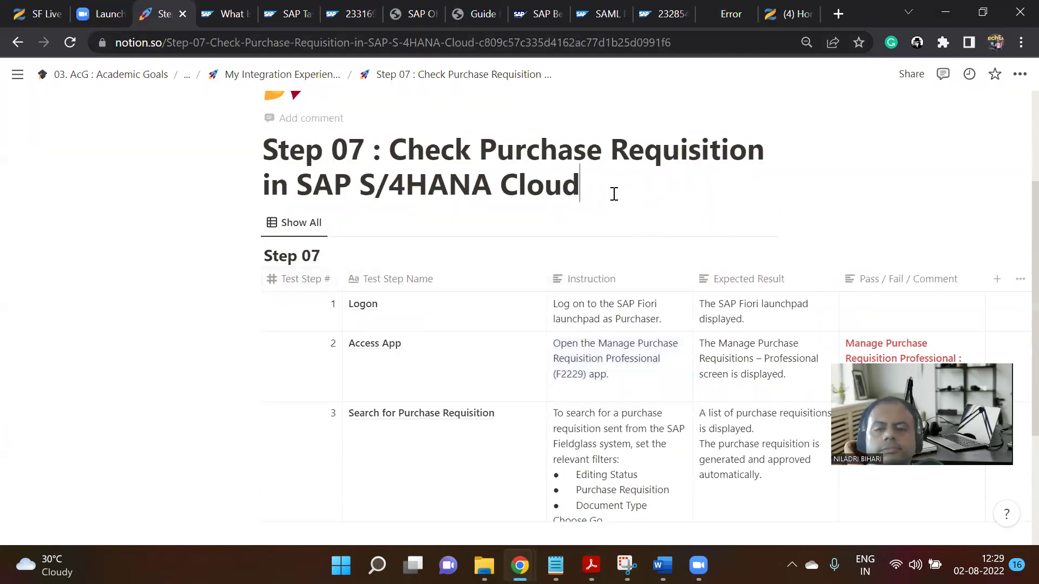
pyautogui.press('Return')
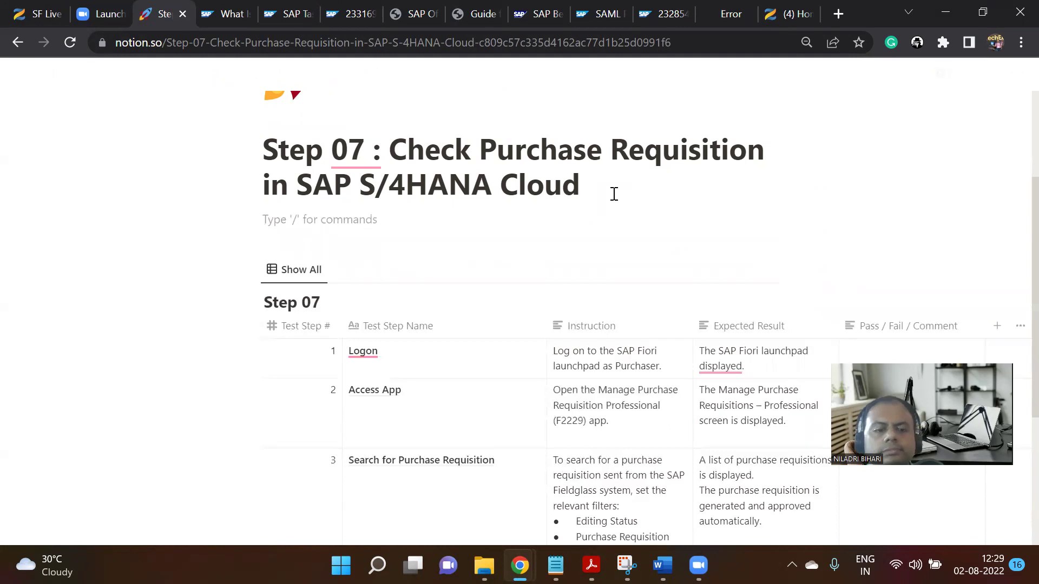
pyautogui.hotkey('ctrl', 'v')
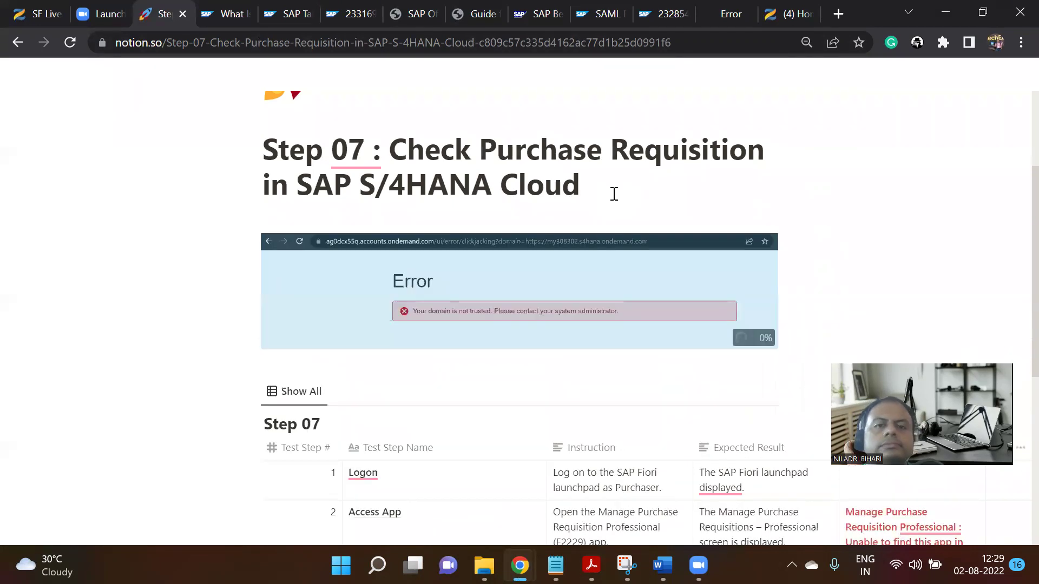
pyautogui.click(728, 7)
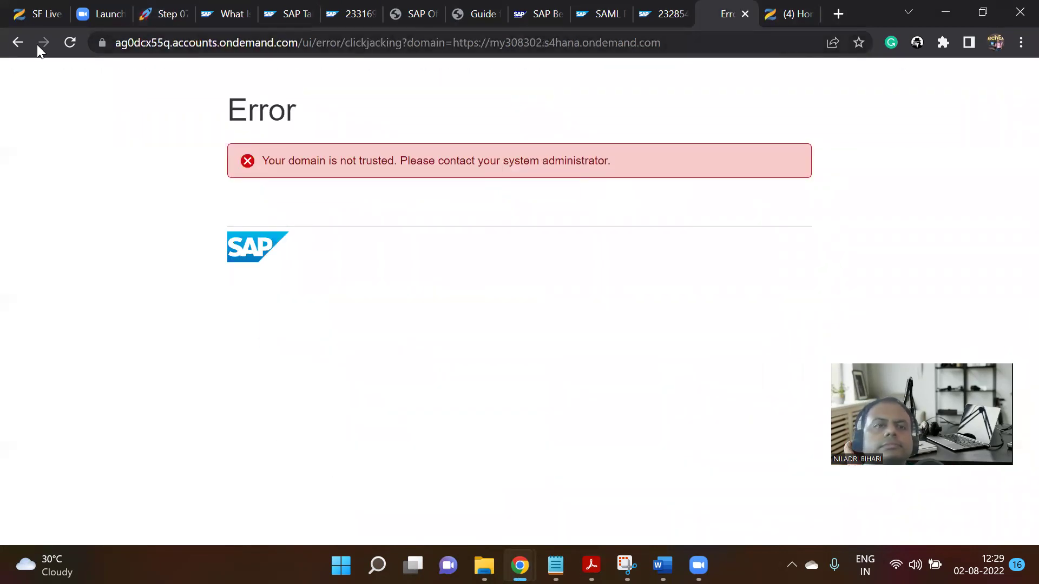
# Go back from the error page and log on to SAP S/4HANA Cloud again.
pyautogui.click(17, 43)
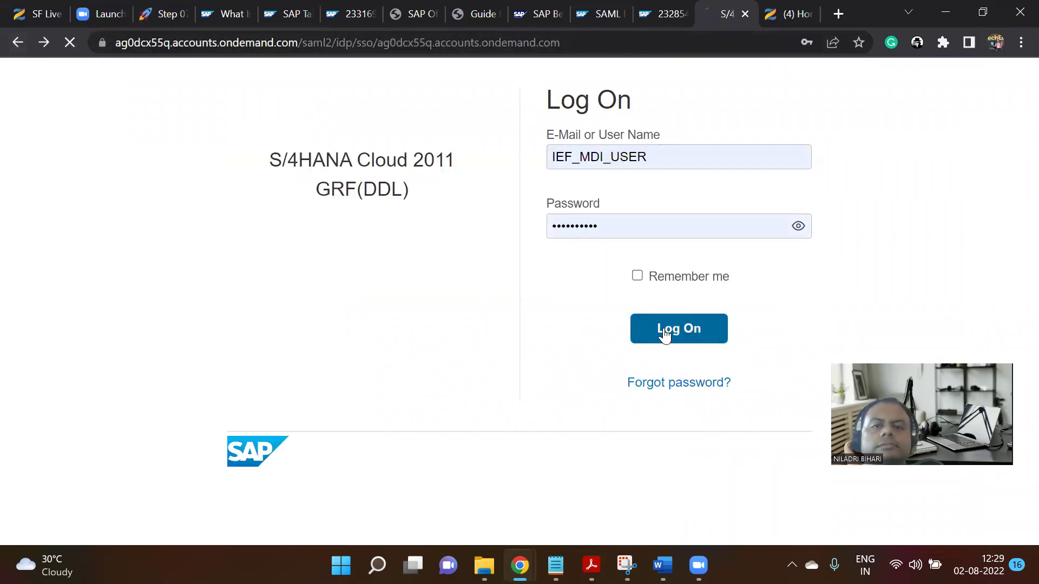
pyautogui.click(665, 335)
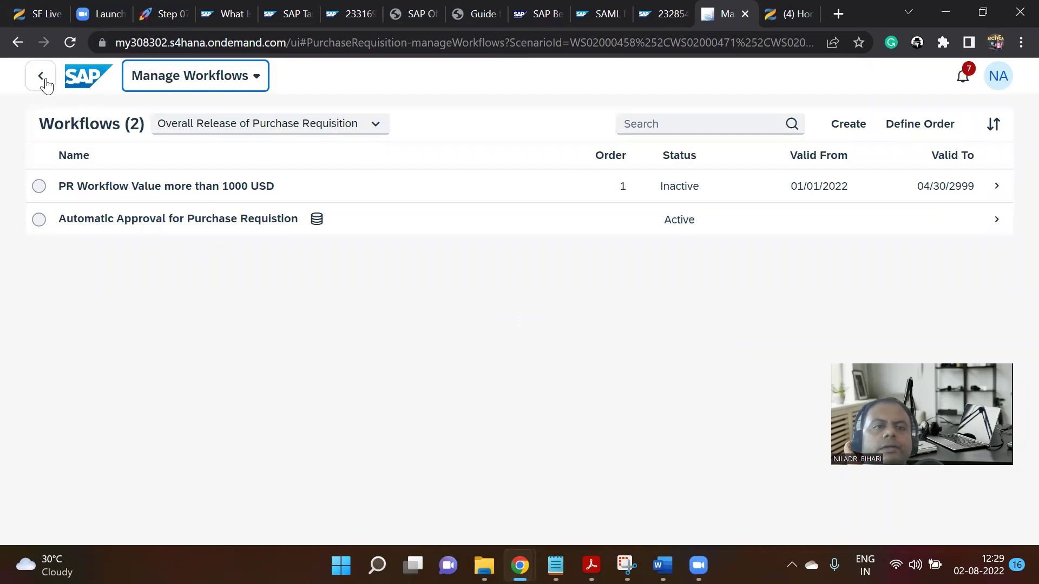
# From the latest error notification, open PREQNIN/00001 monitoring with 15 aborted and 23 error messages.
pyautogui.click(963, 78)
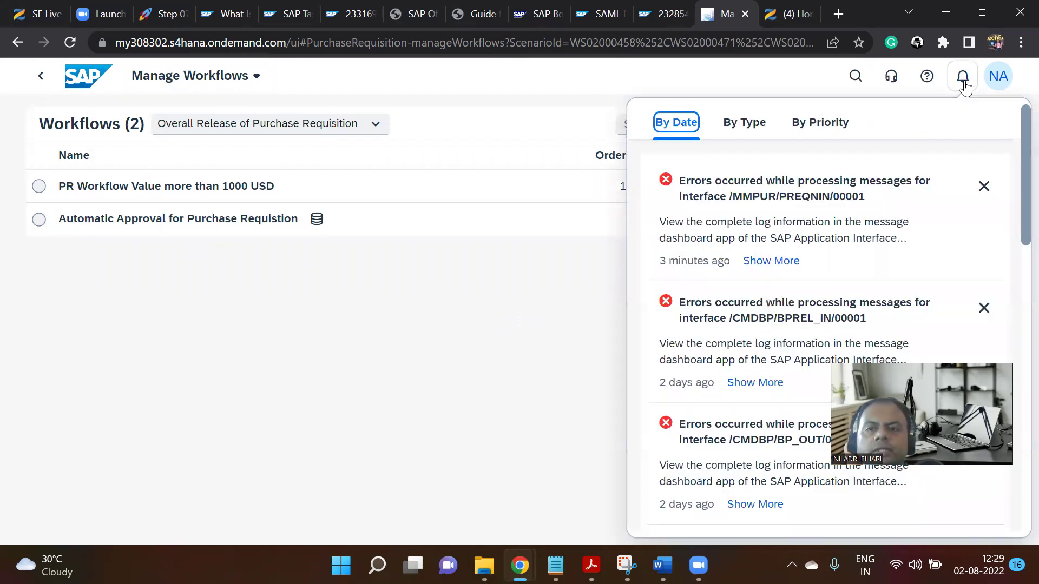
pyautogui.click(797, 263)
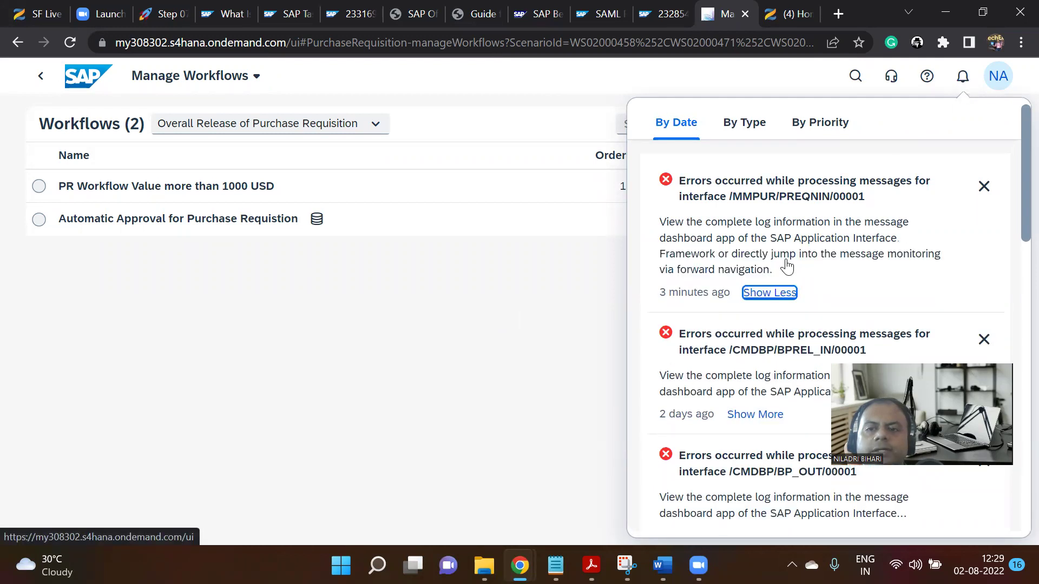
pyautogui.doubleClick(772, 184)
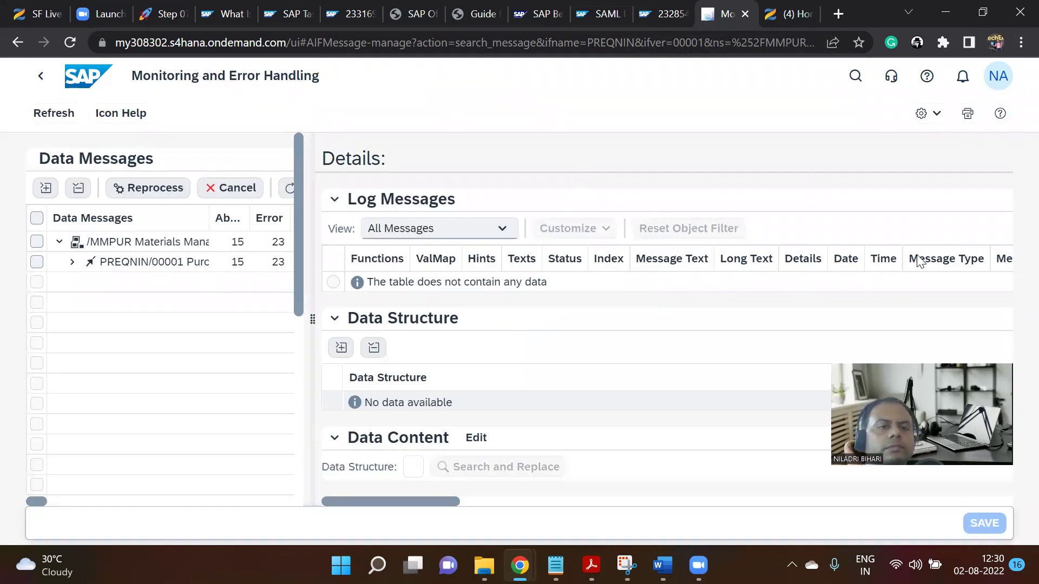
# Select the PREQNIN/00001 messages and load their Details log.
pyautogui.click(168, 267)
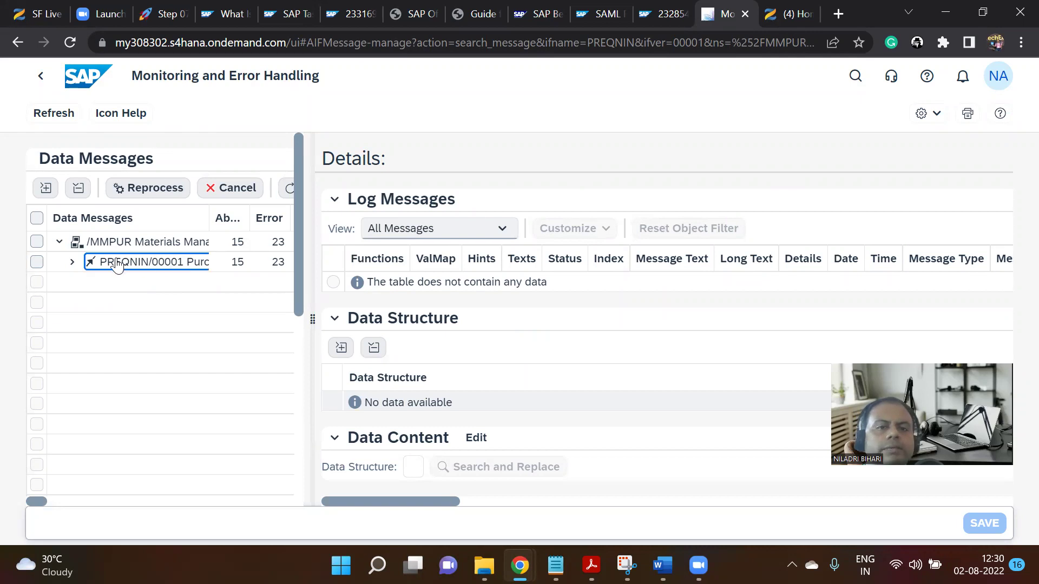
pyautogui.click(71, 264)
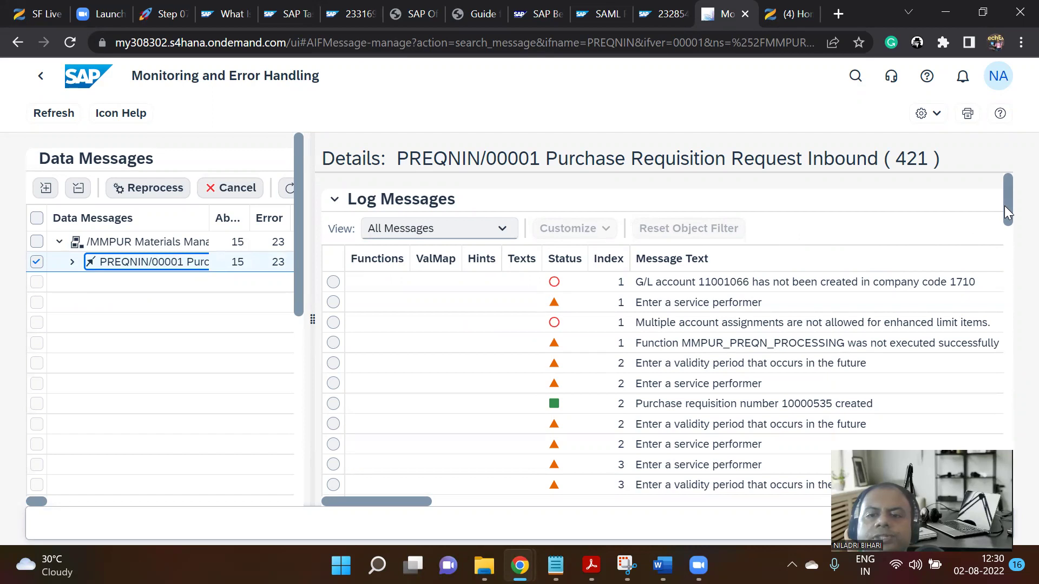
pyautogui.moveTo(1007, 208); pyautogui.dragTo(1009, 230)
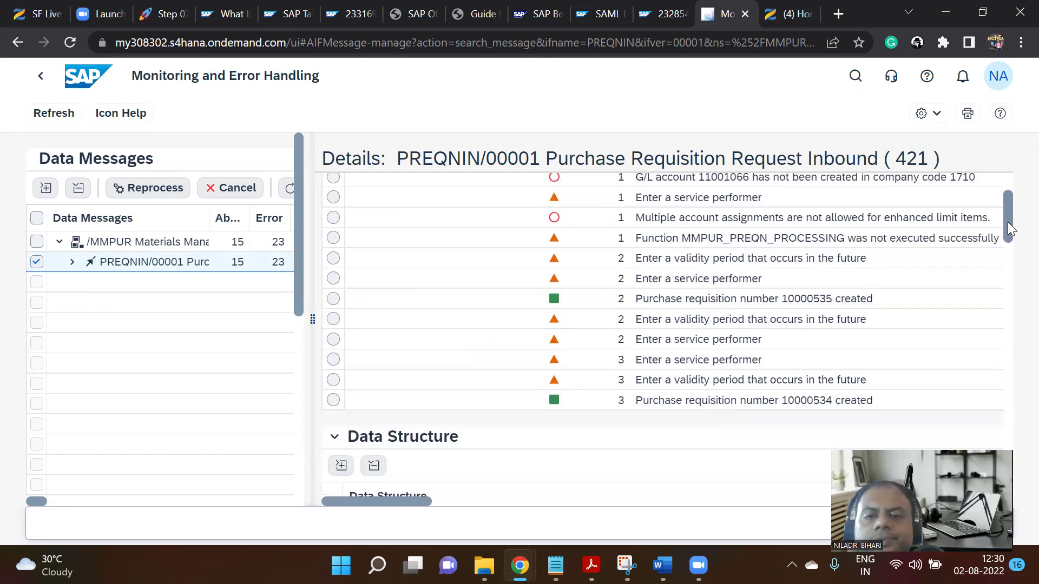
pyautogui.moveTo(1009, 230)
pyautogui.mouseDown()
pyautogui.moveTo(1010, 273)
pyautogui.moveTo(1011, 223)
pyautogui.moveTo(1012, 232)
pyautogui.mouseUp()
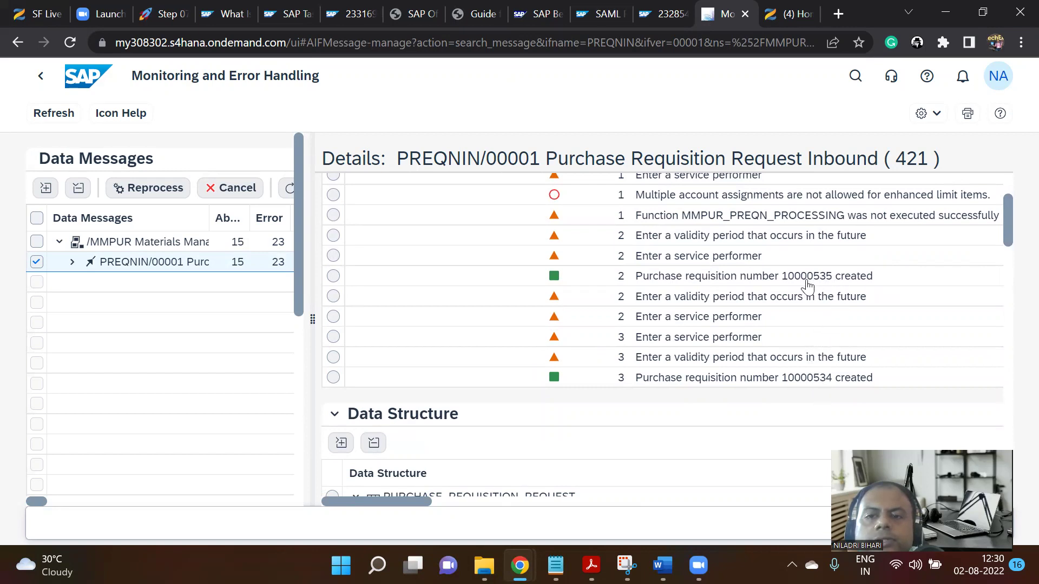
pyautogui.scroll(-3, 806, 280)
# Inspect the 'purchase requisition 10000534 created' message and collapse its Data Content section.
pyautogui.click(699, 260)
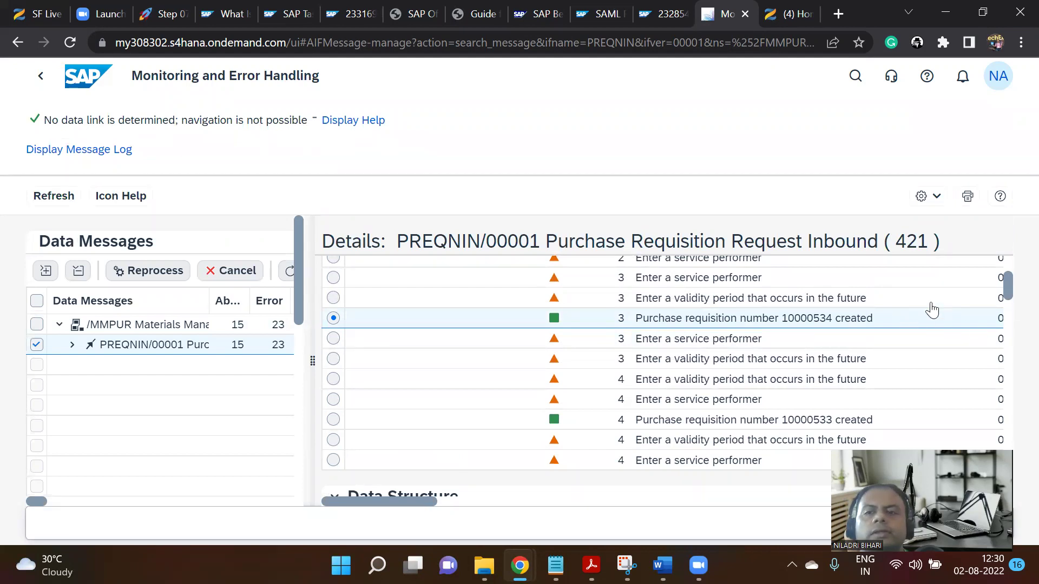
pyautogui.scroll(-1, 1009, 286)
pyautogui.moveTo(1009, 300); pyautogui.dragTo(1002, 428)
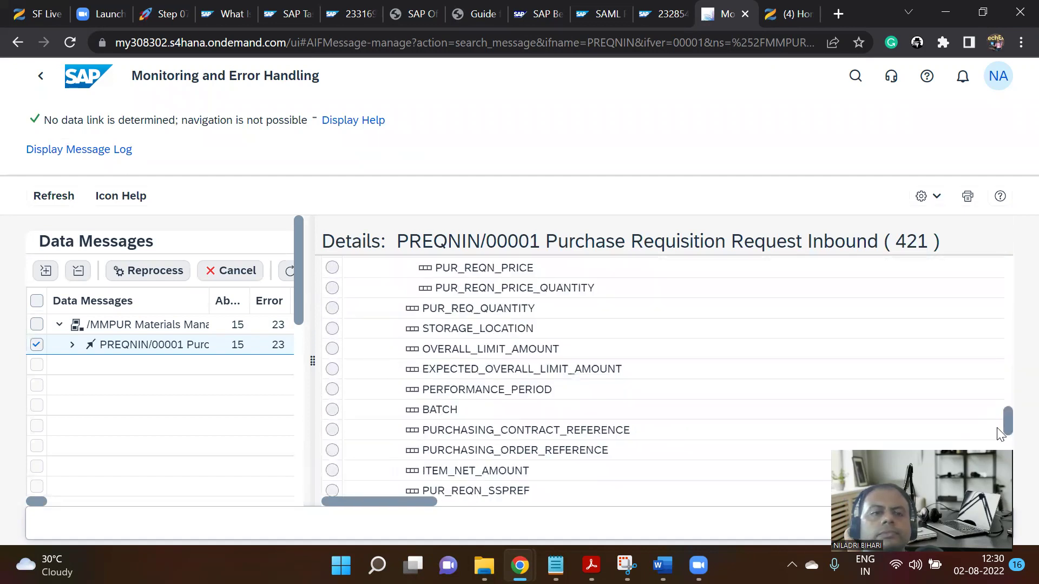
pyautogui.click(333, 440)
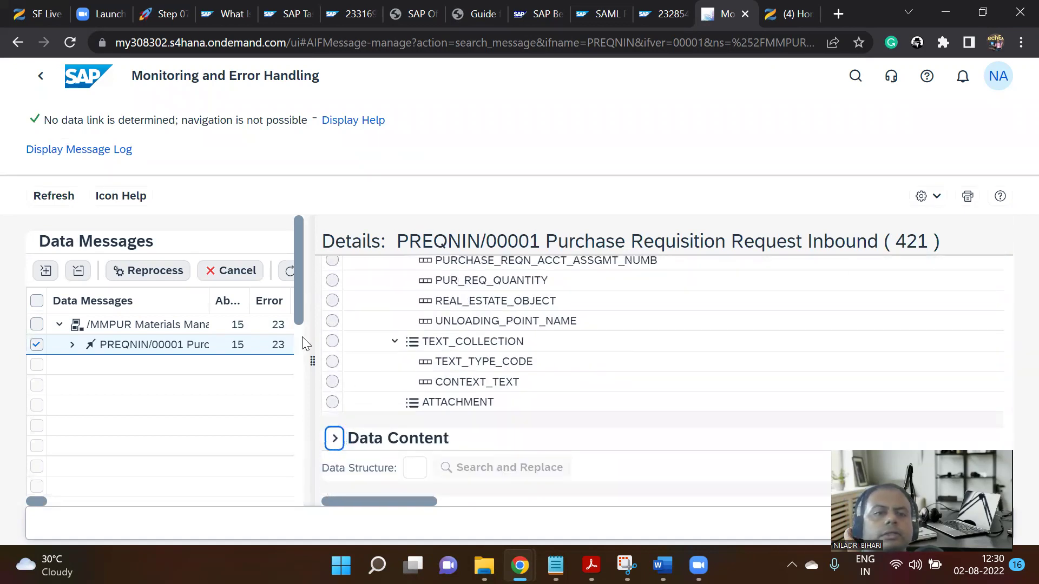
pyautogui.scroll(-2, 167, 330)
# Reload details for the /MMPUR Purchasing node and display its message log.
pyautogui.click(172, 248)
pyautogui.click(72, 262)
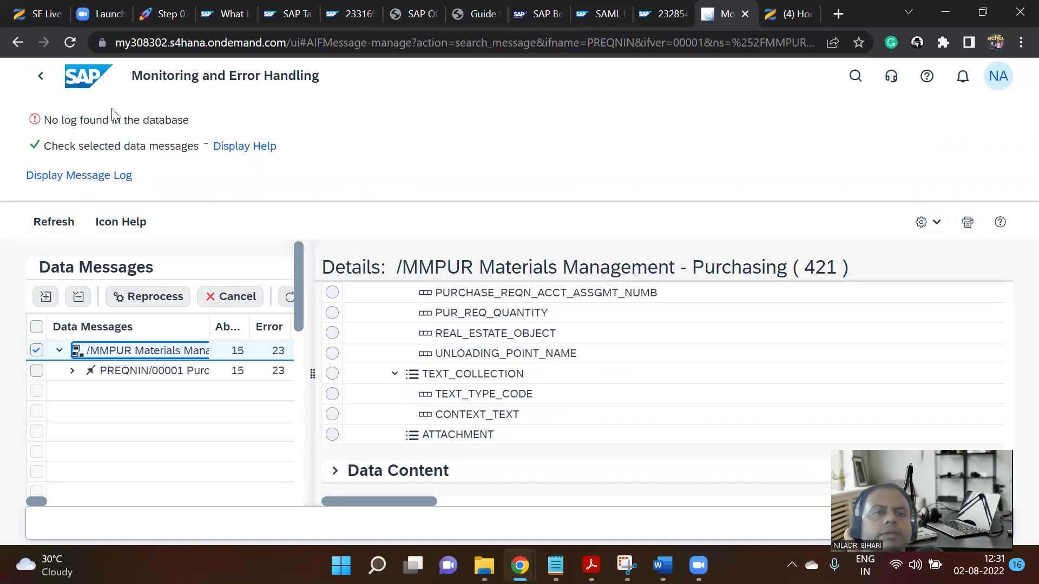
pyautogui.click(87, 177)
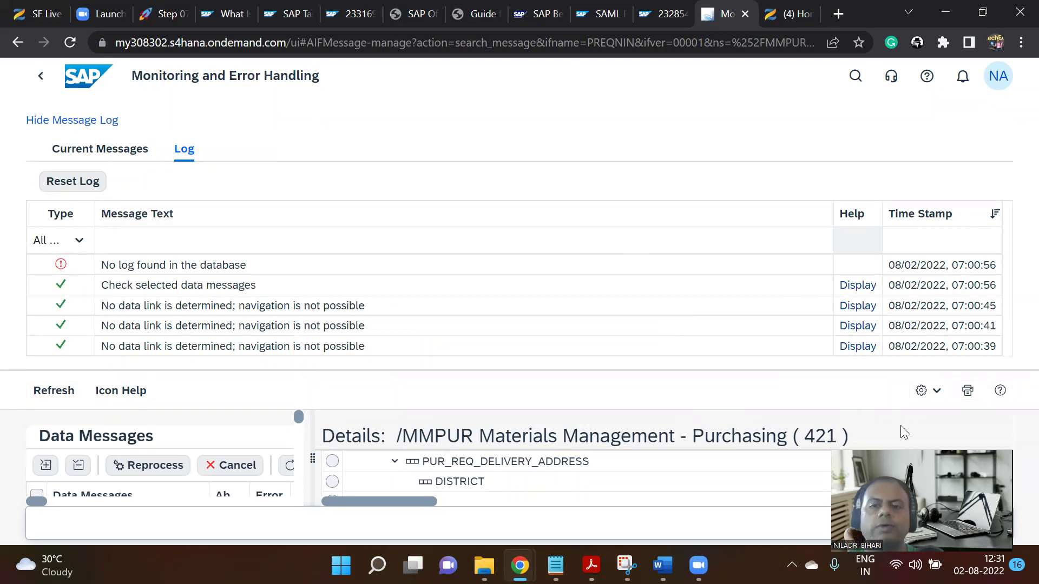
# Leave monitoring for the launchpad Home page, confirming the unsaved-data prompt.
pyautogui.click(42, 82)
pyautogui.click(661, 151)
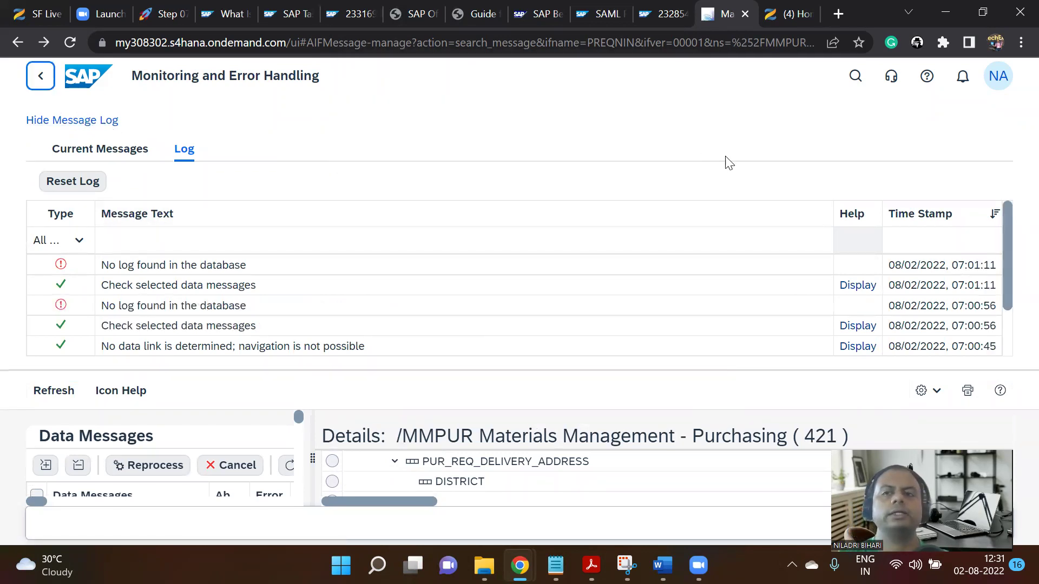
pyautogui.click(88, 80)
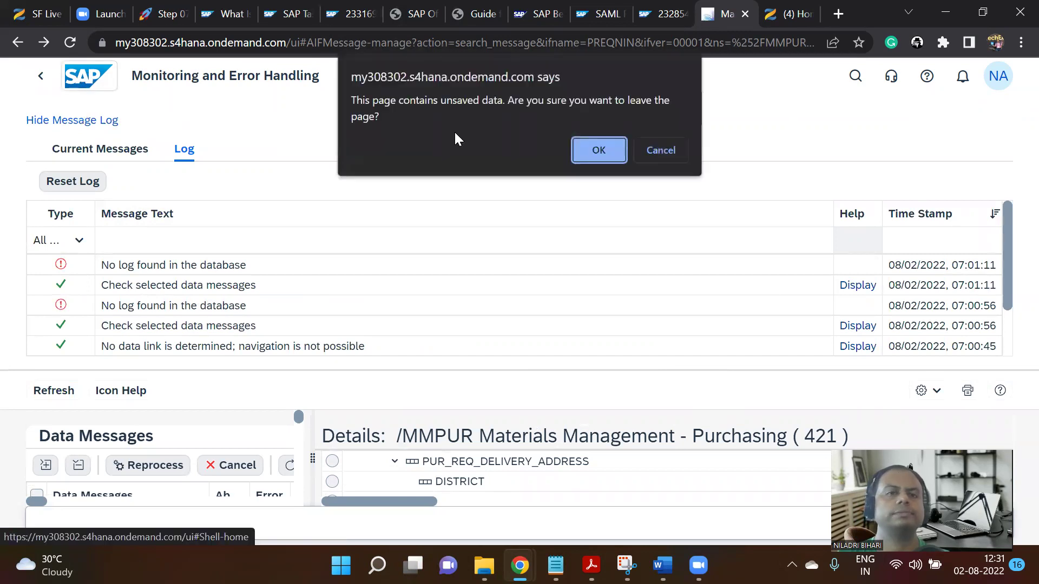
pyautogui.click(597, 149)
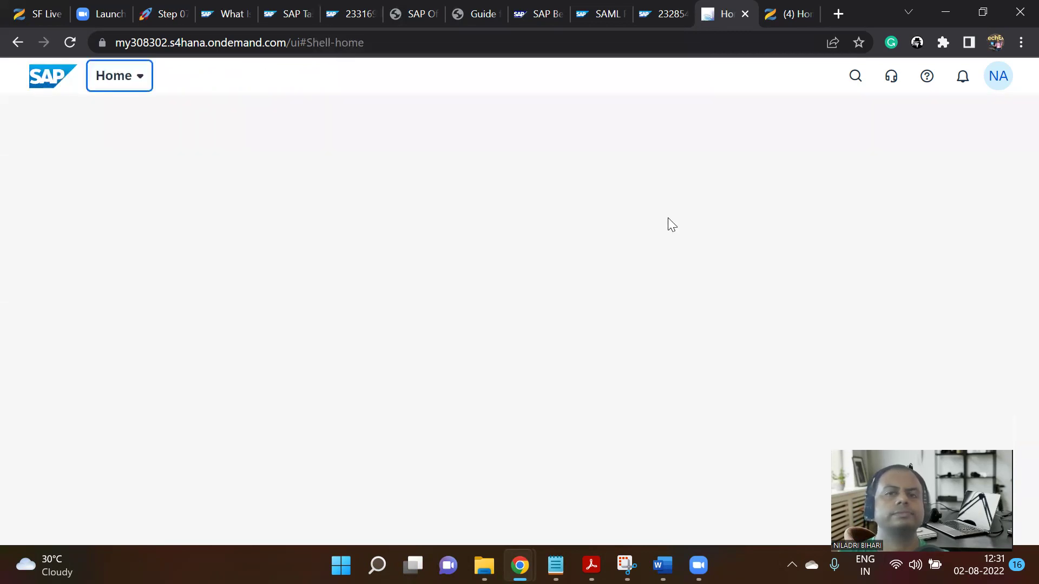
pyautogui.click(168, 12)
# Scroll Notion's Step 07 table to step 3, Search for Purchase Requisition, then return to SAP Home.
pyautogui.scroll(-6, 754, 320)
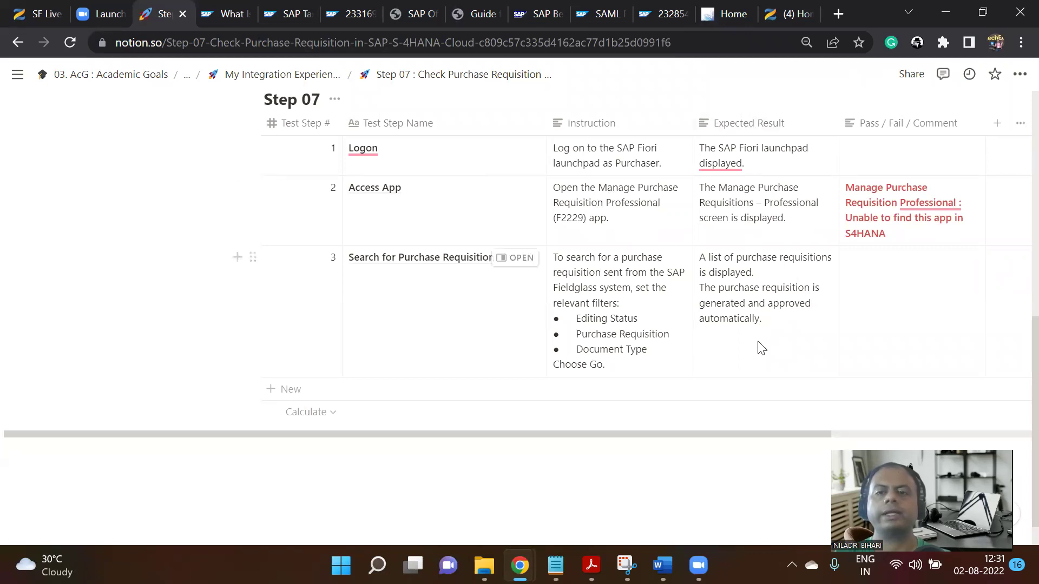
pyautogui.click(731, 14)
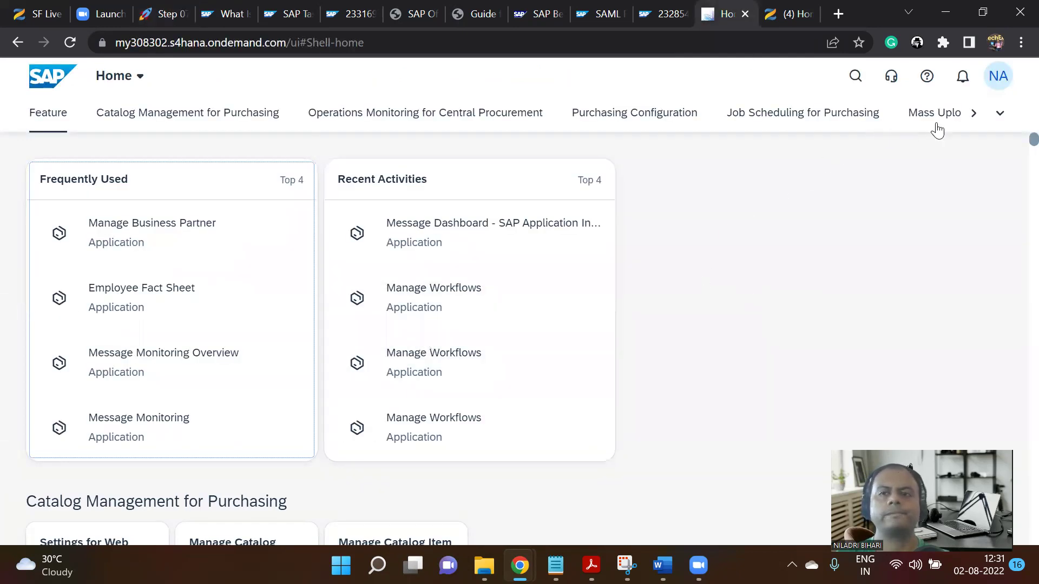
# Search launchpad apps for 'pu' and open Purchase Requisition Items by Account Assignment.
pyautogui.click(972, 115)
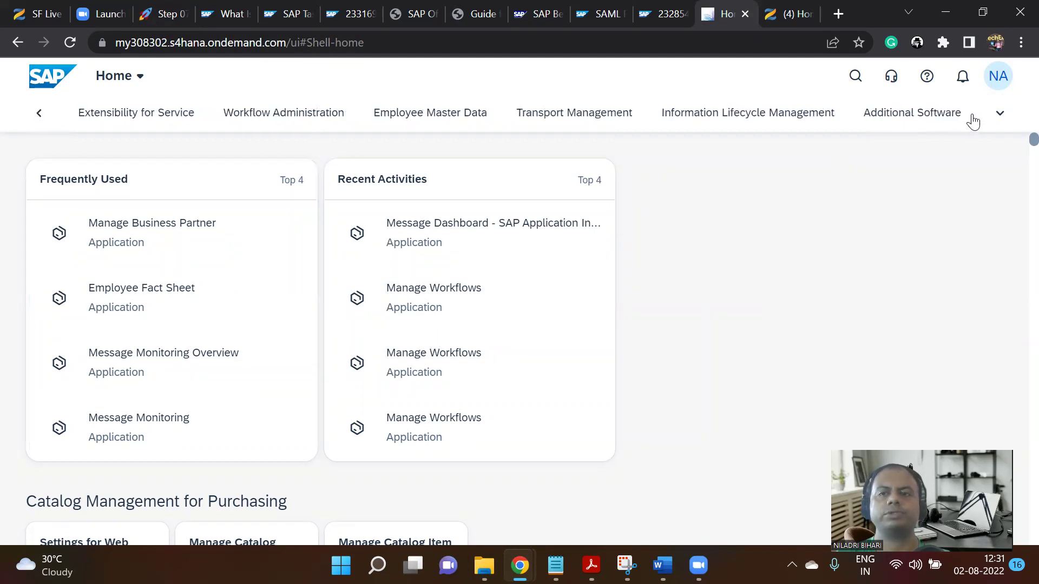
pyautogui.scroll(-5, 830, 317)
pyautogui.scroll(-3, 830, 317)
pyautogui.scroll(3, 830, 317)
pyautogui.scroll(-5, 829, 312)
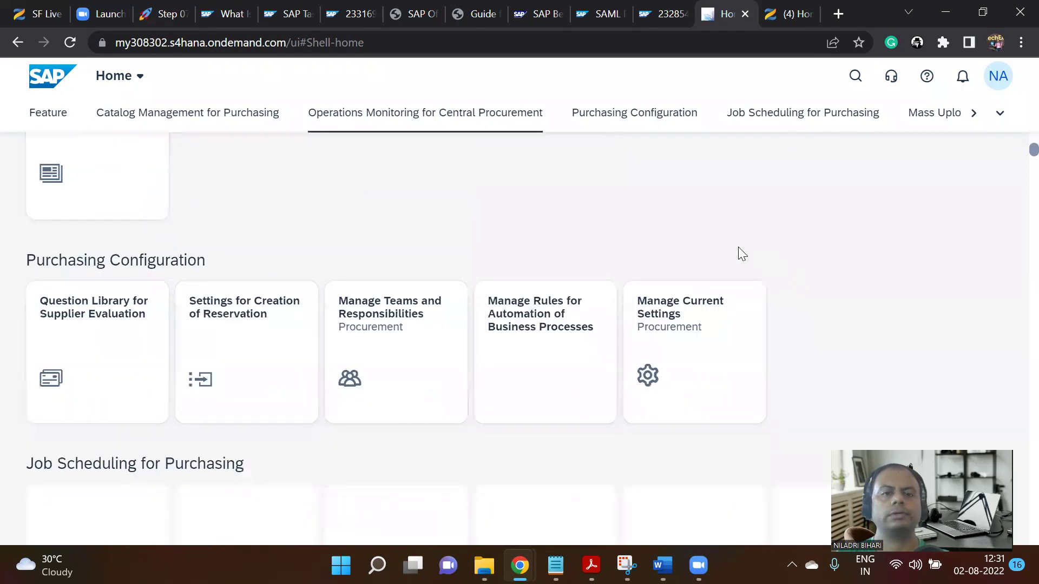
pyautogui.scroll(-1, 739, 254)
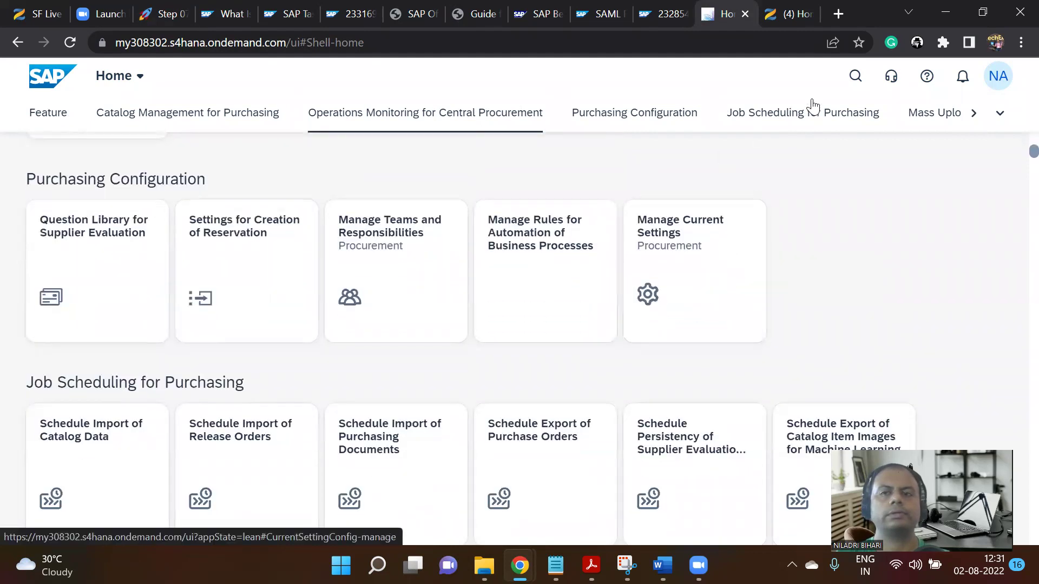
pyautogui.click(840, 92)
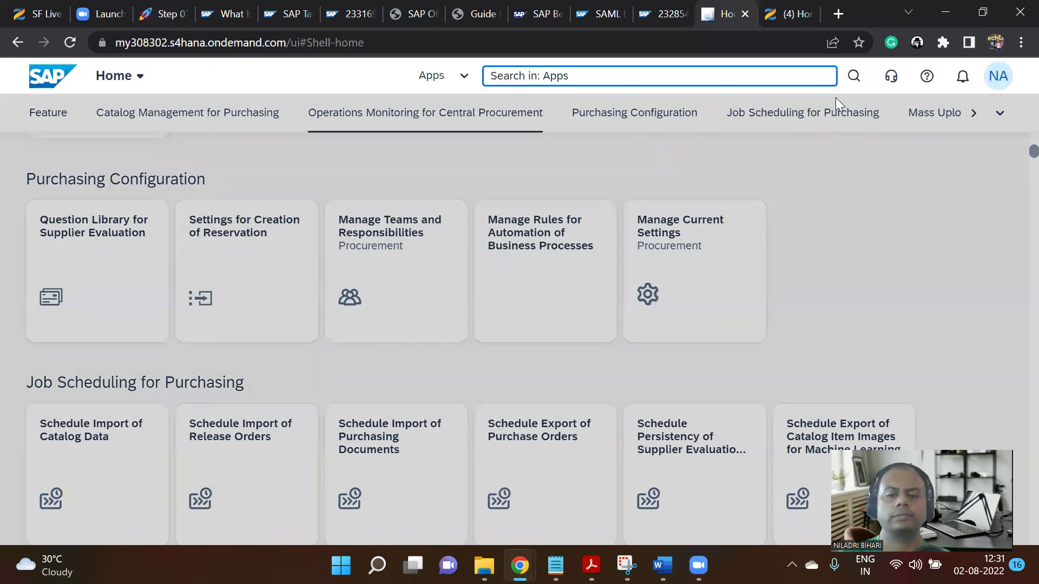
pyautogui.write('purchase')
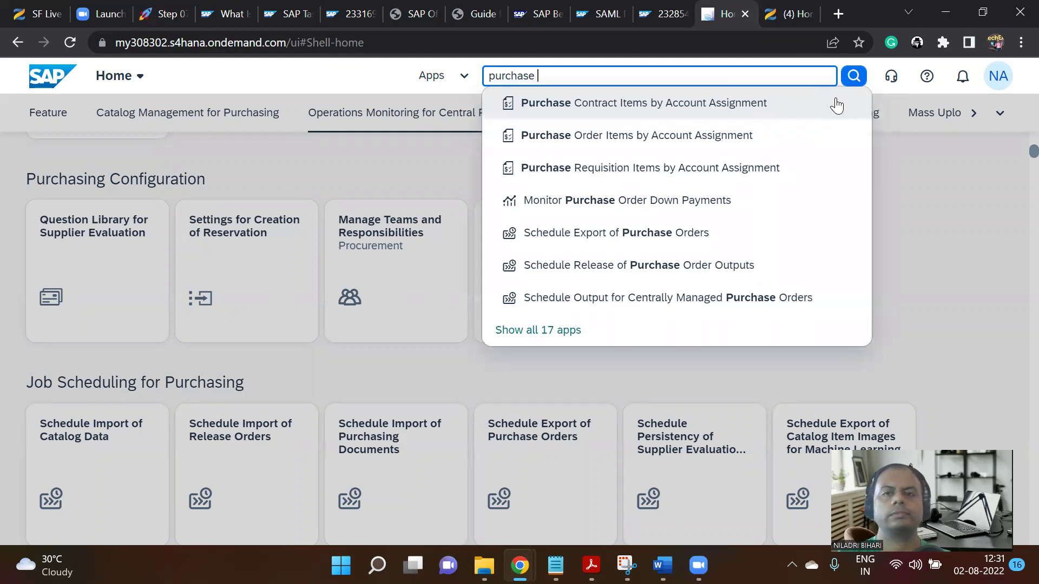
pyautogui.click(726, 170)
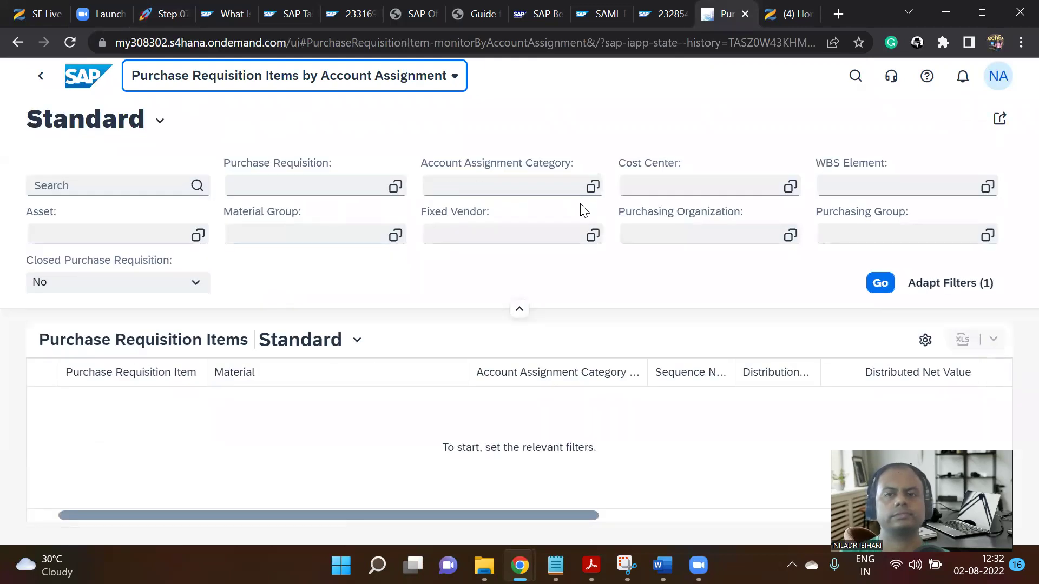
# Browse and close the Purchase Requisition value help, then duplicate the page into a new tab.
pyautogui.click(396, 190)
pyautogui.click(395, 187)
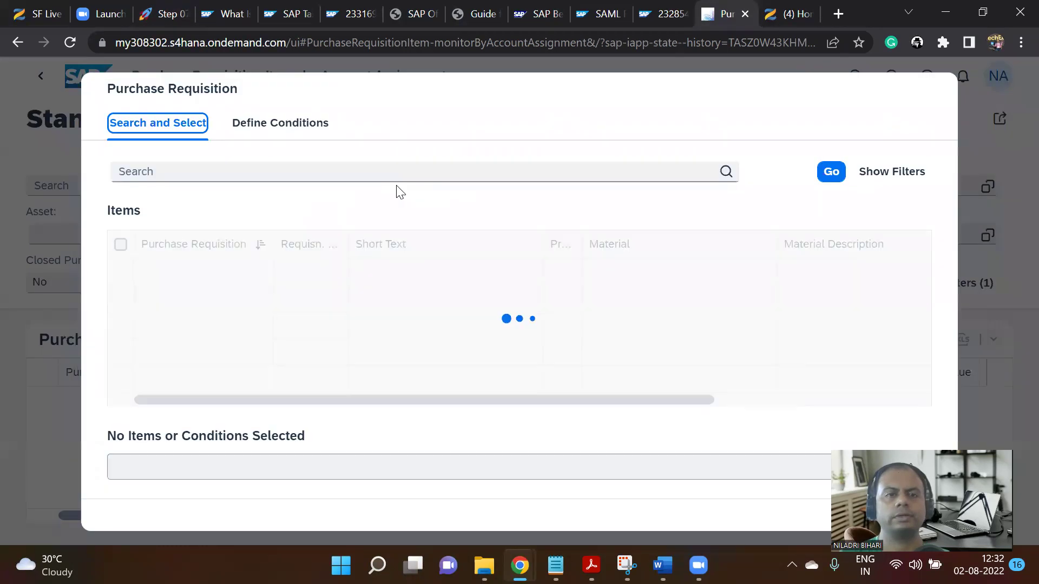
pyautogui.scroll(-10, 456, 320)
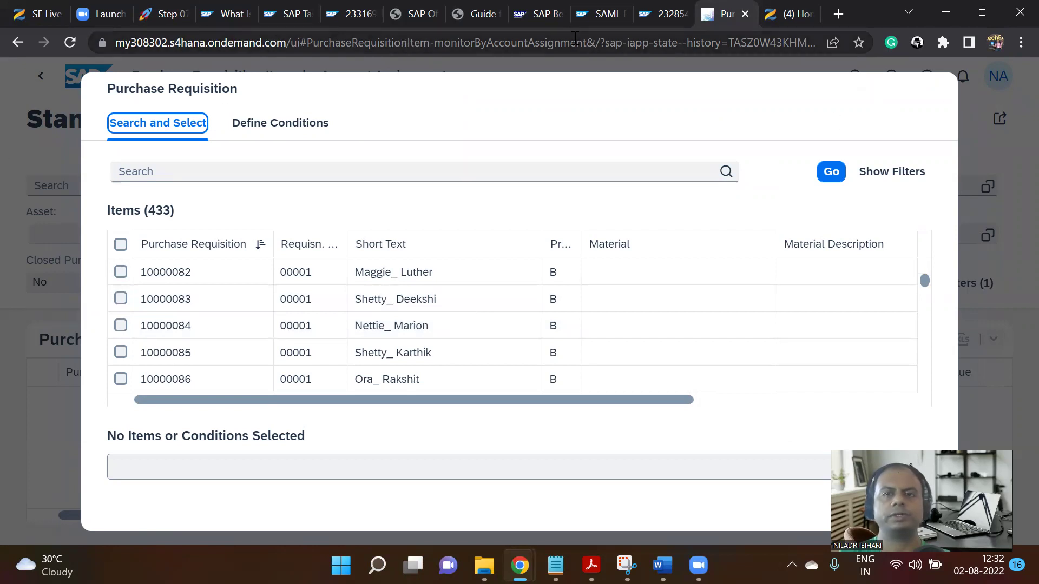
pyautogui.scroll(-2, 871, 387)
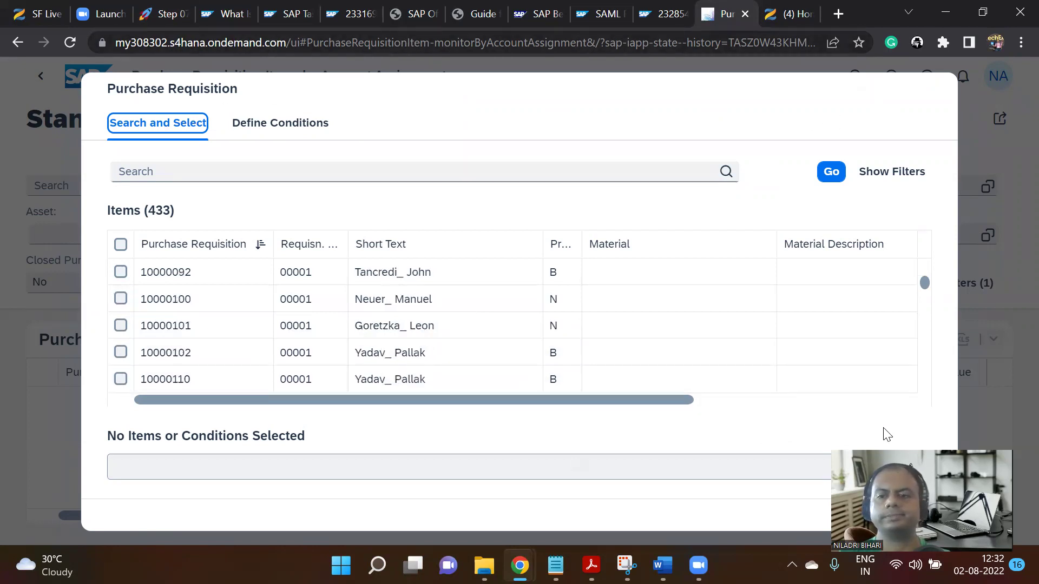
pyautogui.click(899, 514)
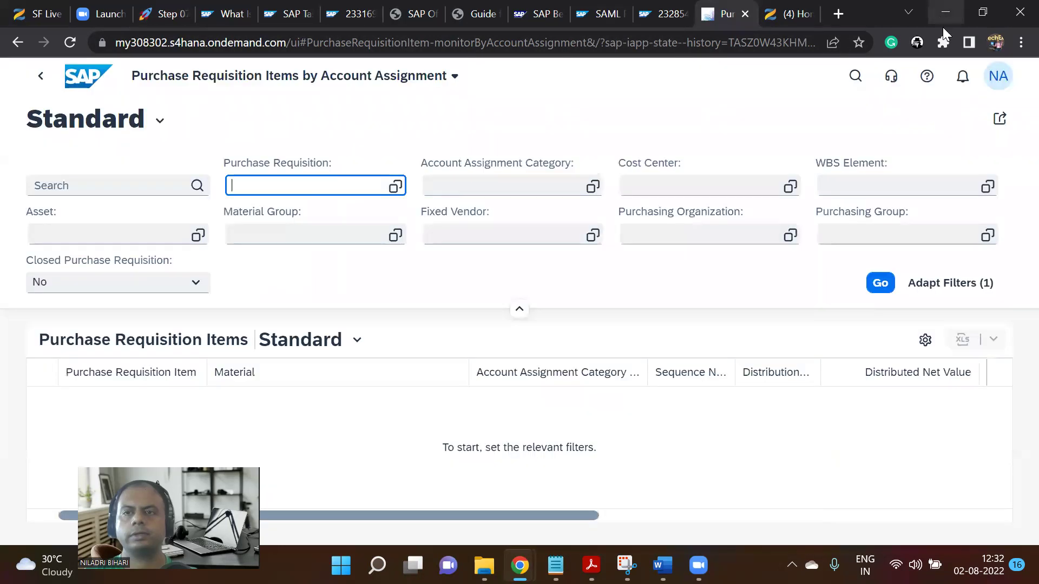
pyautogui.rightClick(717, 14)
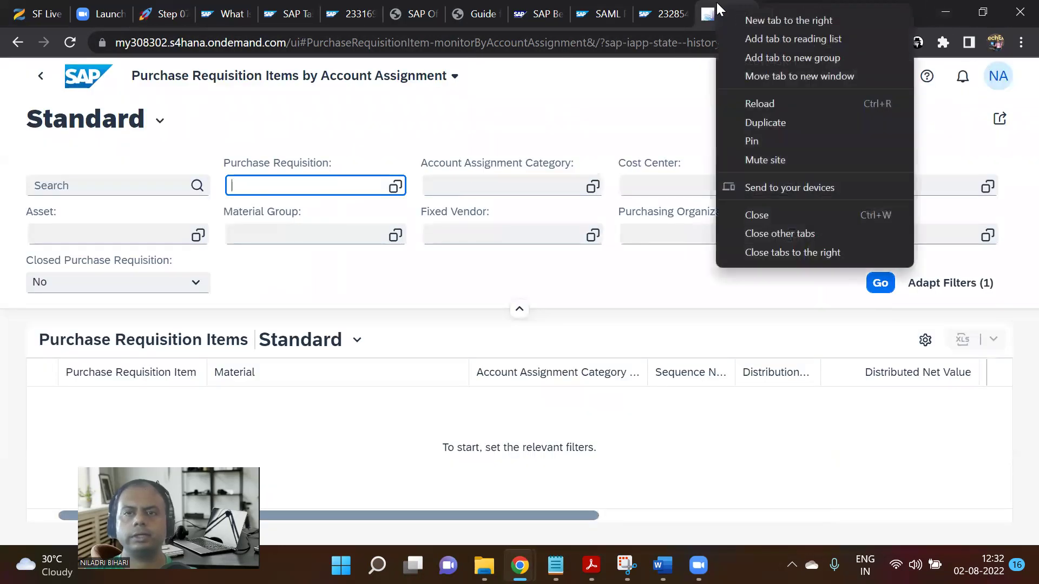
pyautogui.click(769, 123)
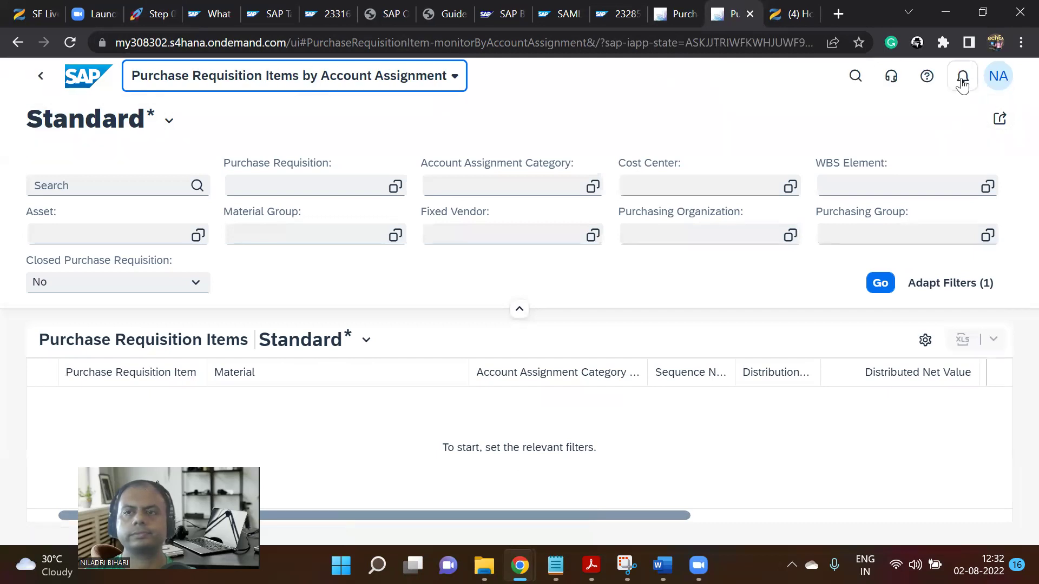
# From the PREQNIN notification, view the PREQNIN/00001 log for requisitions 10000535 and 10000534, then return.
pyautogui.click(962, 80)
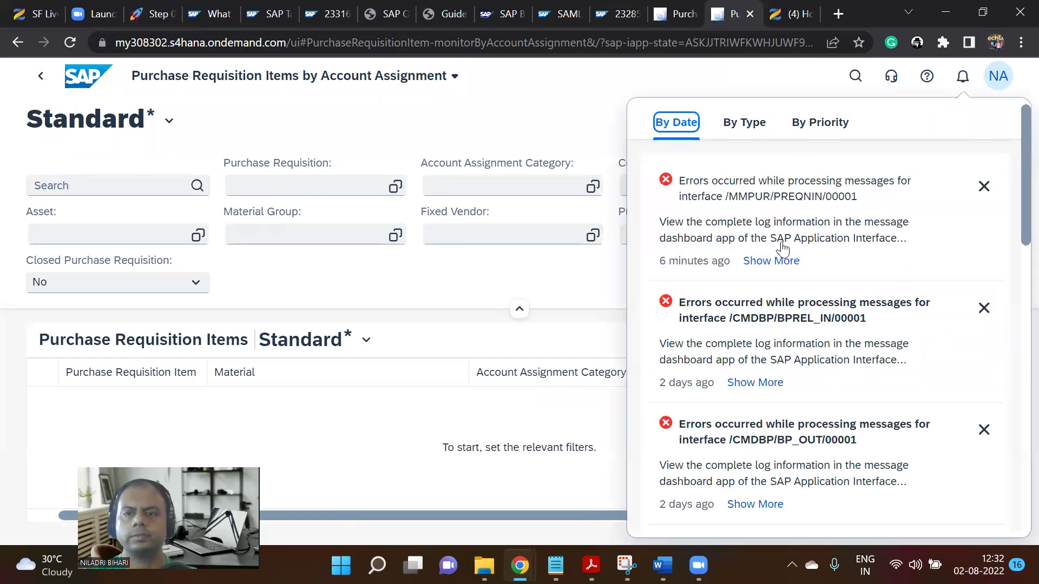
pyautogui.click(779, 263)
pyautogui.click(761, 254)
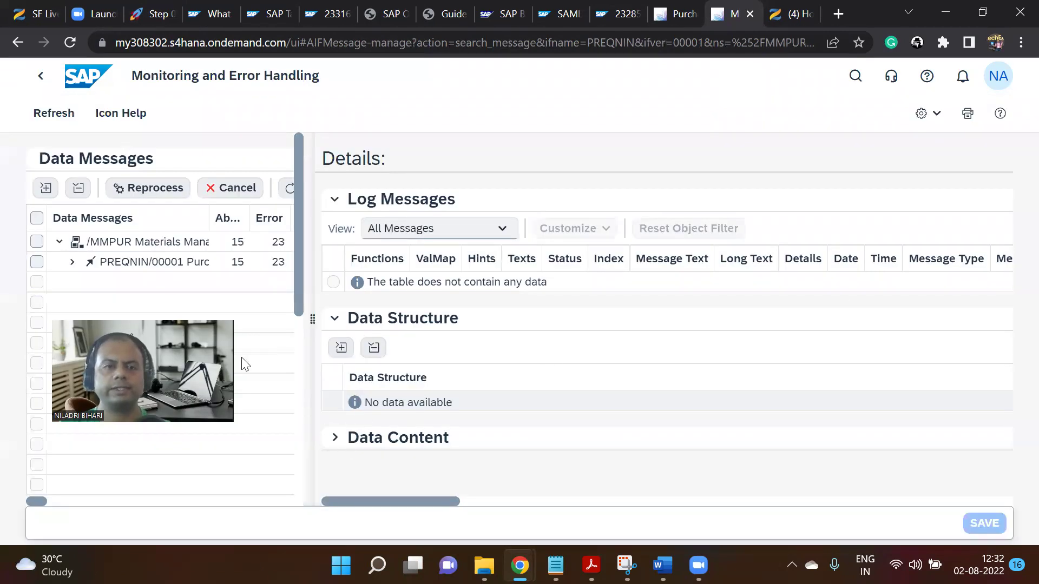
pyautogui.click(170, 267)
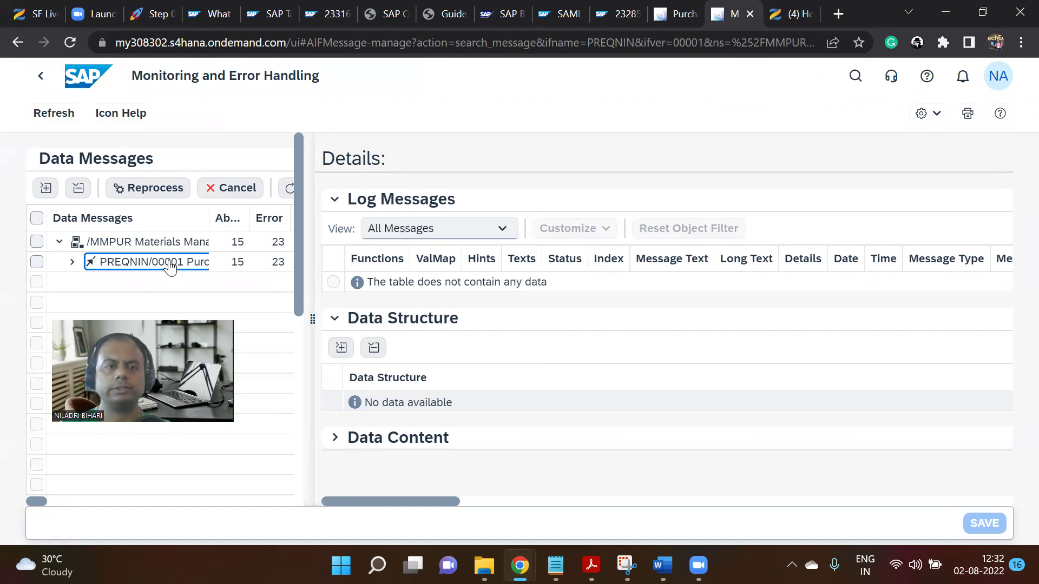
pyautogui.click(72, 270)
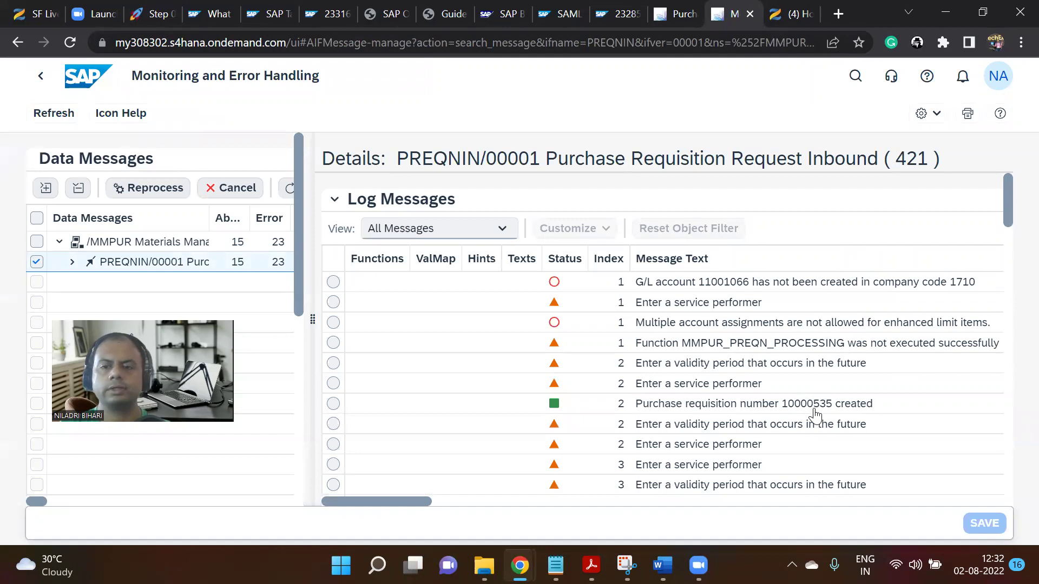
pyautogui.scroll(-1, 808, 418)
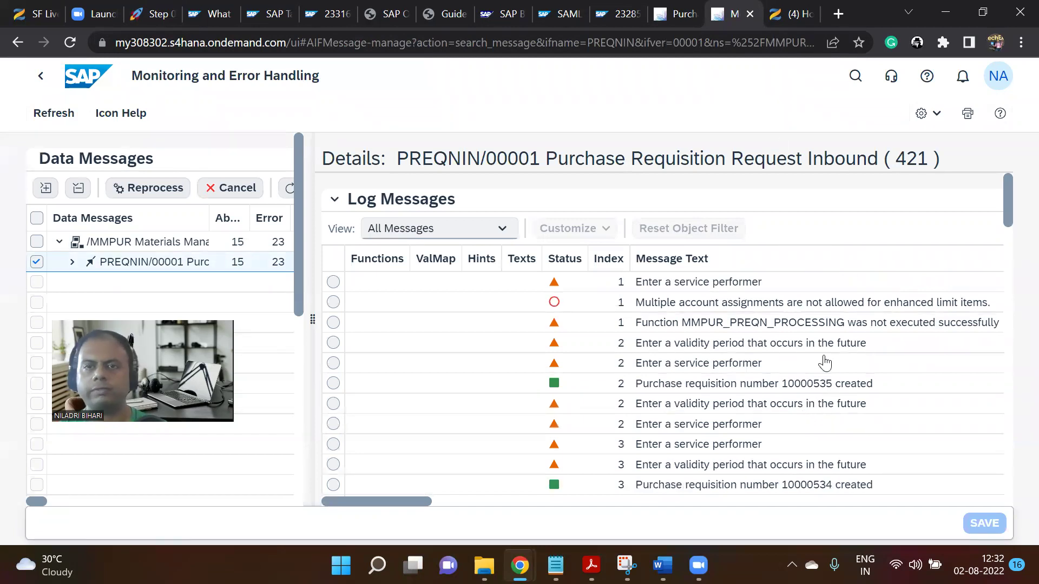
pyautogui.click(677, 14)
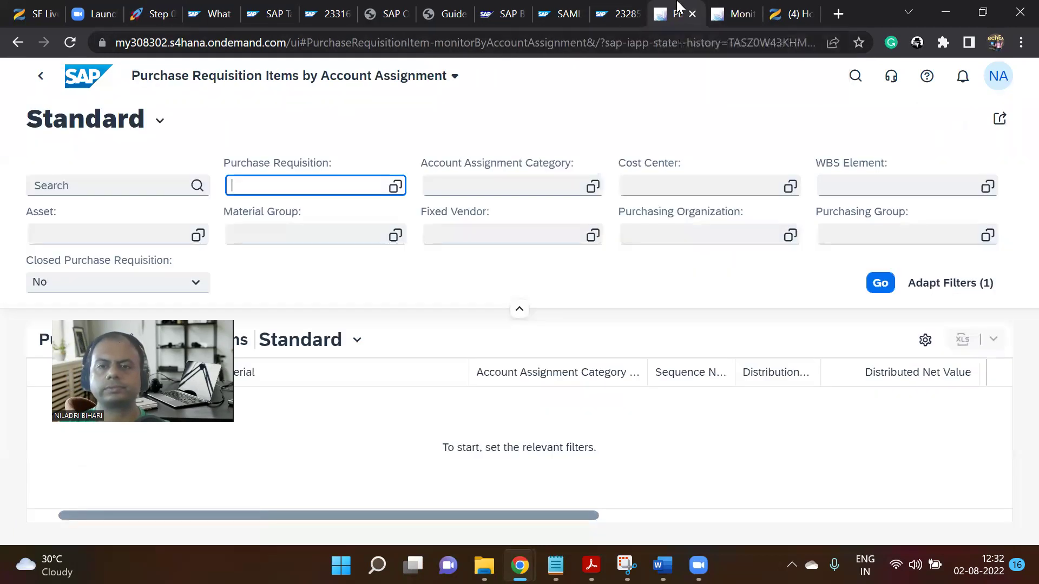
# Filter Purchase Requisition by 10000535 and 10000534 and run the search.
pyautogui.write('10000')
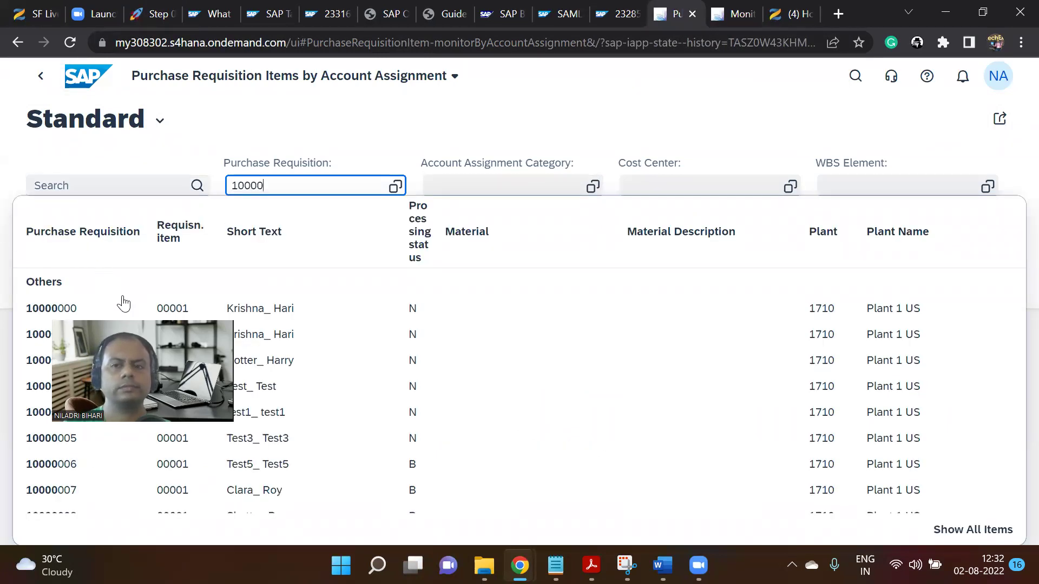
pyautogui.write('535')
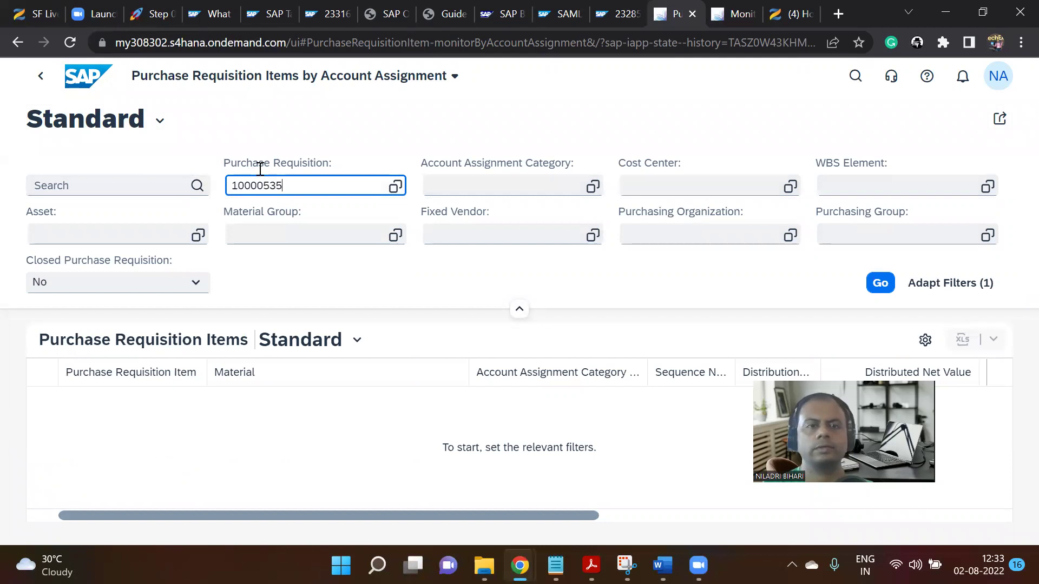
pyautogui.click(744, 14)
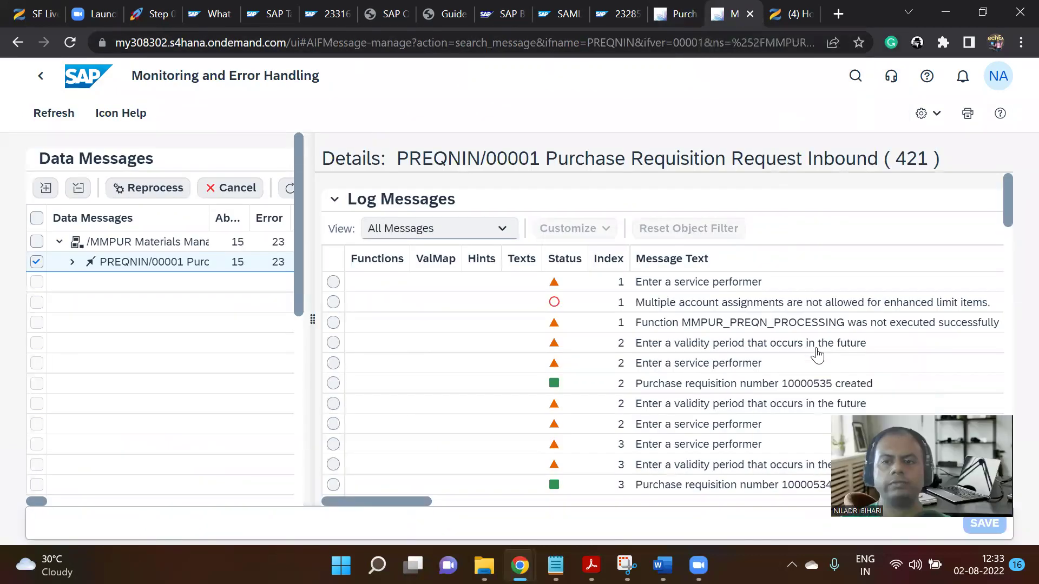
pyautogui.click(680, 14)
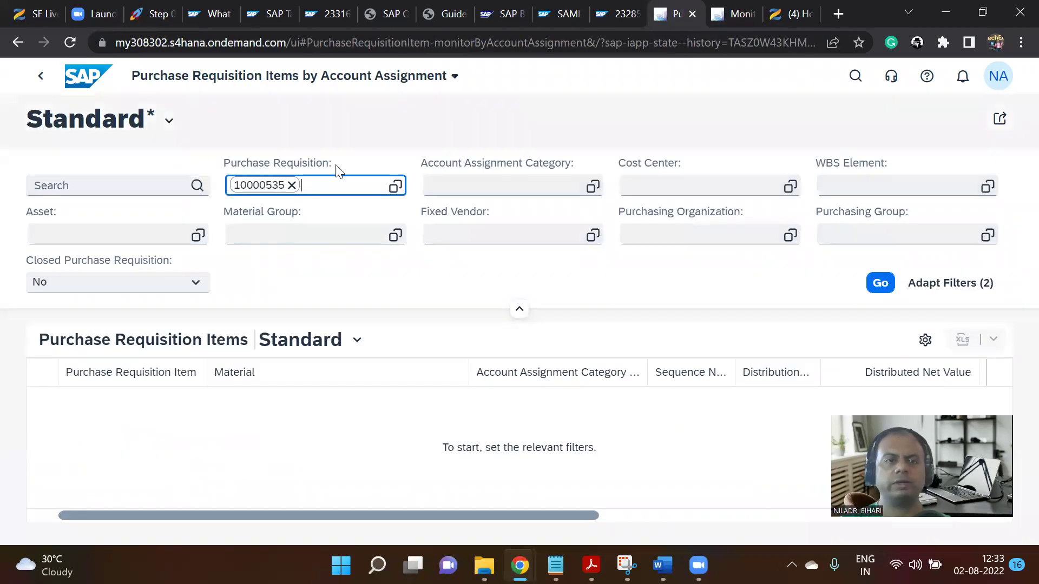
pyautogui.click(318, 182)
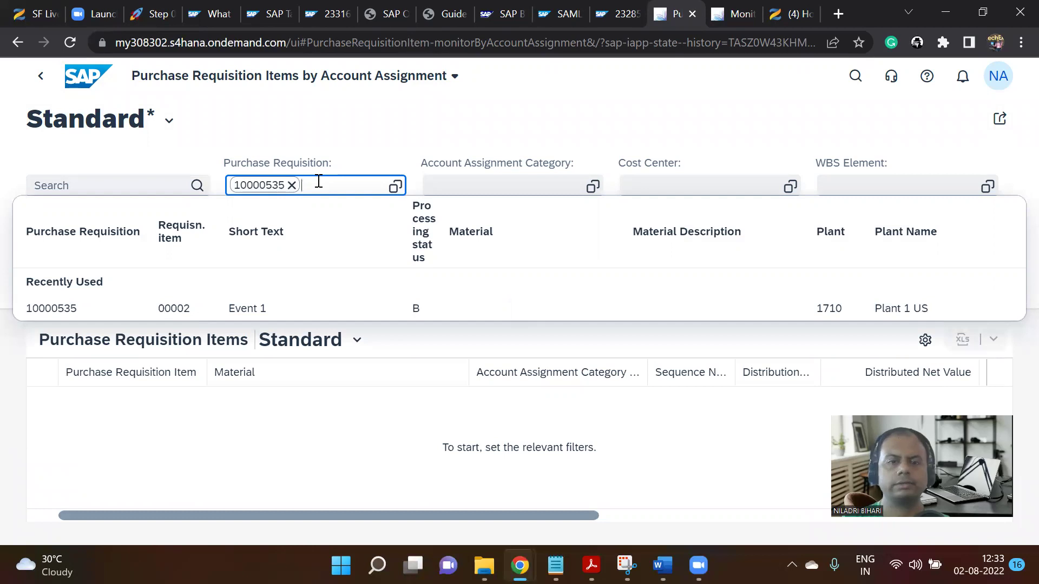
pyautogui.write('10000535')
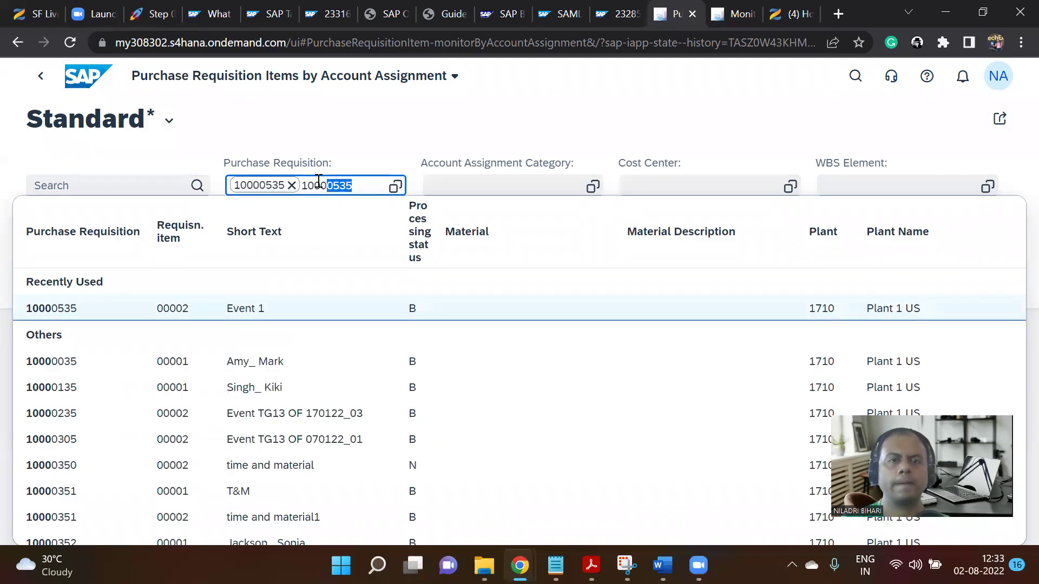
pyautogui.press('End')
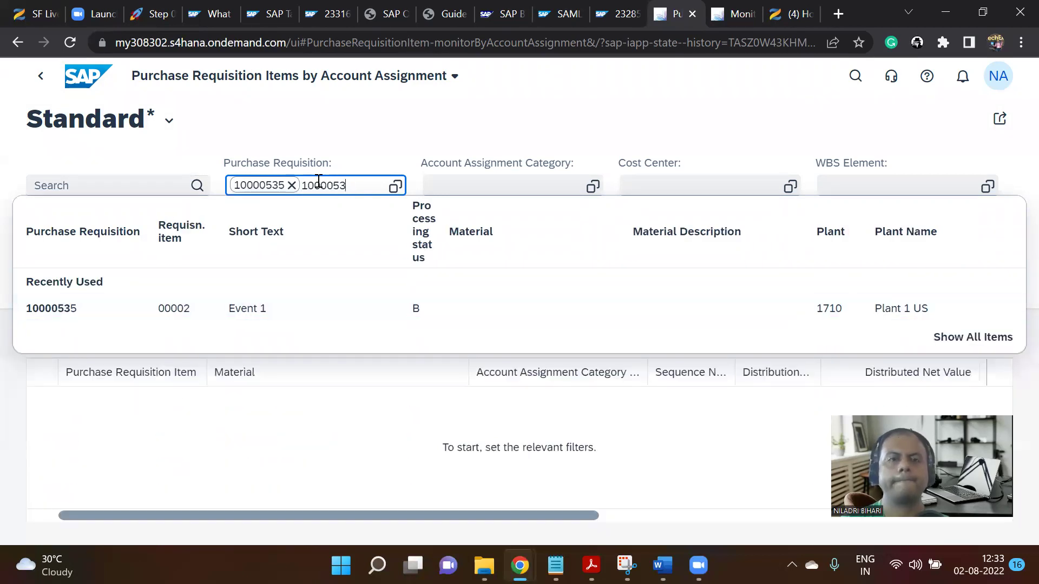
pyautogui.write('4')
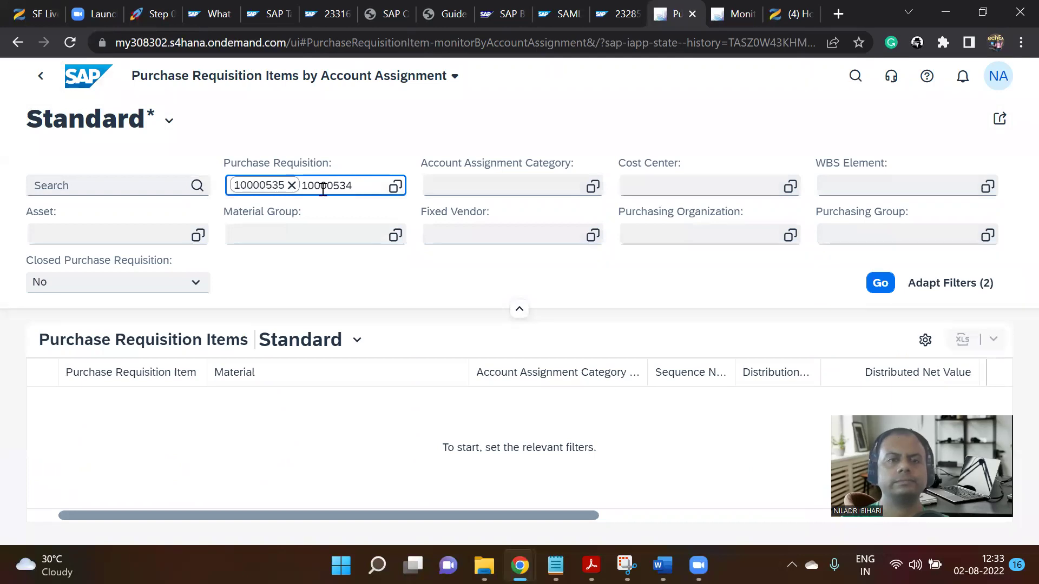
pyautogui.press('Return')
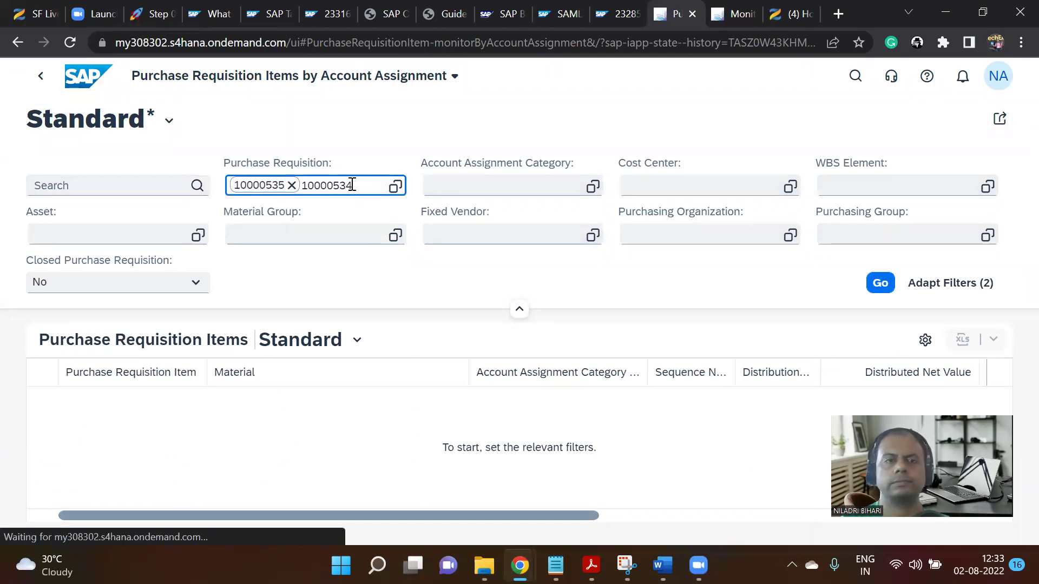
pyautogui.click(880, 283)
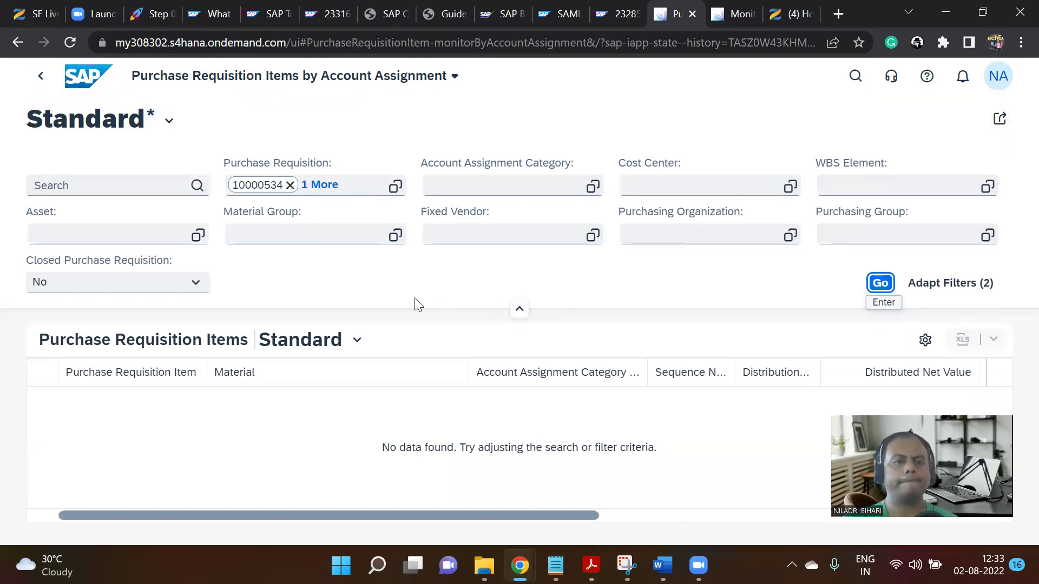
# Set Closed Purchase Requisition to blank and rerun the search to include closed requisitions.
pyautogui.click(198, 287)
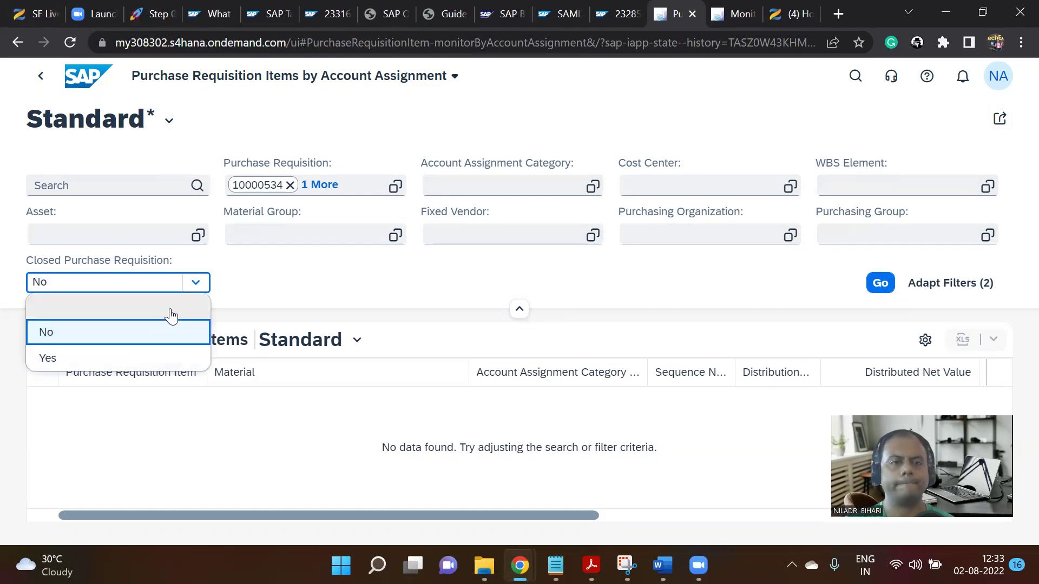
pyautogui.click(171, 309)
pyautogui.click(878, 286)
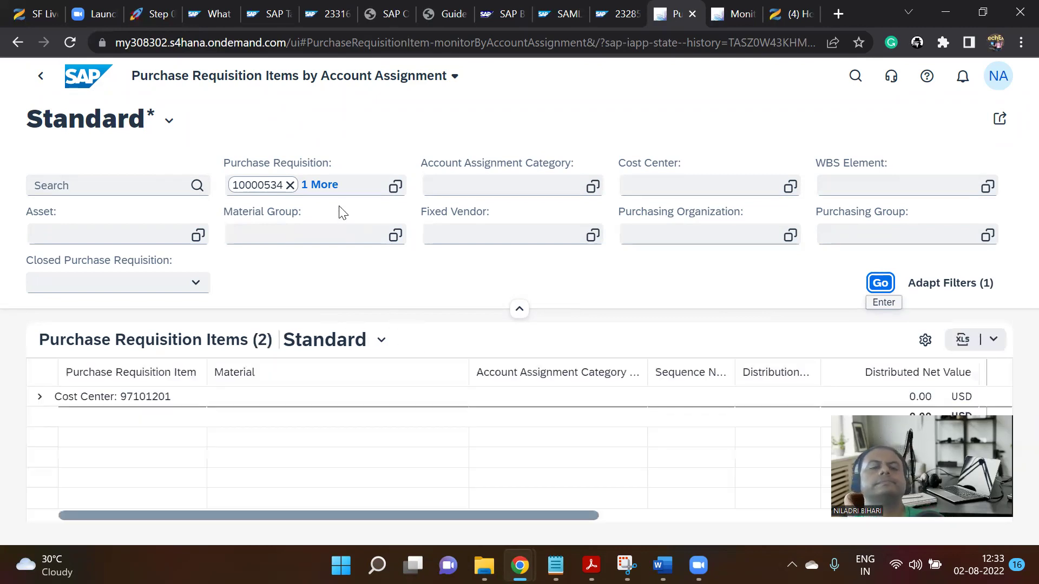
pyautogui.click(38, 398)
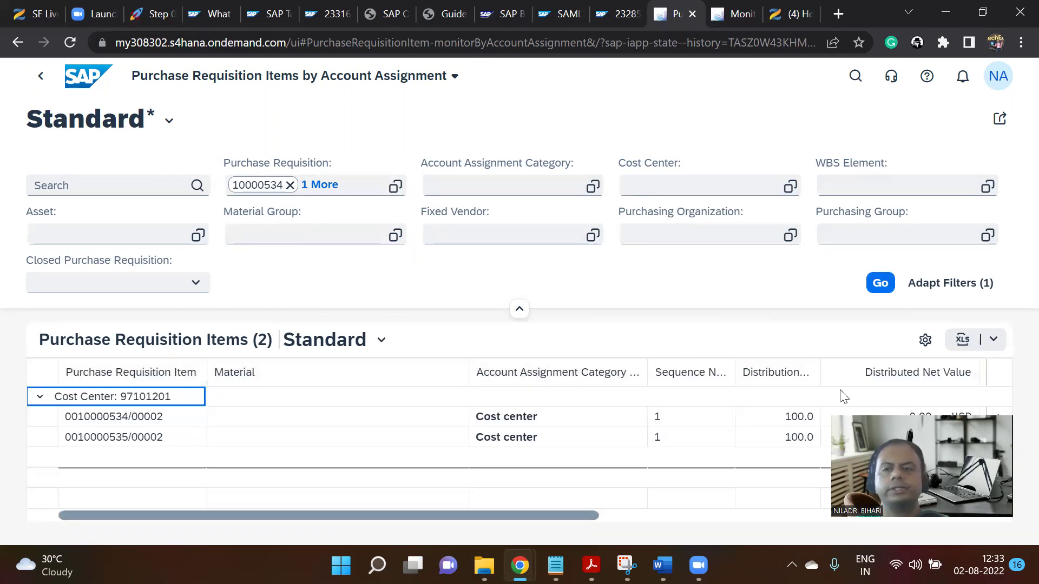
pyautogui.click(132, 421)
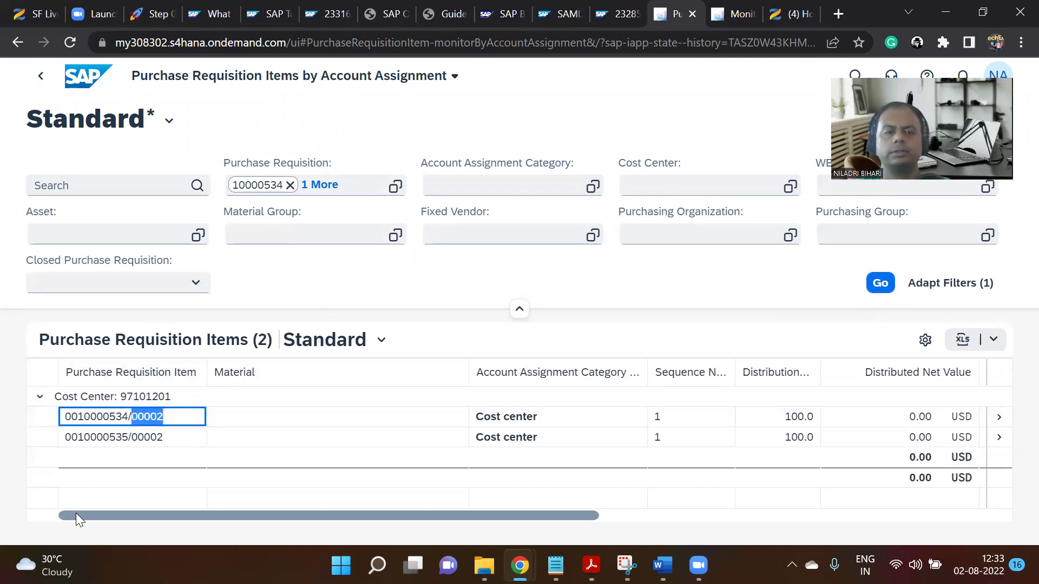
pyautogui.hscroll(2, 87, 514)
pyautogui.hscroll(2, 97, 519)
pyautogui.hscroll(-5, 92, 535)
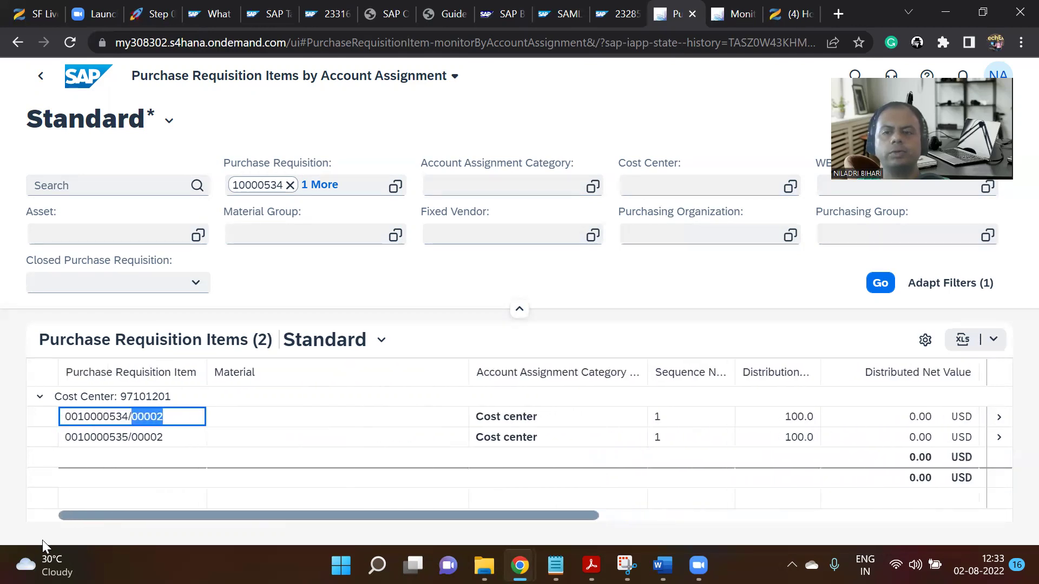
pyautogui.click(1000, 420)
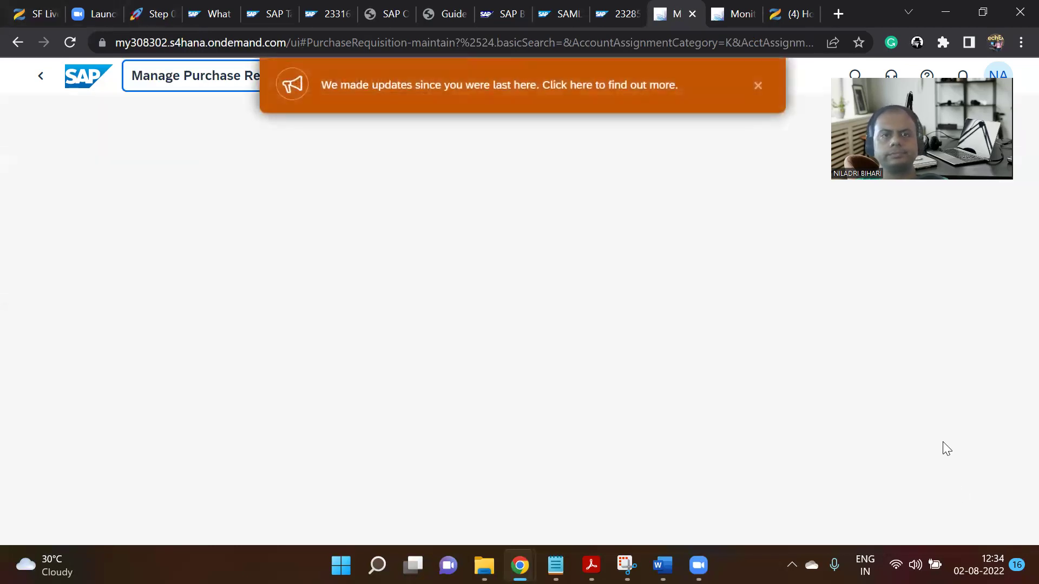
# Dismiss the updates banner, reload, confirm the Release Completed status, then open requisition 10000534.
pyautogui.click(758, 86)
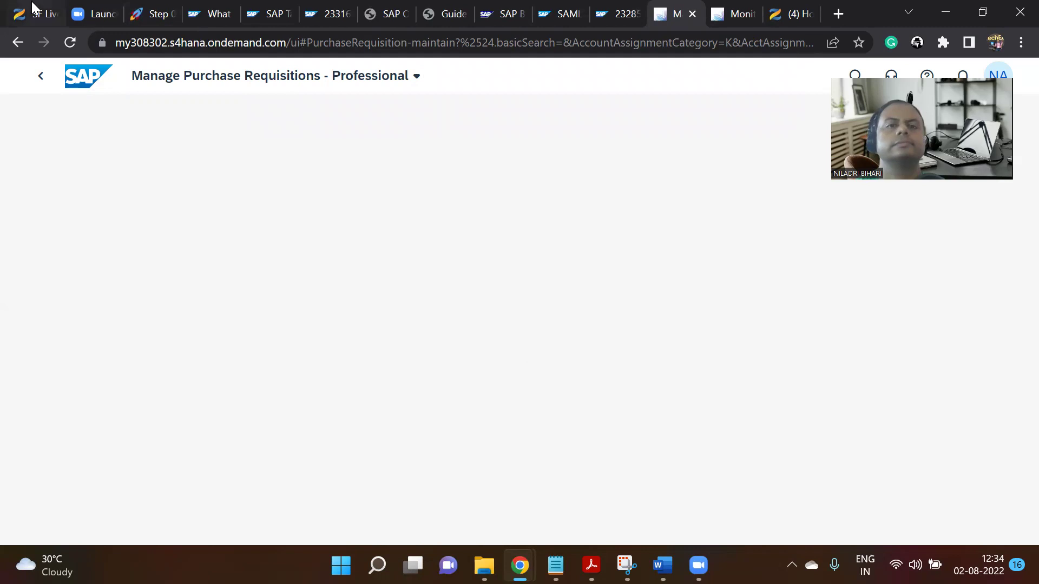
pyautogui.click(70, 43)
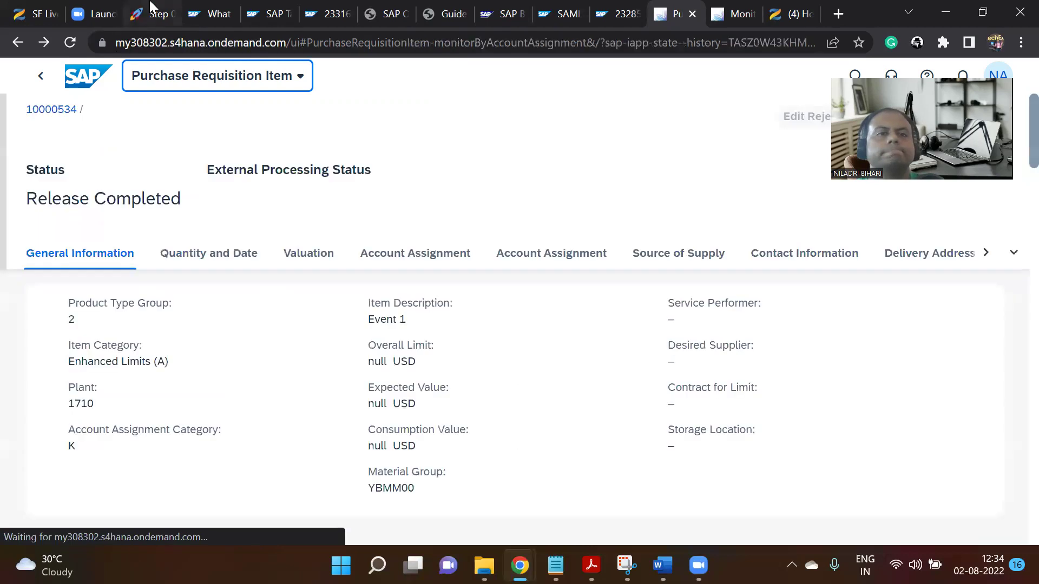
pyautogui.click(52, 110)
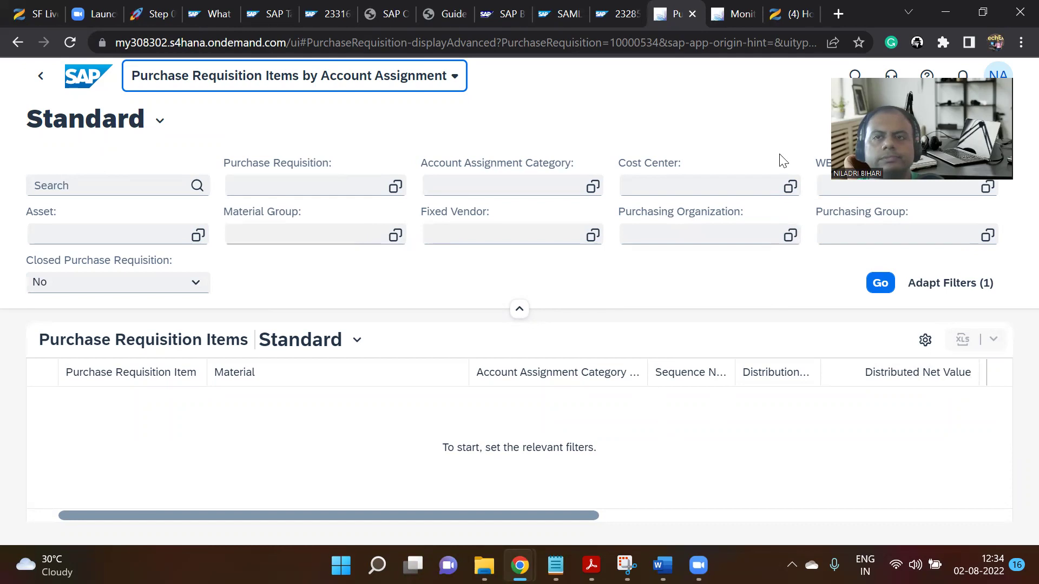
# Filter the requisition items by purchase requisition 10000535 and run the search, which finds no data.
pyautogui.click(734, 14)
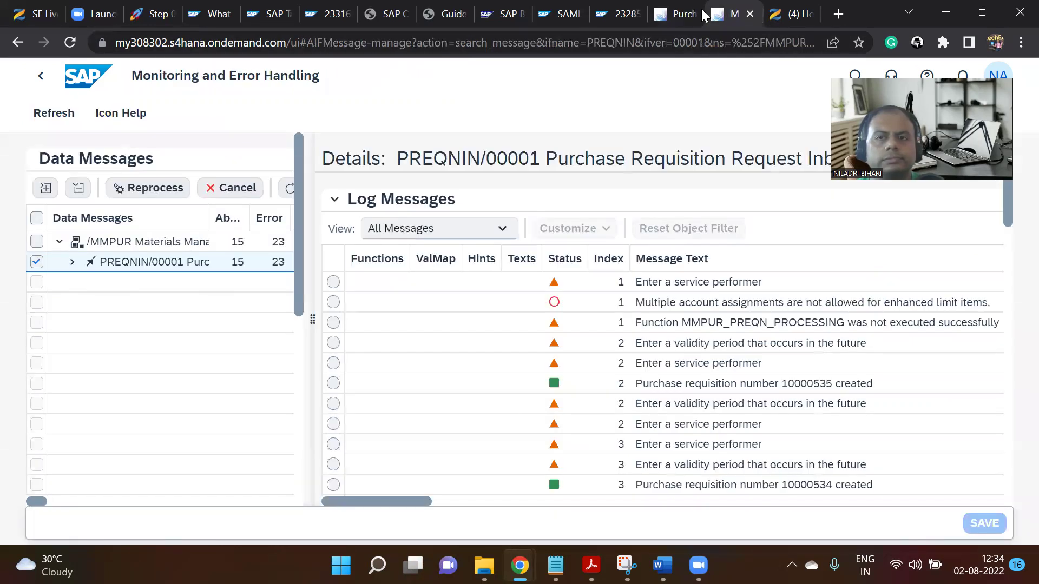
pyautogui.click(687, 11)
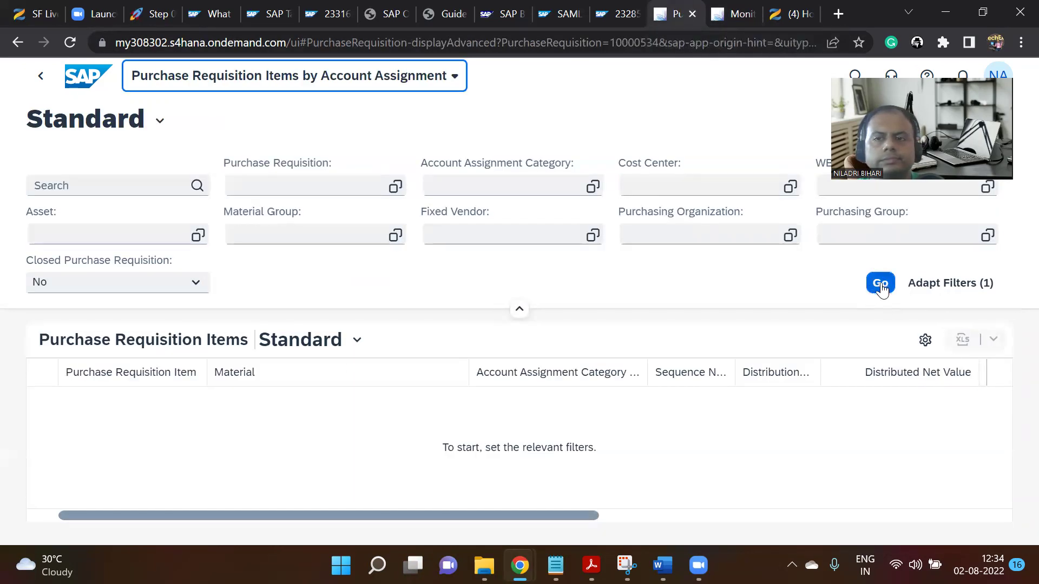
pyautogui.click(291, 187)
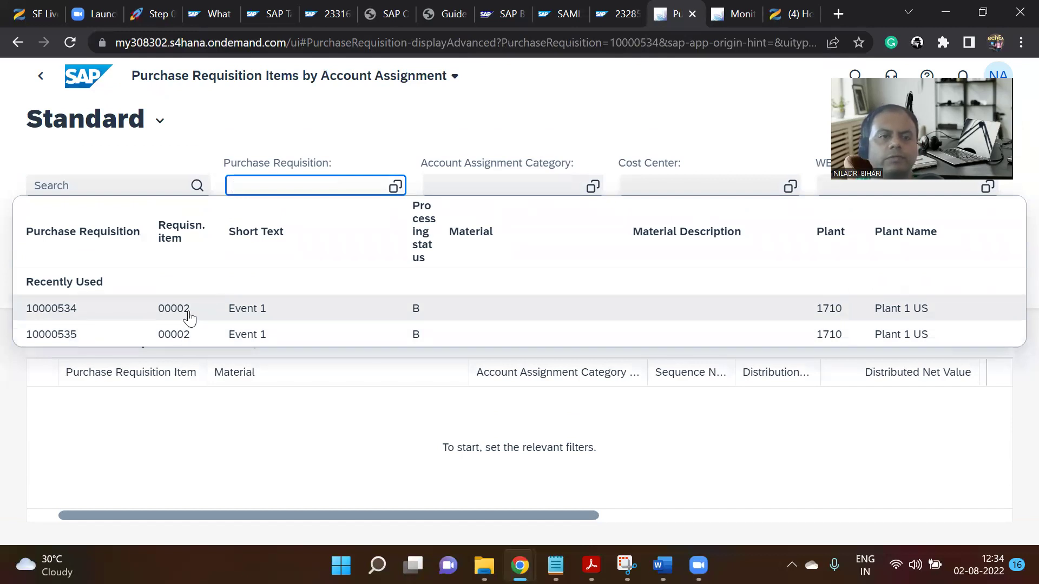
pyautogui.click(181, 334)
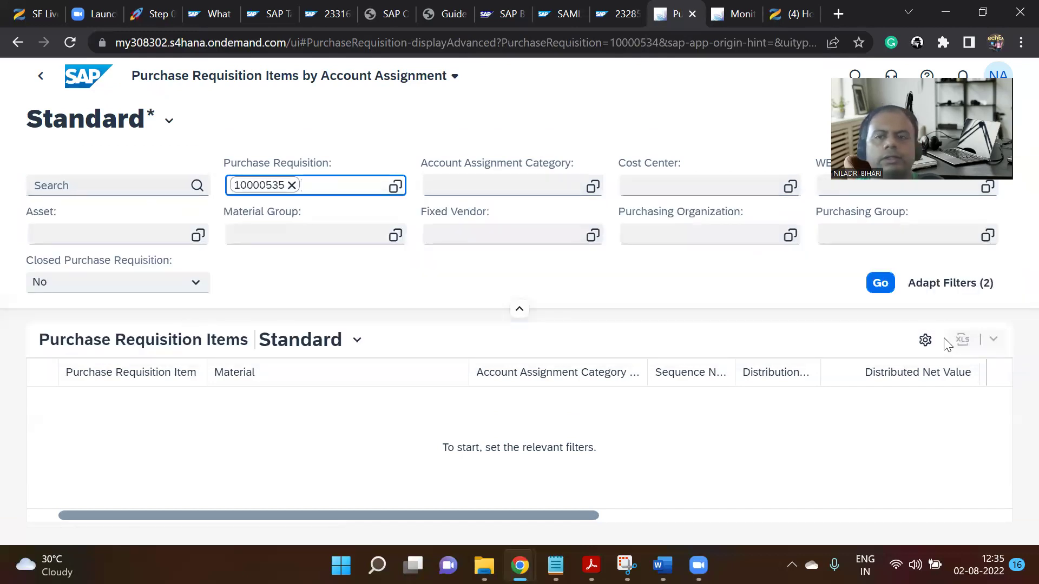
pyautogui.click(878, 286)
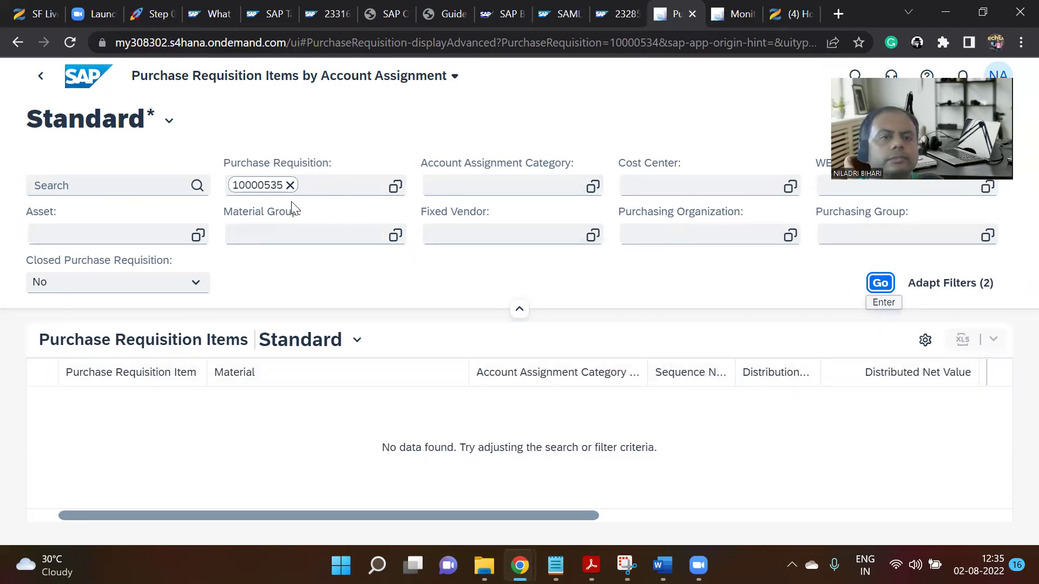
# Remove the 10000535 requisition filter and bring up Adapt Filters.
pyautogui.click(291, 186)
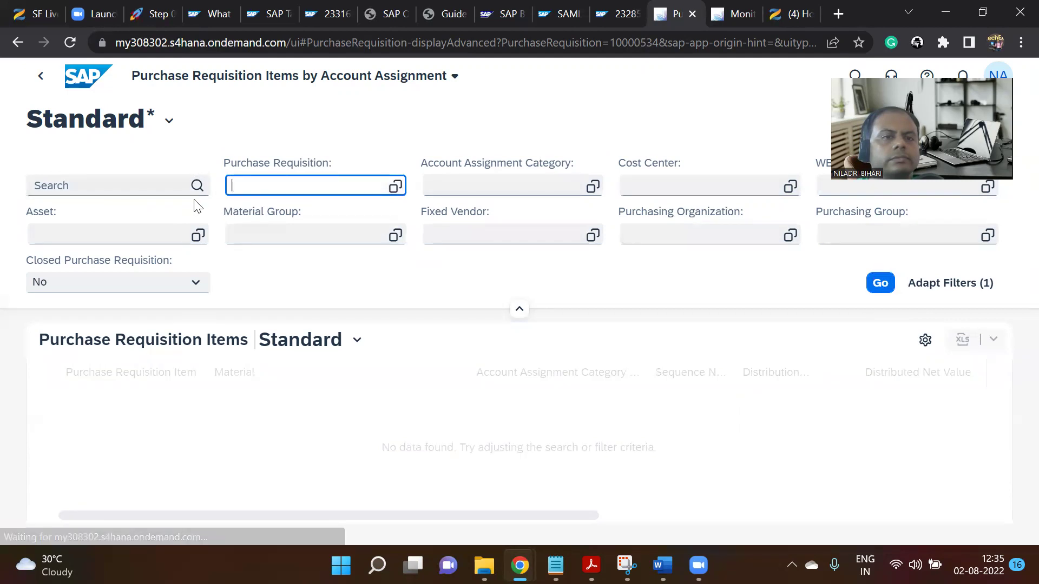
pyautogui.click(177, 188)
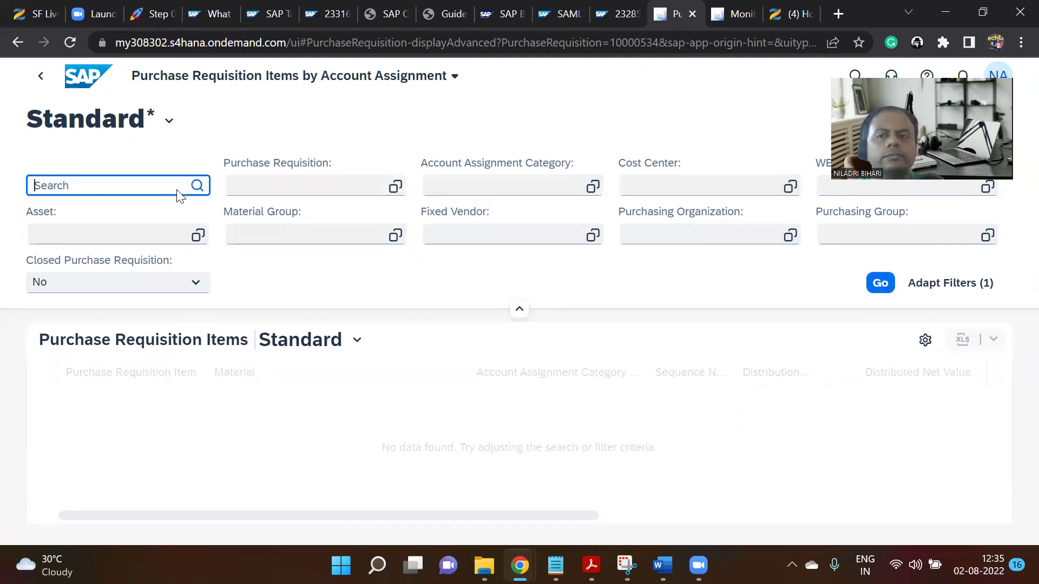
pyautogui.click(912, 285)
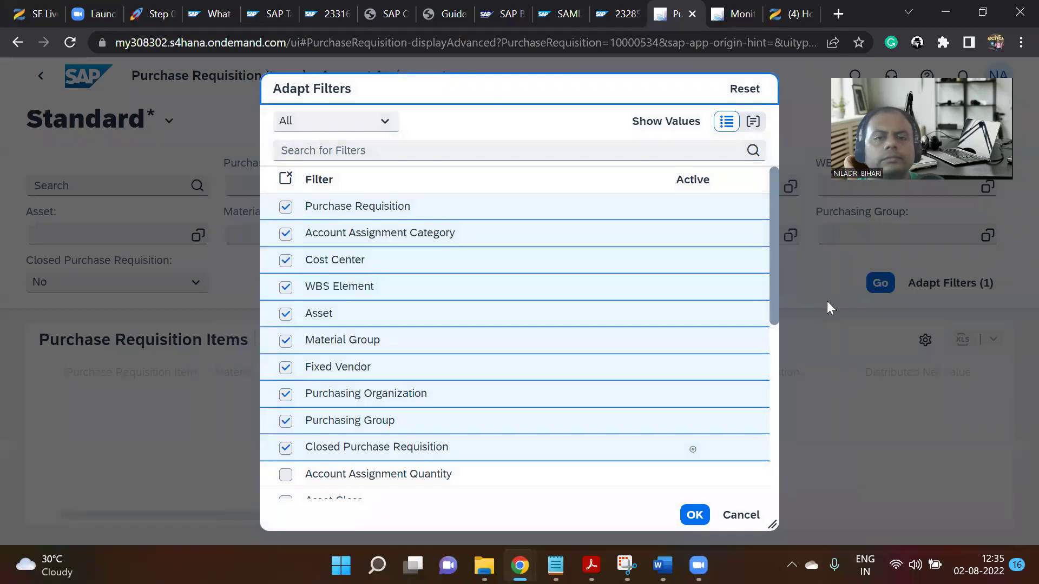
# Reset then cancel Adapt Filters, show filter values, and return to the unchanged requisition items list.
pyautogui.click(745, 90)
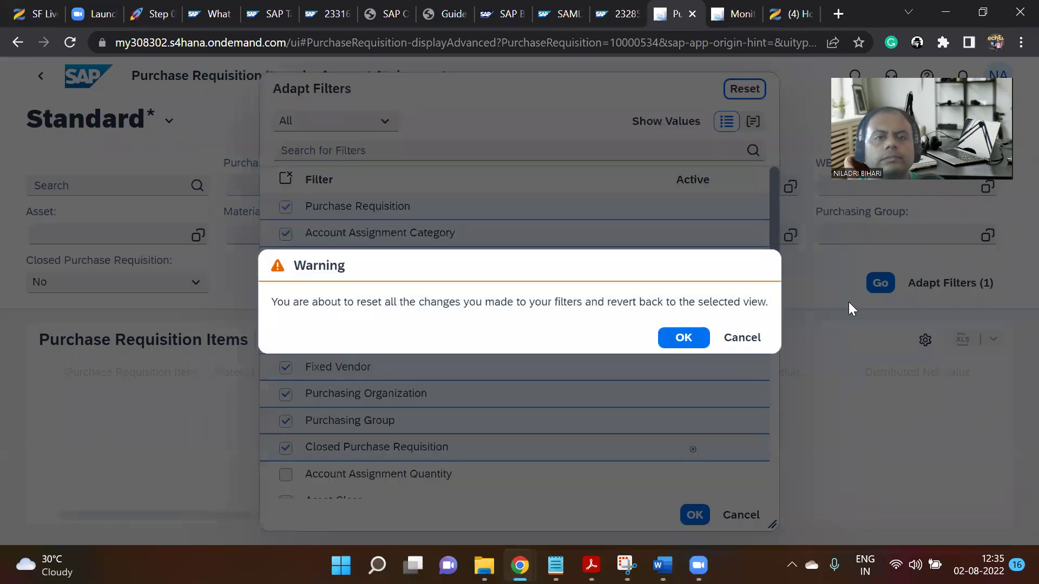
pyautogui.click(750, 340)
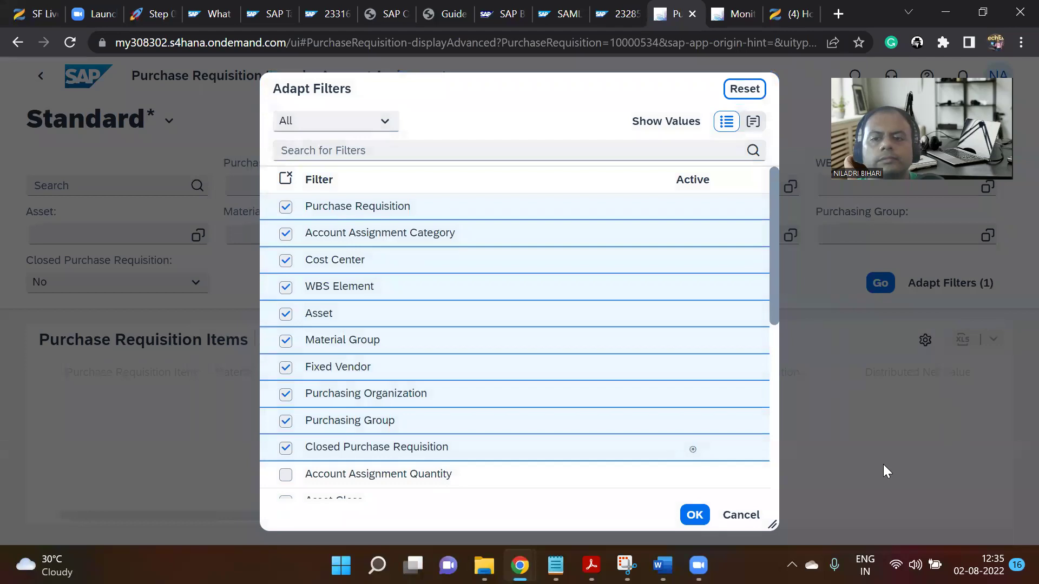
pyautogui.moveTo(768, 191); pyautogui.dragTo(778, 482)
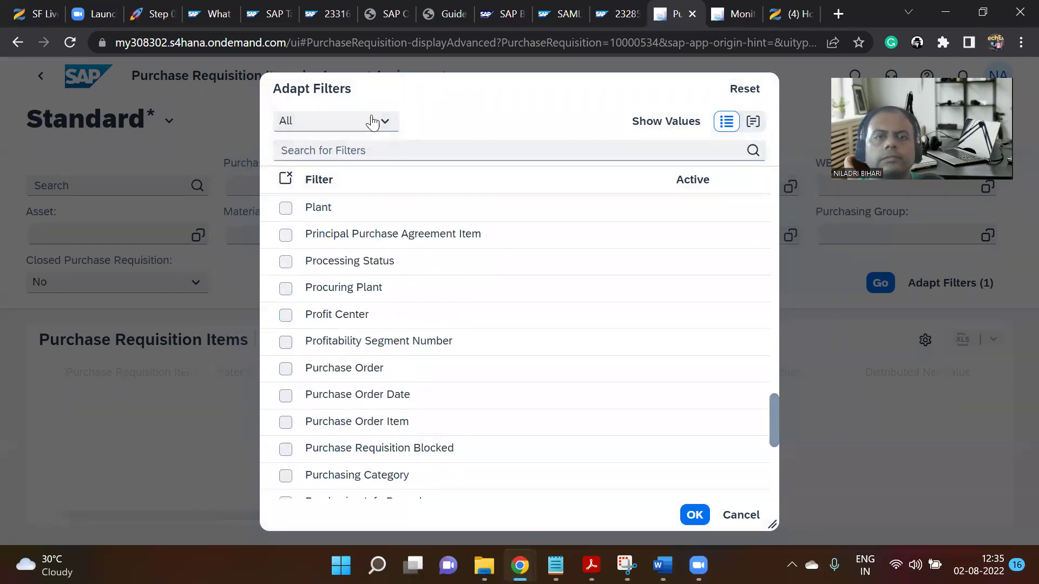
pyautogui.click(674, 122)
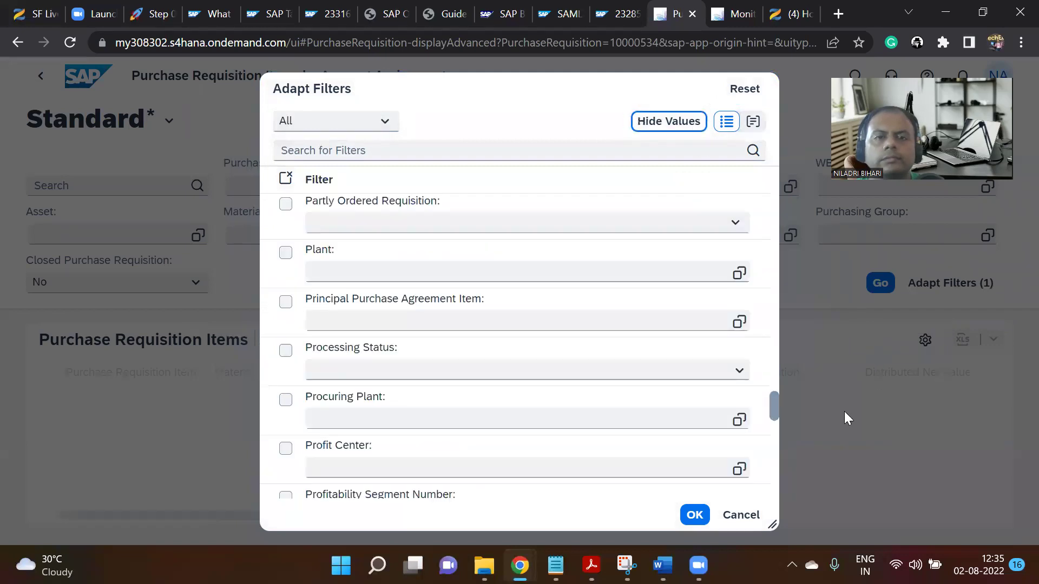
pyautogui.scroll(-2, 614, 324)
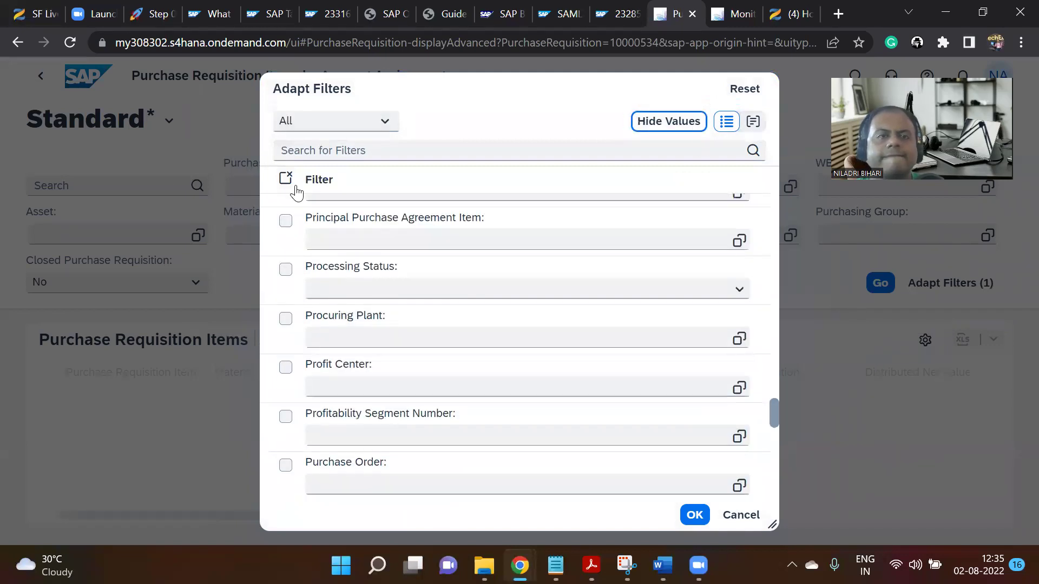
pyautogui.click(16, 44)
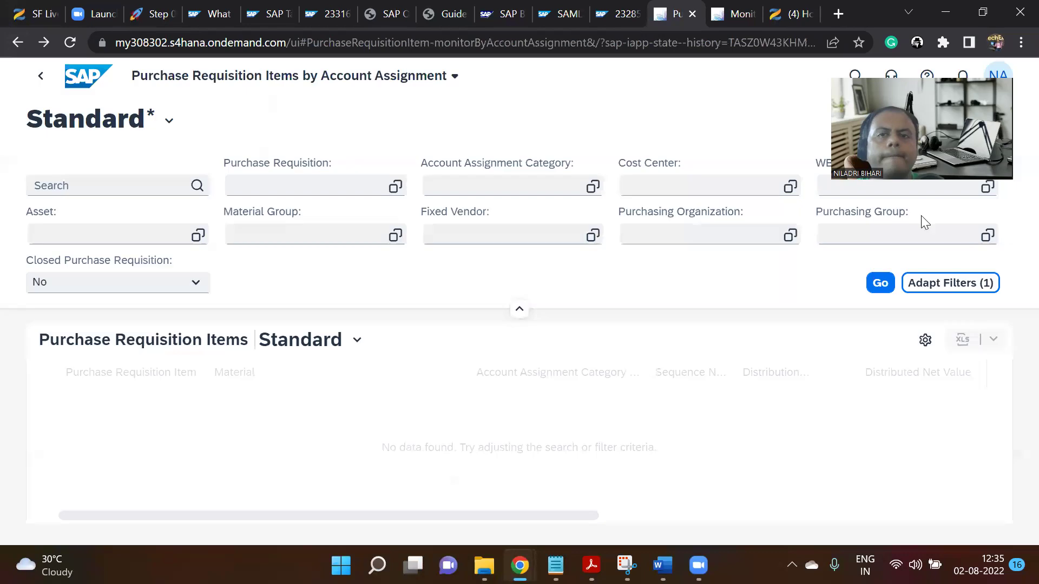
# Filter by purchase requisition 10000534 and briefly check the My Views filter and table variants.
pyautogui.click(291, 185)
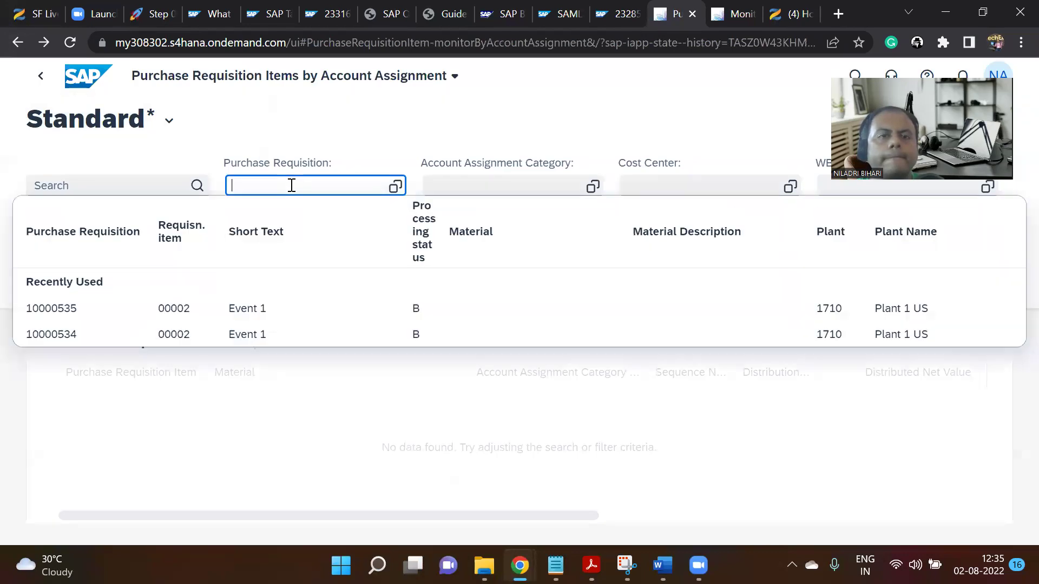
pyautogui.click(123, 335)
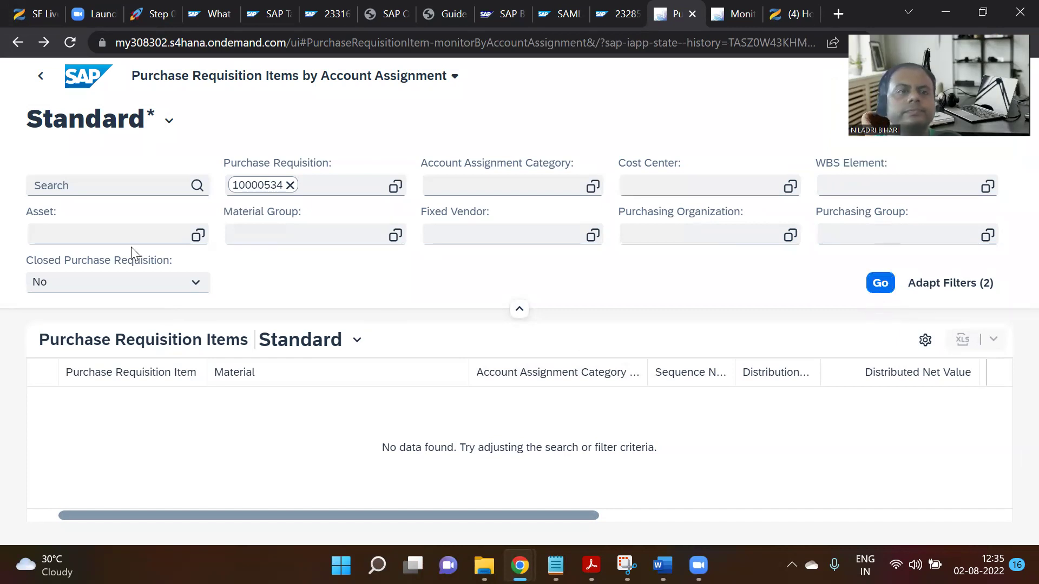
pyautogui.click(169, 120)
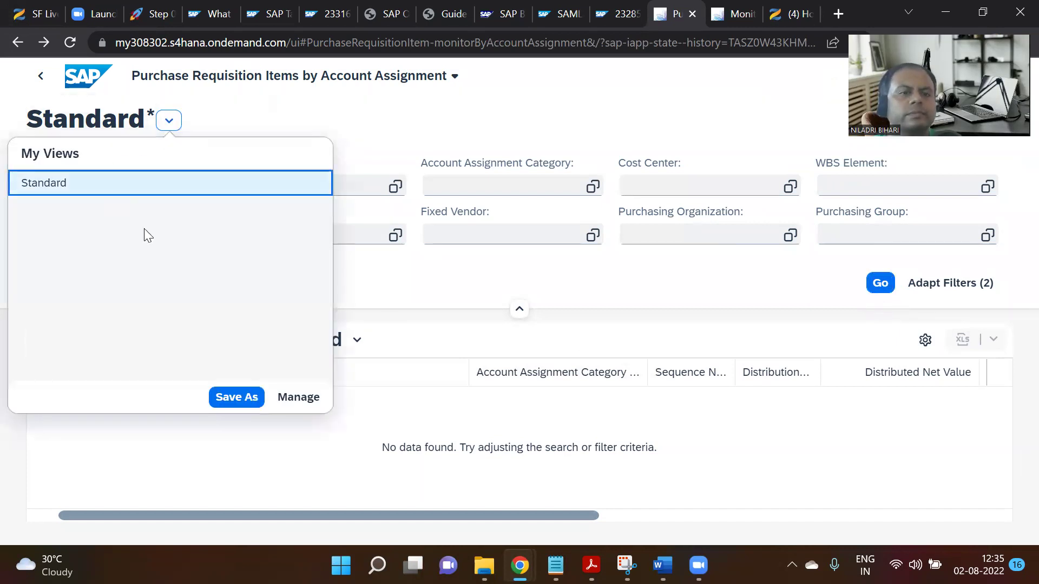
pyautogui.click(381, 411)
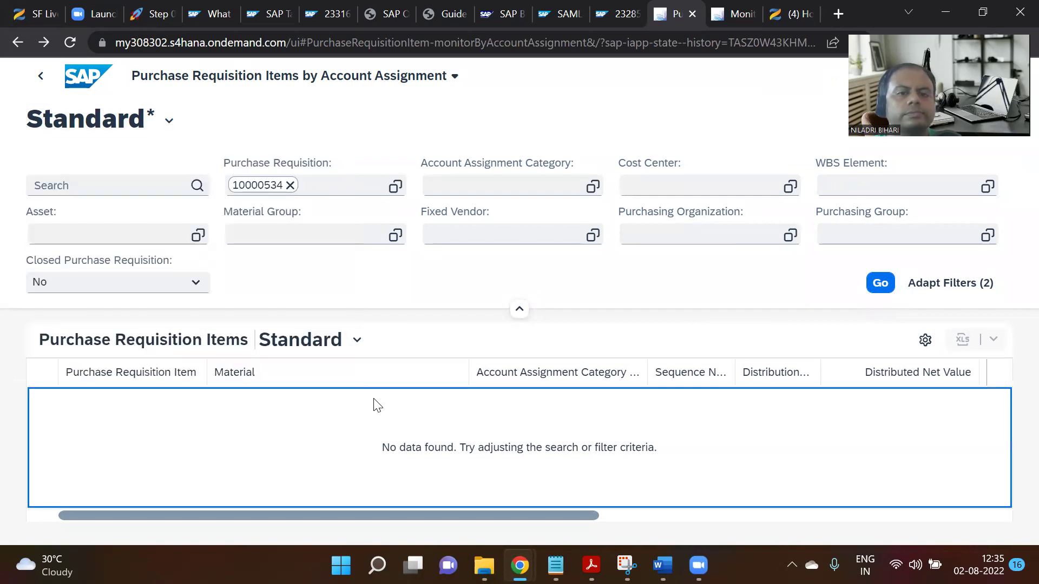
pyautogui.click(323, 344)
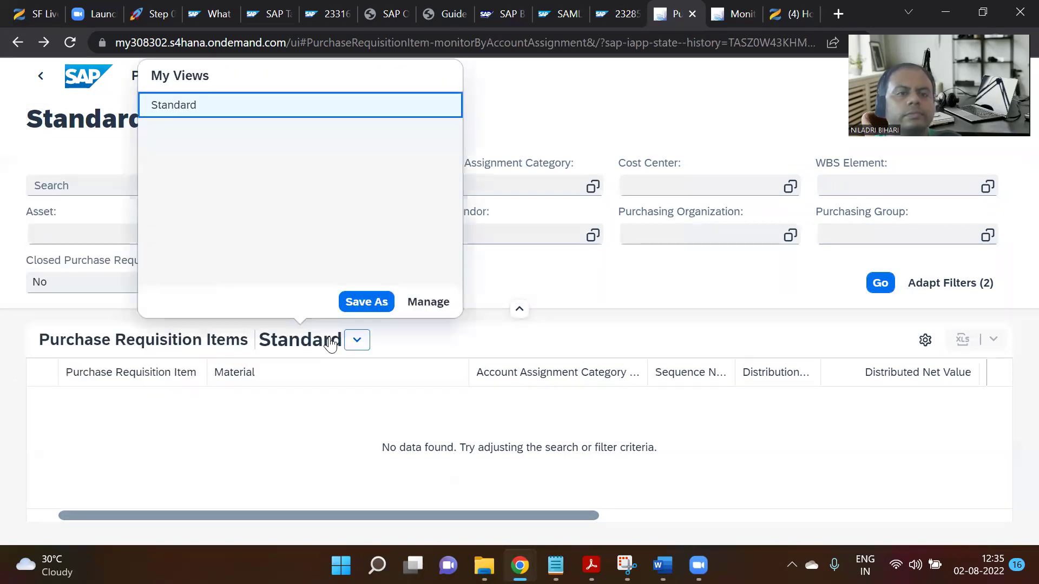
pyautogui.click(343, 413)
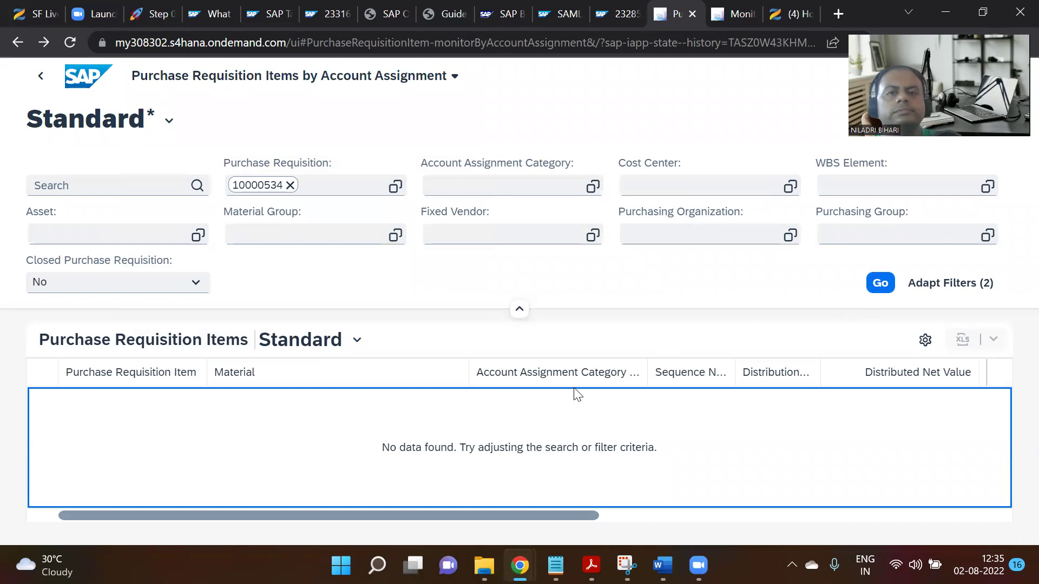
pyautogui.click(357, 187)
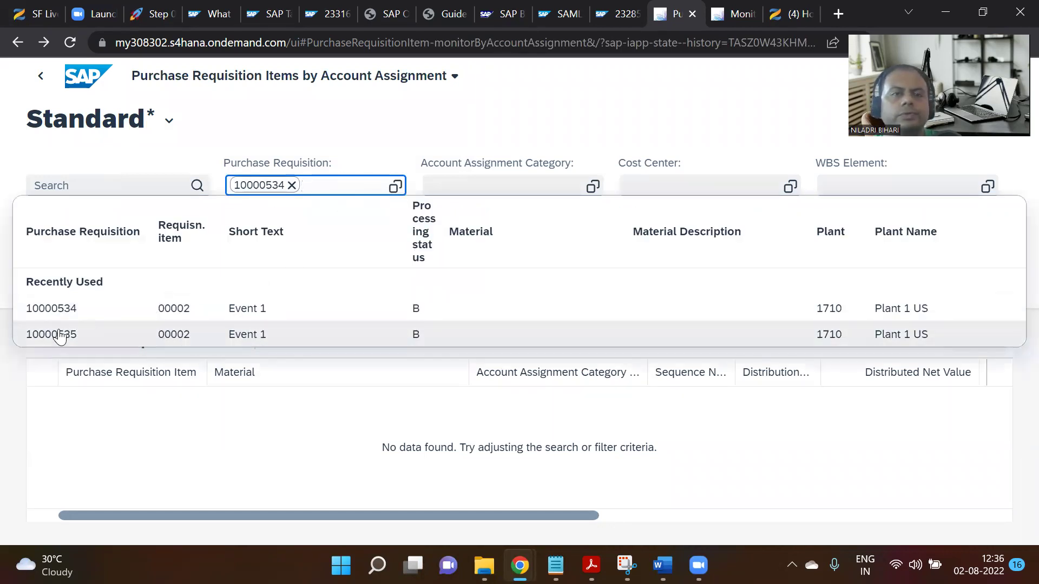
pyautogui.click(23, 123)
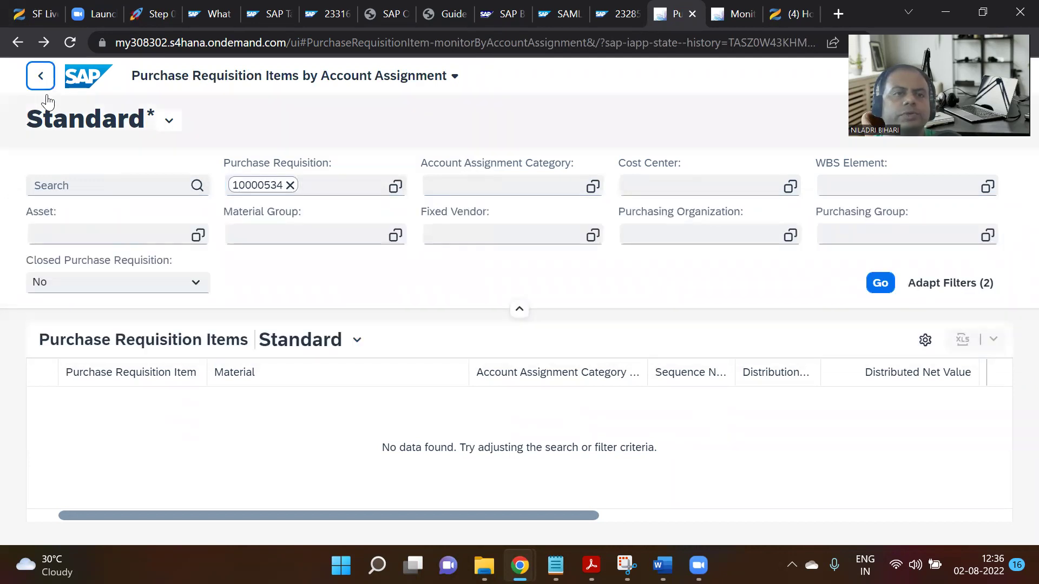
pyautogui.click(43, 79)
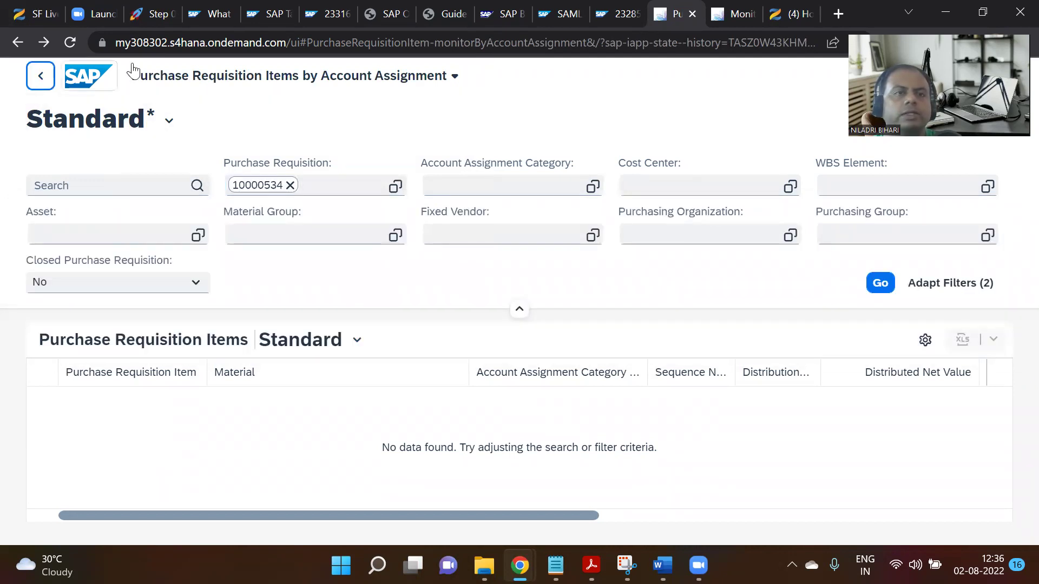
# Go from the Step 07 notes to the parent page's step list, Step 02 through Step 19.
pyautogui.click(153, 13)
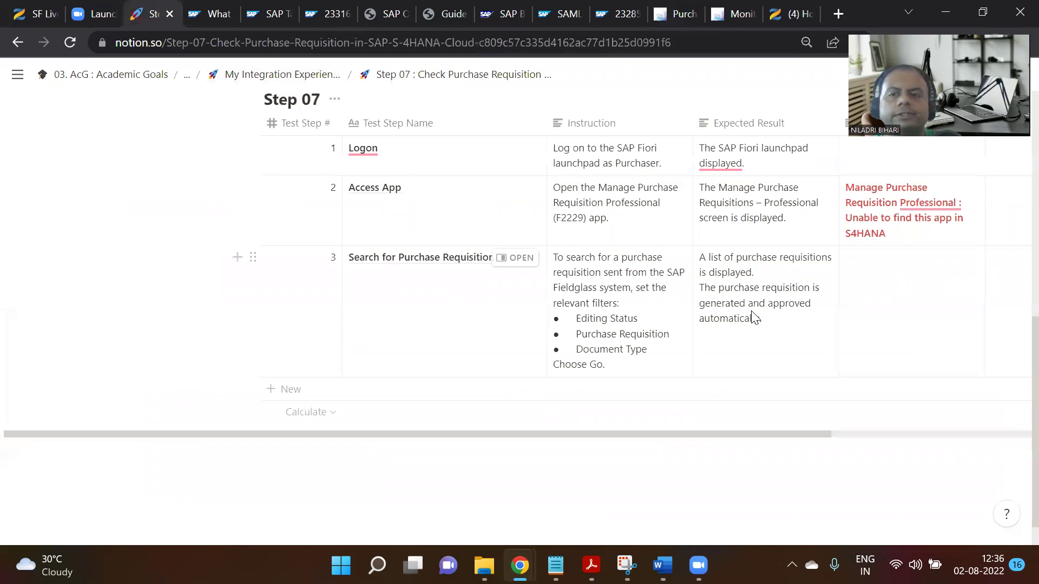
pyautogui.scroll(5, 735, 339)
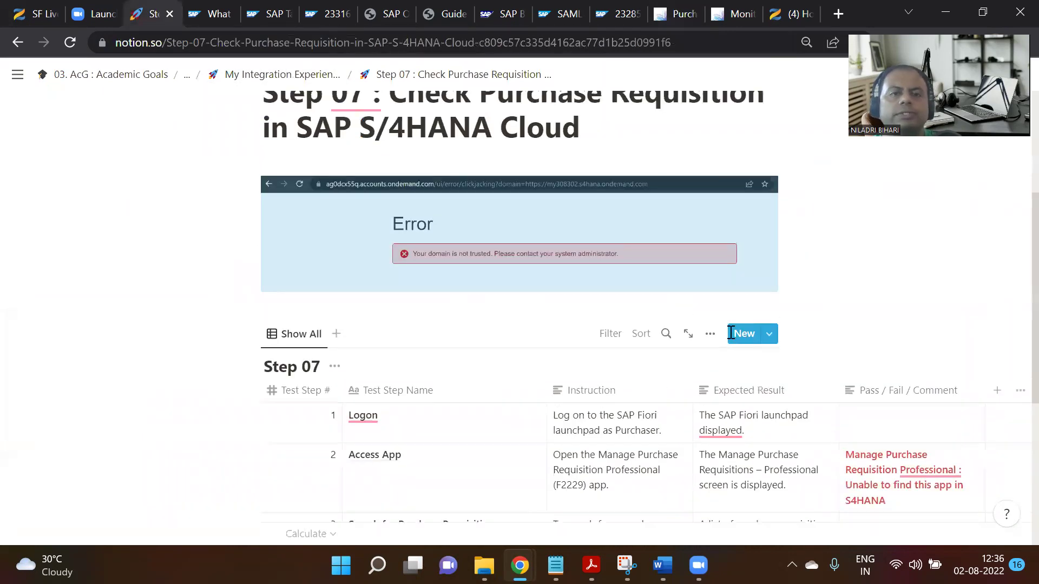
pyautogui.scroll(4, 731, 332)
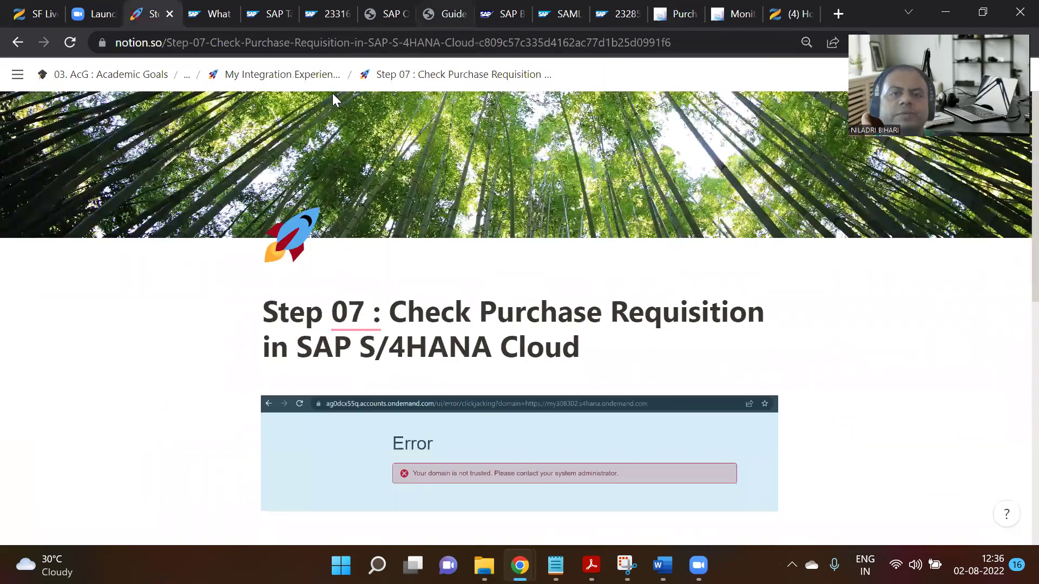
pyautogui.click(310, 84)
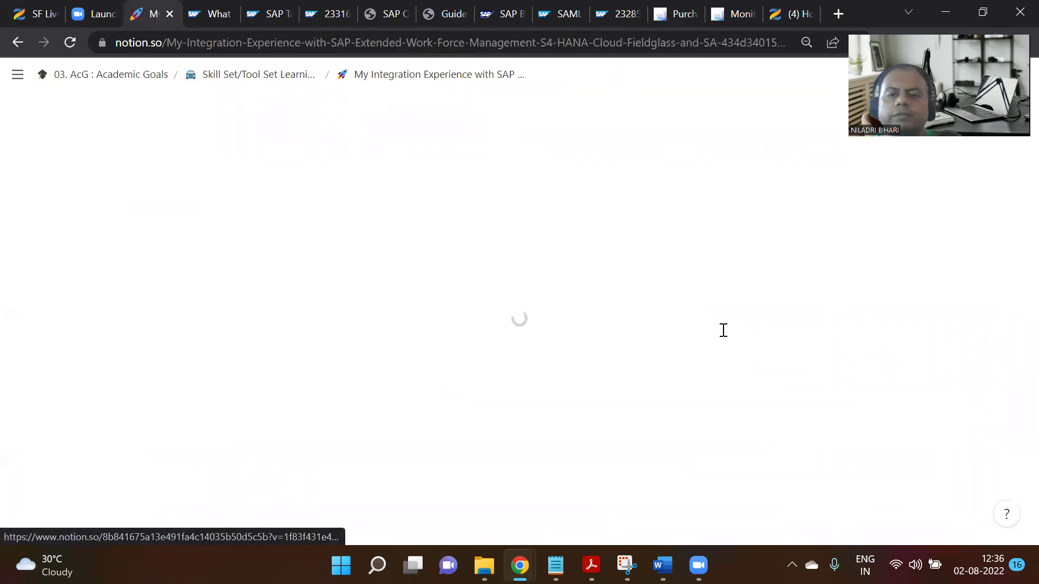
pyautogui.scroll(-15, 678, 268)
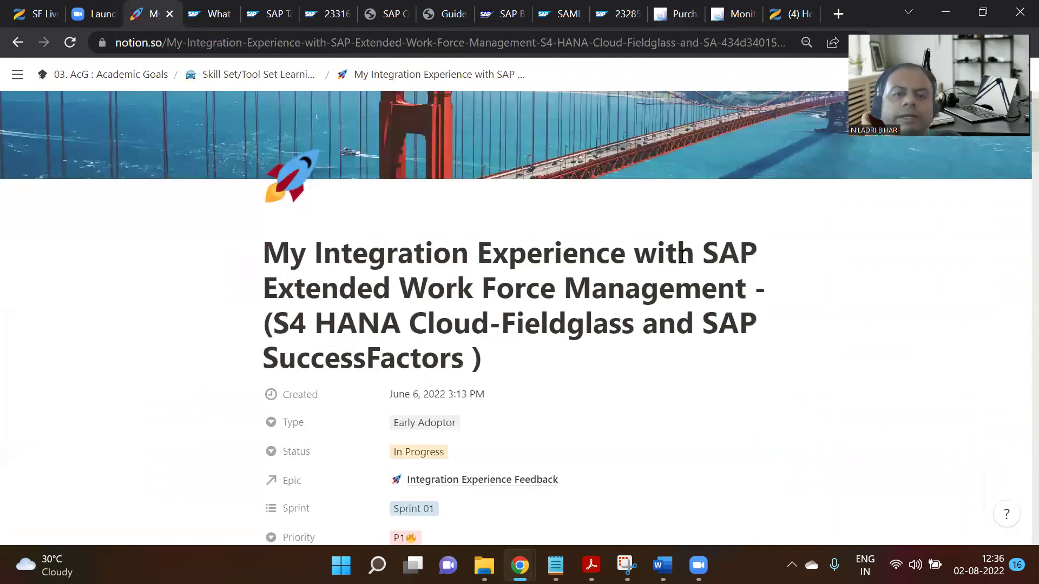
pyautogui.scroll(-5, 677, 268)
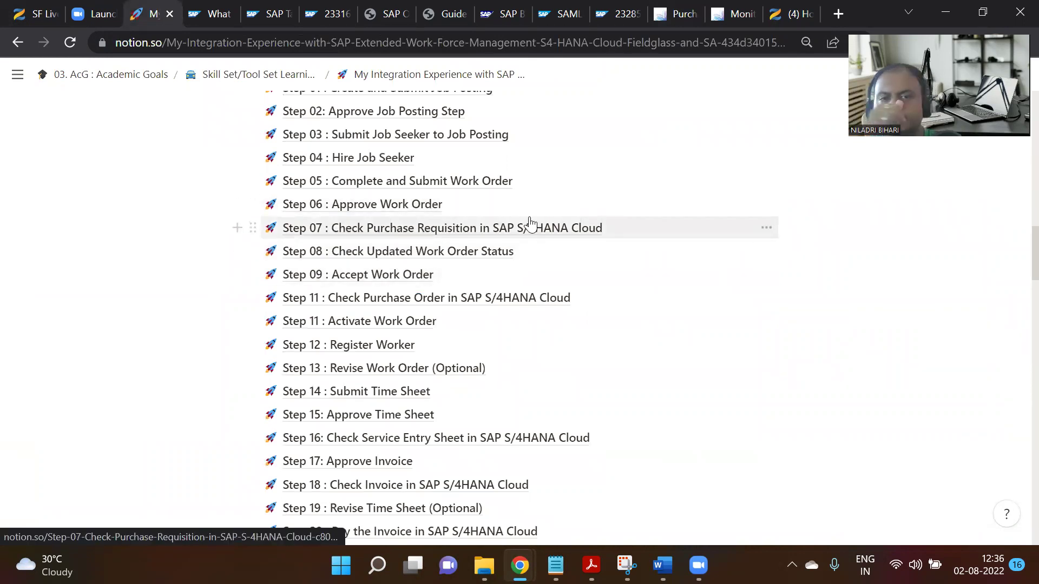
# Open Step 08 : Check Updated Work Order Status and view its Logon, Access Work Order, Verify Status steps.
pyautogui.click(482, 252)
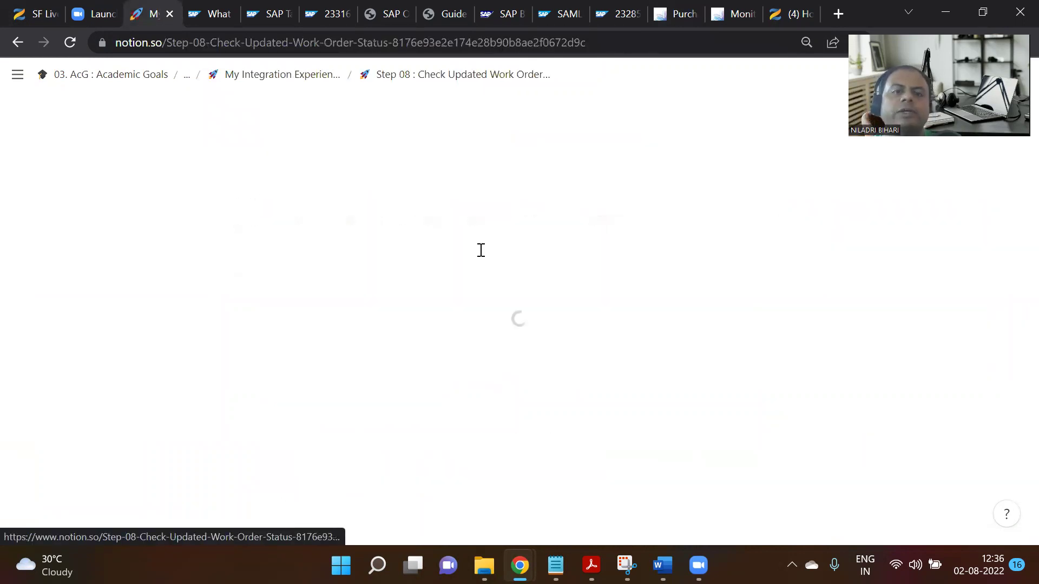
pyautogui.scroll(-5, 529, 358)
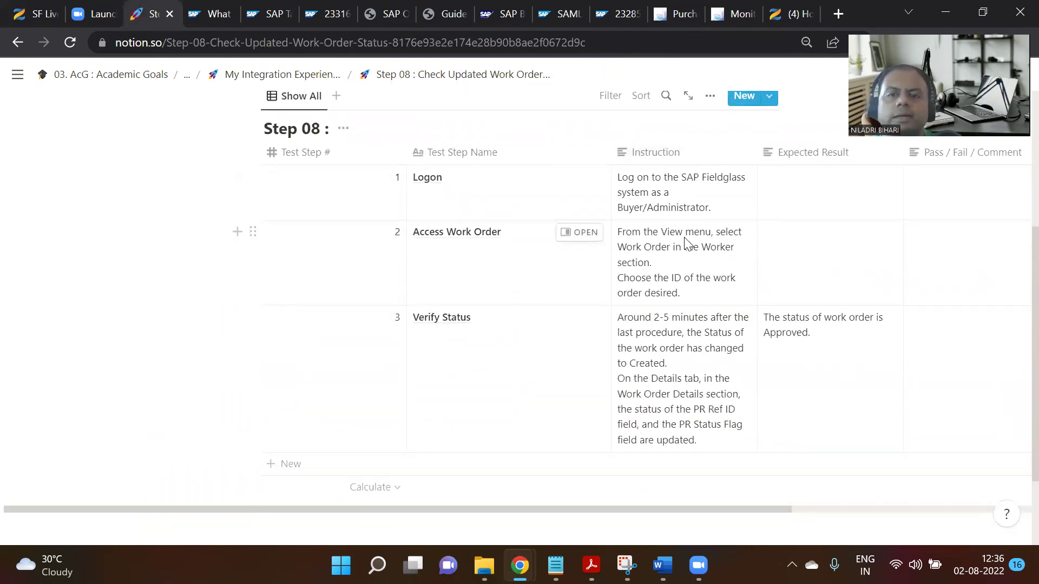
pyautogui.moveTo(519, 566)
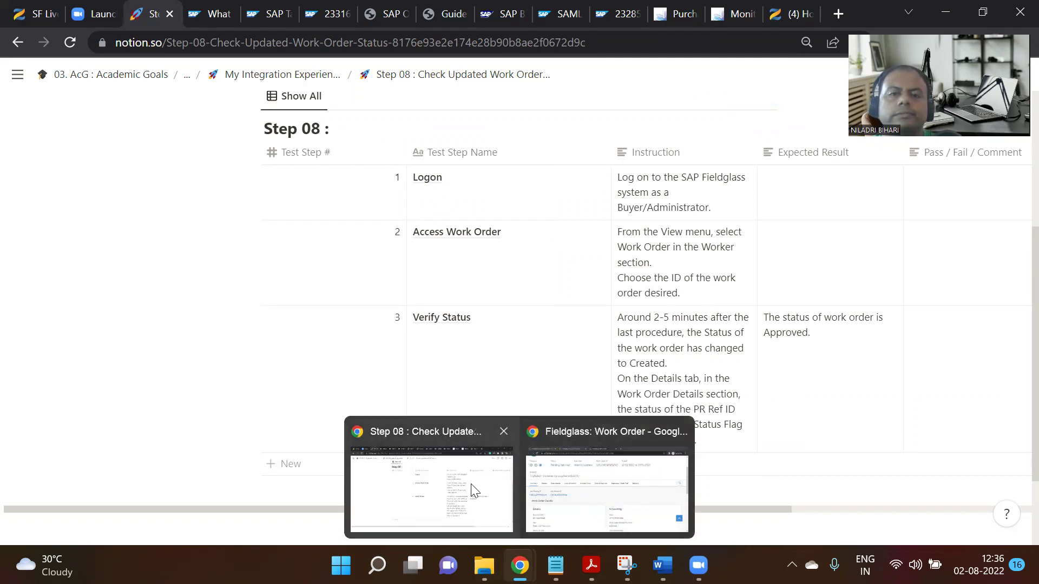
# Close the Fieldglass supplier details and work order pages and return to the home page.
pyautogui.click(573, 483)
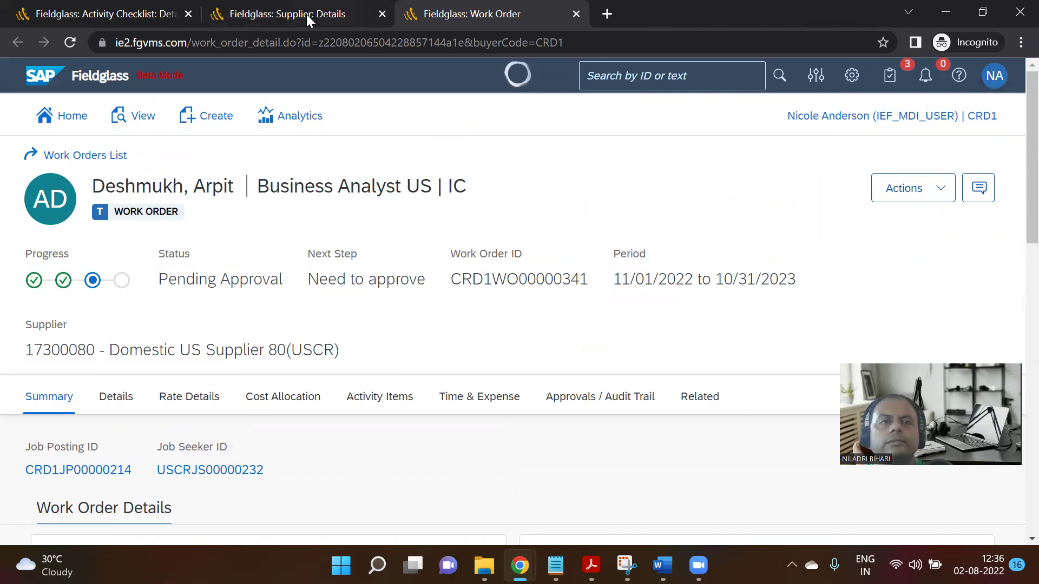
pyautogui.click(101, 7)
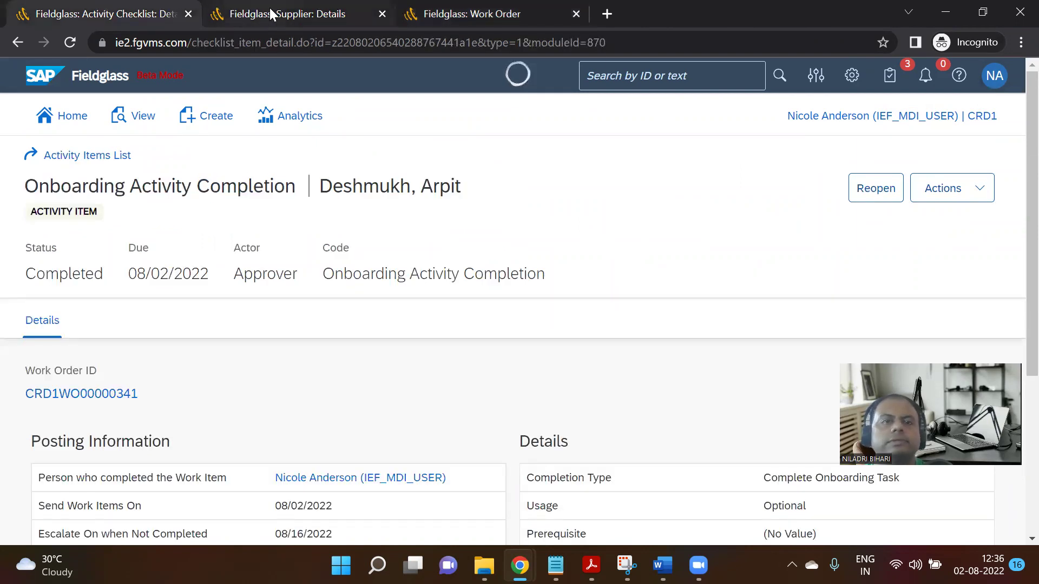
pyautogui.click(270, 14)
pyautogui.click(381, 14)
pyautogui.click(381, 13)
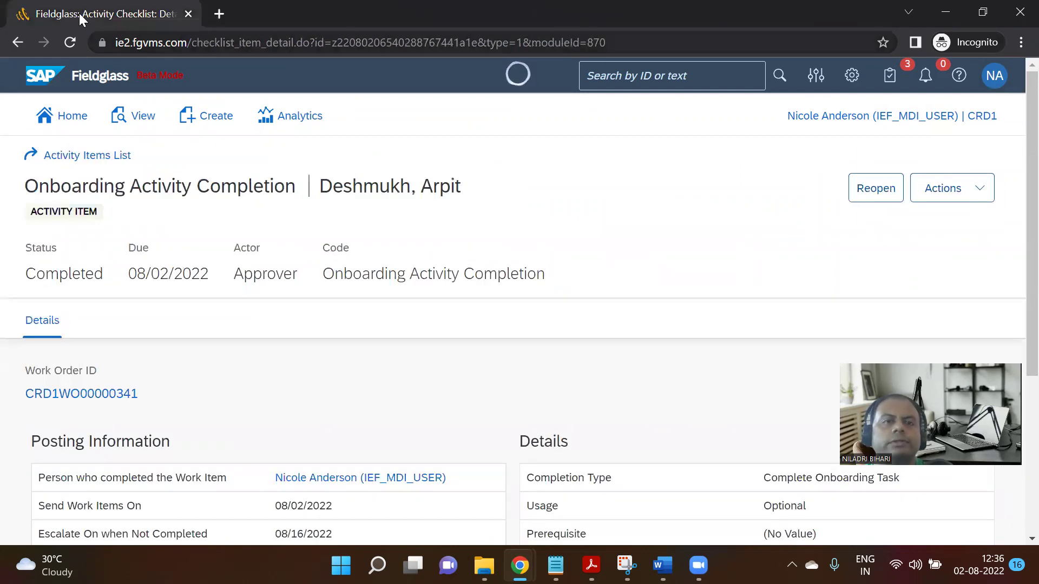
pyautogui.click(80, 124)
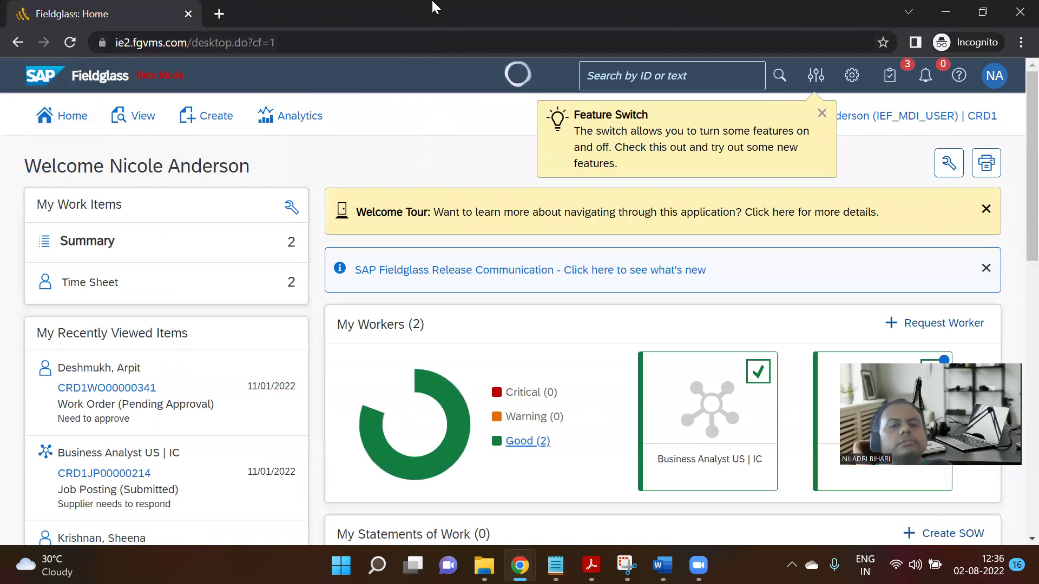
# Bring forward the Notion Step 08 script showing Verify Status expecting Approved.
pyautogui.scroll(-3, 537, 230)
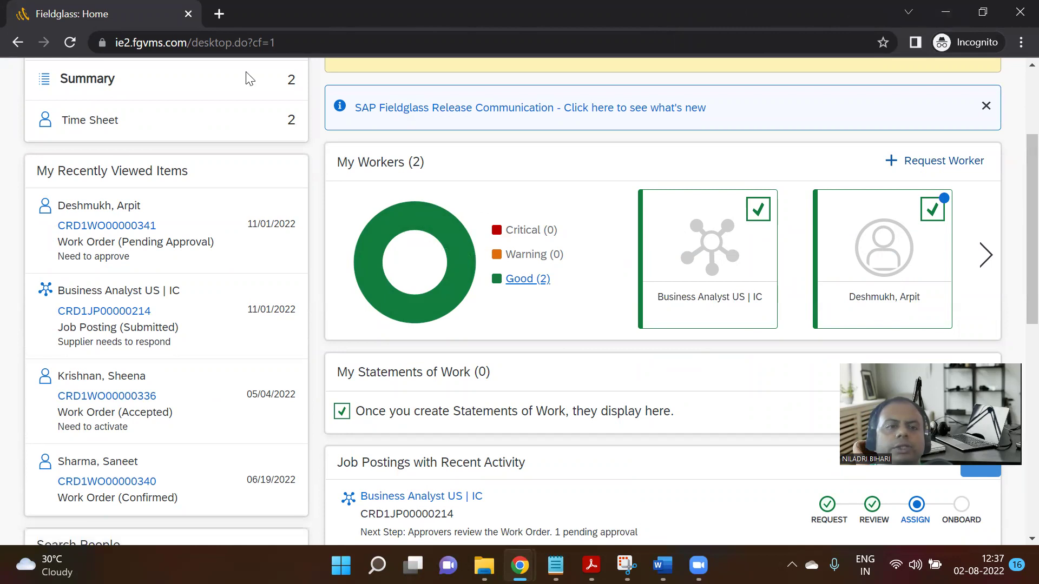
pyautogui.moveTo(519, 566)
pyautogui.click(468, 535)
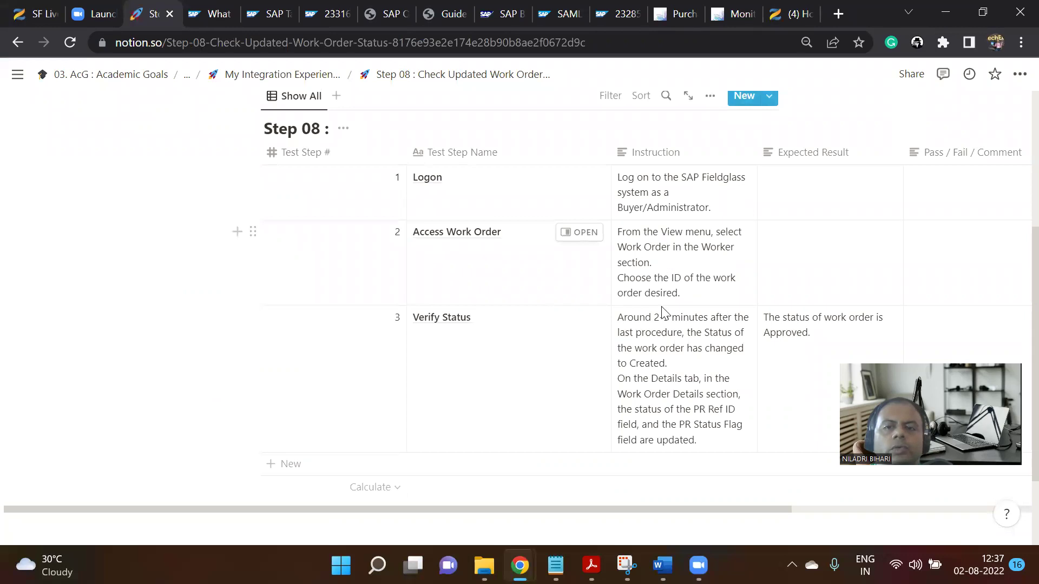
# Open the Fieldglass Work Orders list, check work order CRD1WO00000340, and return to the list.
pyautogui.moveTo(519, 566)
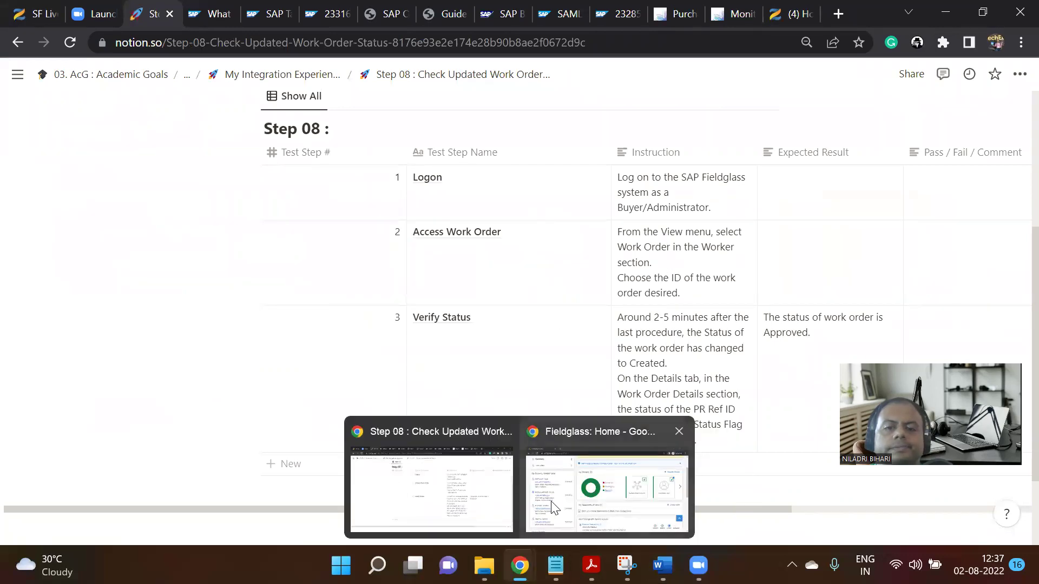
pyautogui.click(606, 493)
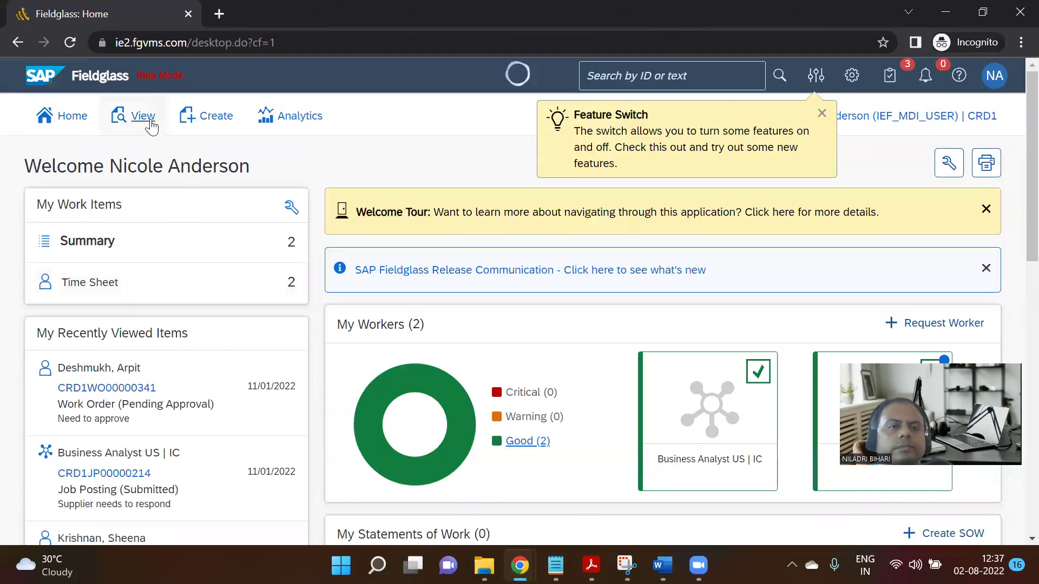
pyautogui.click(142, 116)
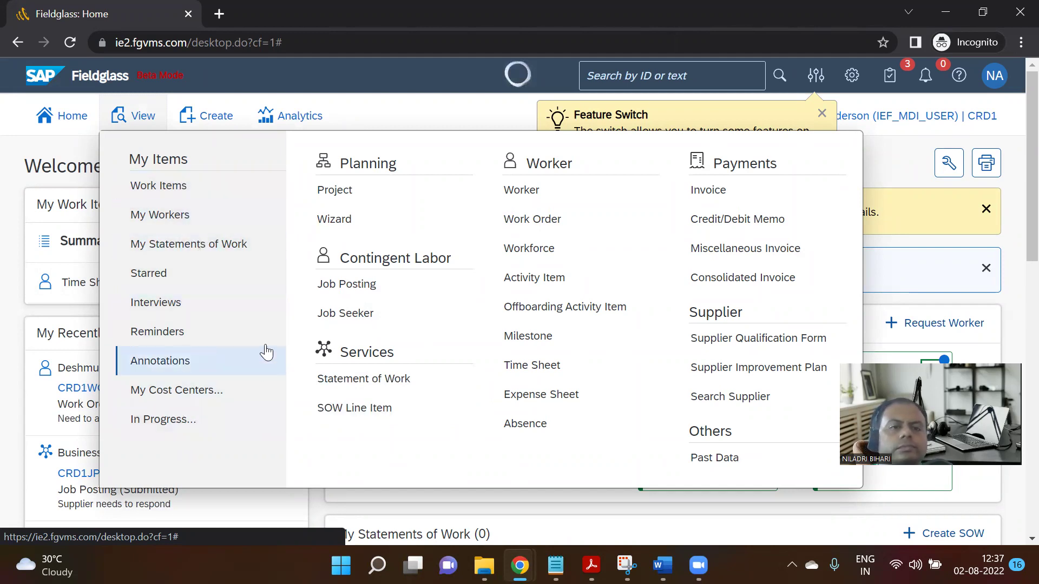
pyautogui.click(528, 218)
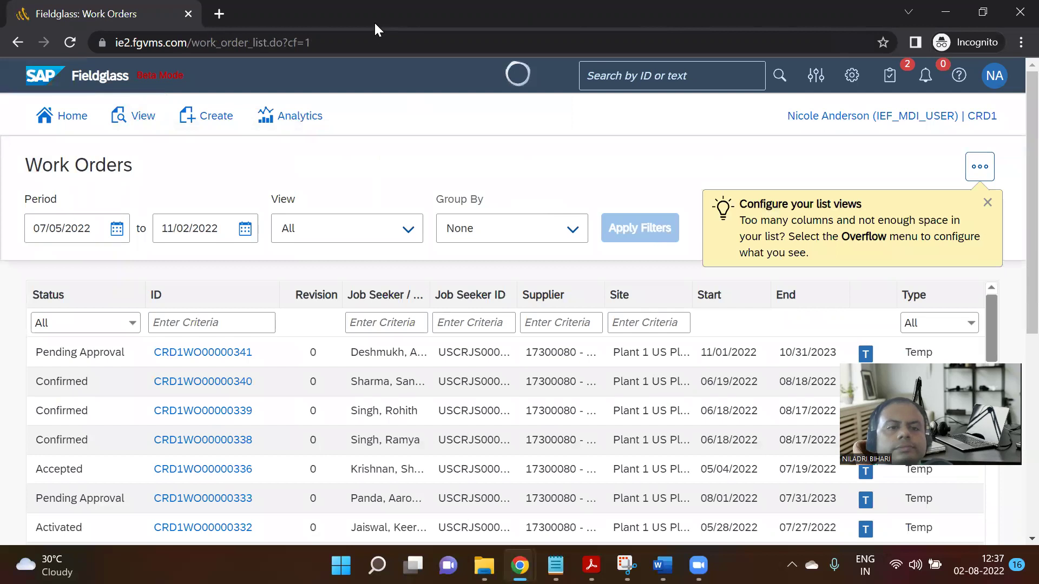
pyautogui.scroll(-1, 465, 300)
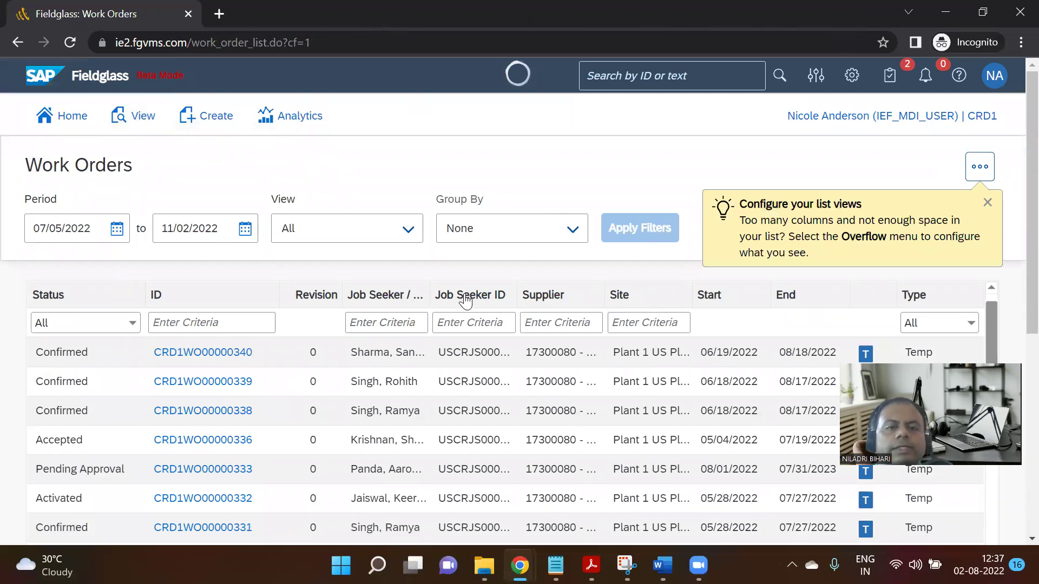
pyautogui.click(243, 363)
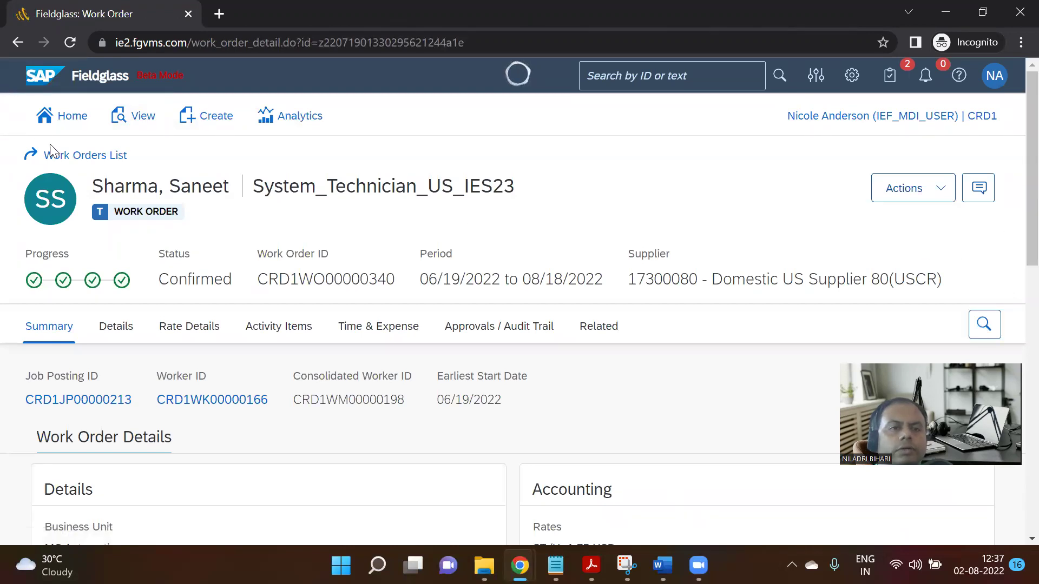
pyautogui.click(82, 156)
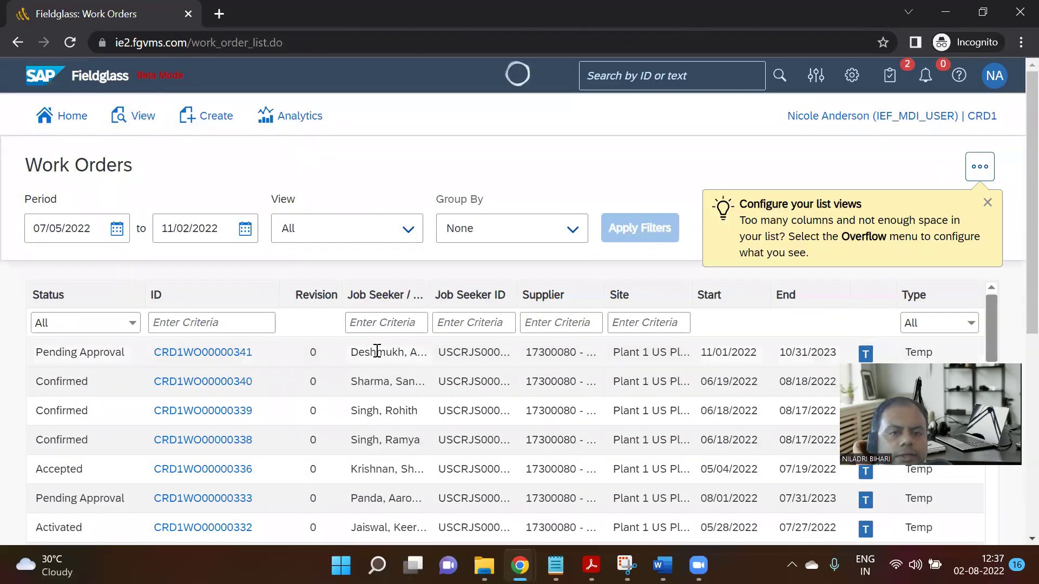
# Open work order CRD1WO00000341 and show its Activity Items, 6 items found.
pyautogui.click(237, 357)
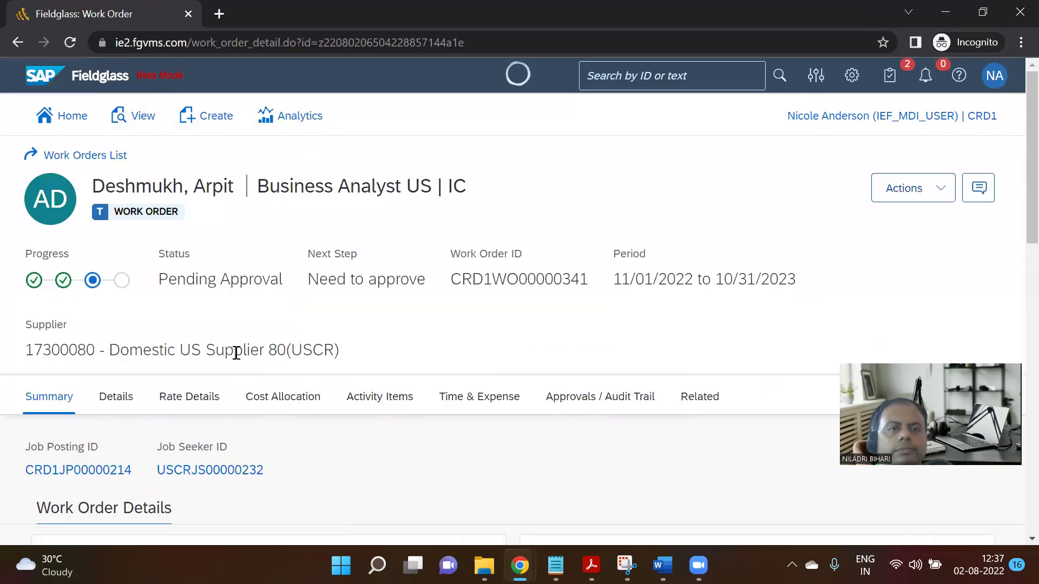
pyautogui.scroll(-2, 425, 327)
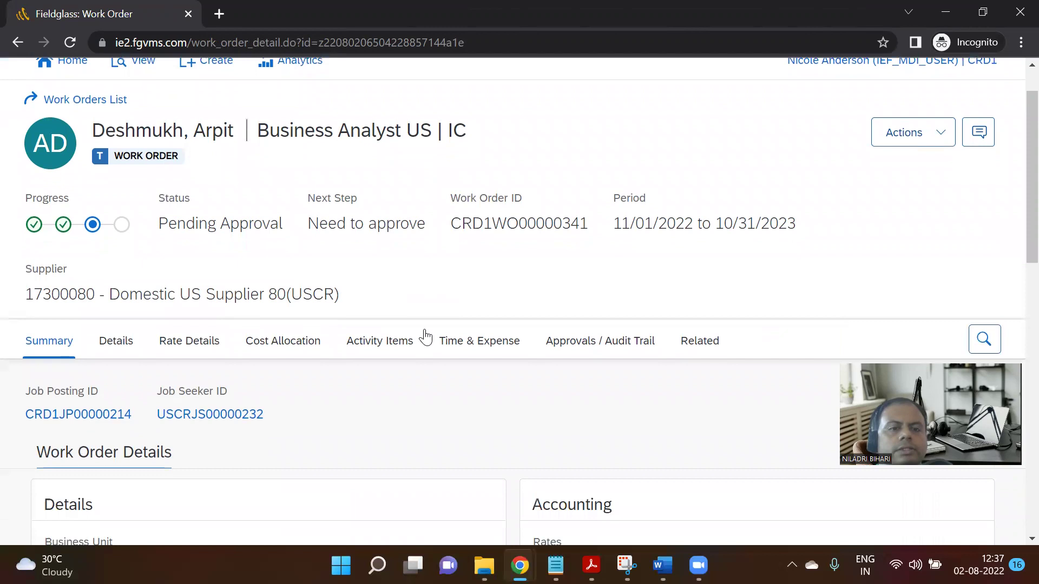
pyautogui.scroll(-2, 425, 336)
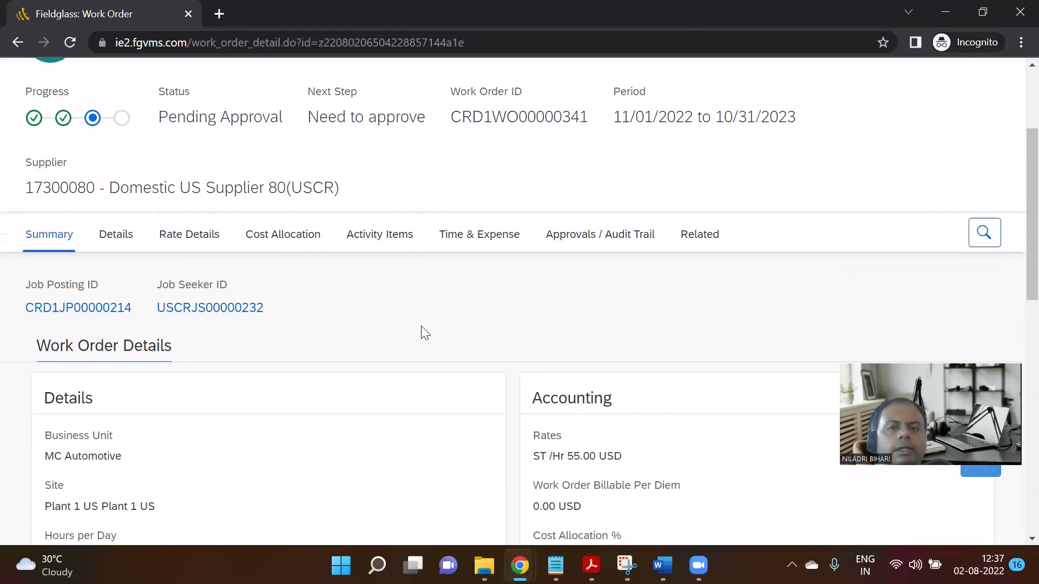
pyautogui.scroll(-4, 422, 328)
pyautogui.scroll(5, 425, 332)
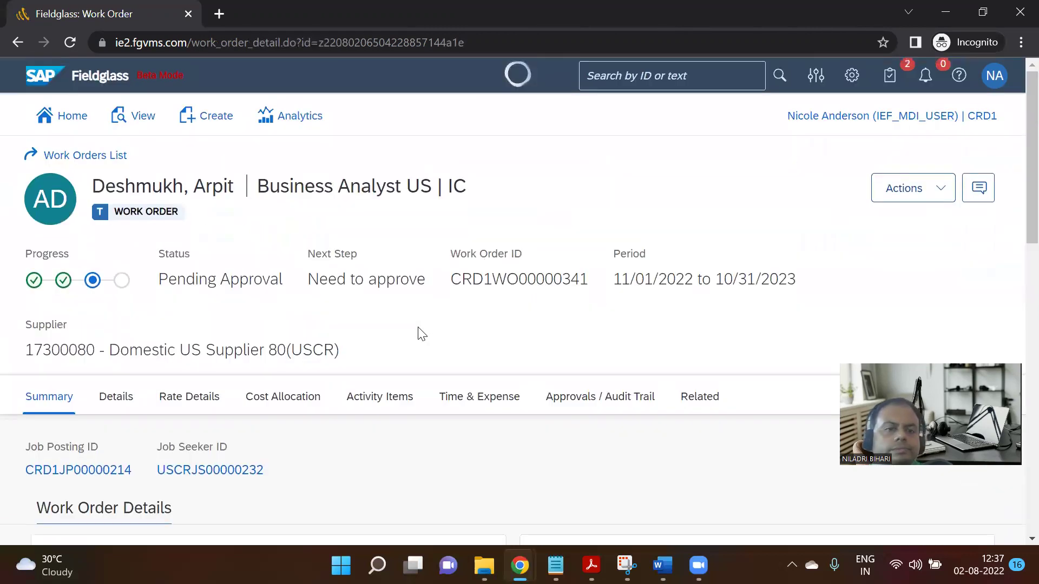
pyautogui.scroll(-3, 412, 345)
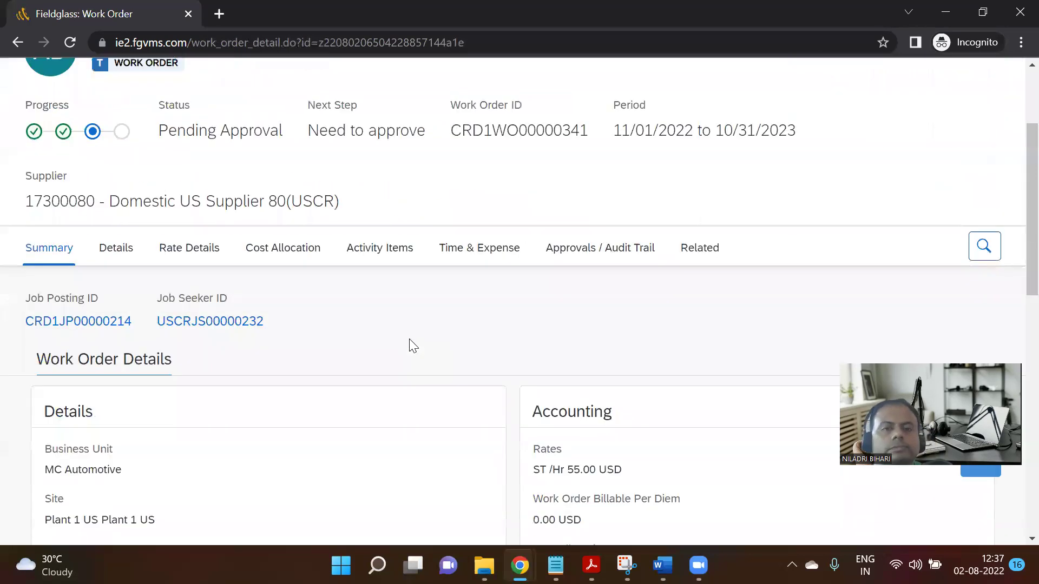
pyautogui.click(396, 246)
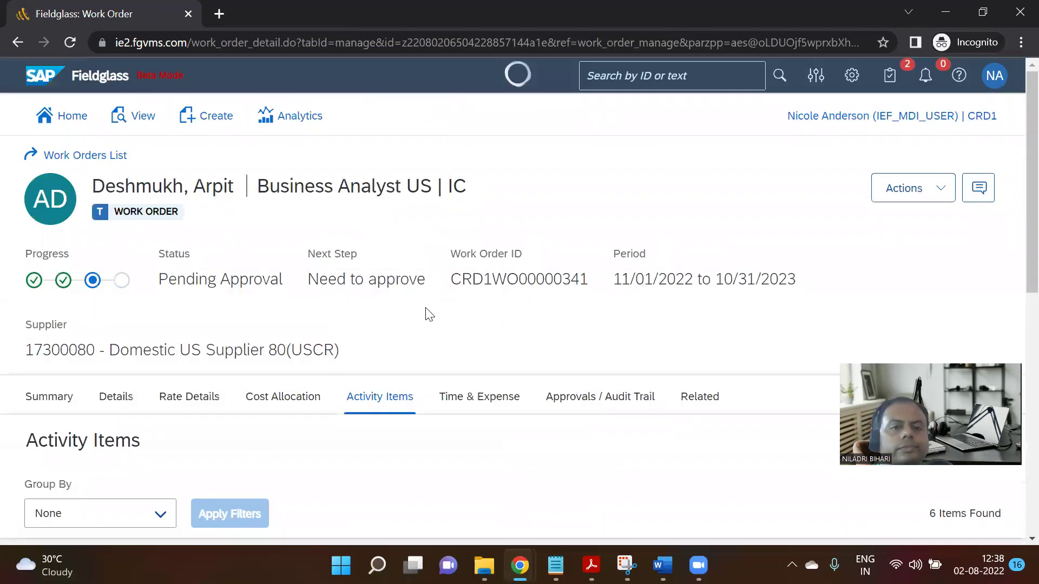
pyautogui.scroll(-2, 428, 316)
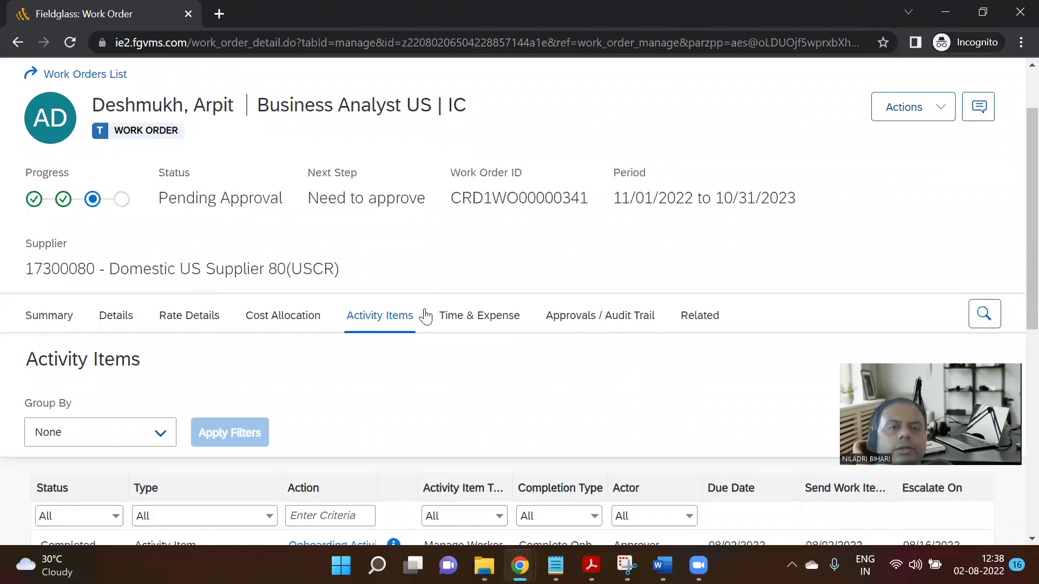
pyautogui.scroll(2, 426, 315)
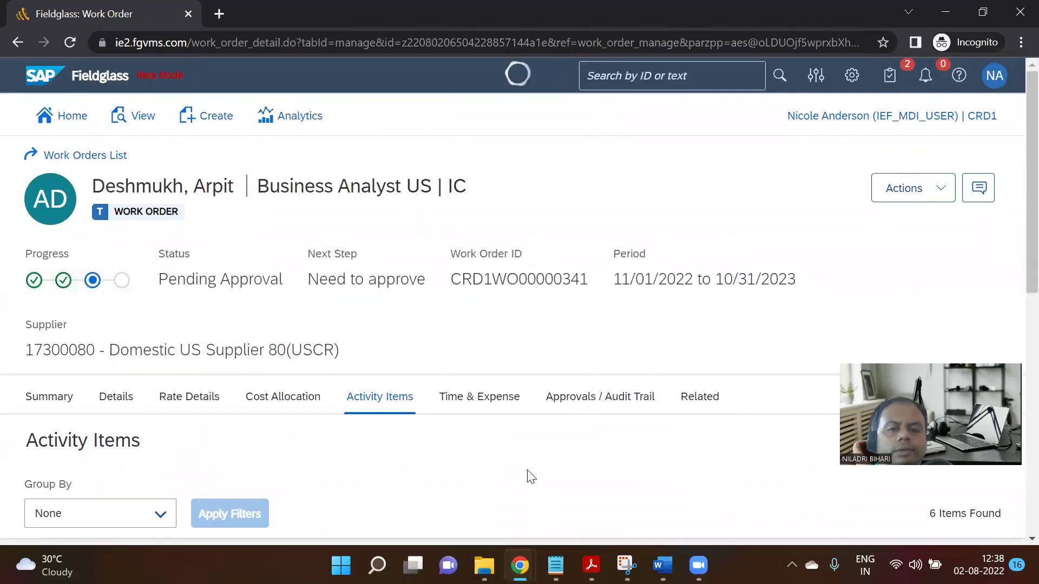
# Review Notion's Step 08 Verify Status row: status Created plus updated PR Ref ID and PR Status Flag.
pyautogui.moveTo(520, 565)
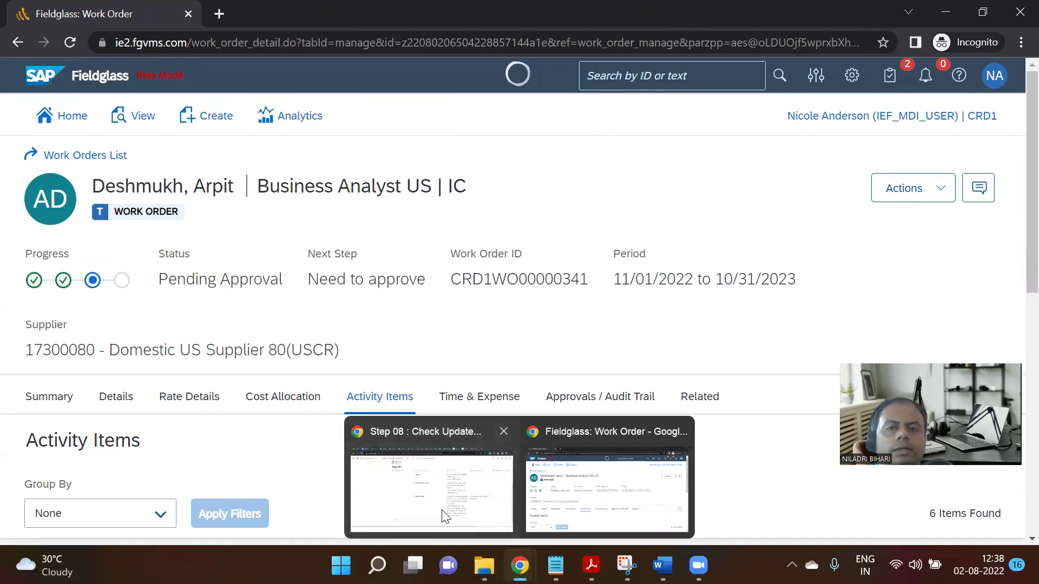
pyautogui.click(446, 517)
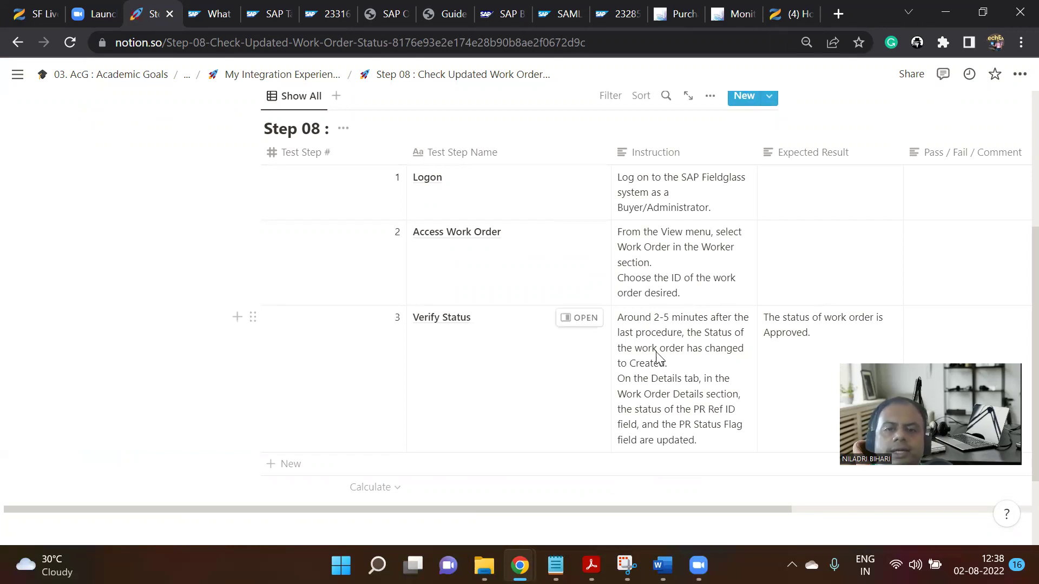
pyautogui.scroll(-3, 714, 359)
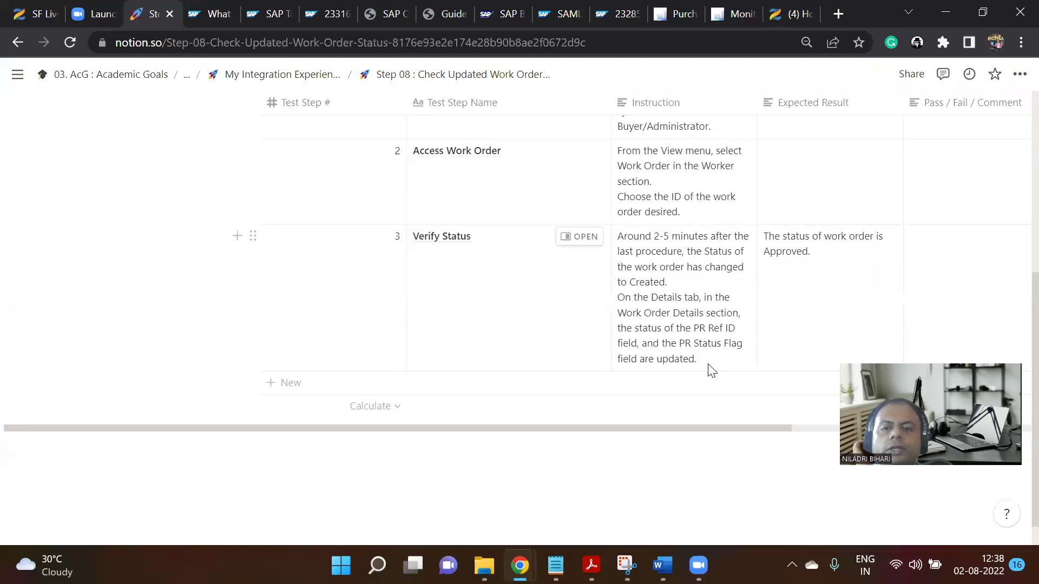
pyautogui.moveTo(538, 547)
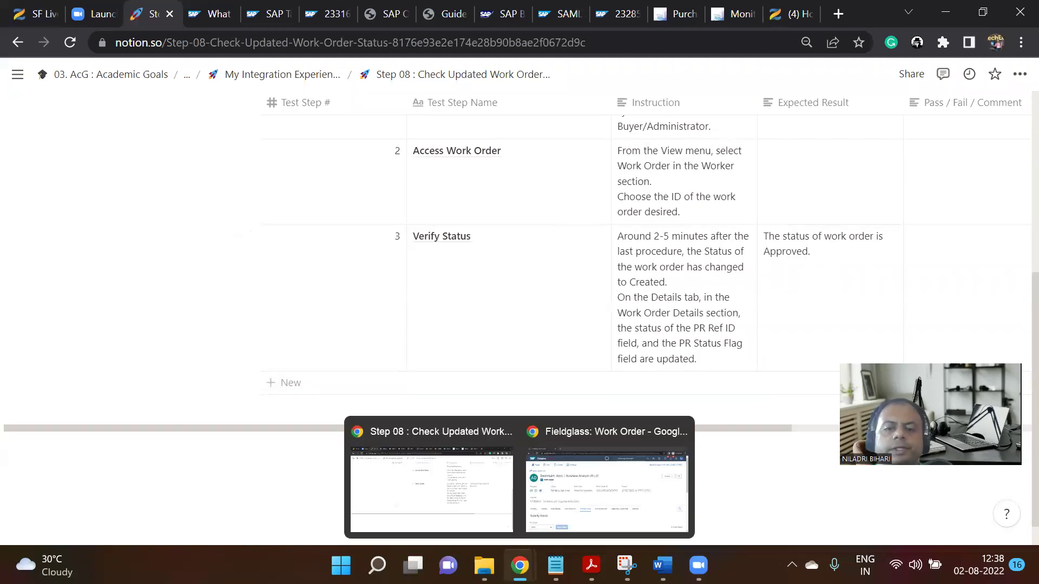
# Check work order CRD1WO00000341's approvals, then its Details, still Pending Approval.
pyautogui.click(581, 493)
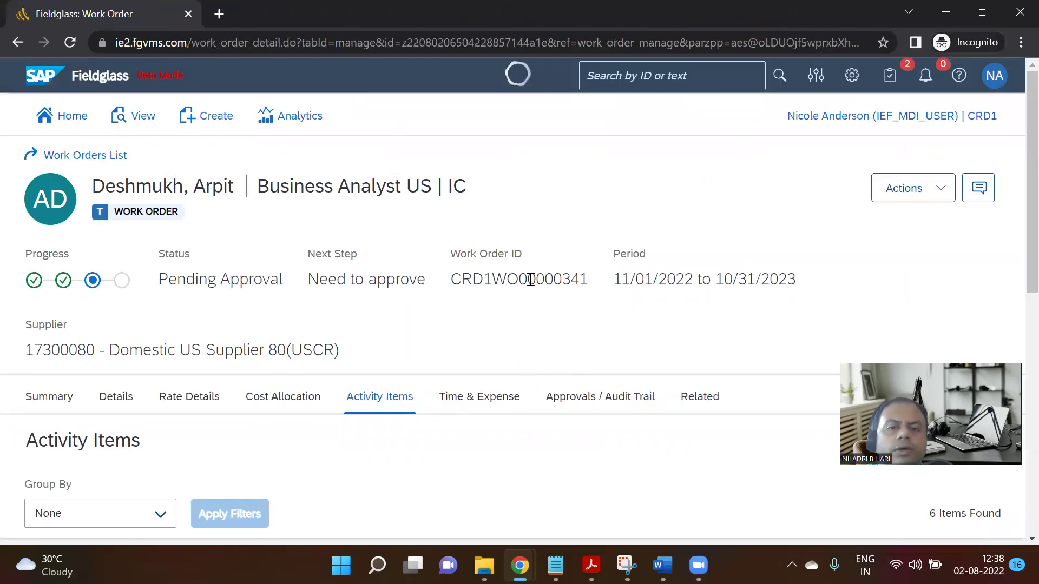
pyautogui.scroll(-1, 647, 328)
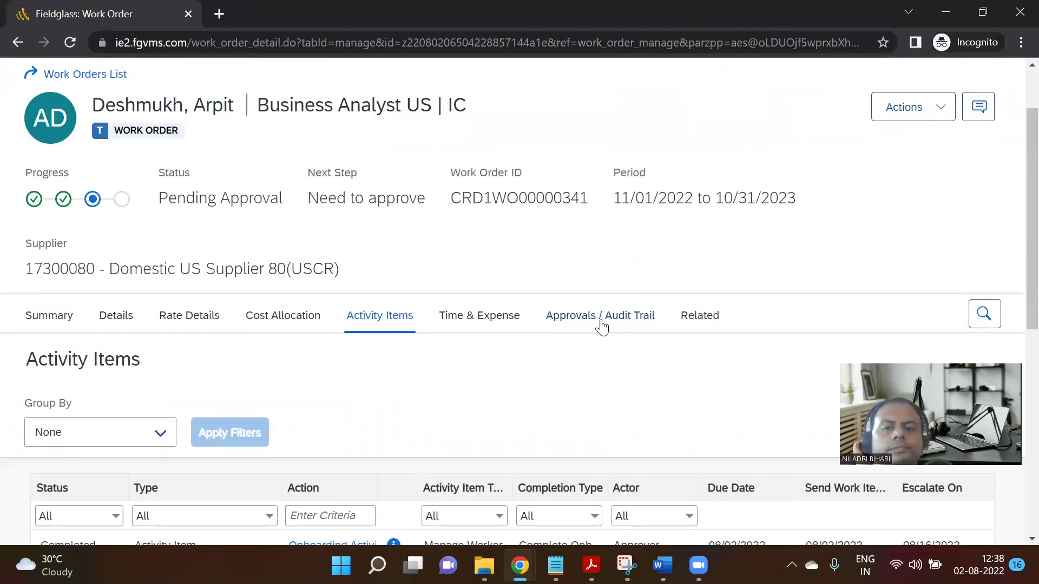
pyautogui.click(623, 319)
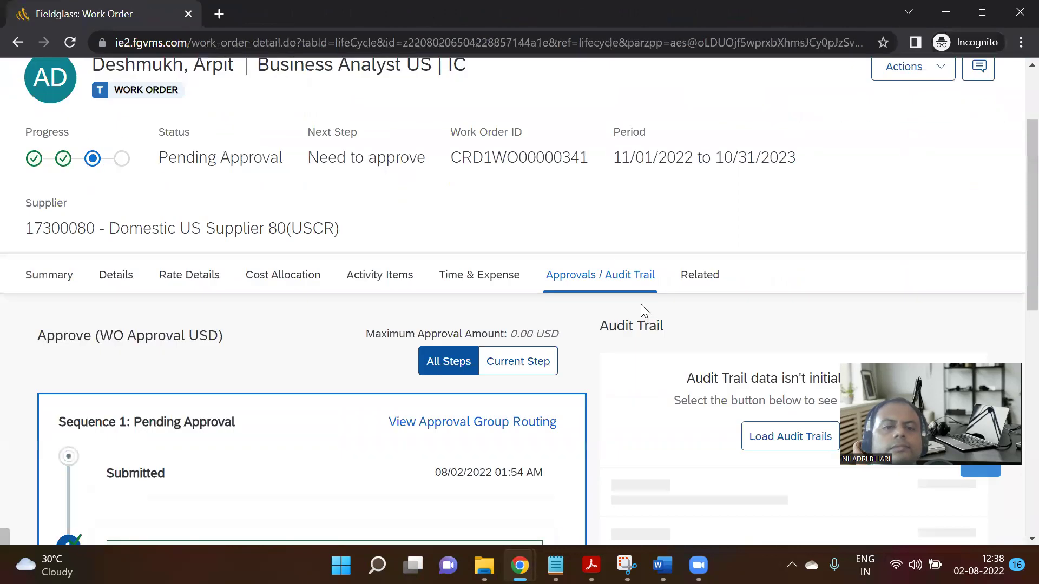
pyautogui.scroll(-7, 638, 310)
pyautogui.scroll(3, 638, 309)
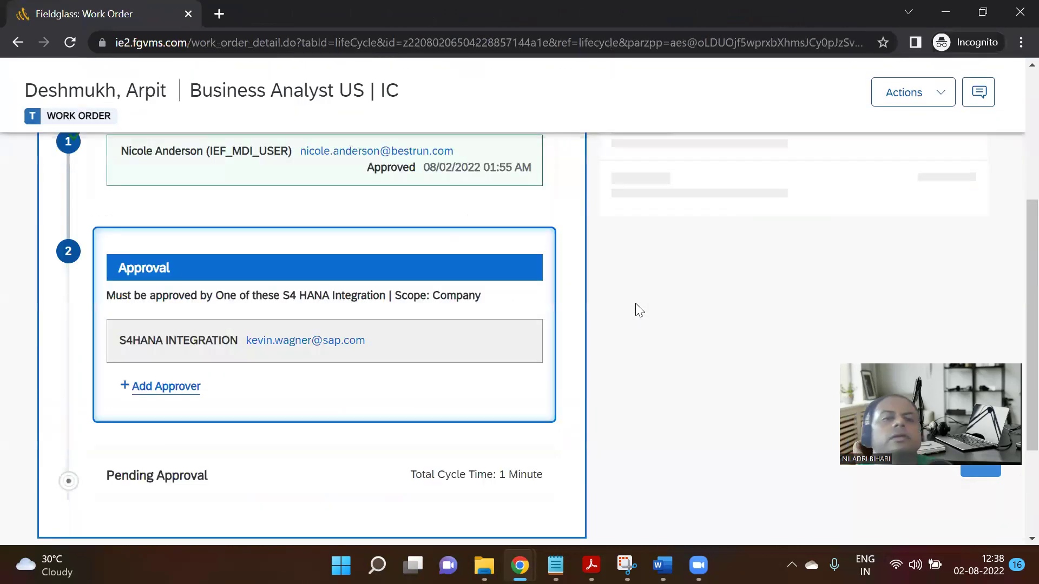
pyautogui.scroll(8, 610, 302)
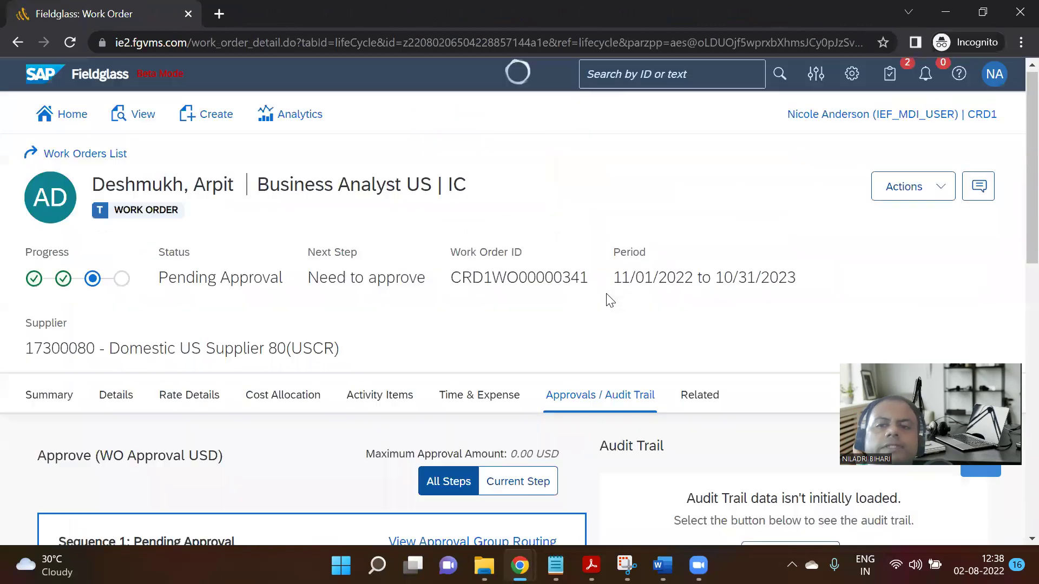
pyautogui.scroll(-3, 610, 301)
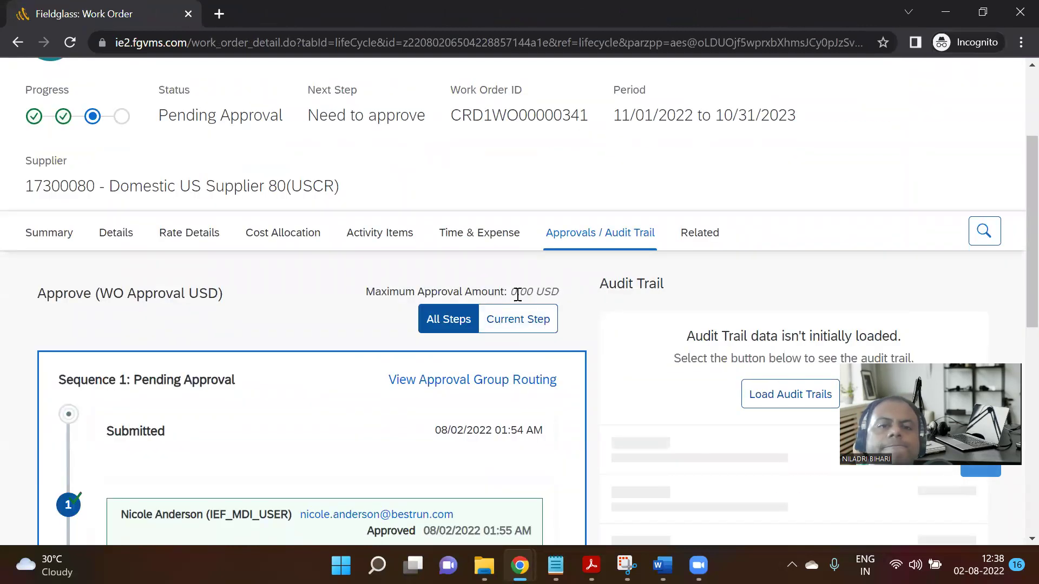
pyautogui.click(116, 233)
pyautogui.scroll(-5, 335, 377)
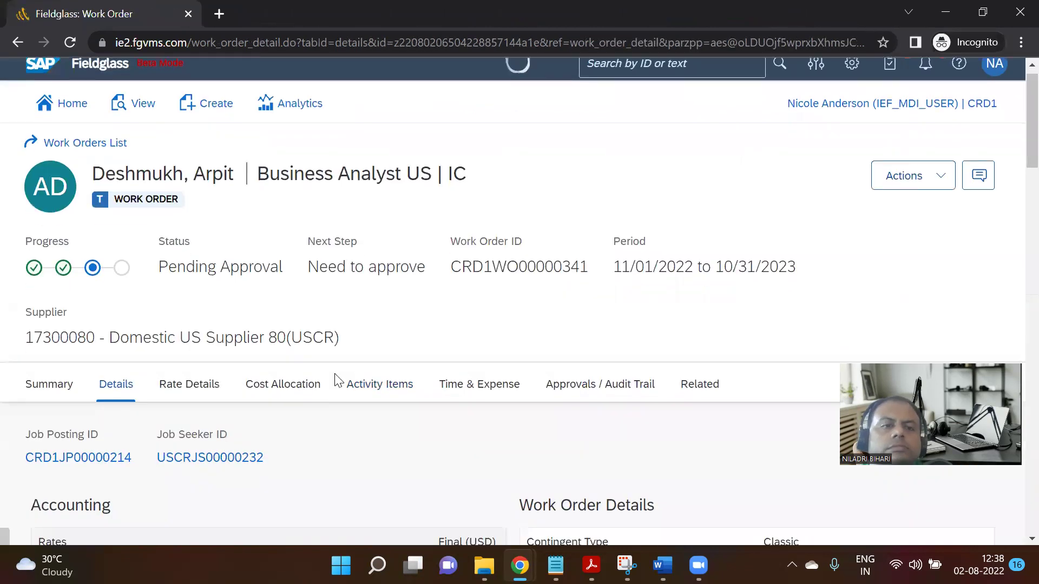
pyautogui.scroll(4, 334, 374)
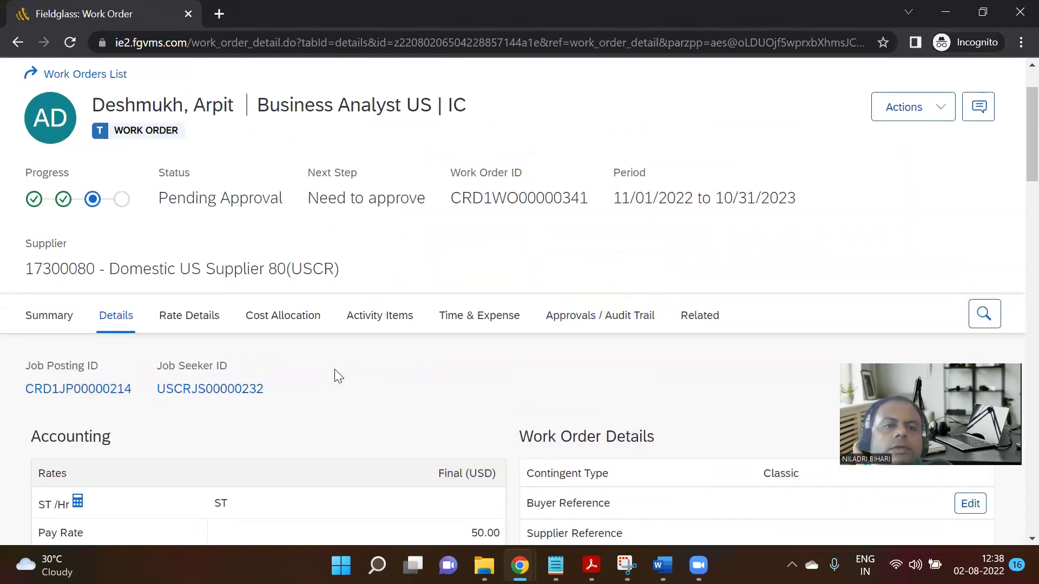
pyautogui.scroll(2, 603, 429)
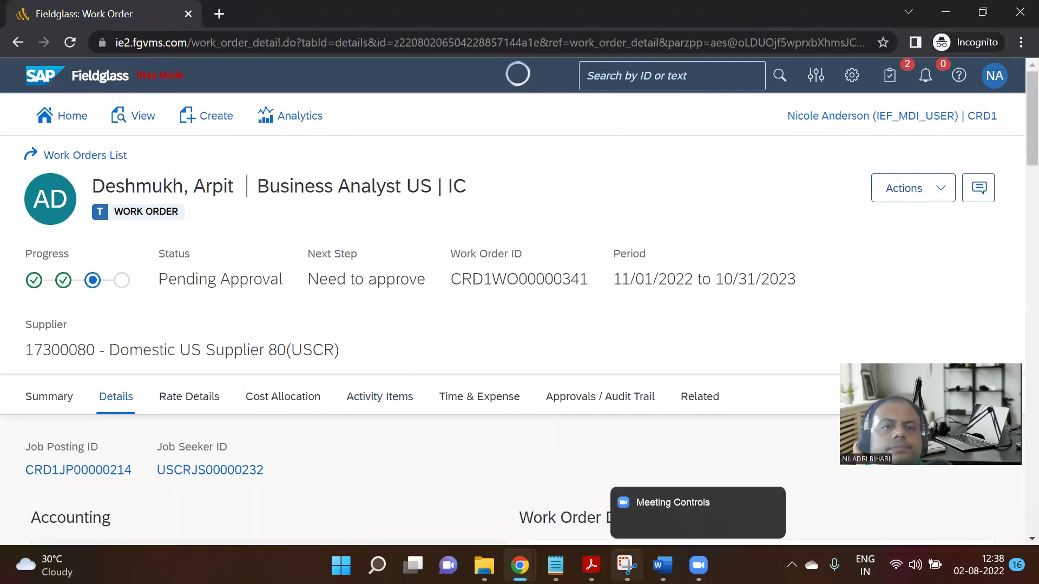
# Capture the work order page with a new Snipping Tool rectangle snip.
pyautogui.click(627, 565)
pyautogui.click(45, 44)
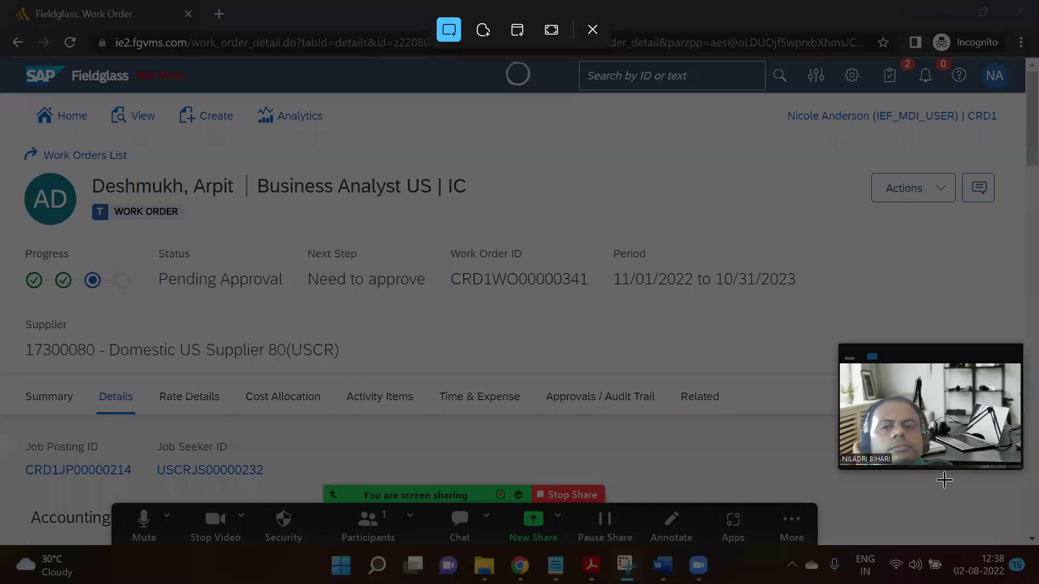
pyautogui.moveTo(944, 480); pyautogui.dragTo(812, 447)
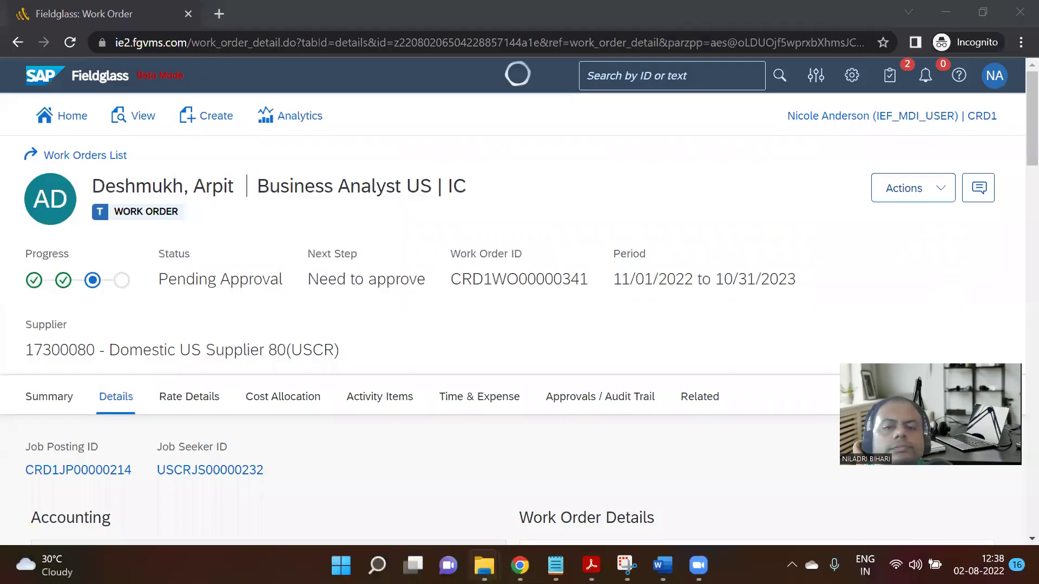
# Paste the CRD1WO00000341 Pending Approval screenshot on a new line under the Step 08 title.
pyautogui.moveTo(520, 566)
pyautogui.click(448, 480)
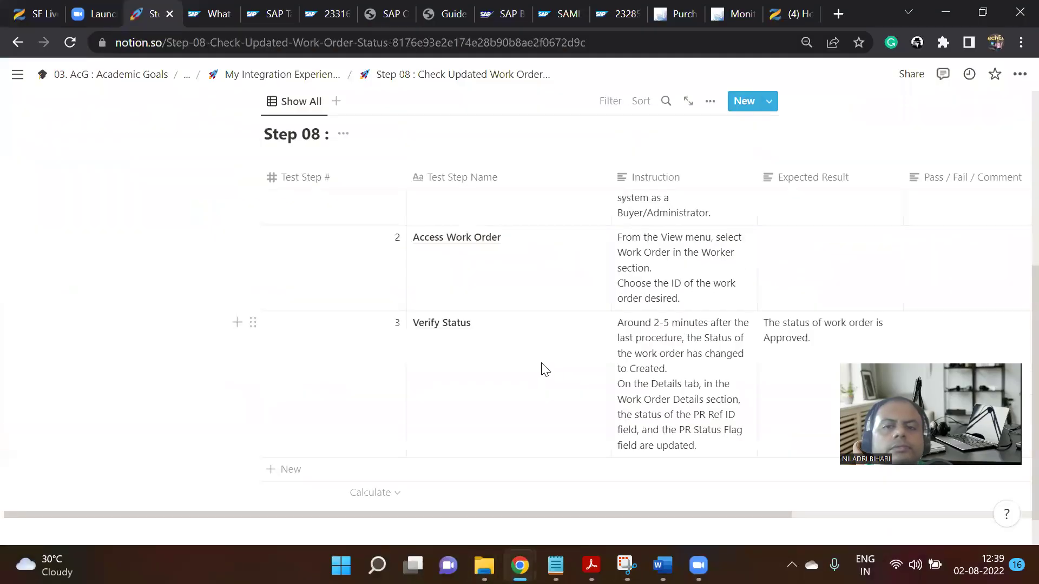
pyautogui.scroll(5, 544, 370)
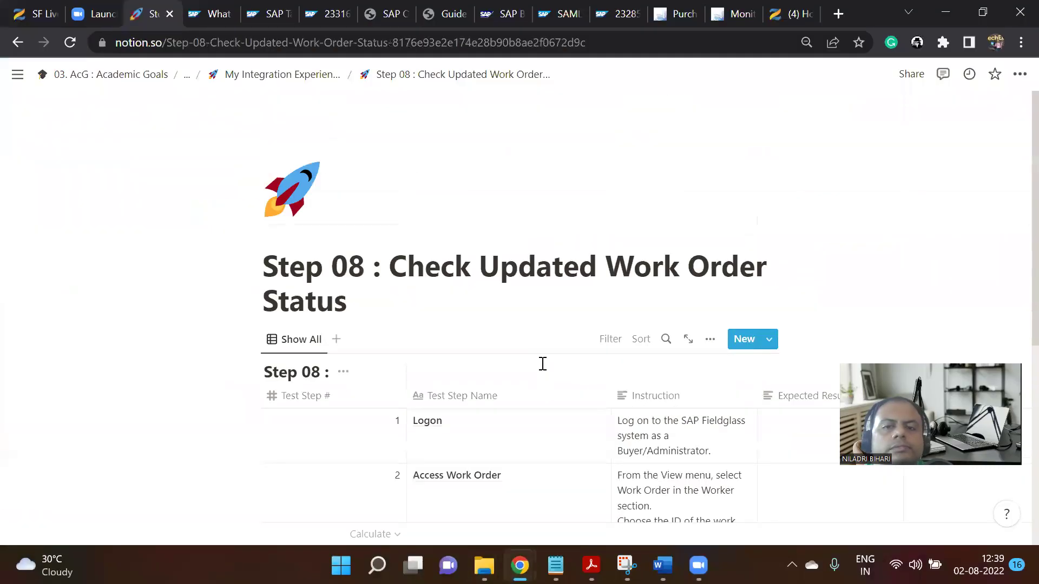
pyautogui.click(397, 313)
pyautogui.press('Return')
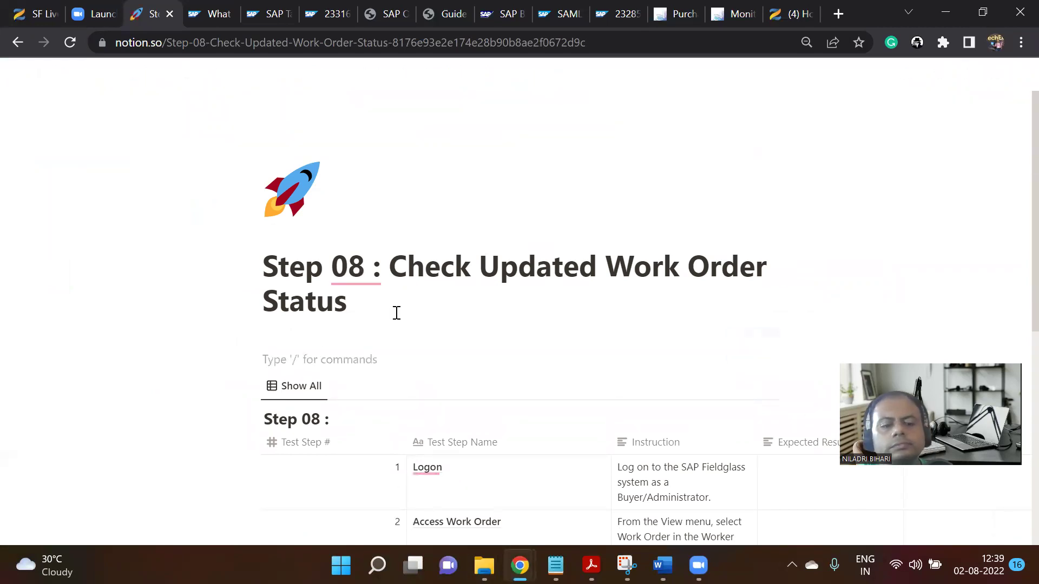
pyautogui.hotkey('ctrl', 'v')
pyautogui.scroll(-2, 433, 317)
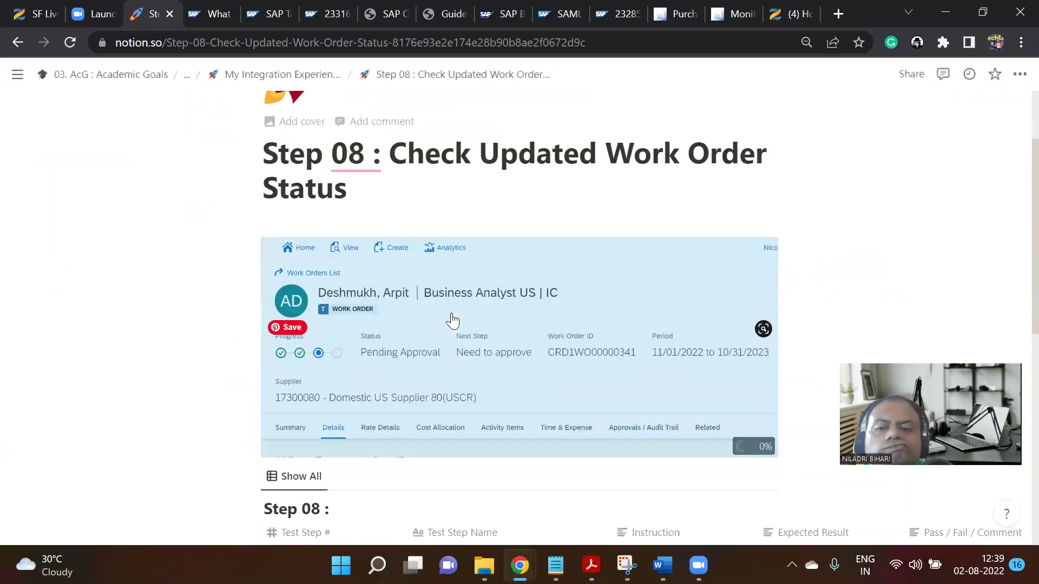
pyautogui.scroll(-8, 452, 321)
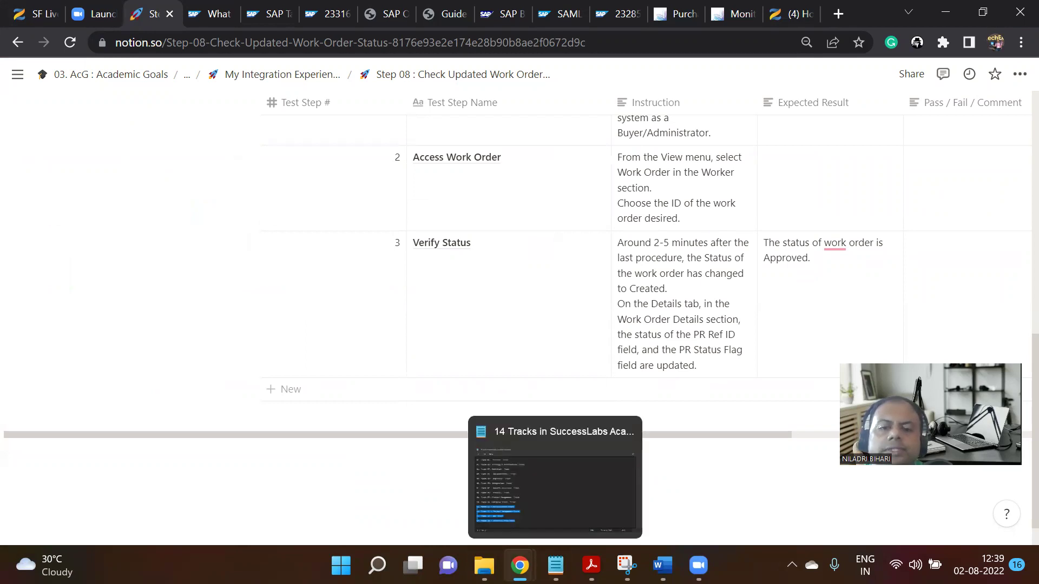
# Return to work order CRD1WO00000341, select its Work Order ID, and scroll the Details.
pyautogui.moveTo(520, 565)
pyautogui.click(622, 476)
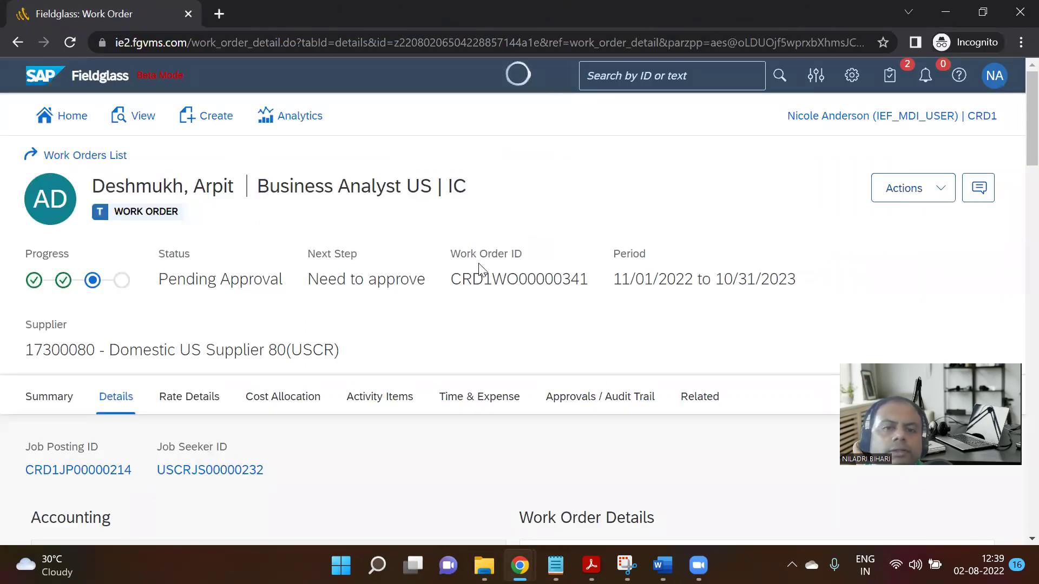
pyautogui.moveTo(451, 285); pyautogui.dragTo(588, 280)
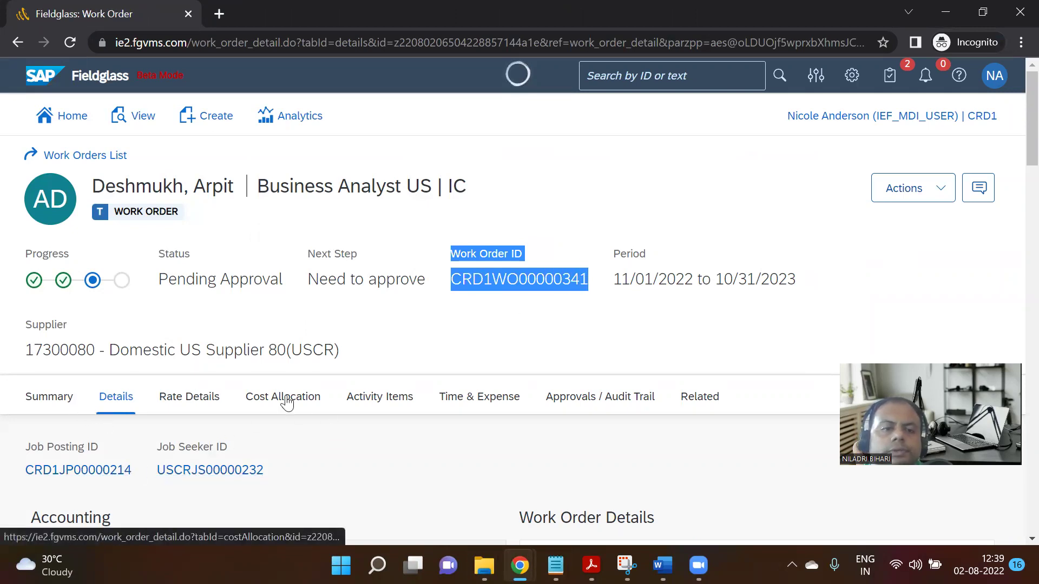
pyautogui.scroll(-3, 271, 401)
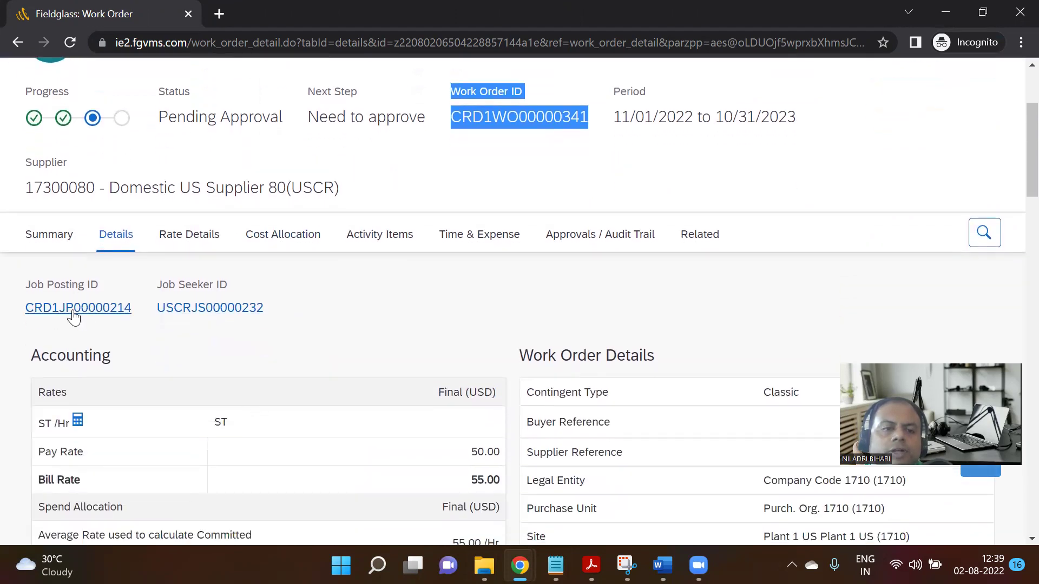
pyautogui.scroll(-12, 282, 369)
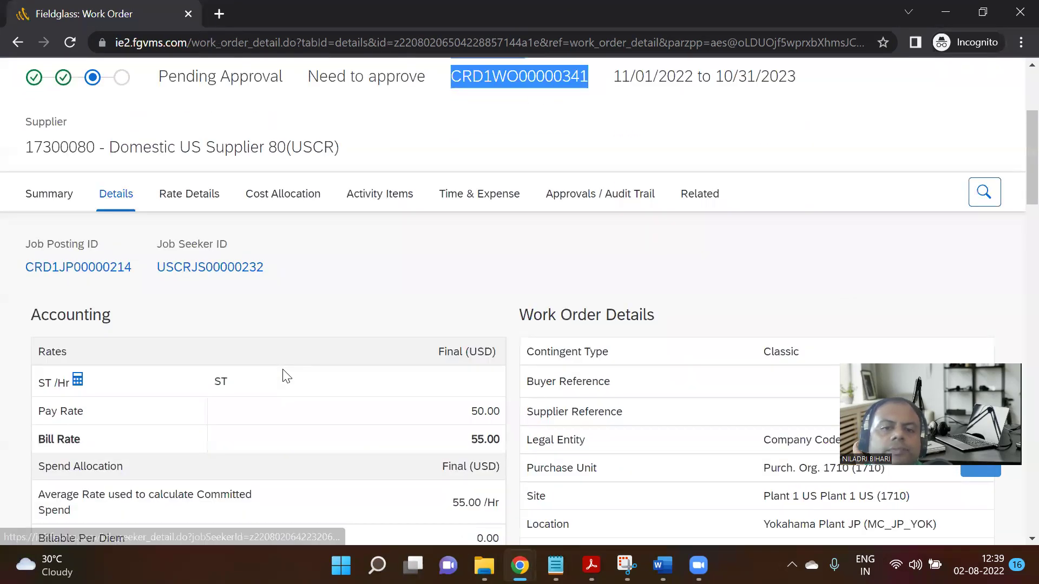
pyautogui.scroll(15, 282, 360)
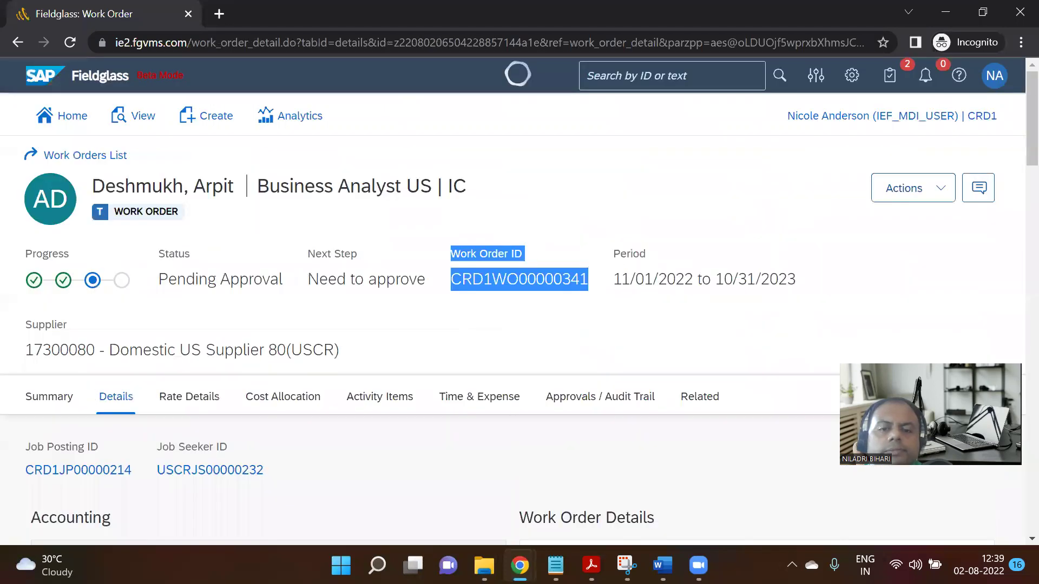
# Check the Step 08 notes, then clear the ID selection and rescan the Work Order Details.
pyautogui.moveTo(520, 565)
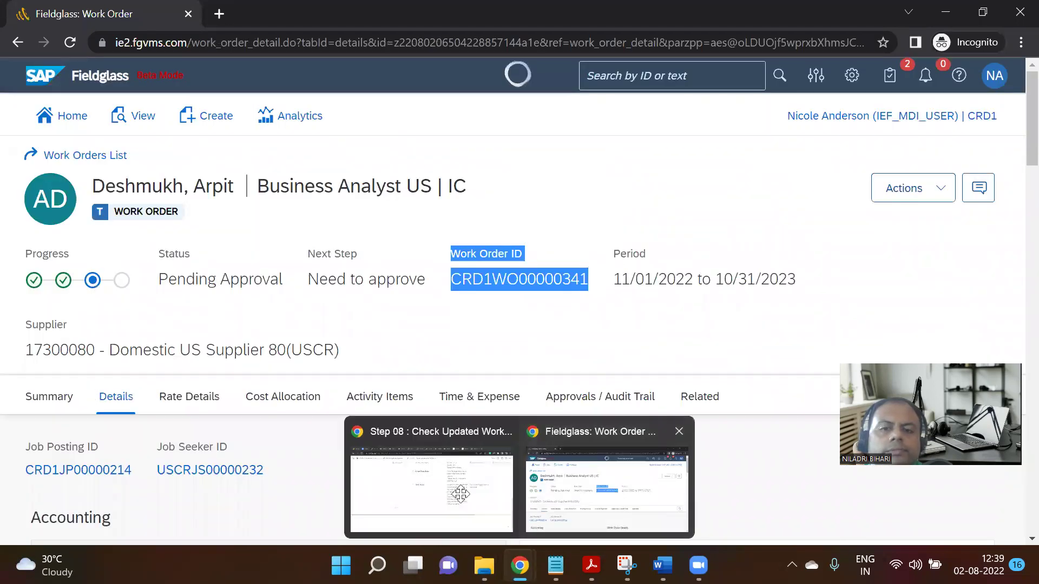
pyautogui.click(460, 494)
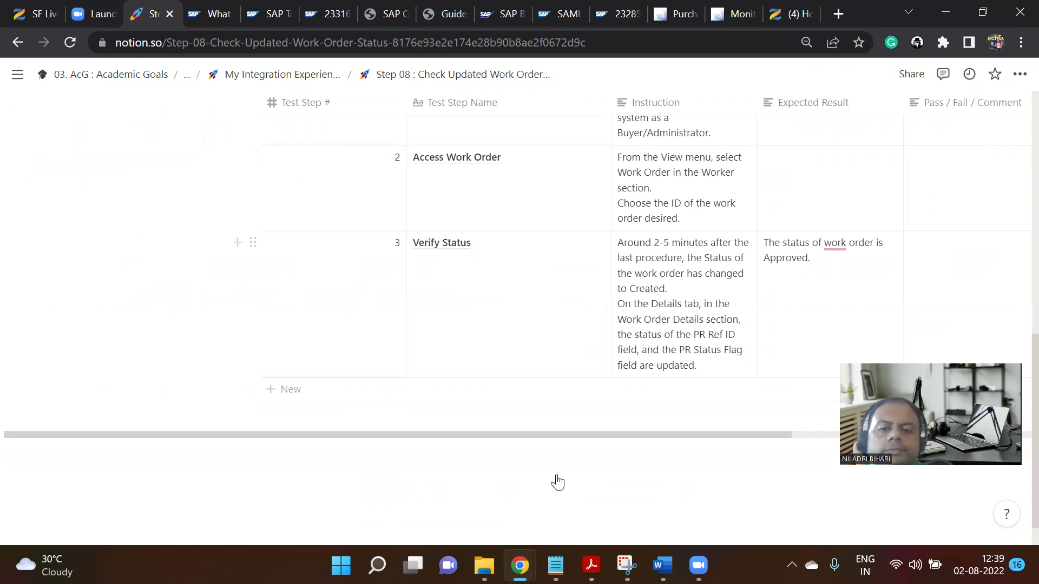
pyautogui.moveTo(520, 563)
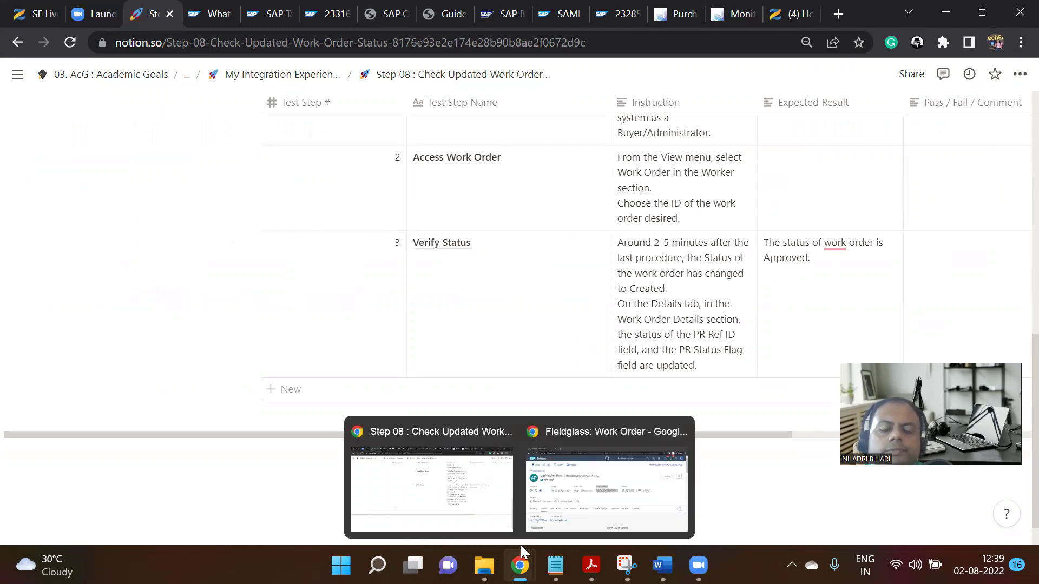
pyautogui.click(565, 501)
pyautogui.click(624, 304)
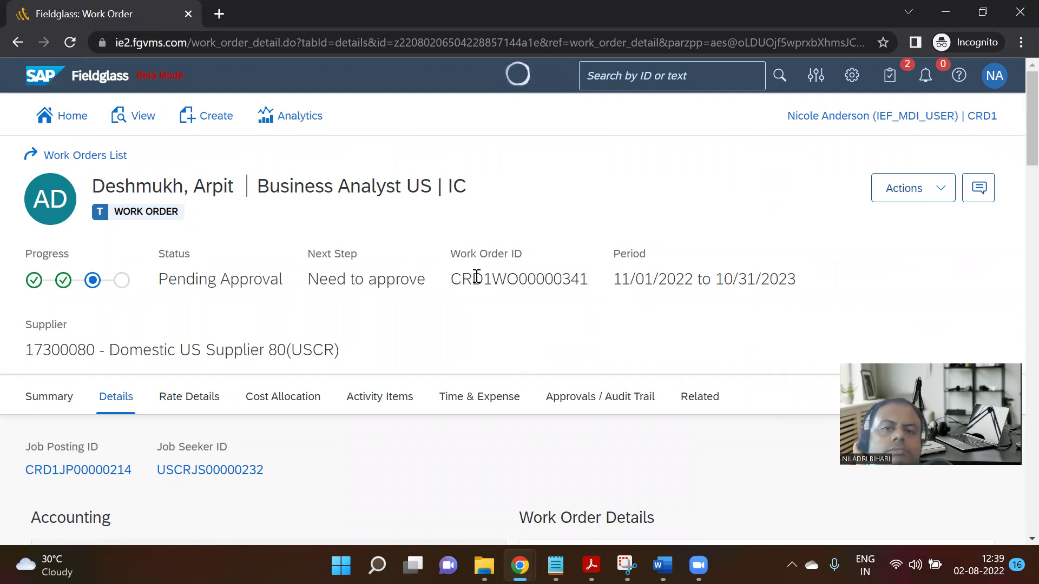
pyautogui.scroll(-1, 473, 281)
pyautogui.scroll(-15, 560, 314)
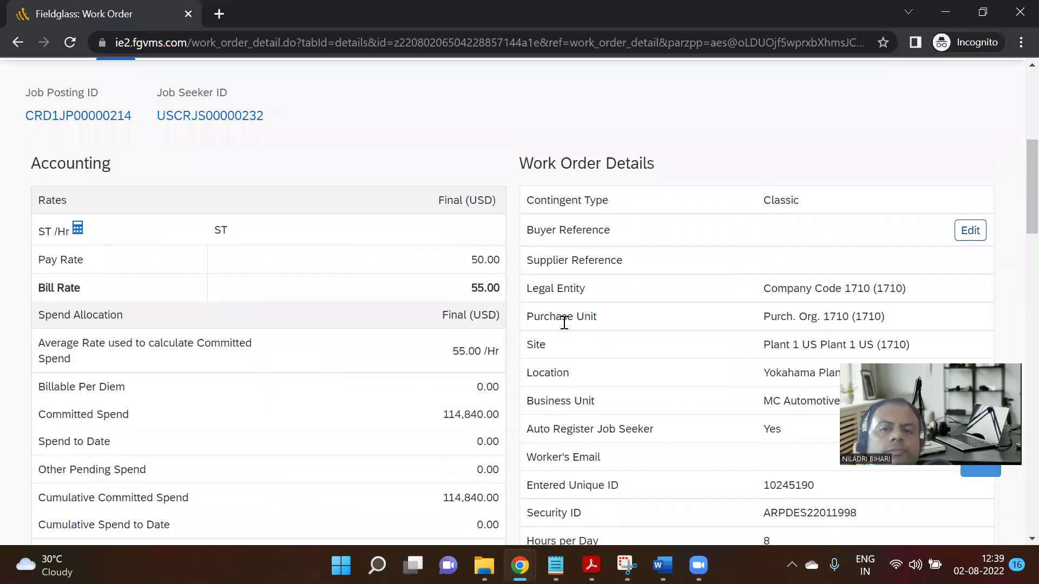
pyautogui.scroll(15, 570, 331)
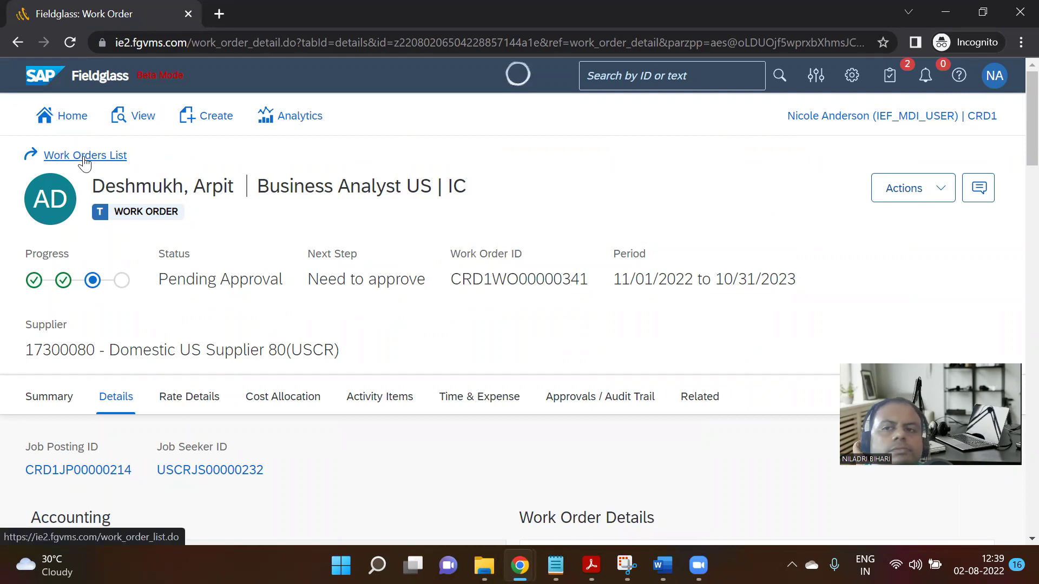
# Go back to the work orders list and reopen work order CRD1WO00000341.
pyautogui.click(933, 193)
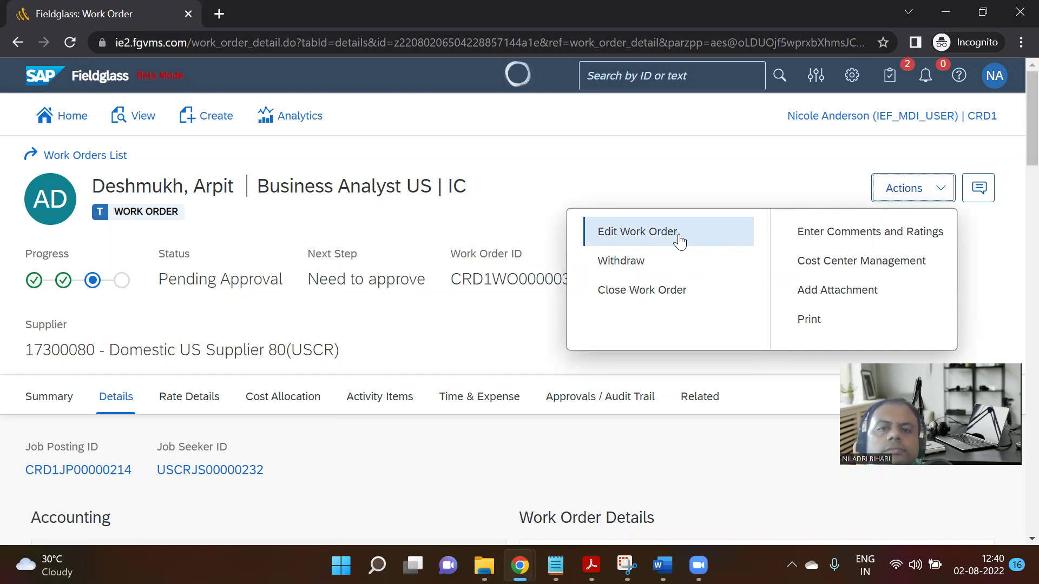
pyautogui.click(98, 157)
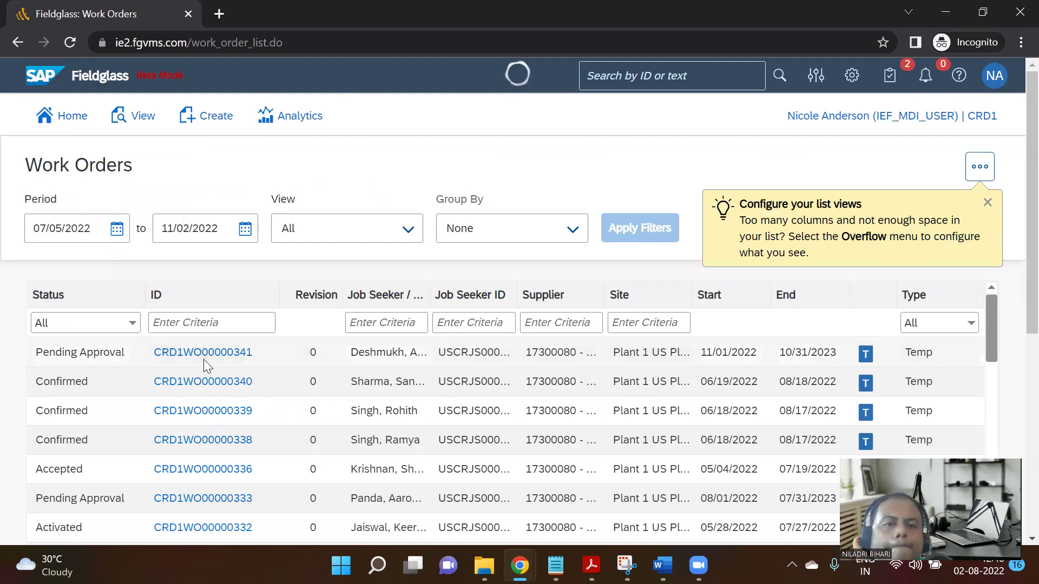
pyautogui.click(169, 359)
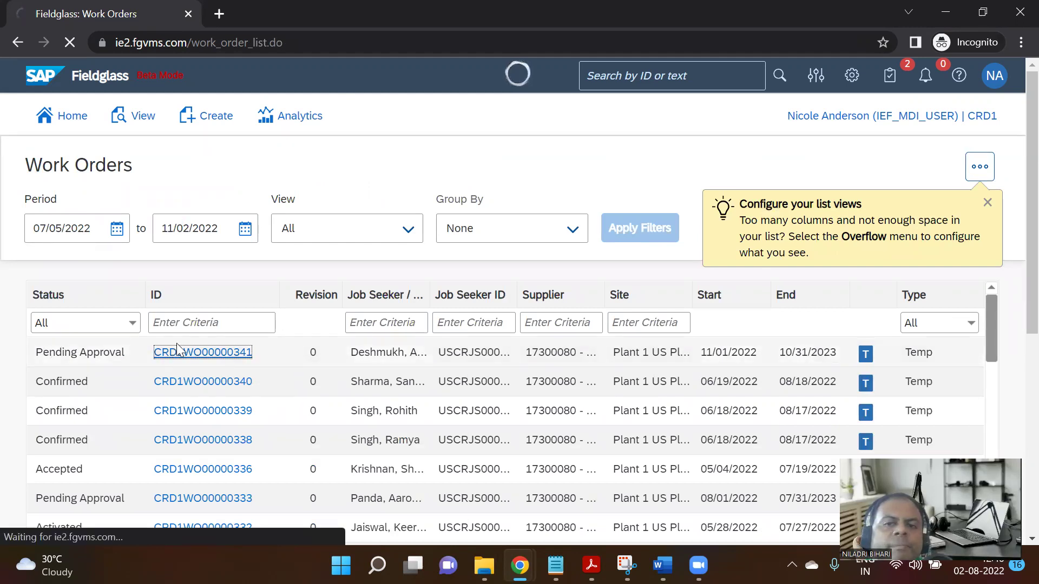
pyautogui.scroll(-3, 514, 341)
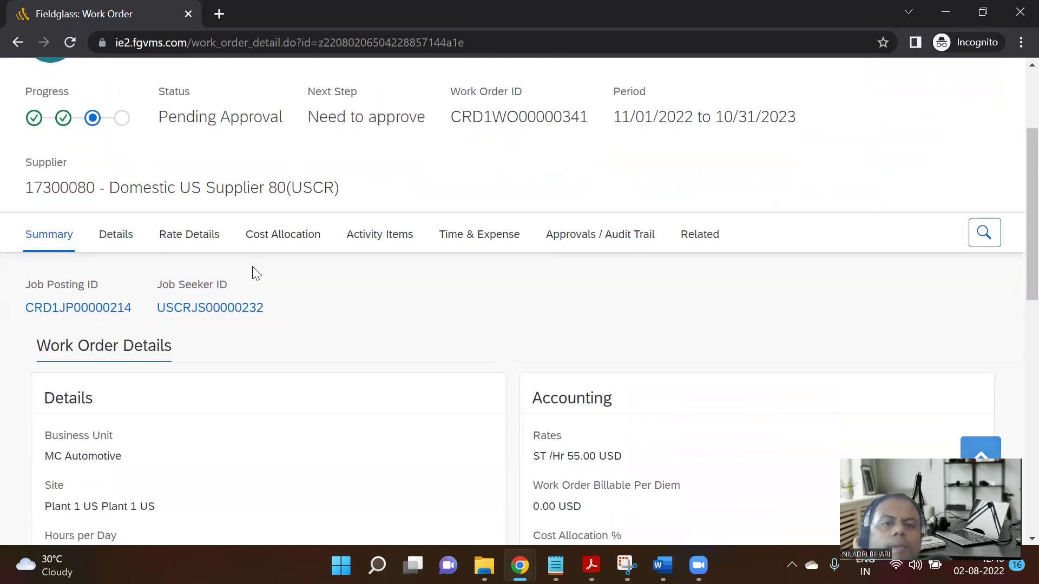
# Scroll the Details down to the Comments and Ratings entry, then switch to Step 08 in Notion.
pyautogui.click(119, 235)
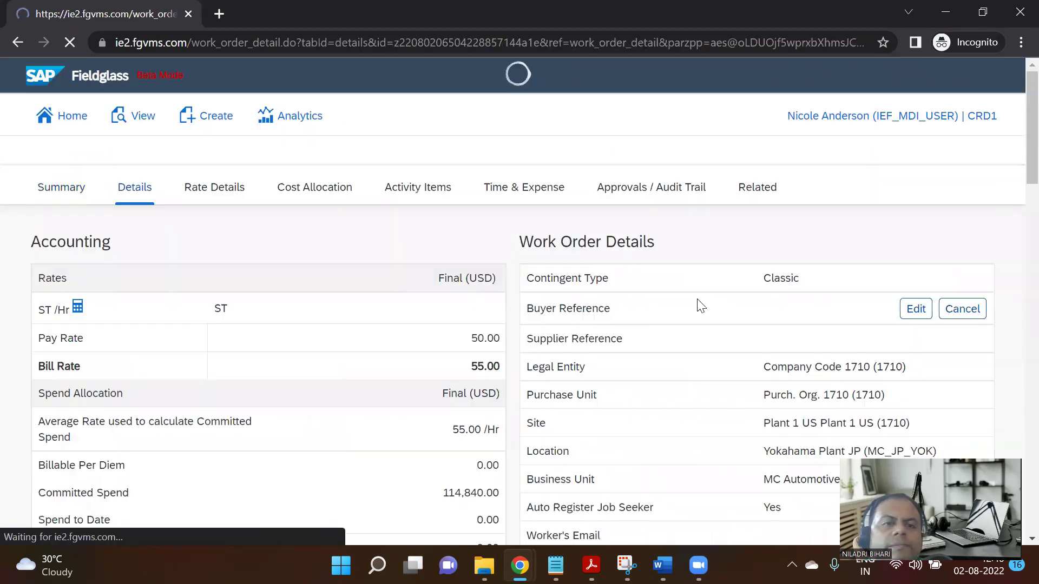
pyautogui.scroll(-12, 708, 287)
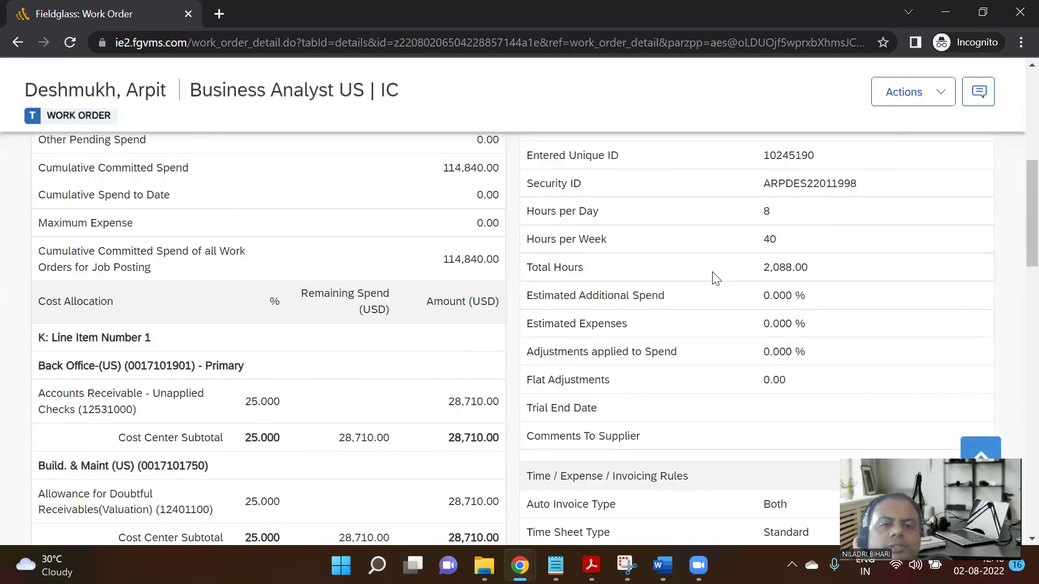
pyautogui.scroll(-6, 709, 316)
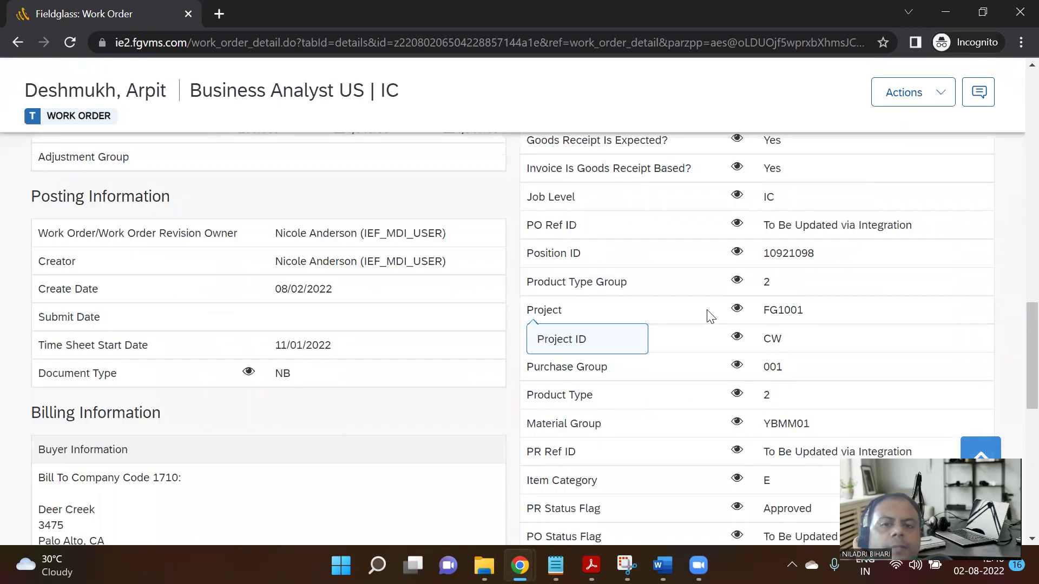
pyautogui.scroll(-10, 708, 314)
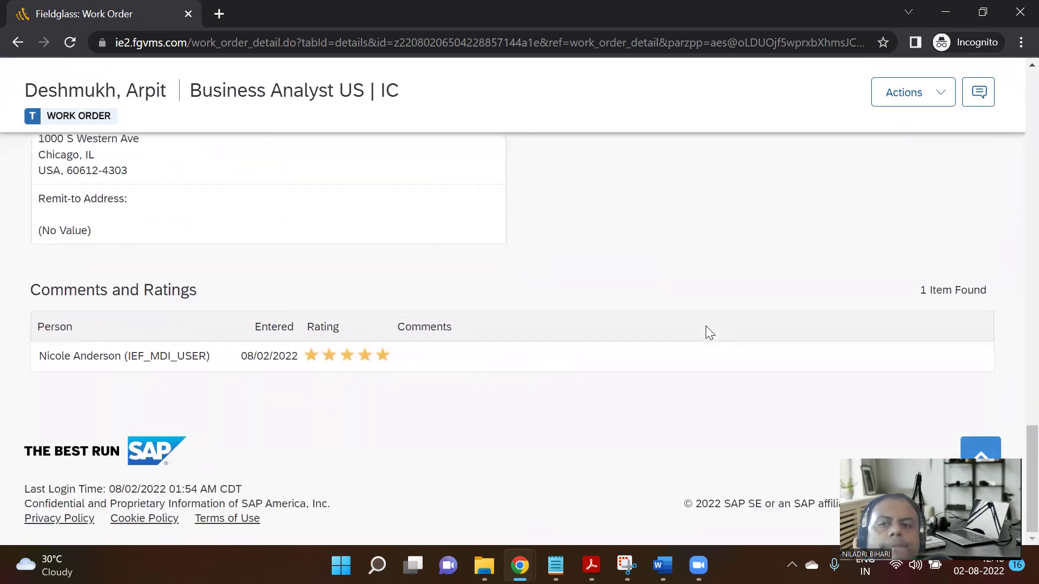
pyautogui.moveTo(520, 566)
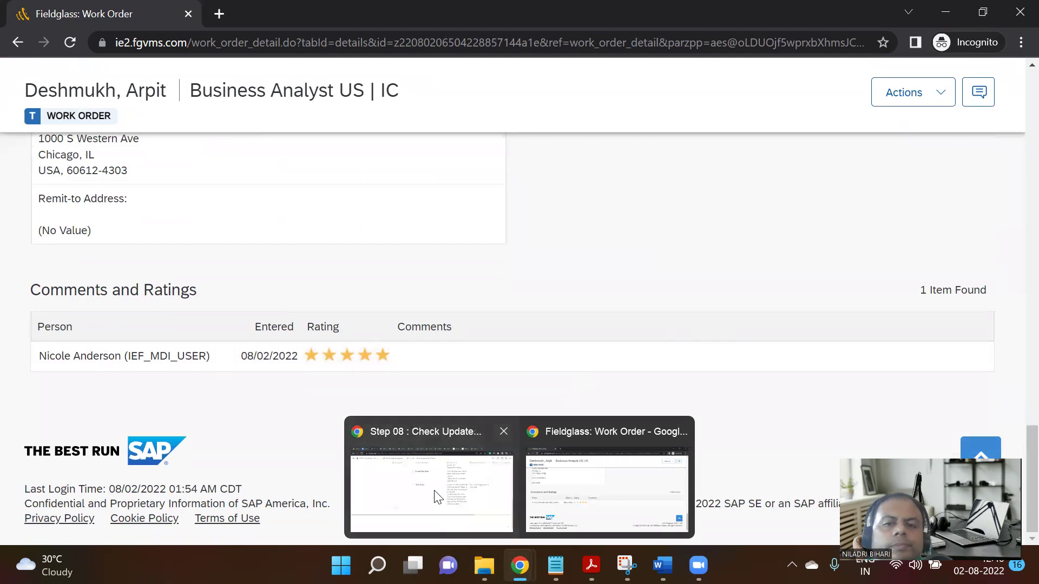
pyautogui.click(437, 497)
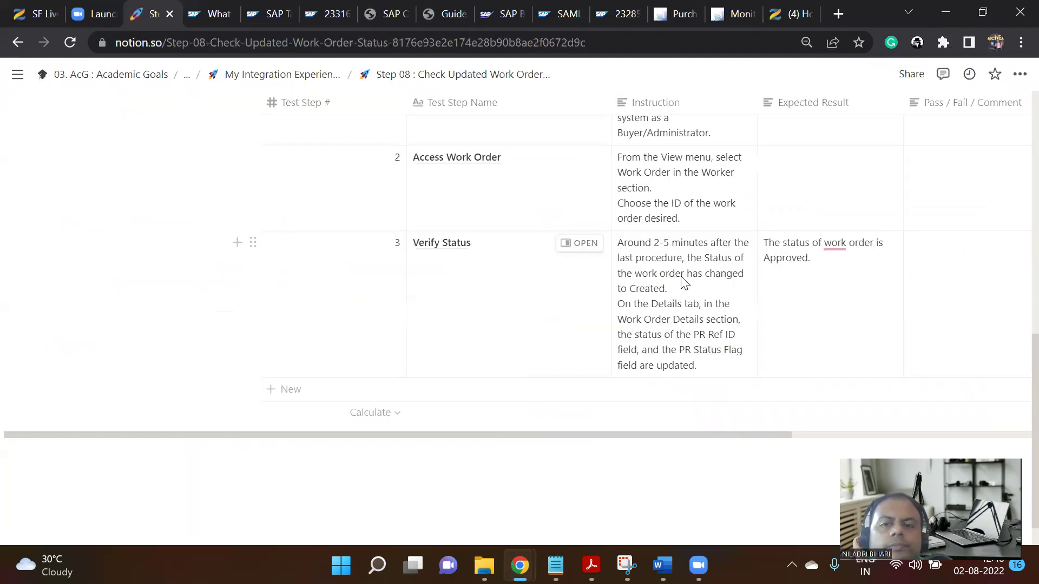
# Read the Verify Status instruction, then highlight PR Ref ID and its value in the work order.
pyautogui.click(633, 318)
pyautogui.press('Escape')
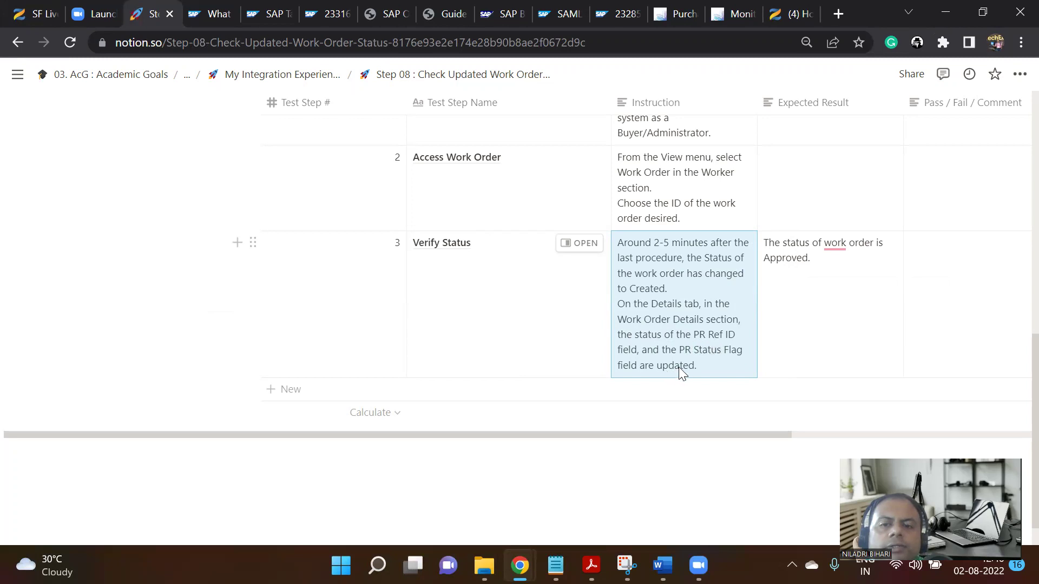
pyautogui.moveTo(519, 566)
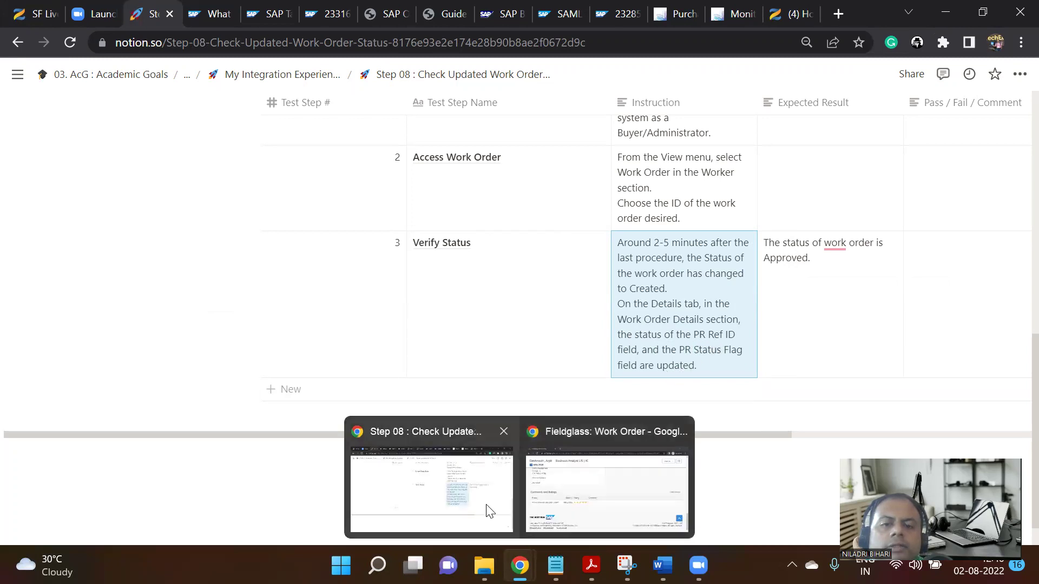
pyautogui.click(616, 481)
pyautogui.scroll(7, 568, 373)
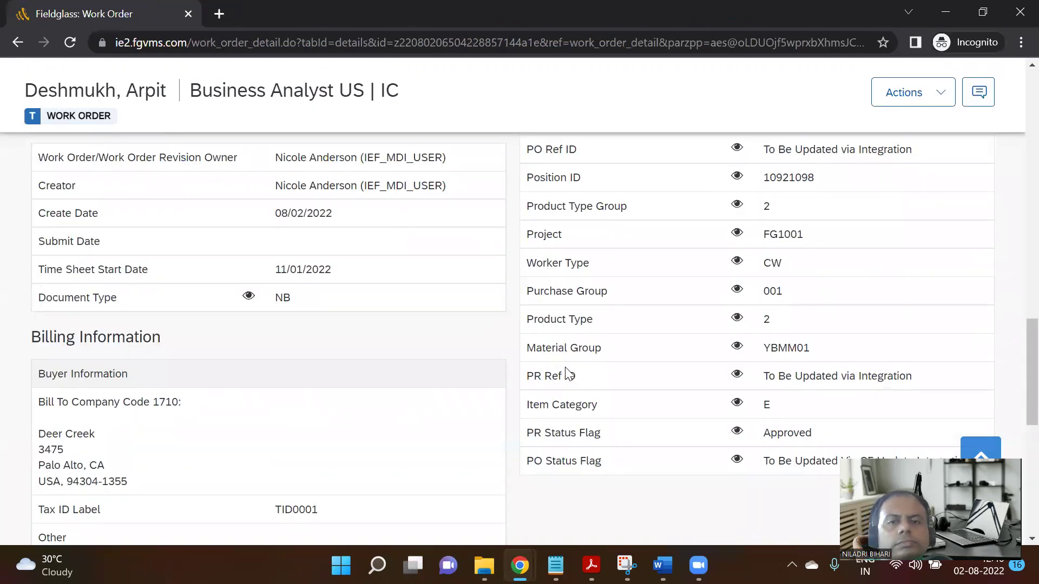
pyautogui.scroll(2, 571, 374)
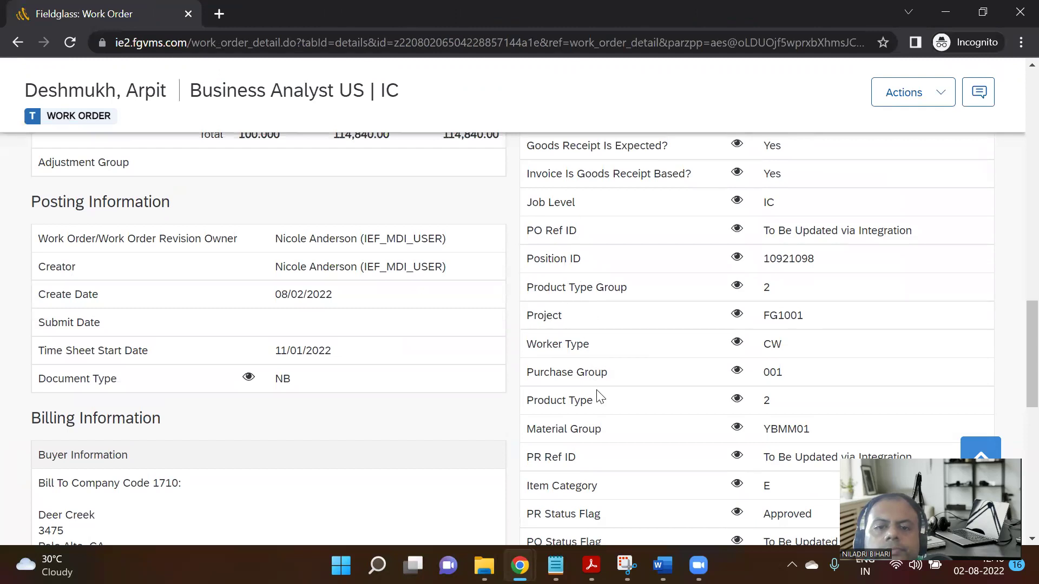
pyautogui.scroll(-3, 600, 398)
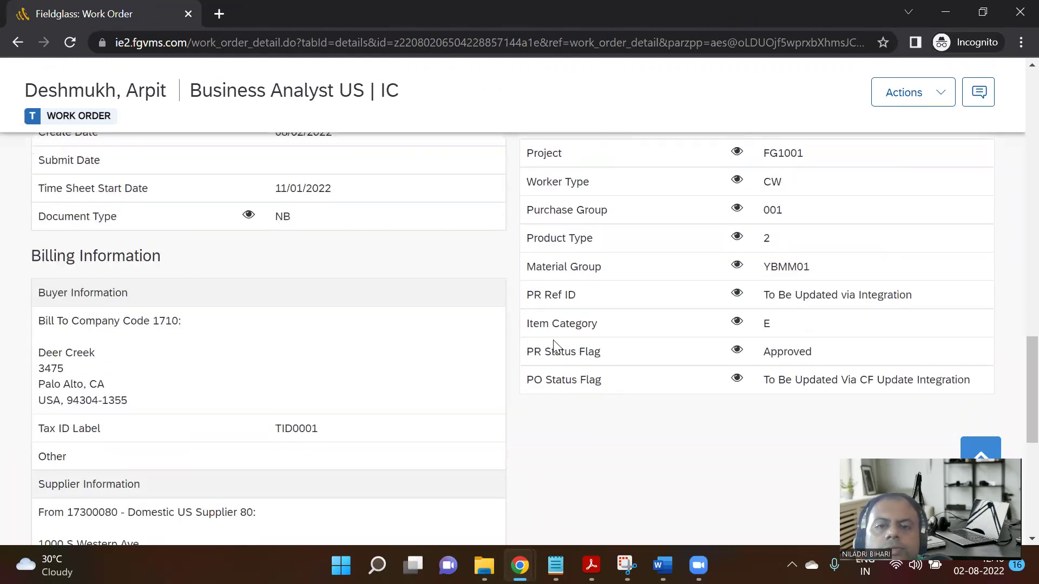
pyautogui.moveTo(528, 295); pyautogui.dragTo(905, 297)
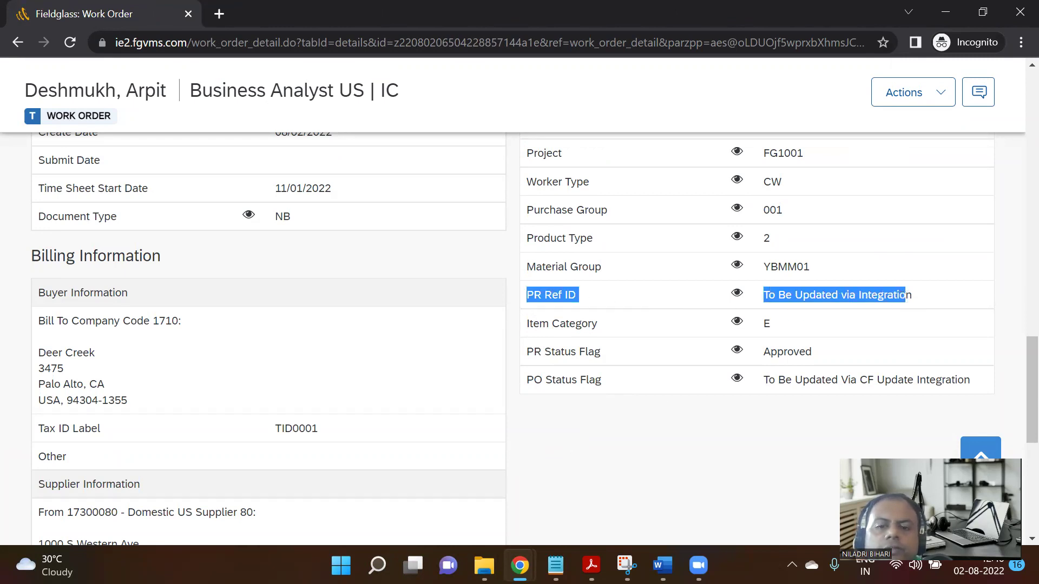
# Glance at the Word process document and the Step 08 test instructions.
pyautogui.moveTo(663, 566)
pyautogui.click(660, 488)
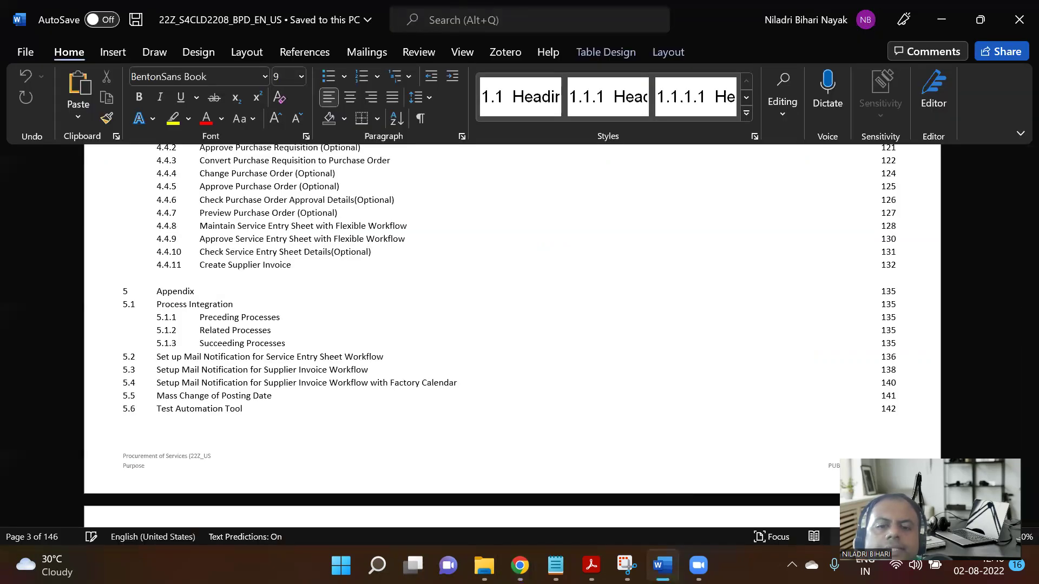
pyautogui.moveTo(519, 566)
pyautogui.click(463, 509)
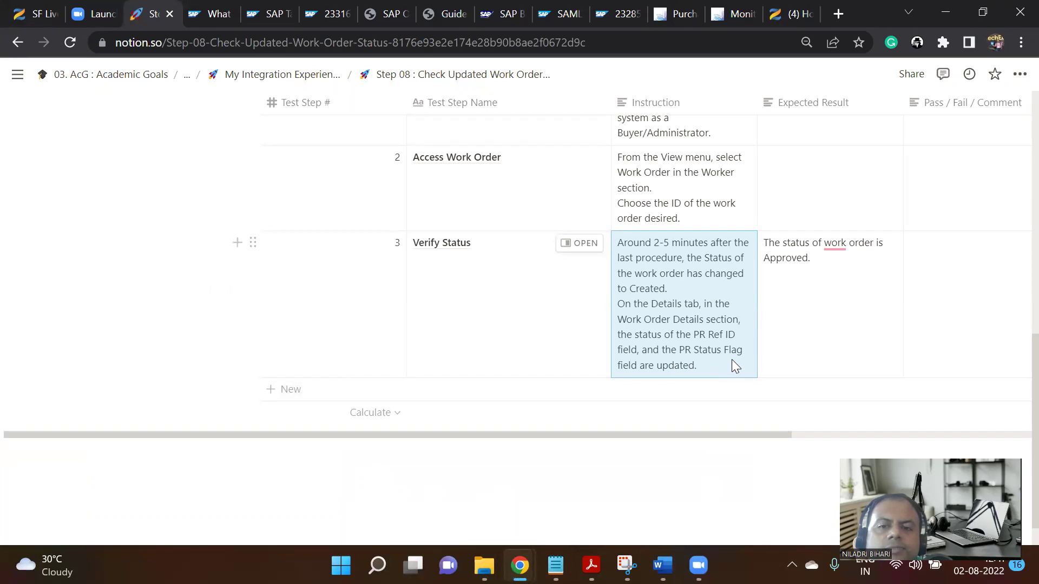
pyautogui.moveTo(510, 549)
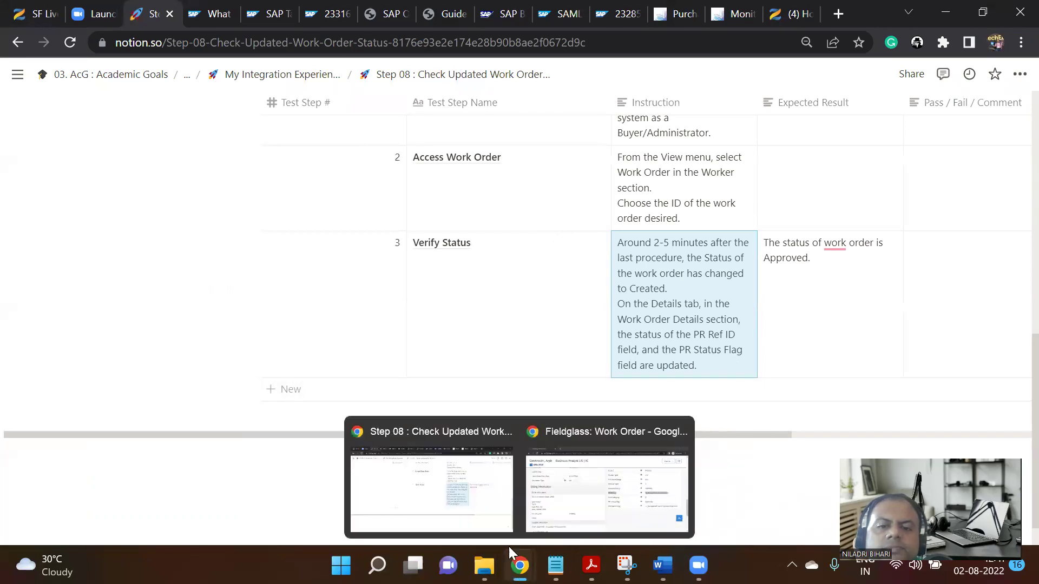
pyautogui.click(479, 509)
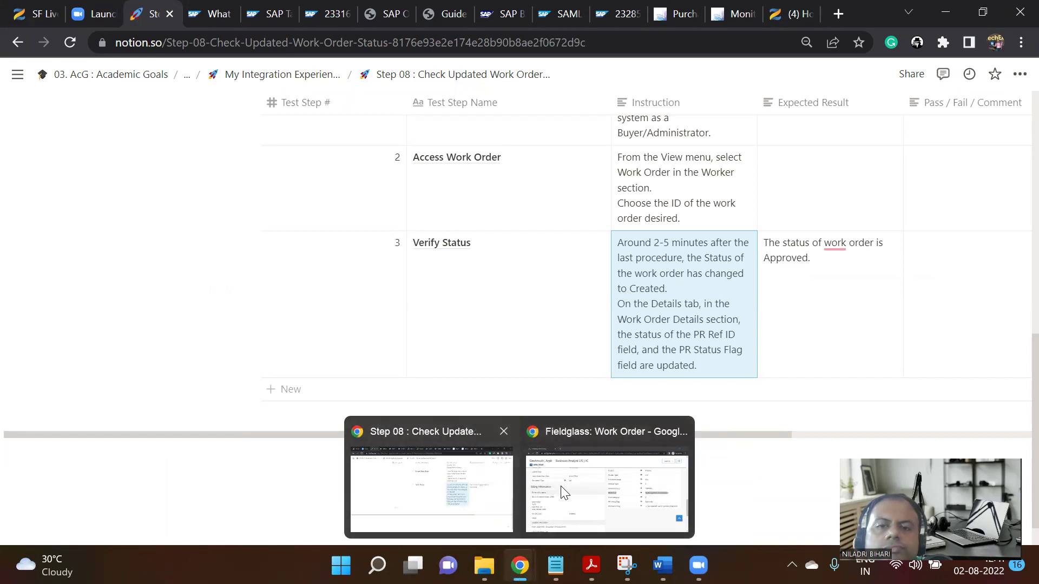
# Back in the work order, highlight the PR Status Flag field and confirm it reads Approved.
pyautogui.moveTo(487, 563)
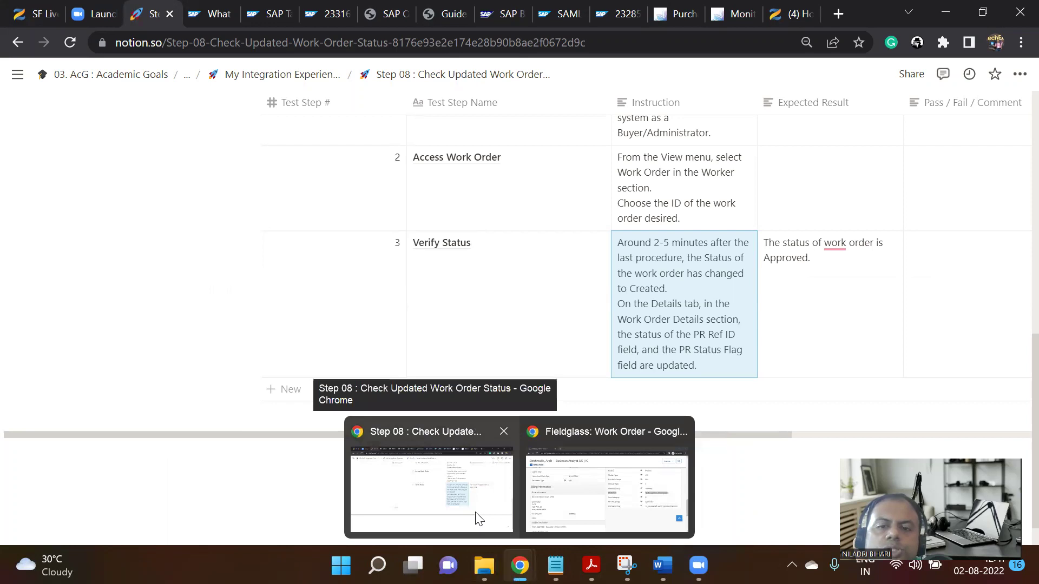
pyautogui.click(563, 460)
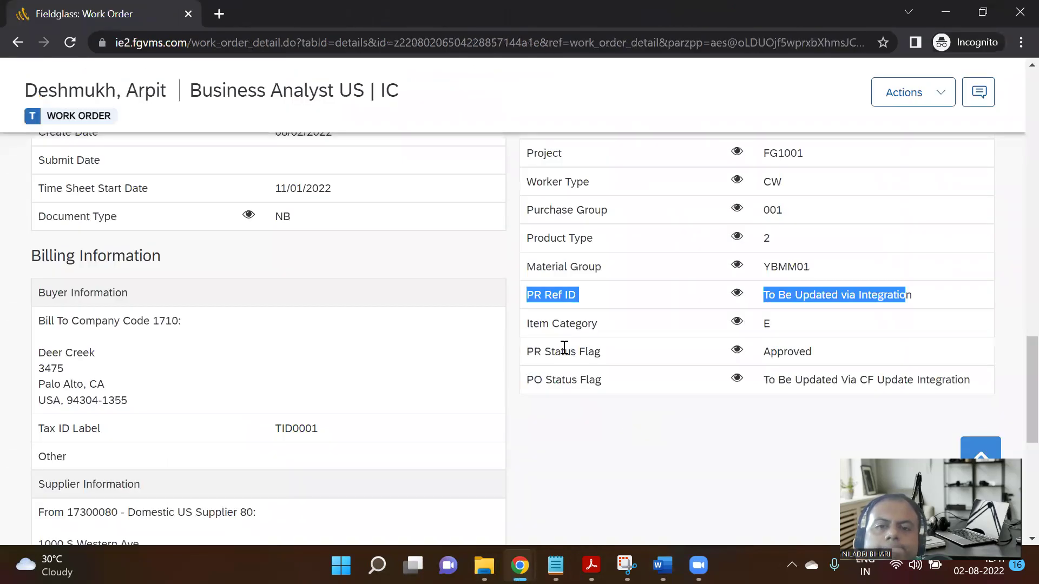
pyautogui.click(549, 356)
pyautogui.moveTo(521, 354); pyautogui.dragTo(704, 358)
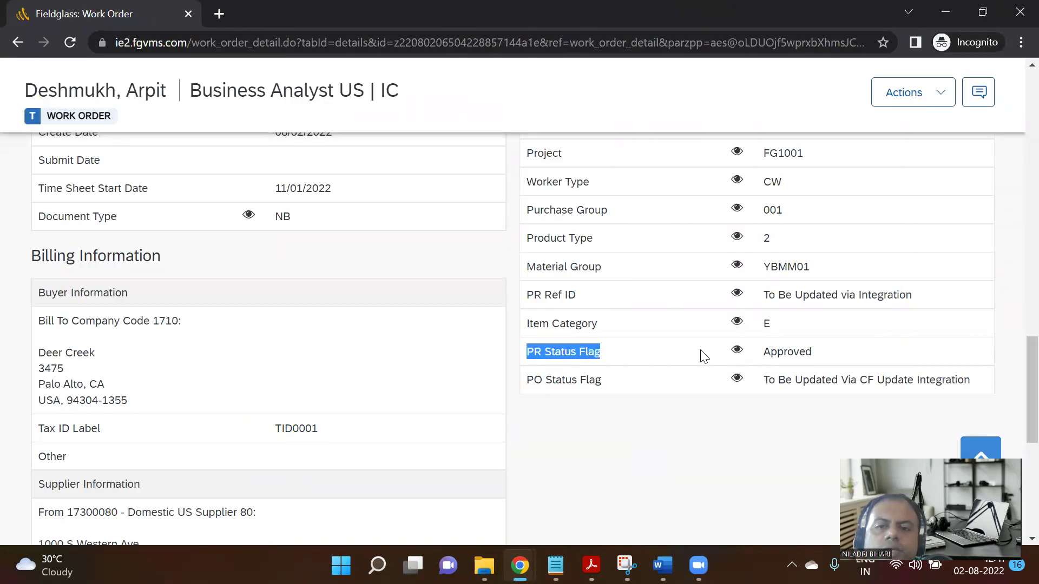
pyautogui.click(740, 355)
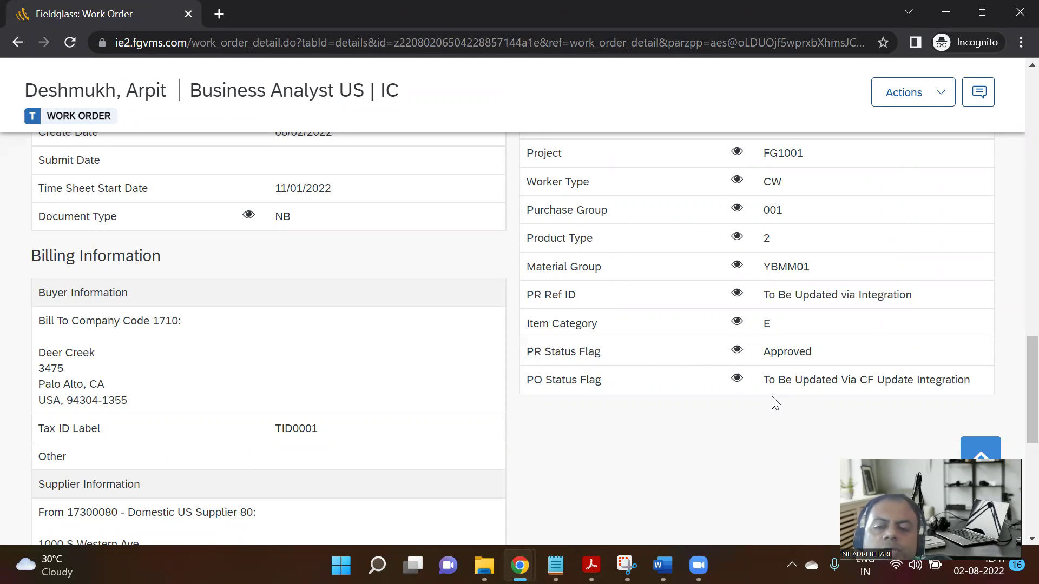
pyautogui.scroll(-1, 771, 397)
pyautogui.scroll(-3, 768, 382)
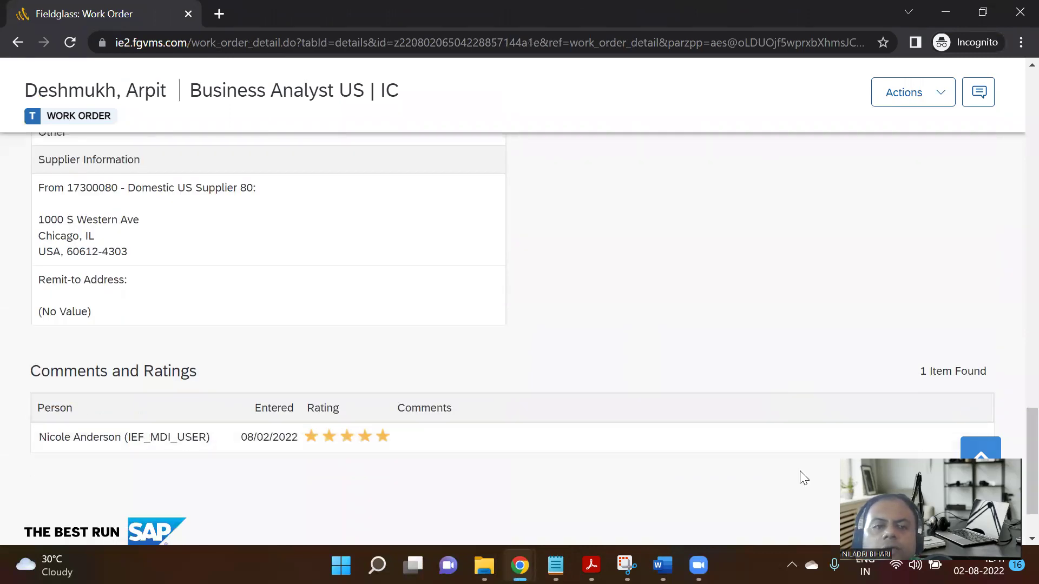
pyautogui.scroll(5, 806, 330)
pyautogui.scroll(-6, 803, 330)
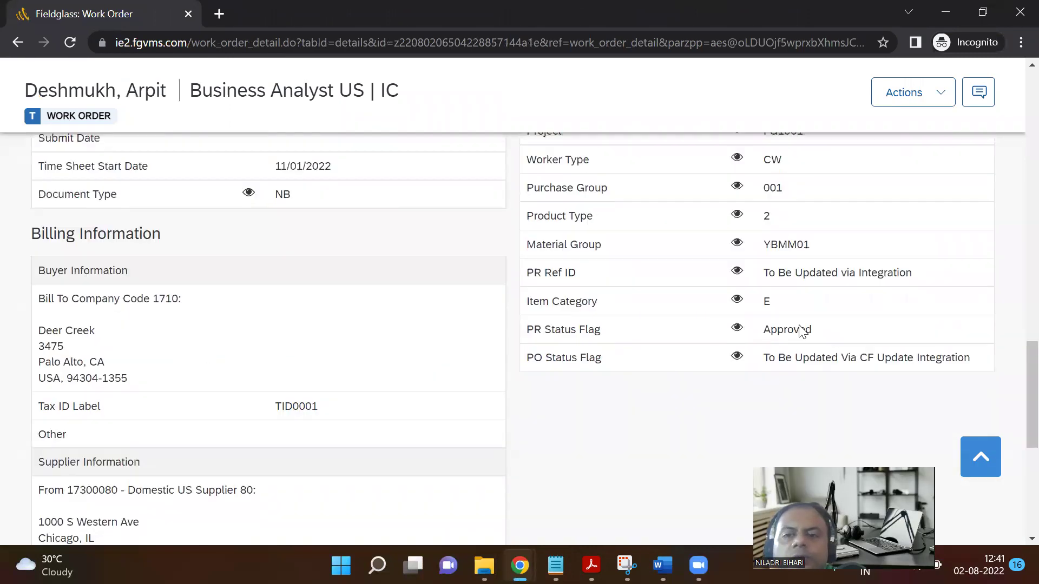
pyautogui.scroll(1, 801, 330)
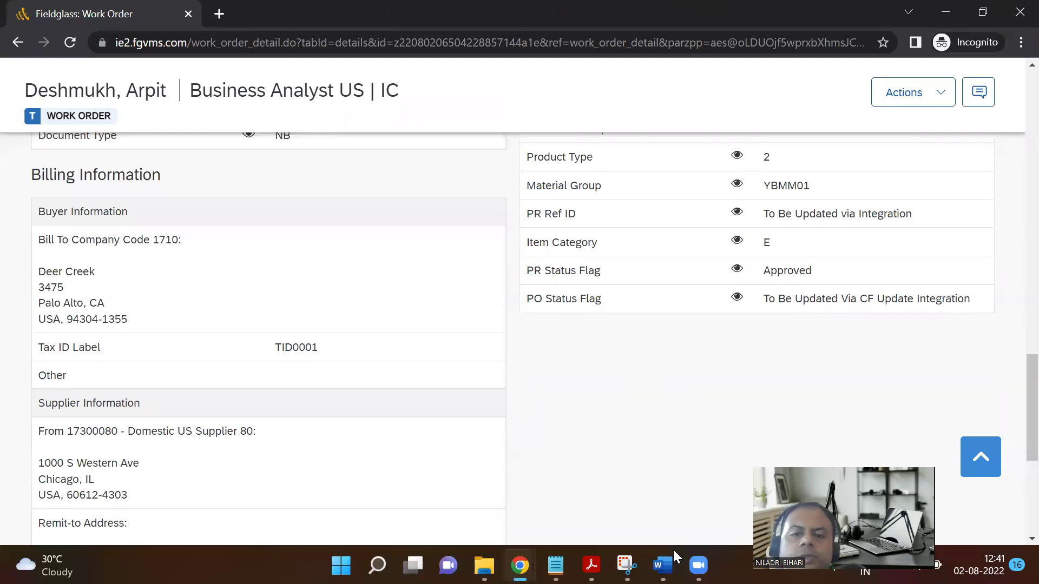
pyautogui.click(626, 565)
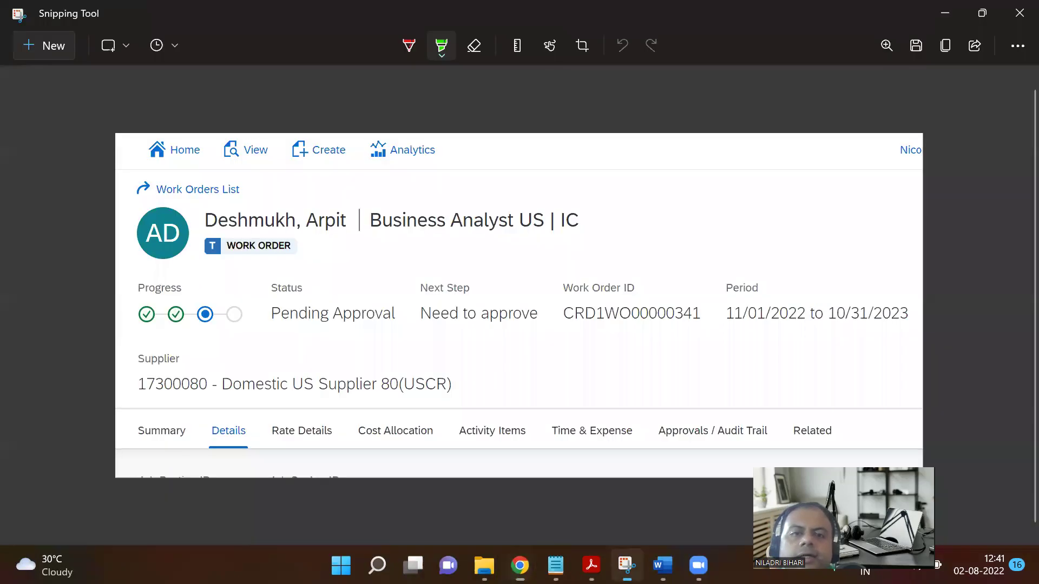
# Snip the work order's PR and PO field table and switch the highlighter to orange.
pyautogui.click(46, 42)
pyautogui.moveTo(506, 144); pyautogui.dragTo(1035, 357)
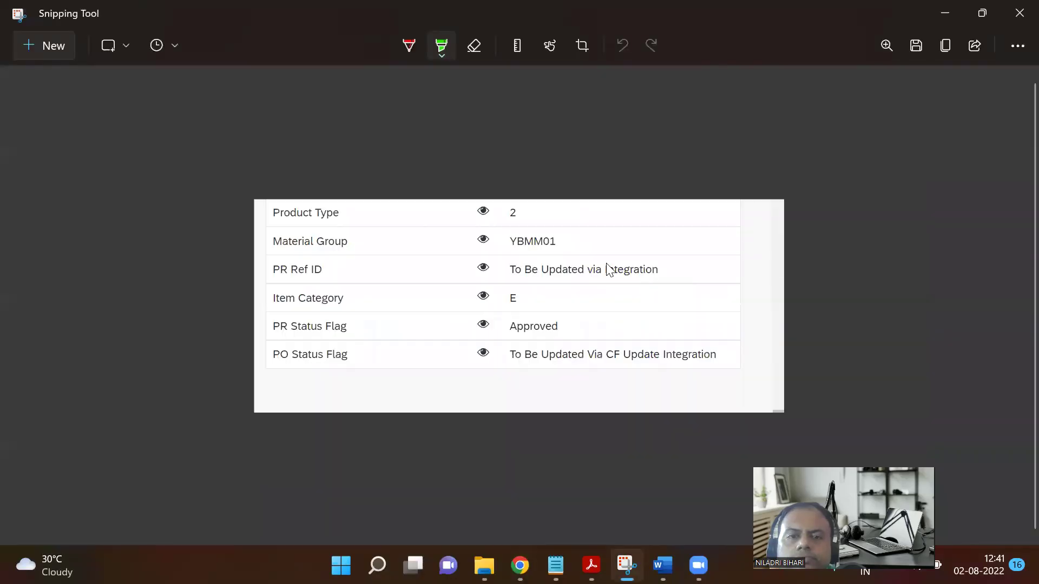
pyautogui.click(442, 48)
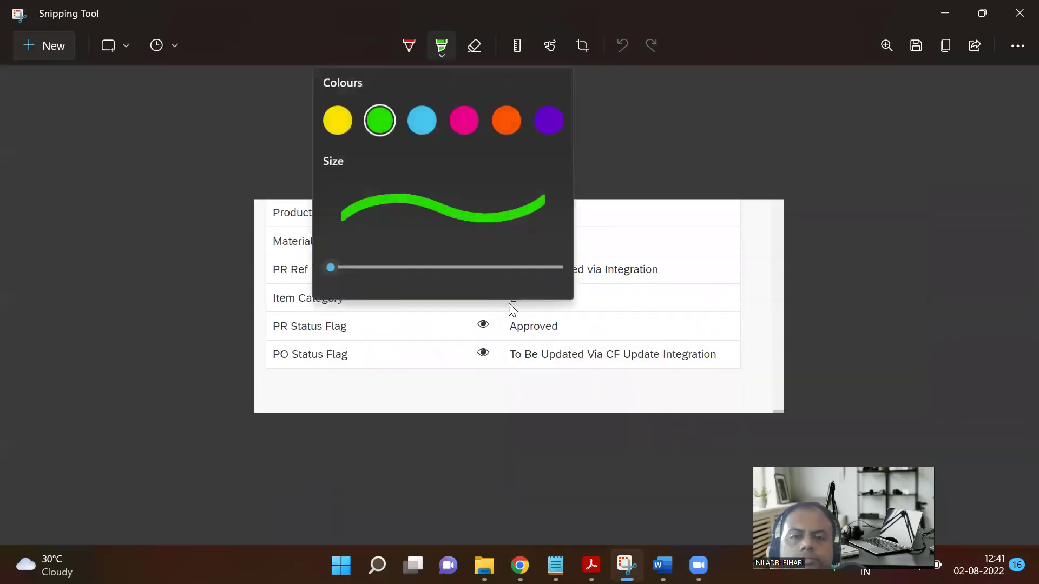
pyautogui.click(505, 122)
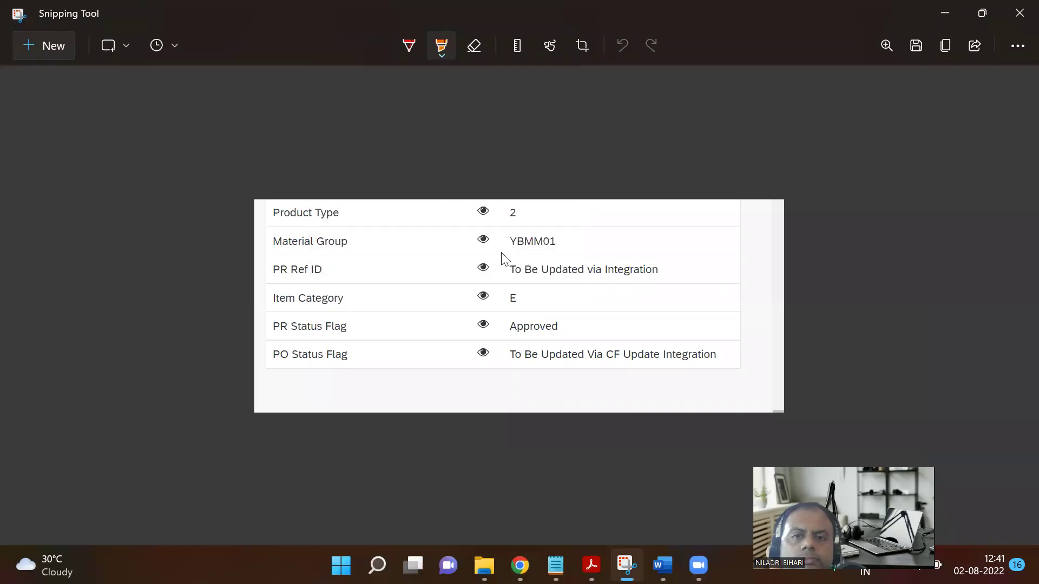
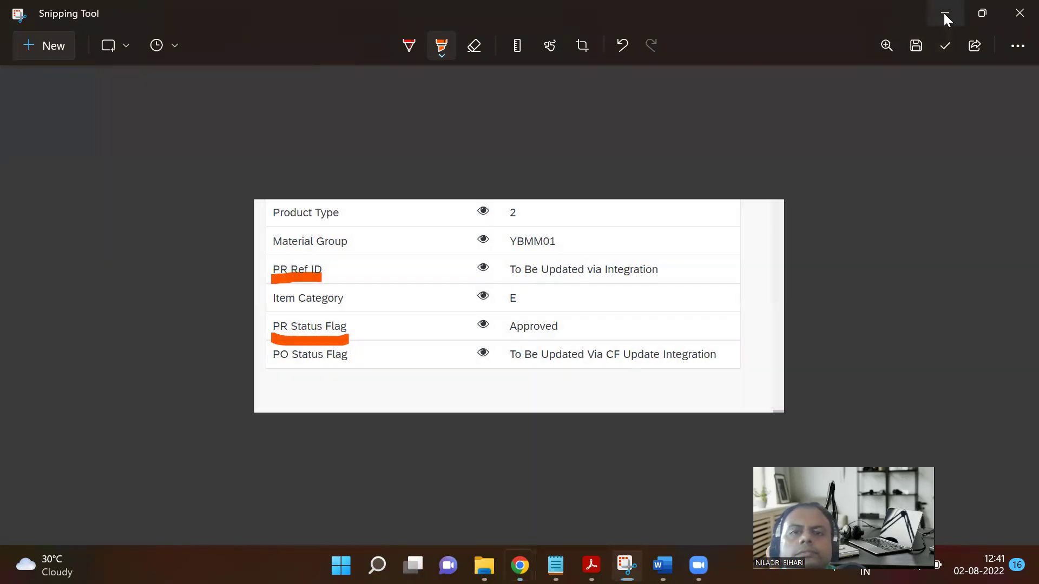
# Minimise the annotated Snipping Tool capture to reveal the Fieldglass work order page.
pyautogui.click(944, 13)
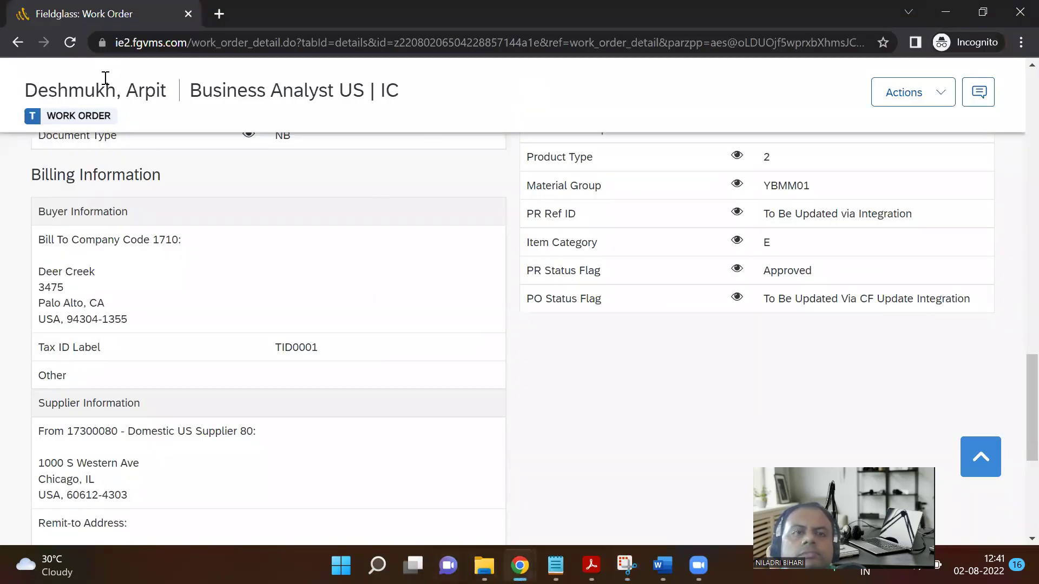
# Reload the Fieldglass work order, then return to the Step 08 Notion page.
pyautogui.click(69, 44)
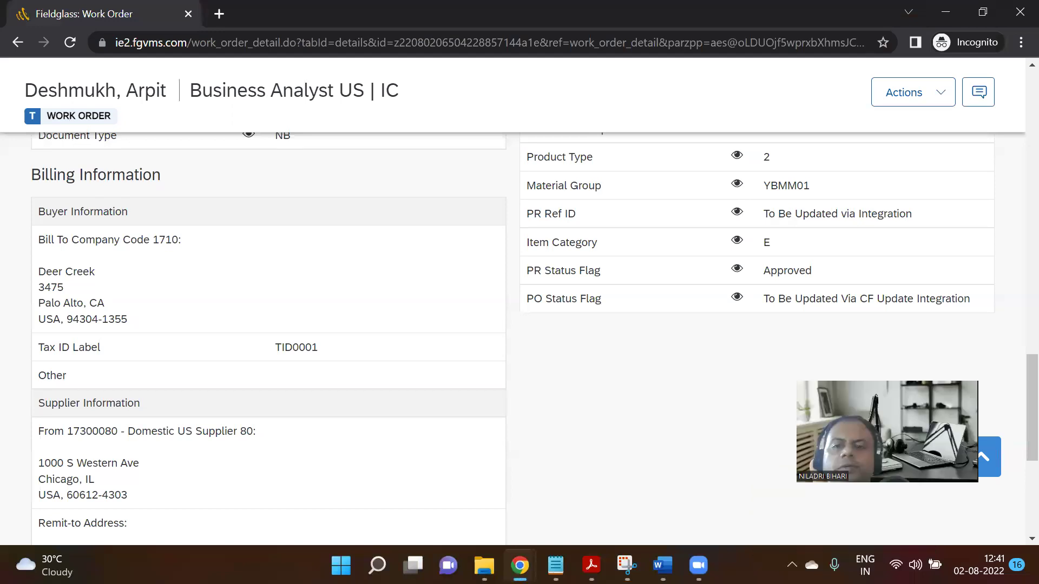
pyautogui.moveTo(503, 555)
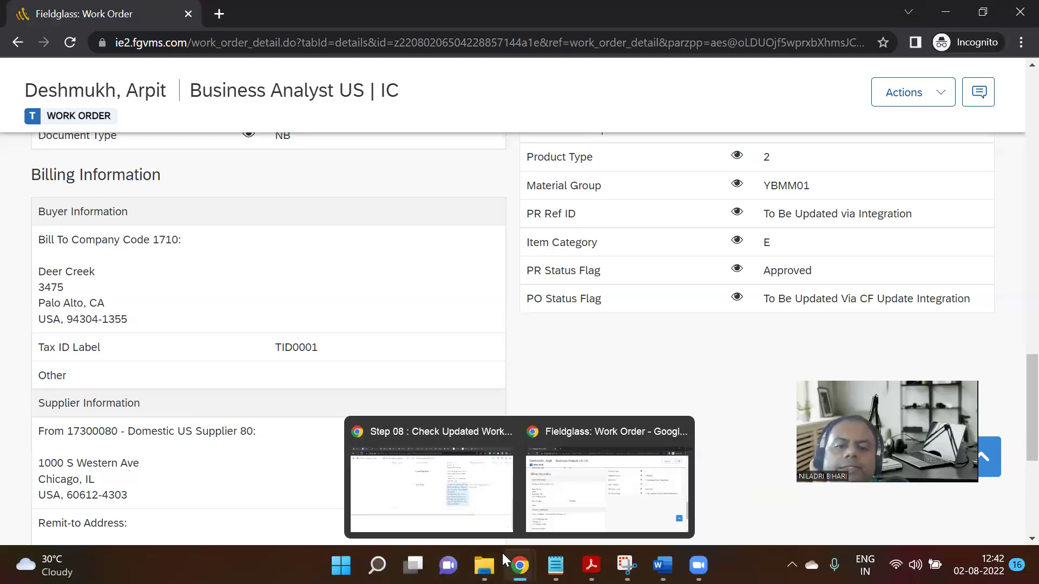
pyautogui.click(399, 486)
pyautogui.scroll(10, 394, 475)
pyautogui.scroll(-4, 487, 303)
pyautogui.scroll(-4, 487, 309)
pyautogui.scroll(3, 449, 252)
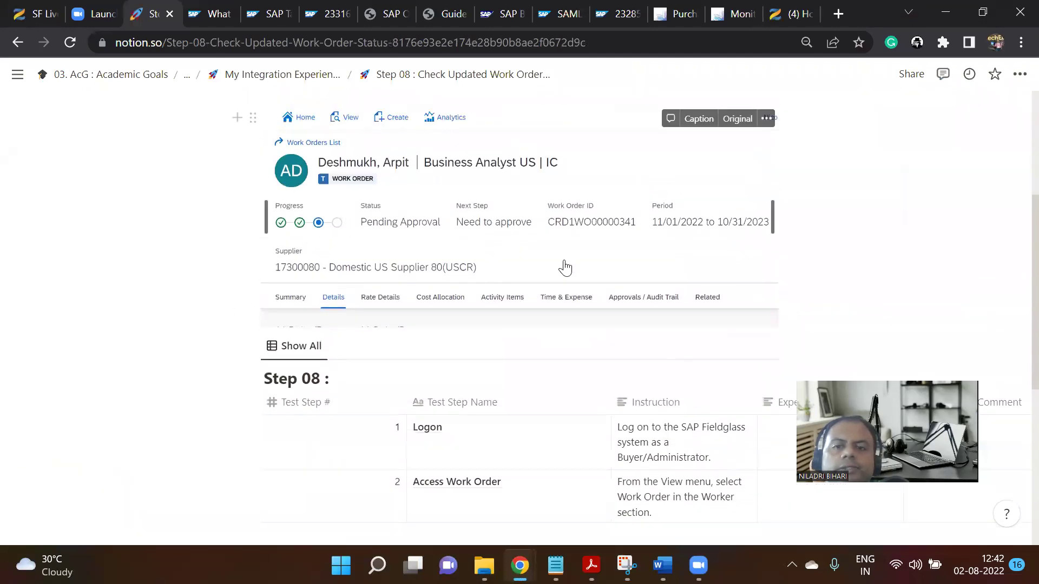
# Select and deselect the work order screenshot to find the insertion point below it.
pyautogui.click(563, 266)
pyautogui.click(819, 326)
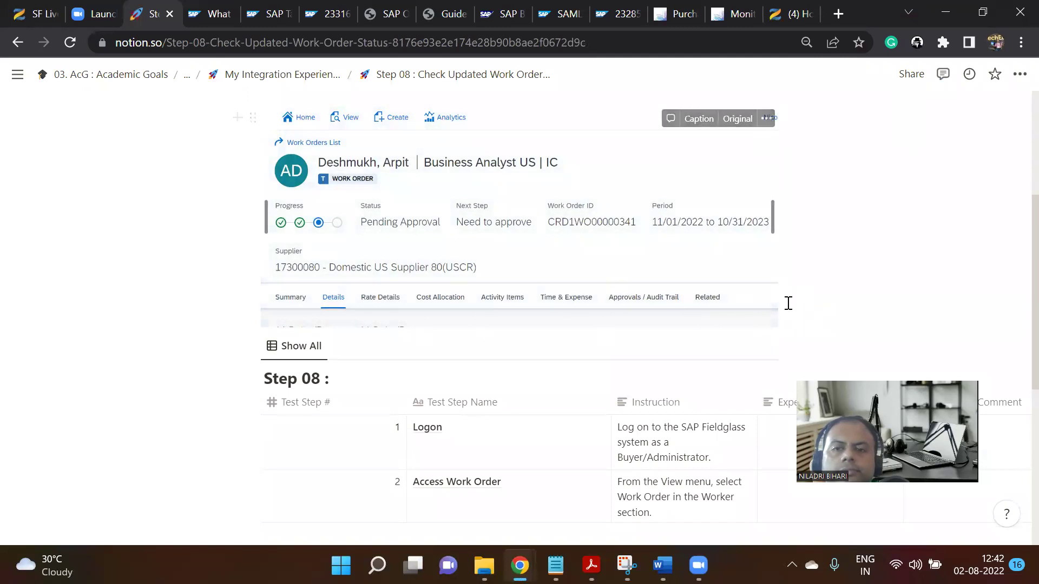
pyautogui.click(699, 305)
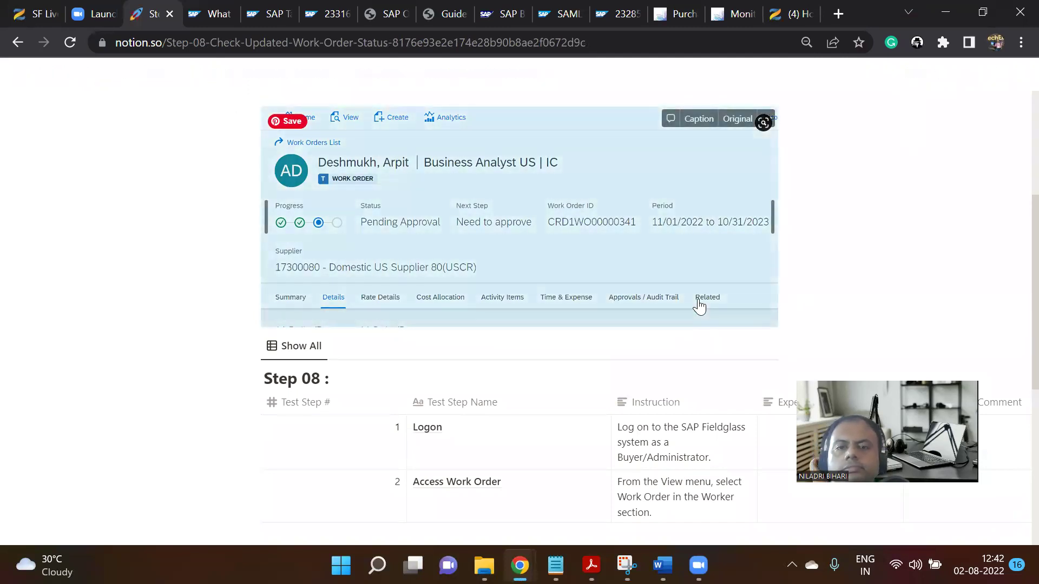
pyautogui.click(789, 319)
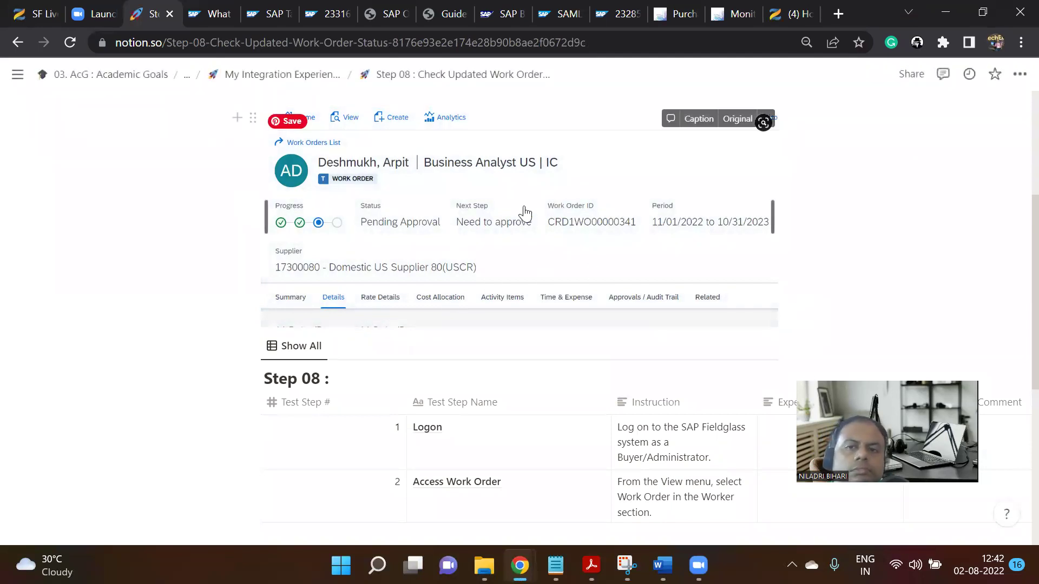
pyautogui.click(697, 196)
pyautogui.click(786, 213)
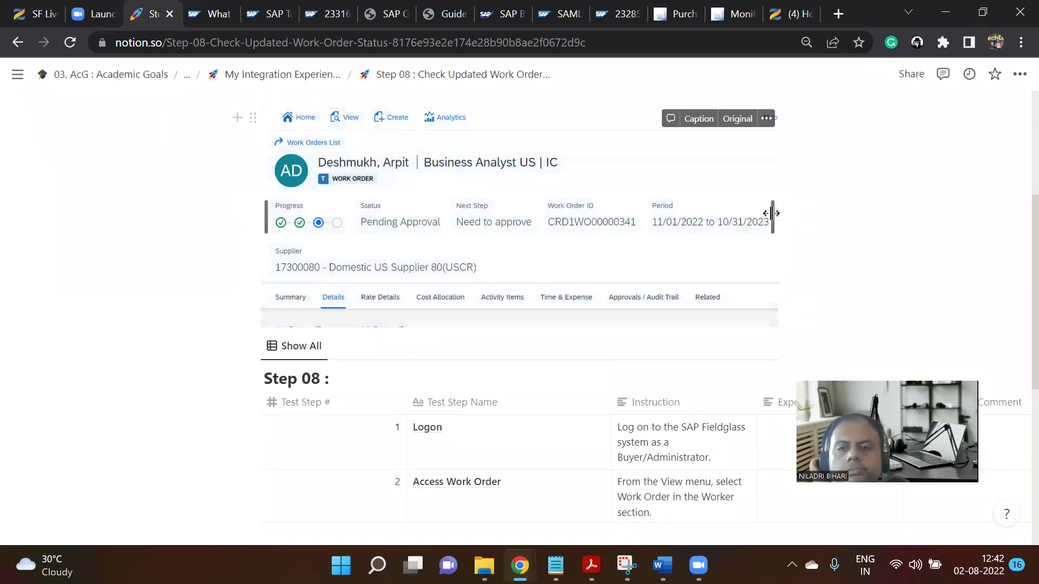
pyautogui.scroll(5, 512, 239)
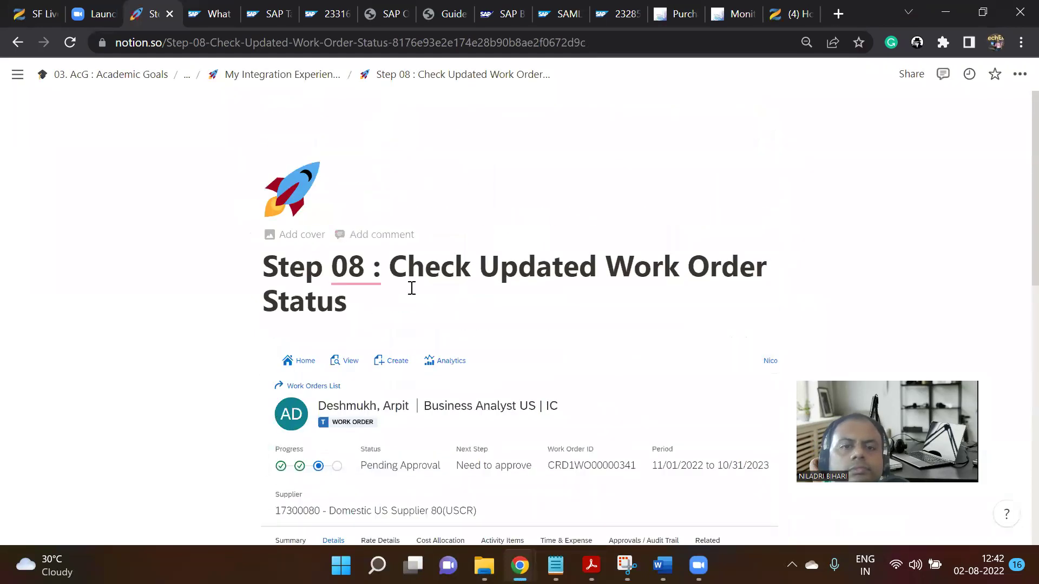
pyautogui.scroll(-8, 514, 270)
pyautogui.scroll(8, 512, 262)
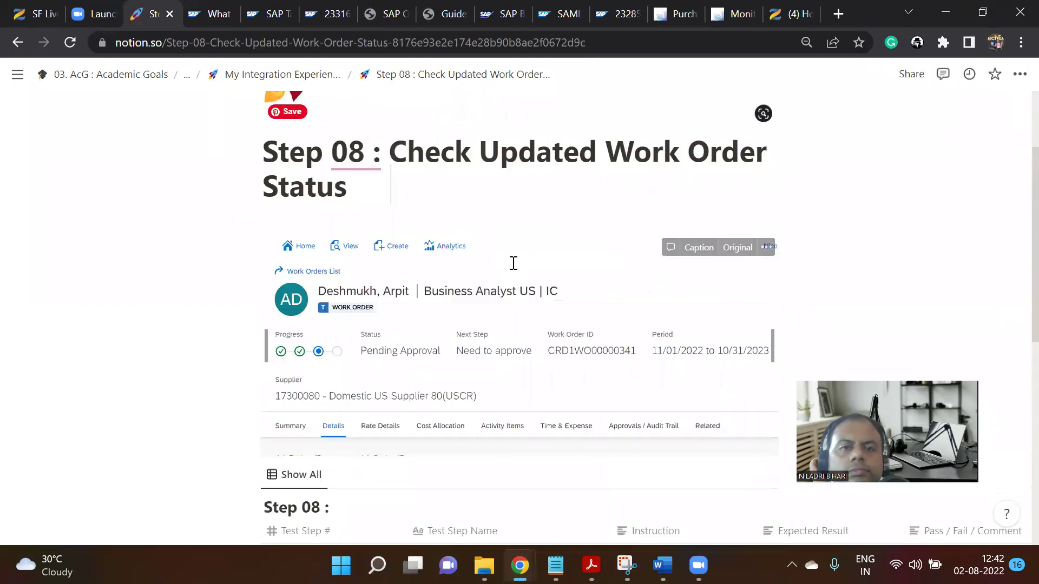
# Paste the captured PR fields screenshot into a new block below the work order image.
pyautogui.press('Return')
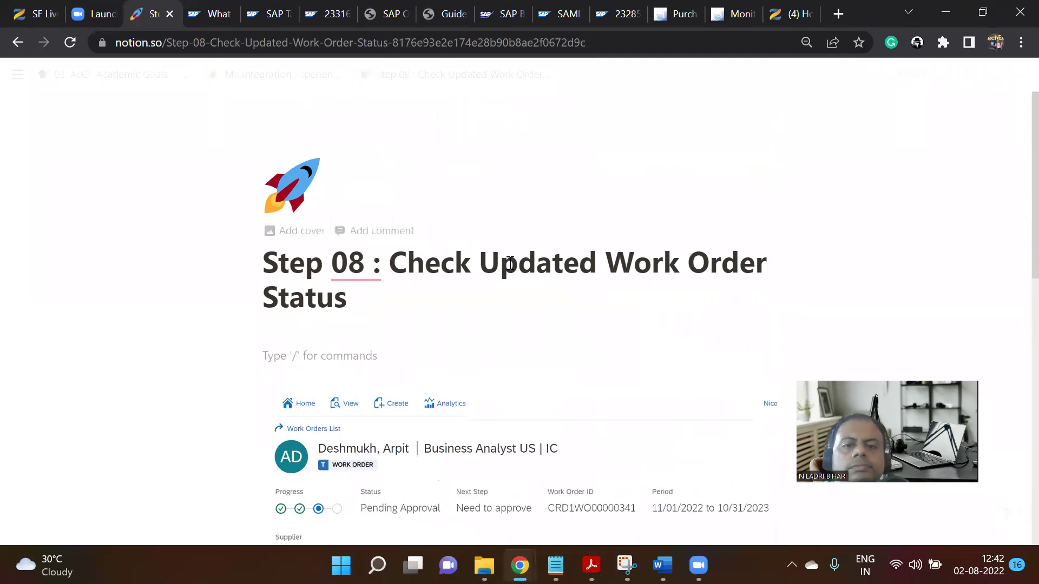
pyautogui.scroll(-6, 614, 217)
pyautogui.press('Return')
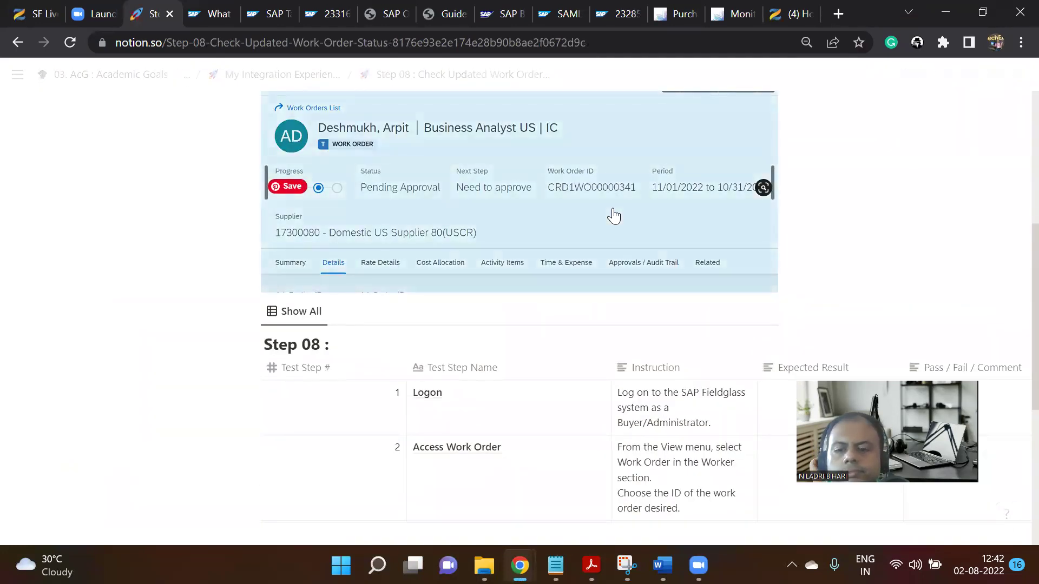
pyautogui.hotkey('ctrl', 'v')
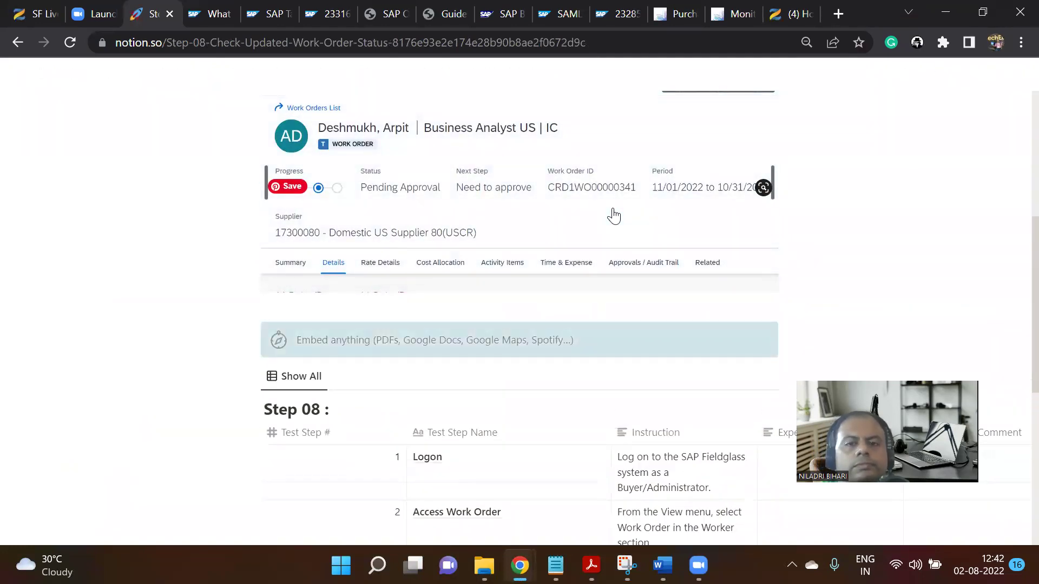
pyautogui.scroll(-2, 595, 243)
pyautogui.scroll(-9, 625, 320)
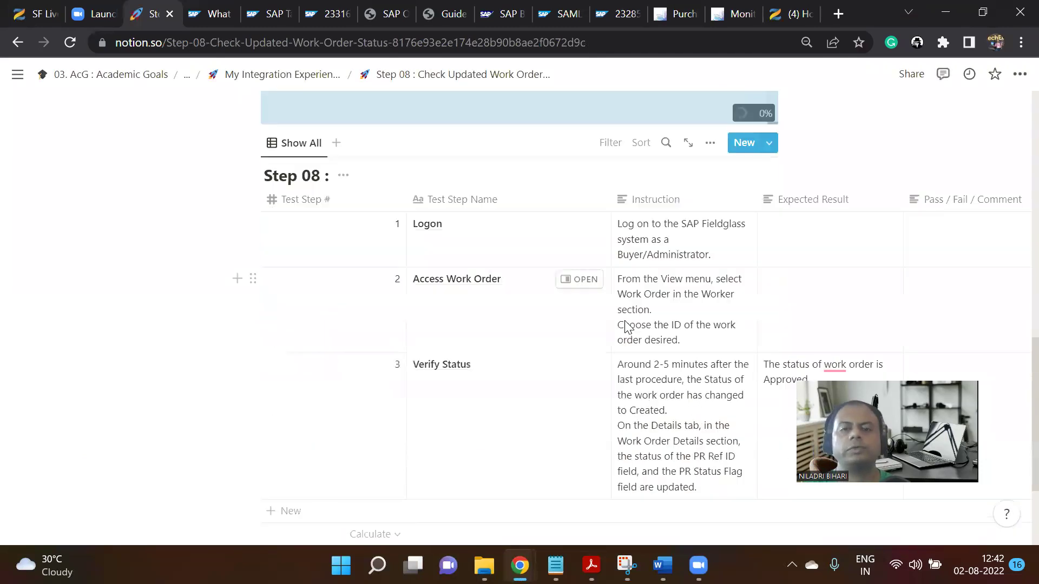
# Make the PR-fields sentence in the Verify Status instruction bold and orange.
pyautogui.moveTo(580, 397); pyautogui.dragTo(758, 398)
pyautogui.click(469, 332)
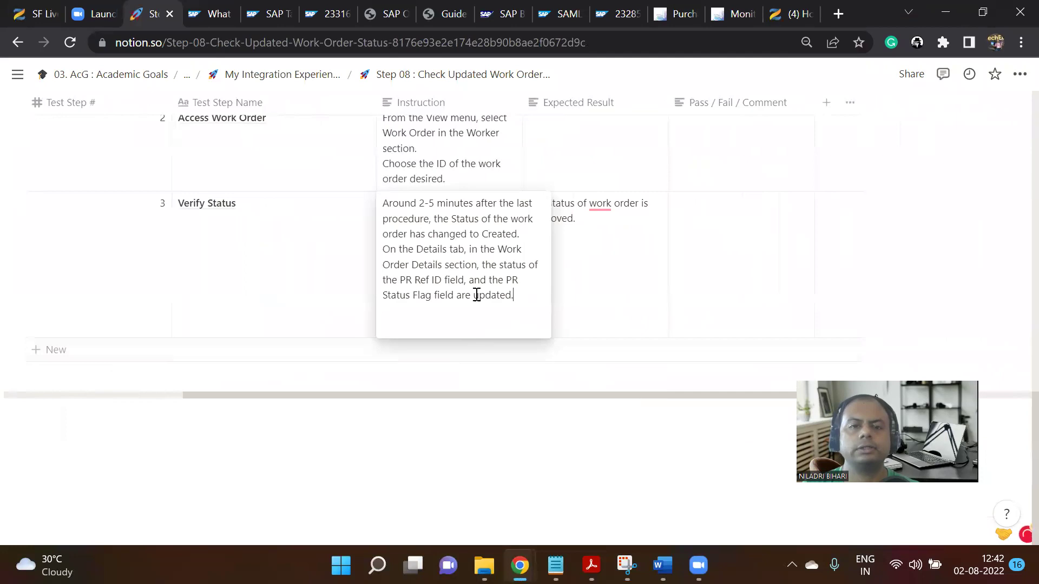
pyautogui.moveTo(486, 269); pyautogui.dragTo(515, 301)
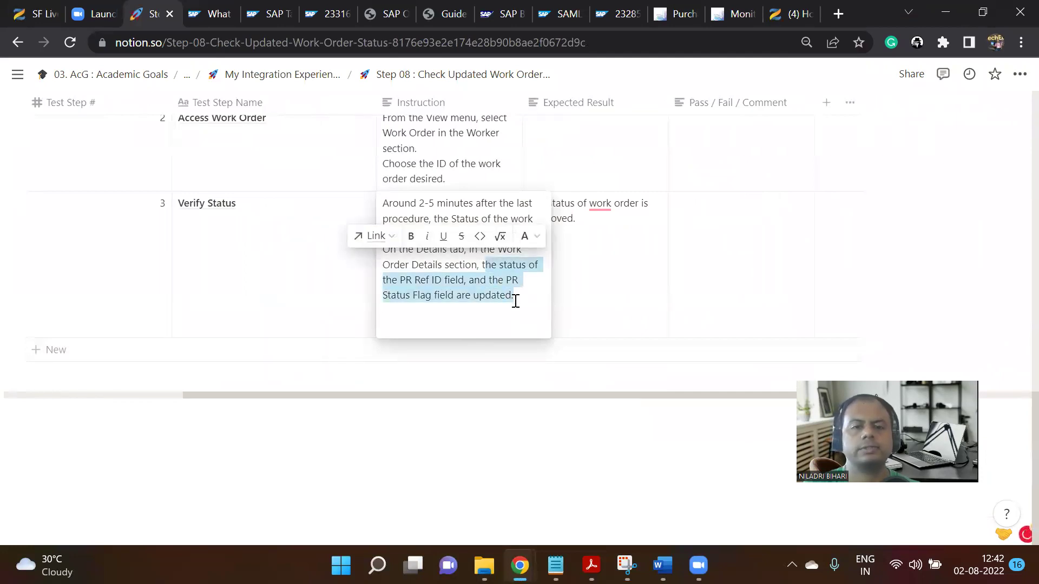
pyautogui.hotkey('ctrl', 'b')
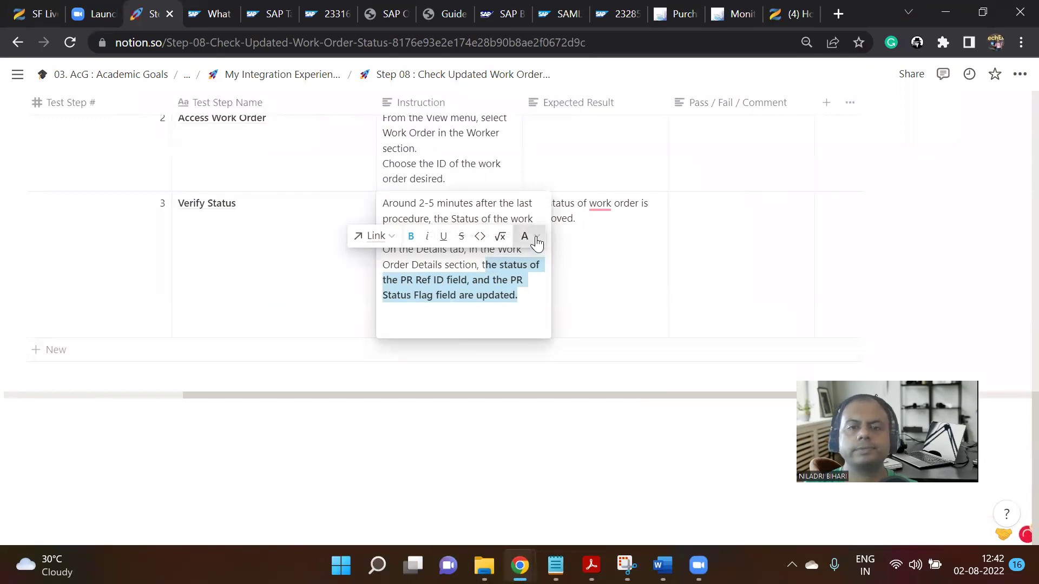
pyautogui.click(529, 237)
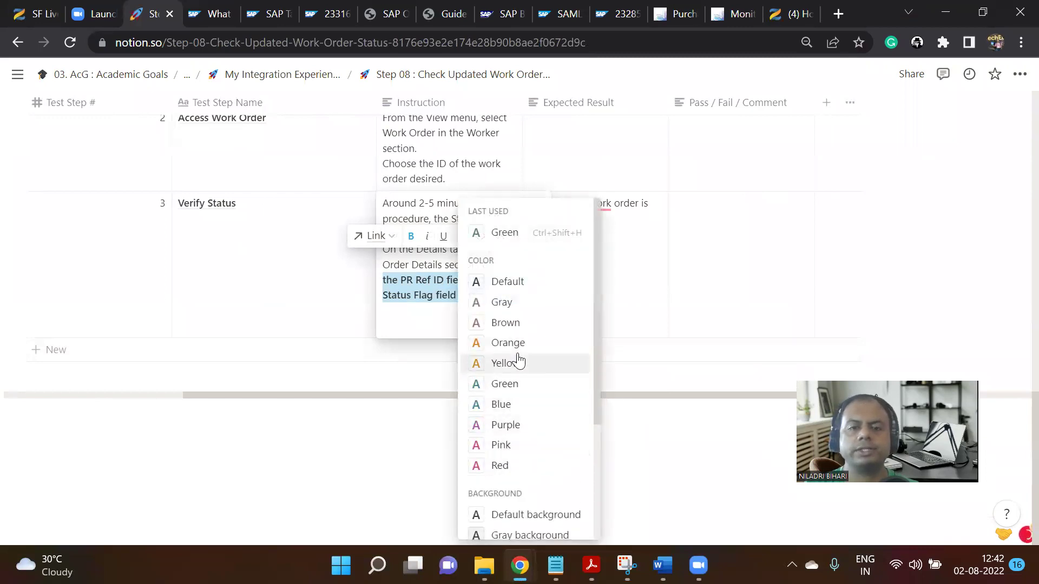
pyautogui.click(511, 344)
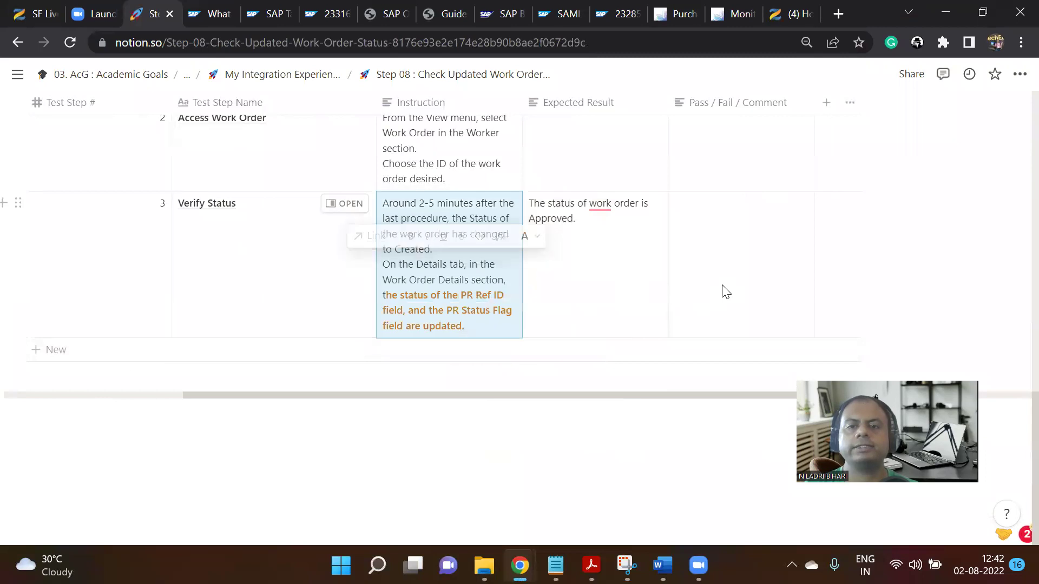
# Record 'PR Ref ID Not updated' in bold orange as the Verify Status result.
pyautogui.click(720, 243)
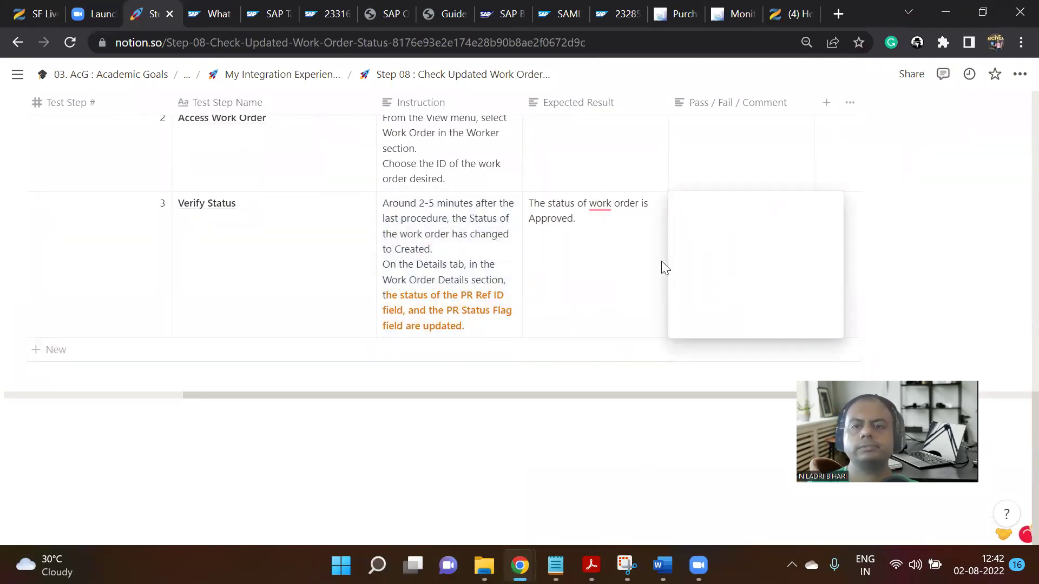
pyautogui.press('Escape')
pyautogui.click(715, 235)
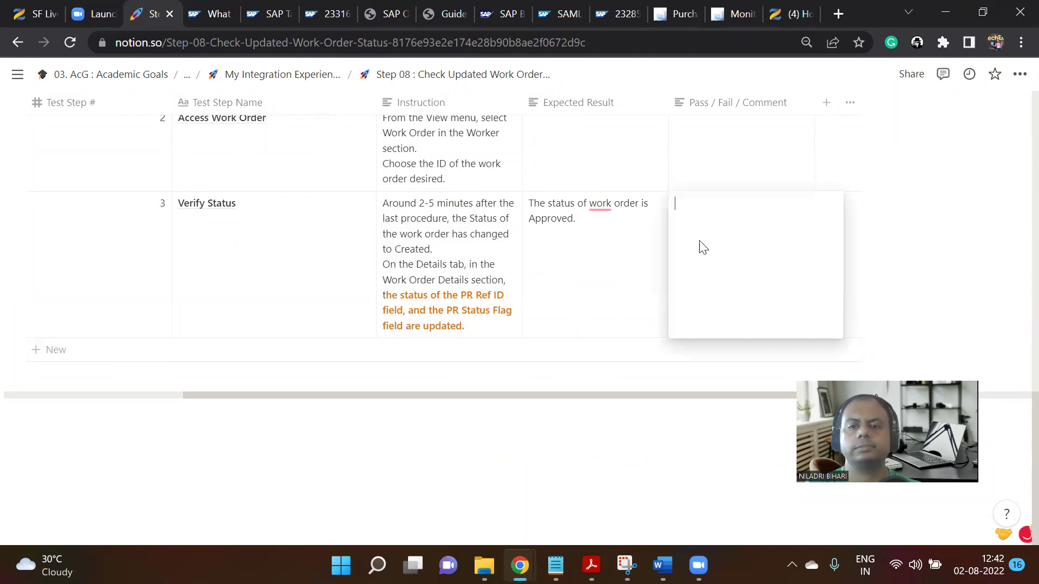
pyautogui.write('Not updated')
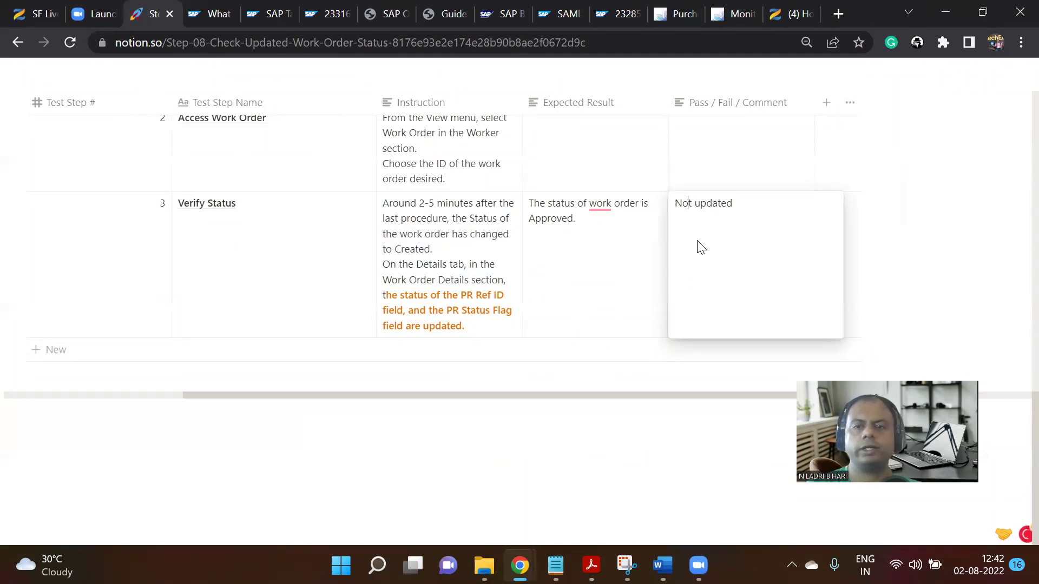
pyautogui.write('PR Ref')
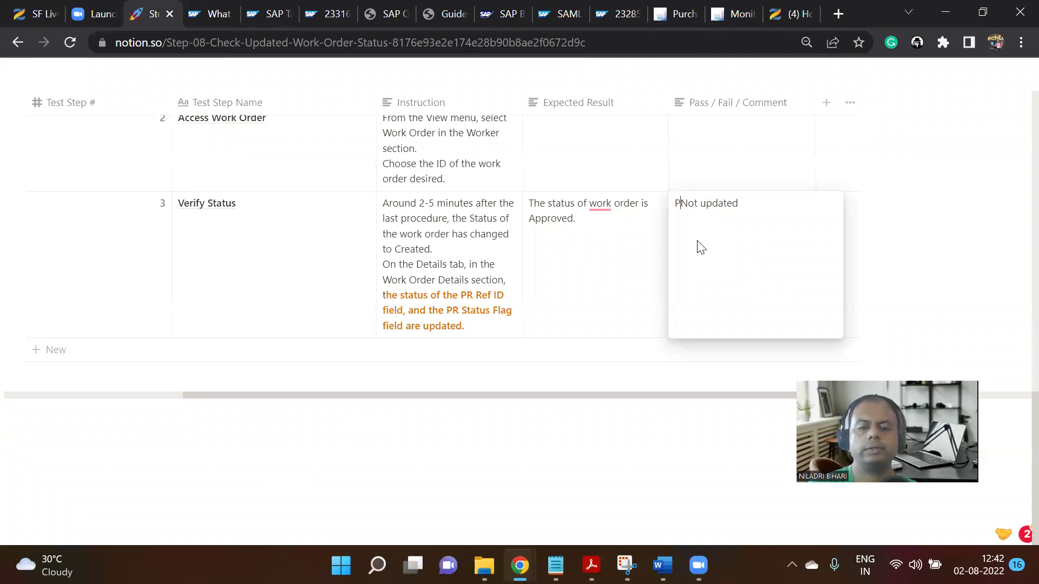
pyautogui.write(' ID')
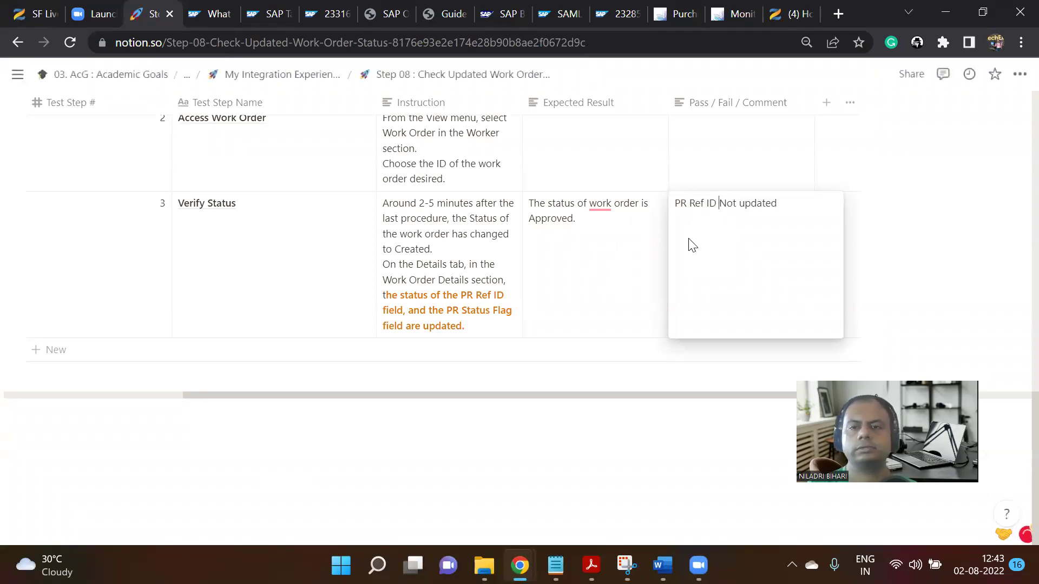
pyautogui.hotkey('ctrl', 'a')
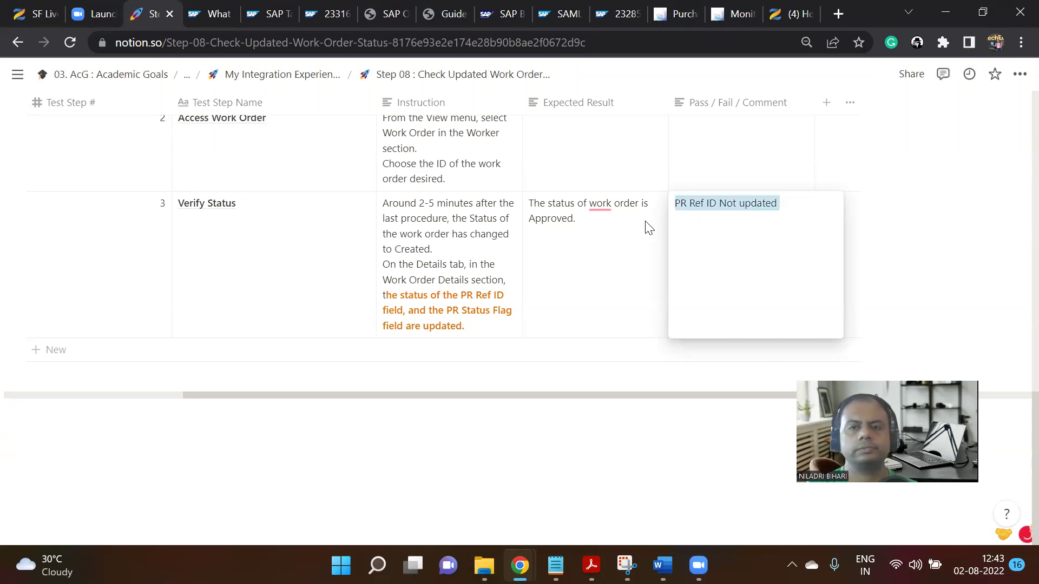
pyautogui.hotkey('ctrl', 'b')
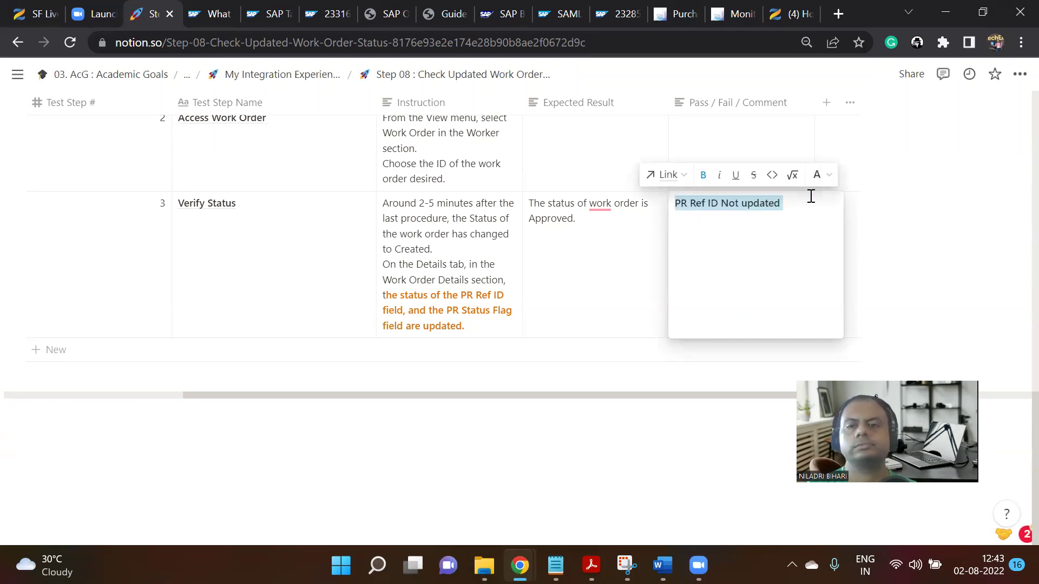
pyautogui.click(826, 176)
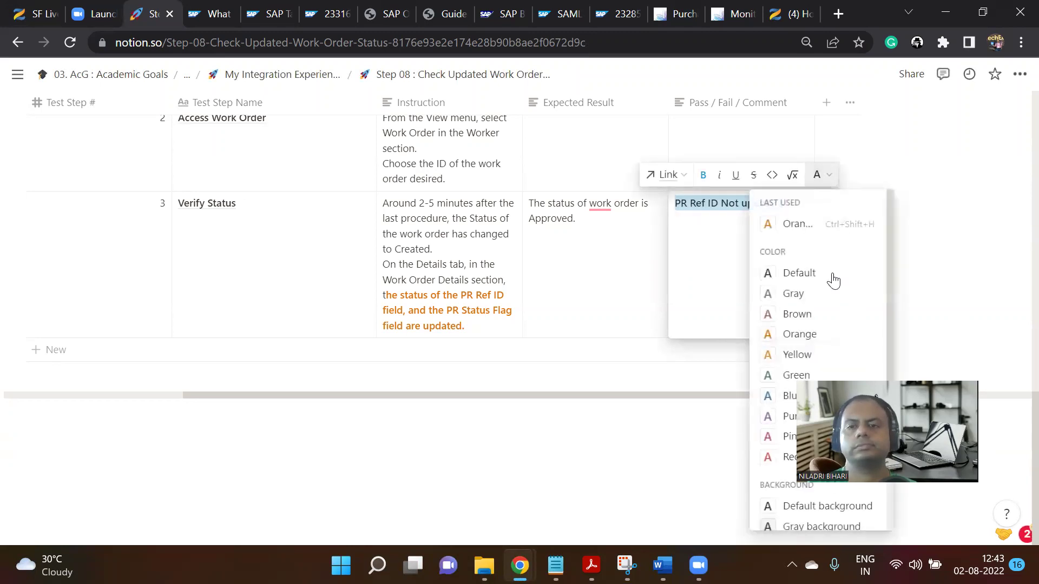
pyautogui.click(803, 234)
pyautogui.press('Escape')
pyautogui.scroll(3, 590, 420)
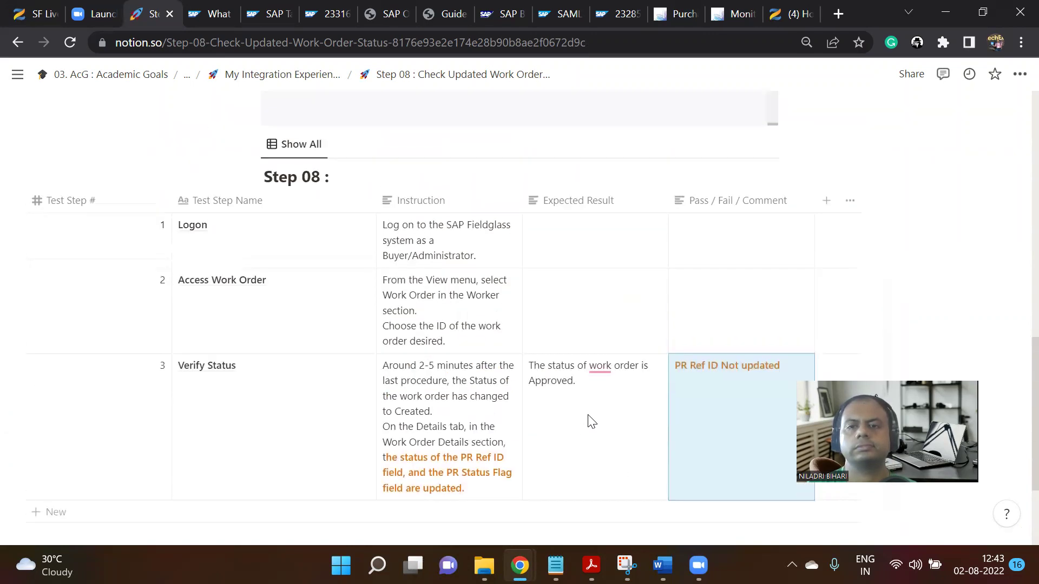
# Mark Logon step 1 and step 2 as Pass in green text.
pyautogui.click(708, 229)
pyautogui.write('Pass')
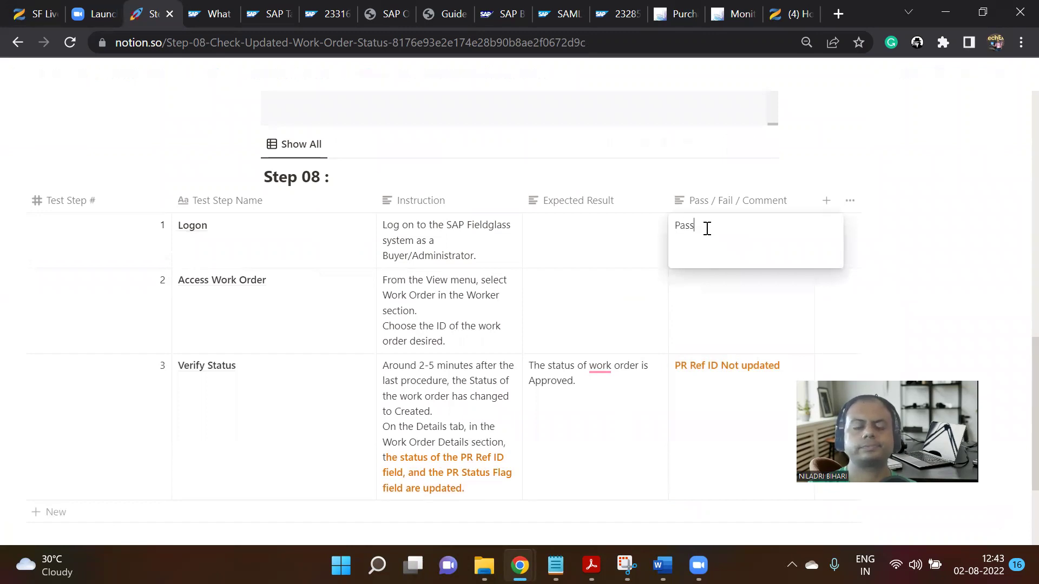
pyautogui.hotkey('ctrl', 'a')
pyautogui.hotkey('ctrl', 'c')
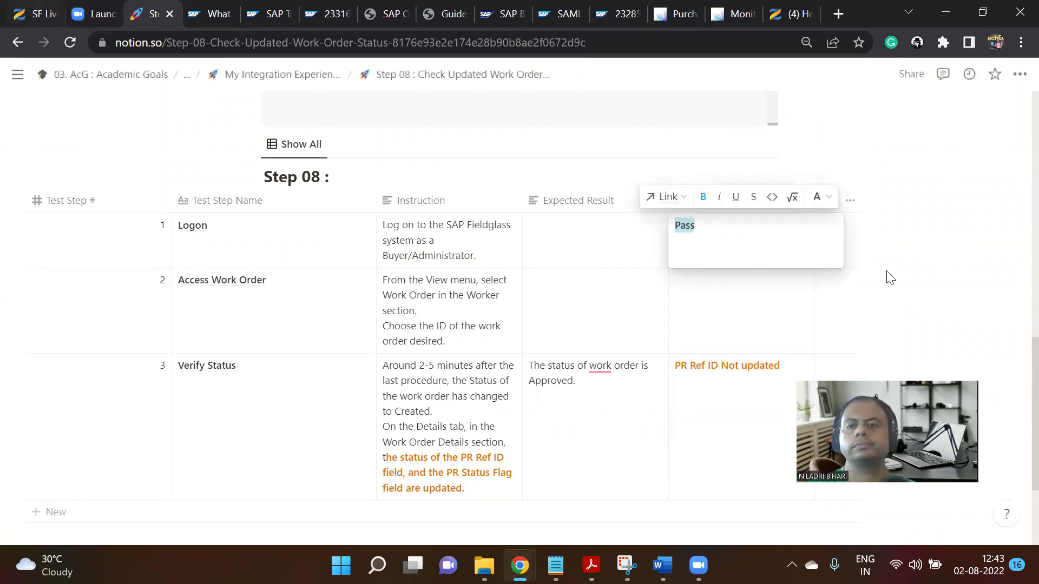
pyautogui.click(824, 198)
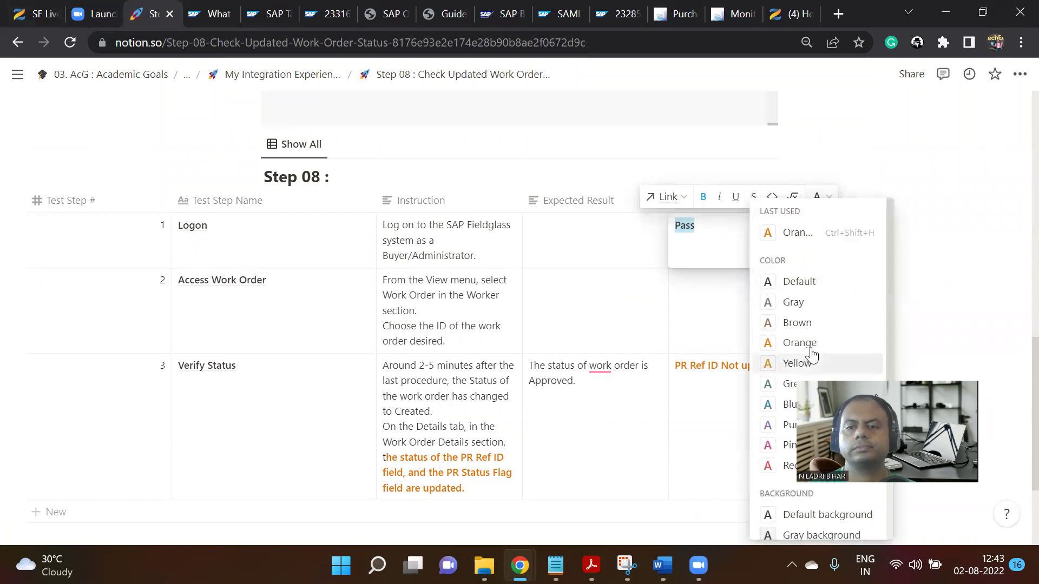
pyautogui.click(779, 383)
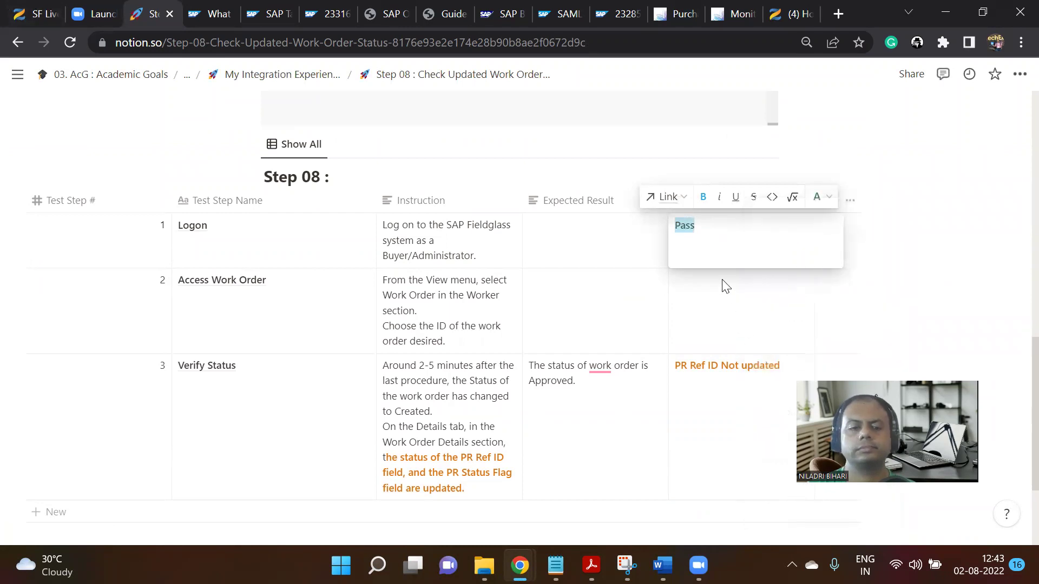
pyautogui.press('Escape')
pyautogui.click(705, 307)
pyautogui.hotkey('ctrl', 'v')
pyautogui.press('Escape')
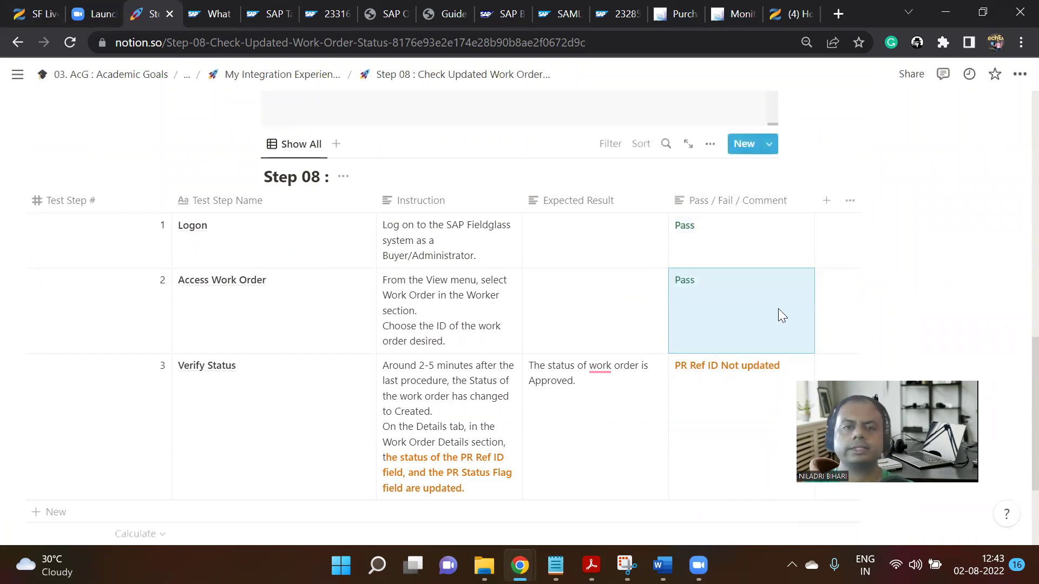
# Return to the parent 'My Integration Experience with SAP Extended Work Force Management' page.
pyautogui.scroll(-3, 701, 322)
pyautogui.scroll(6, 649, 371)
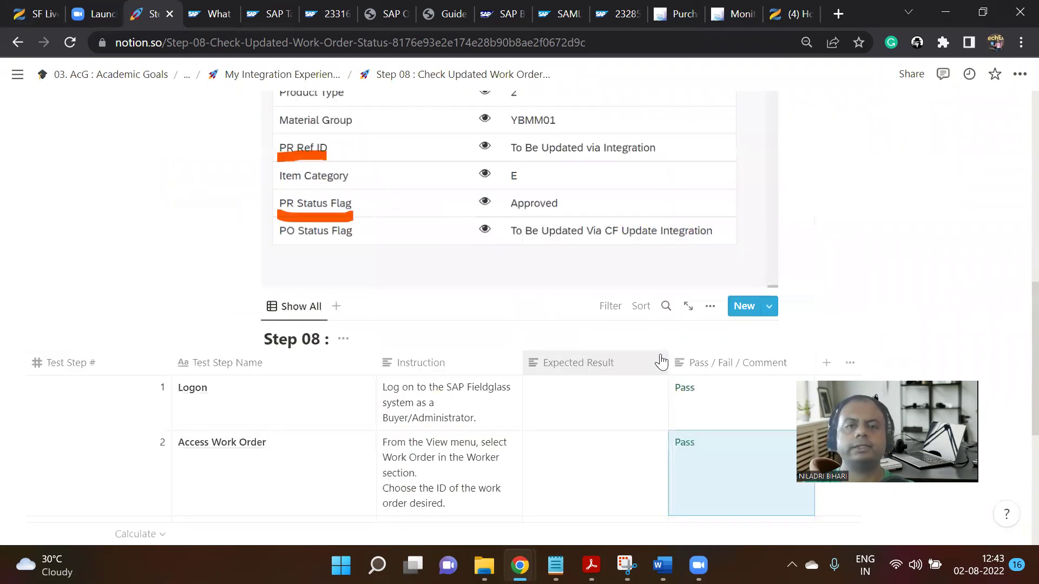
pyautogui.scroll(10, 662, 357)
pyautogui.click(313, 80)
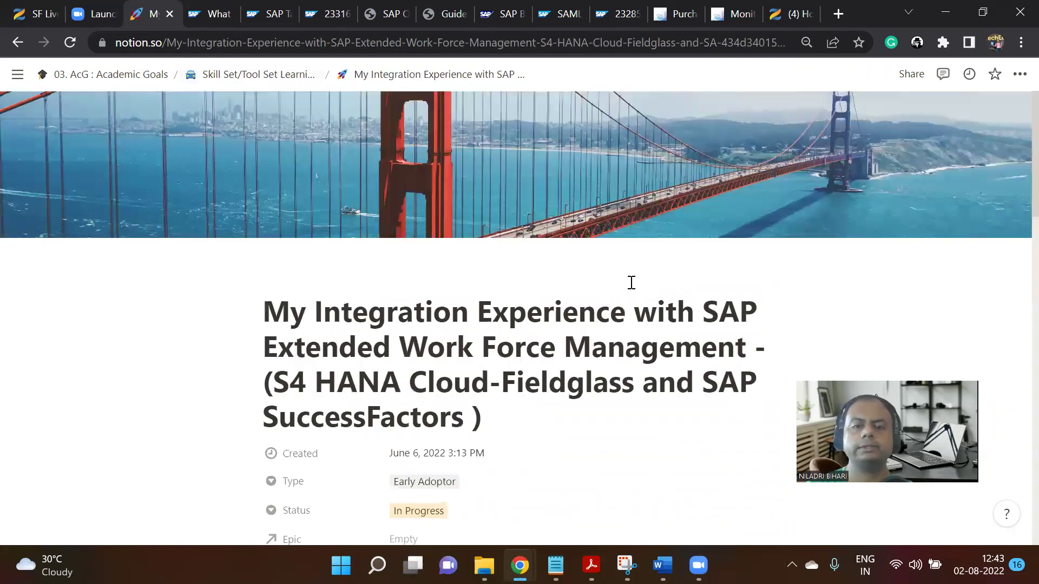
# Scroll down to the Part B step list, through Step 22 : Close Work Order.
pyautogui.scroll(-15, 624, 292)
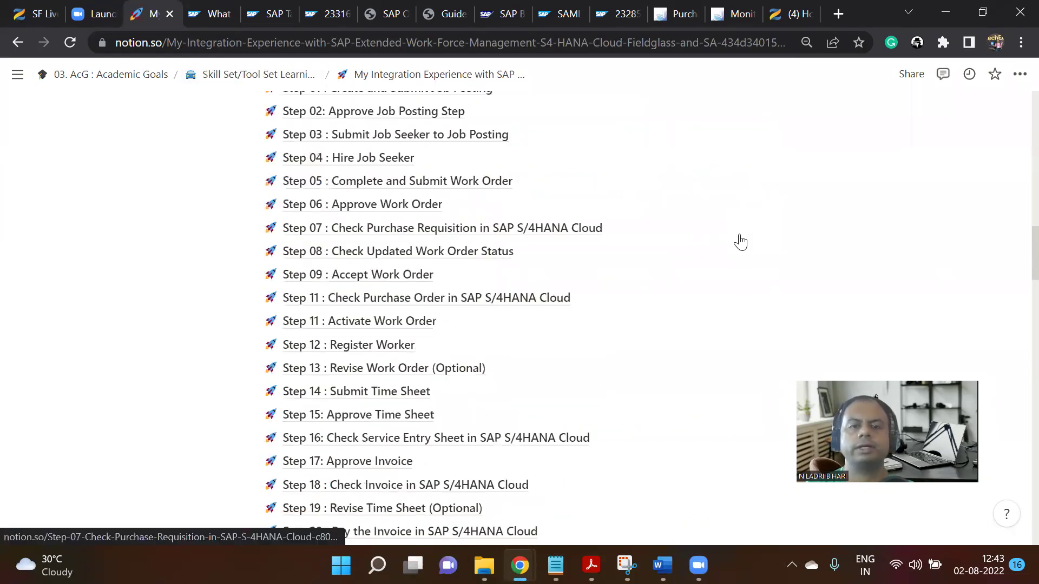
pyautogui.scroll(-2, 741, 242)
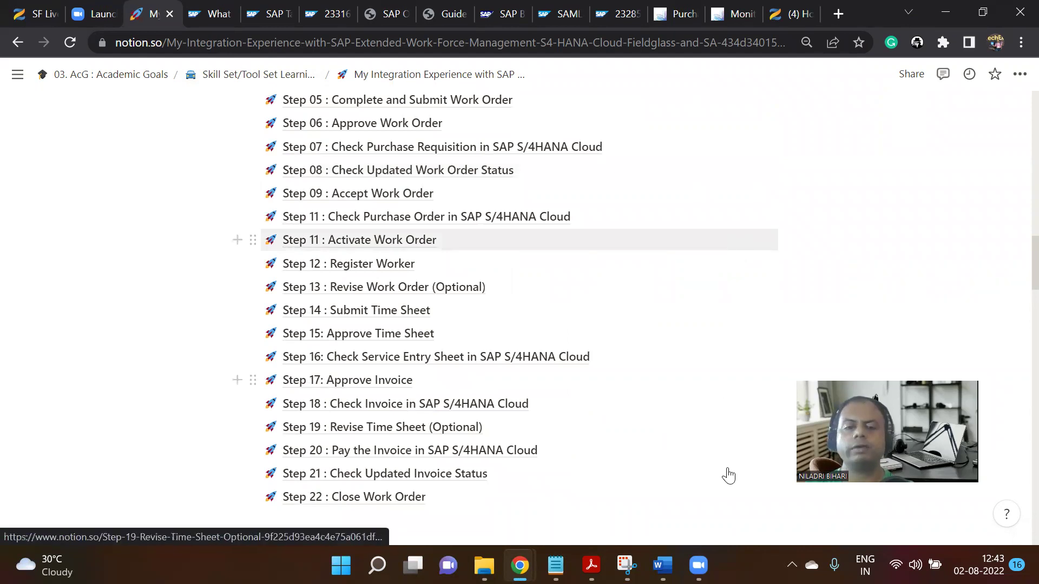
# In Fieldglass, view the work order's Approvals / Audit Trail, still pending approval.
pyautogui.moveTo(519, 565)
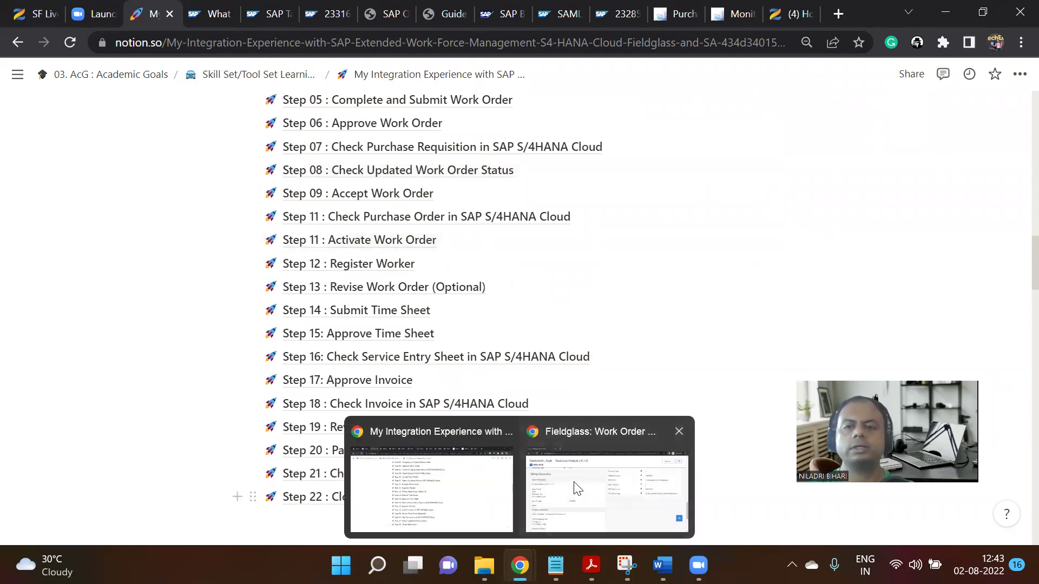
pyautogui.click(578, 488)
pyautogui.scroll(10, 608, 329)
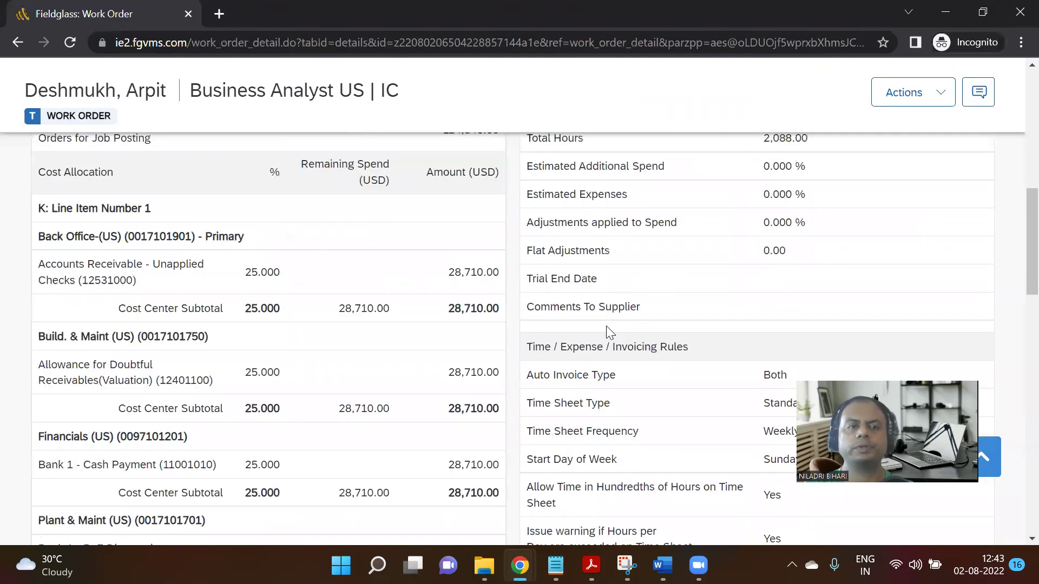
pyautogui.scroll(5, 611, 331)
pyautogui.scroll(-3, 607, 330)
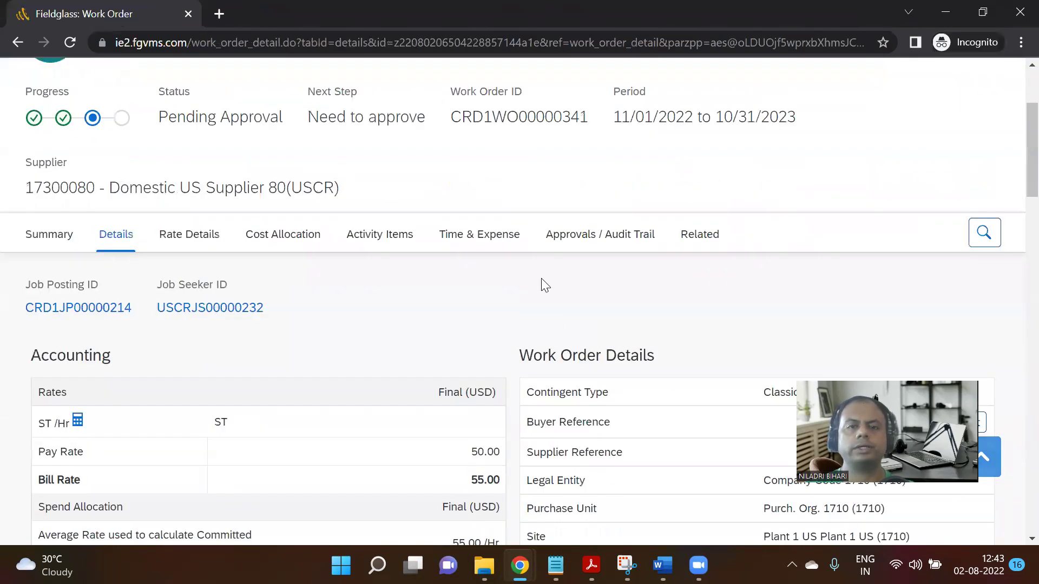
pyautogui.click(572, 238)
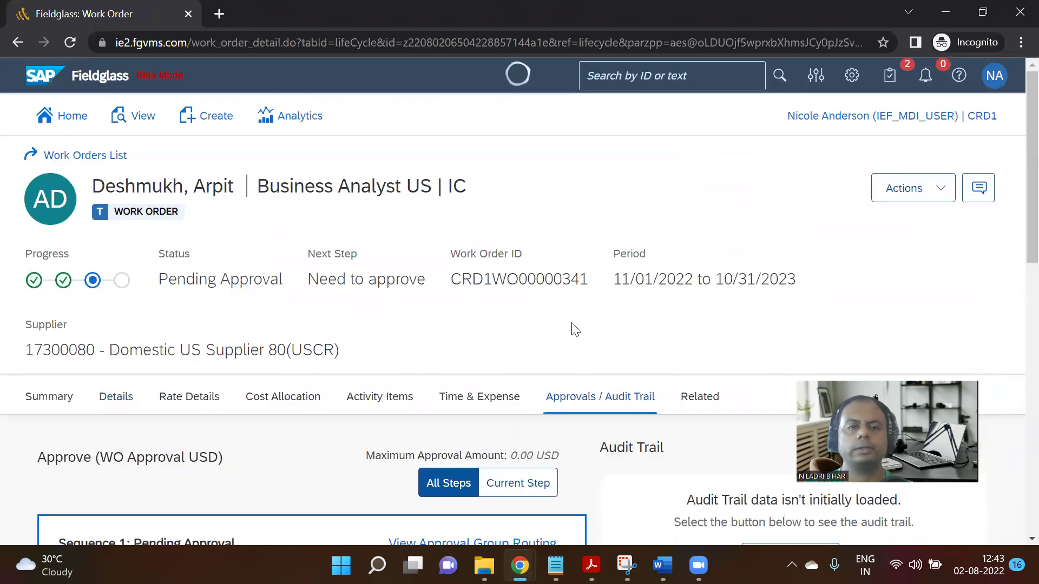
pyautogui.scroll(-4, 578, 329)
pyautogui.scroll(-8, 578, 331)
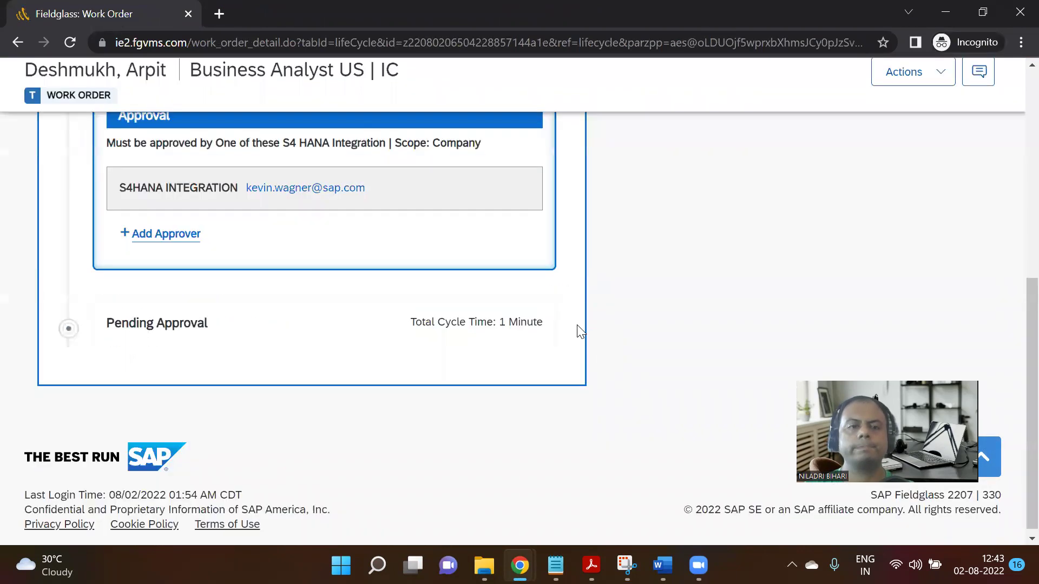
# Switch back to the Notion parent page's Part B step list.
pyautogui.moveTo(517, 563)
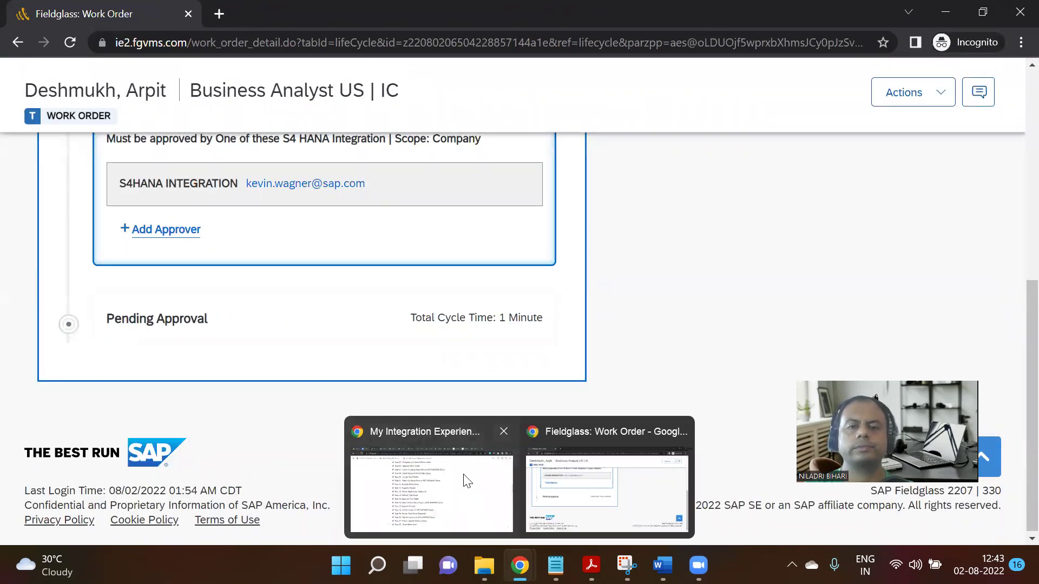
pyautogui.click(464, 480)
pyautogui.scroll(4, 565, 306)
# Review the Step 09 : Accept Work Order test steps, then return to the Fieldglass work order.
pyautogui.scroll(-3, 564, 304)
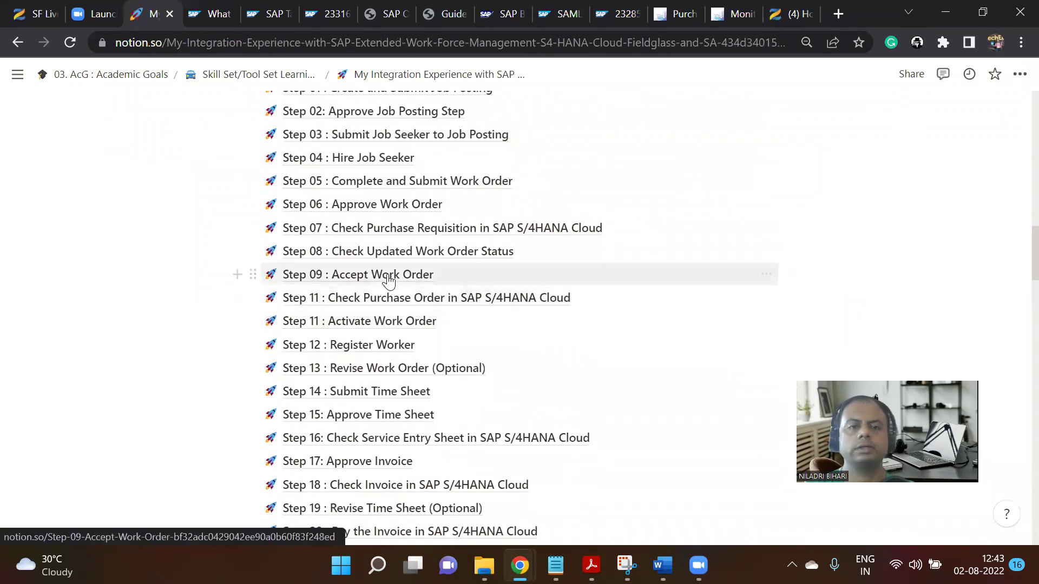
pyautogui.click(389, 279)
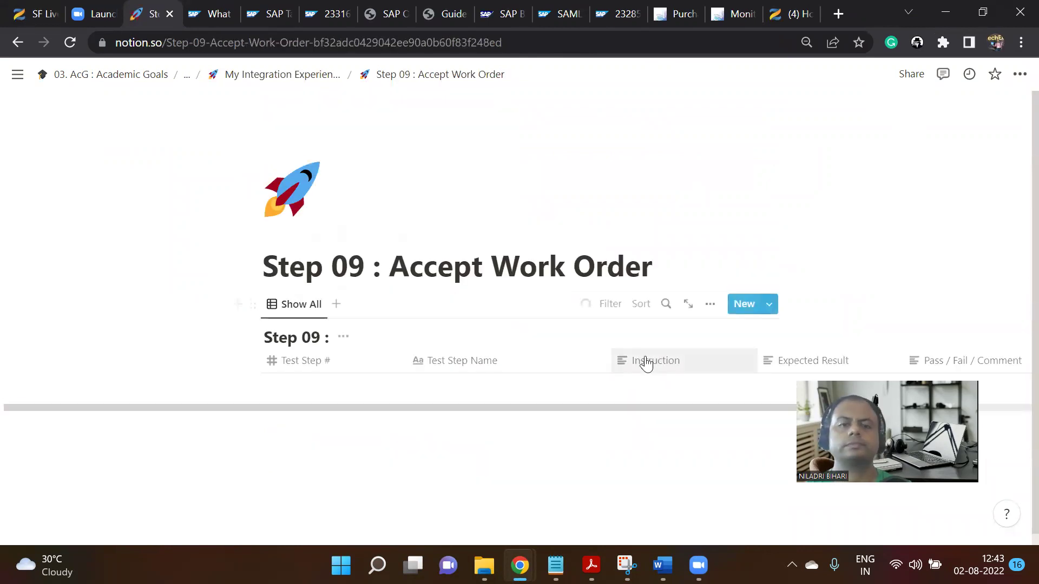
pyautogui.scroll(-2, 568, 373)
pyautogui.scroll(-2, 636, 363)
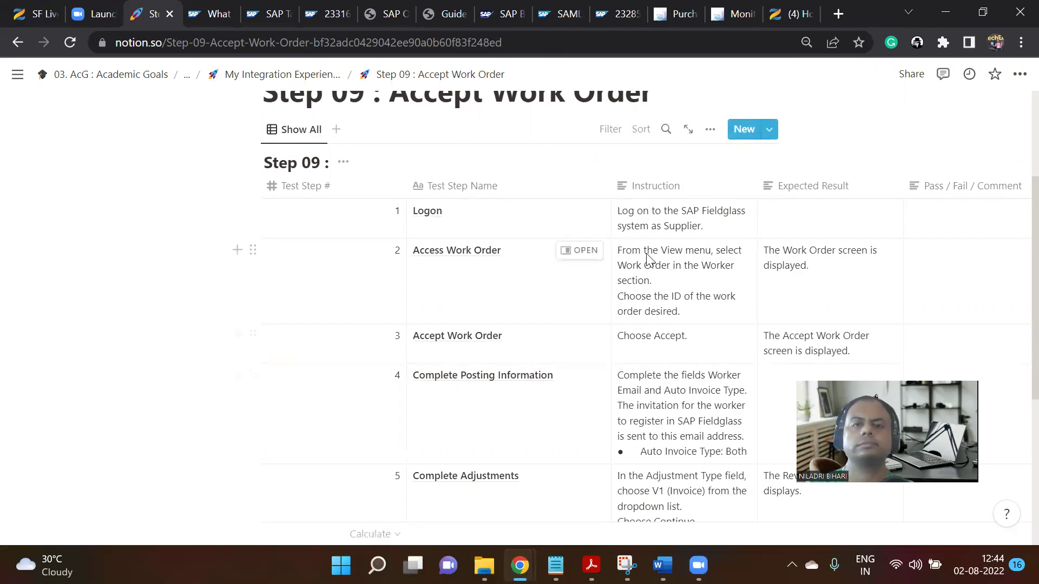
pyautogui.scroll(-2, 649, 260)
pyautogui.scroll(3, 654, 308)
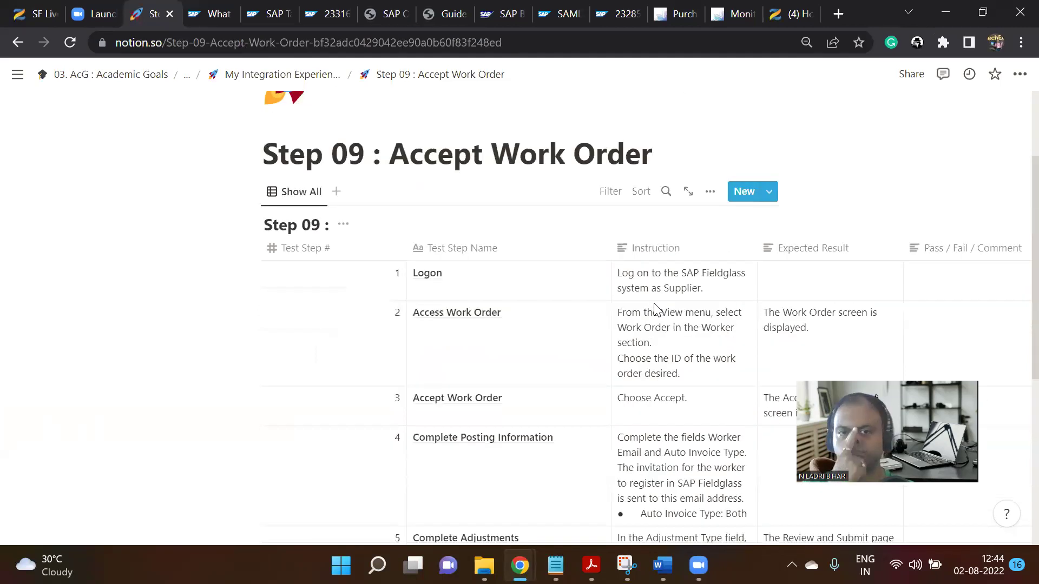
pyautogui.scroll(1, 655, 308)
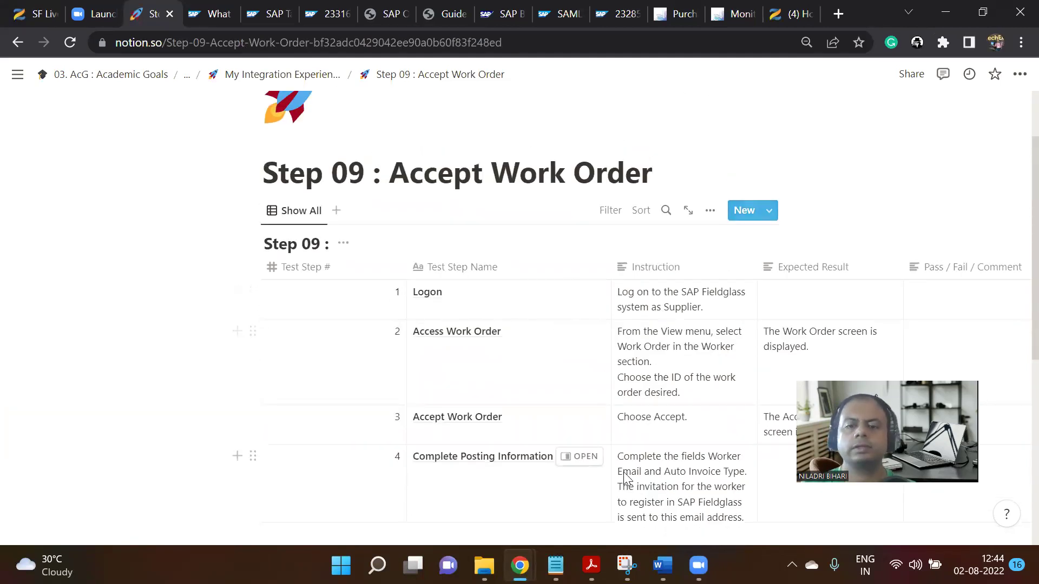
pyautogui.moveTo(519, 565)
pyautogui.click(595, 482)
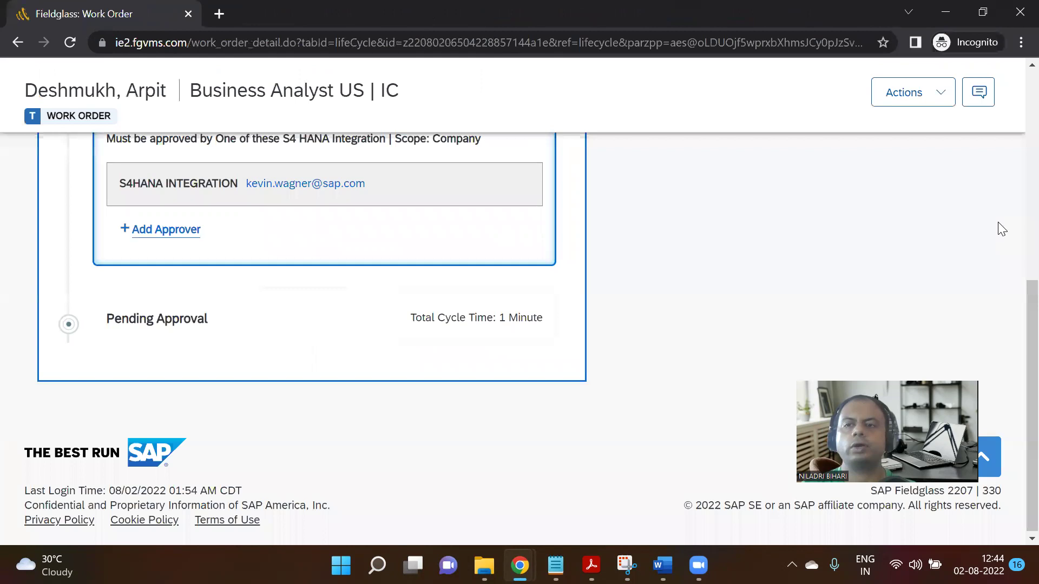
# Sign out of both the current user and the generic user in Fieldglass.
pyautogui.click(995, 75)
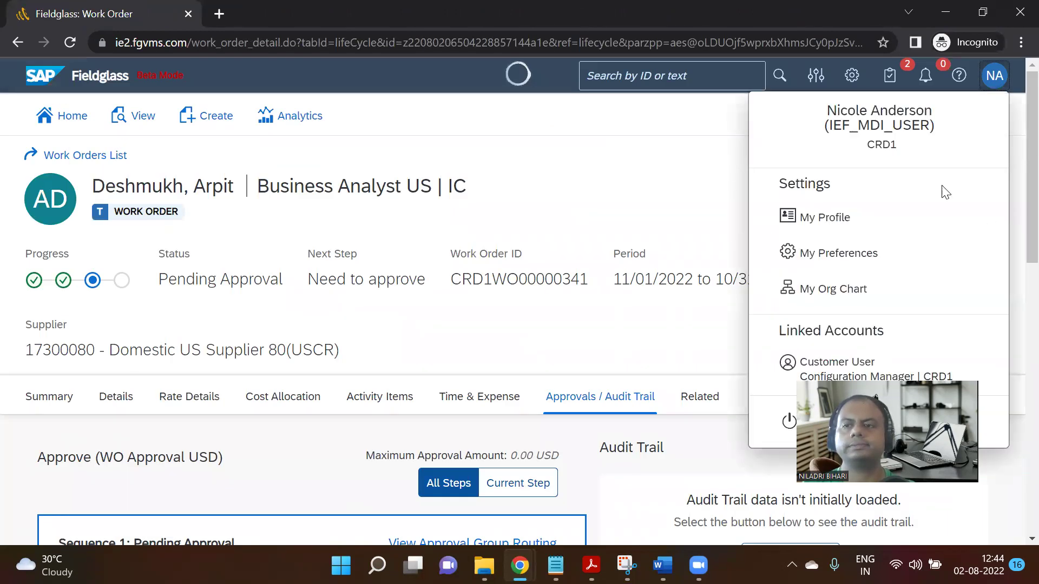
pyautogui.click(786, 424)
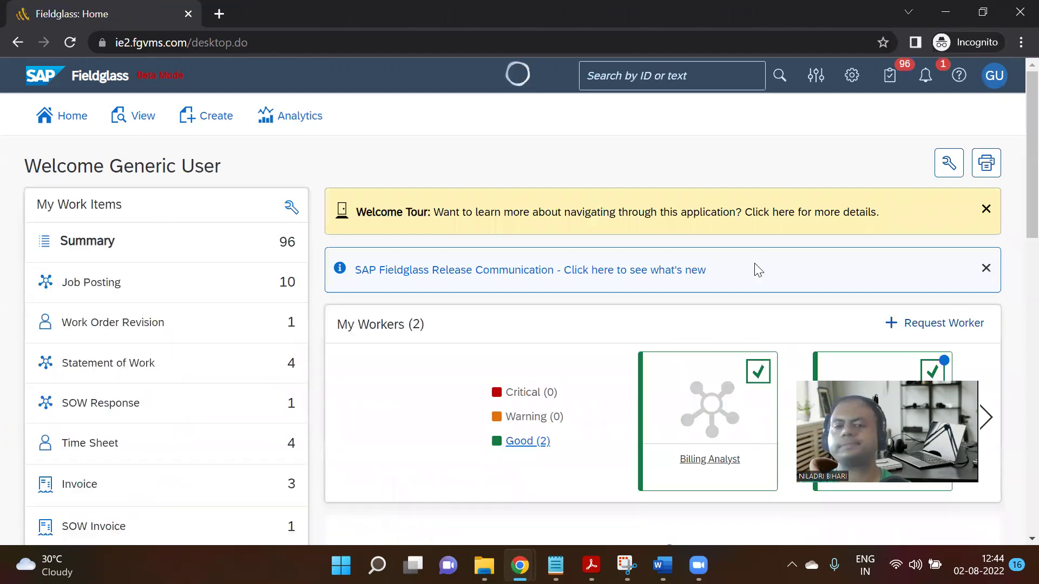
pyautogui.click(995, 75)
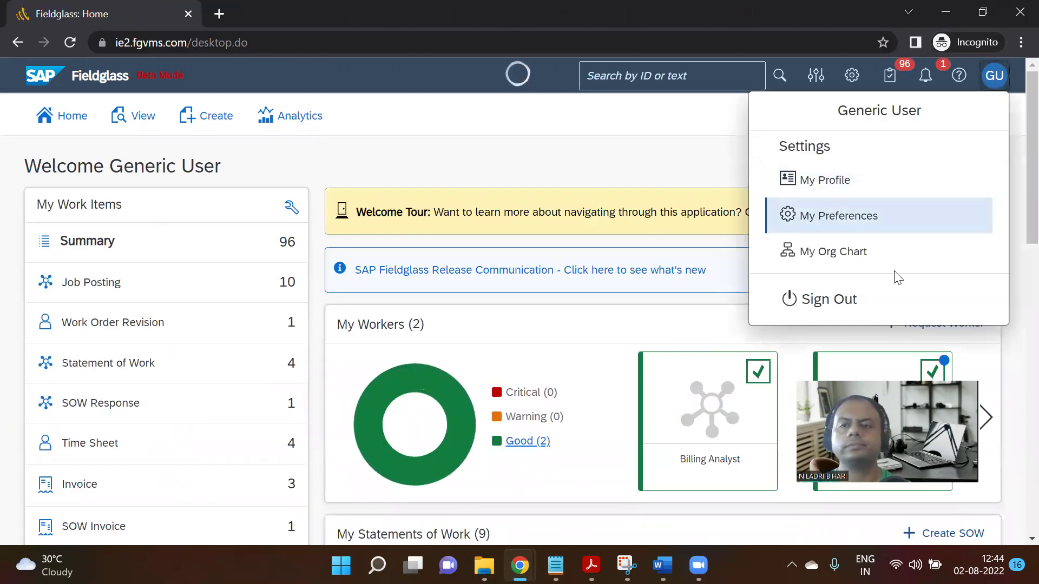
pyautogui.click(842, 305)
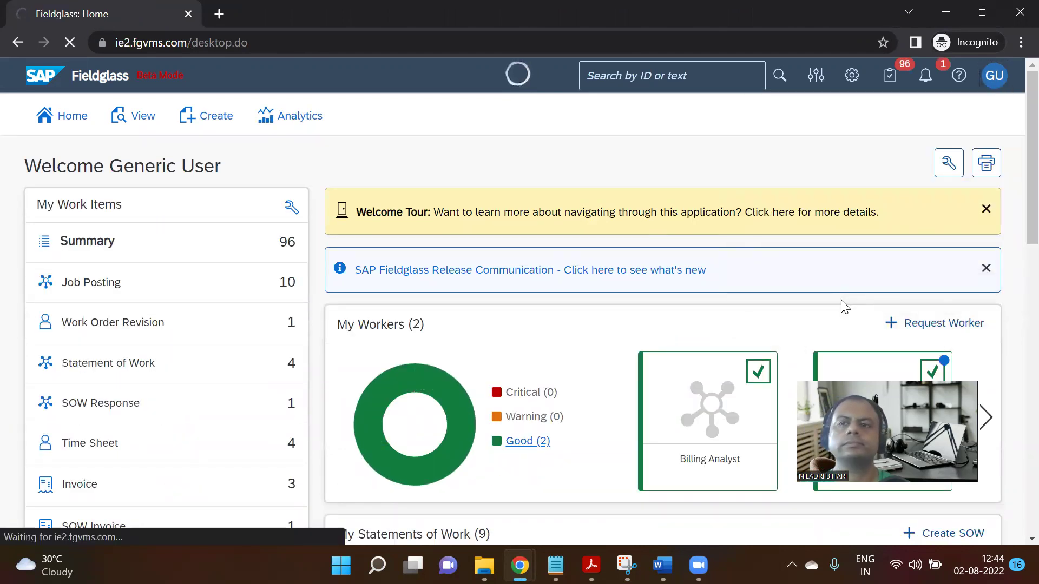
# Attempt to log on with the supplier user name and password, which fails authentication.
pyautogui.click(730, 162)
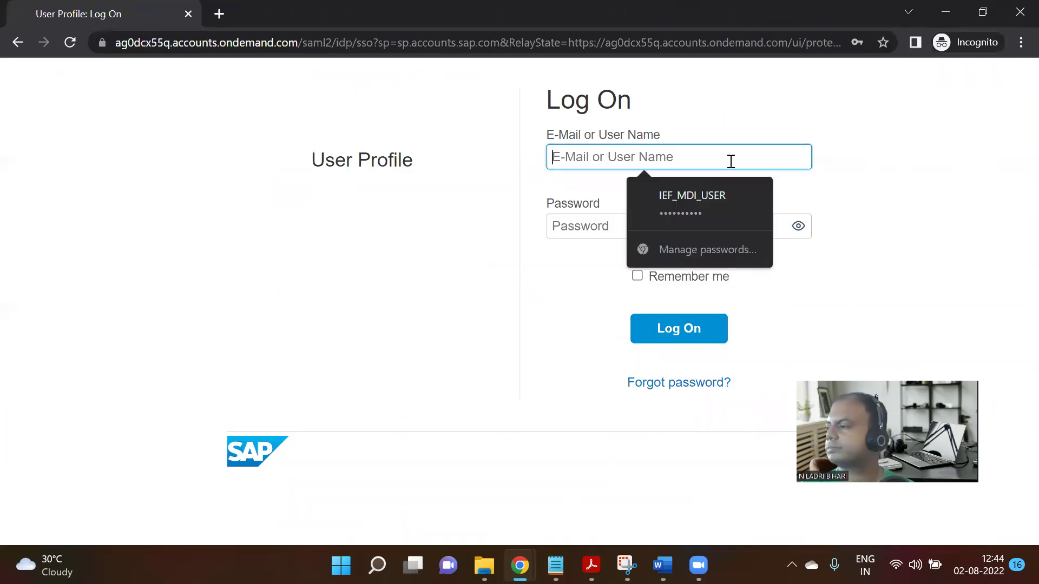
pyautogui.write('u')
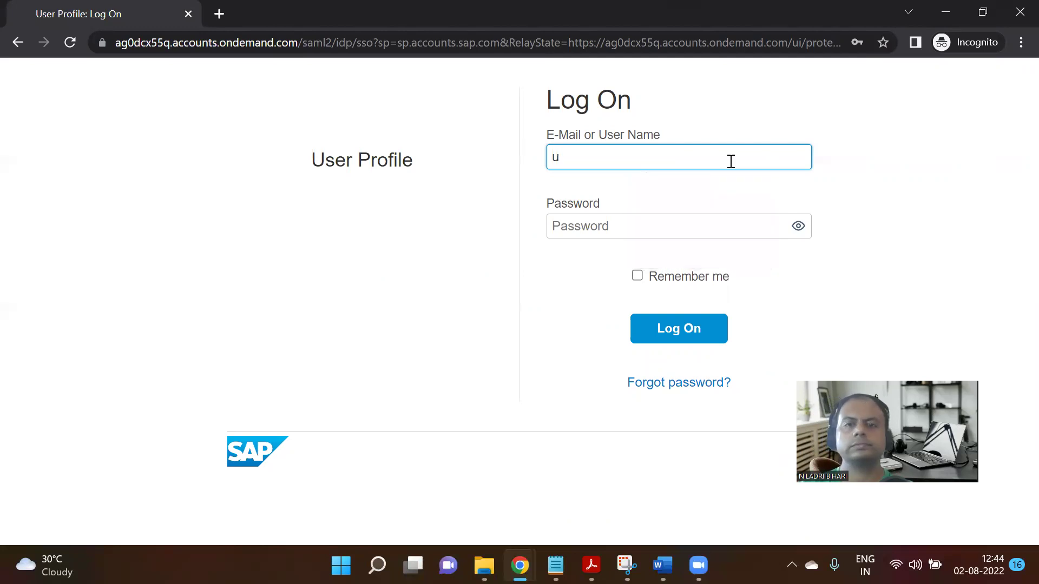
pyautogui.press('BackSpace')
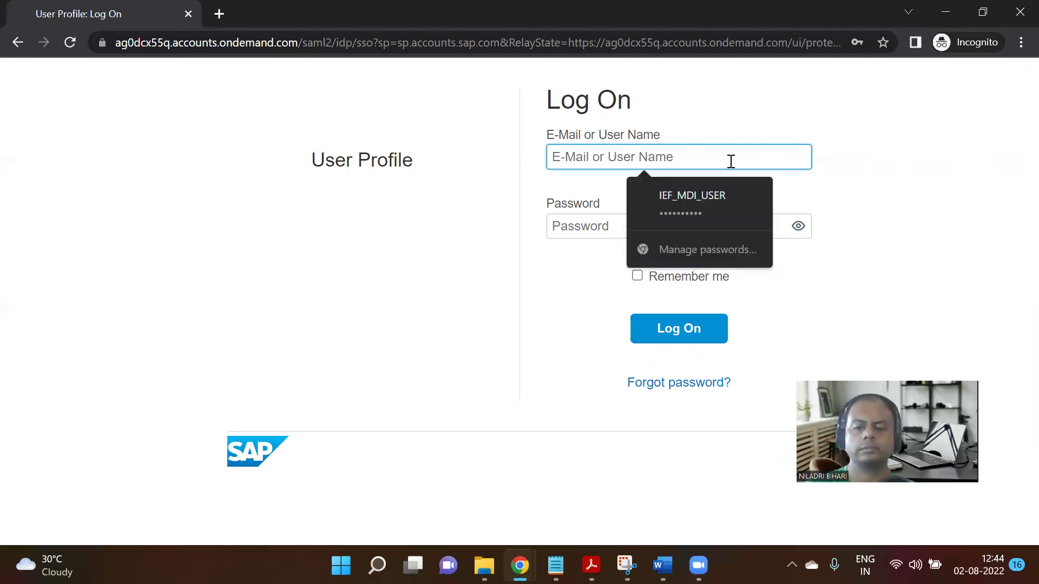
pyautogui.write('USCR_Supplier')
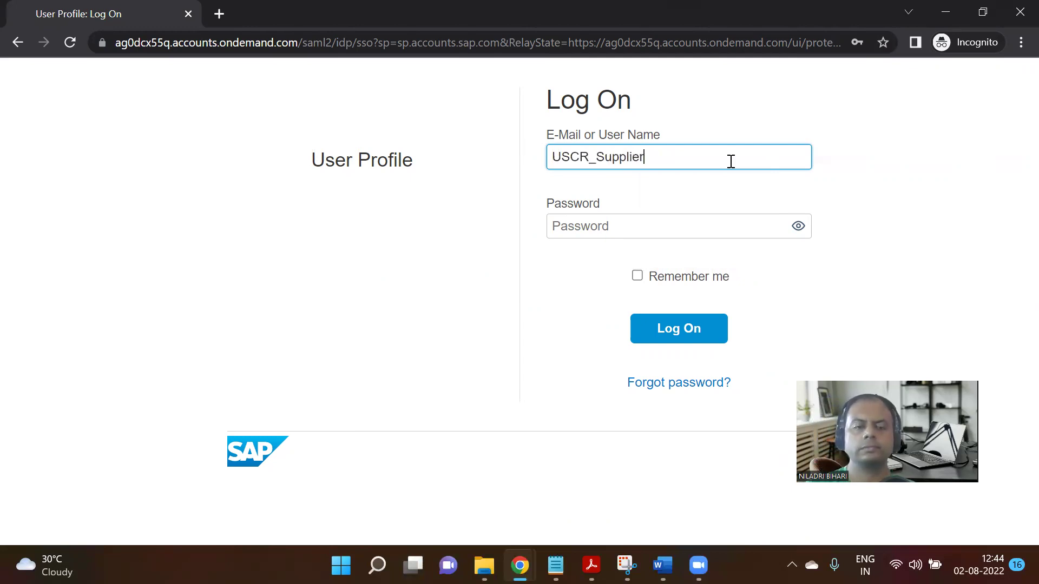
pyautogui.press('Tab')
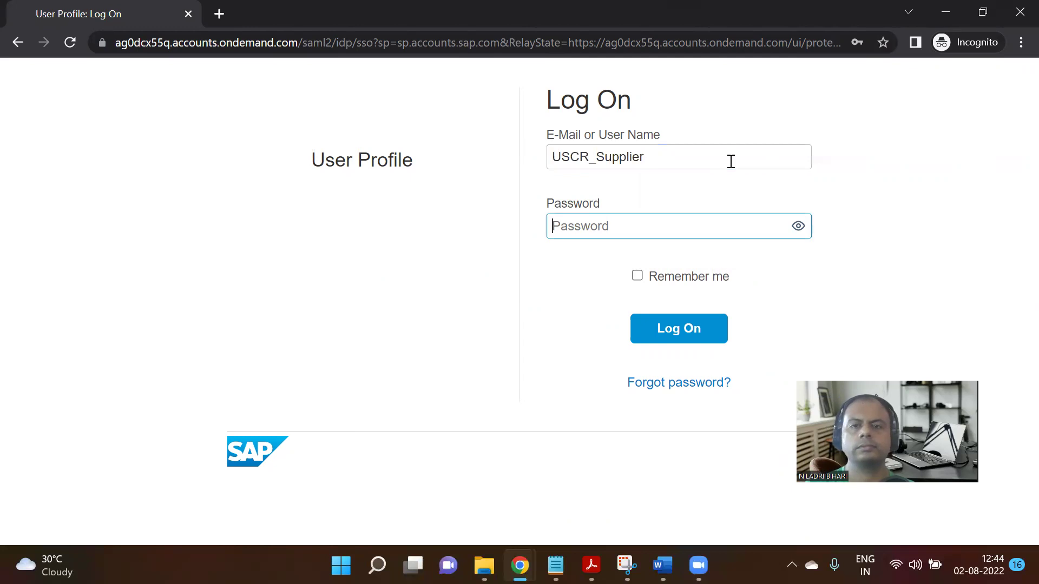
pyautogui.write('••')
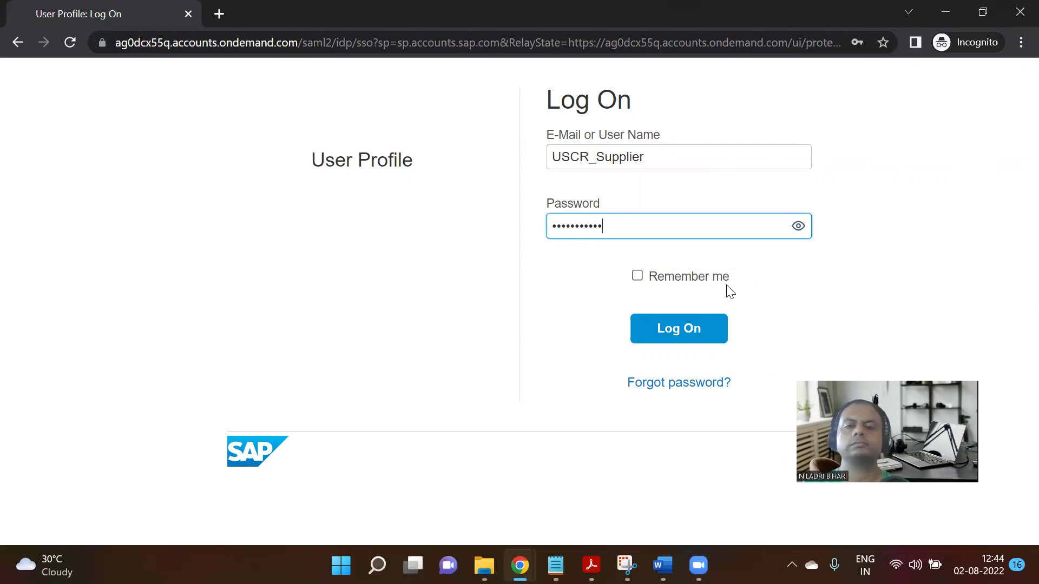
pyautogui.click(711, 328)
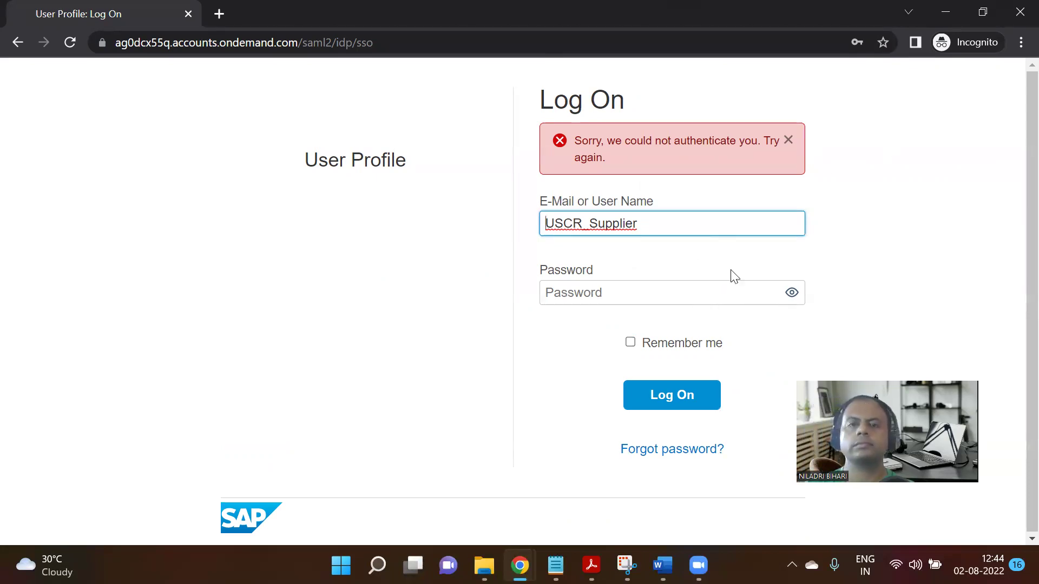
pyautogui.click(502, 44)
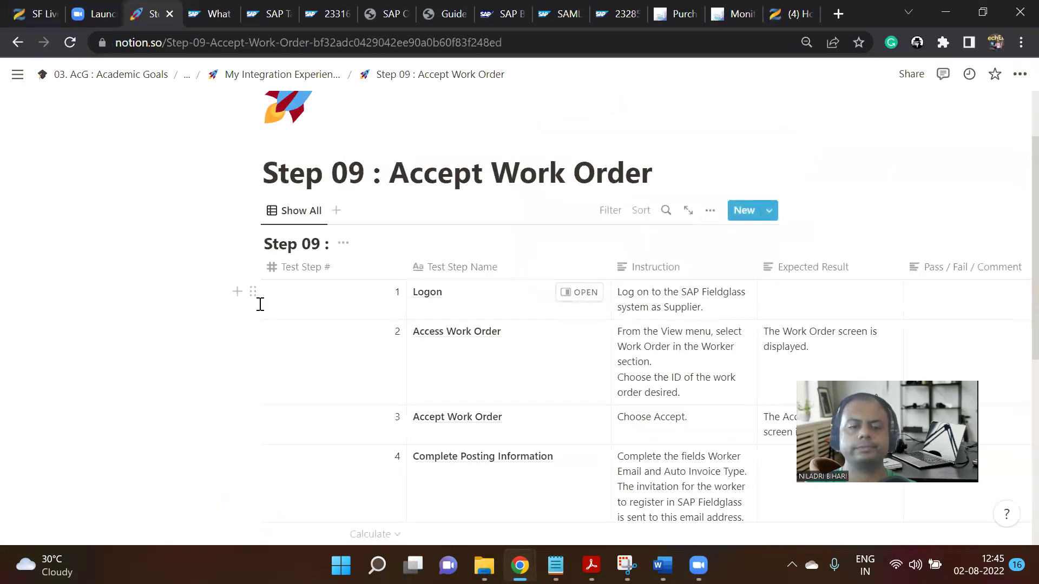
# In an Incognito window at ie2.fgvms.com, sign in with the supplier's saved login.
pyautogui.hotkey('ctrl', 'shift', 'n')
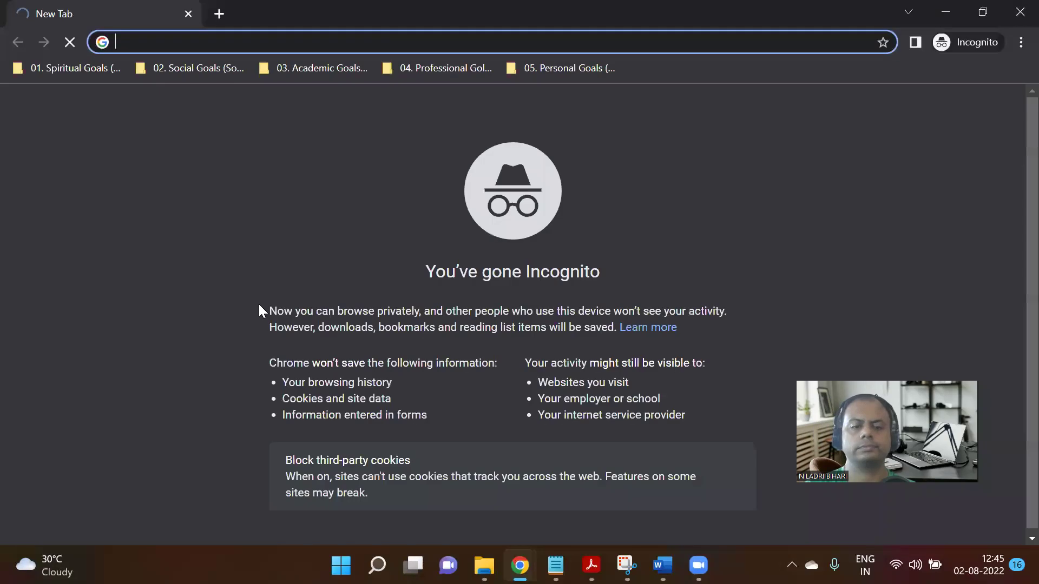
pyautogui.write('ie')
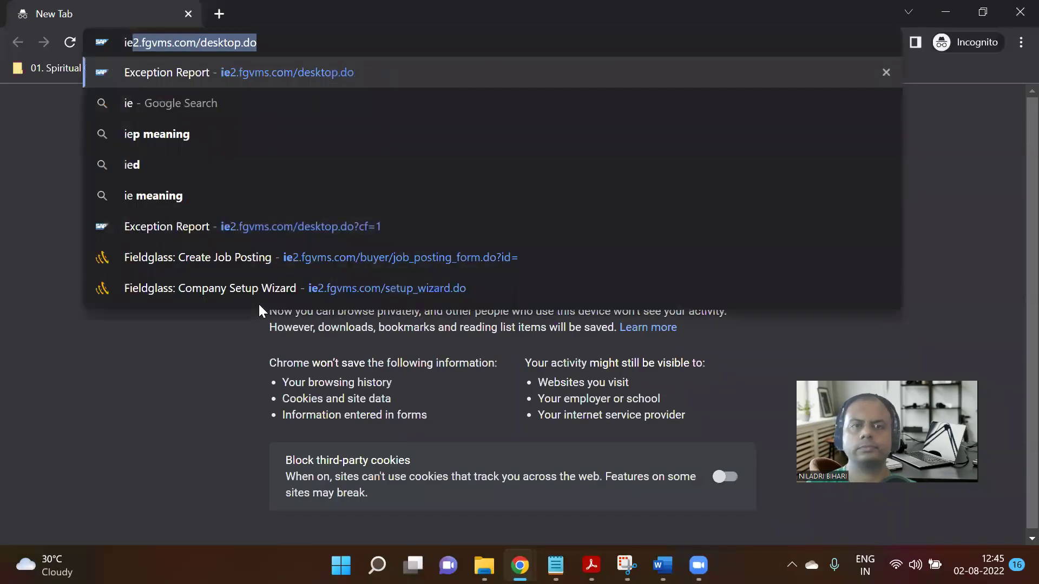
pyautogui.press('Return')
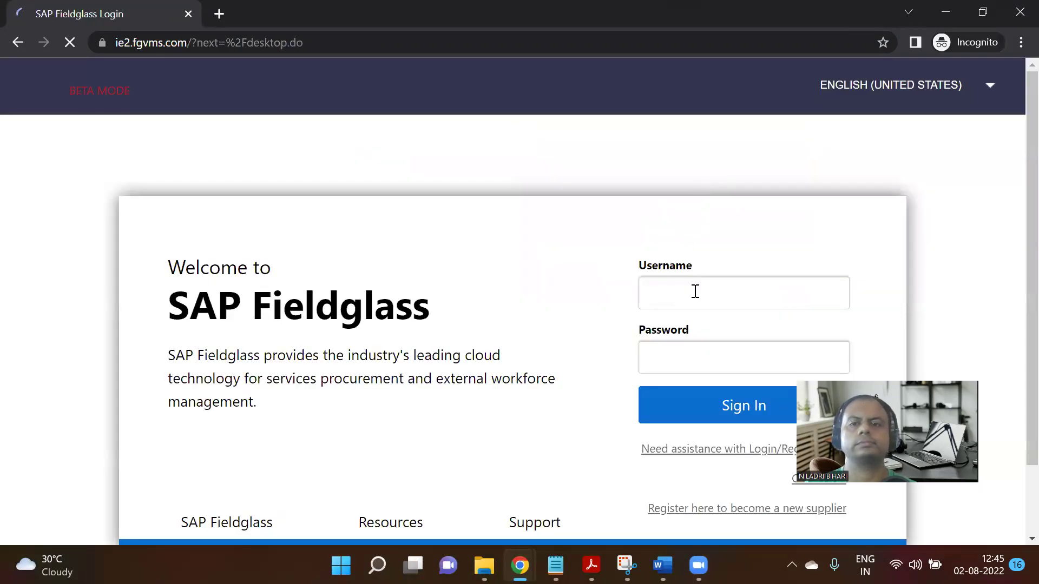
pyautogui.click(695, 294)
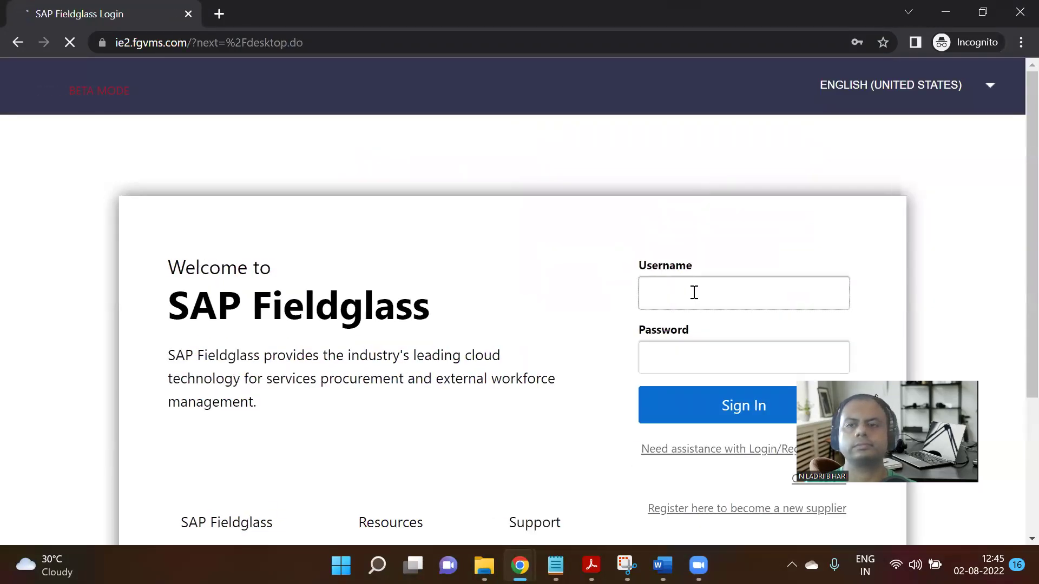
pyautogui.scroll(-2, 694, 293)
pyautogui.click(692, 163)
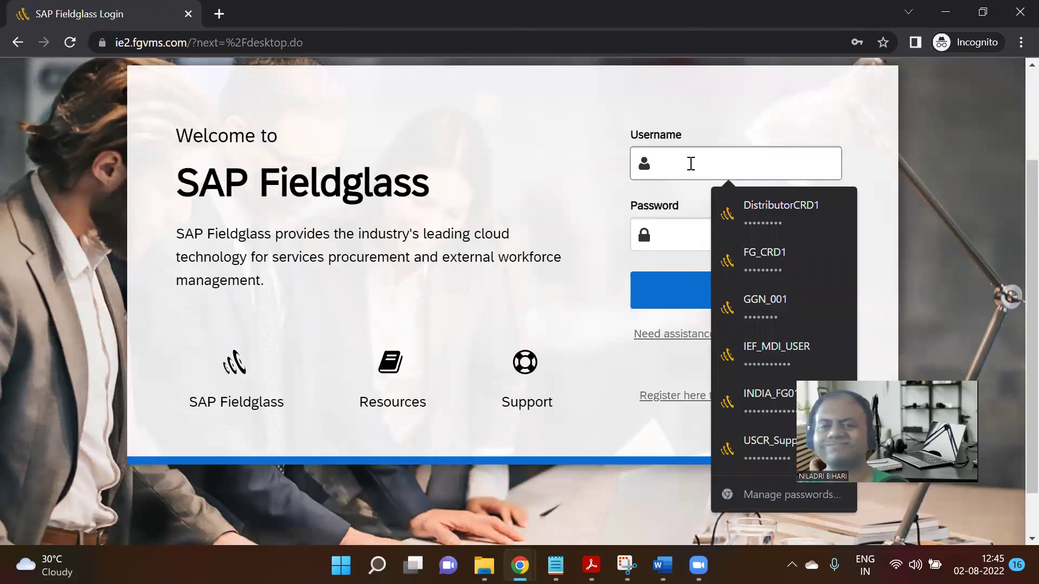
pyautogui.click(763, 446)
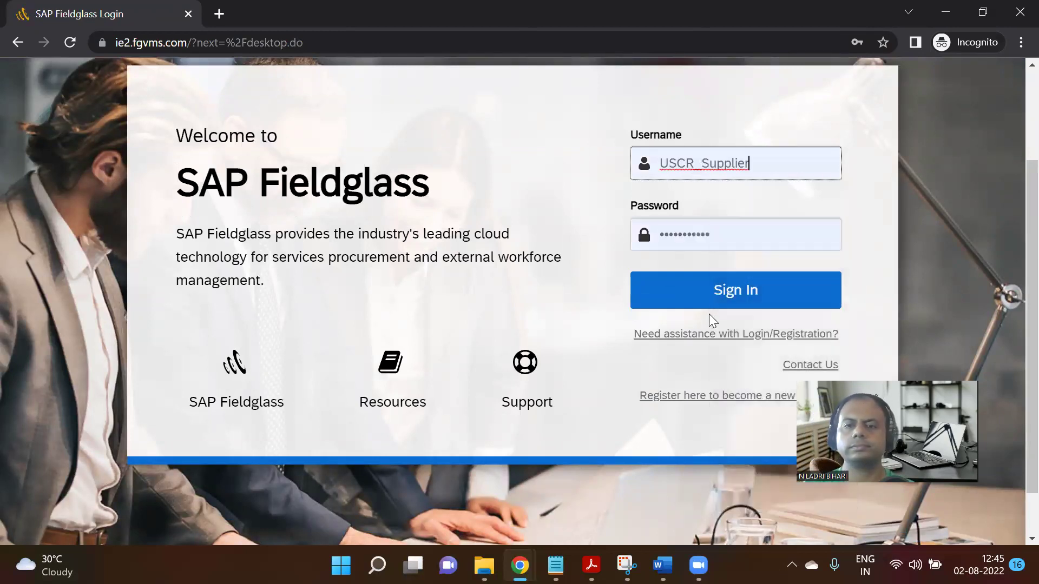
pyautogui.click(719, 301)
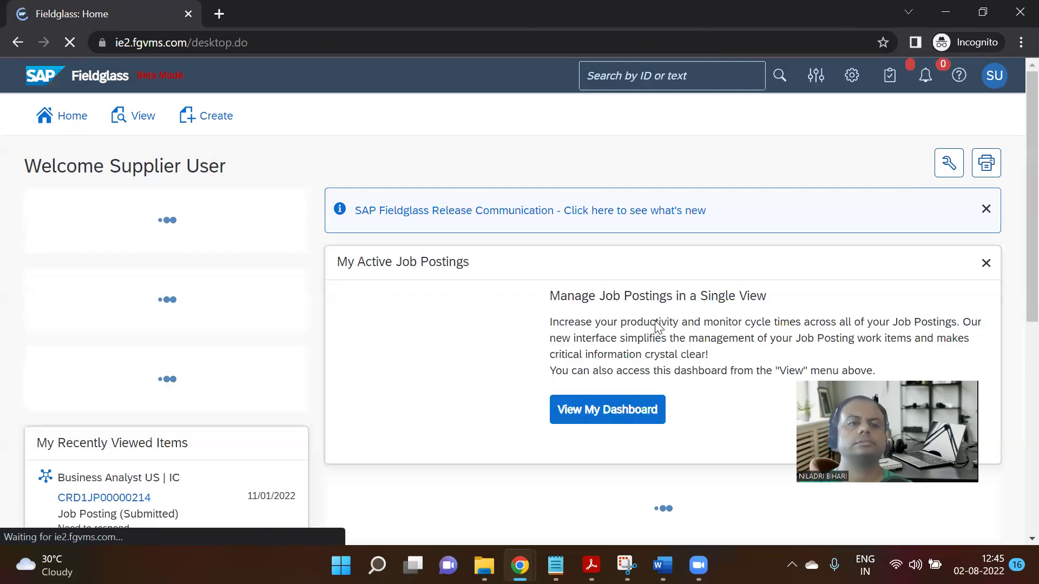
pyautogui.scroll(-1, 386, 263)
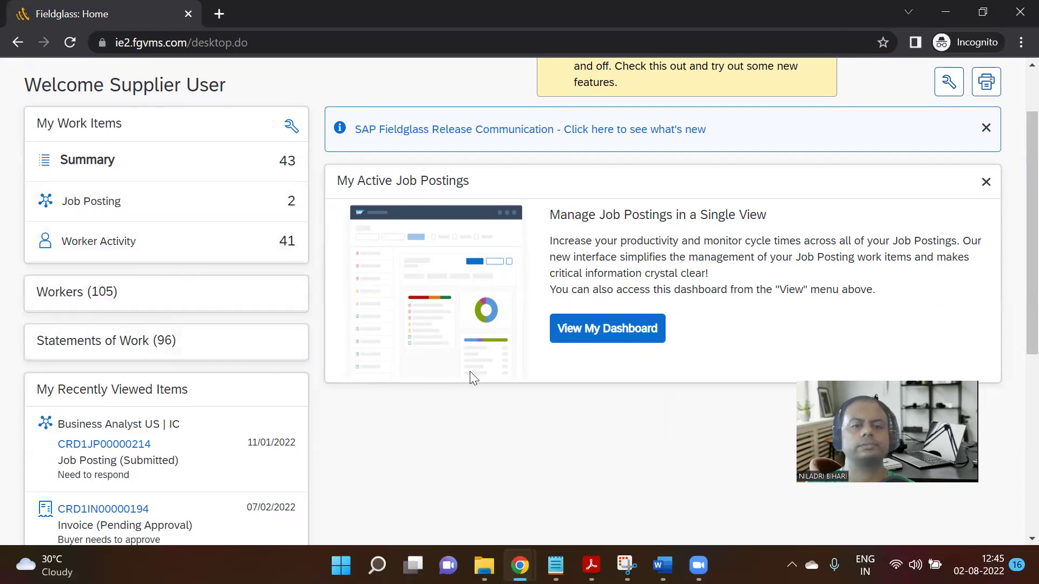
pyautogui.moveTo(520, 565)
pyautogui.click(449, 481)
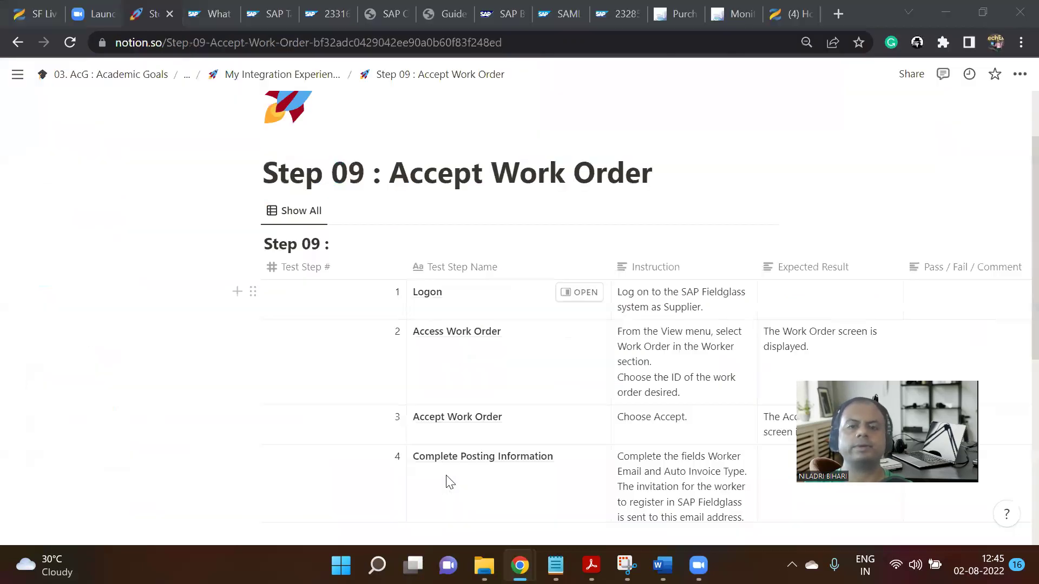
pyautogui.scroll(-2, 626, 359)
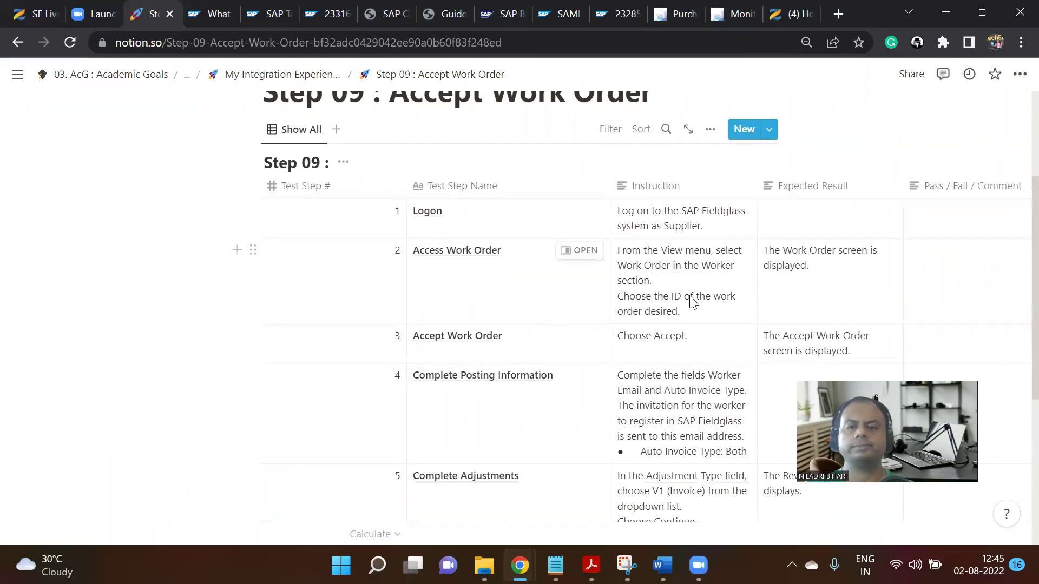
pyautogui.scroll(-3, 689, 346)
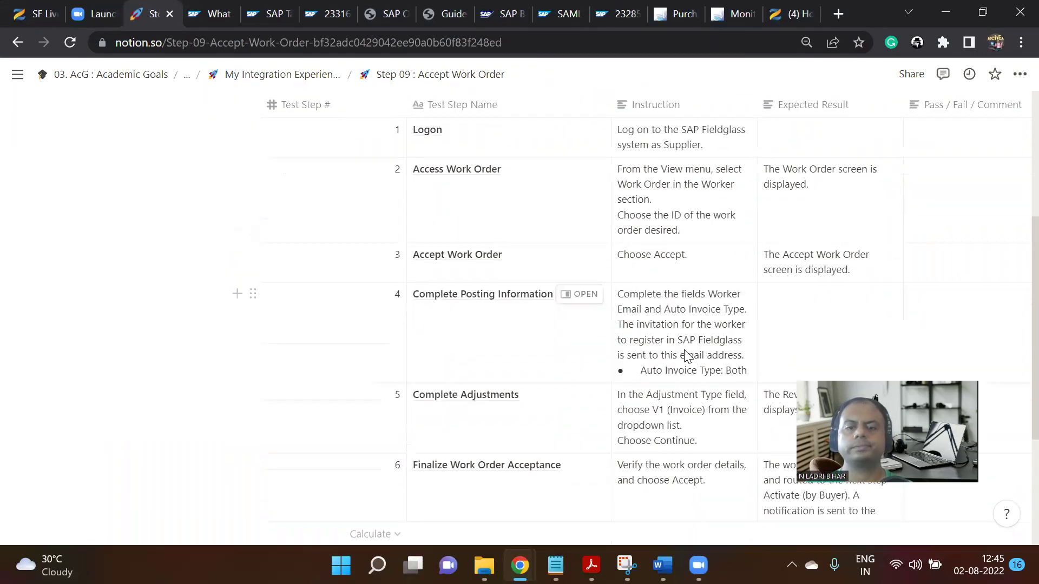
pyautogui.moveTo(520, 566)
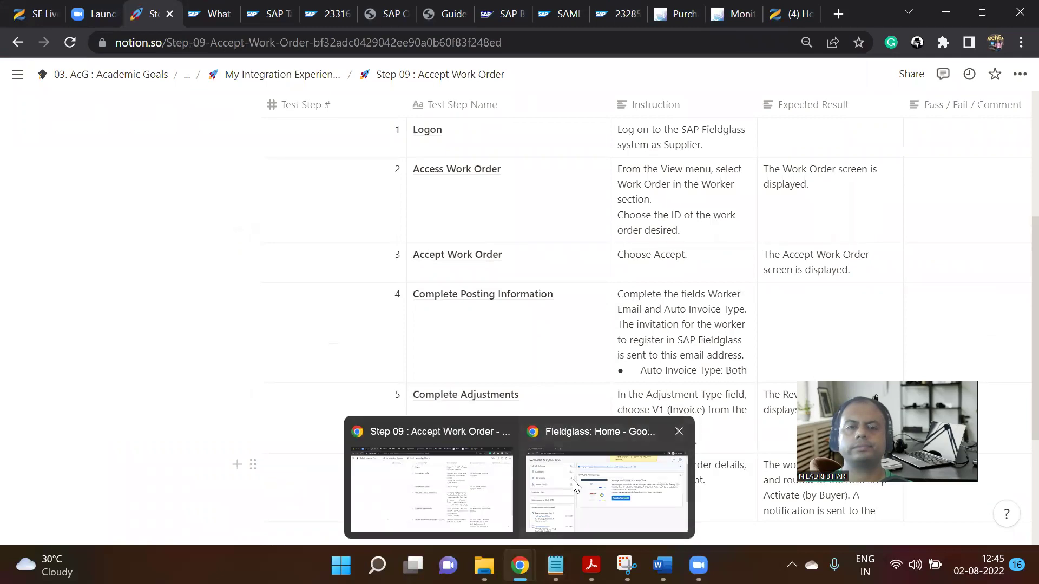
pyautogui.click(610, 481)
pyautogui.scroll(1, 1018, 339)
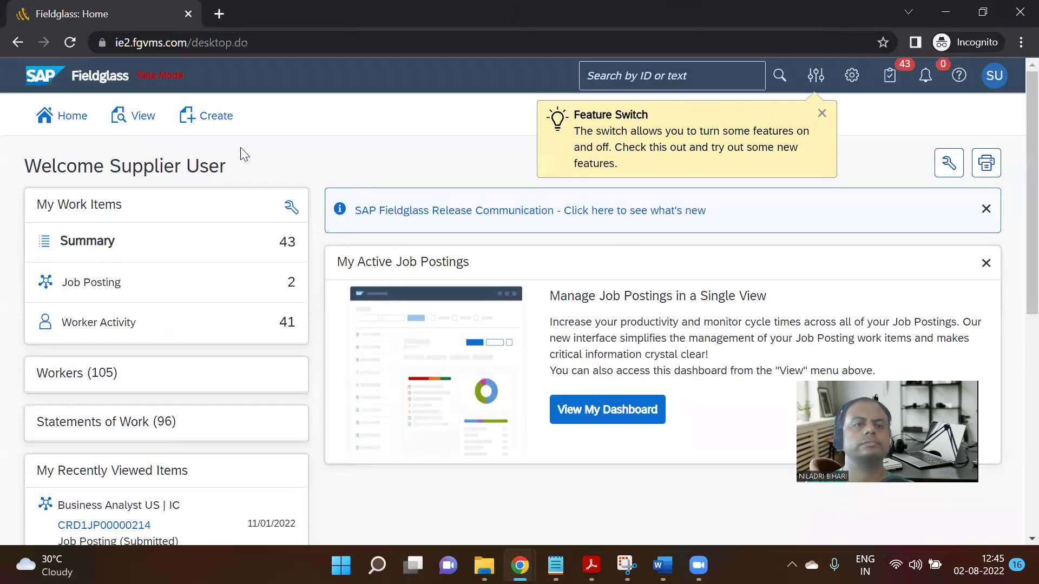
# Open the Work Orders list from the View menu's Worker section.
pyautogui.scroll(-5, 148, 337)
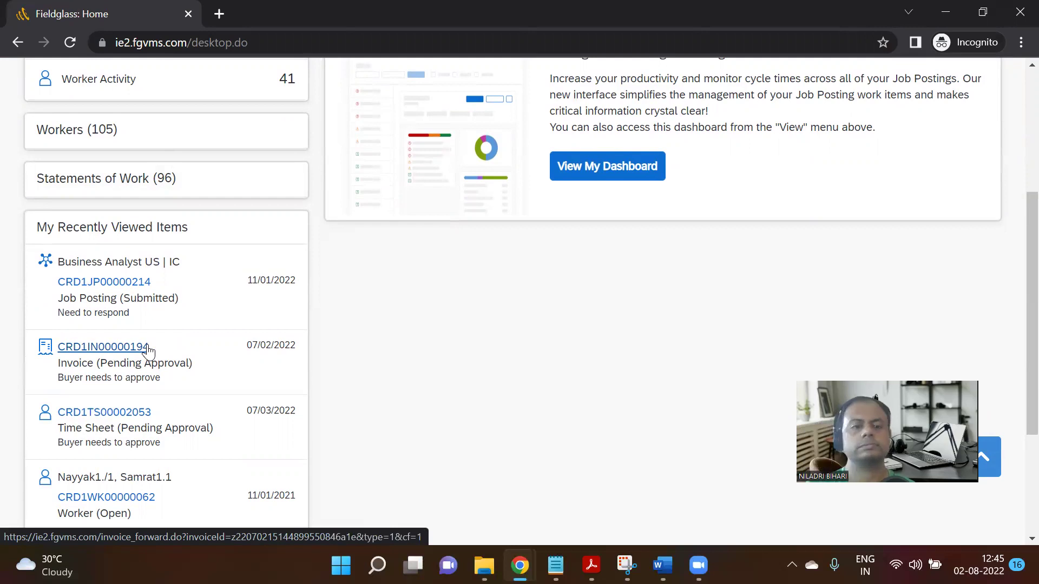
pyautogui.scroll(-2, 144, 364)
pyautogui.scroll(5, 144, 367)
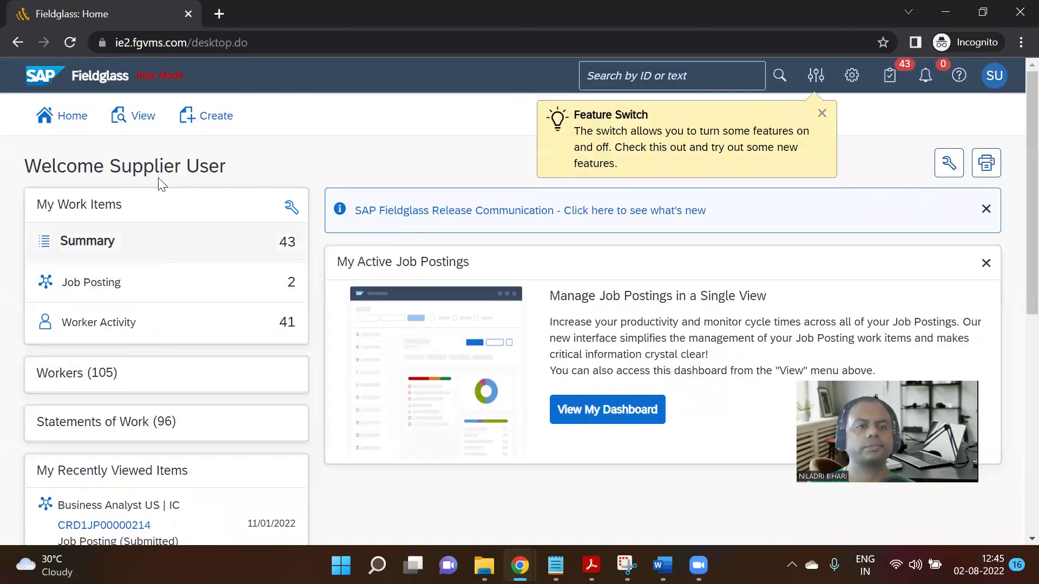
pyautogui.click(138, 116)
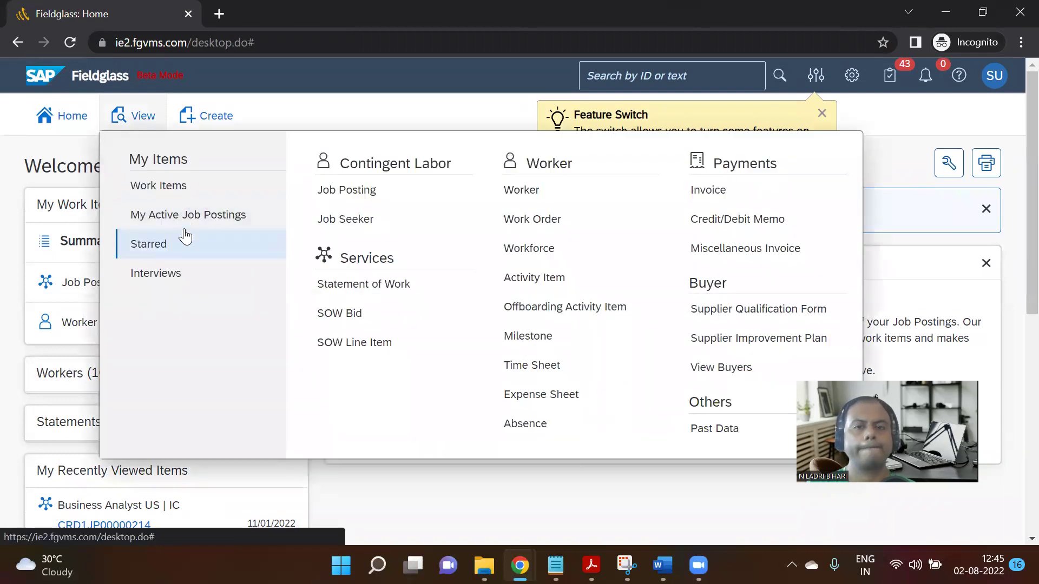
pyautogui.click(543, 225)
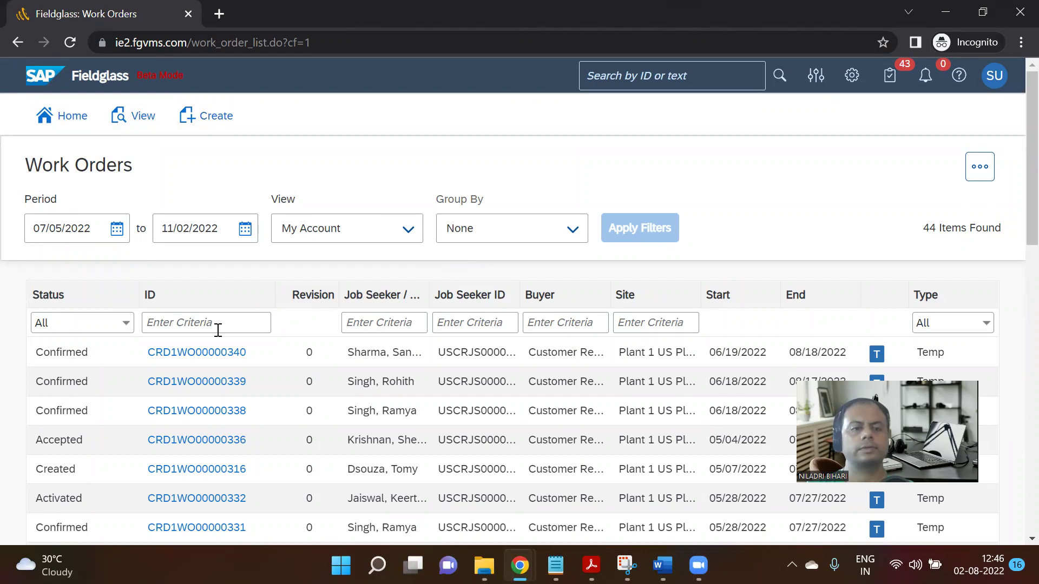
# Check the 07/05/2022–11/02/2022 period dates unchanged and glance at the Step 09 Notion notes.
pyautogui.scroll(-1, 234, 365)
pyautogui.scroll(-3, 234, 368)
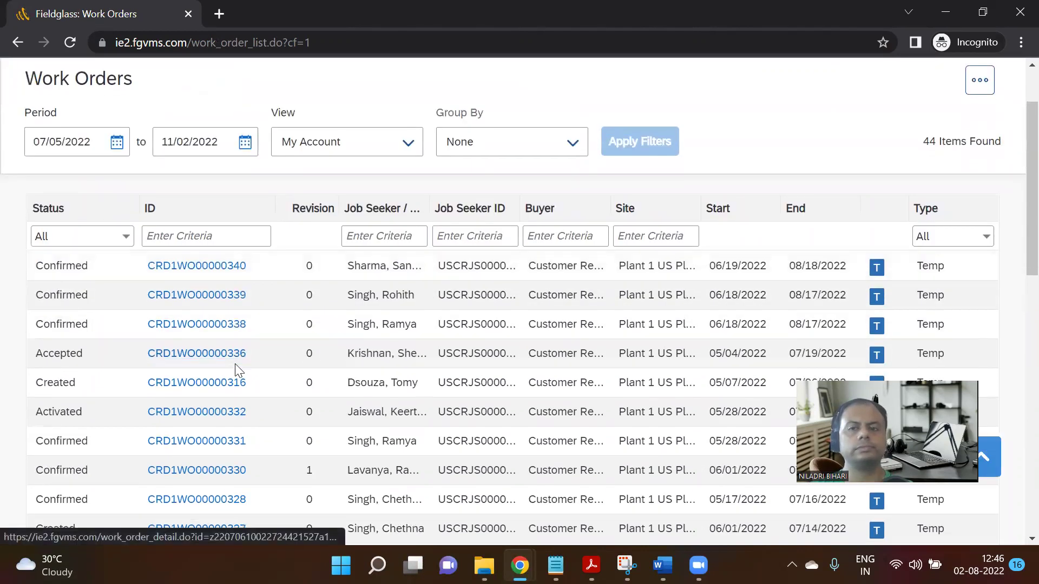
pyautogui.scroll(3, 236, 368)
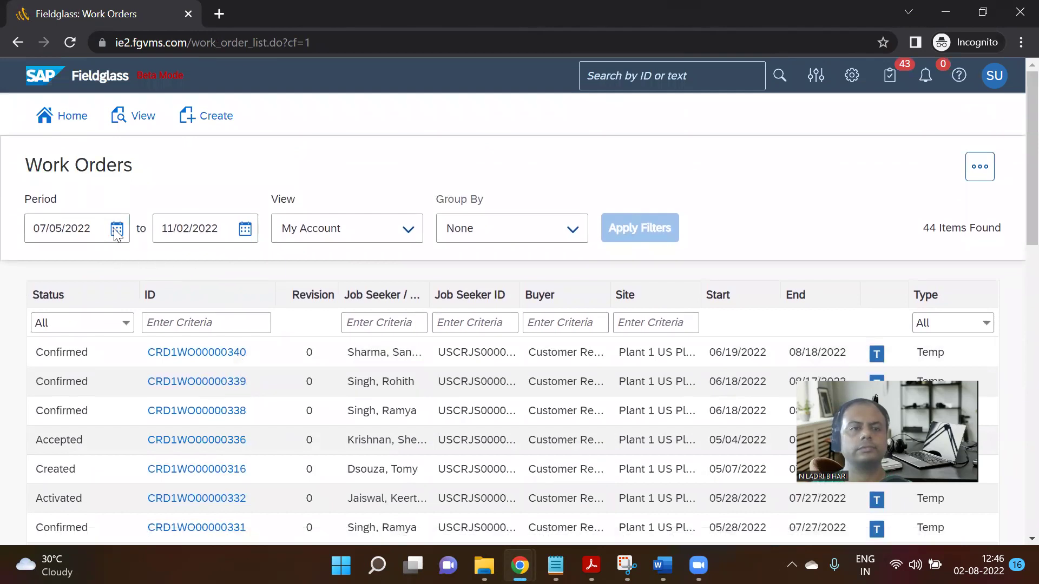
pyautogui.click(116, 229)
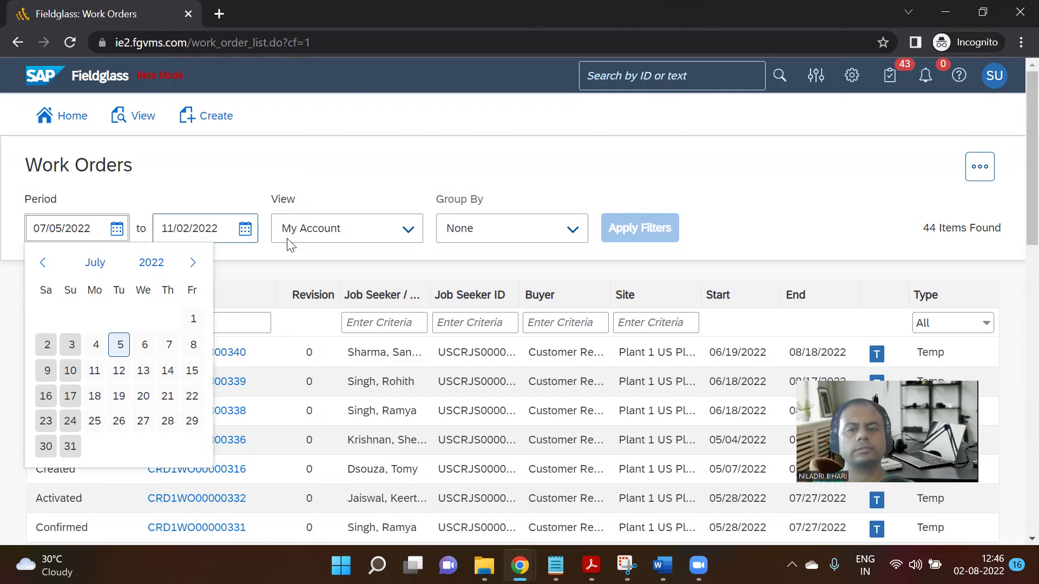
pyautogui.click(352, 171)
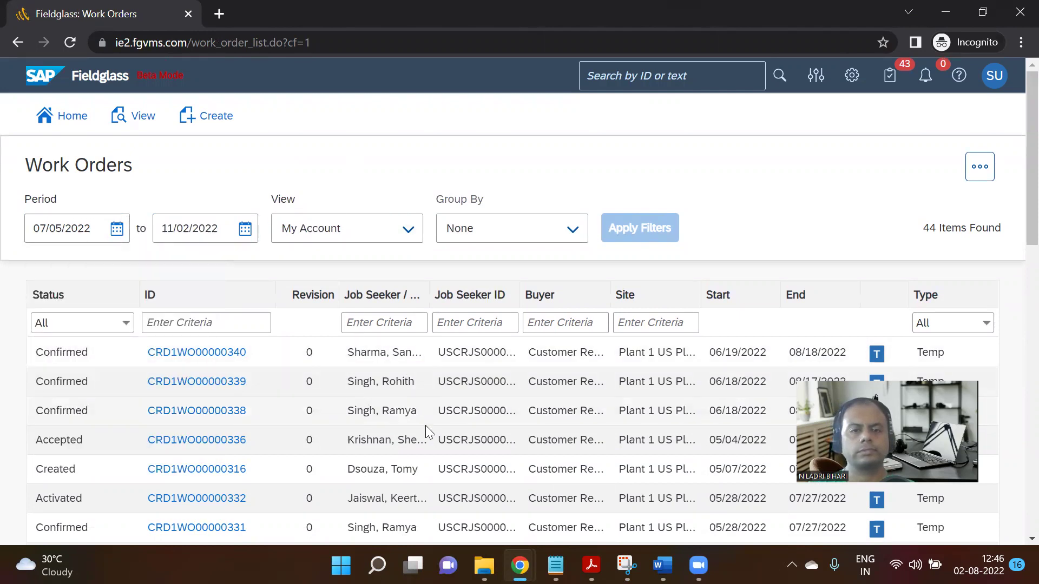
pyautogui.moveTo(520, 566)
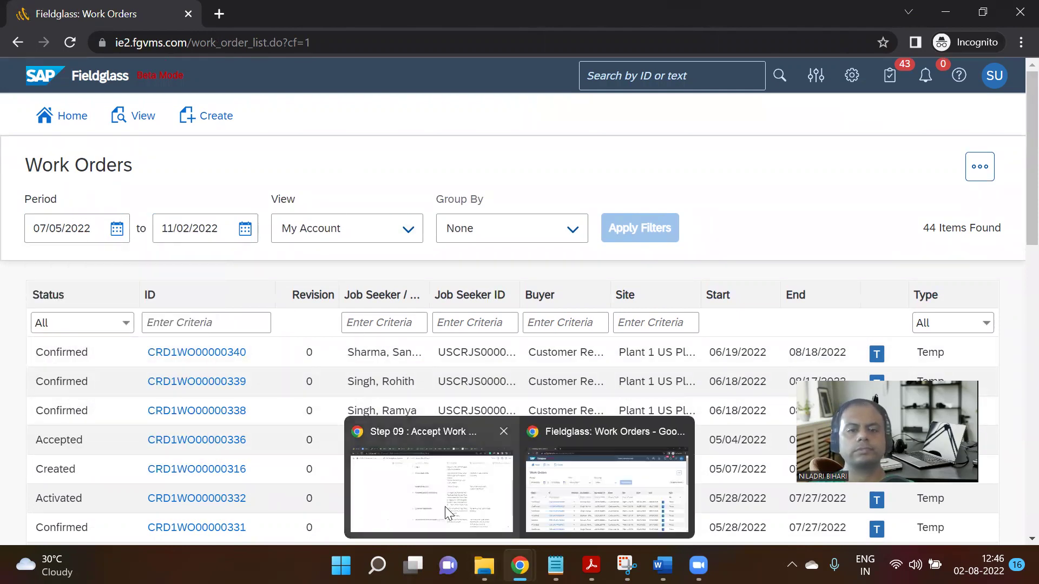
pyautogui.click(445, 506)
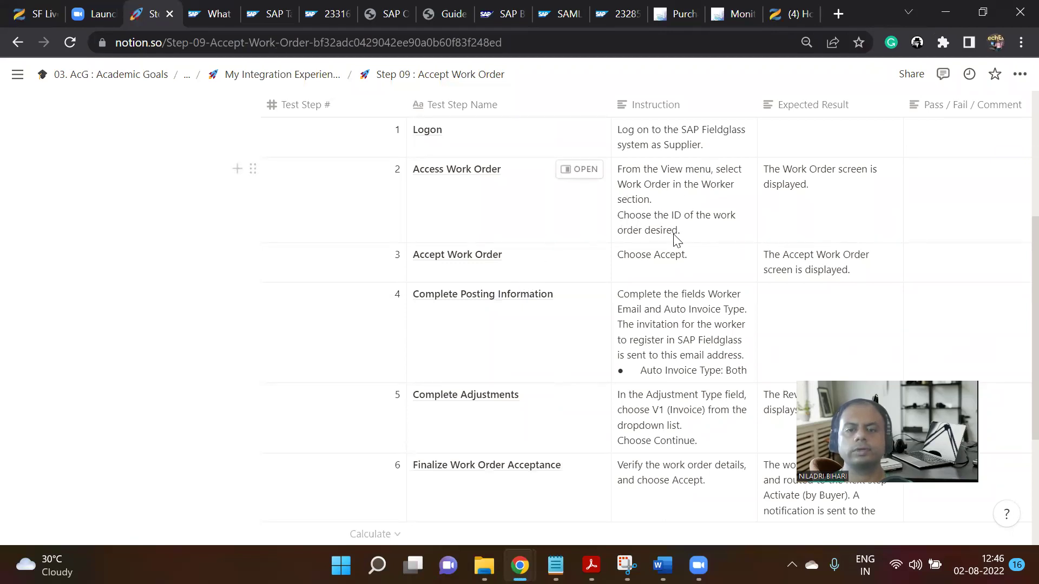
pyautogui.moveTo(529, 552)
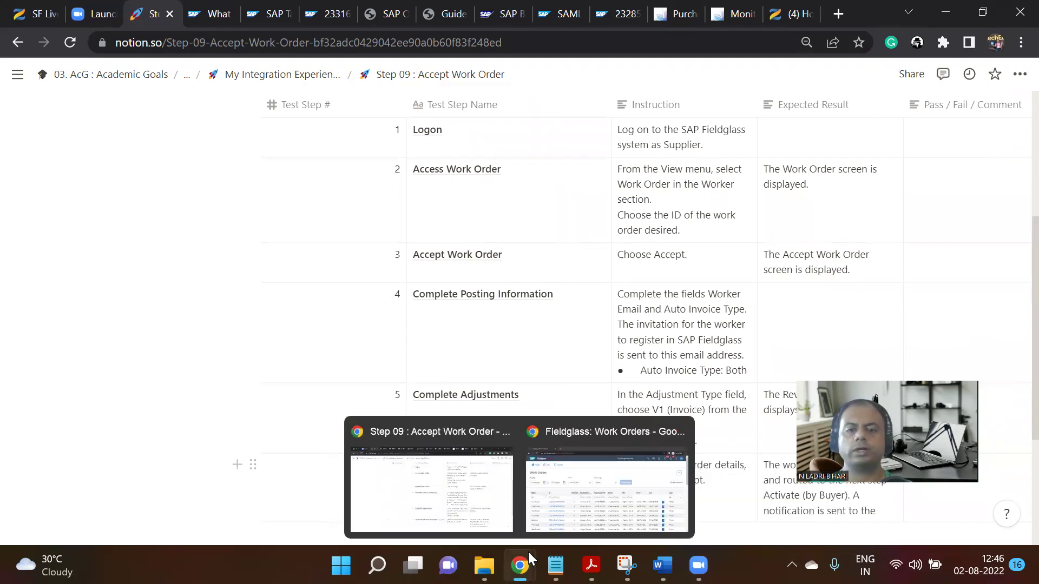
pyautogui.click(606, 490)
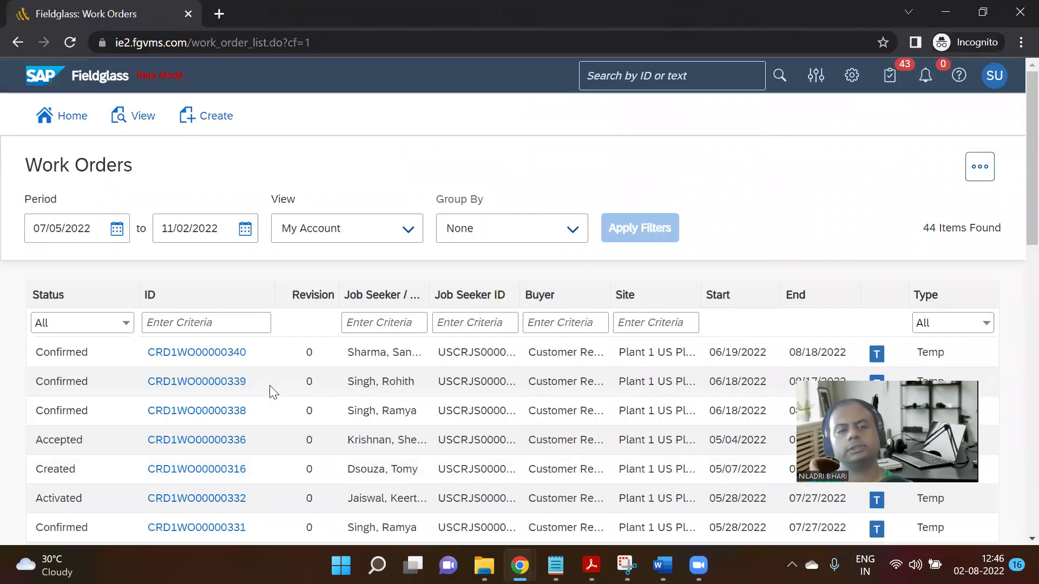
# Scroll the 44 work orders, then open the signed-in account menu.
pyautogui.scroll(-1, 268, 384)
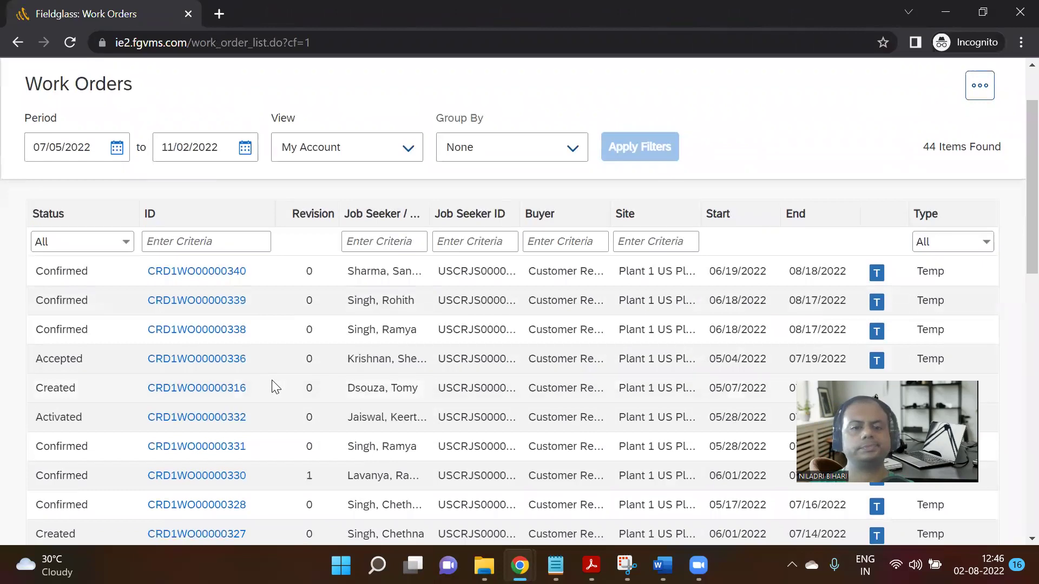
pyautogui.scroll(-1, 275, 388)
pyautogui.scroll(2, 271, 380)
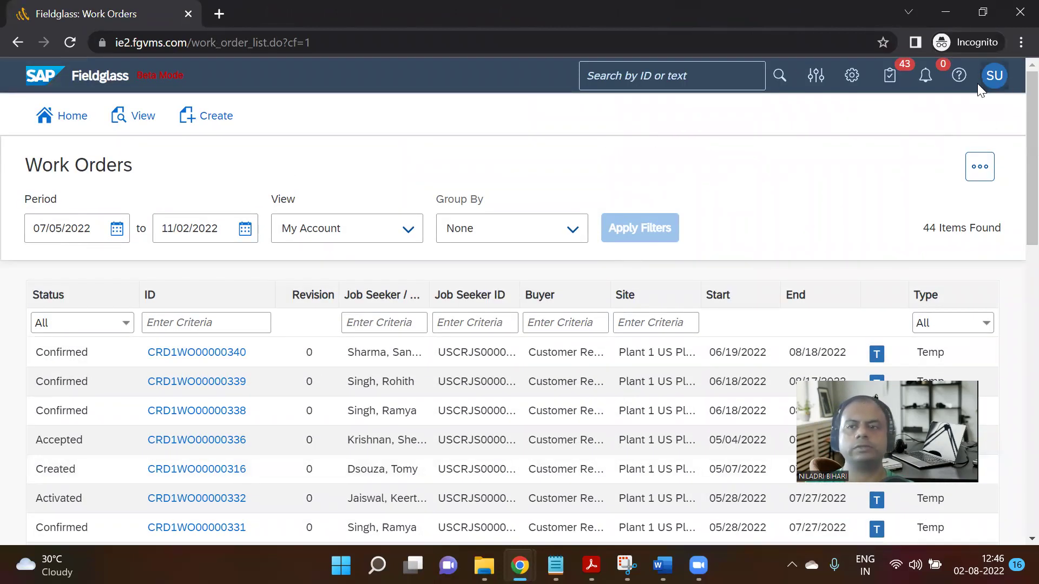
pyautogui.click(993, 81)
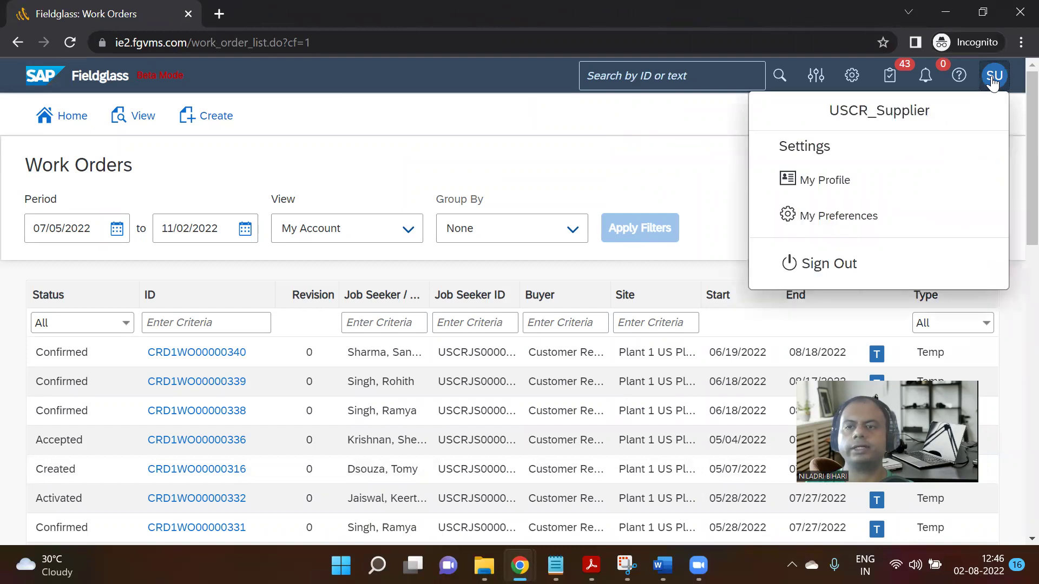
# Sign out of the supplier session and sign back in to Fieldglass as the buyer.
pyautogui.click(838, 262)
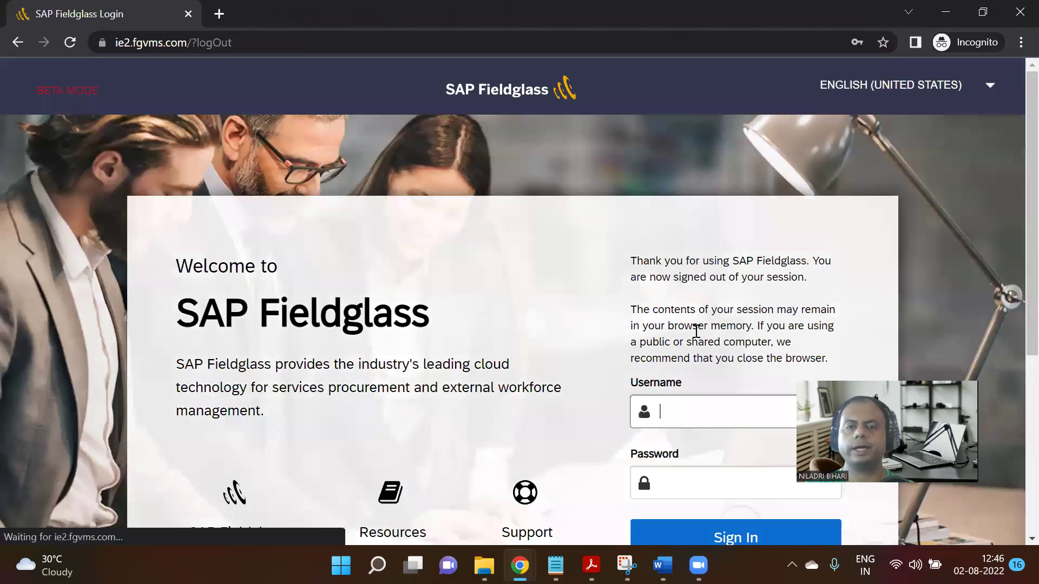
pyautogui.scroll(-4, 695, 303)
pyautogui.click(700, 170)
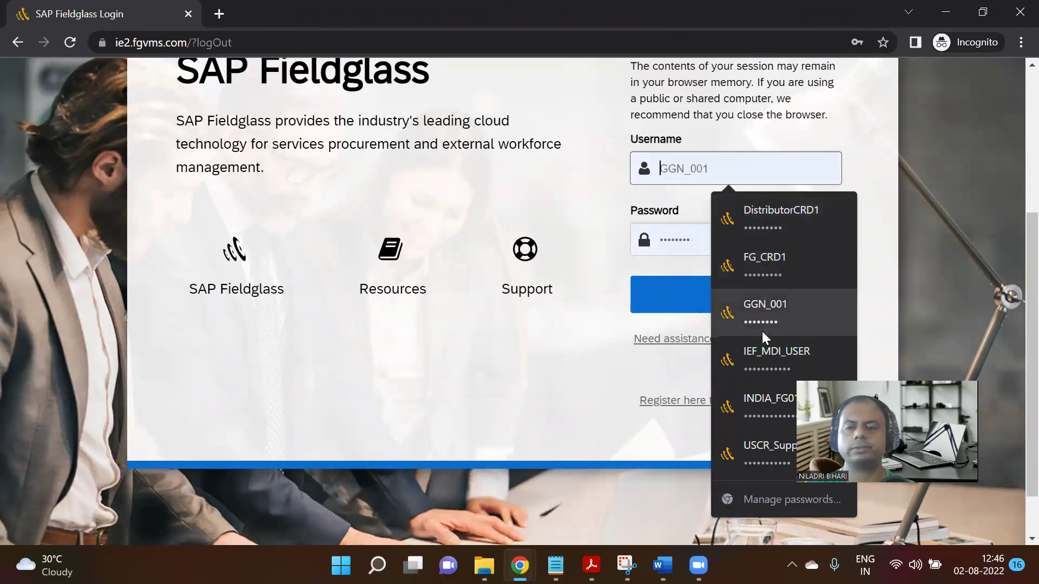
pyautogui.click(762, 352)
pyautogui.click(734, 293)
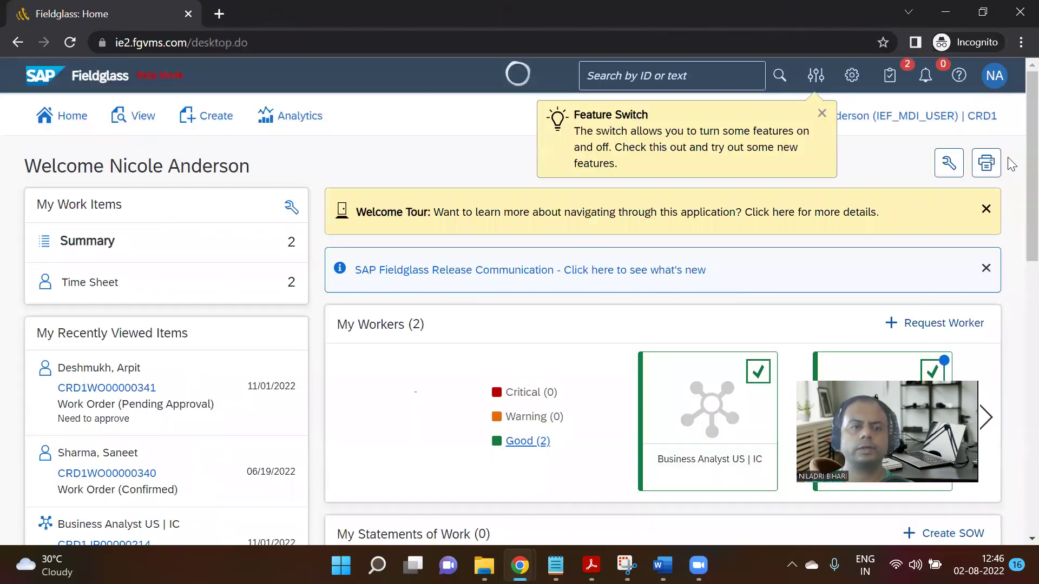
# Open the pending-approval work order, copy ID CRD1WO00000341, and bring up the Step 09 Notion notes.
pyautogui.click(132, 389)
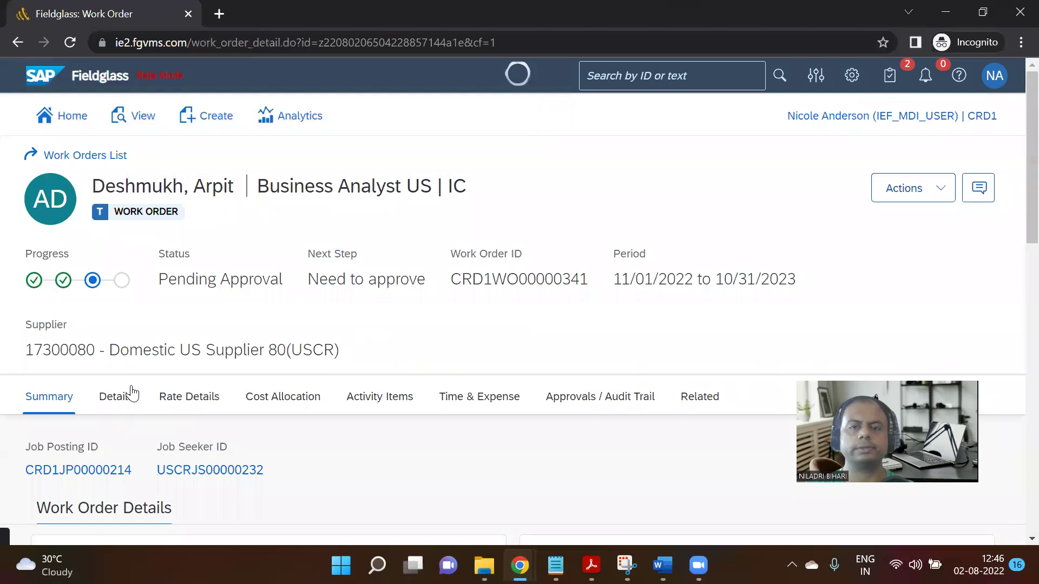
pyautogui.moveTo(451, 280); pyautogui.dragTo(597, 285)
pyautogui.hotkey('ctrl', 'c')
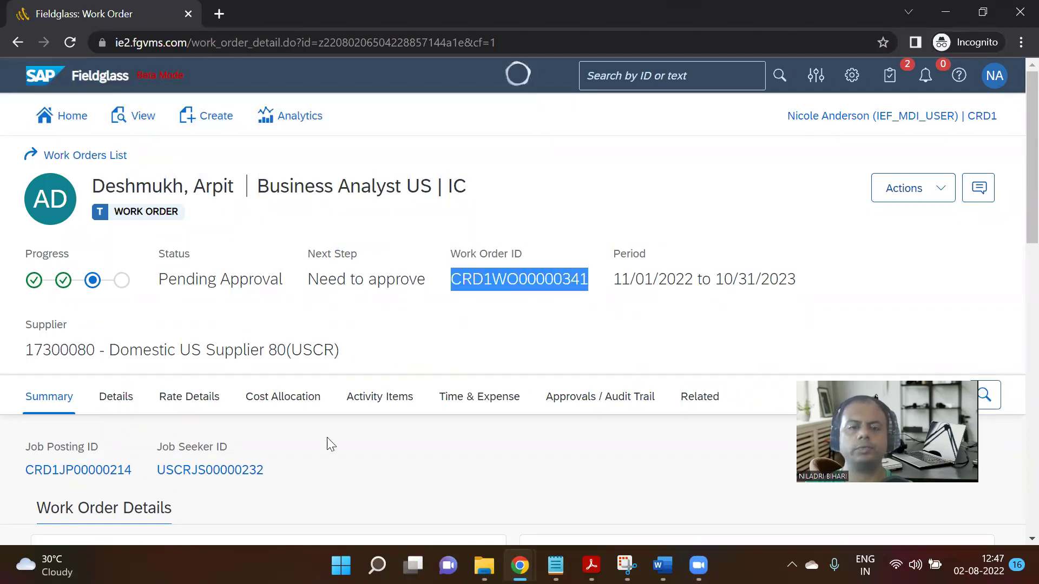
pyautogui.moveTo(520, 565)
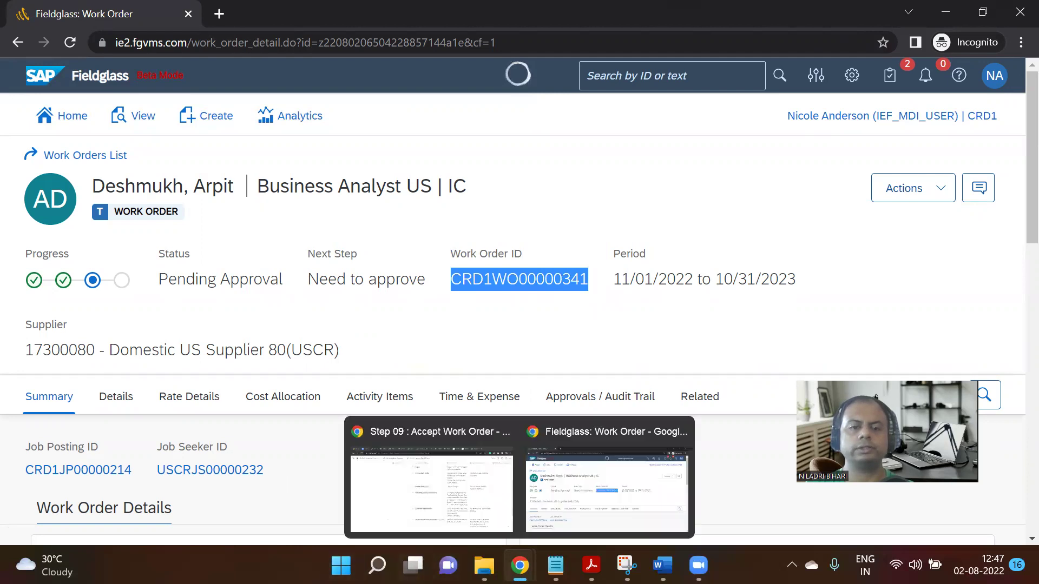
pyautogui.click(432, 484)
pyautogui.scroll(1, 448, 345)
# Paste CRD1WO00000341 on a new line below the Step 09 title, labelled 'Work Order ID :'.
pyautogui.scroll(-4, 595, 270)
pyautogui.scroll(5, 682, 232)
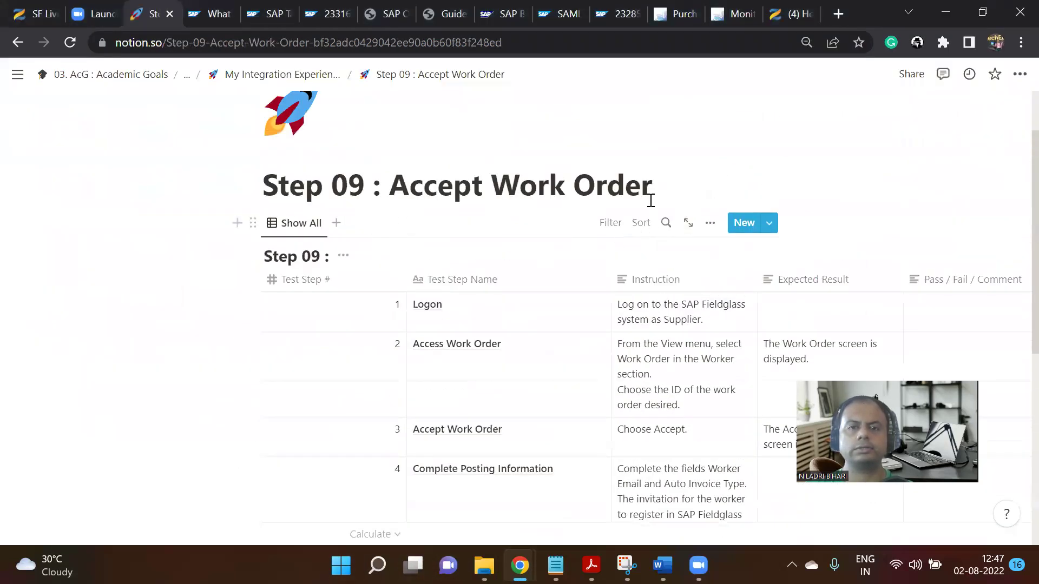
pyautogui.press('Return')
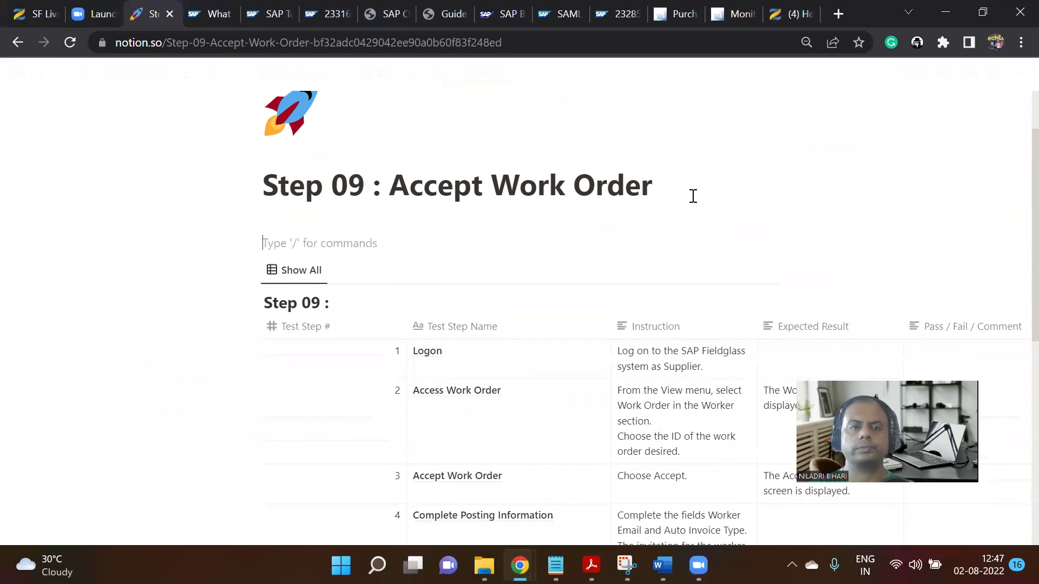
pyautogui.hotkey('ctrl', 'v')
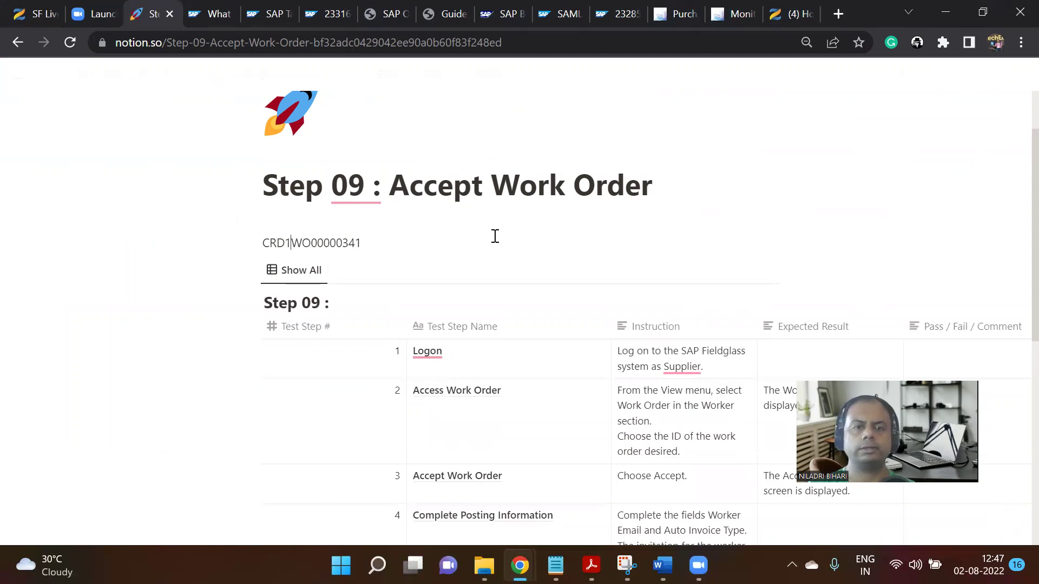
pyautogui.write('Work O')
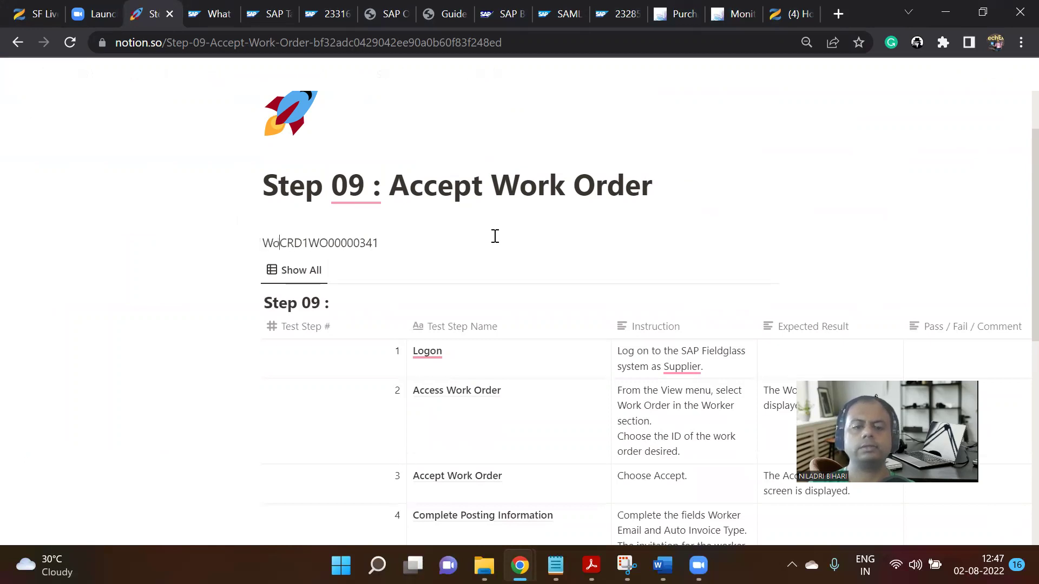
pyautogui.write('rder ID')
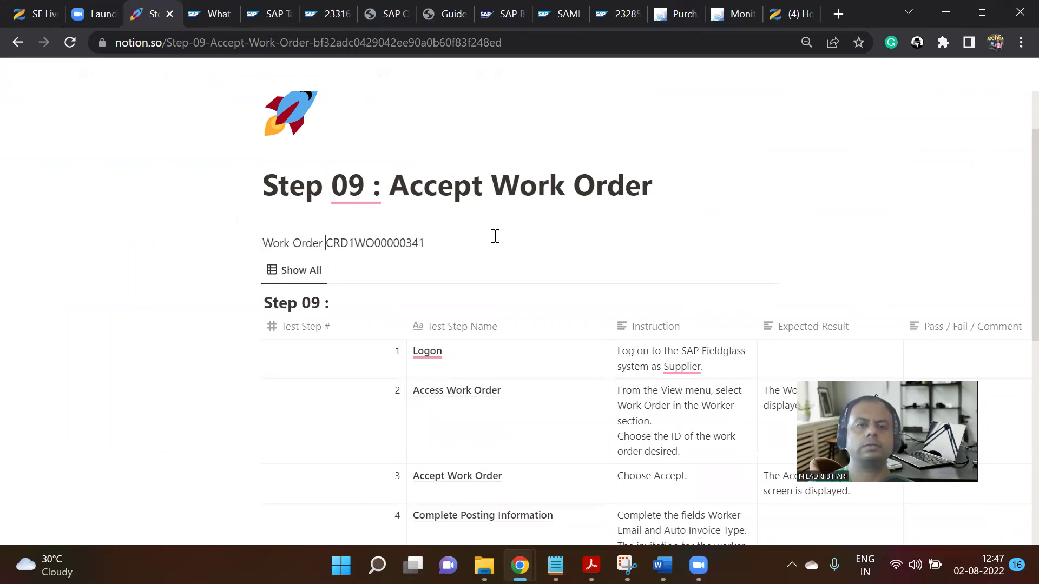
pyautogui.write(' :')
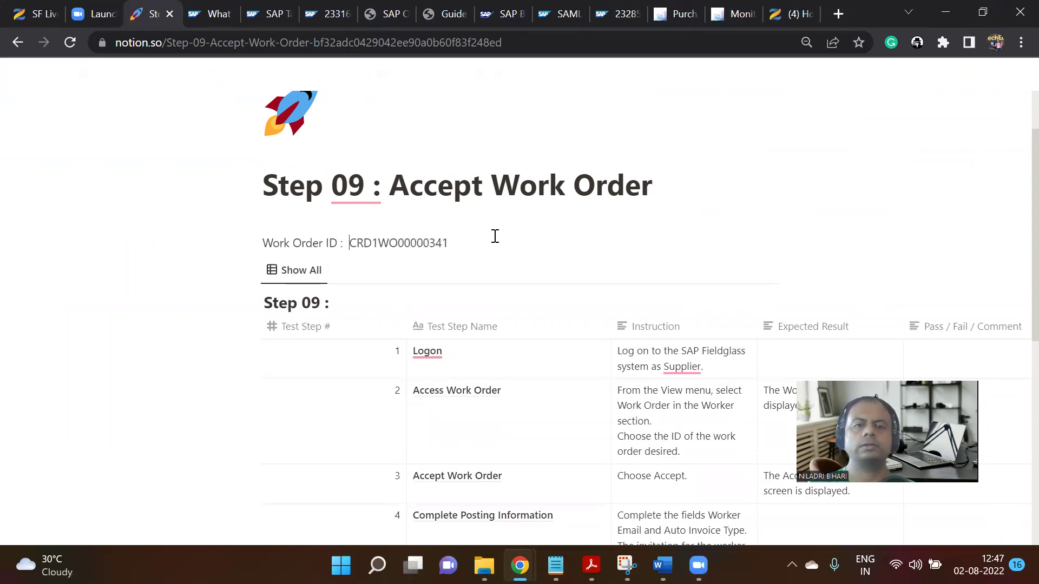
# Log out of the buyer session and log in with the saved supplier user credentials.
pyautogui.moveTo(520, 565)
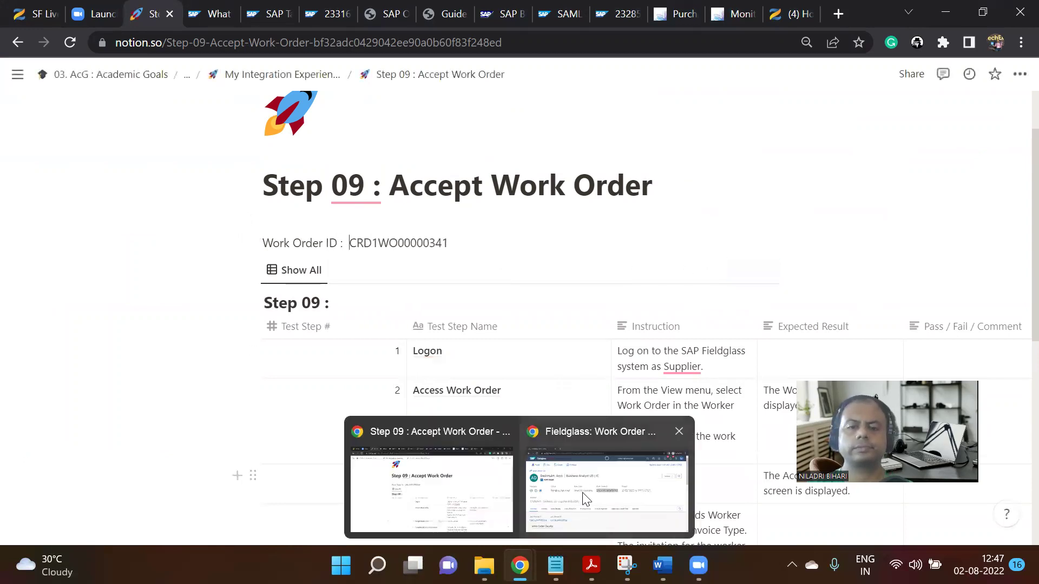
pyautogui.click(590, 489)
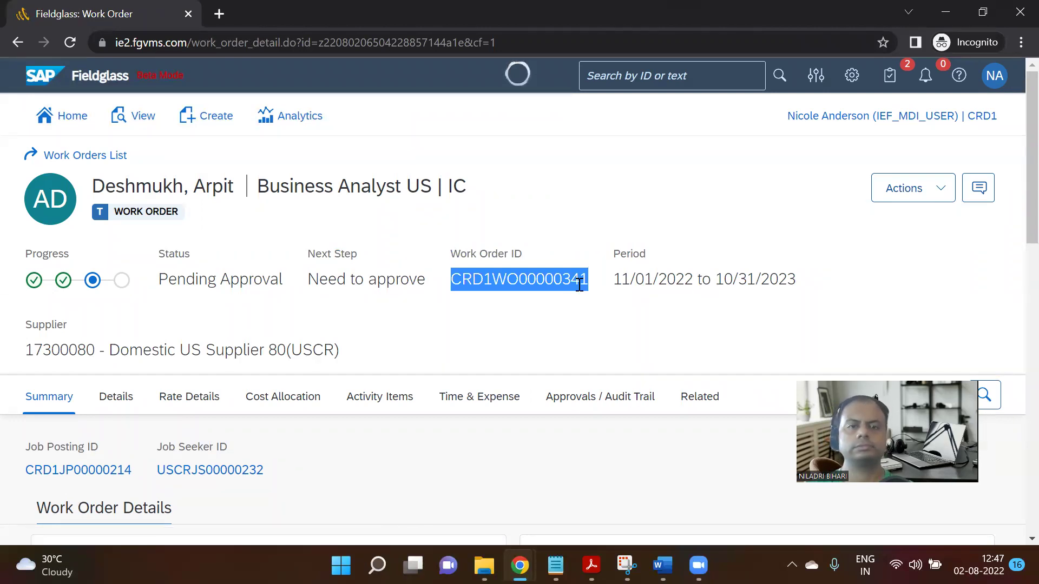
pyautogui.click(994, 75)
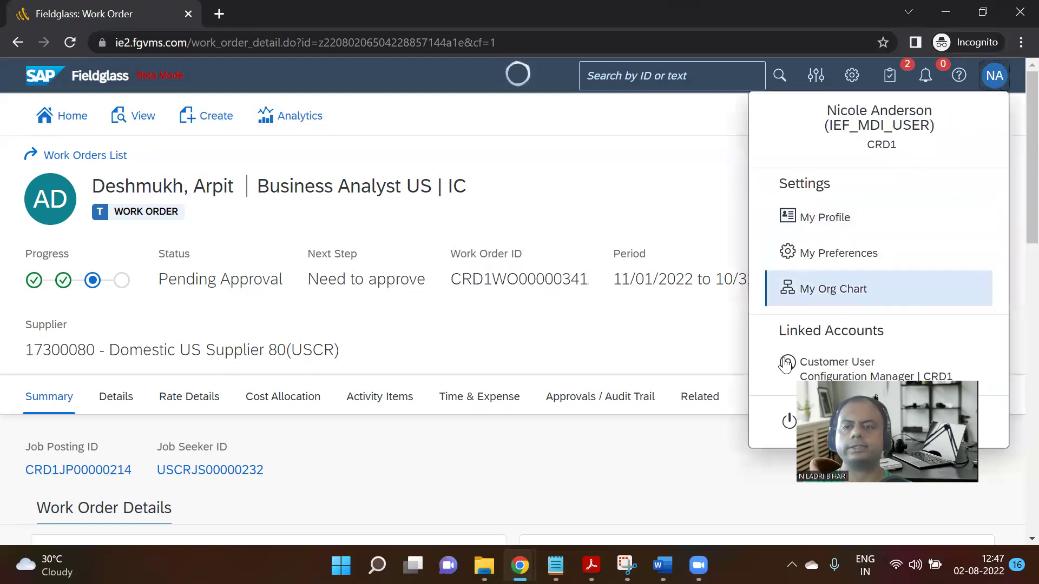
pyautogui.click(784, 422)
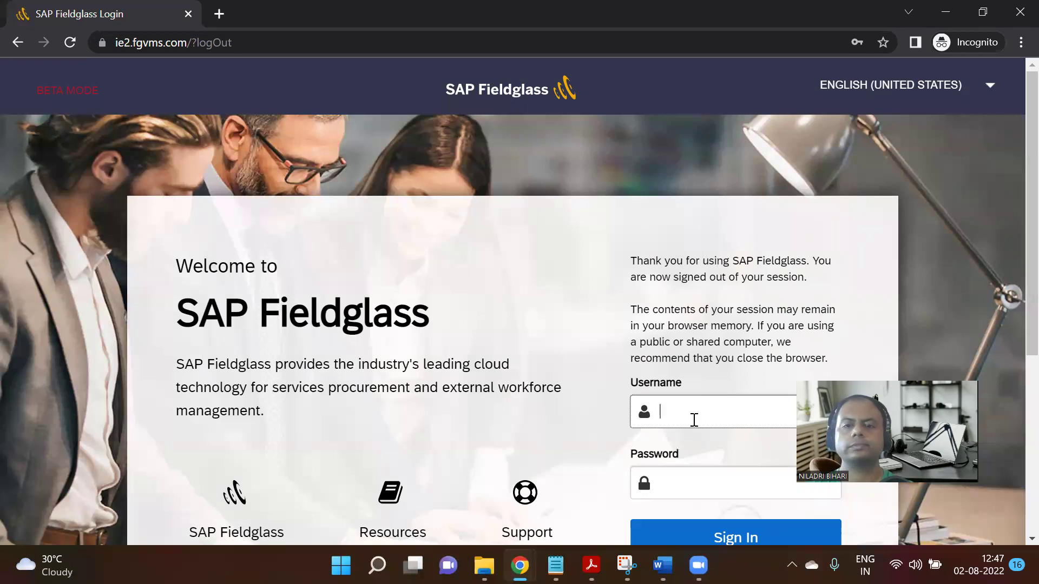
pyautogui.scroll(-3, 701, 285)
pyautogui.click(707, 250)
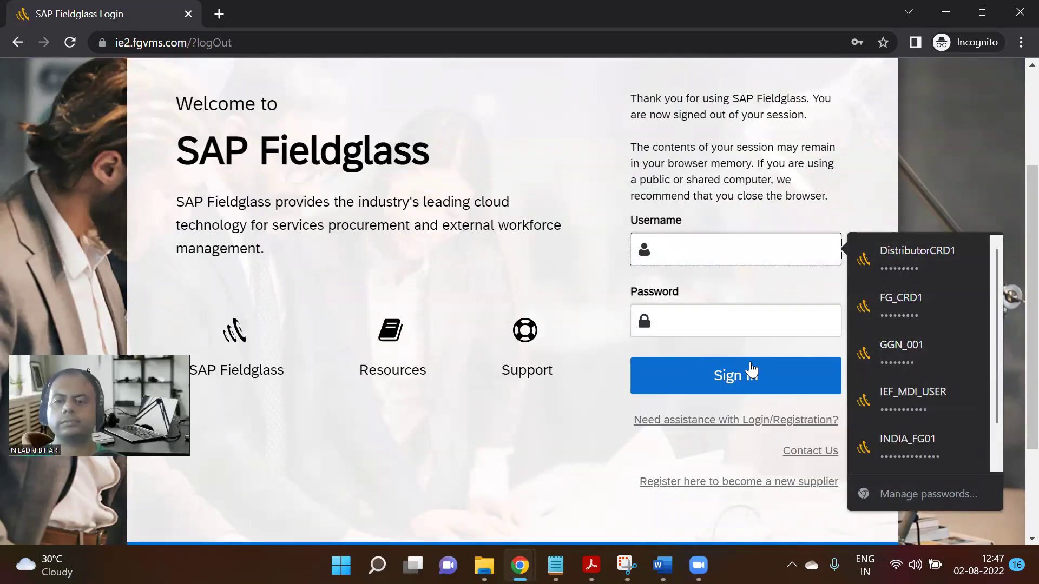
pyautogui.scroll(-2, 903, 437)
pyautogui.click(902, 437)
pyautogui.click(739, 382)
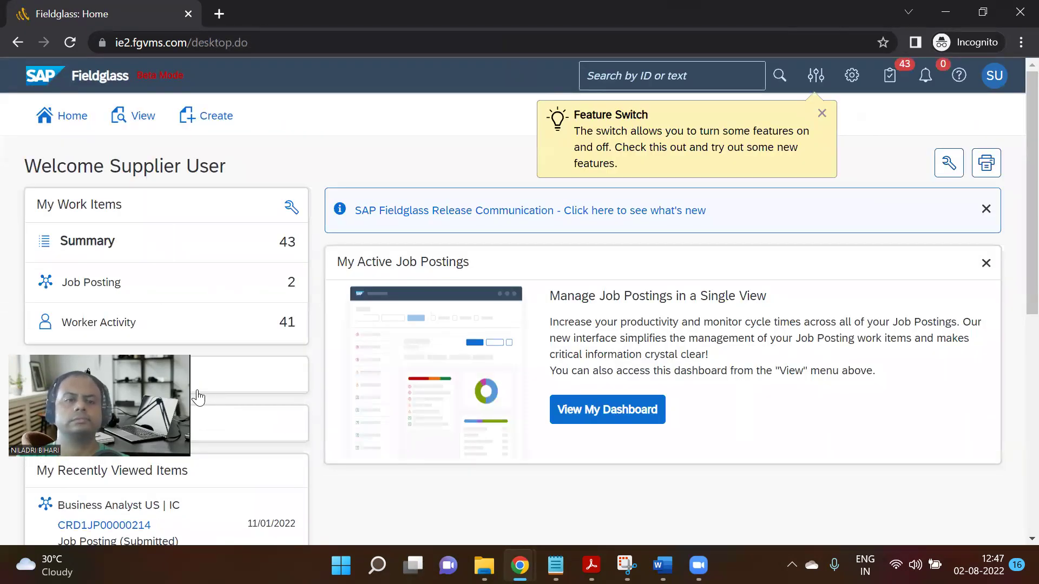
pyautogui.click(149, 129)
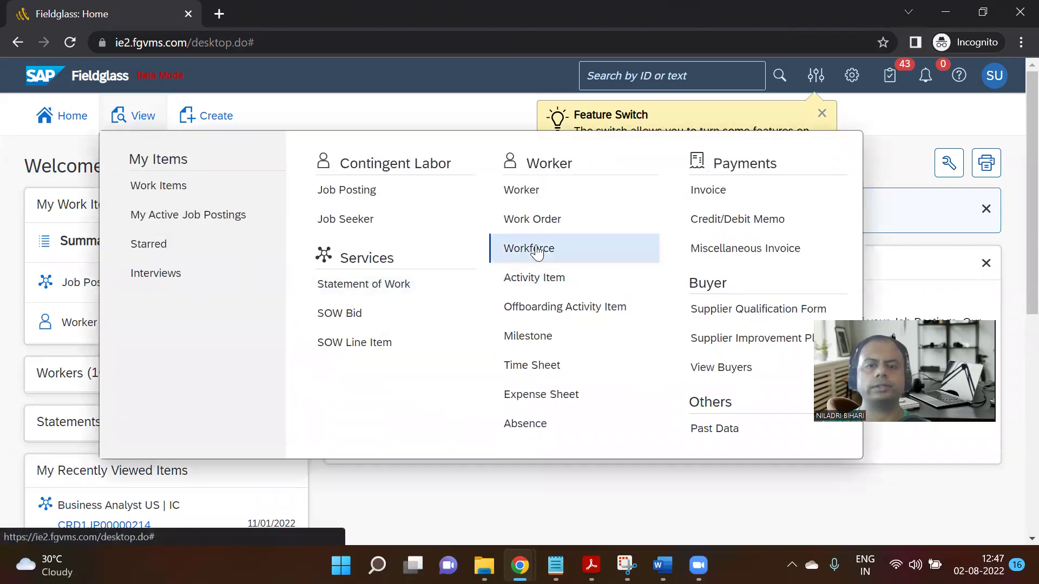
pyautogui.click(541, 220)
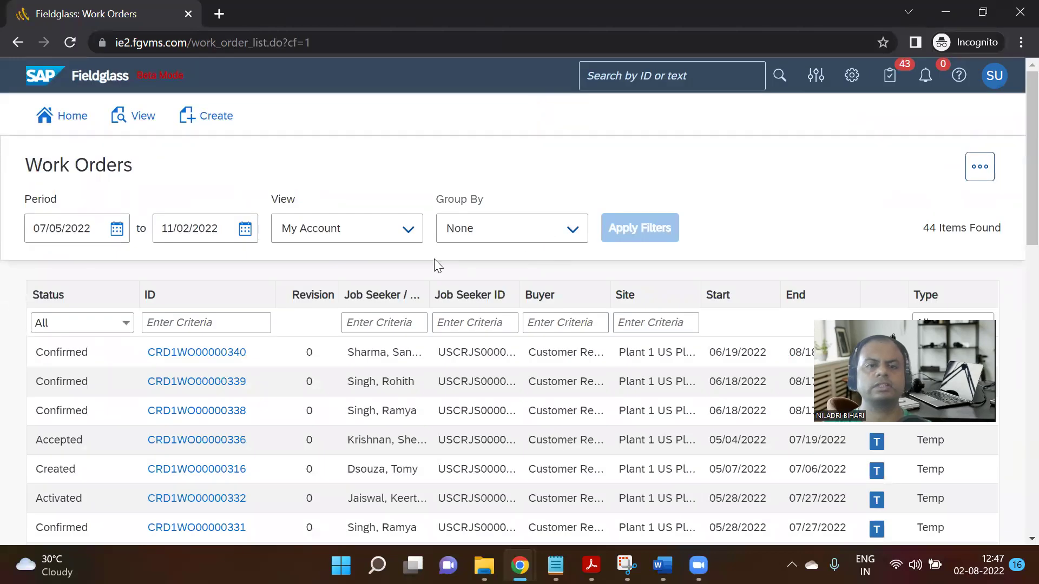
pyautogui.click(181, 323)
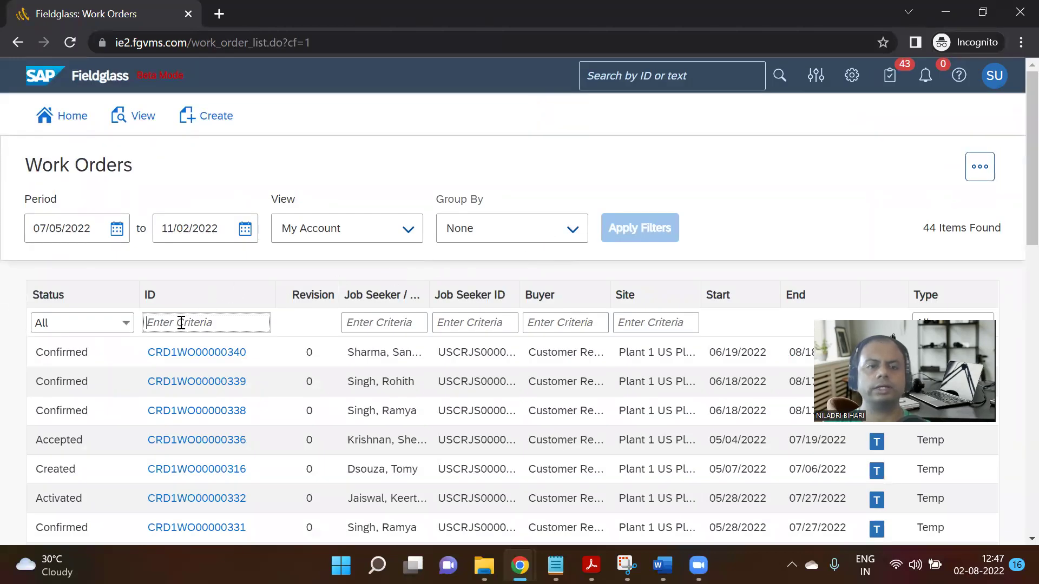
pyautogui.hotkey('ctrl', 'v')
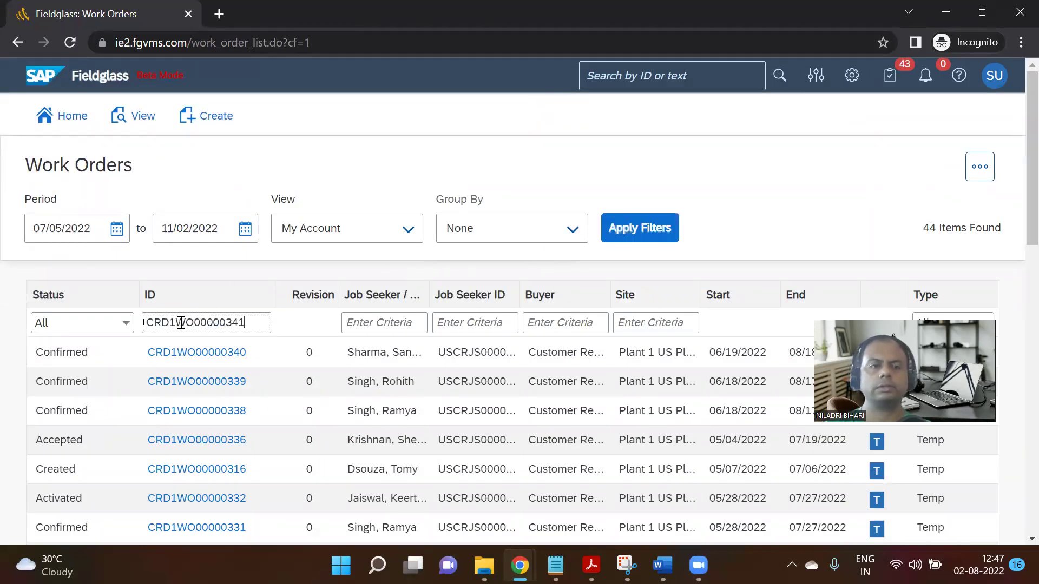
pyautogui.click(663, 230)
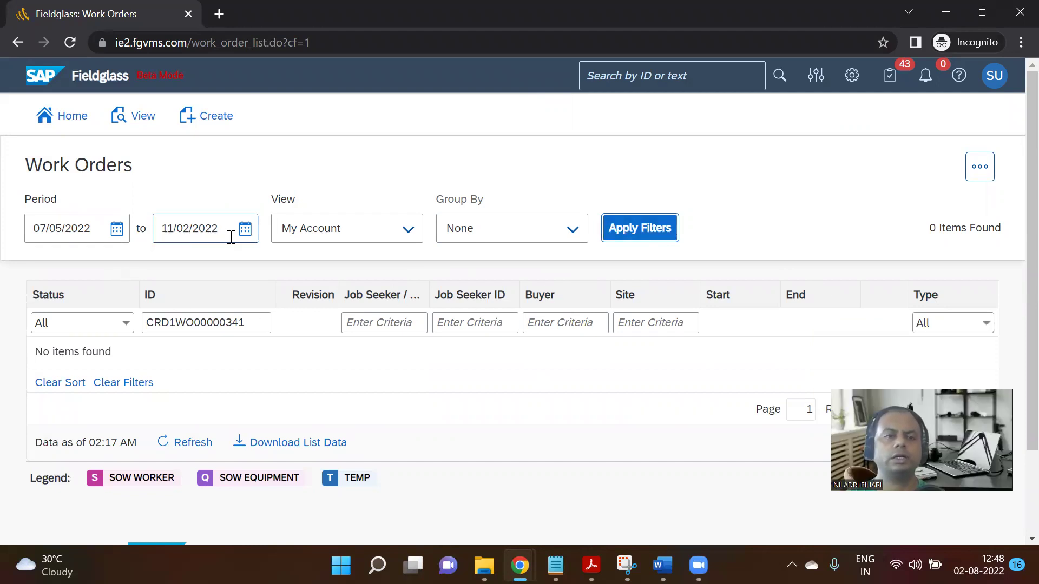
pyautogui.click(248, 236)
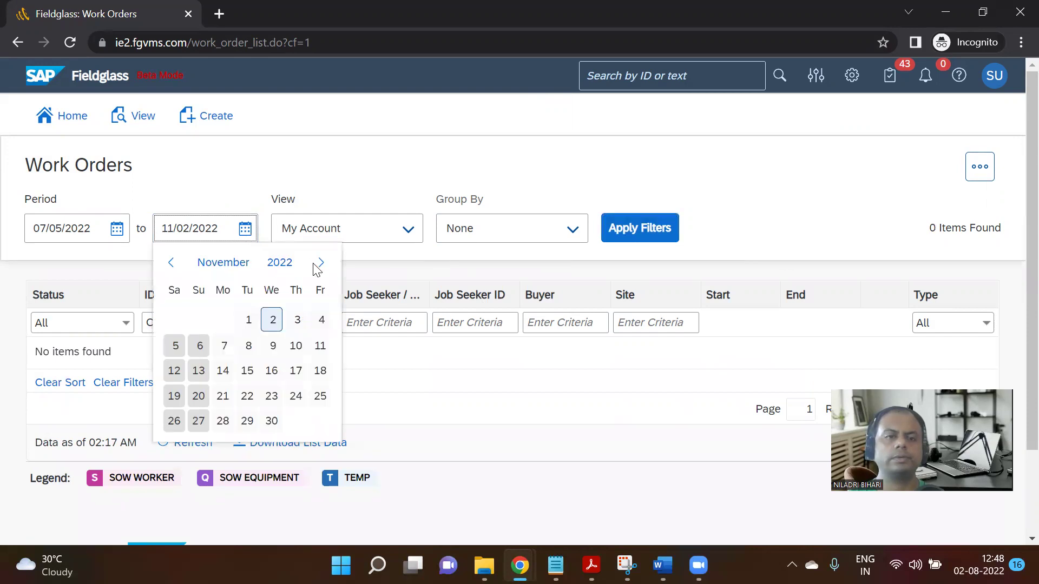
pyautogui.click(320, 263)
pyautogui.click(320, 264)
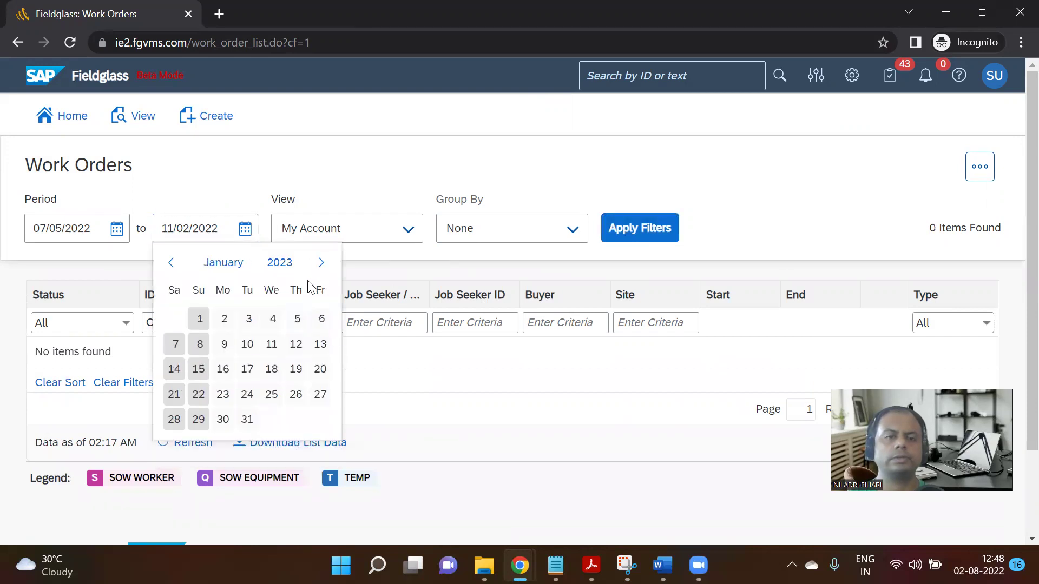
pyautogui.click(248, 421)
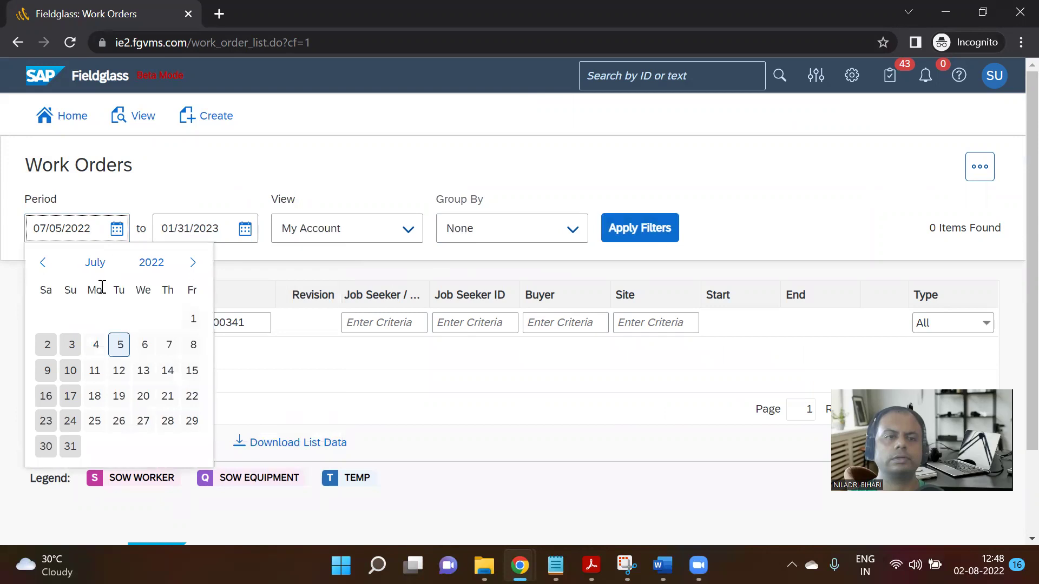
pyautogui.click(191, 320)
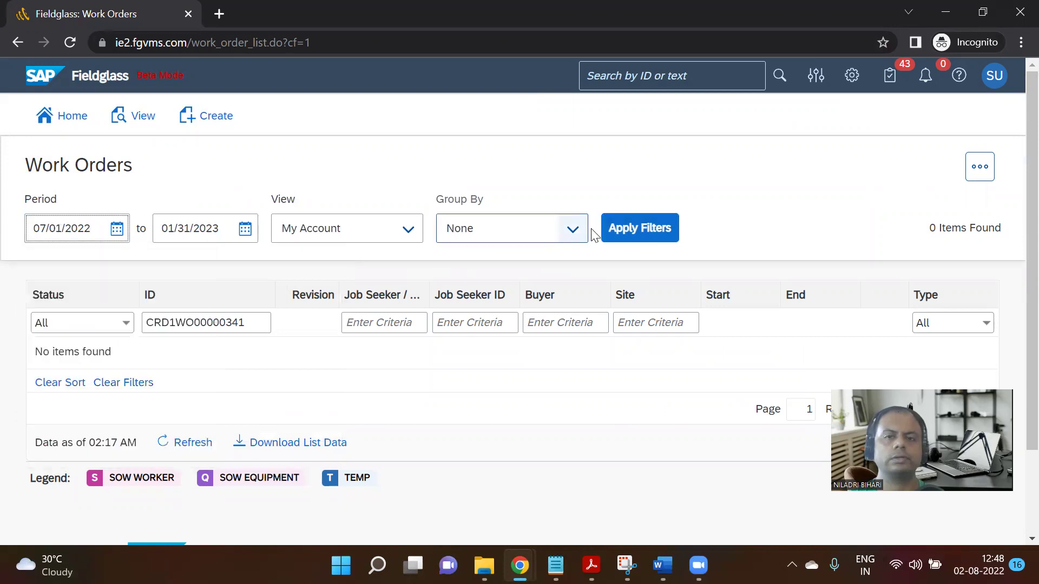
pyautogui.click(615, 229)
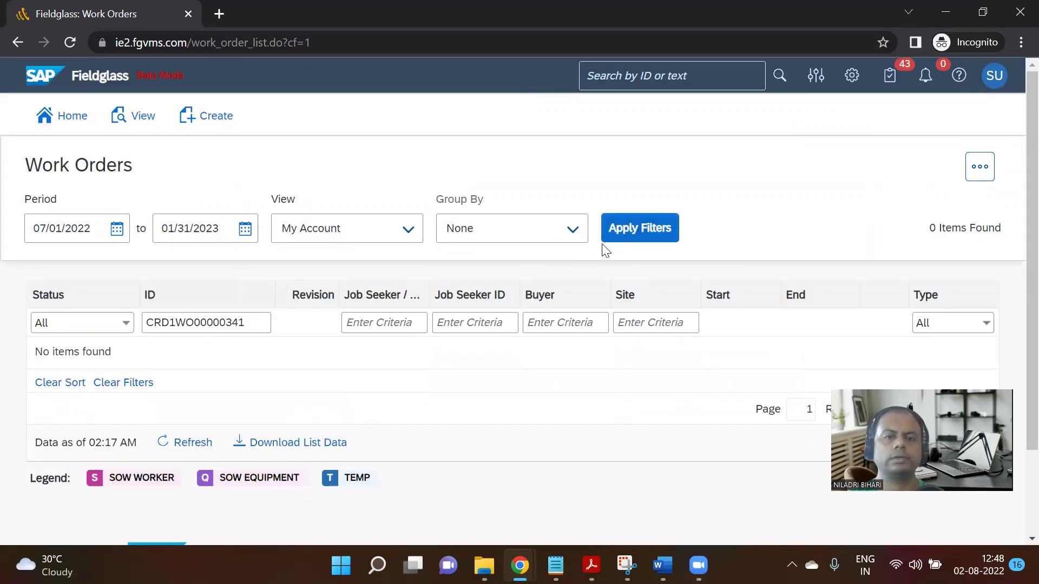
pyautogui.click(615, 76)
pyautogui.write('CRD1WO00000341')
pyautogui.press('Return')
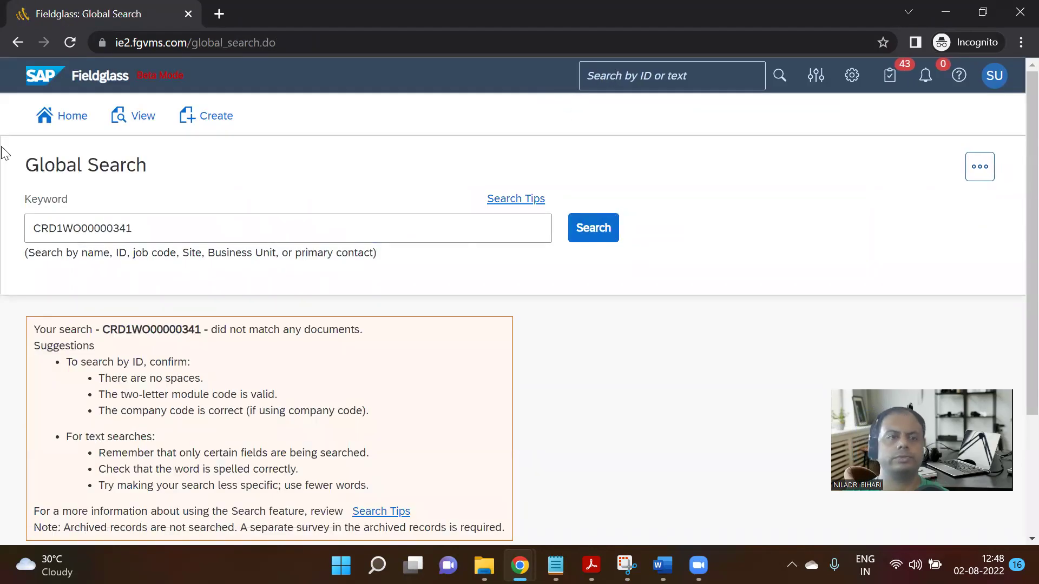
pyautogui.click(64, 119)
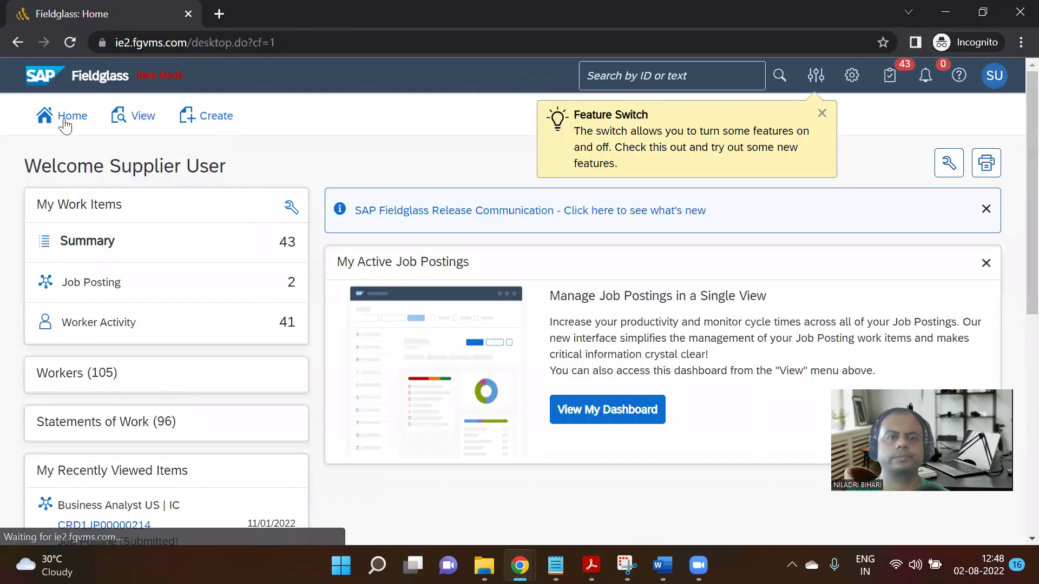
# Open job posting CRD1JP00000214 and show its submitted job seekers.
pyautogui.moveTo(97, 289)
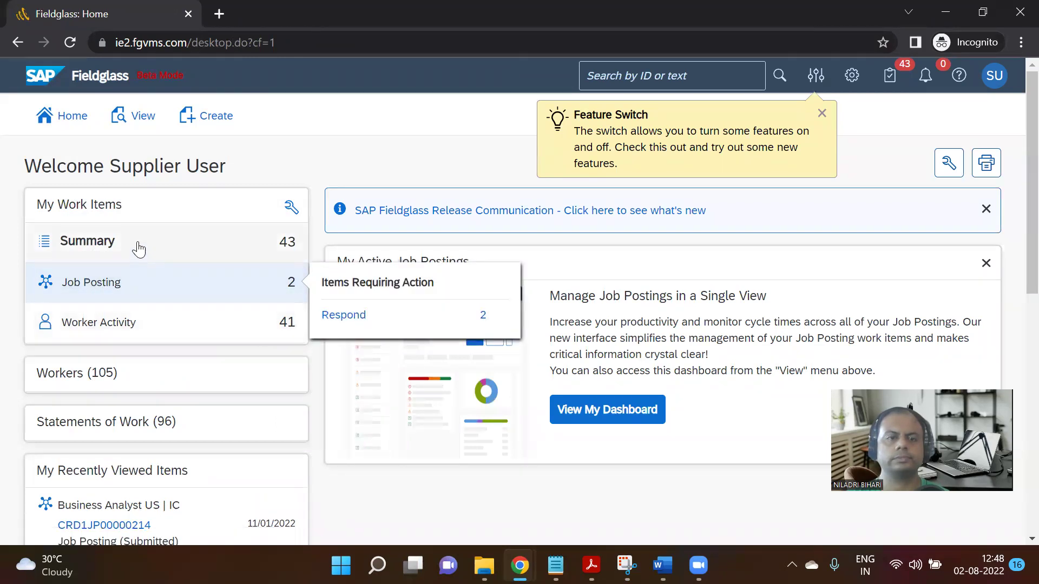
pyautogui.scroll(-3, 116, 358)
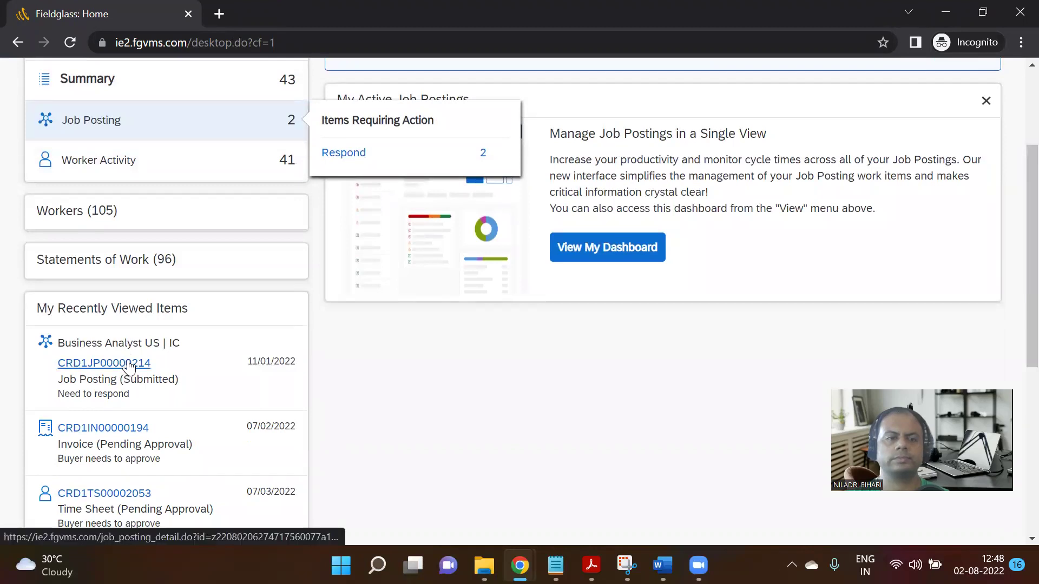
pyautogui.click(128, 365)
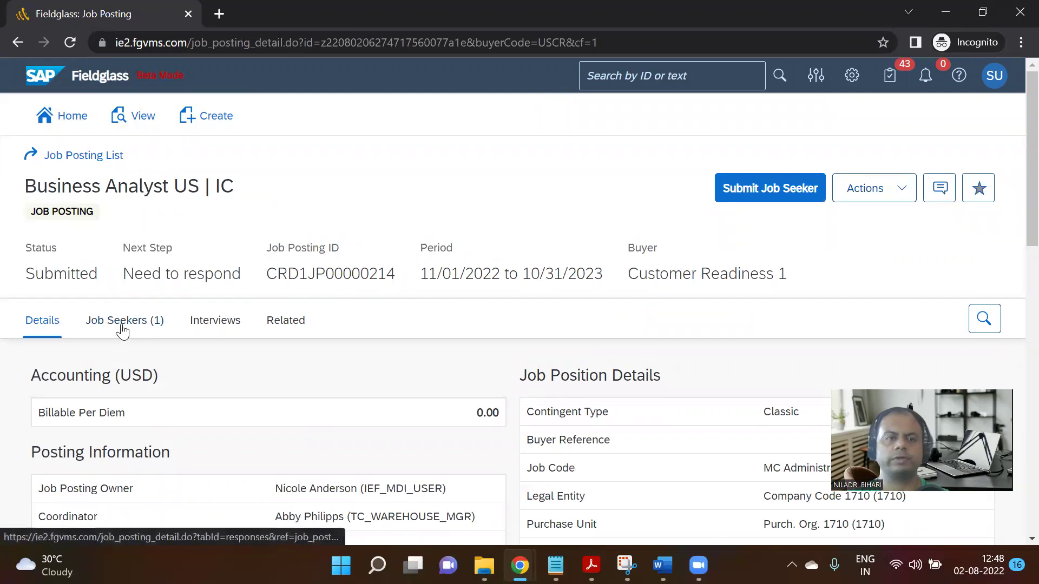
pyautogui.click(139, 322)
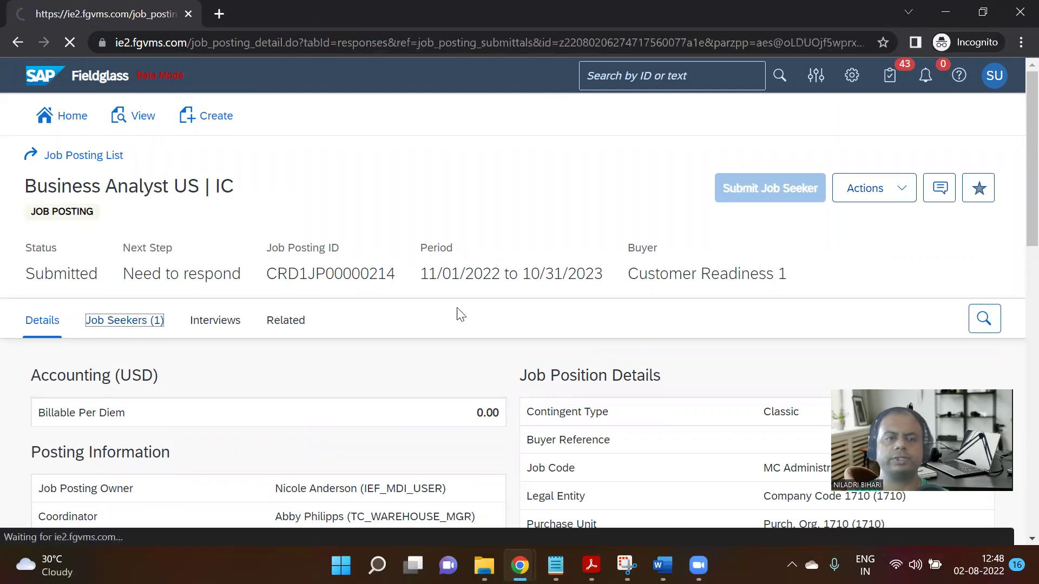
pyautogui.scroll(-3, 536, 296)
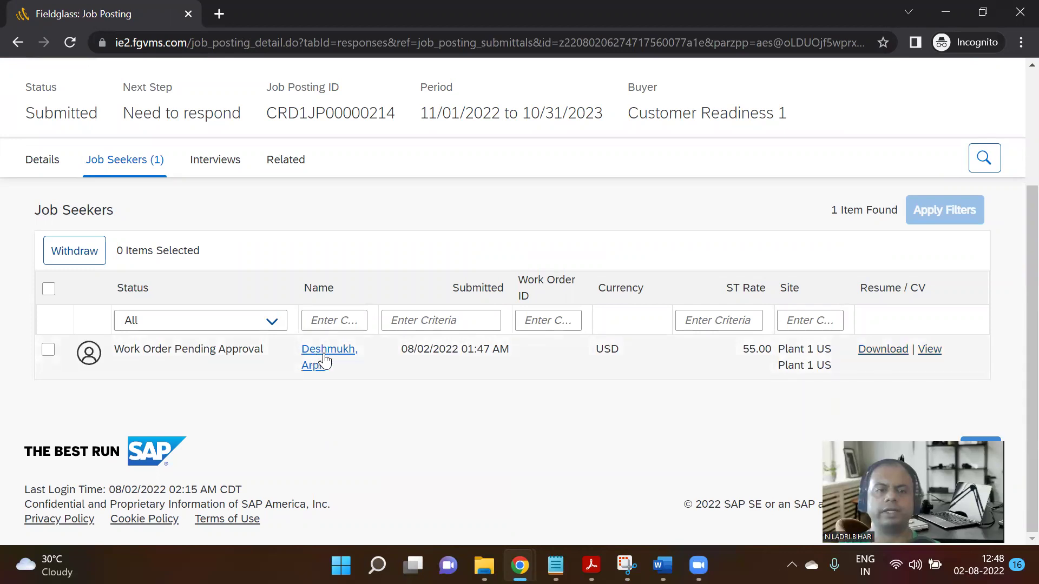
# Open the job seeker's record and review its Interviews and Approvals / Audit Trail tabs.
pyautogui.click(57, 353)
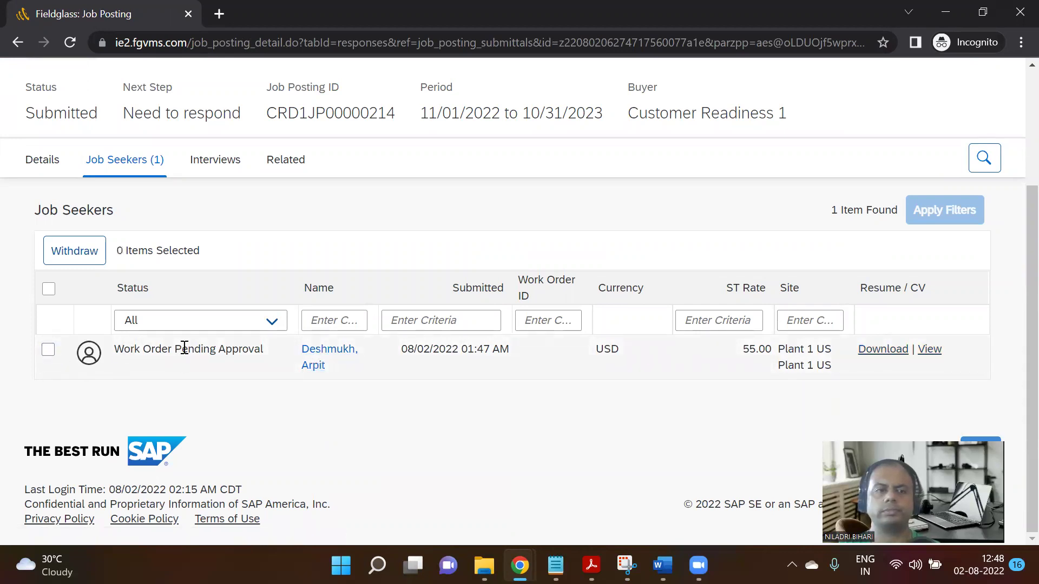
pyautogui.click(319, 363)
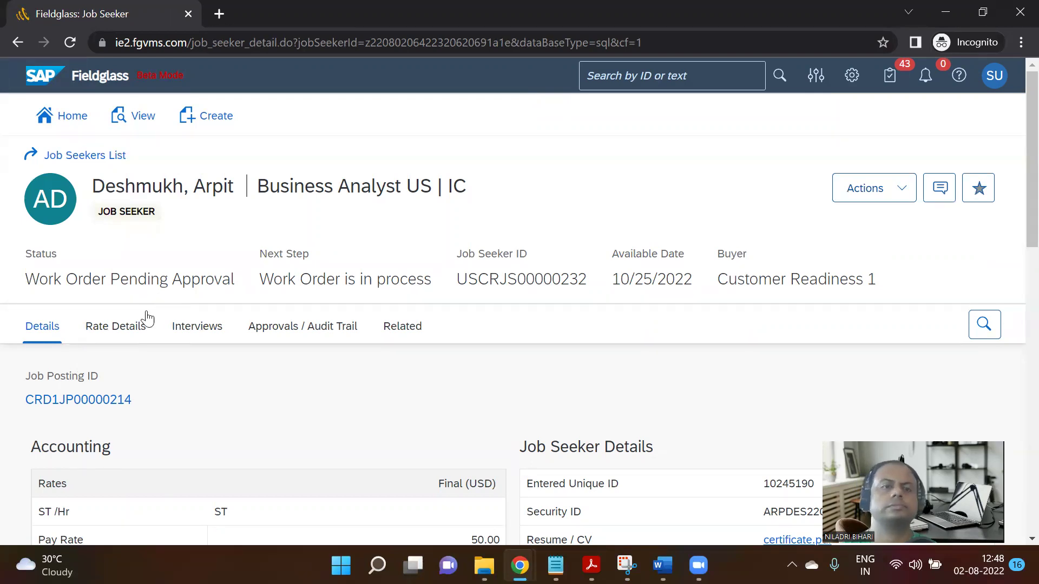
pyautogui.click(183, 332)
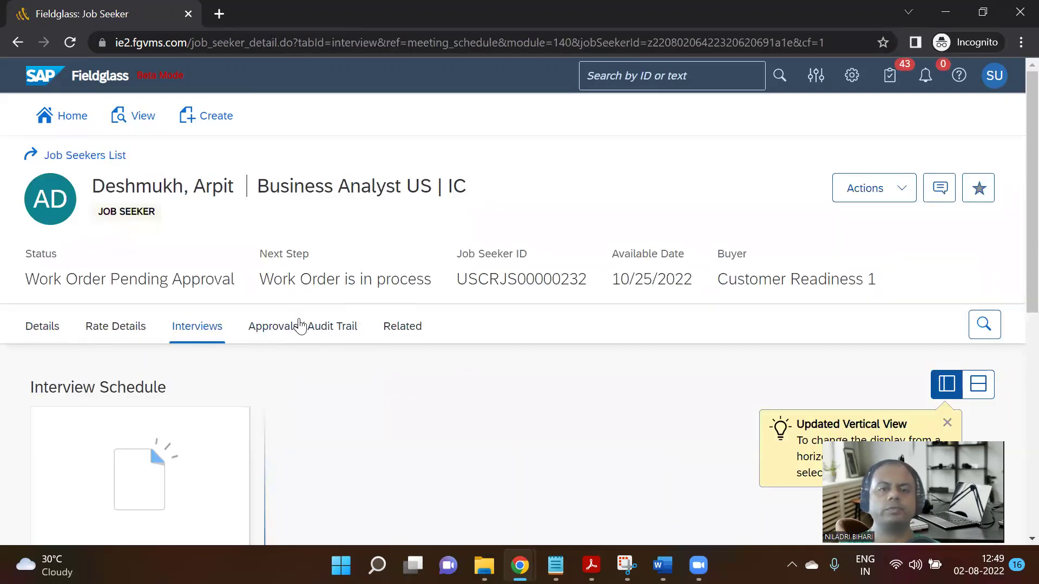
pyautogui.scroll(-6, 448, 318)
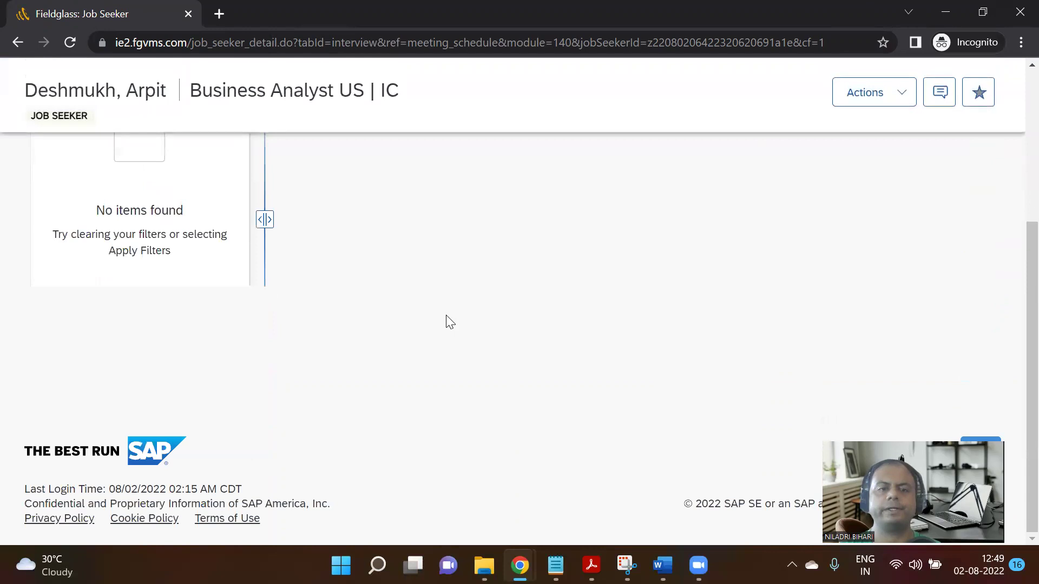
pyautogui.scroll(6, 447, 320)
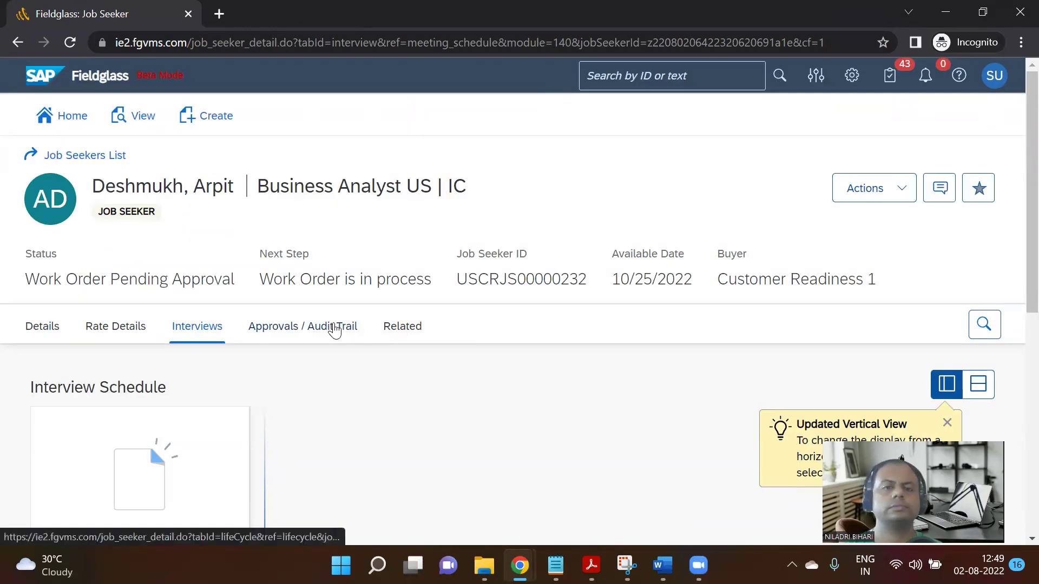
pyautogui.click(291, 331)
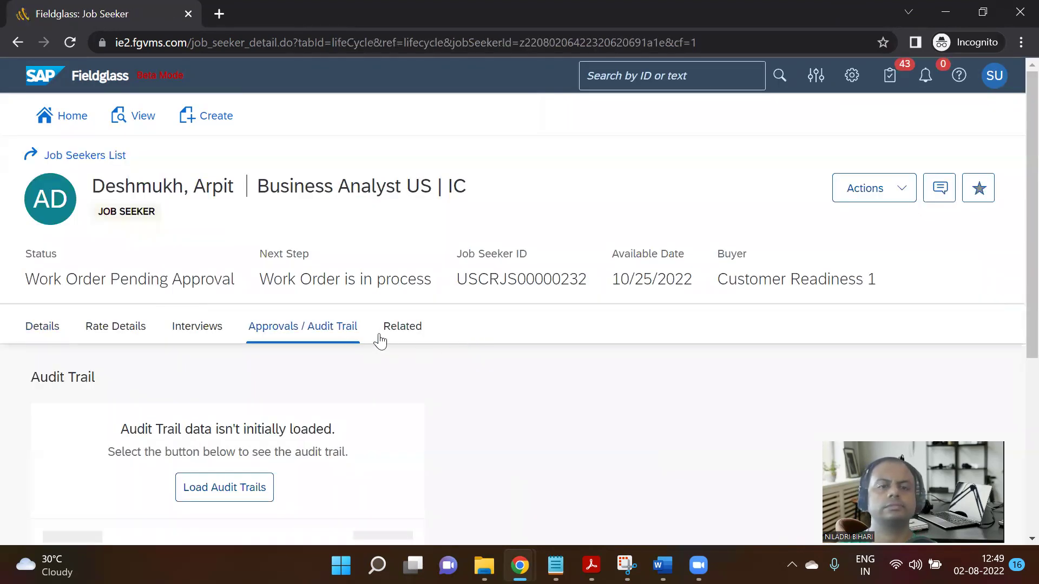
pyautogui.scroll(-3, 385, 341)
pyautogui.scroll(3, 387, 342)
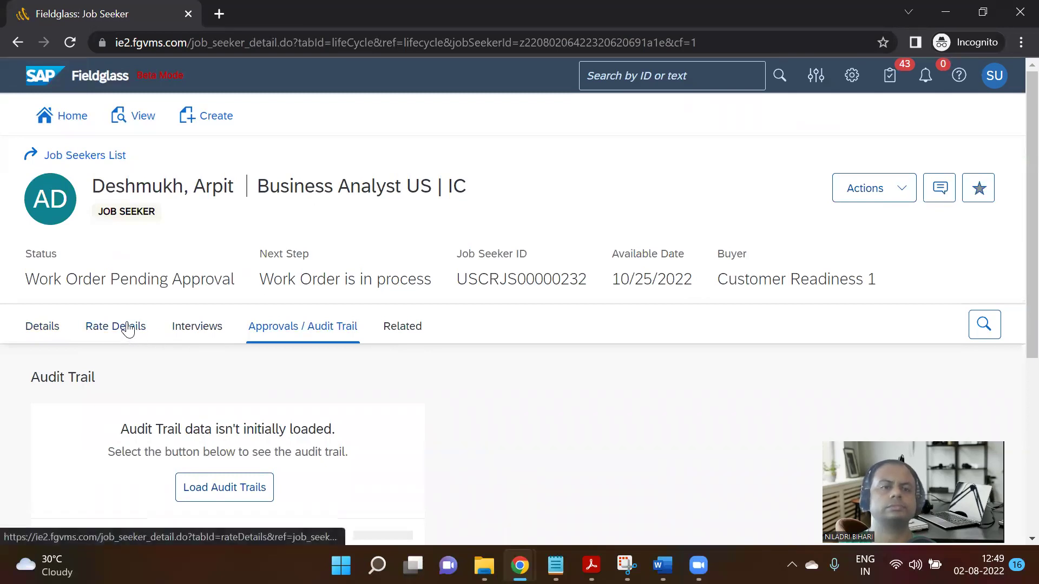
# Add a blank line below the Work Order ID on the Notion Step 09 page.
pyautogui.moveTo(555, 566)
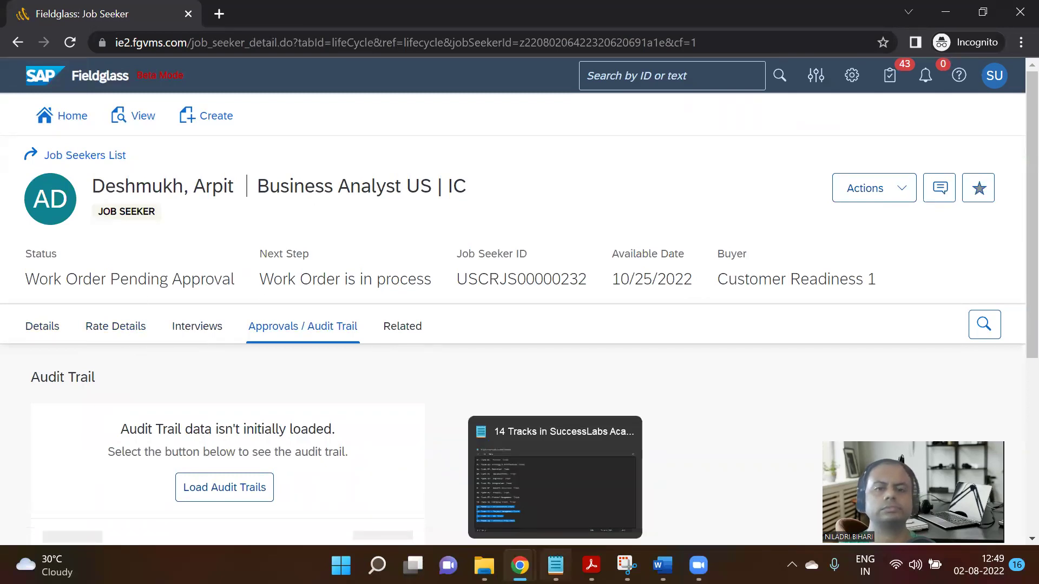
pyautogui.moveTo(520, 565)
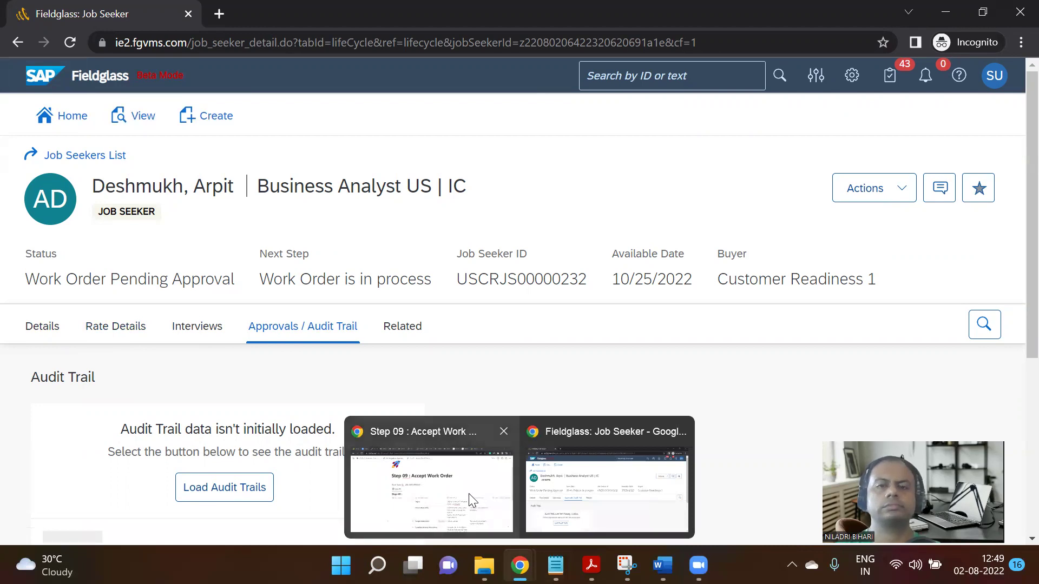
pyautogui.click(467, 438)
pyautogui.click(467, 246)
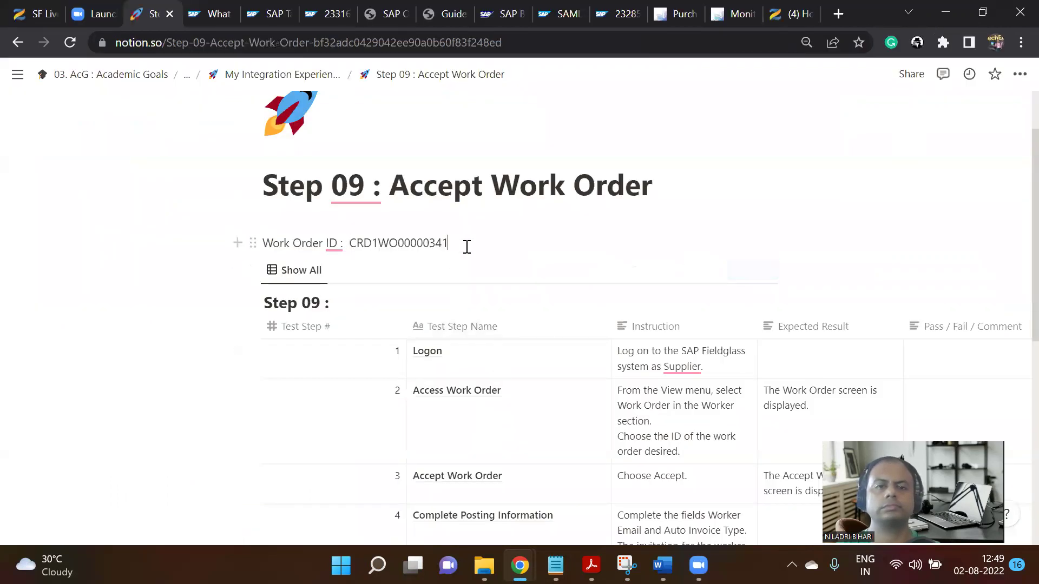
pyautogui.press('Return')
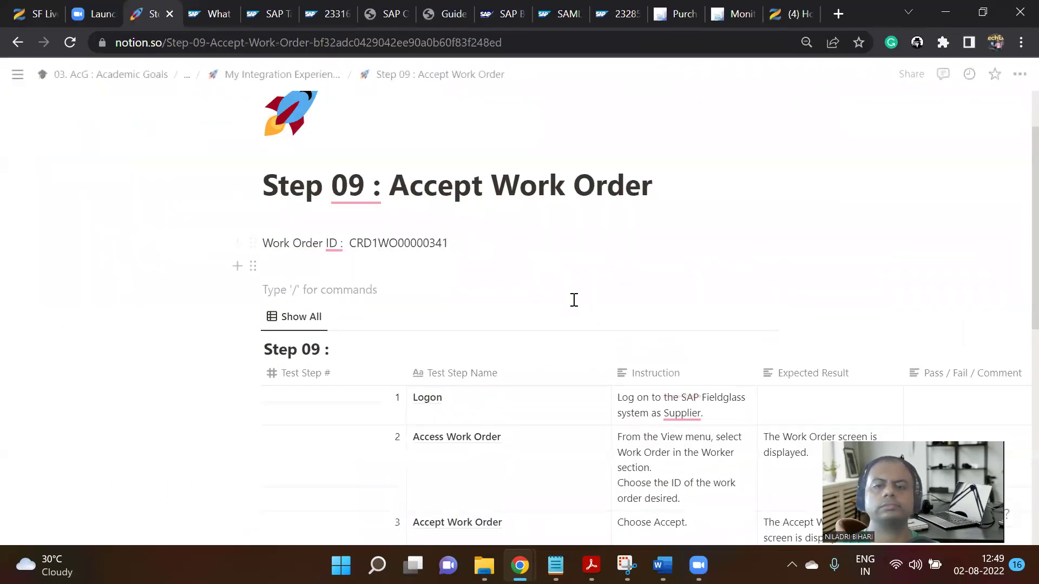
# Scroll through the Step 09 test table, then return to the Fieldglass job seeker record.
pyautogui.scroll(-3, 573, 303)
pyautogui.scroll(-1, 576, 321)
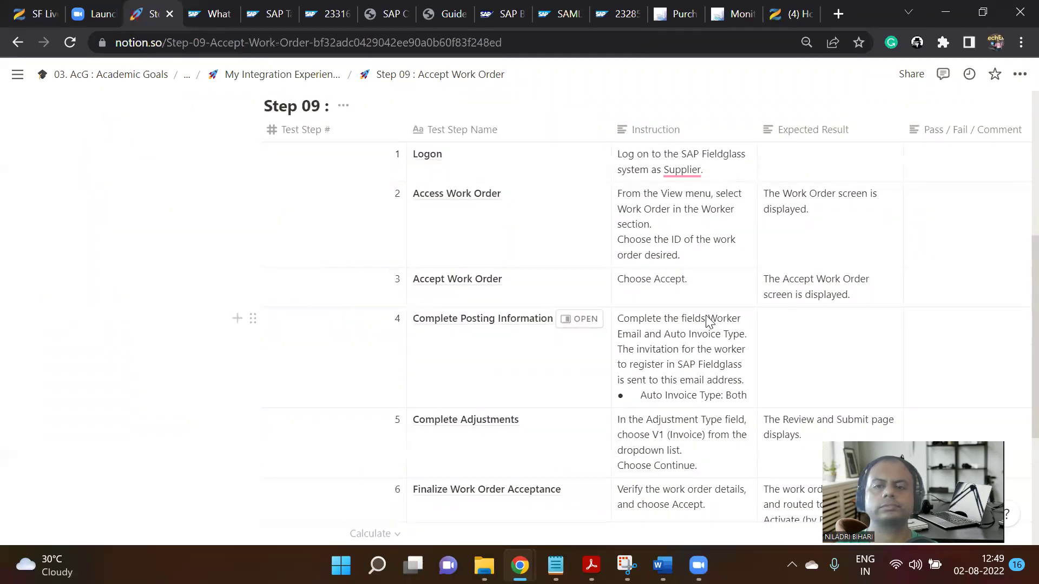
pyautogui.scroll(-3, 725, 392)
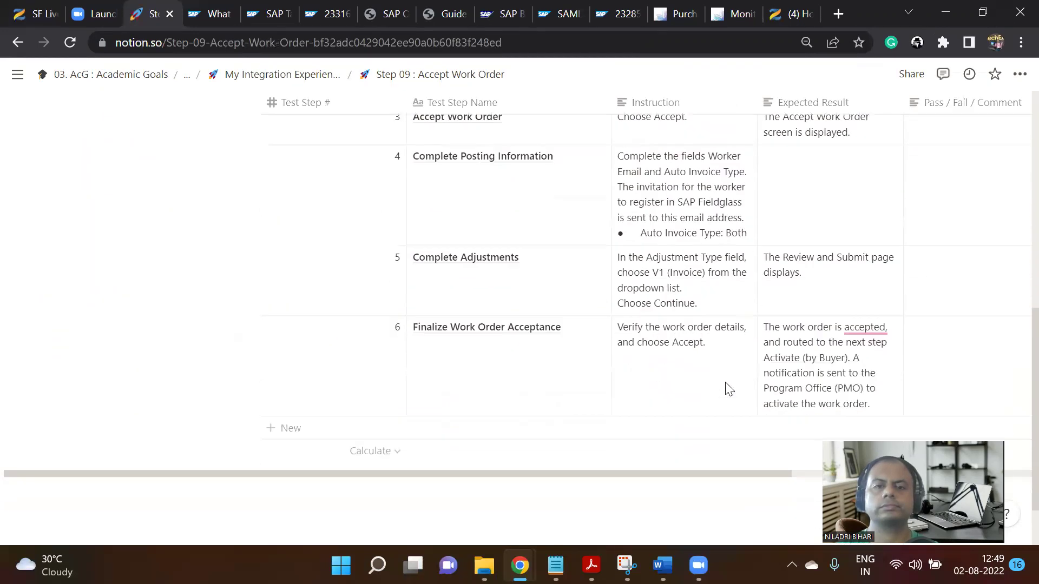
pyautogui.scroll(-2, 725, 390)
pyautogui.hscroll(2, 698, 397)
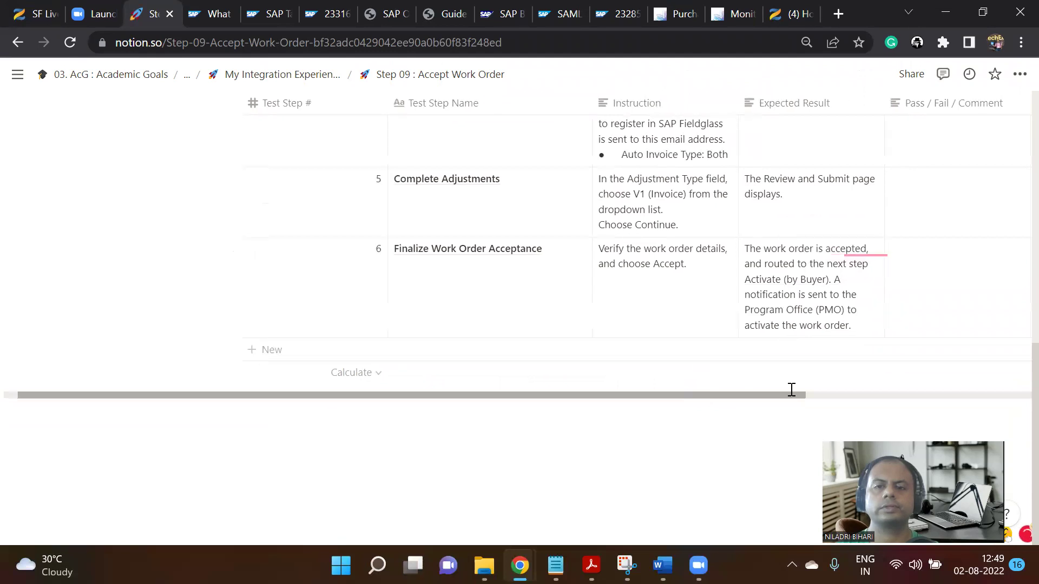
pyautogui.hscroll(-2, 690, 421)
pyautogui.scroll(6, 413, 431)
pyautogui.scroll(-1, 450, 382)
pyautogui.scroll(6, 450, 378)
pyautogui.scroll(-5, 443, 391)
pyautogui.scroll(-5, 631, 366)
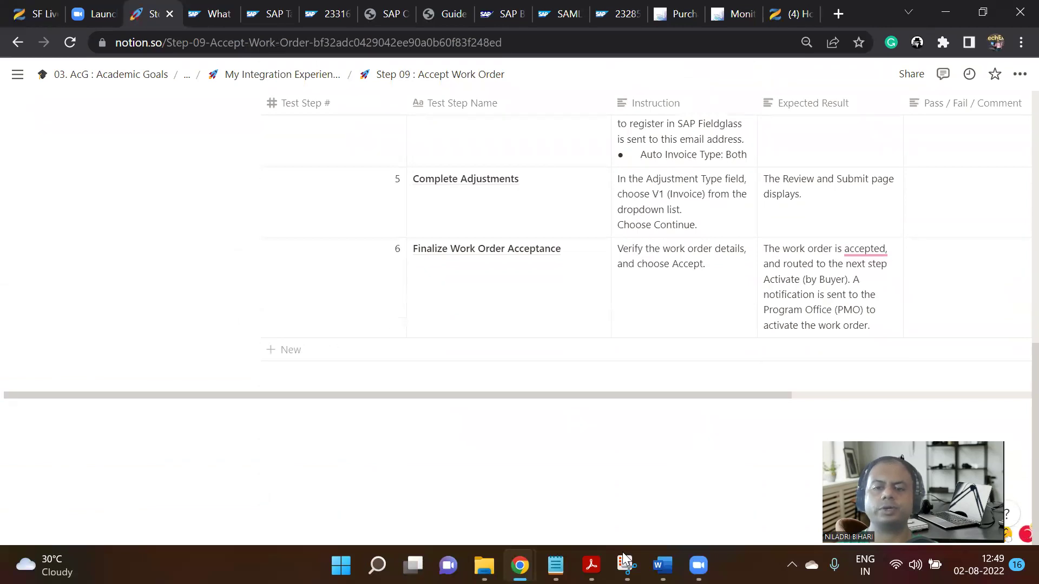
pyautogui.moveTo(519, 565)
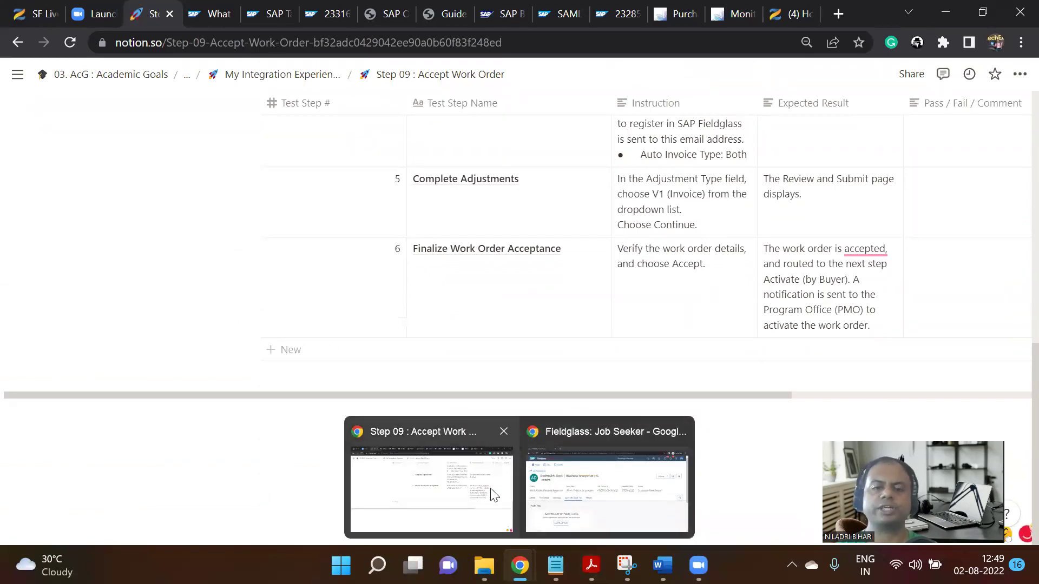
pyautogui.click(603, 471)
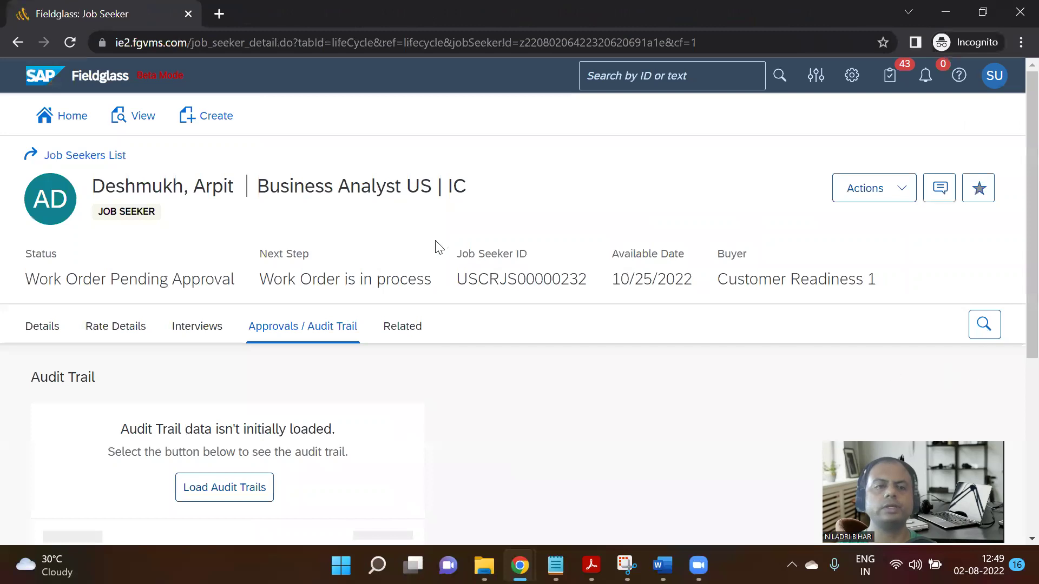
# Search the Work Orders list by work order ID and open the matching work order.
pyautogui.click(144, 128)
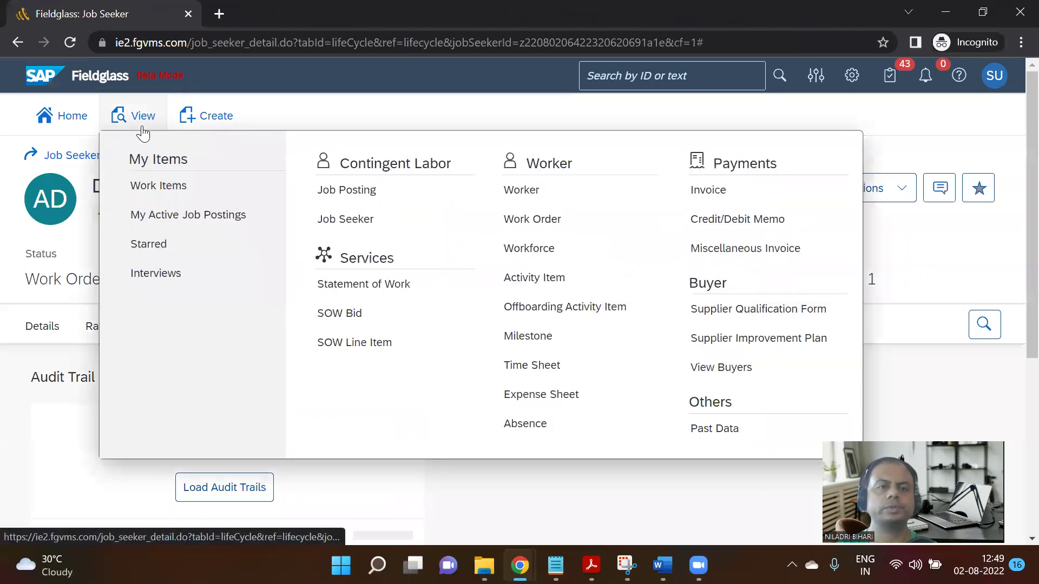
pyautogui.click(547, 222)
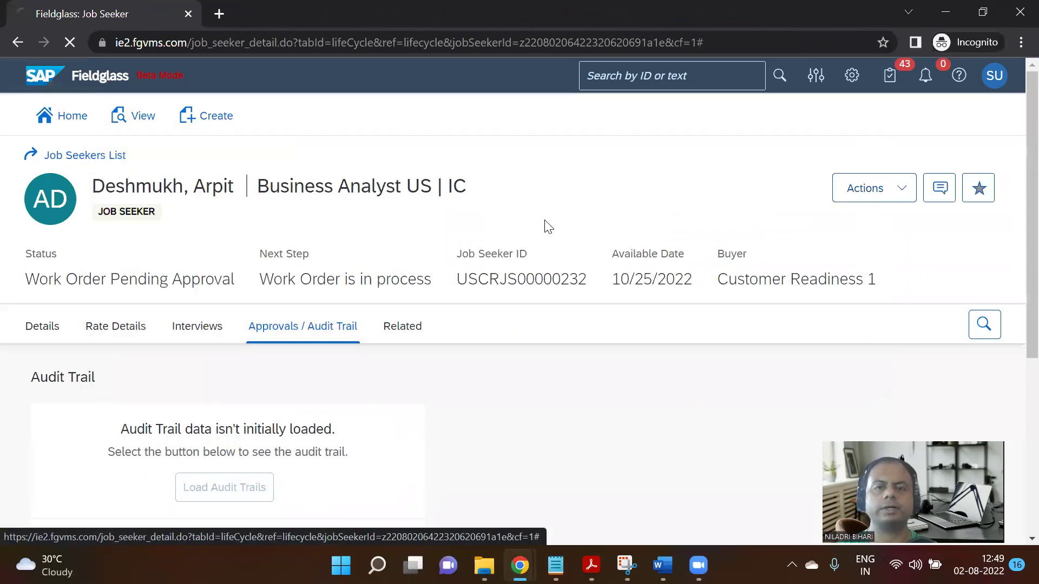
pyautogui.scroll(-2, 135, 360)
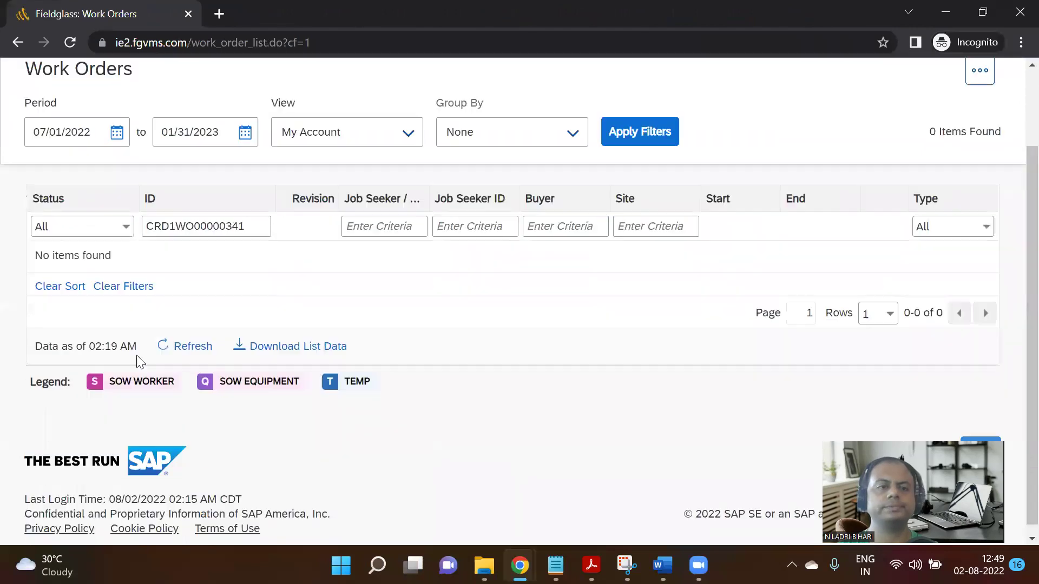
pyautogui.click(256, 223)
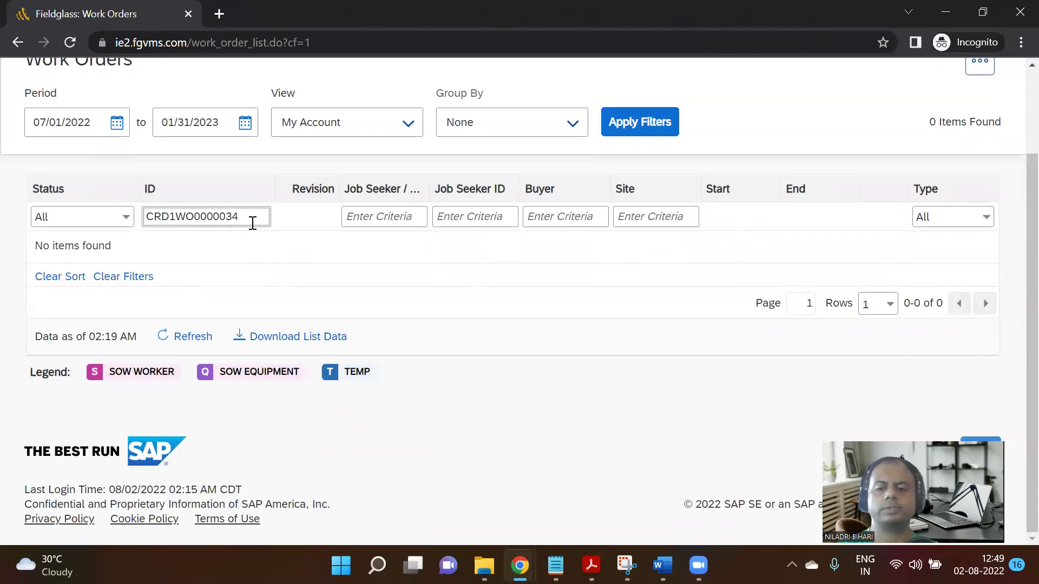
pyautogui.press('Return')
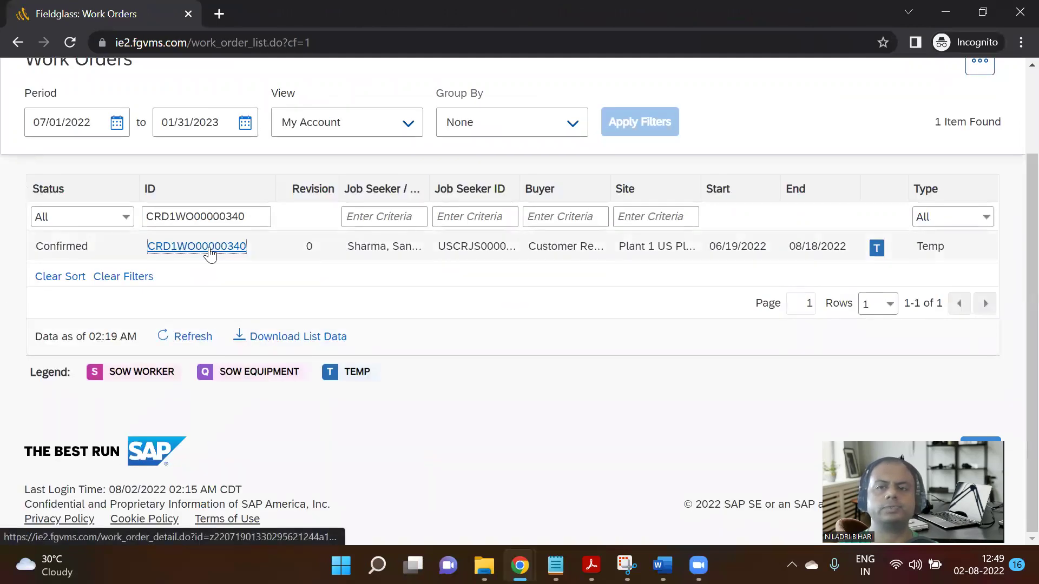
pyautogui.click(210, 248)
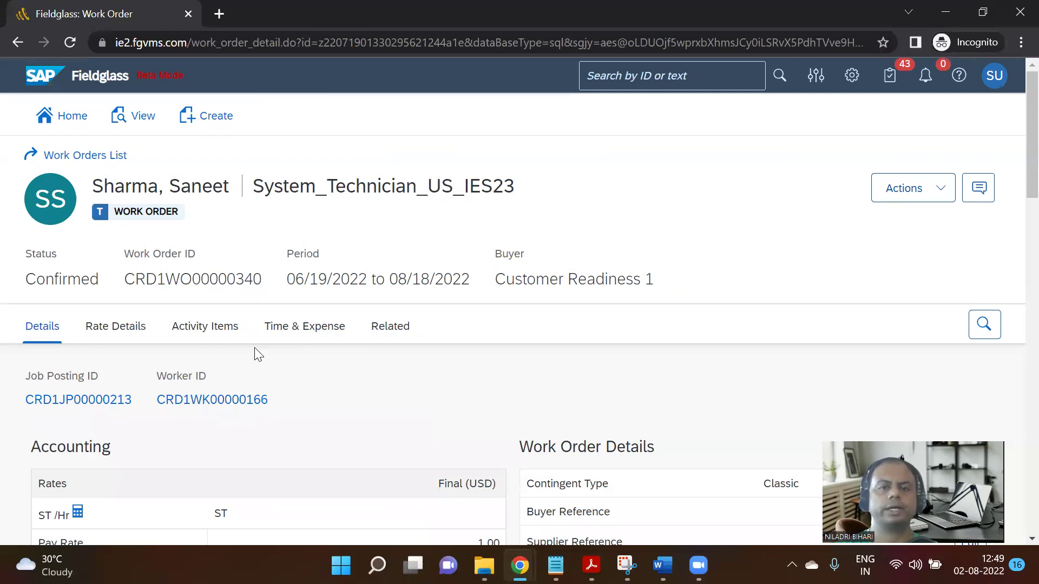
# Review the work order's actions list and its Confirmed status.
pyautogui.scroll(-2, 271, 332)
pyautogui.scroll(-1, 349, 303)
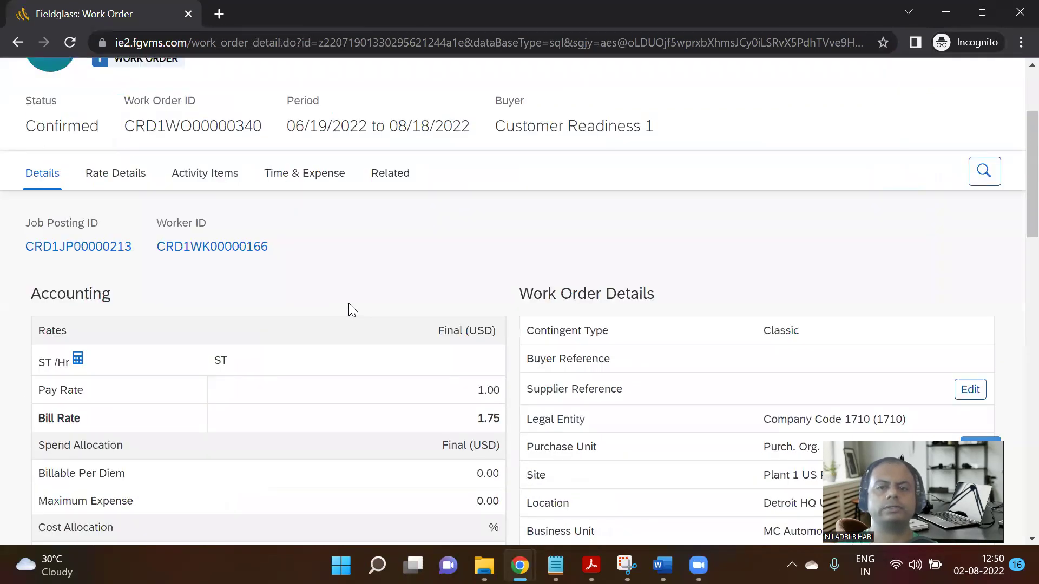
pyautogui.scroll(-2, 357, 302)
pyautogui.scroll(3, 417, 297)
pyautogui.click(929, 105)
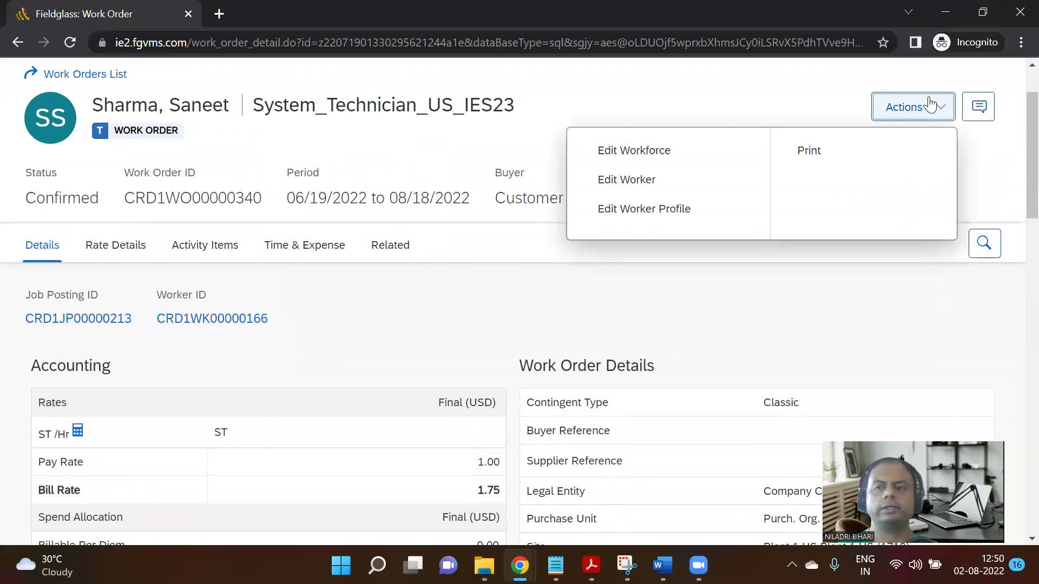
pyautogui.click(830, 268)
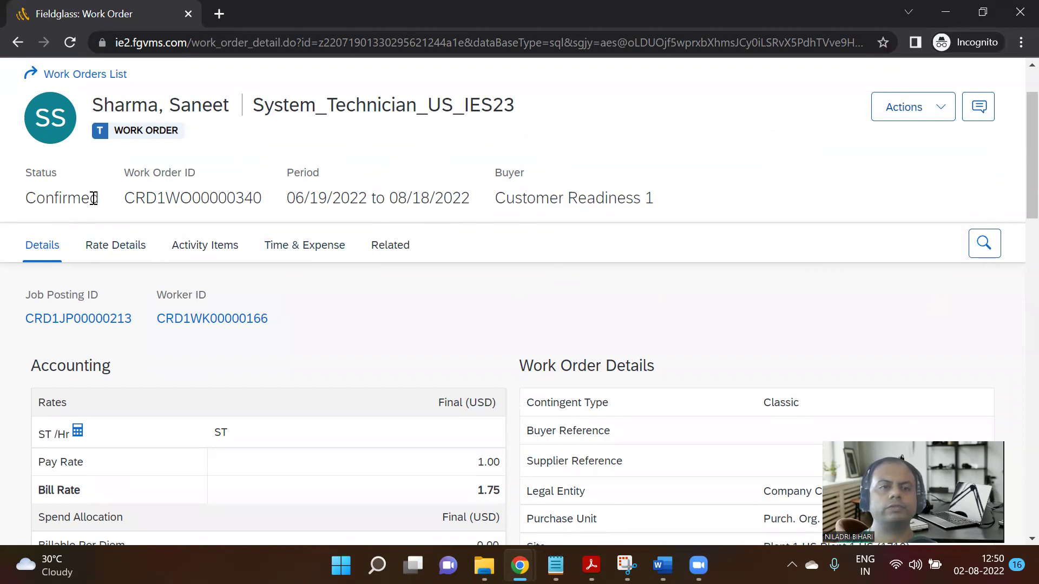
pyautogui.moveTo(94, 198); pyautogui.dragTo(3, 197)
pyautogui.scroll(-8, 205, 243)
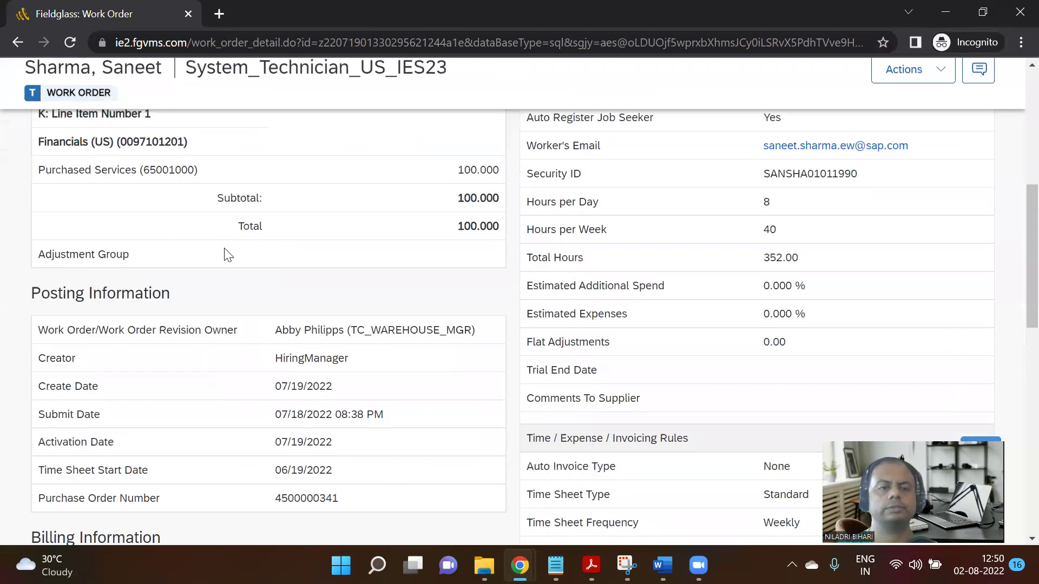
pyautogui.scroll(-12, 428, 336)
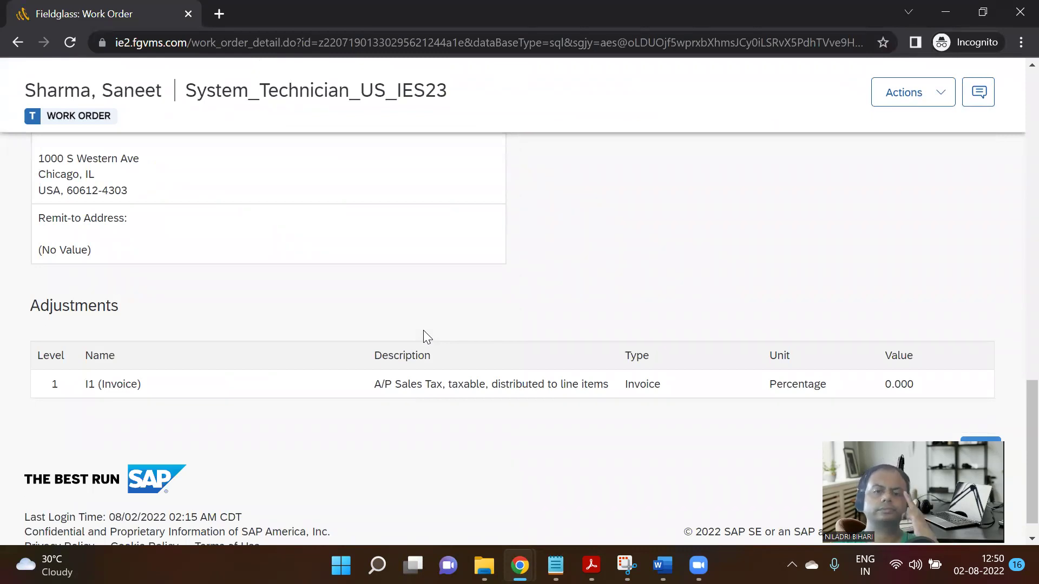
pyautogui.scroll(20, 422, 330)
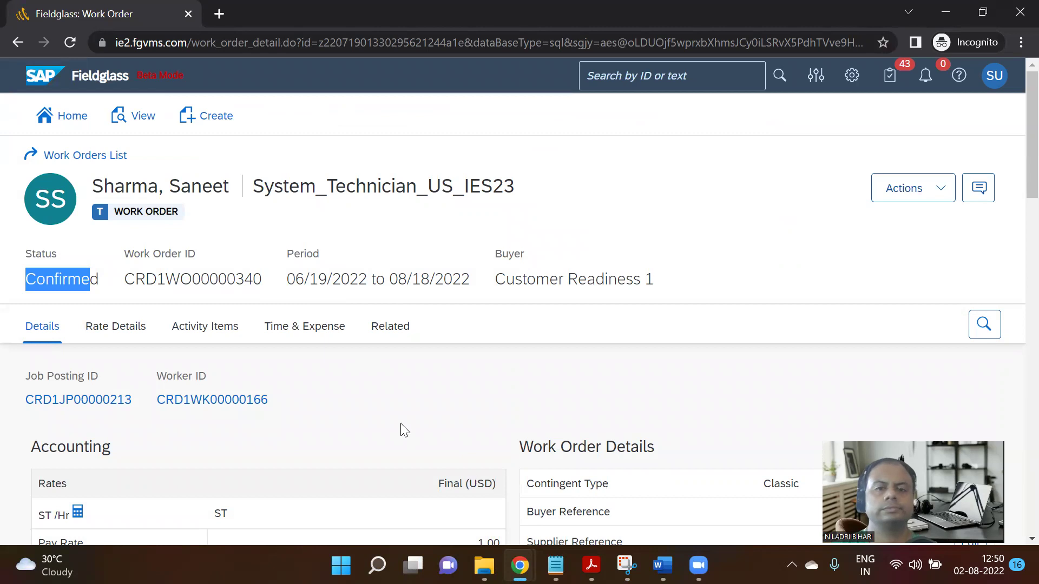
# Open the linked job seeker record from the work order's Related documents.
pyautogui.click(389, 328)
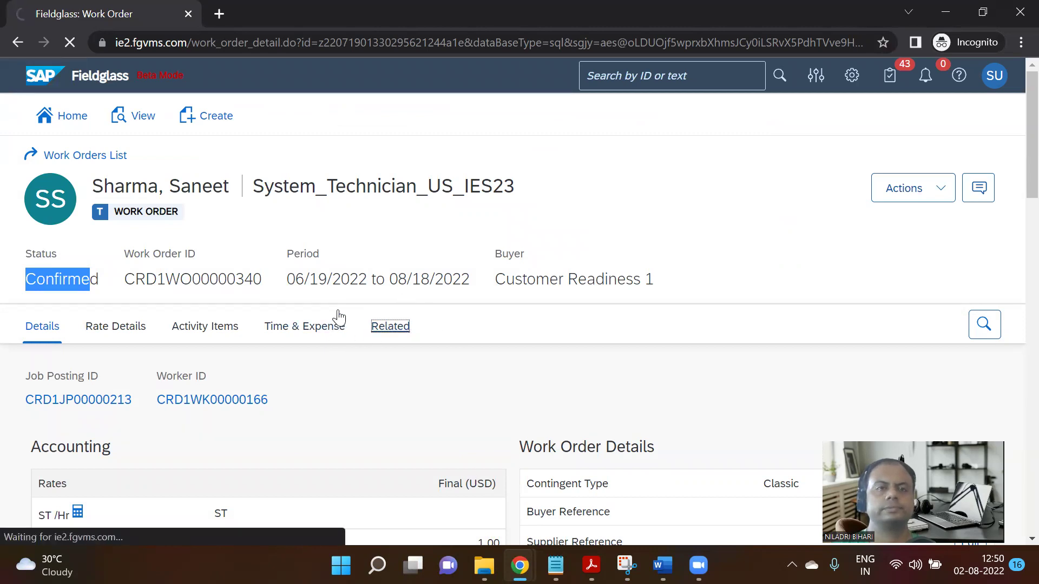
pyautogui.scroll(-3, 338, 310)
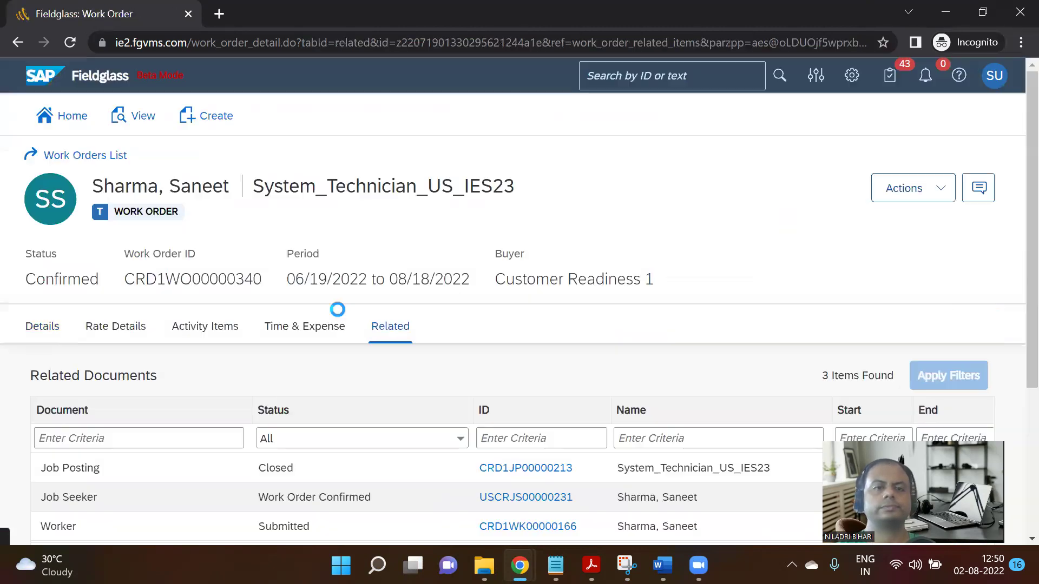
pyautogui.scroll(-4, 338, 309)
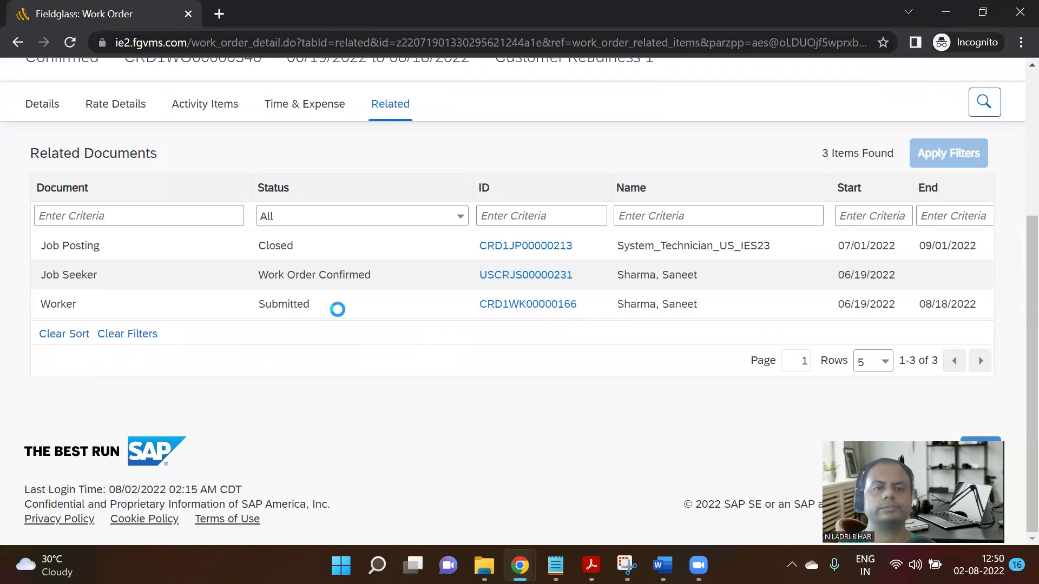
pyautogui.click(484, 276)
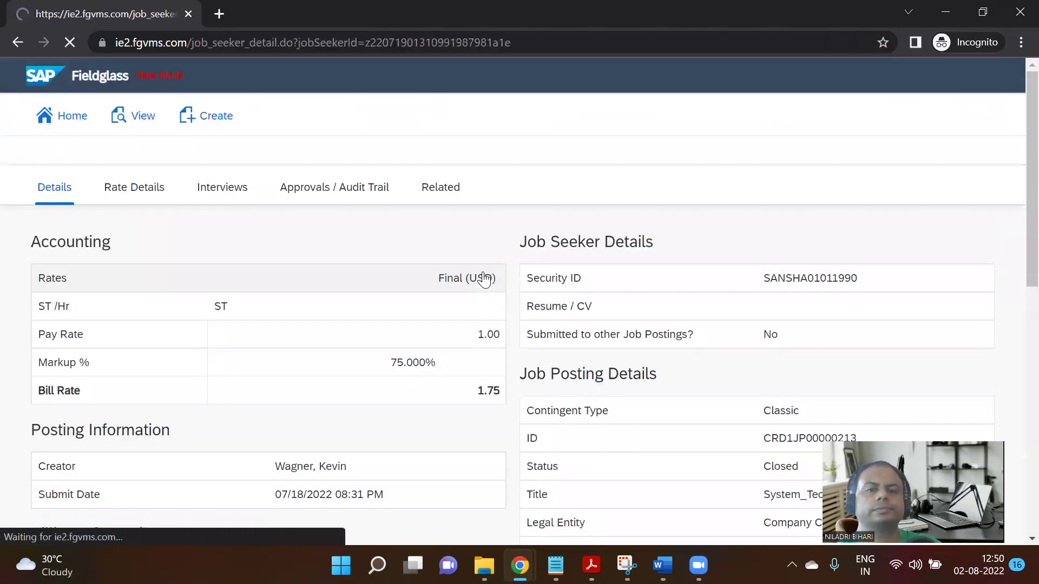
pyautogui.scroll(-5, 291, 456)
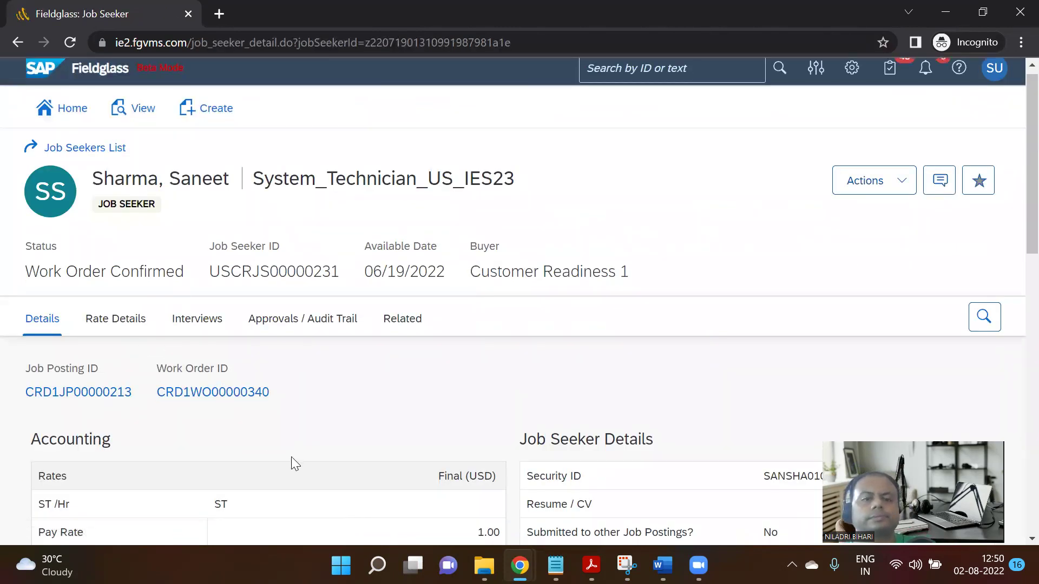
# Bring the Step 09 test table into view in Notion.
pyautogui.moveTo(519, 563)
pyautogui.click(454, 497)
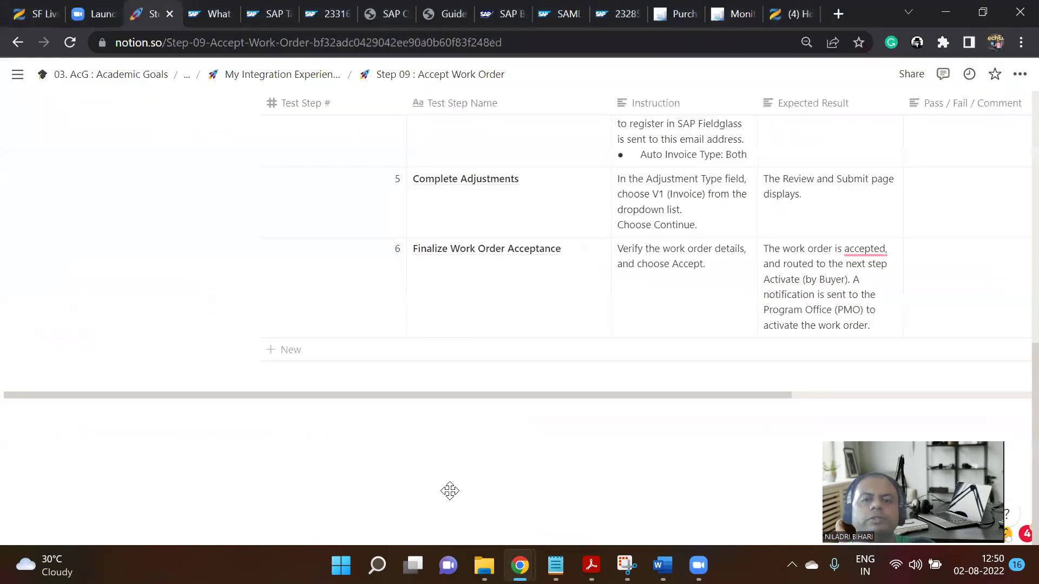
pyautogui.scroll(10, 500, 377)
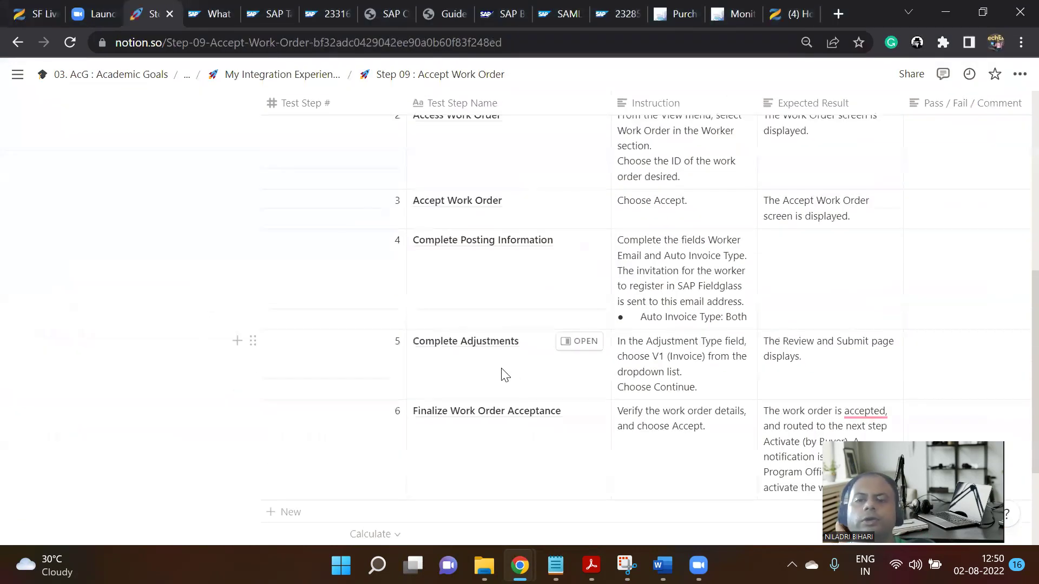
pyautogui.scroll(-9, 501, 382)
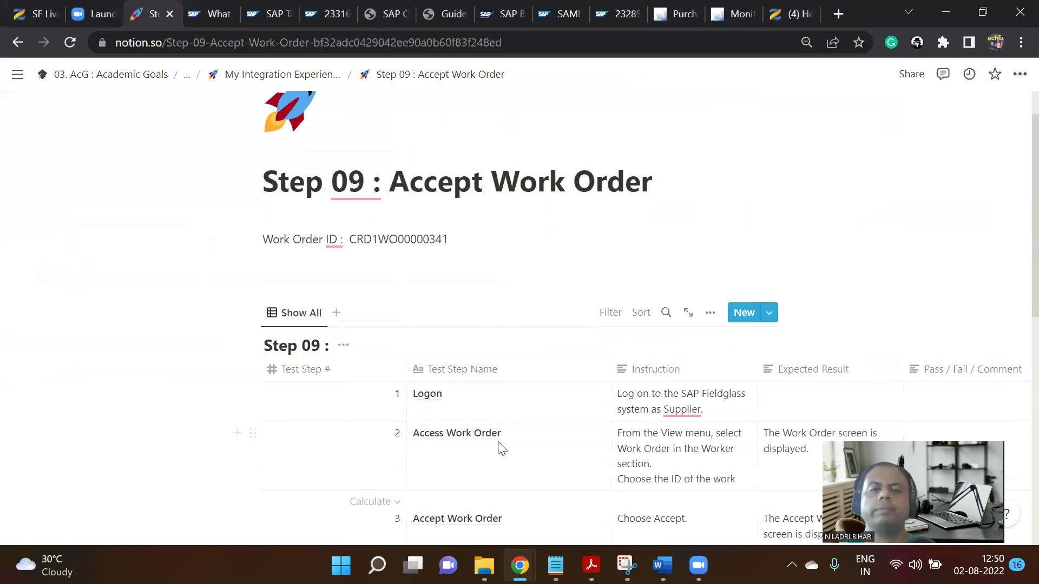
pyautogui.moveTo(521, 394); pyautogui.dragTo(819, 411)
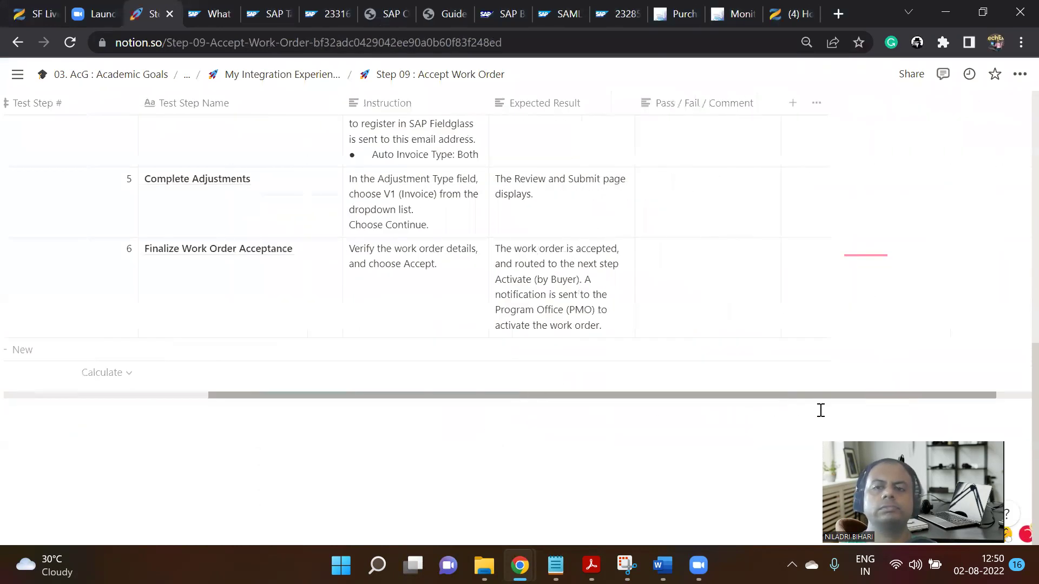
pyautogui.scroll(10, 720, 354)
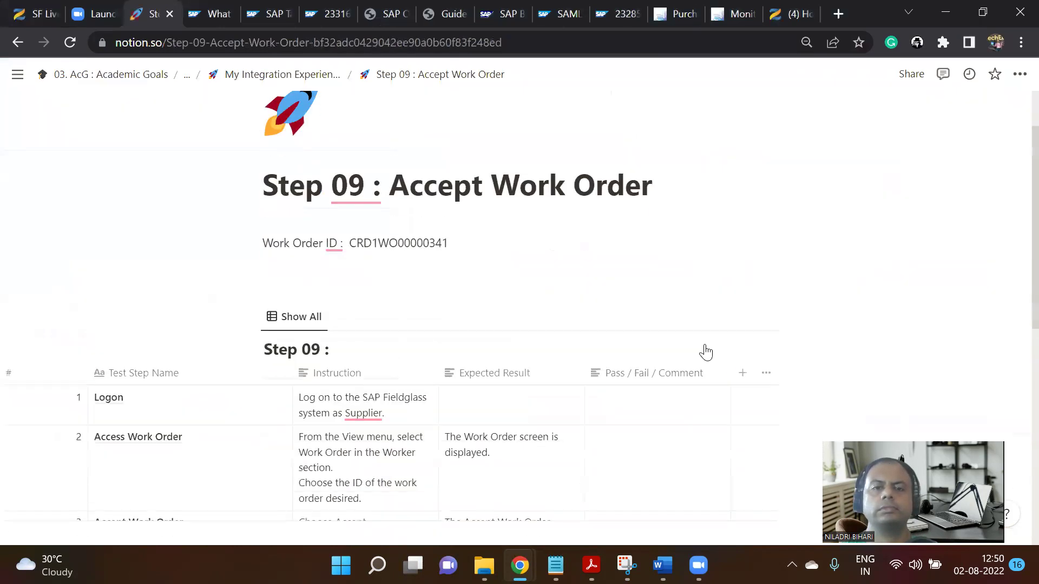
pyautogui.scroll(-2, 671, 344)
# Mark rows 1–2 of Pass/Fail/Comment as Pass in green text.
pyautogui.click(617, 334)
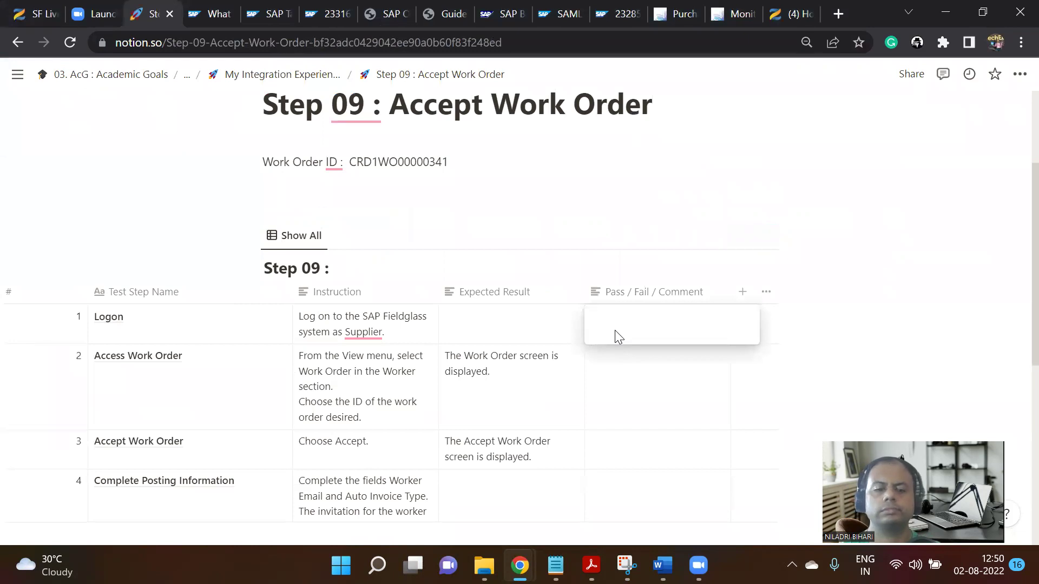
pyautogui.write('Fai')
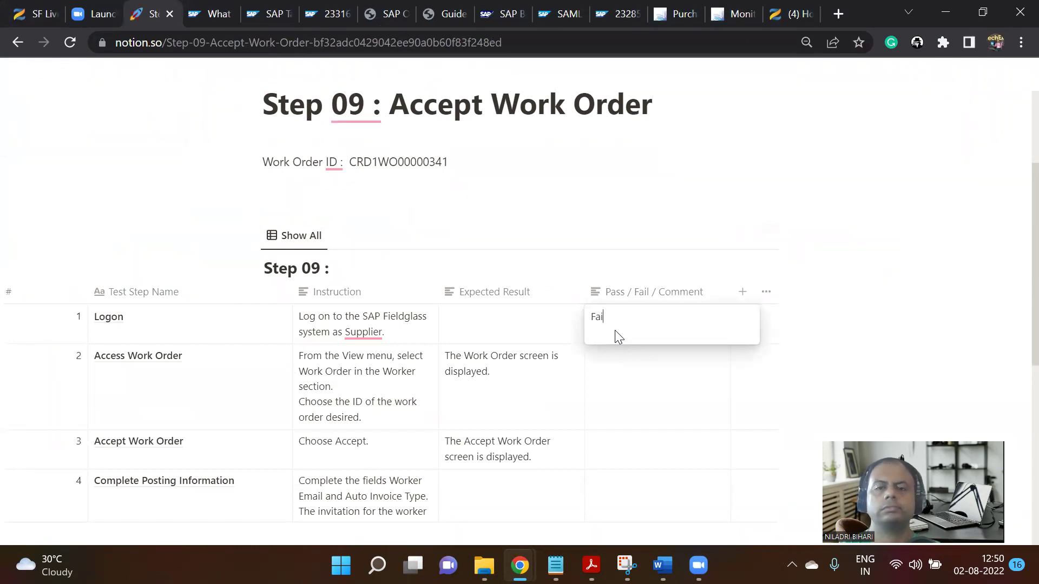
pyautogui.hotkey('ctrl', 'a')
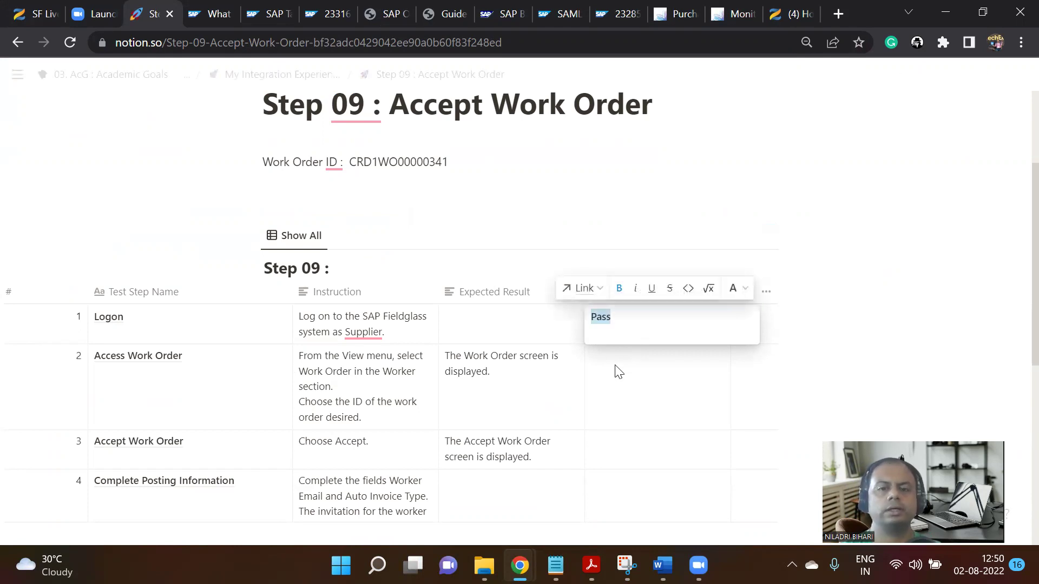
pyautogui.click(615, 367)
pyautogui.click(613, 321)
pyautogui.moveTo(612, 320); pyautogui.dragTo(583, 319)
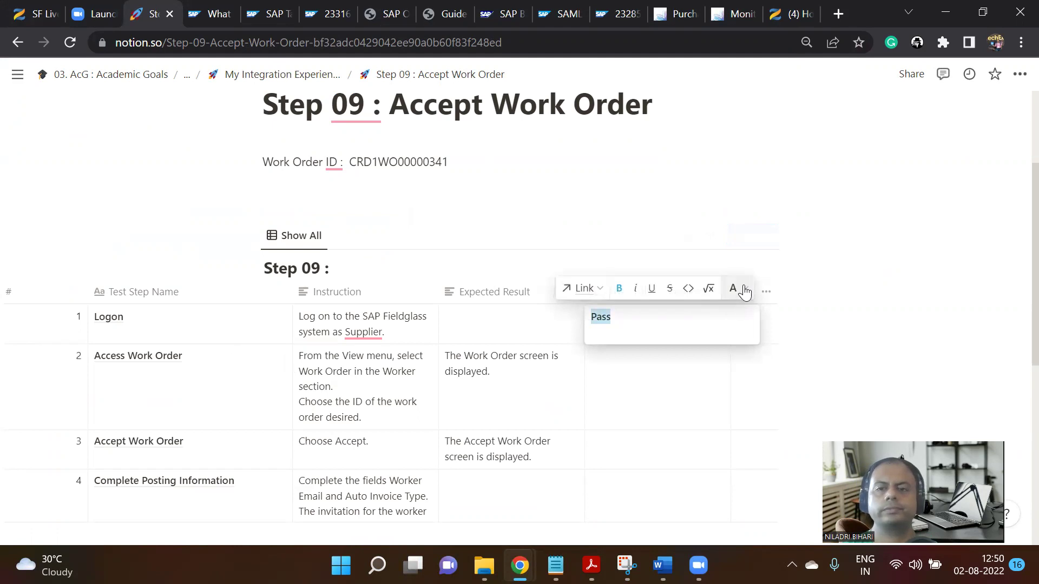
pyautogui.click(744, 291)
pyautogui.click(710, 386)
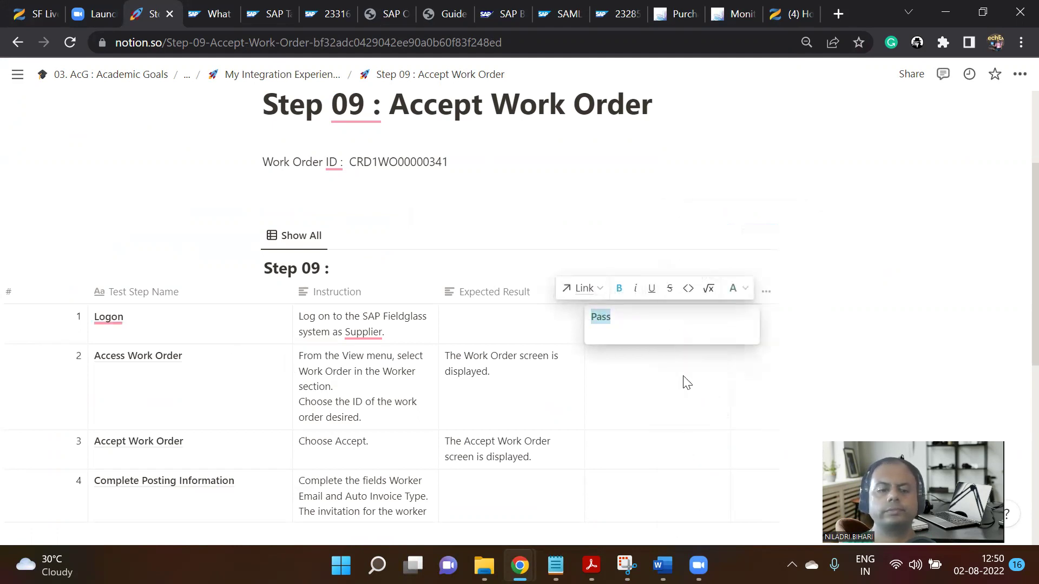
pyautogui.click(623, 385)
pyautogui.click(624, 386)
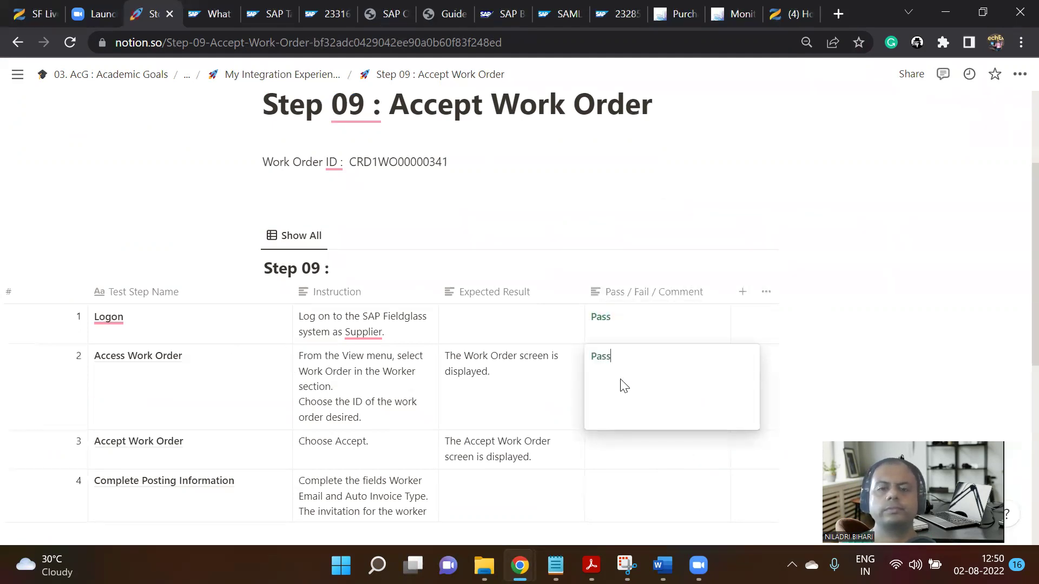
pyautogui.press('Escape')
# Enter Fail in row 3's result cell and colour it red.
pyautogui.scroll(-1, 623, 444)
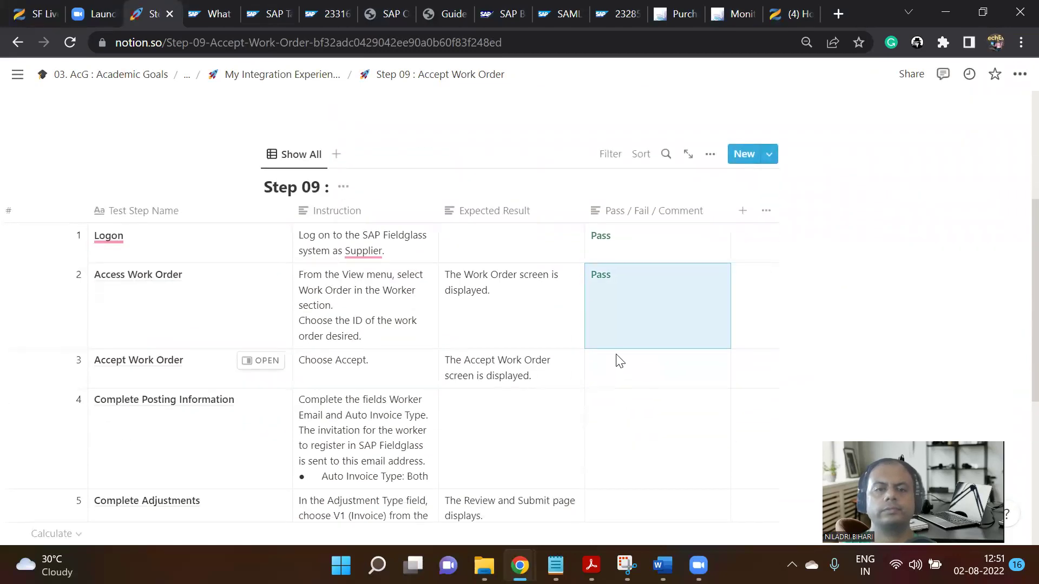
pyautogui.scroll(-1, 620, 361)
pyautogui.click(611, 297)
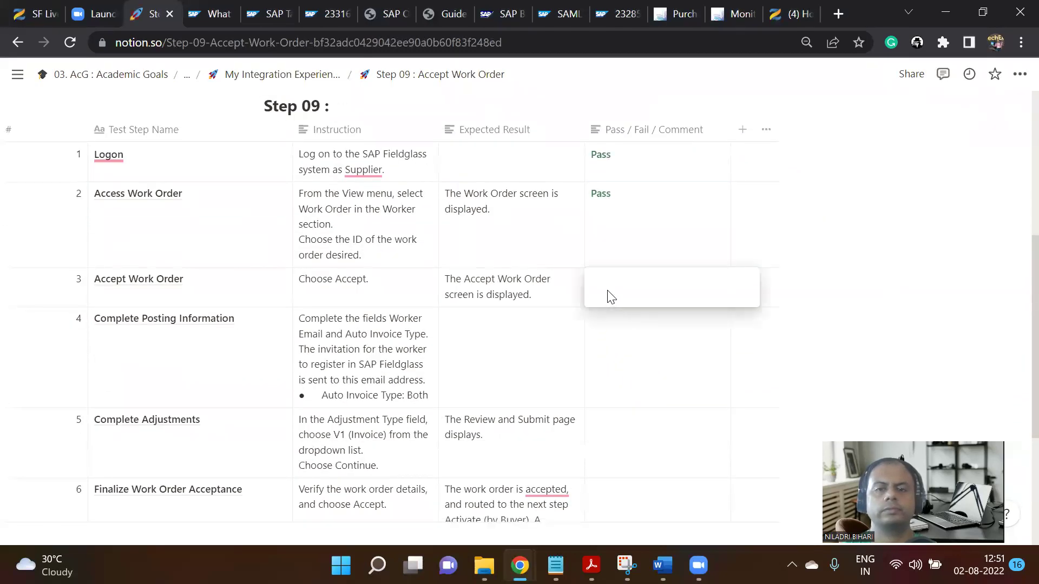
pyautogui.write('Fail')
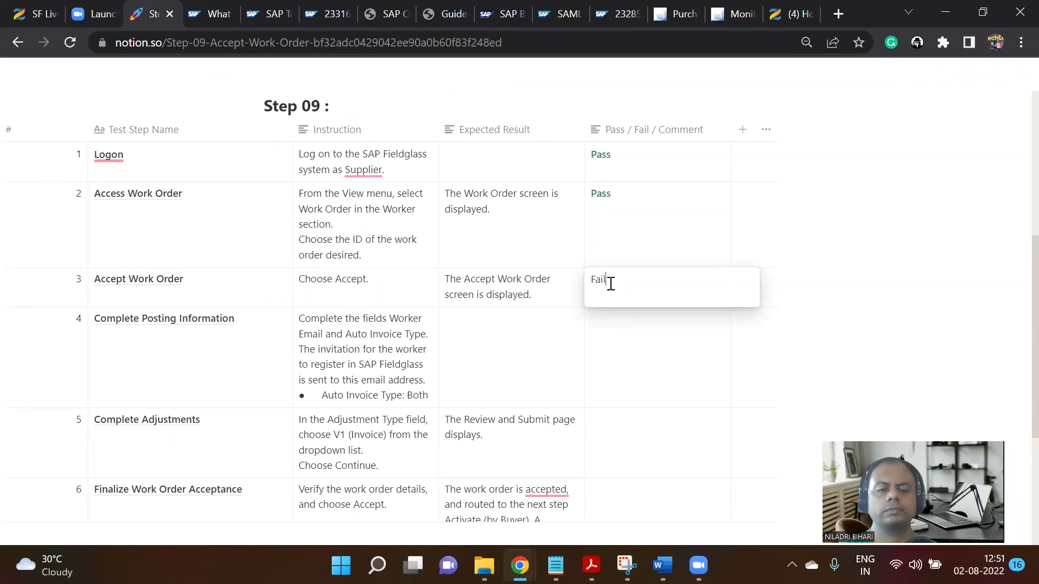
pyautogui.doubleClick(610, 283)
pyautogui.hotkey('ctrl', 'c')
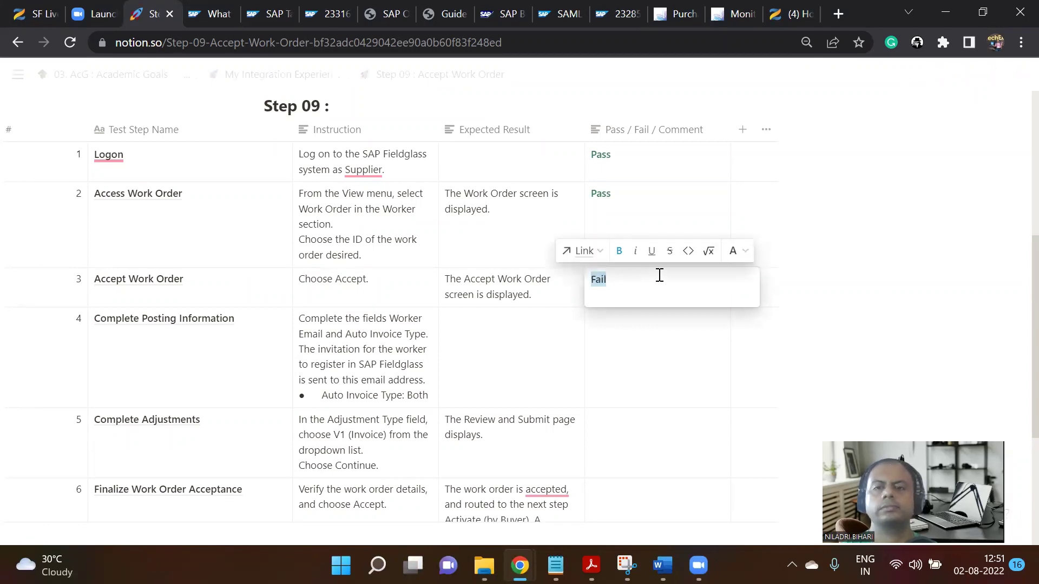
pyautogui.click(736, 250)
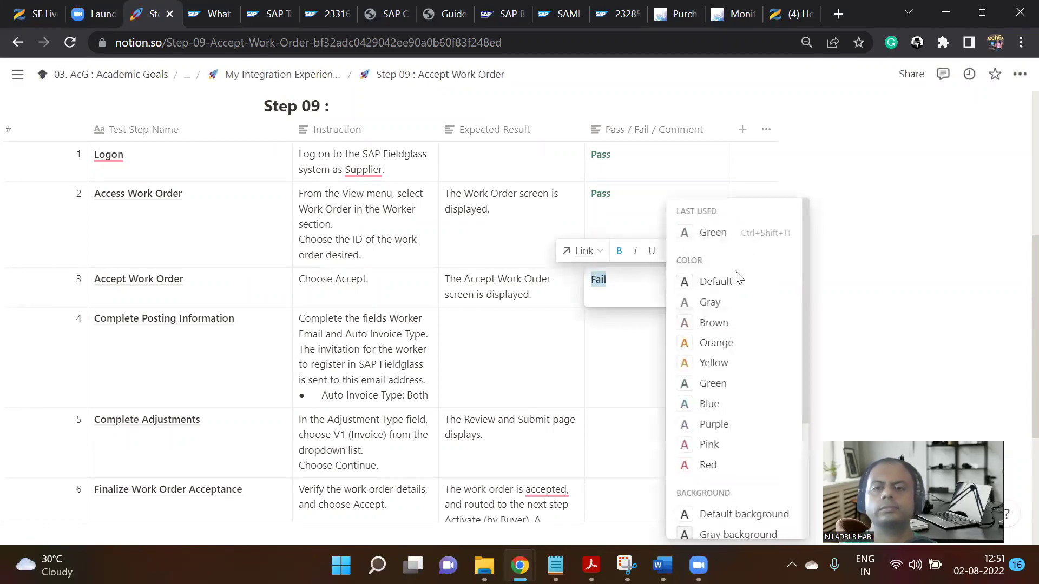
pyautogui.click(704, 462)
# Paste the red Fail into rows 4, 5 and 6.
pyautogui.click(627, 346)
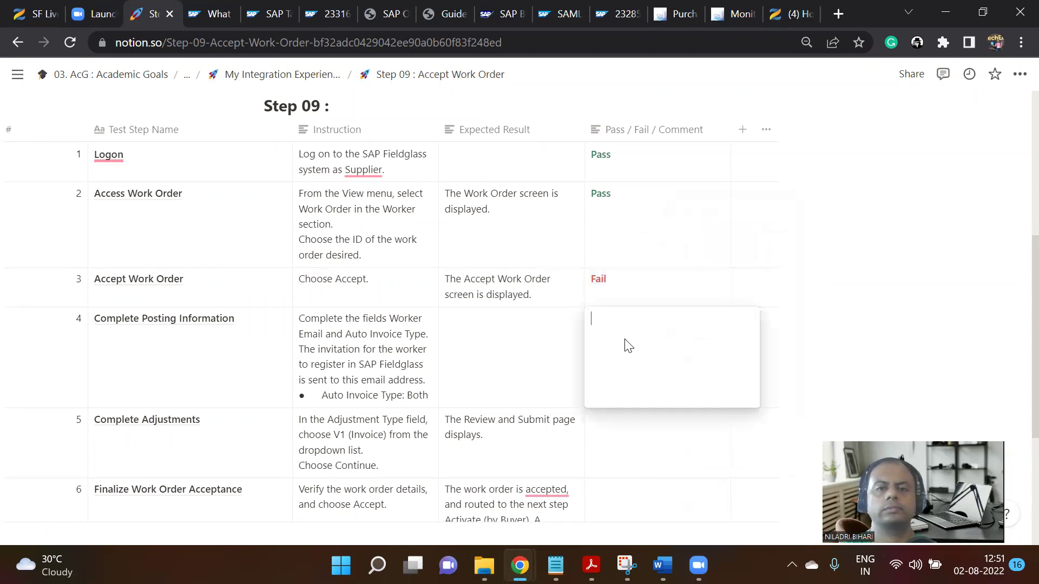
pyautogui.hotkey('ctrl', 'v')
pyautogui.press('Escape')
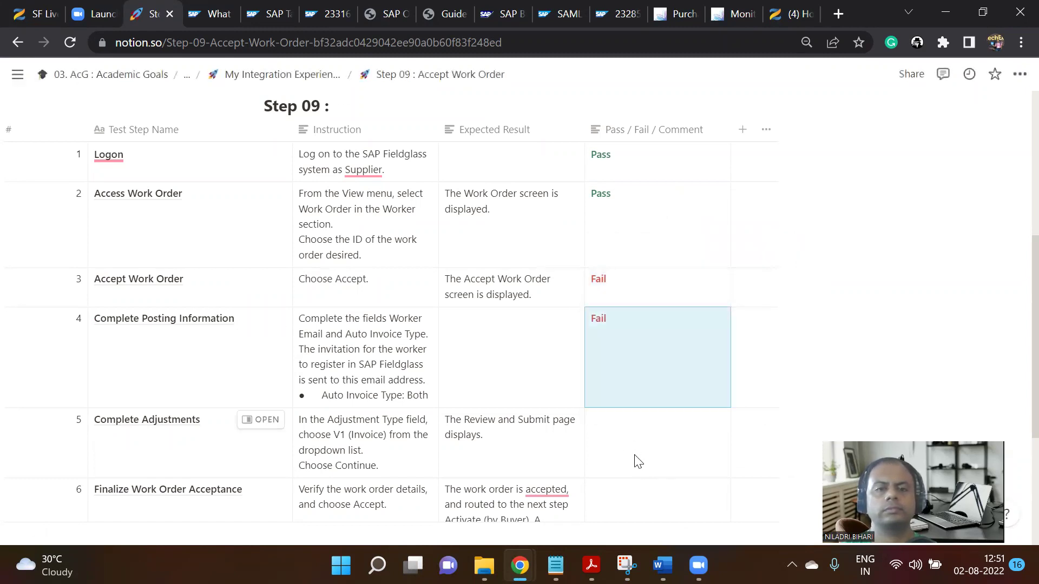
pyautogui.scroll(-3, 638, 442)
pyautogui.click(625, 291)
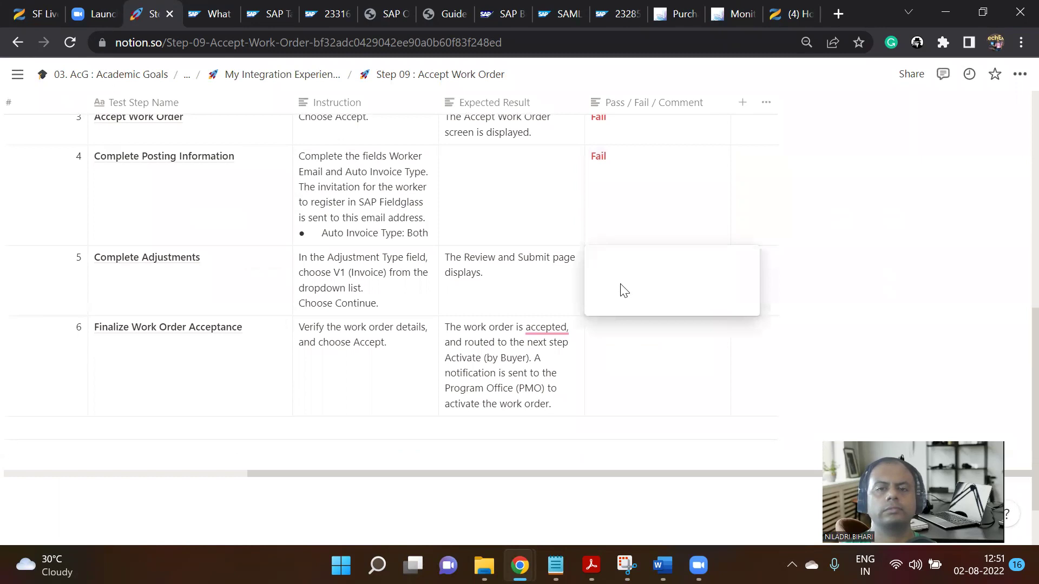
pyautogui.hotkey('ctrl', 'v')
pyautogui.click(621, 365)
pyautogui.hotkey('ctrl', 'v')
pyautogui.press('Escape')
pyautogui.scroll(7, 885, 299)
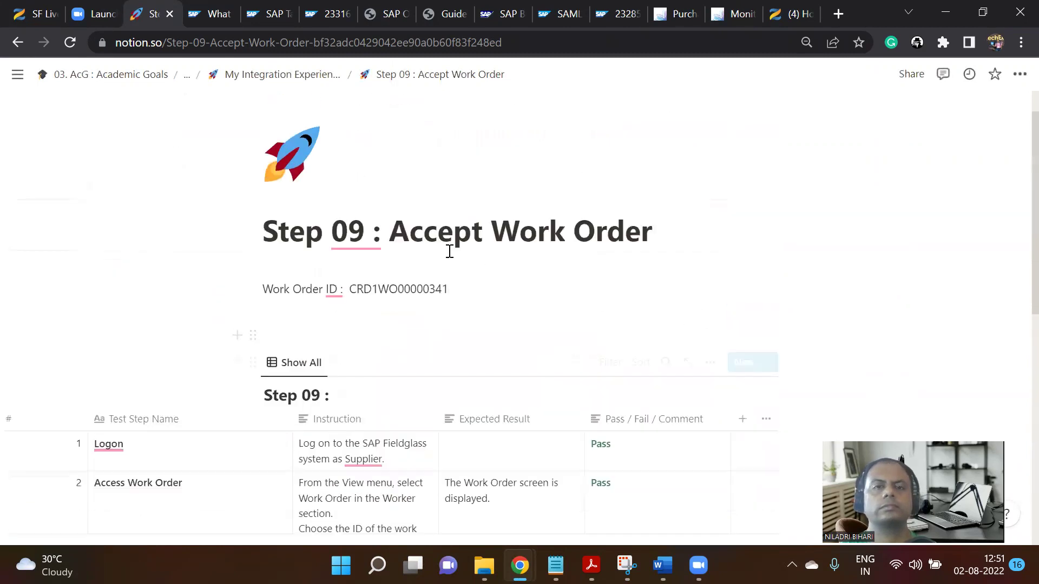
# Go up to the parent integration experience page and scroll to its step list.
pyautogui.click(302, 77)
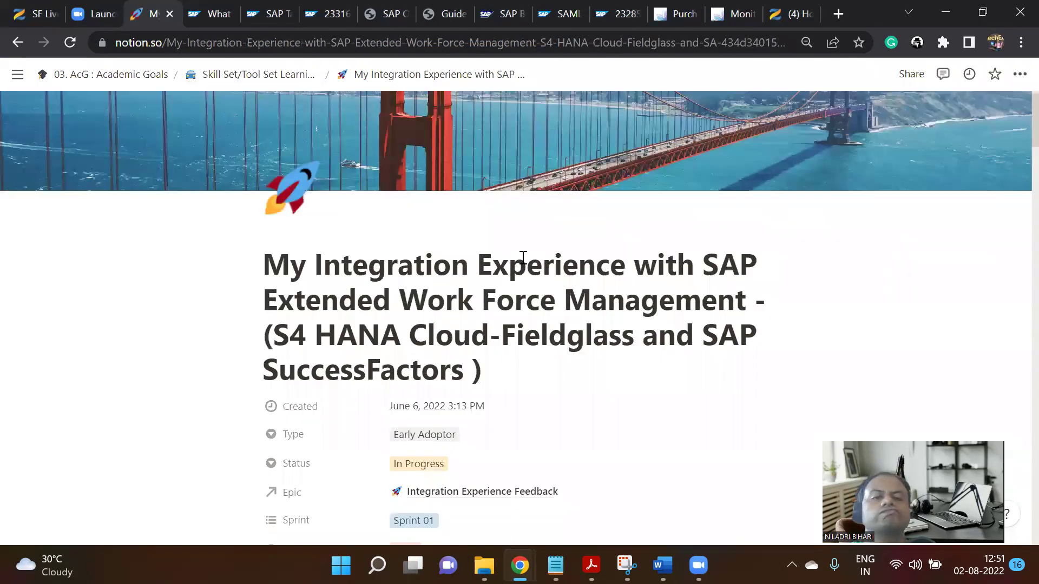
pyautogui.scroll(-15, 523, 258)
pyautogui.scroll(5, 523, 264)
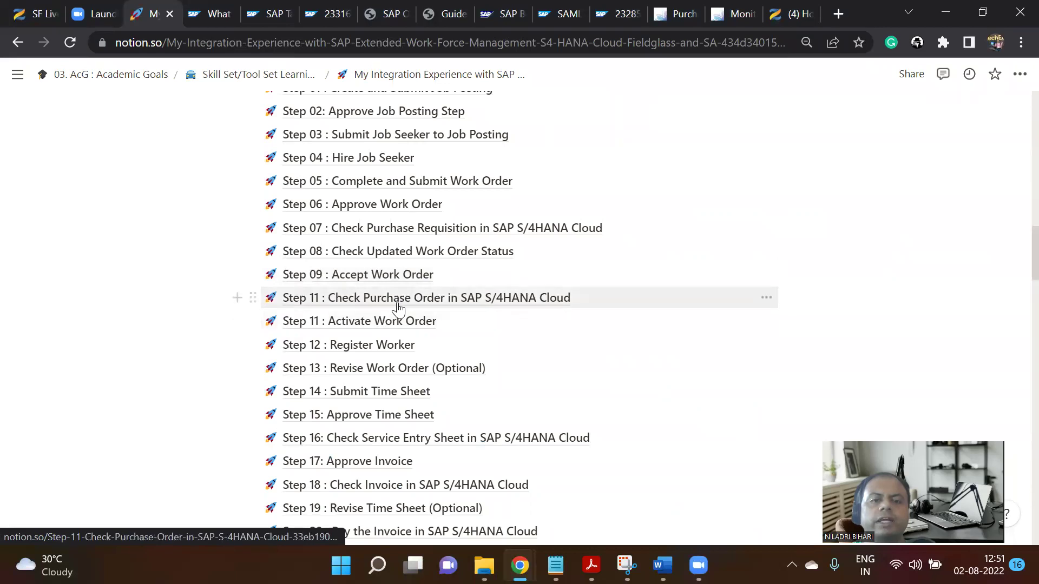
pyautogui.scroll(-2, 455, 281)
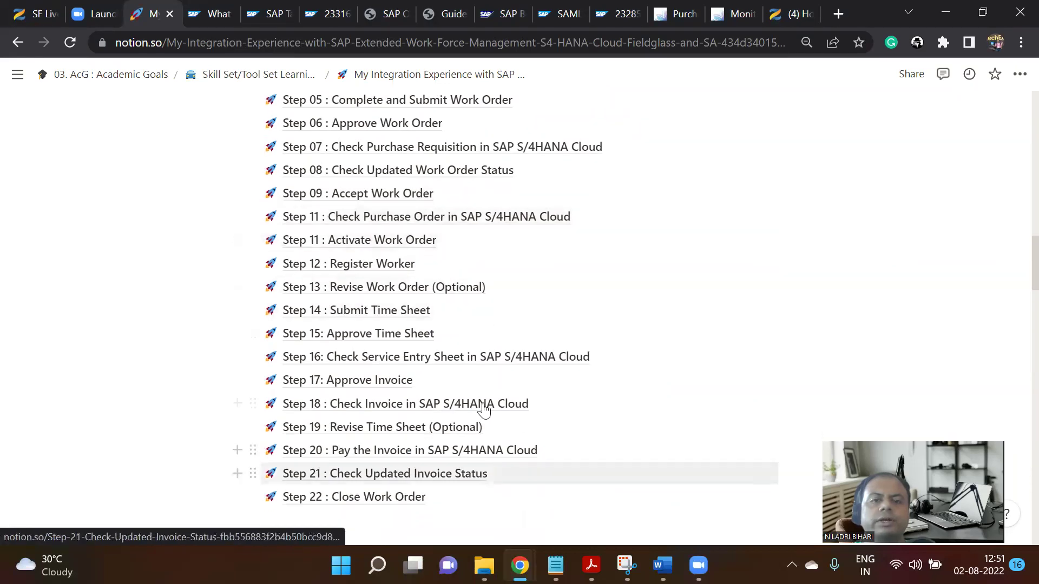
pyautogui.scroll(-2, 476, 346)
# Open the Step 11 'Check Purchase Order in SAP S/4HANA Cloud' page and review its test table.
pyautogui.click(444, 142)
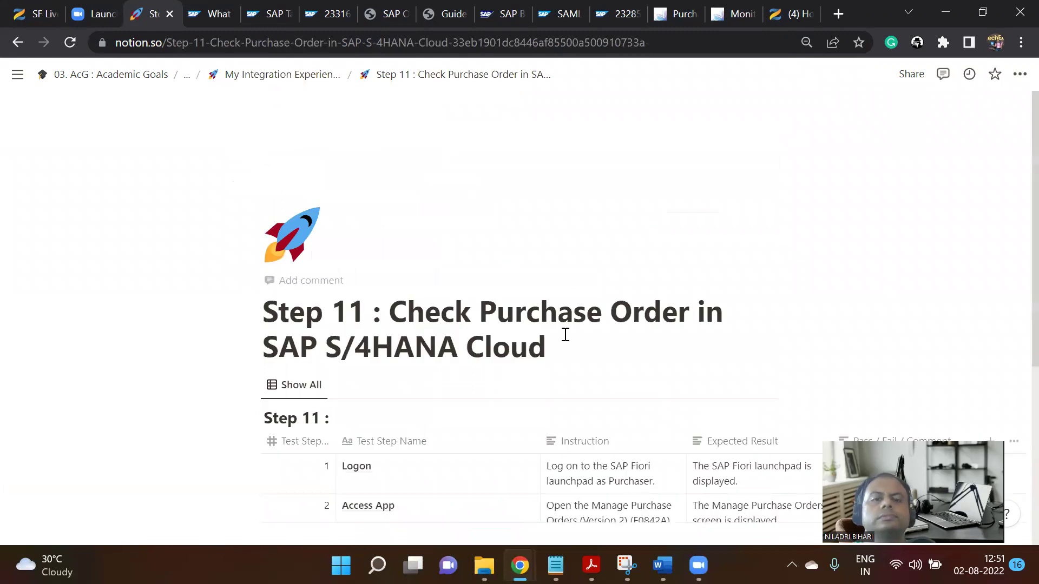
pyautogui.scroll(-3, 552, 330)
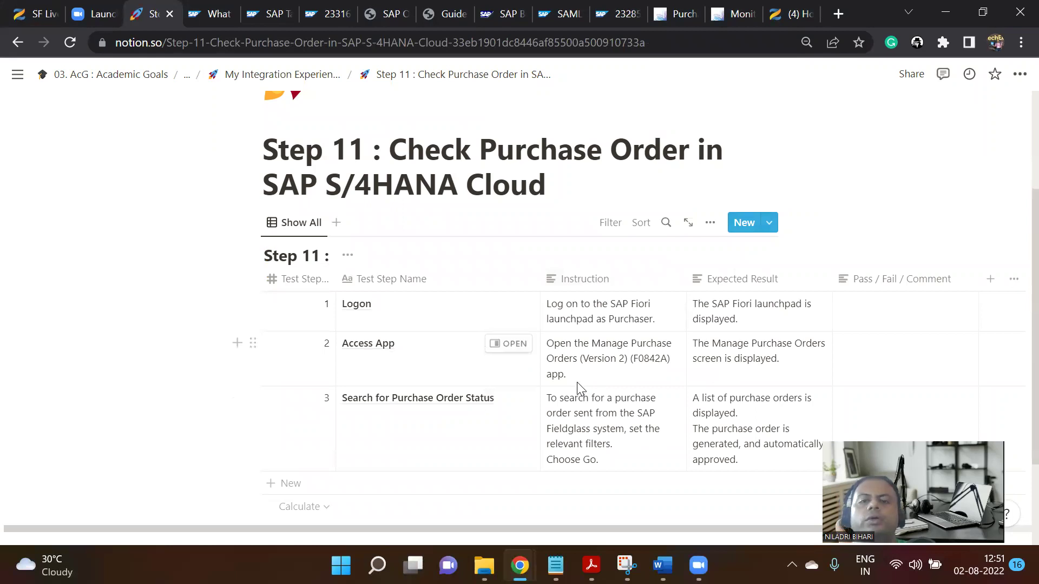
pyautogui.scroll(-2, 646, 360)
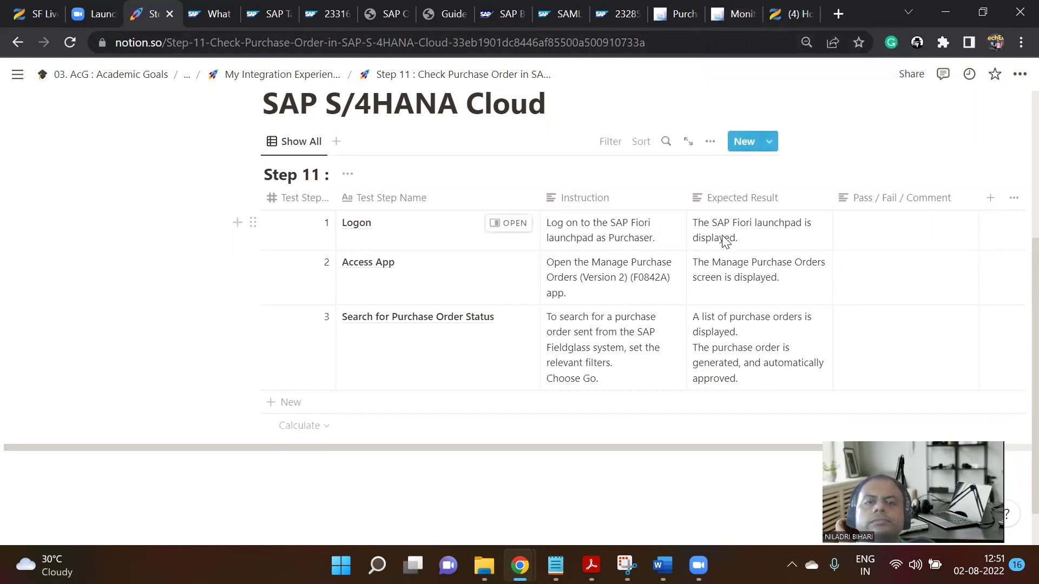
pyautogui.scroll(2, 723, 235)
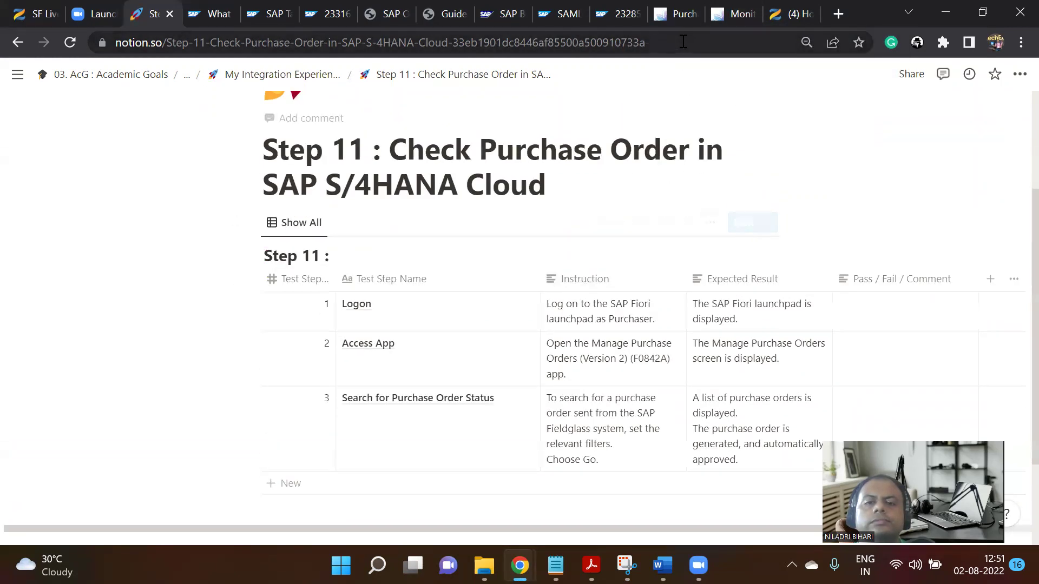
pyautogui.click(685, 12)
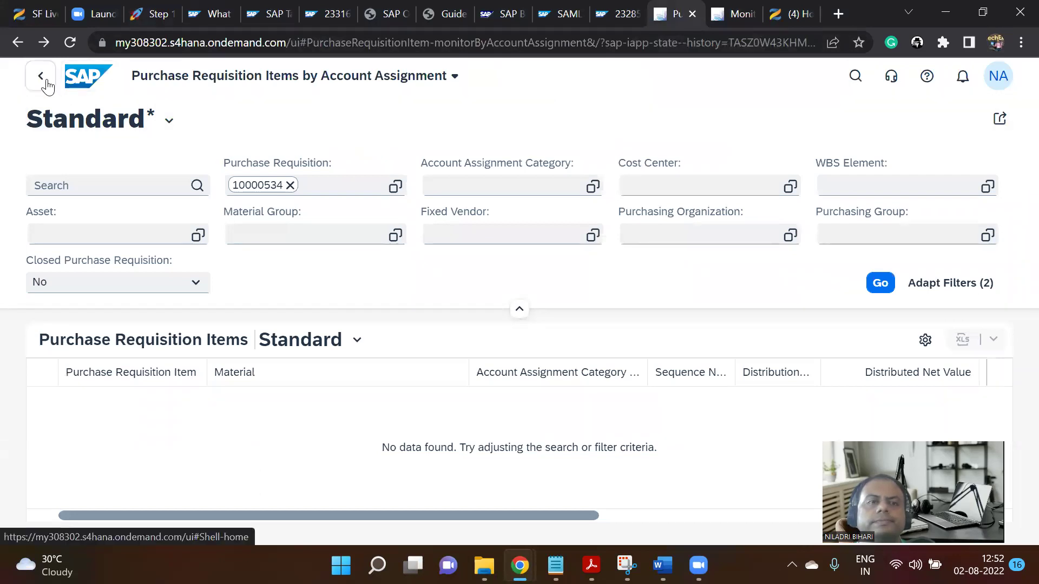
# Search SAP apps for 'manage purchase order', open Manage Workflows for Purchase Orders, then return to Notion.
pyautogui.click(88, 76)
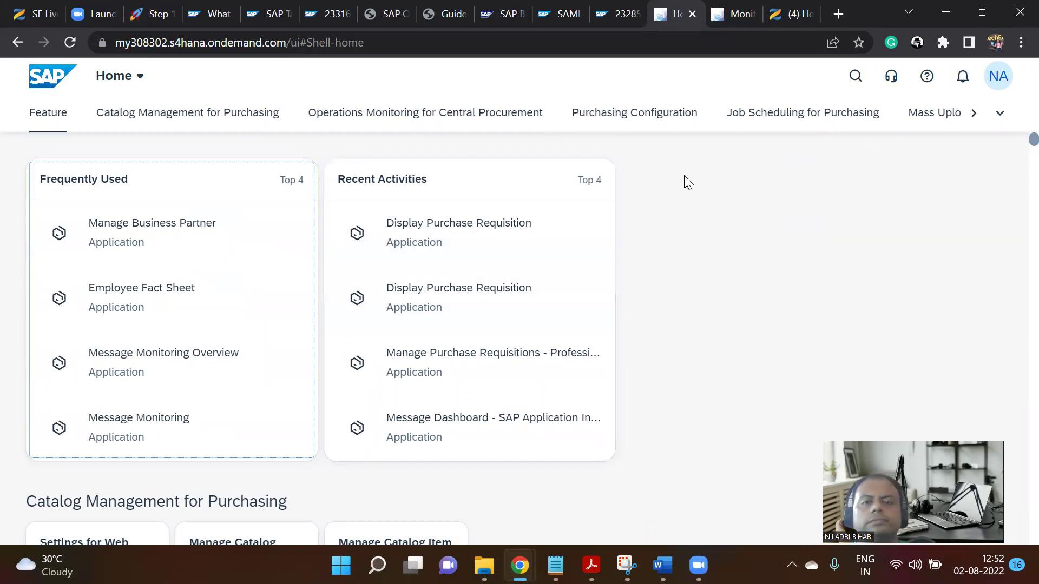
pyautogui.click(855, 77)
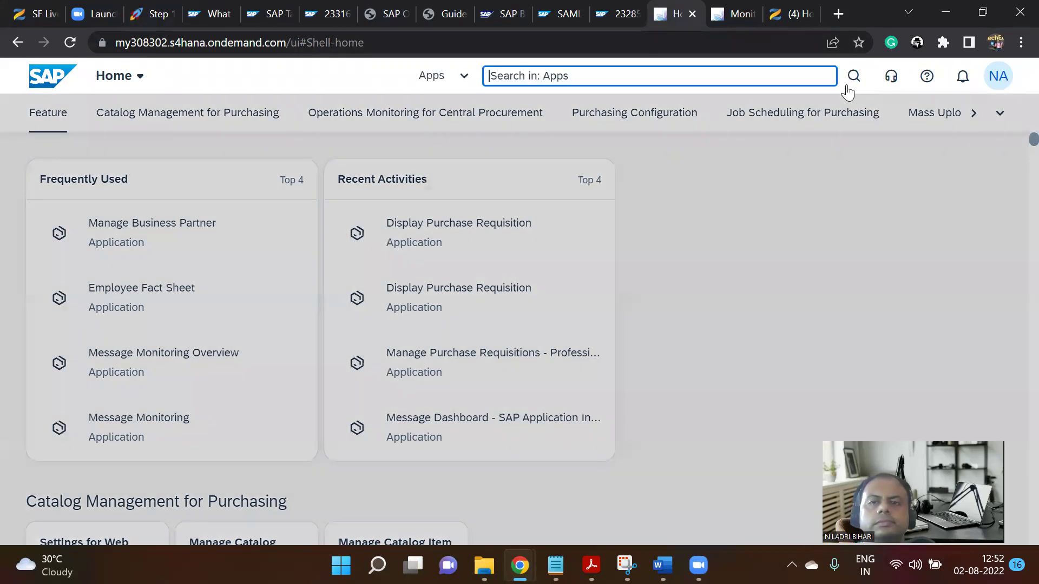
pyautogui.write('pu')
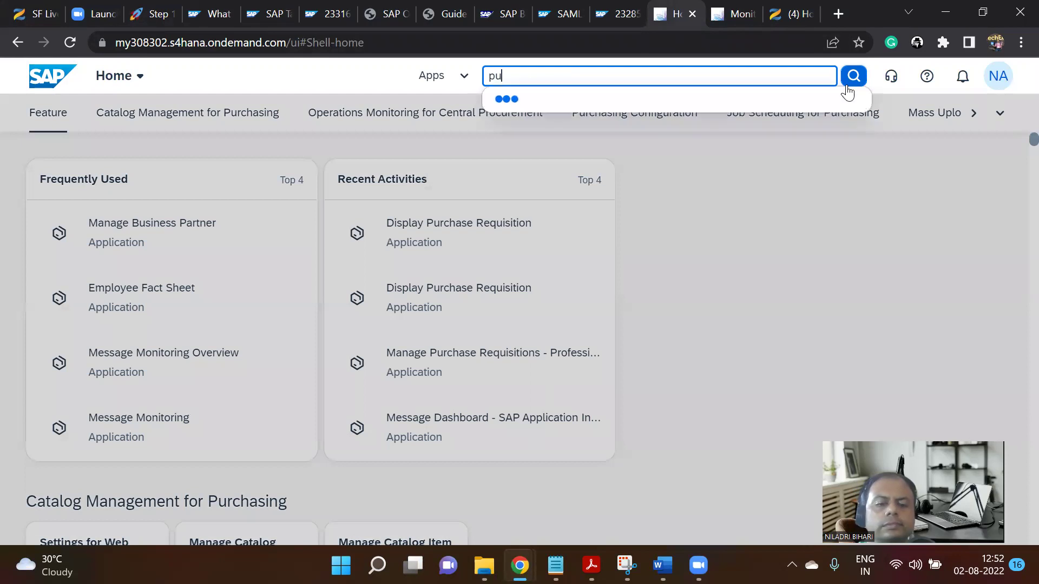
pyautogui.write('rchase')
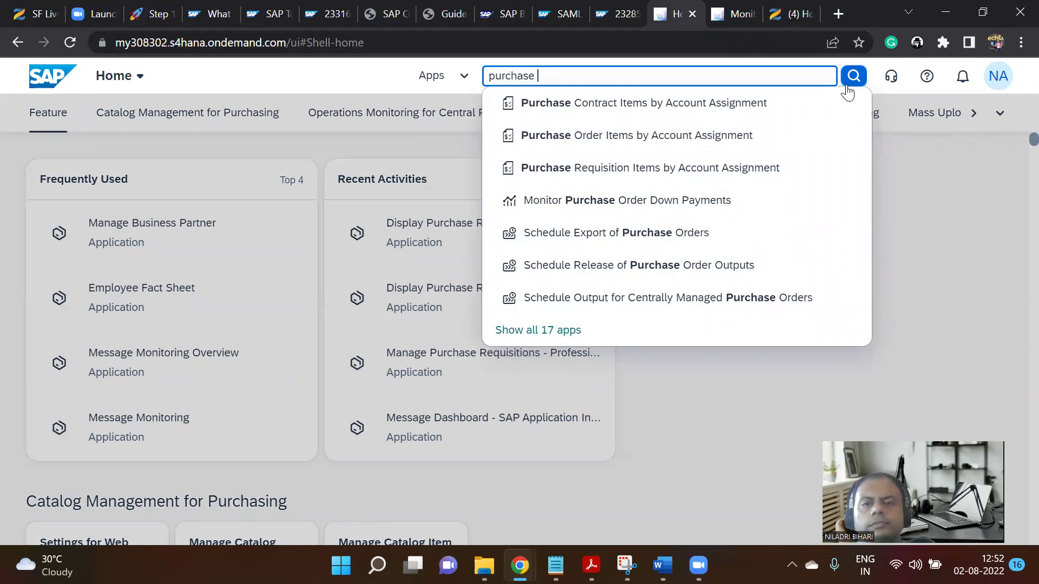
pyautogui.write(' or')
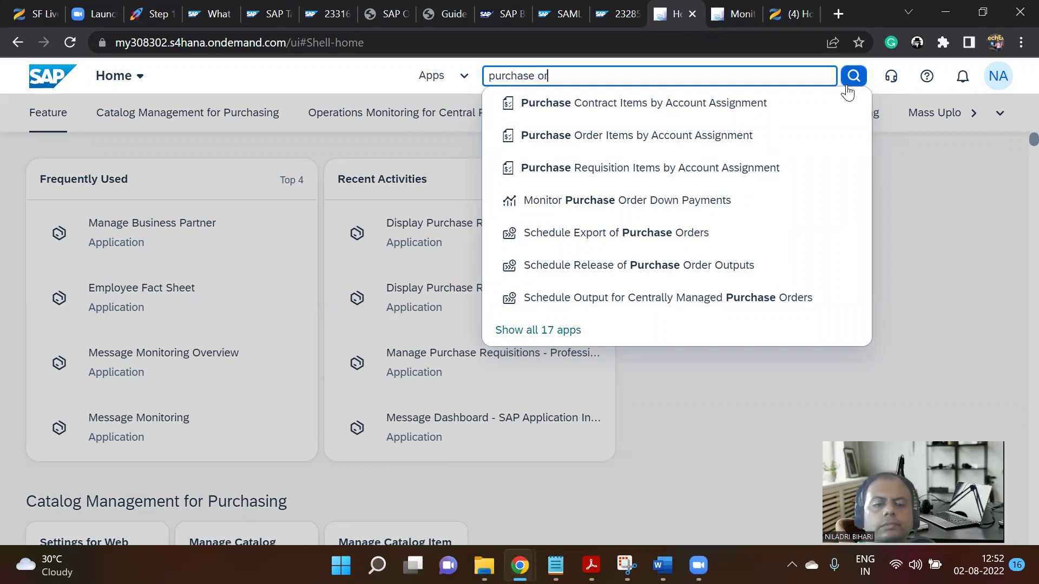
pyautogui.write('der')
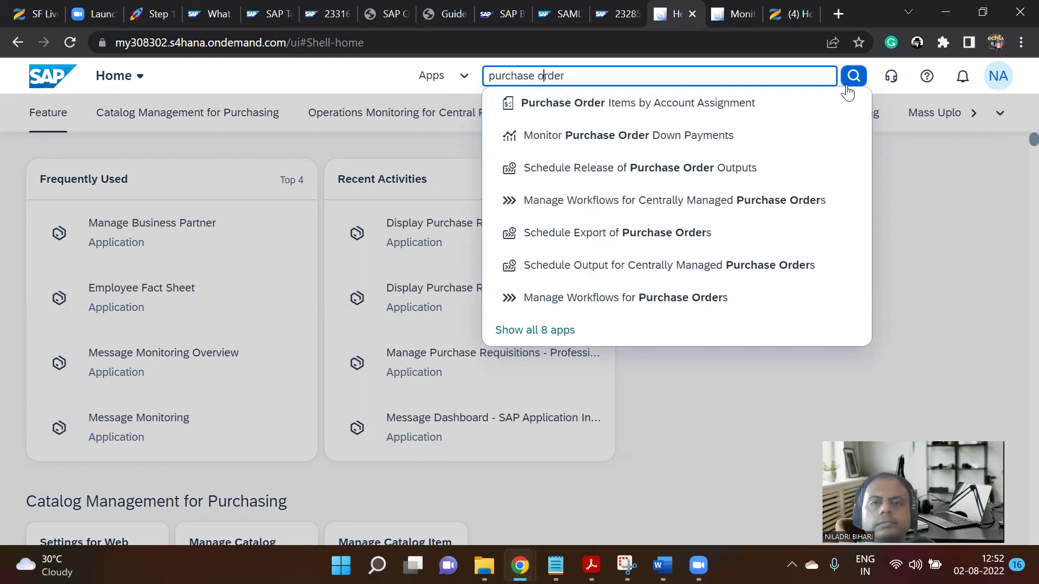
pyautogui.write('manage')
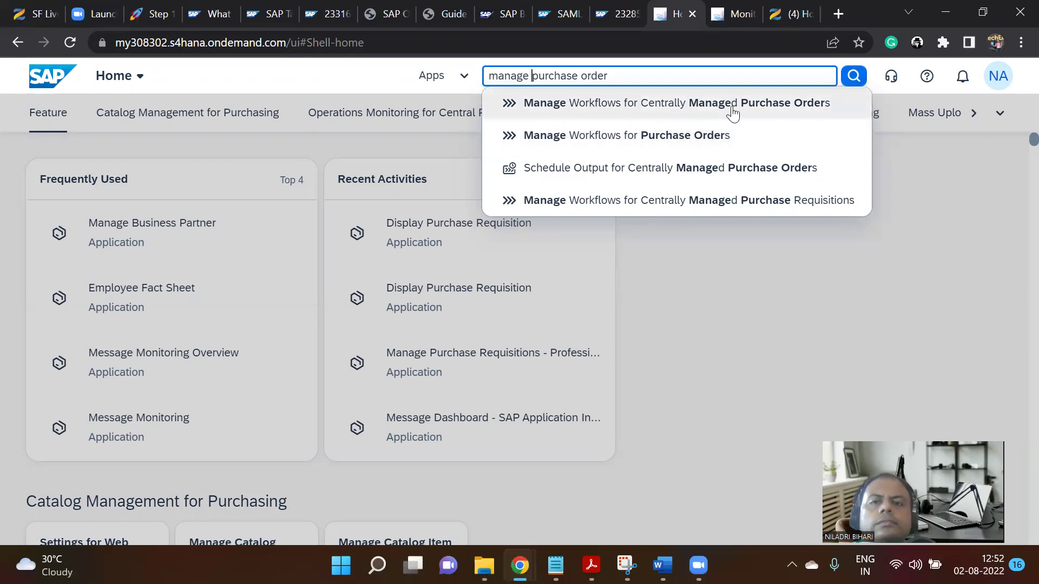
pyautogui.click(719, 135)
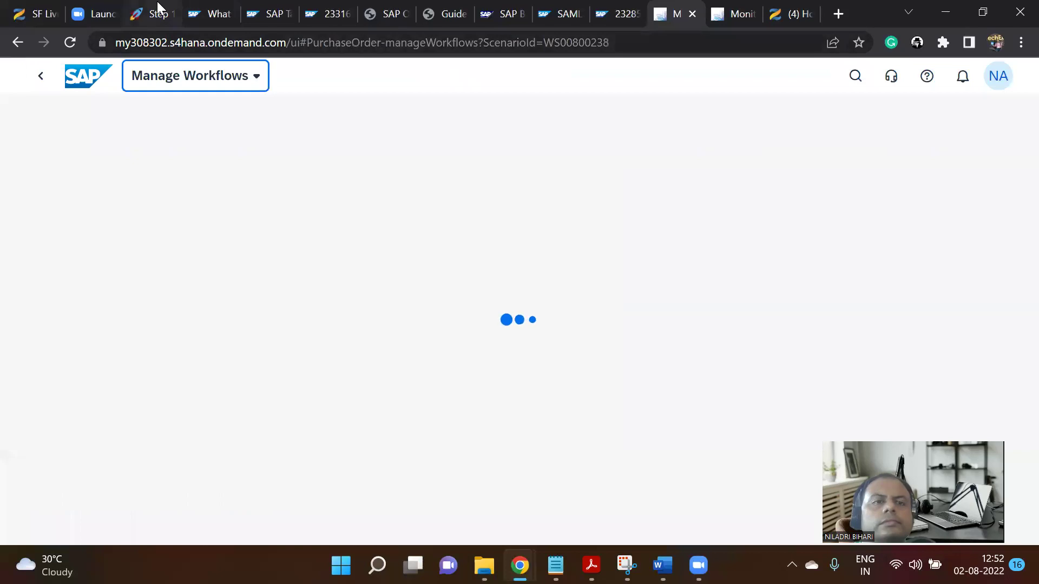
pyautogui.click(157, 7)
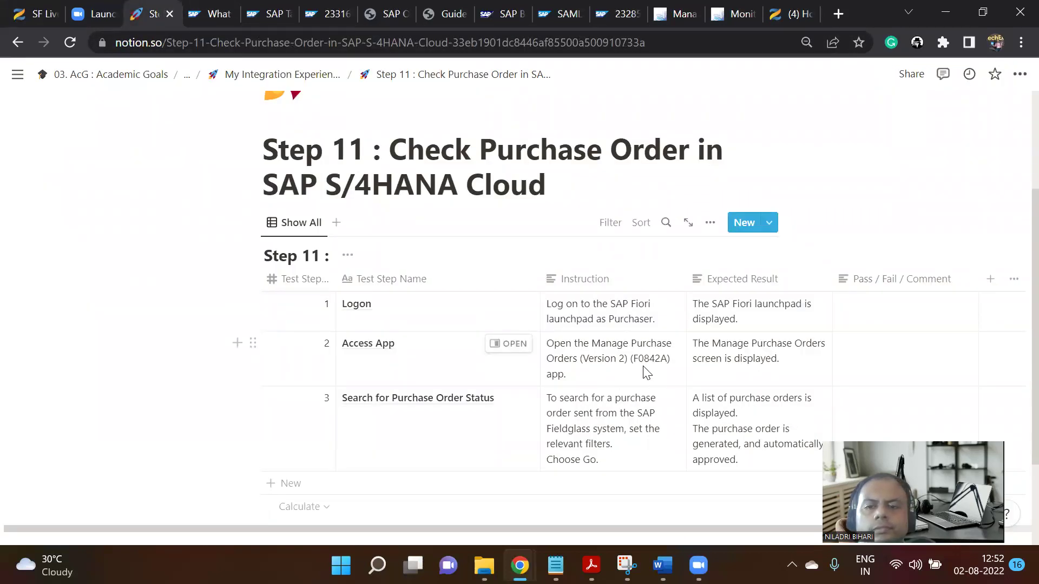
pyautogui.scroll(-2, 704, 403)
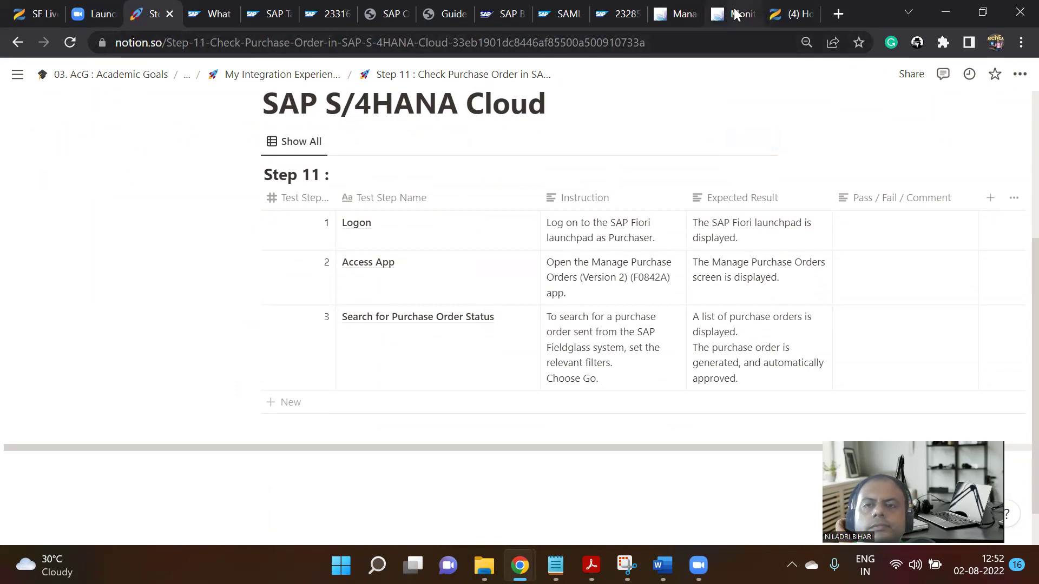
pyautogui.click(751, 19)
# Go from Manage Workflows back to the SAP launchpad home and browse its full section list.
pyautogui.click(683, 9)
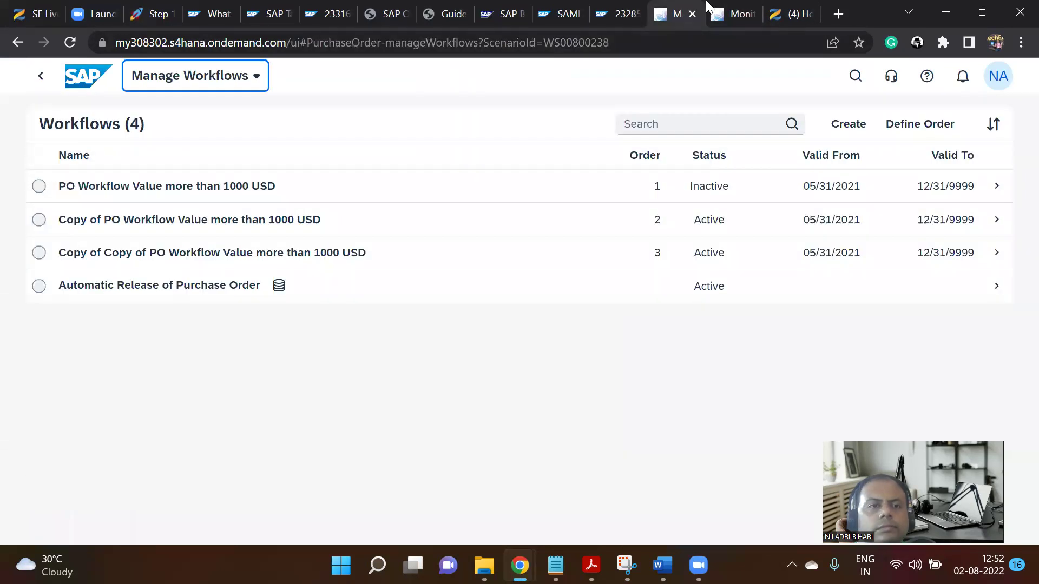
pyautogui.click(92, 81)
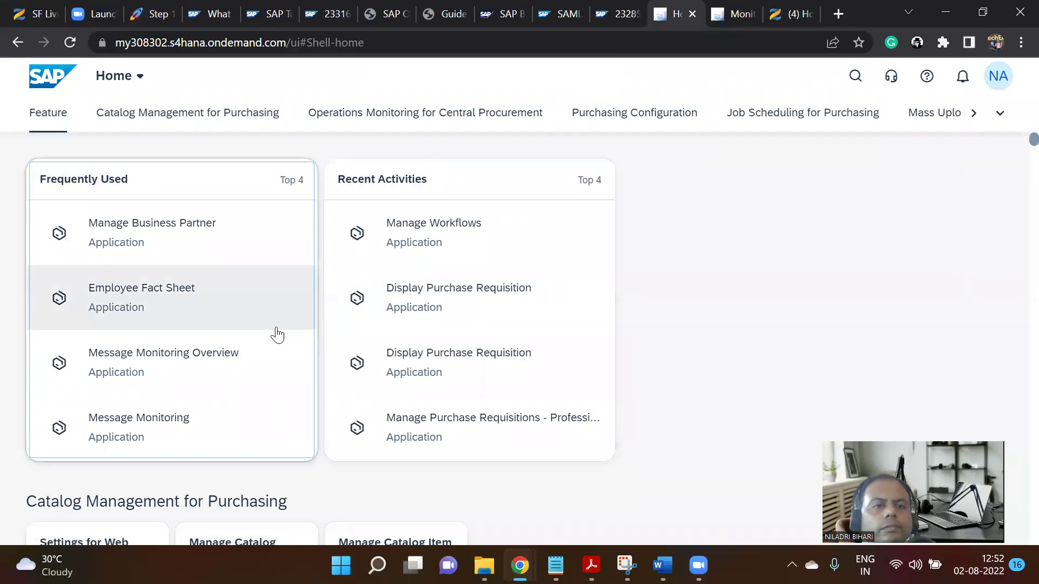
pyautogui.scroll(-3, 238, 265)
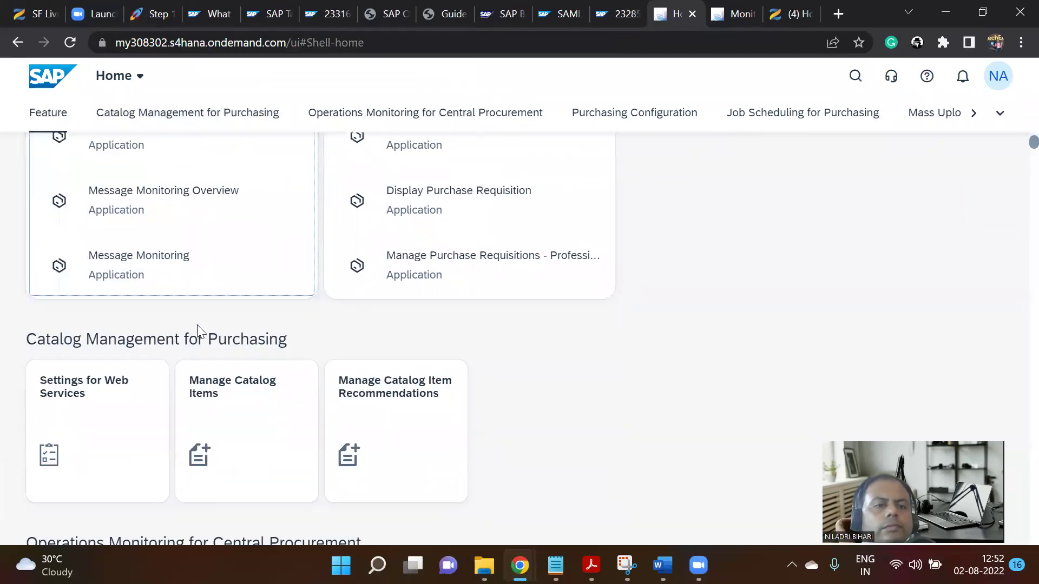
pyautogui.scroll(3, 196, 349)
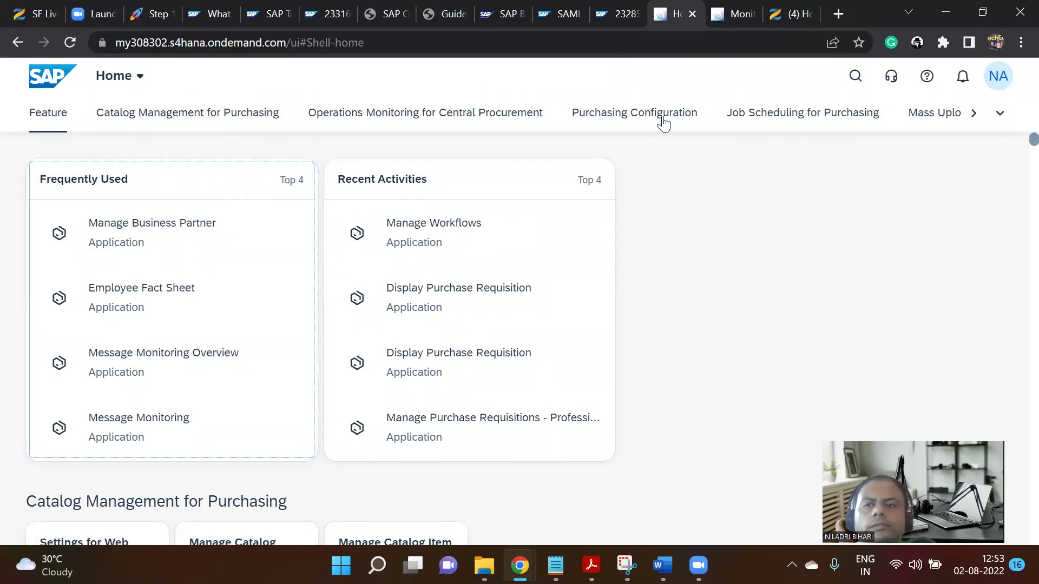
pyautogui.click(975, 115)
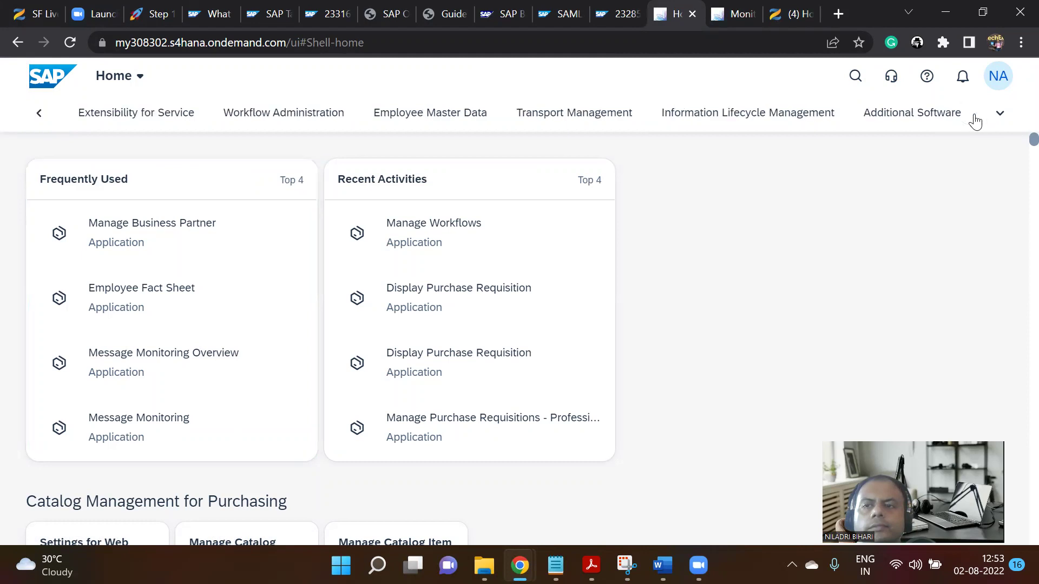
pyautogui.click(995, 114)
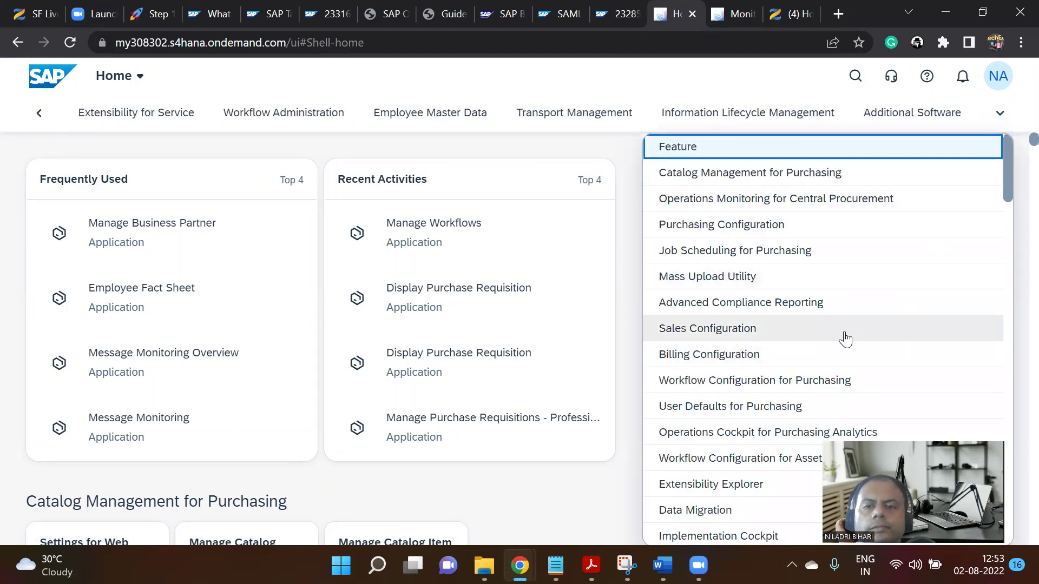
pyautogui.scroll(-7, 803, 305)
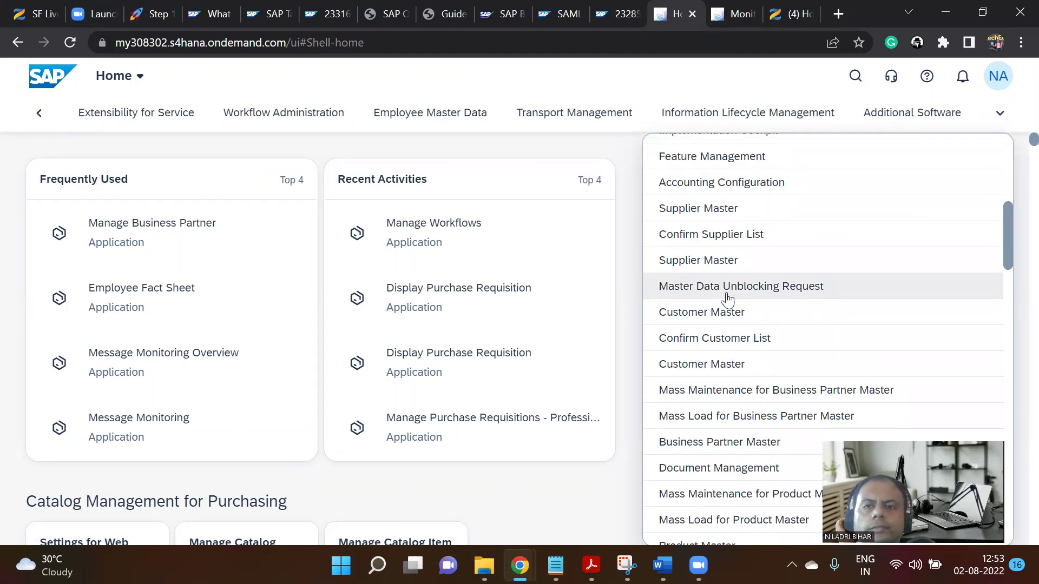
pyautogui.scroll(7, 798, 301)
# Change the launchpad search scope from Apps to Purchase Orders.
pyautogui.click(855, 77)
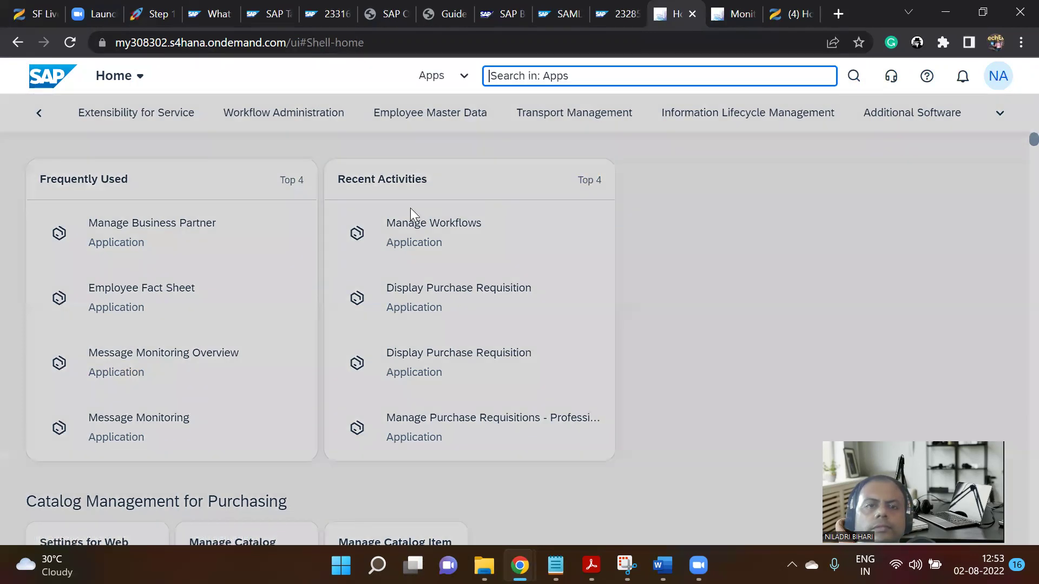
pyautogui.click(460, 76)
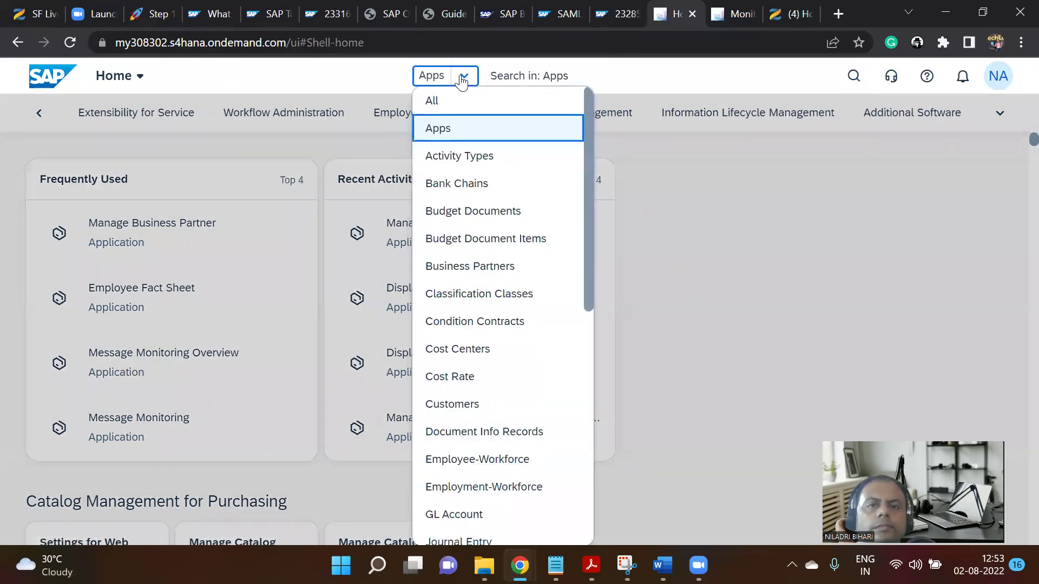
pyautogui.moveTo(588, 234); pyautogui.dragTo(562, 415)
pyautogui.click(492, 375)
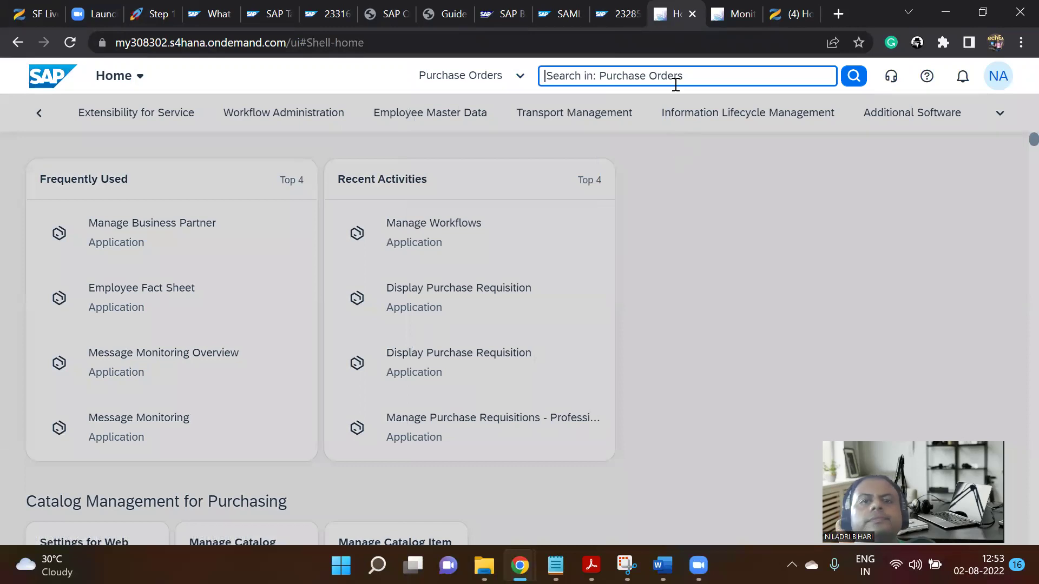
# Search Purchase Orders for 'manage purchase order', which returns no matches.
pyautogui.write('mana')
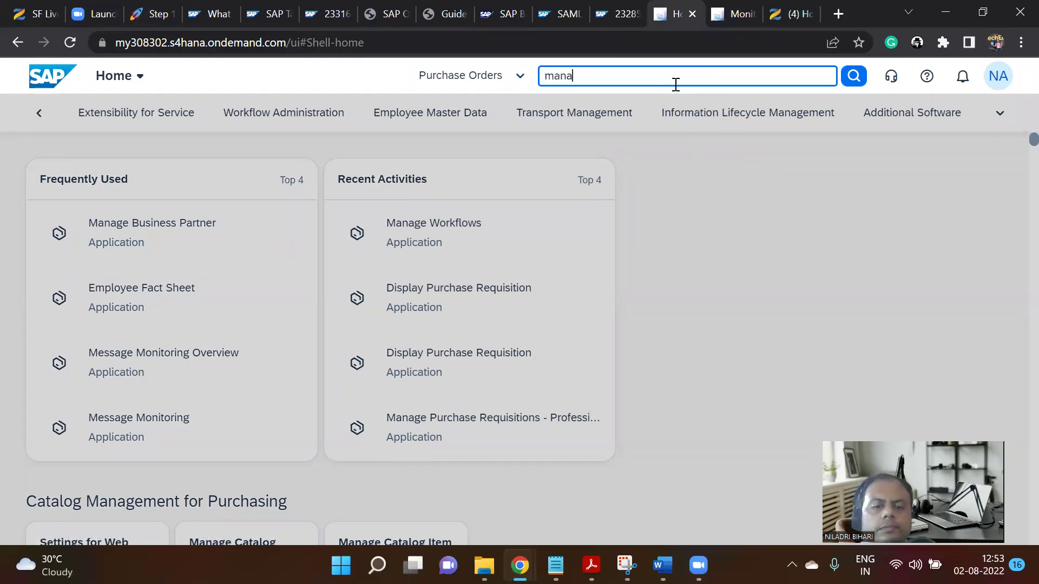
pyautogui.write('ge')
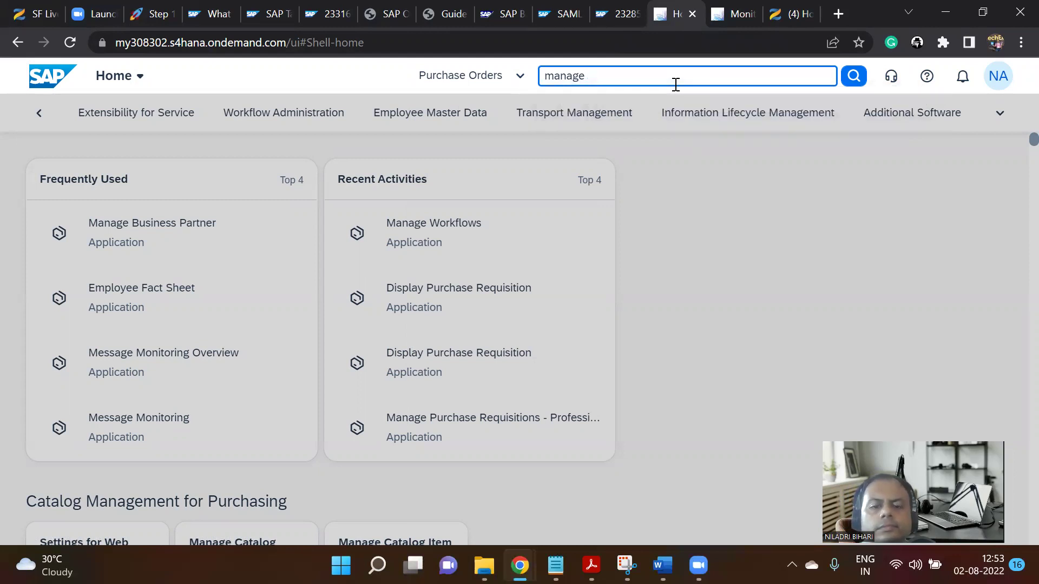
pyautogui.write('prchase')
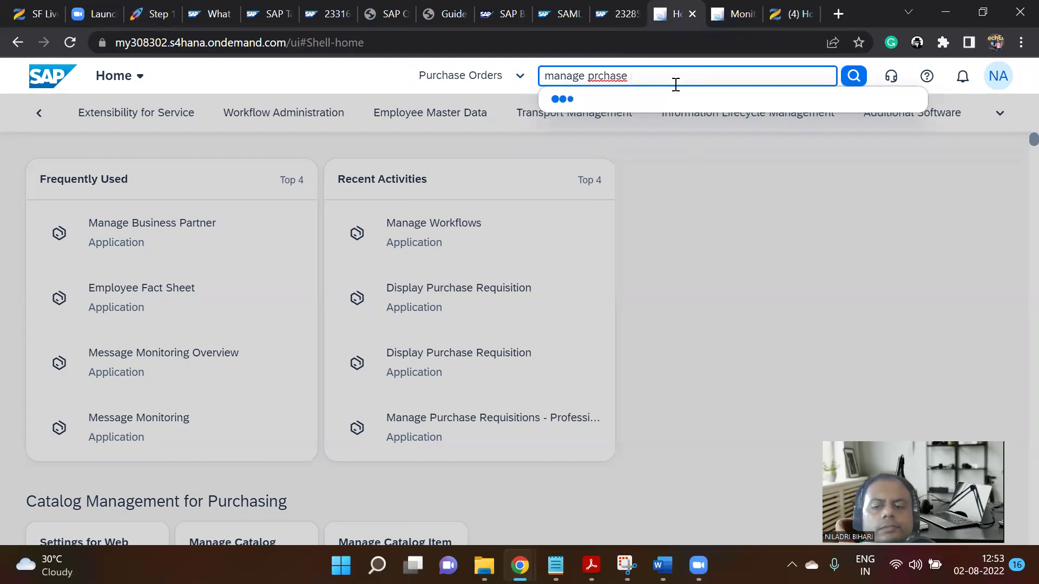
pyautogui.press('BackSpace')
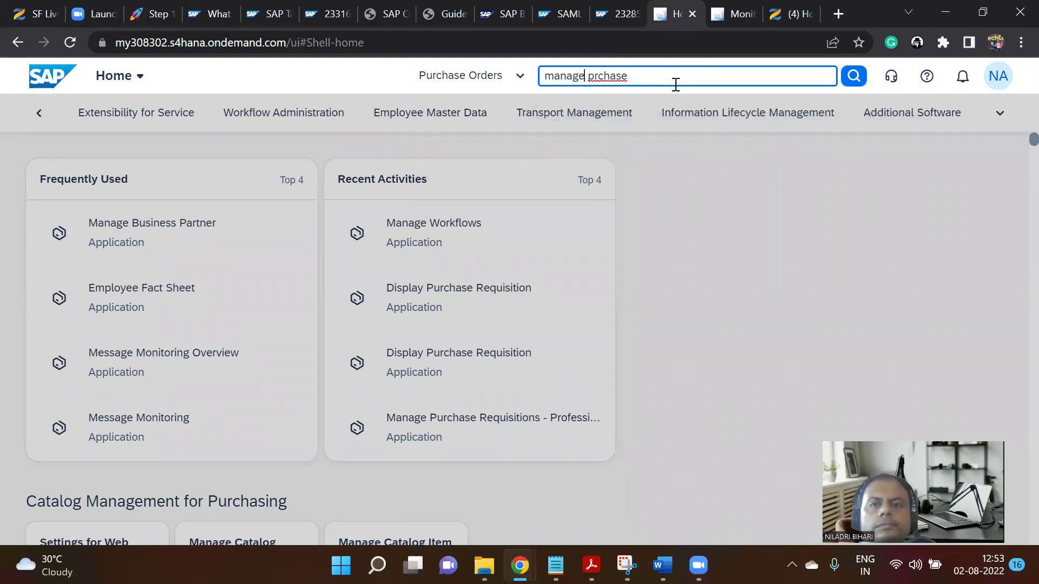
pyautogui.press('Left')
pyautogui.press('Left')
pyautogui.press('Left')
pyautogui.press('Left')
pyautogui.press('Left')
pyautogui.press('Left')
pyautogui.write('urchase')
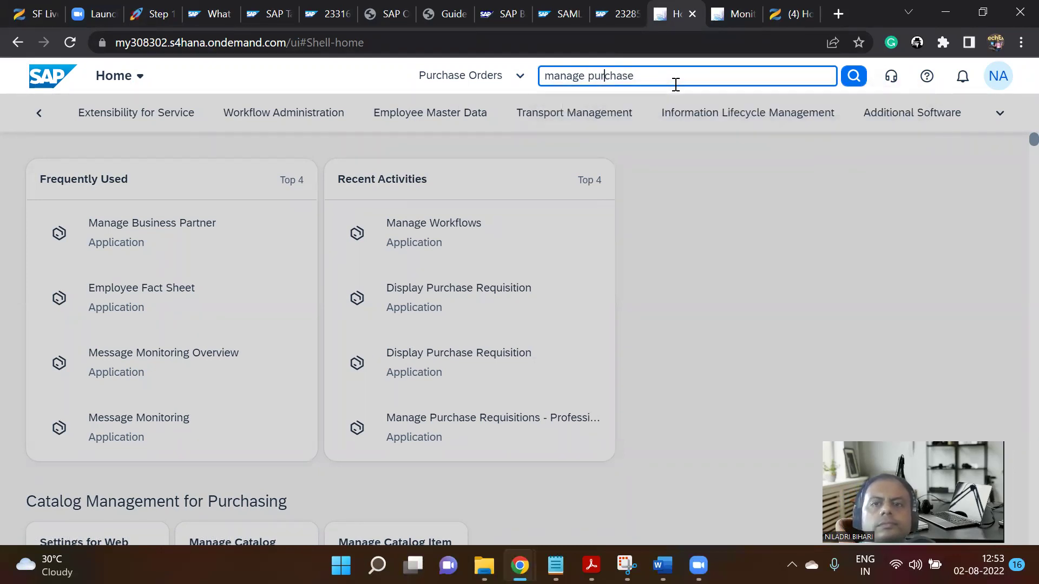
pyautogui.write(' order')
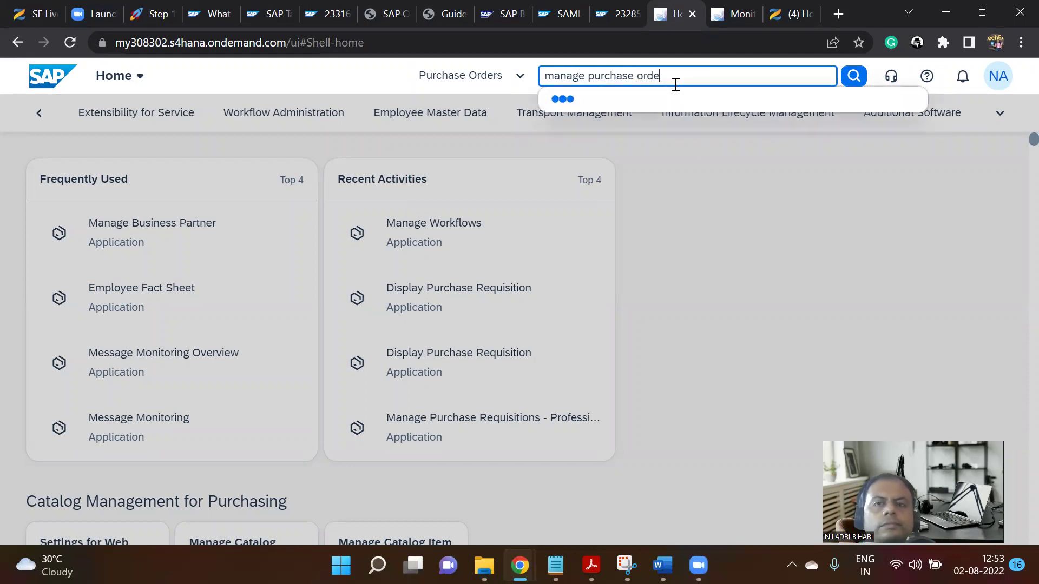
pyautogui.click(853, 76)
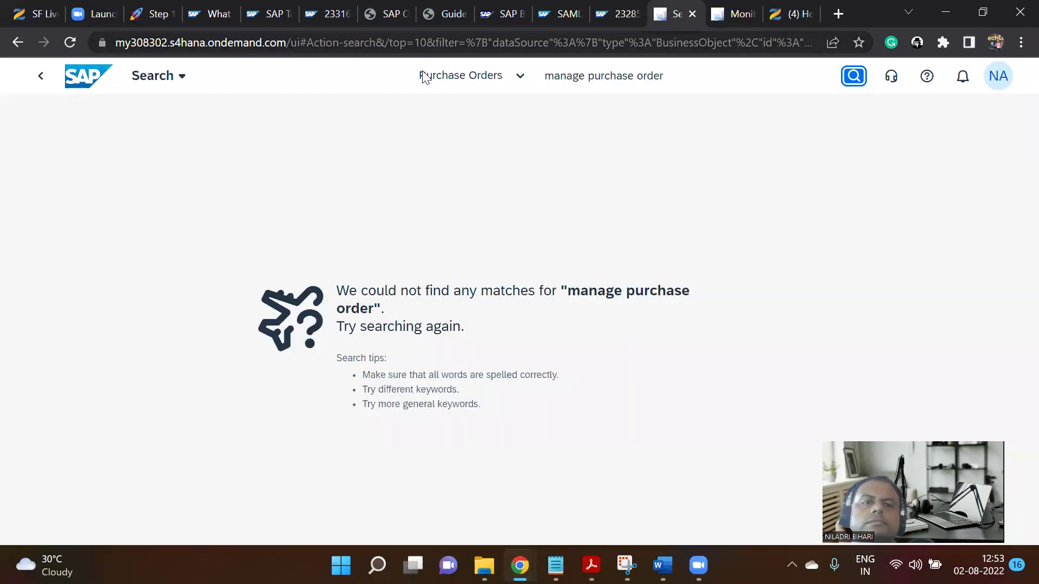
# Keep the Purchase Orders scope, clear the keyword, and search to list all 346 purchase orders.
pyautogui.click(426, 77)
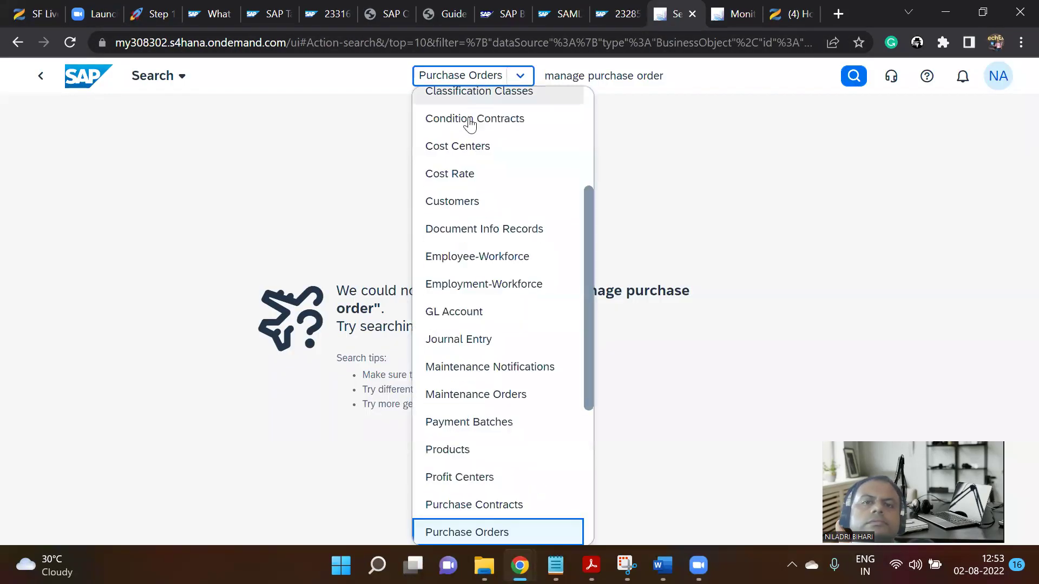
pyautogui.scroll(-3, 547, 379)
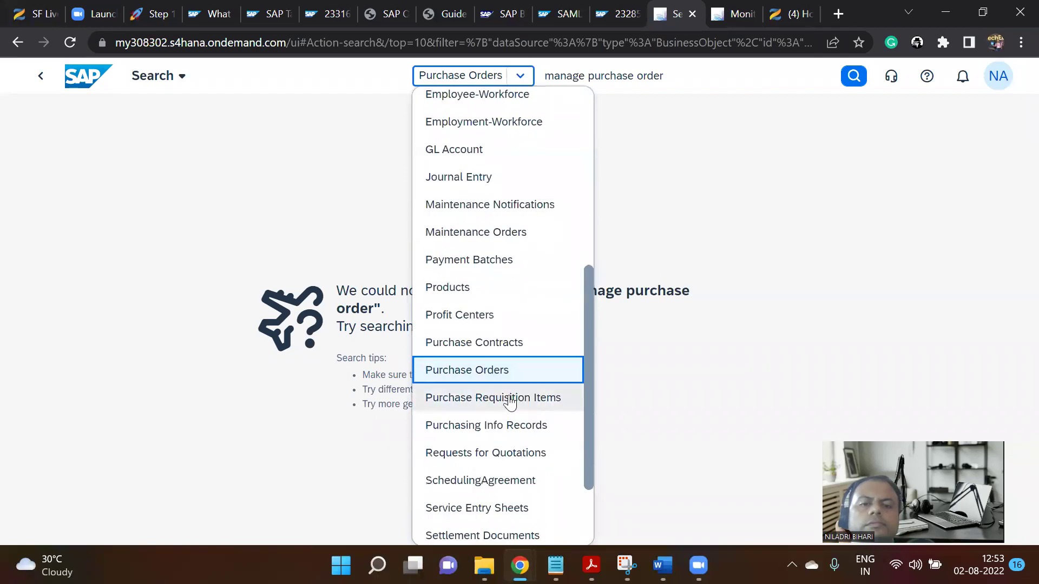
pyautogui.click(484, 368)
pyautogui.click(661, 76)
pyautogui.moveTo(660, 75); pyautogui.dragTo(538, 77)
pyautogui.press('BackSpace')
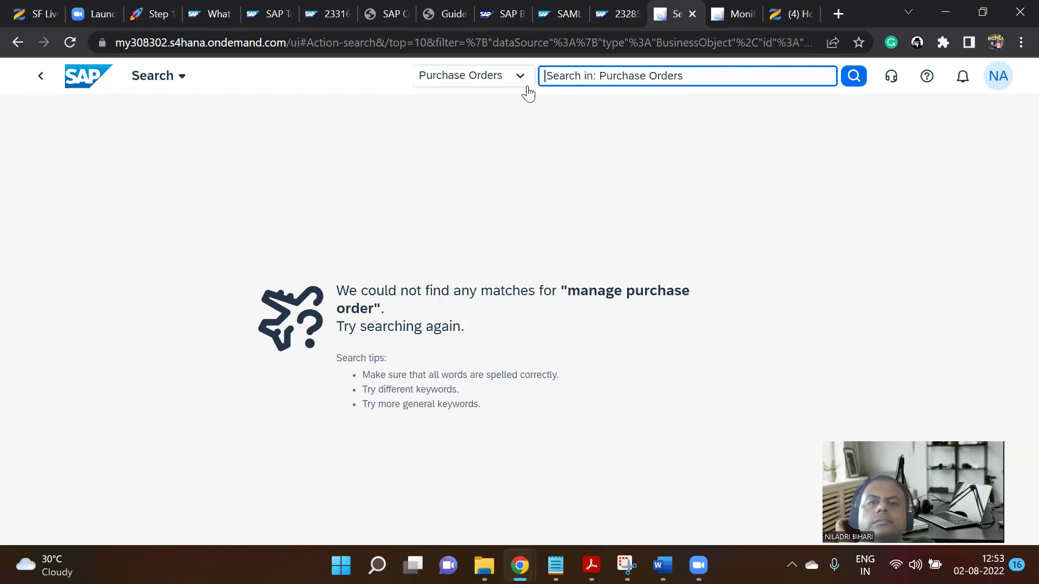
pyautogui.click(854, 81)
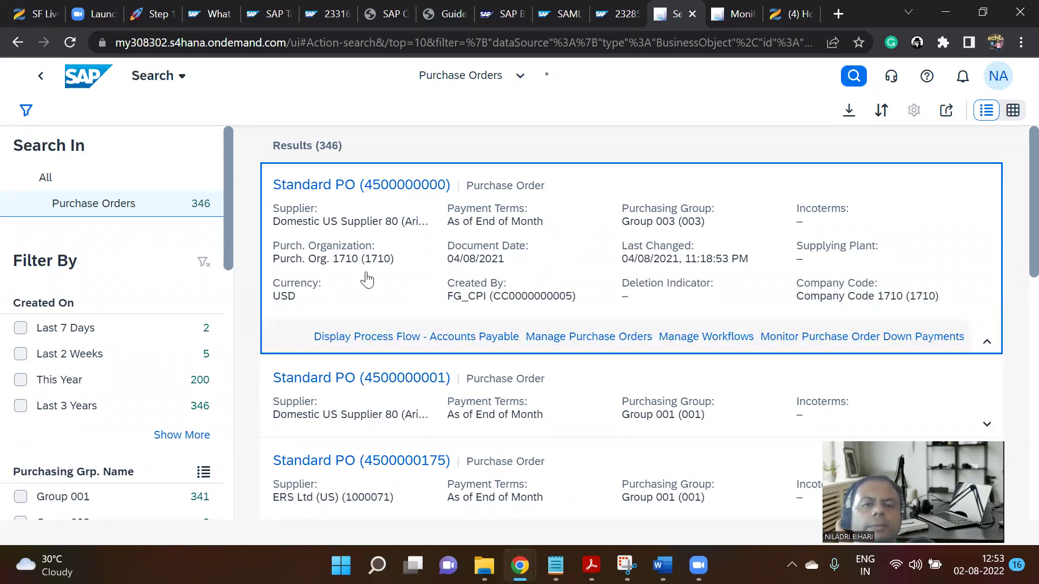
pyautogui.click(587, 338)
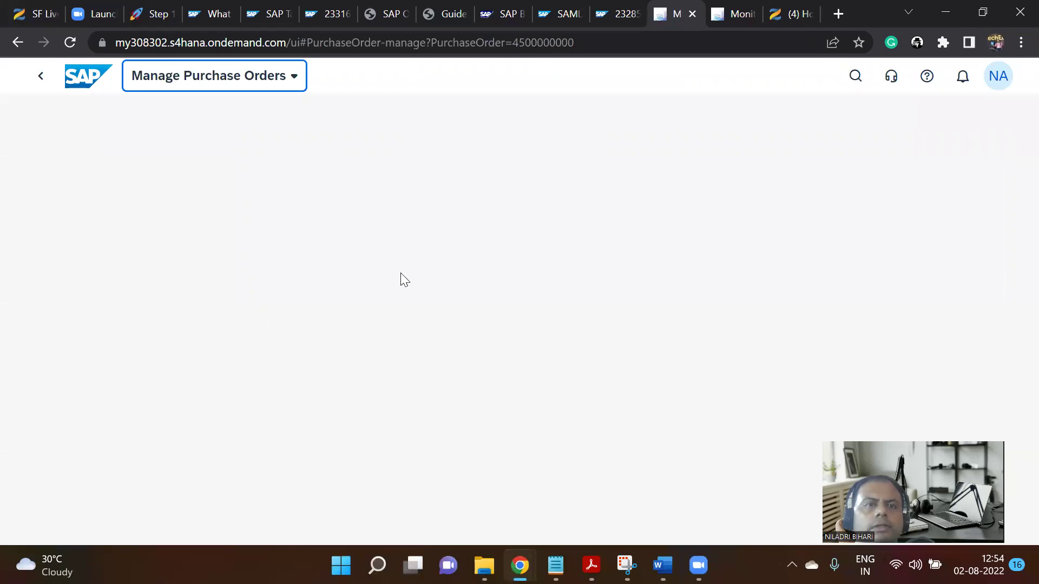
pyautogui.click(149, 3)
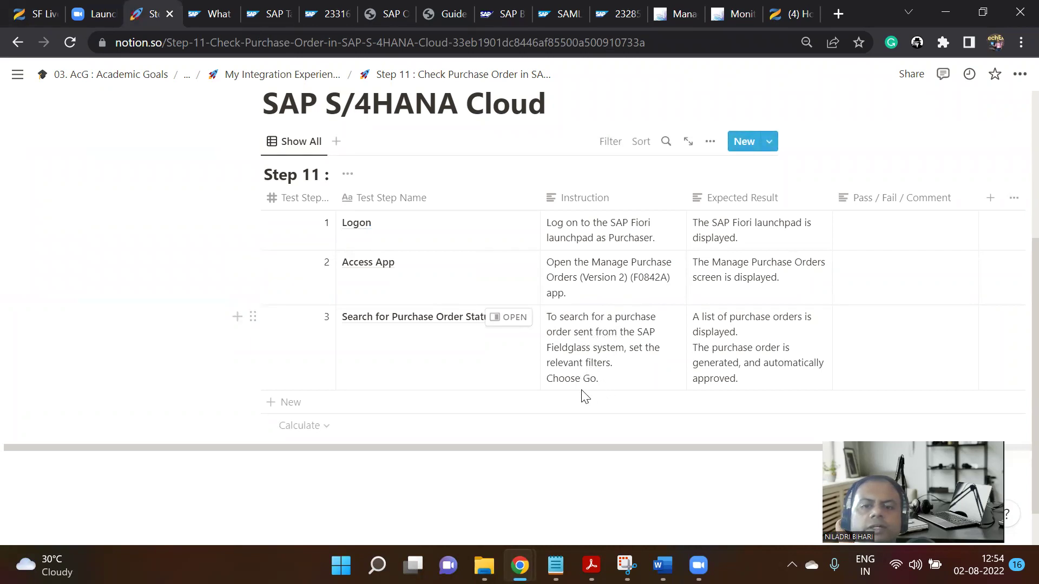
pyautogui.click(675, 8)
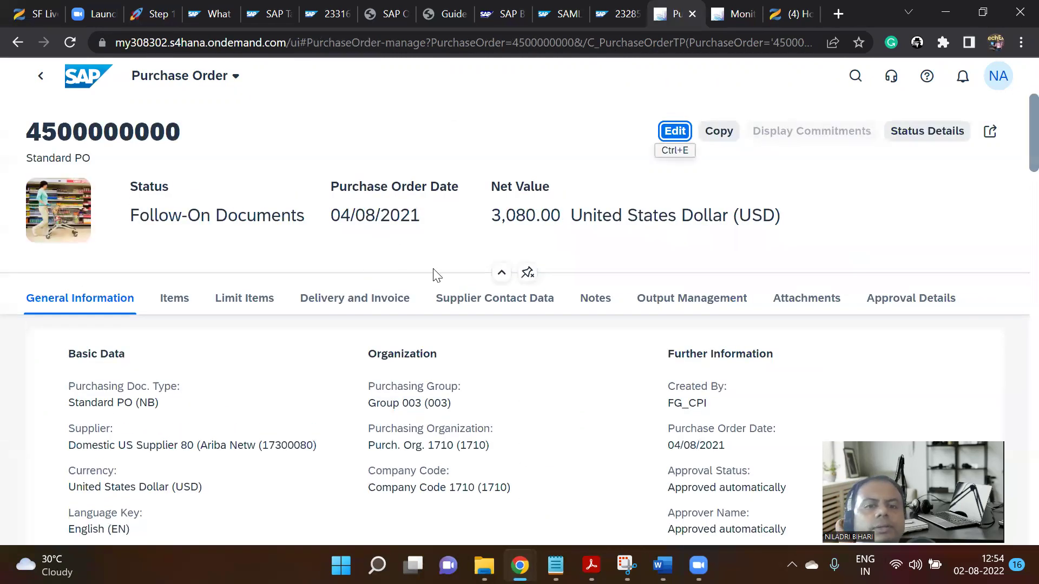
pyautogui.scroll(-6, 479, 385)
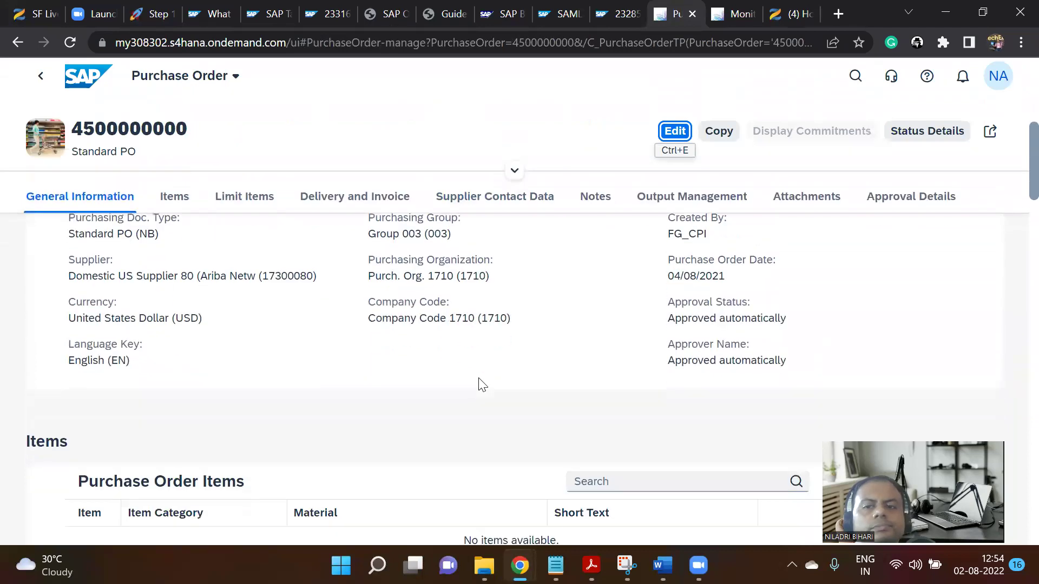
pyautogui.scroll(-5, 479, 373)
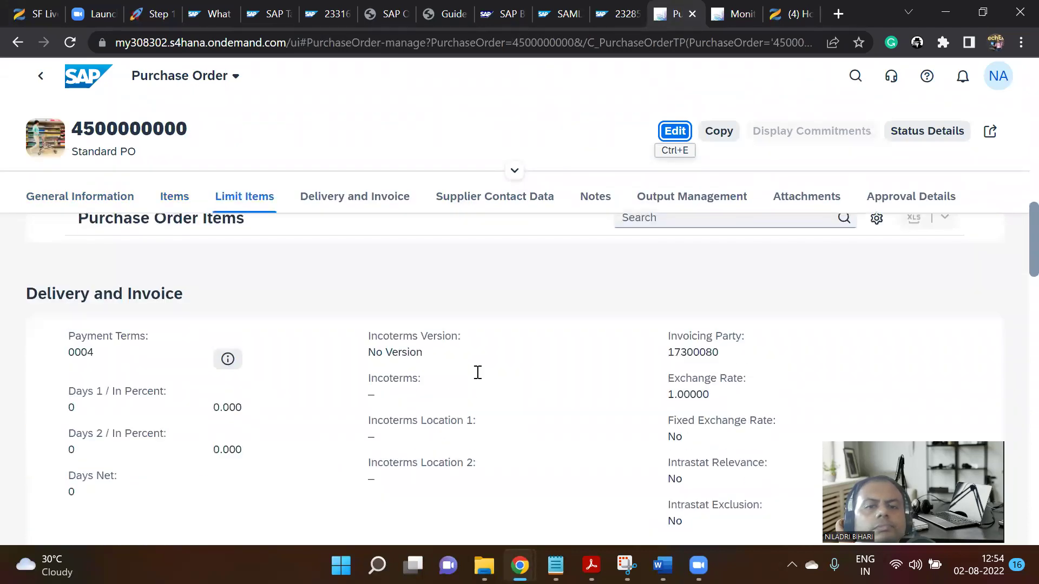
pyautogui.scroll(7, 476, 374)
pyautogui.scroll(5, 478, 373)
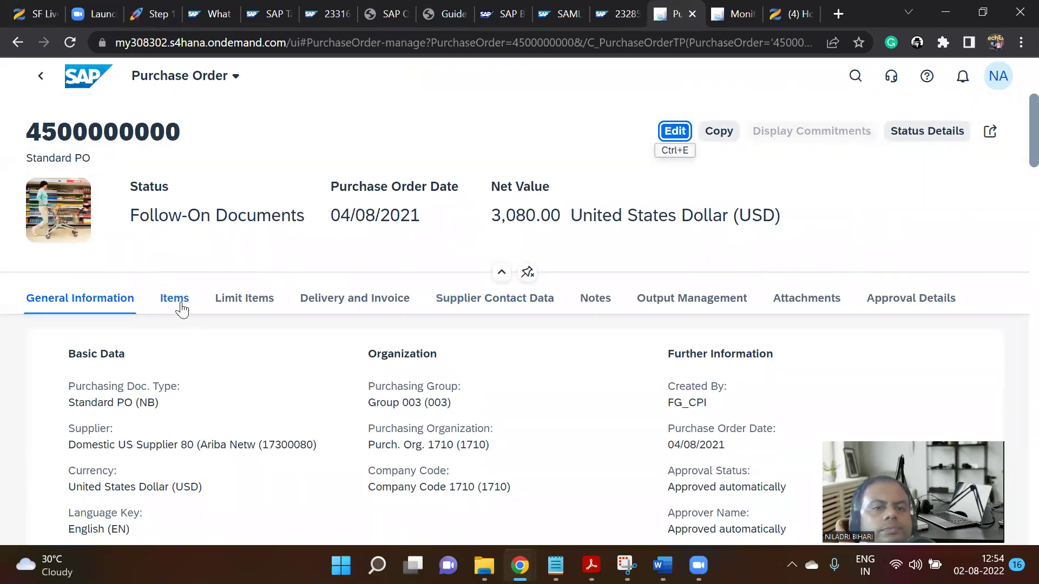
pyautogui.scroll(-5, 888, 243)
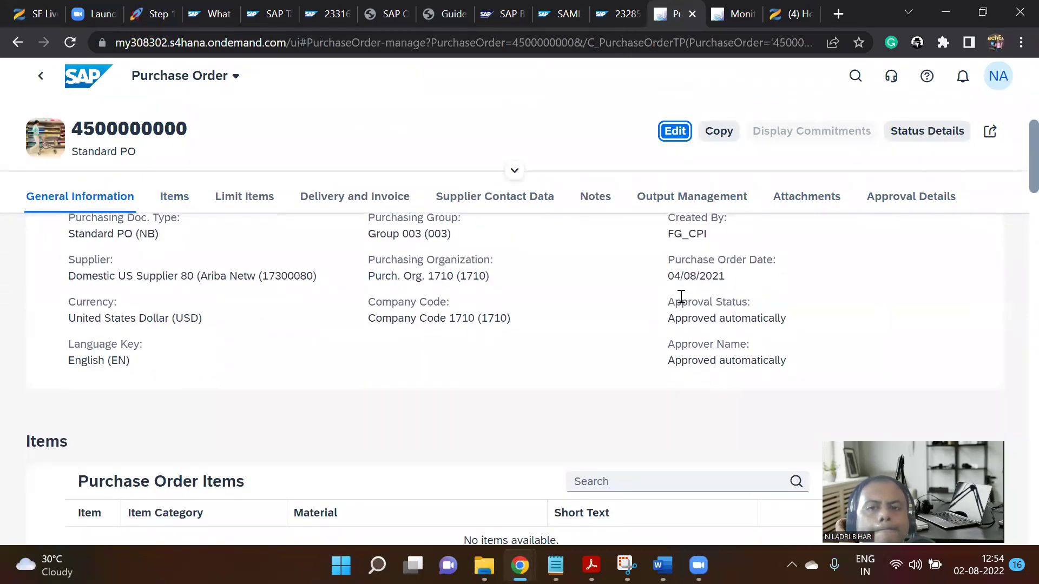
pyautogui.moveTo(656, 241); pyautogui.dragTo(708, 238)
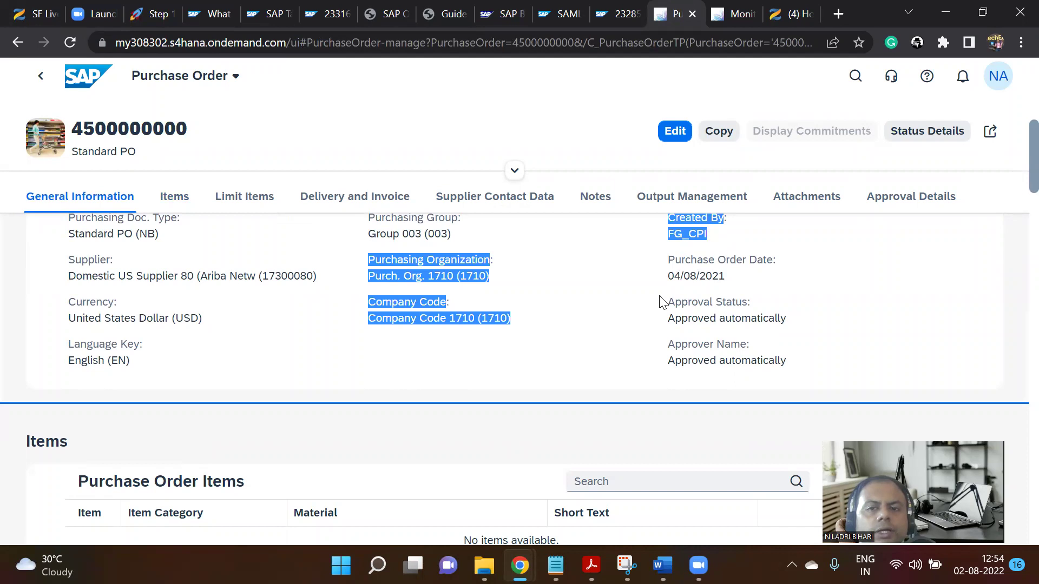
pyautogui.click(660, 305)
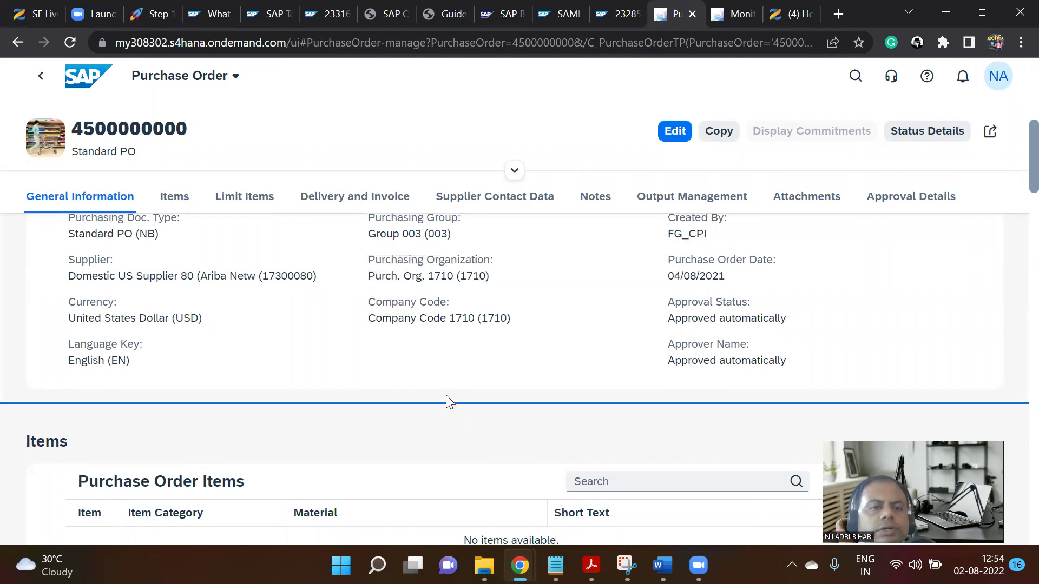
pyautogui.scroll(-6, 442, 385)
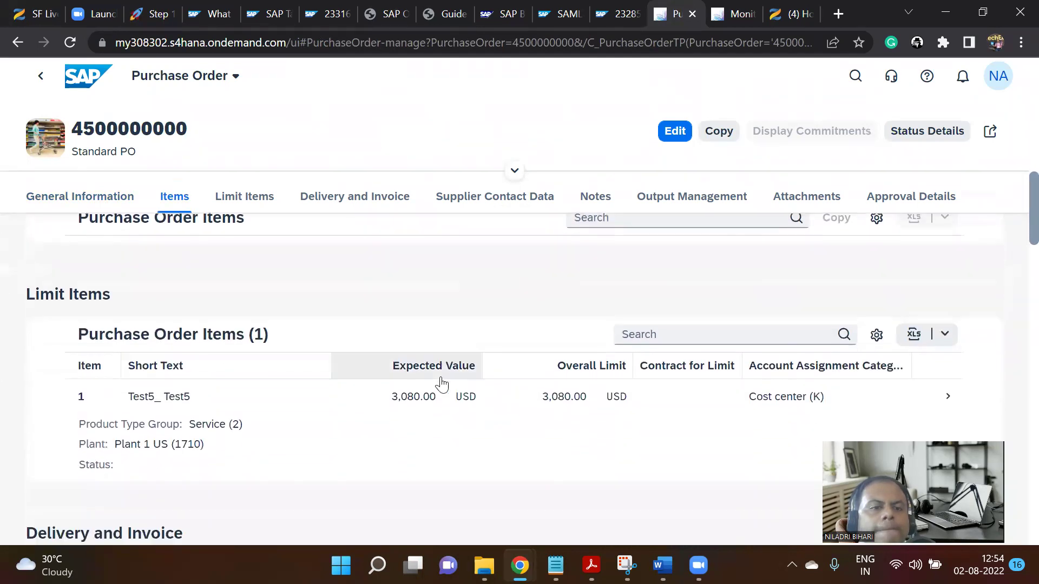
pyautogui.scroll(-2, 441, 385)
pyautogui.scroll(-6, 443, 383)
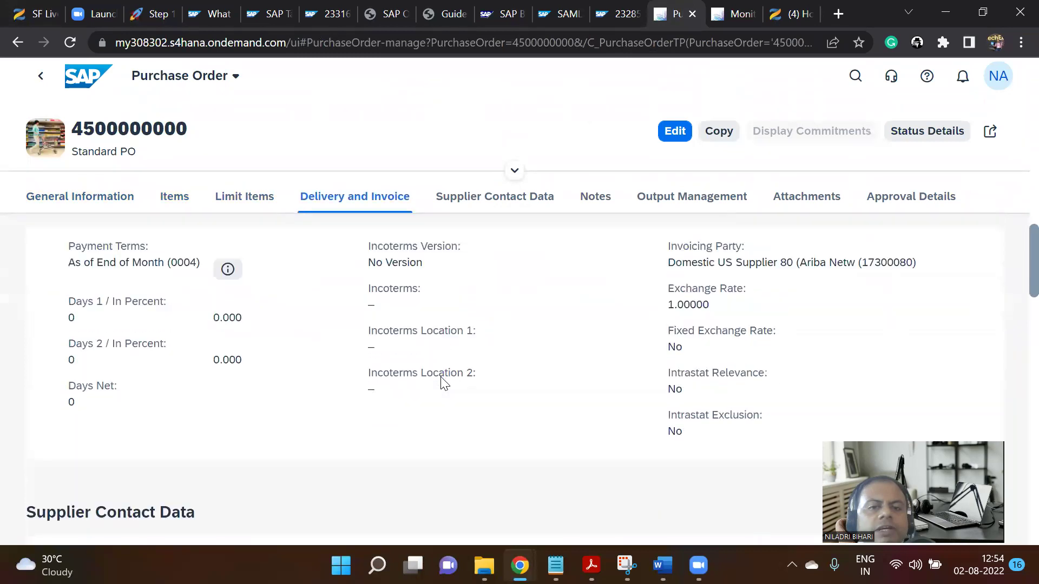
pyautogui.scroll(-3, 442, 377)
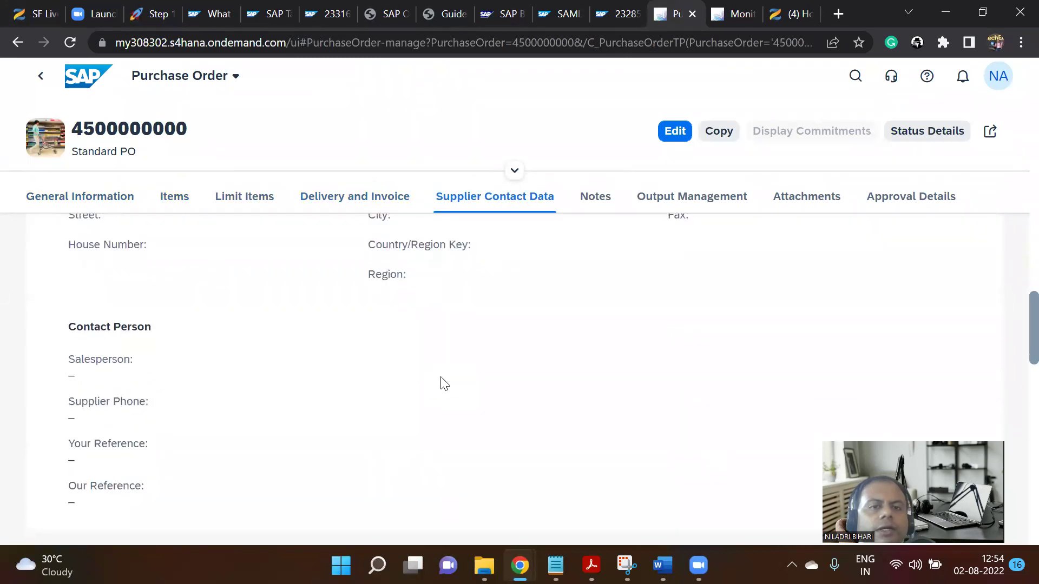
pyautogui.scroll(10, 443, 383)
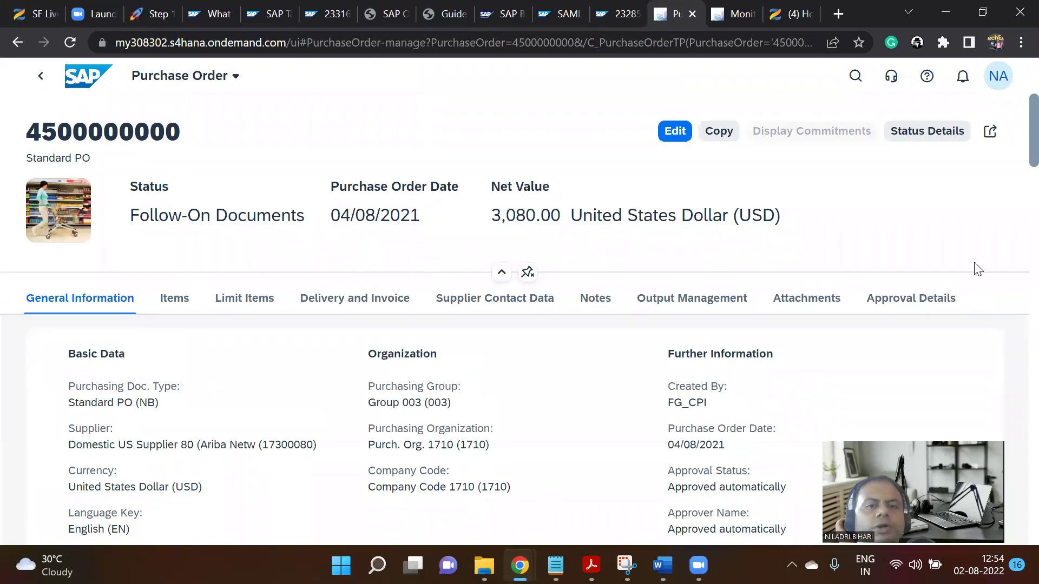
pyautogui.scroll(-2, 1017, 249)
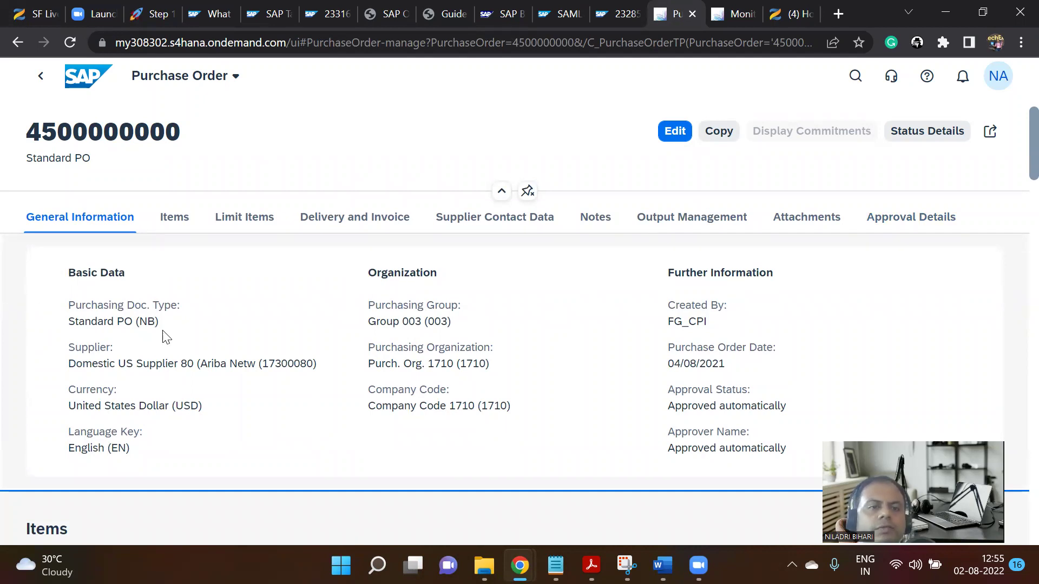
pyautogui.moveTo(70, 348); pyautogui.dragTo(124, 349)
pyautogui.moveTo(69, 389); pyautogui.dragTo(117, 397)
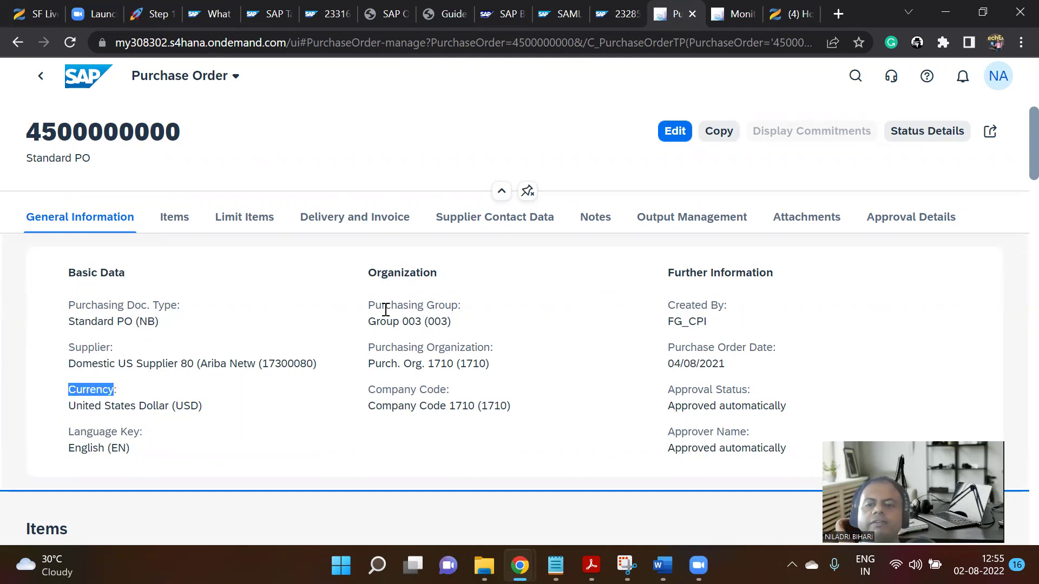
pyautogui.moveTo(366, 313); pyautogui.dragTo(454, 318)
pyautogui.click(438, 351)
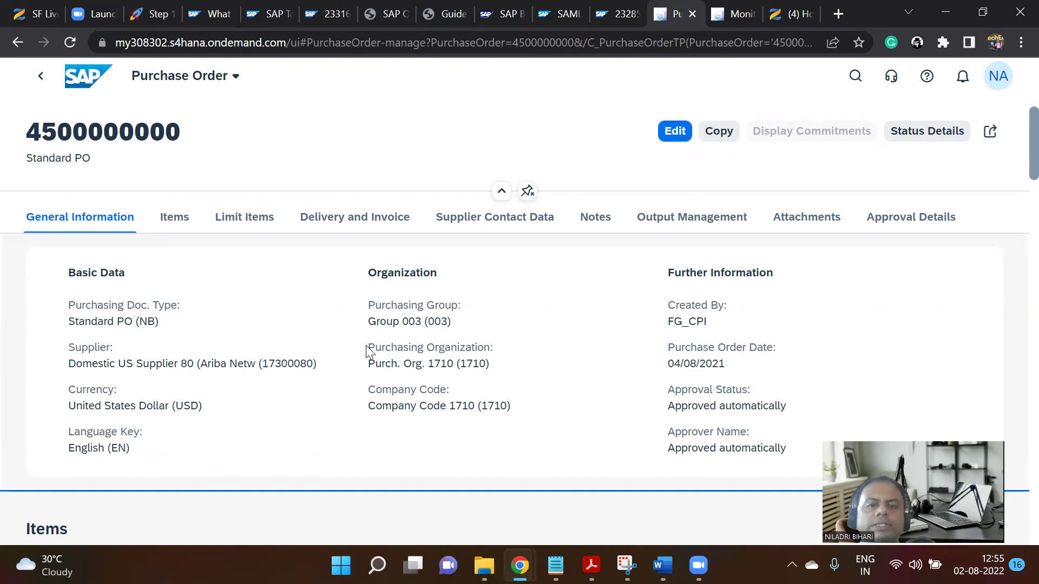
pyautogui.moveTo(367, 350); pyautogui.dragTo(490, 347)
pyautogui.moveTo(375, 391); pyautogui.dragTo(454, 385)
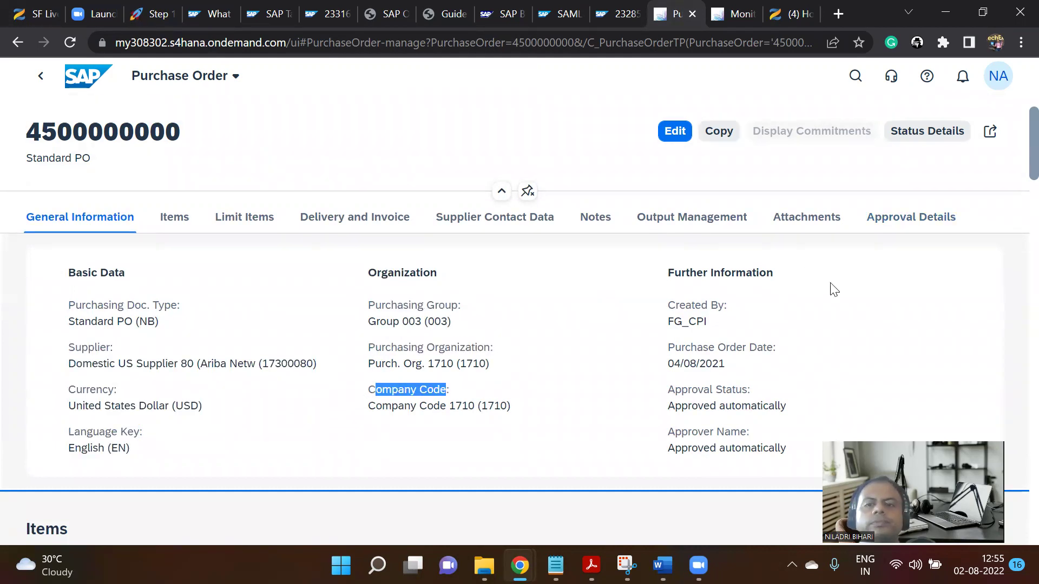
pyautogui.scroll(-2, 714, 314)
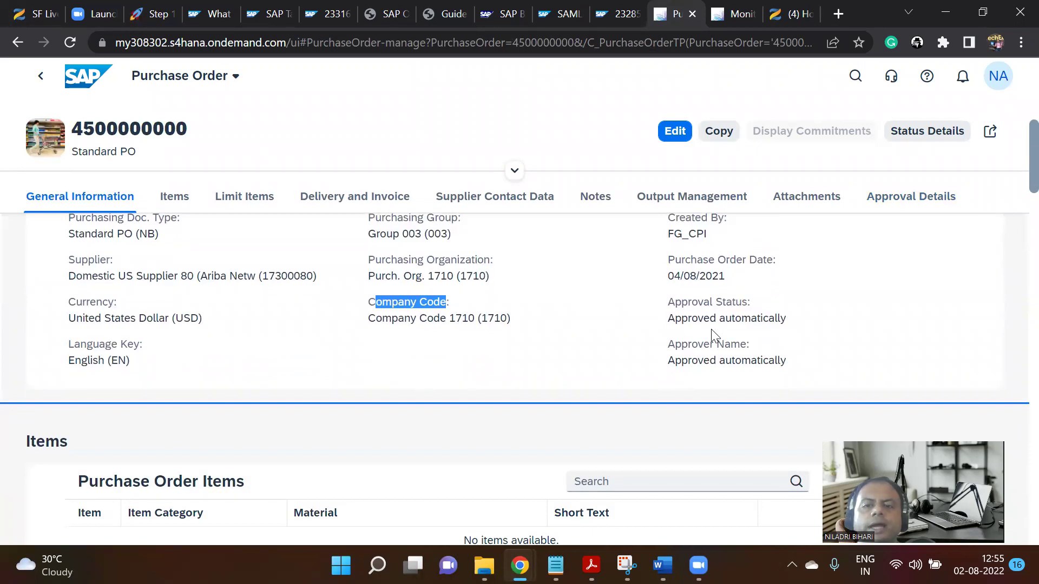
pyautogui.moveTo(677, 320); pyautogui.dragTo(816, 327)
pyautogui.click(694, 360)
pyautogui.moveTo(674, 360); pyautogui.dragTo(820, 368)
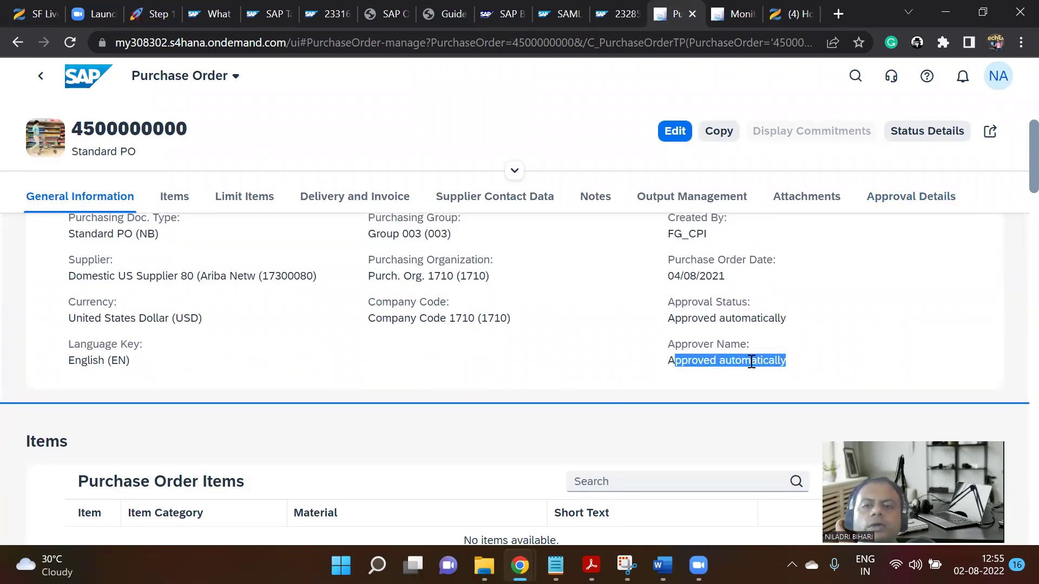
pyautogui.scroll(-4, 662, 334)
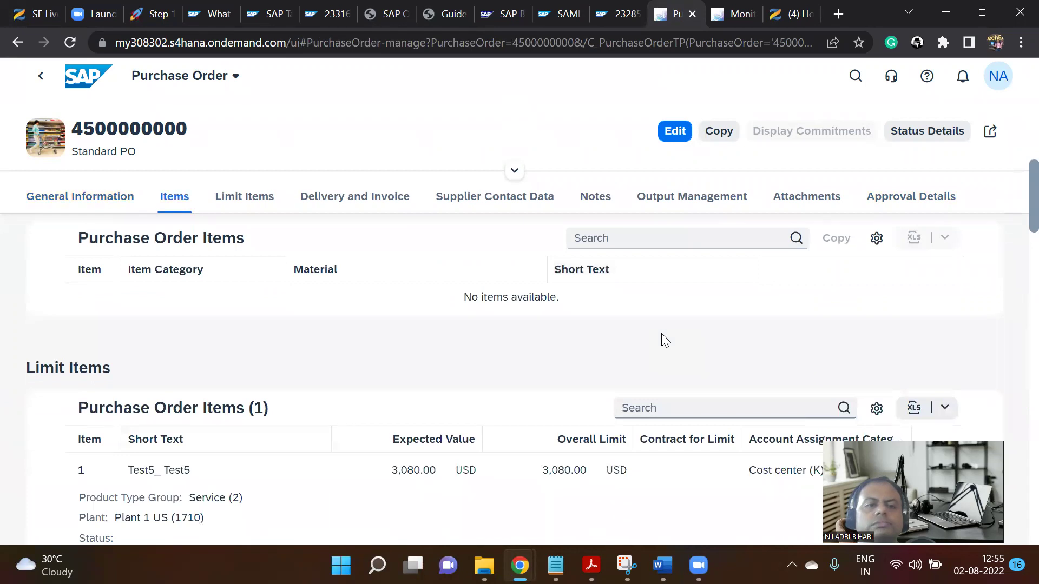
pyautogui.scroll(1, 661, 333)
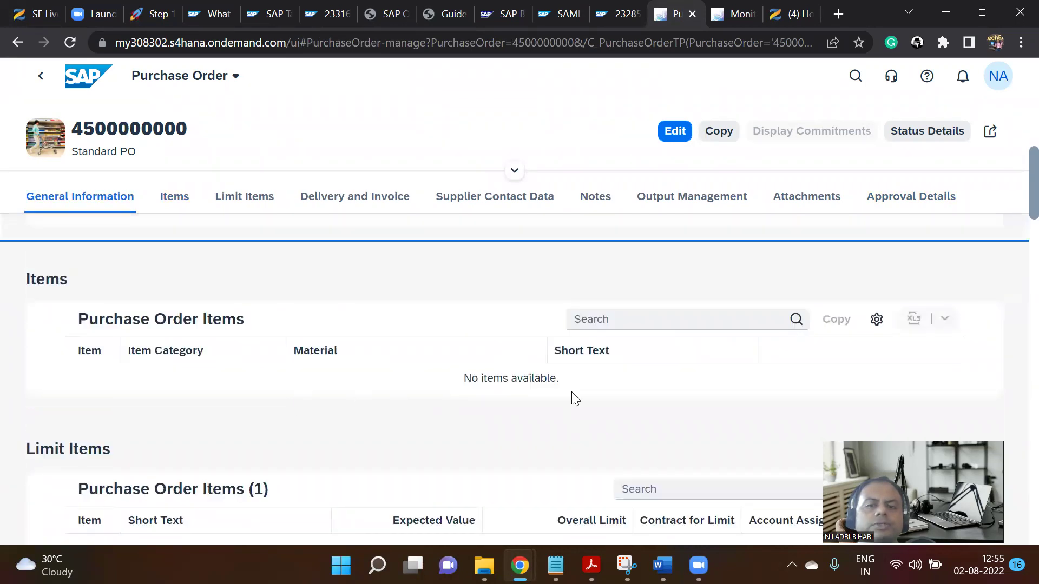
pyautogui.scroll(-3, 366, 397)
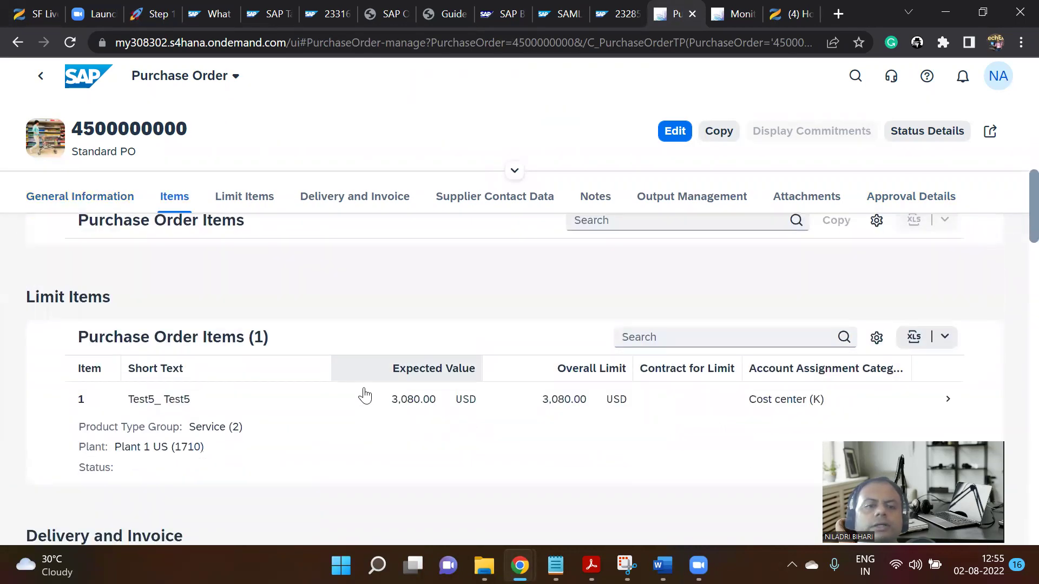
pyautogui.scroll(-1, 363, 396)
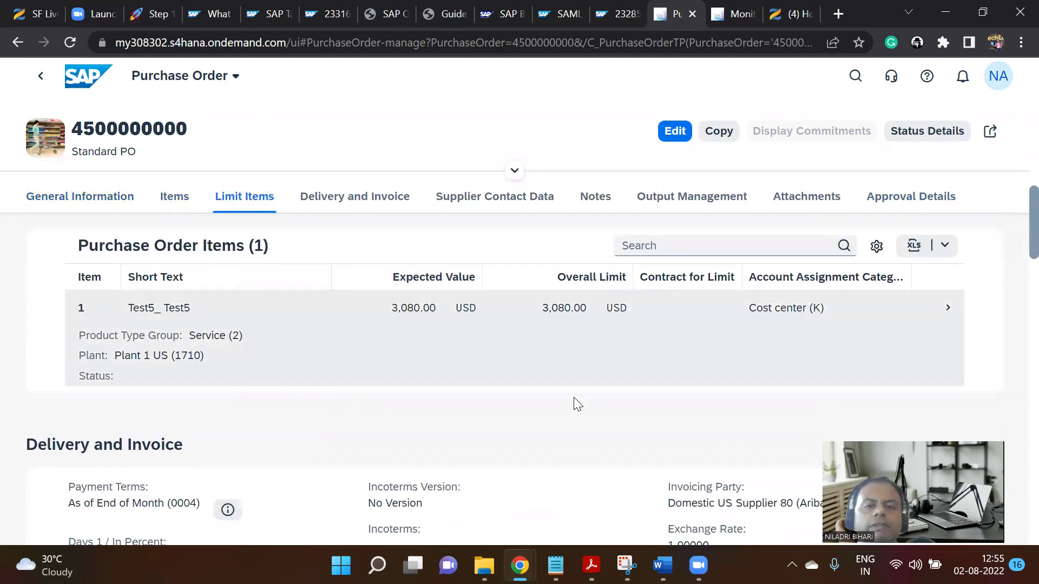
pyautogui.scroll(-2, 477, 422)
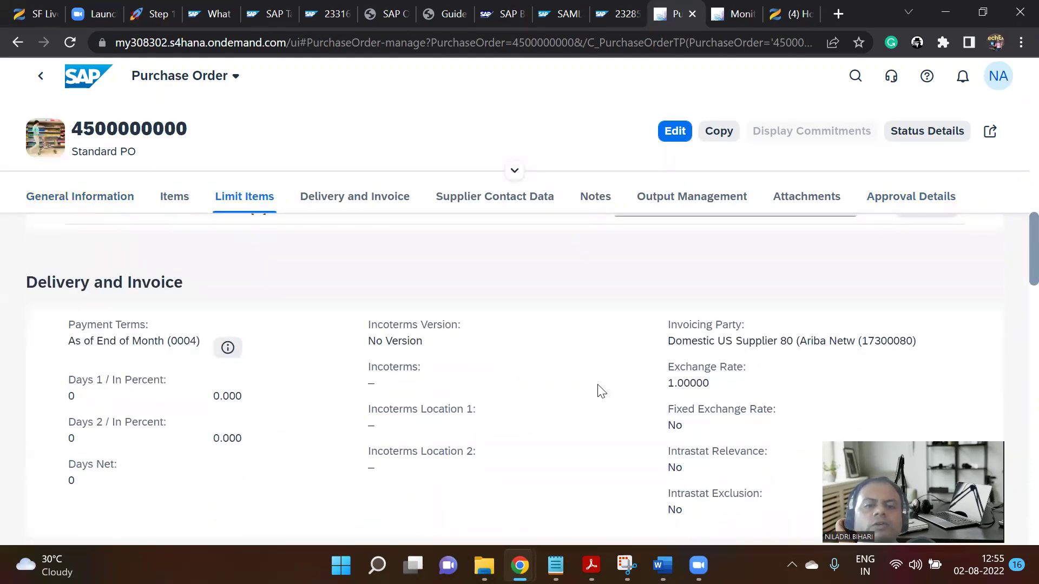
pyautogui.scroll(-8, 598, 392)
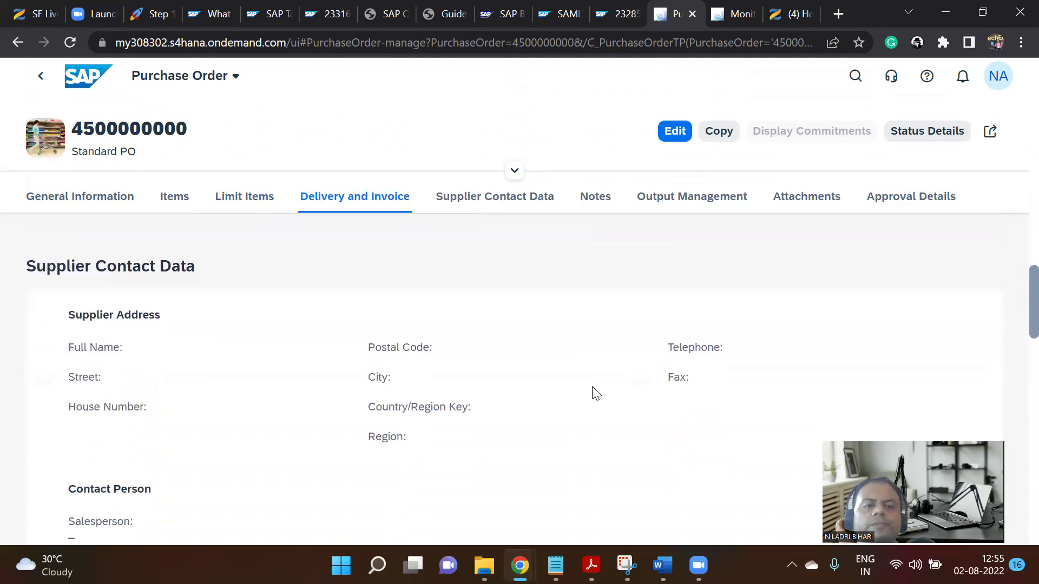
pyautogui.scroll(-10, 590, 390)
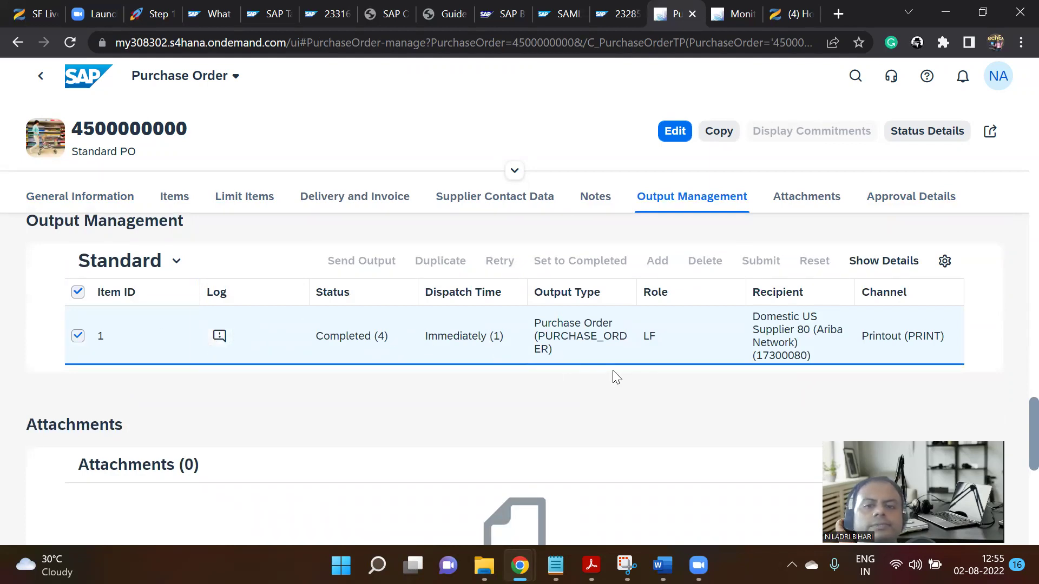
pyautogui.scroll(-8, 652, 357)
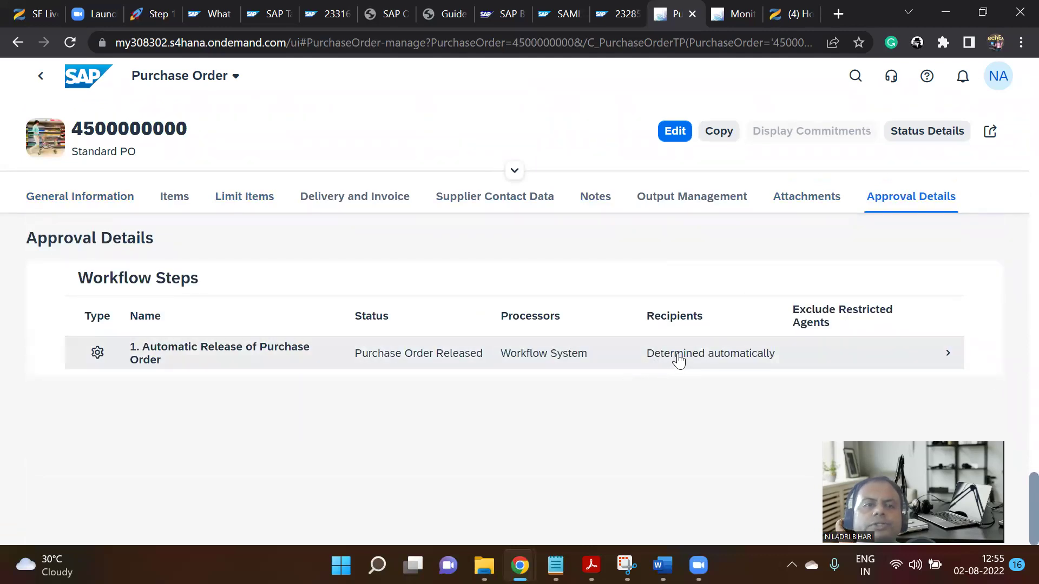
pyautogui.scroll(6, 383, 221)
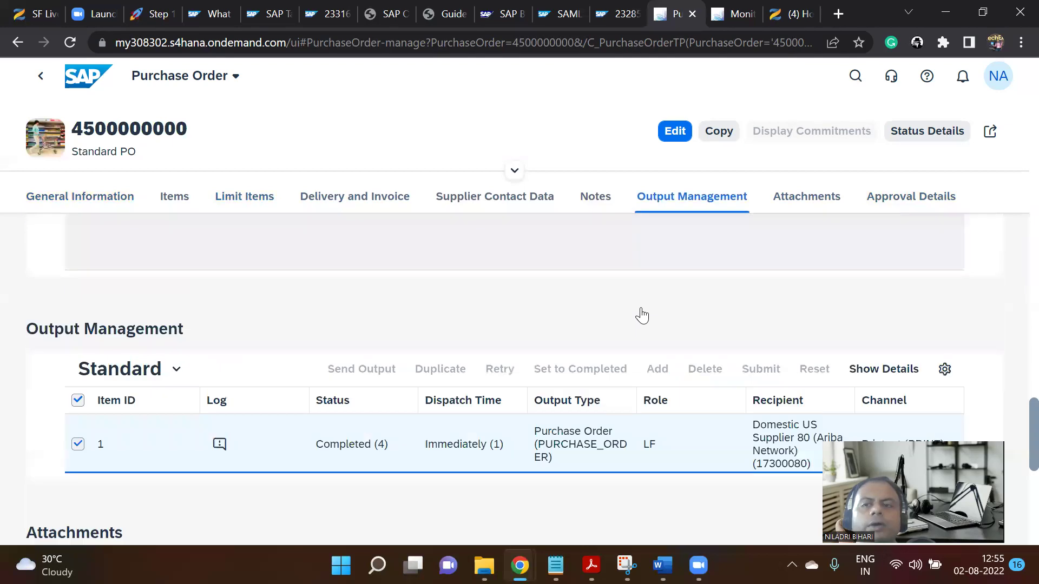
pyautogui.scroll(10, 628, 311)
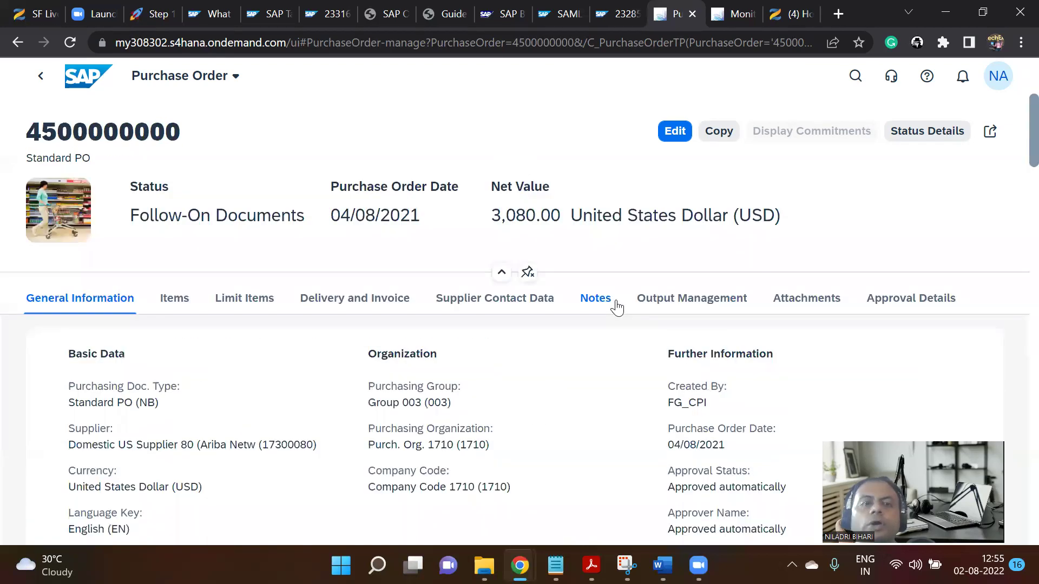
pyautogui.click(924, 135)
pyautogui.scroll(-2, 778, 295)
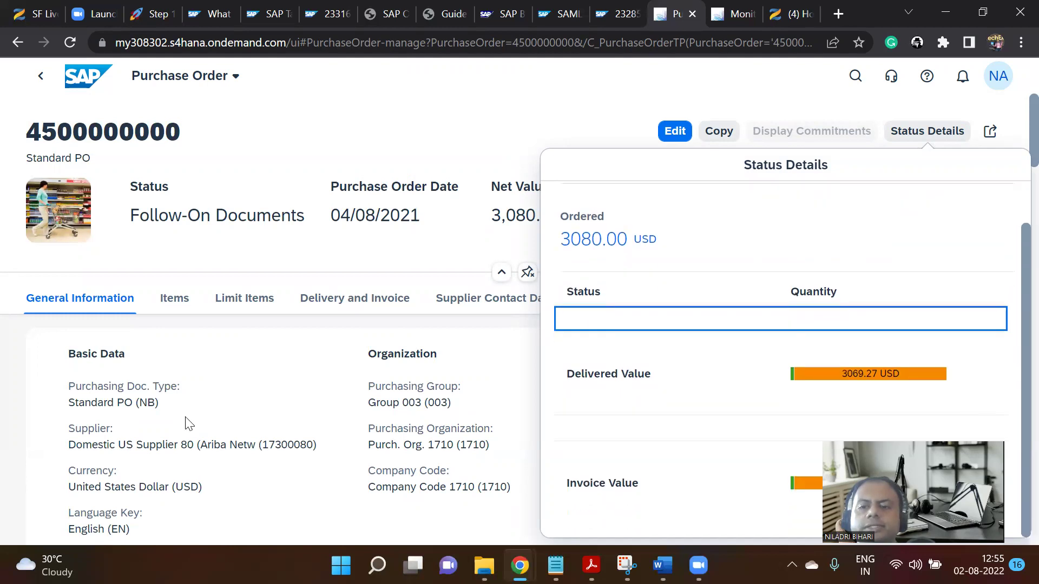
pyautogui.scroll(1, 820, 269)
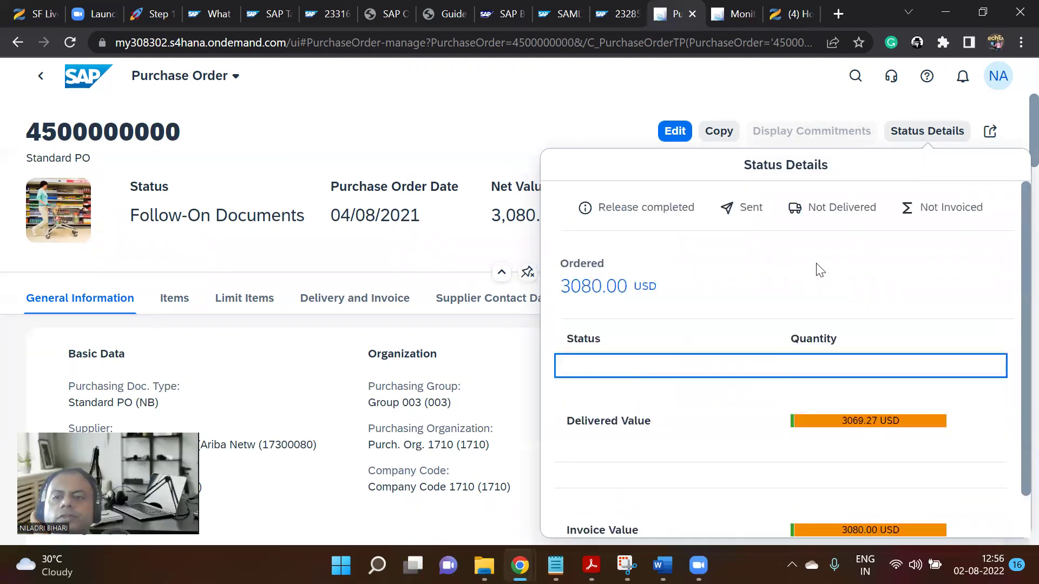
pyautogui.click(994, 138)
pyautogui.click(994, 138)
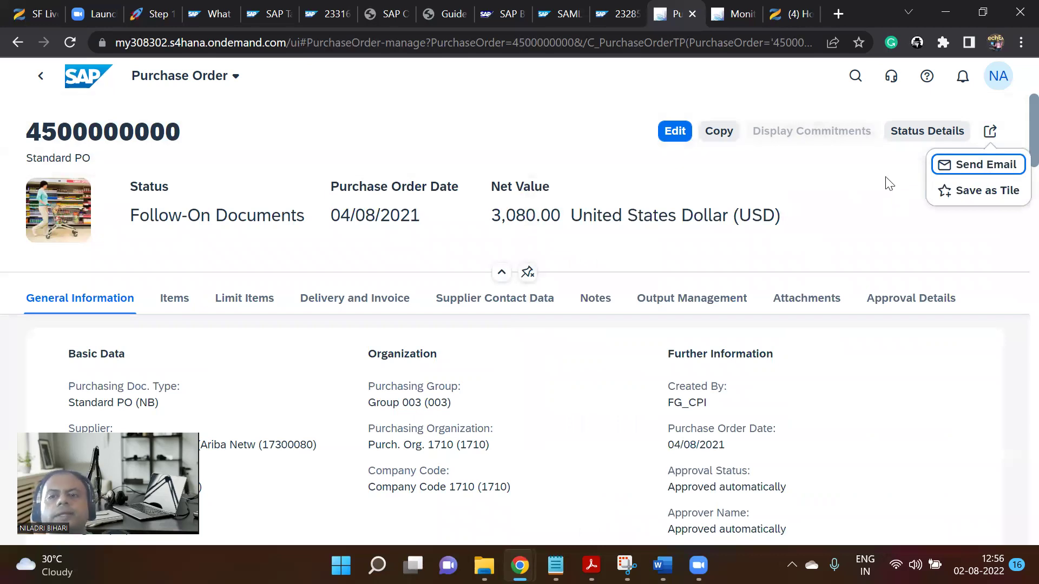
pyautogui.click(985, 168)
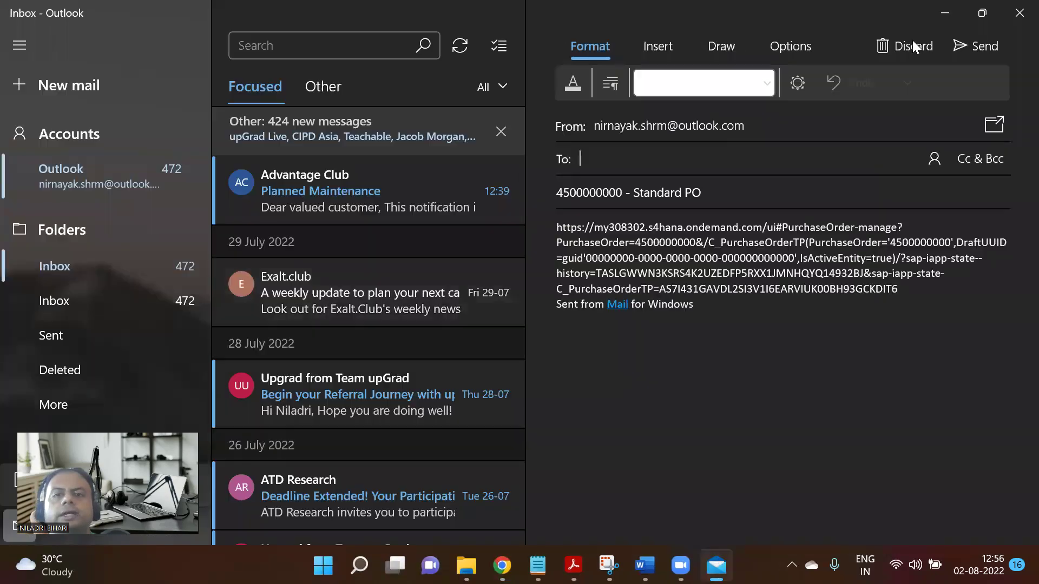
pyautogui.click(1019, 12)
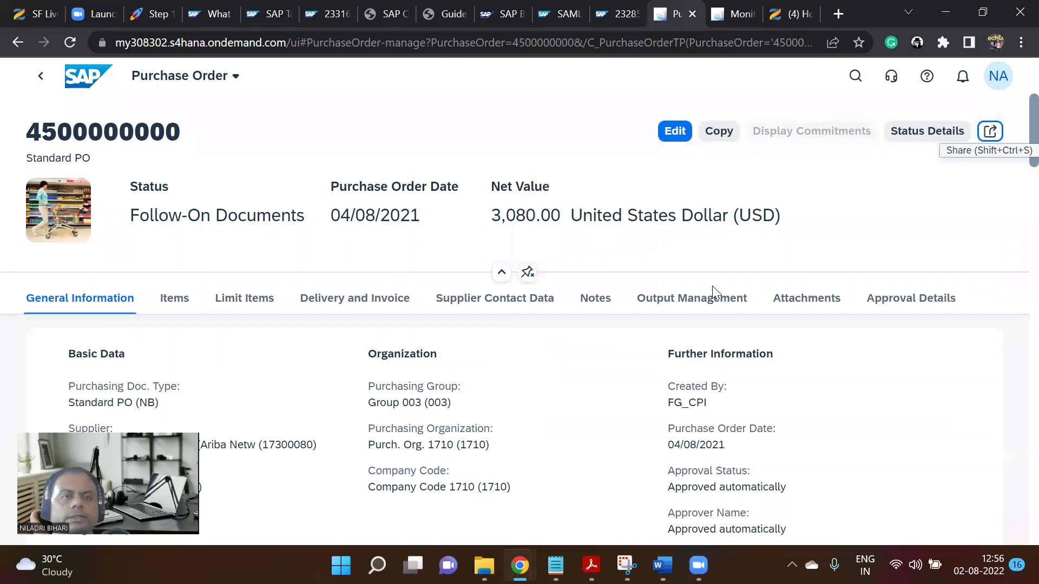
# Enter 'Pass' in row 1's Pass / Fail / Comment cell and colour it green.
pyautogui.click(151, 14)
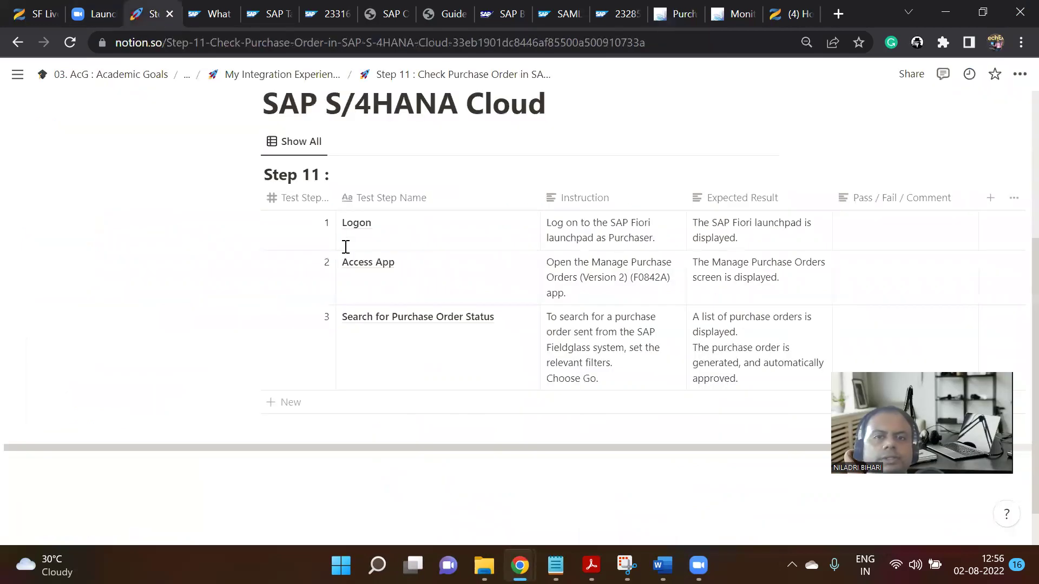
pyautogui.scroll(5, 348, 278)
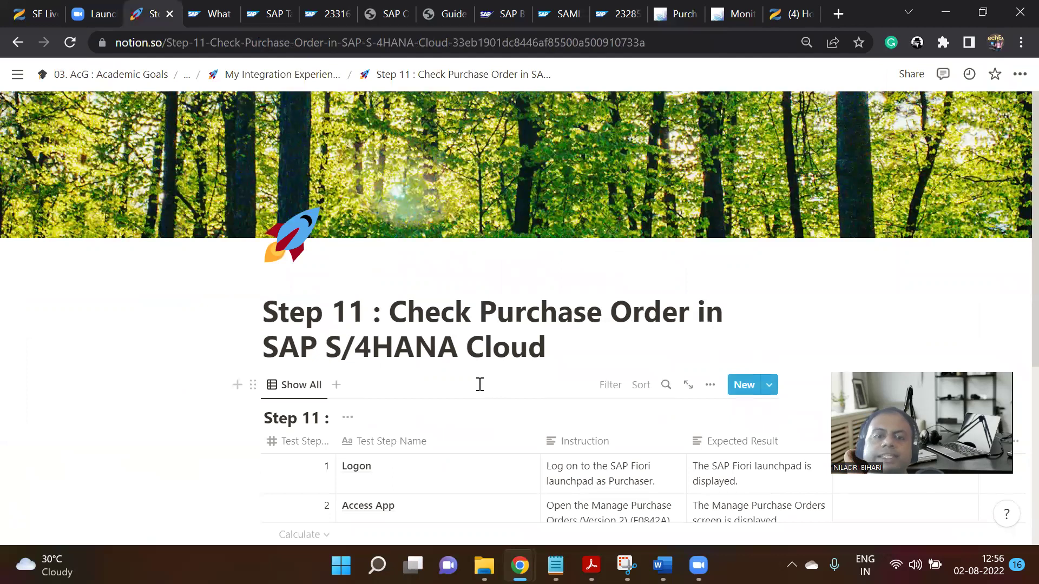
pyautogui.scroll(-1, 480, 385)
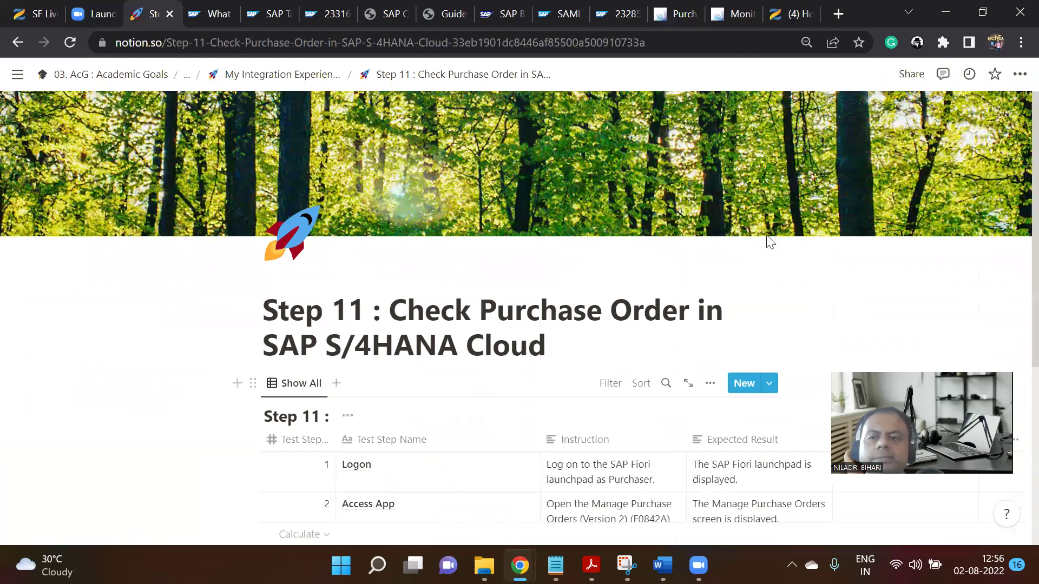
pyautogui.scroll(-5, 767, 239)
pyautogui.click(885, 229)
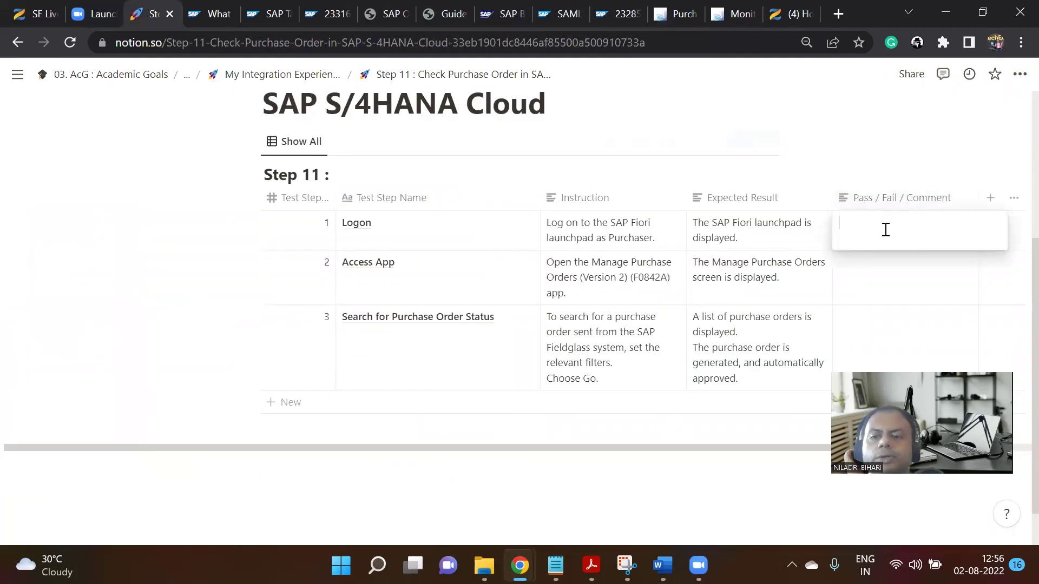
pyautogui.write('Pass')
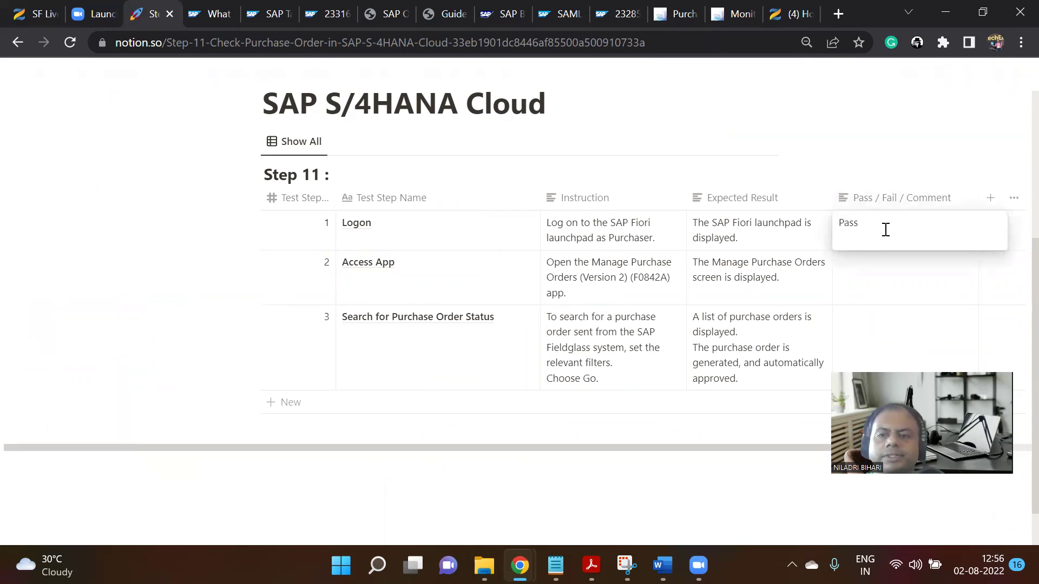
pyautogui.moveTo(850, 230); pyautogui.dragTo(838, 237)
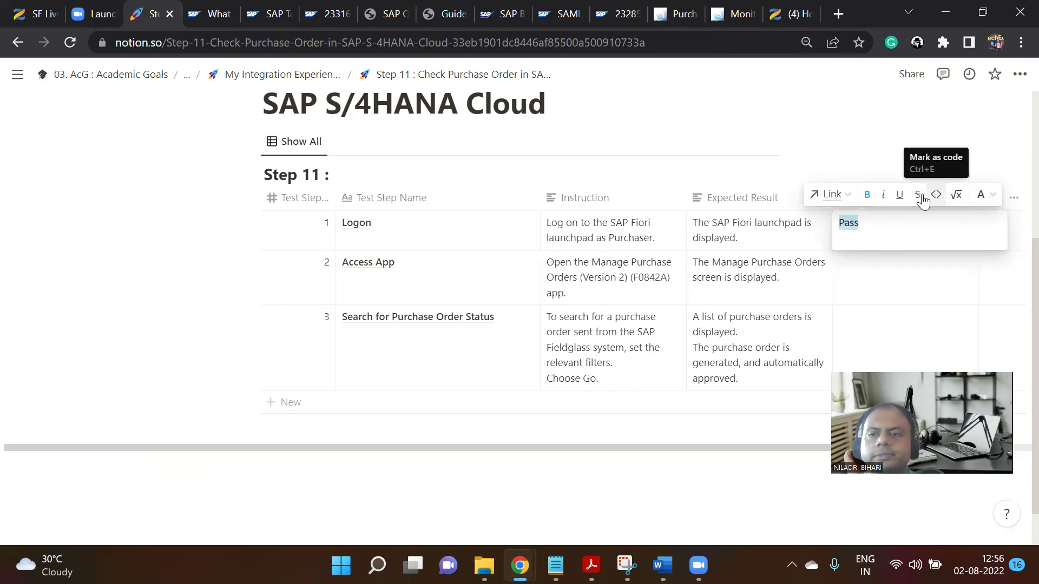
pyautogui.click(983, 198)
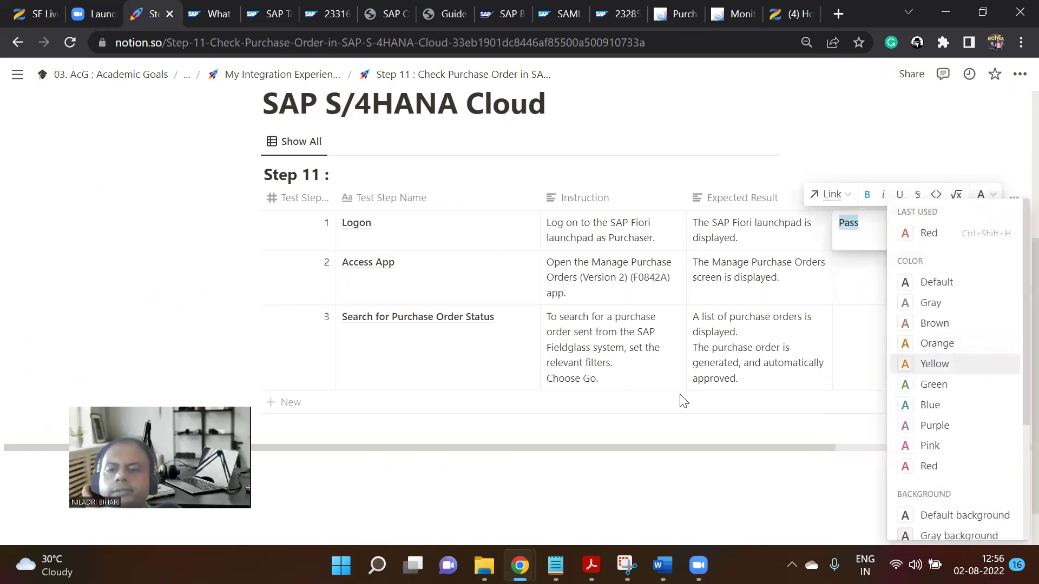
pyautogui.click(926, 384)
pyautogui.press('Escape')
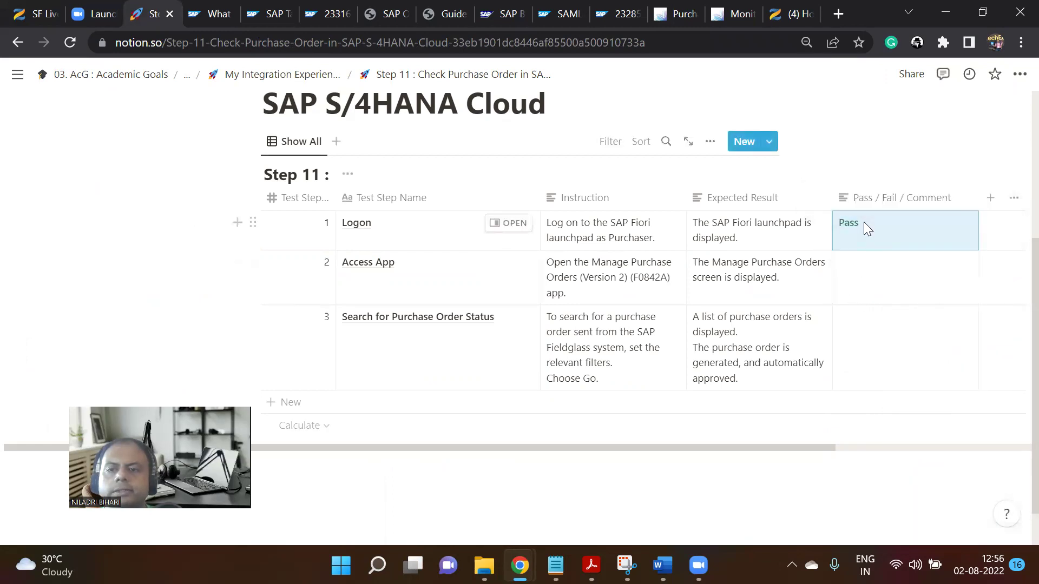
# Copy the green 'Pass' from row 1 into rows 2 and 3.
pyautogui.click(864, 223)
pyautogui.moveTo(865, 223); pyautogui.dragTo(838, 224)
pyautogui.hotkey('ctrl', 'c')
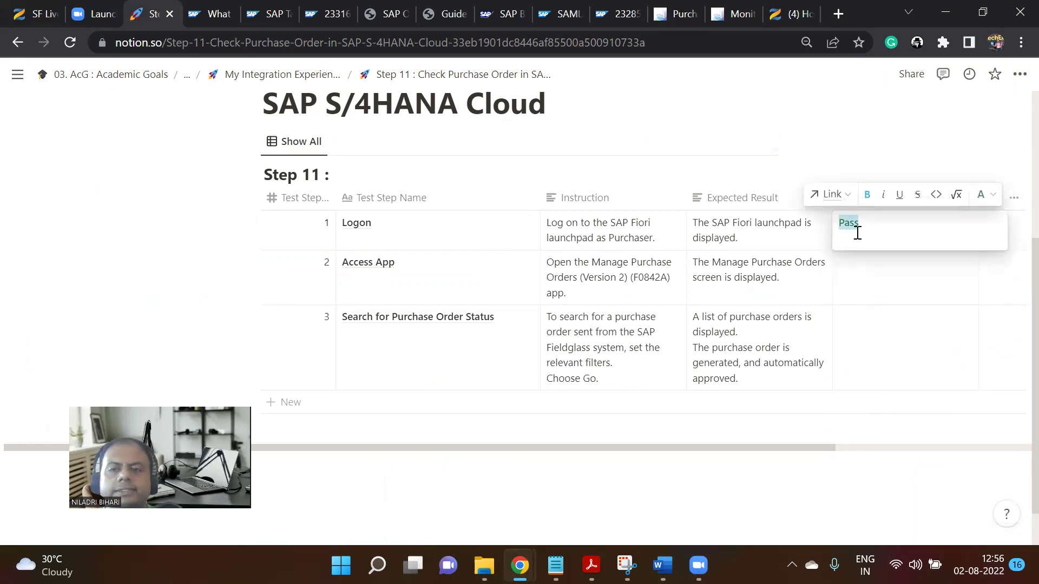
pyautogui.press('Escape')
pyautogui.click(869, 284)
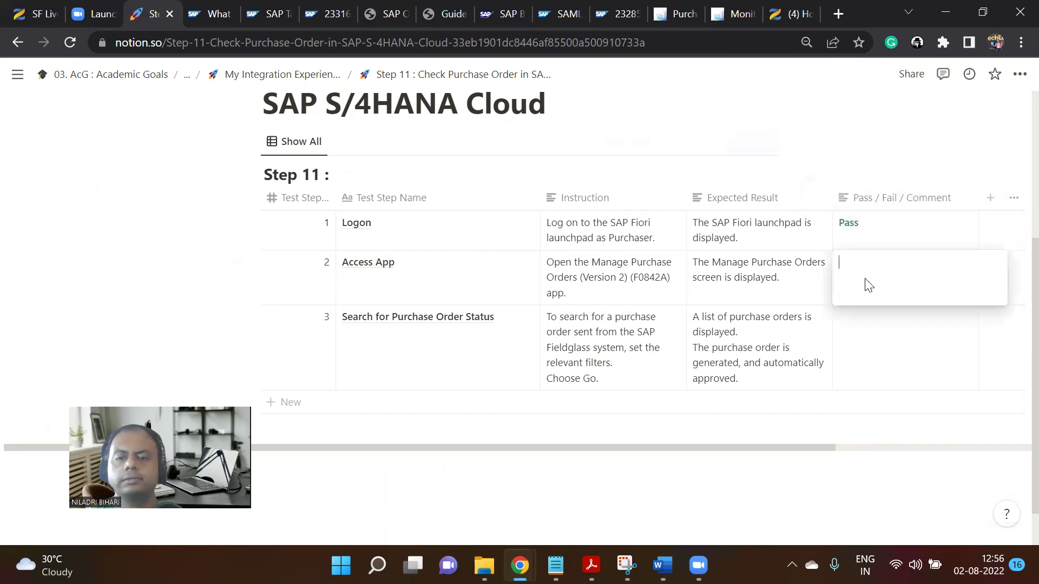
pyautogui.hotkey('ctrl', 'v')
pyautogui.press('Escape')
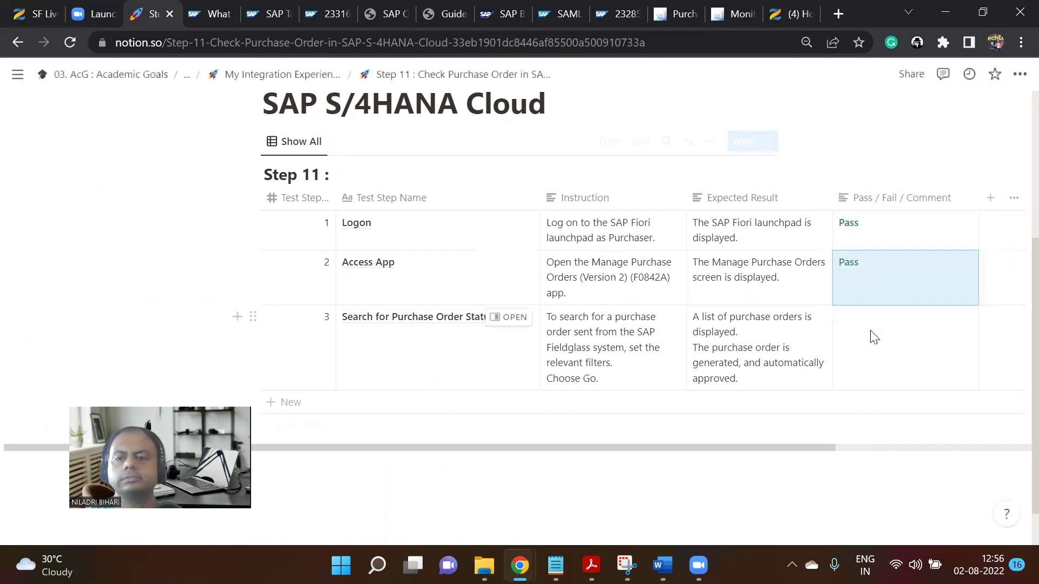
pyautogui.click(873, 337)
pyautogui.hotkey('ctrl', 'v')
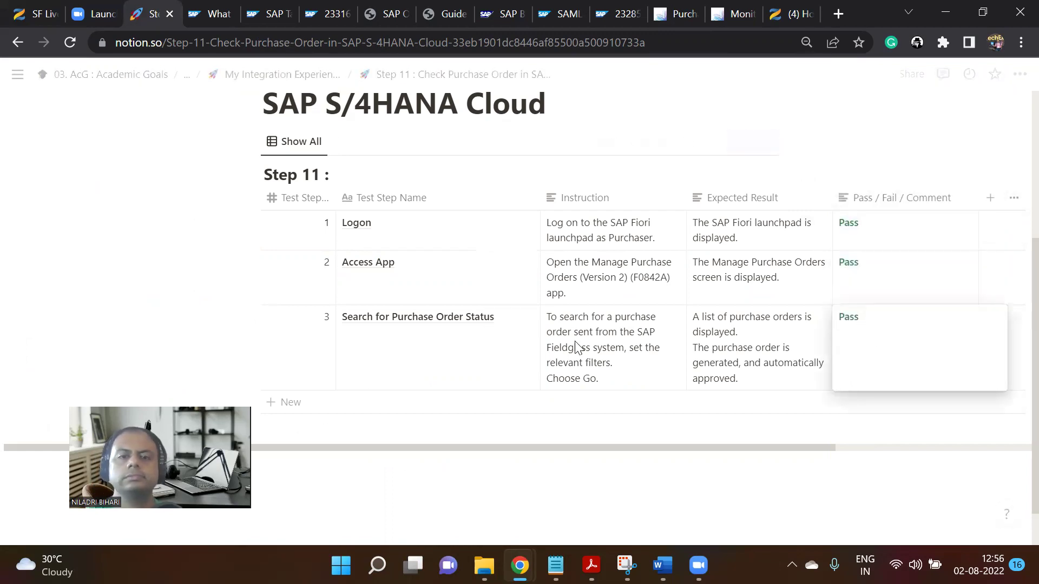
pyautogui.press('Escape')
pyautogui.scroll(4, 601, 346)
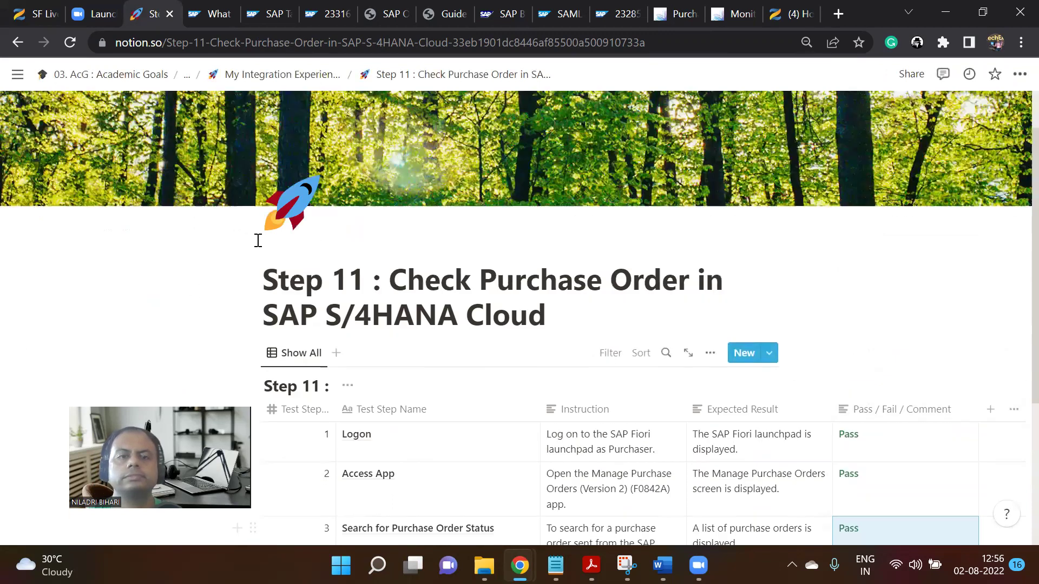
# Open the 'Step 11 : Check Purchase Order' page.
pyautogui.scroll(1, 259, 240)
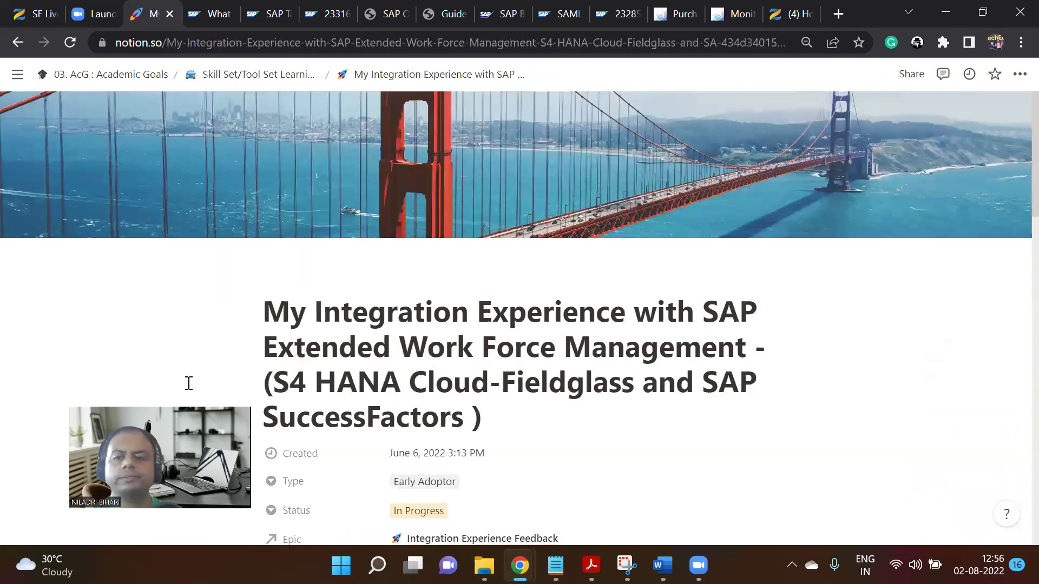
pyautogui.moveTo(189, 383); pyautogui.dragTo(972, 308)
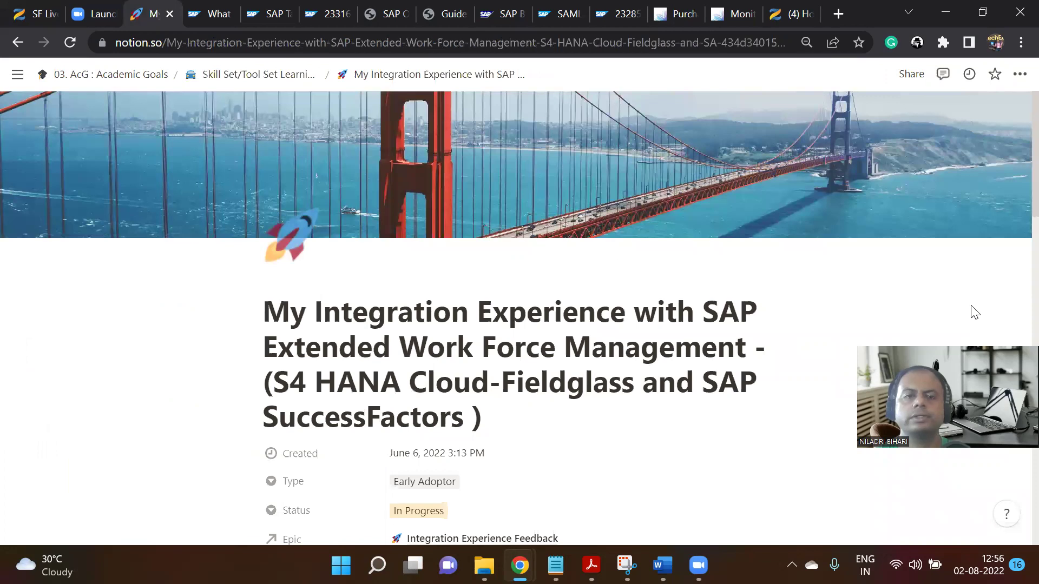
pyautogui.scroll(-15, 613, 274)
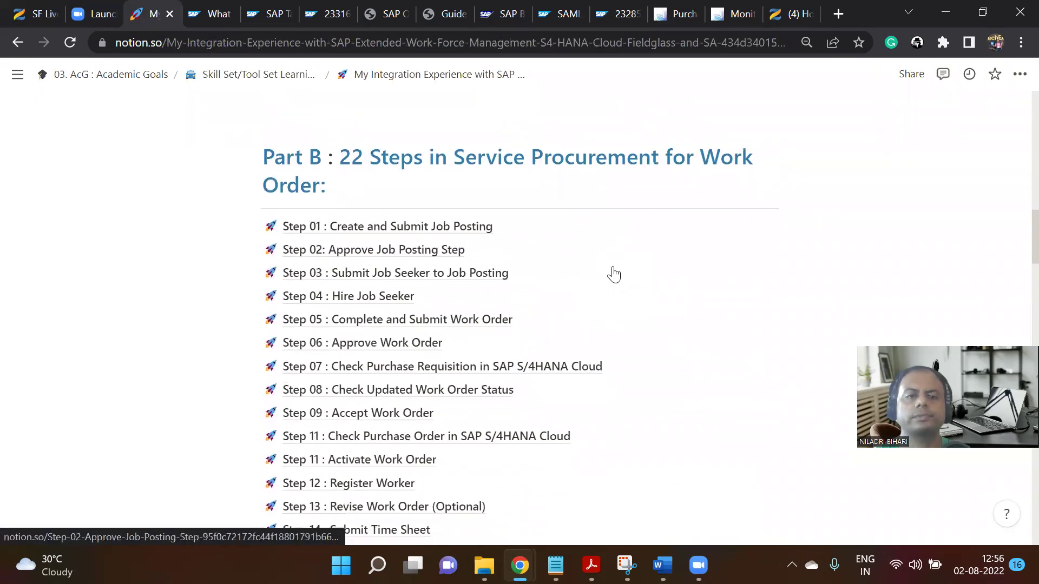
pyautogui.scroll(-4, 613, 273)
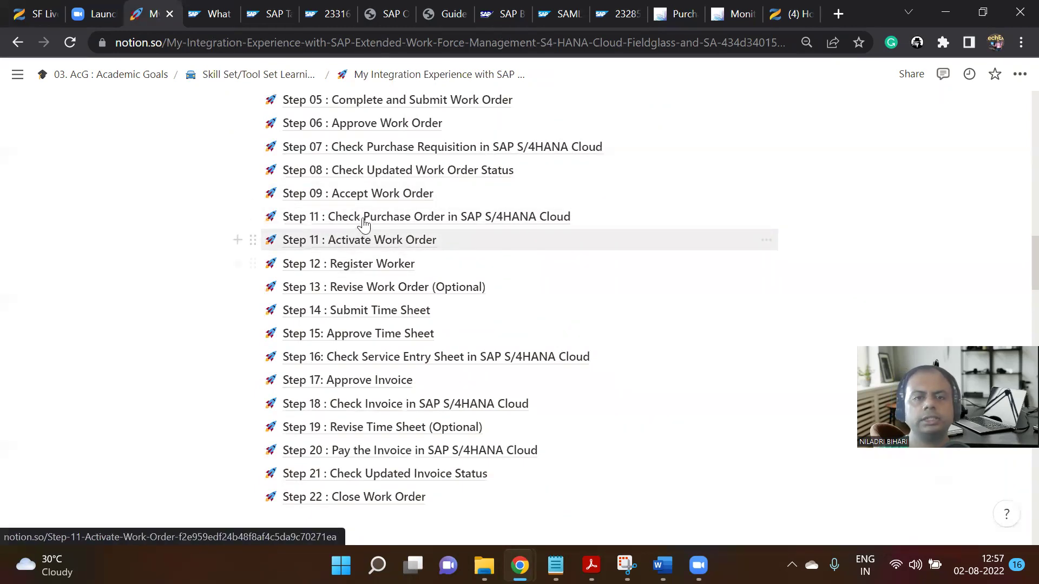
pyautogui.scroll(3, 370, 219)
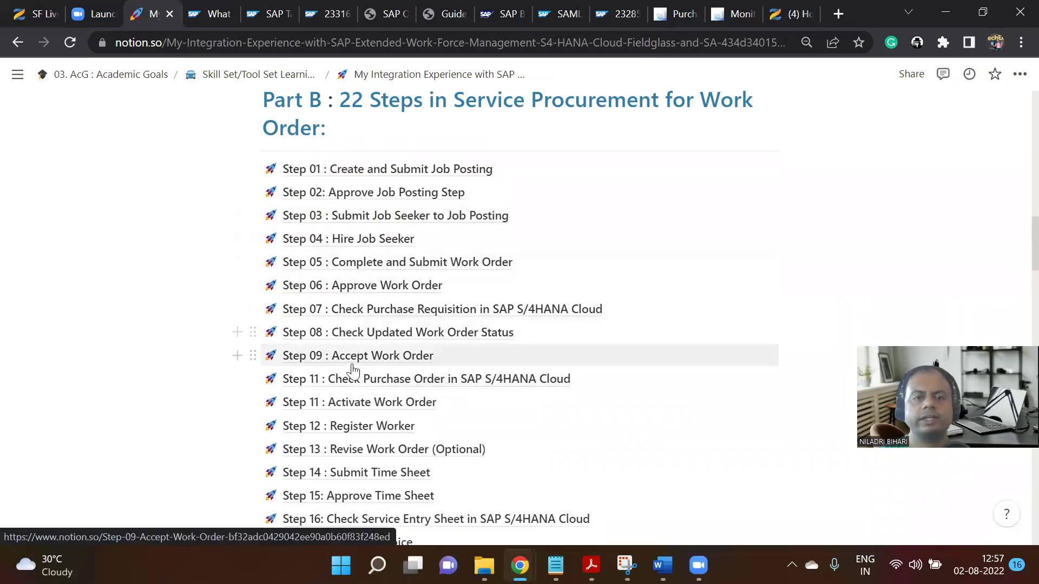
pyautogui.click(357, 383)
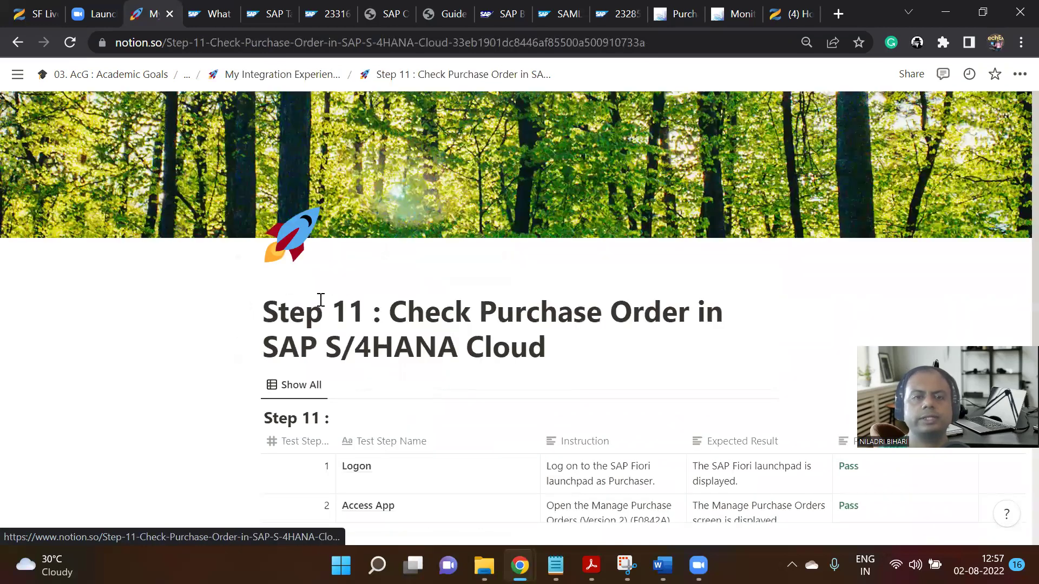
# Renumber the page title and its table heading from Step 11 to Step 10.
pyautogui.click(356, 320)
pyautogui.press('BackSpace')
pyautogui.write('0')
pyautogui.click(316, 417)
pyautogui.press('Delete')
pyautogui.press('Delete')
pyautogui.press('Delete')
pyautogui.write('0 :')
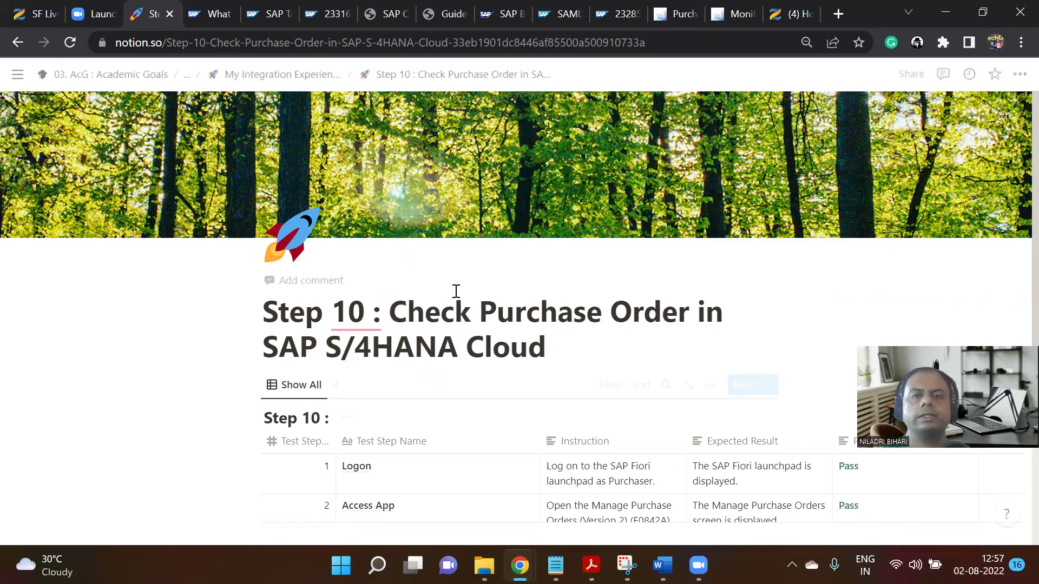
# Go back to the parent integration page and open 'Step 11 : Activate Work Order'.
pyautogui.click(300, 78)
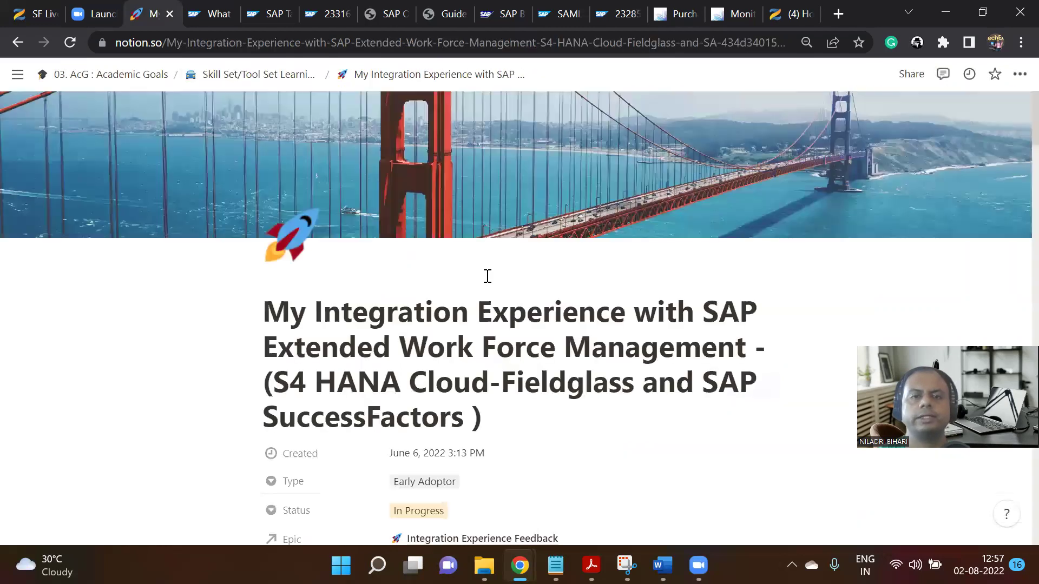
pyautogui.scroll(-15, 485, 292)
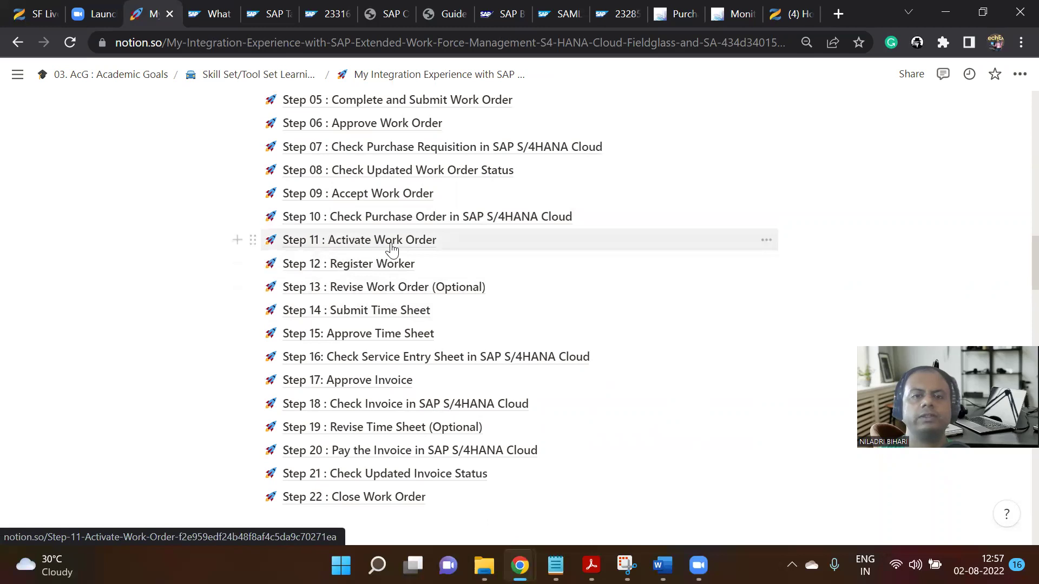
pyautogui.click(391, 247)
pyautogui.scroll(-5, 397, 243)
pyautogui.scroll(1, 510, 262)
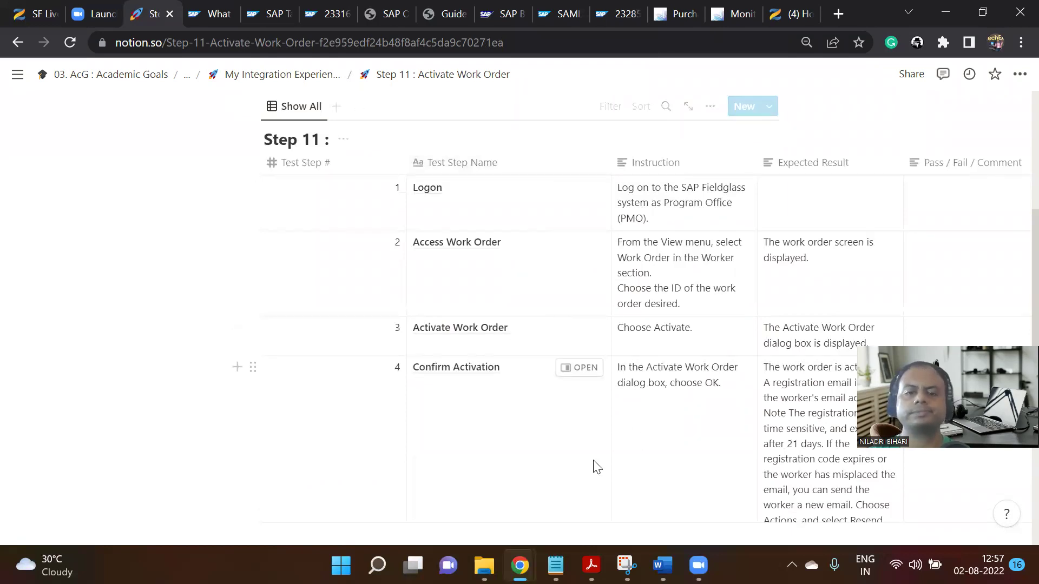
# Bring the Fieldglass job seeker window forward and choose Sign Out from the account menu.
pyautogui.moveTo(519, 566)
pyautogui.click(568, 474)
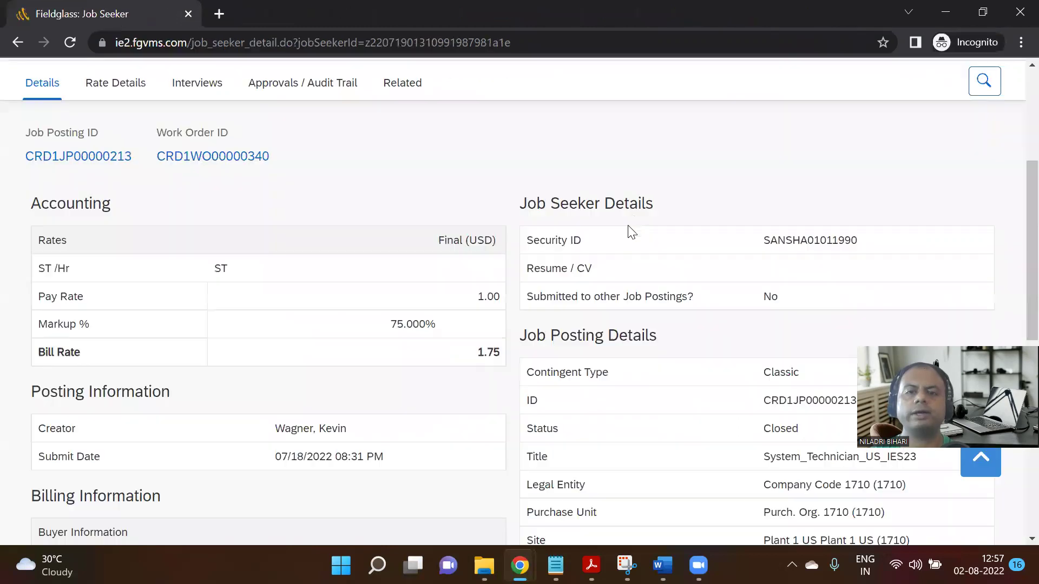
pyautogui.scroll(5, 631, 221)
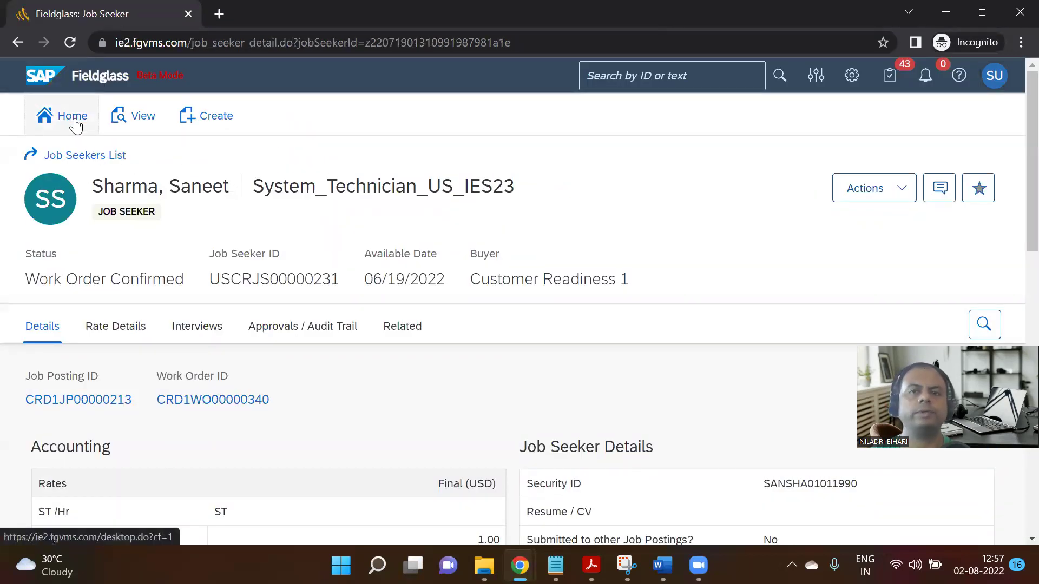
pyautogui.click(1000, 82)
pyautogui.click(862, 263)
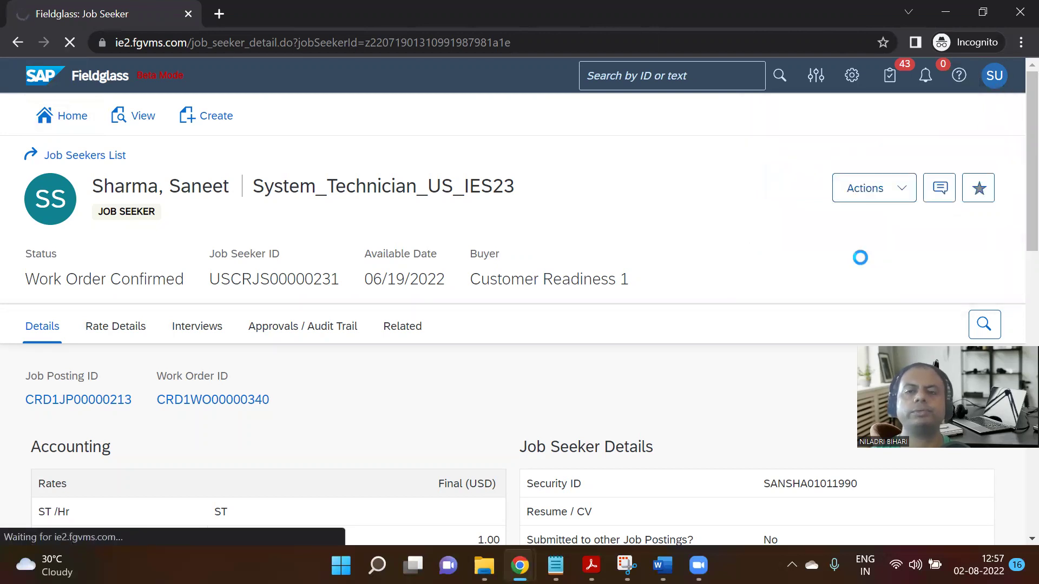
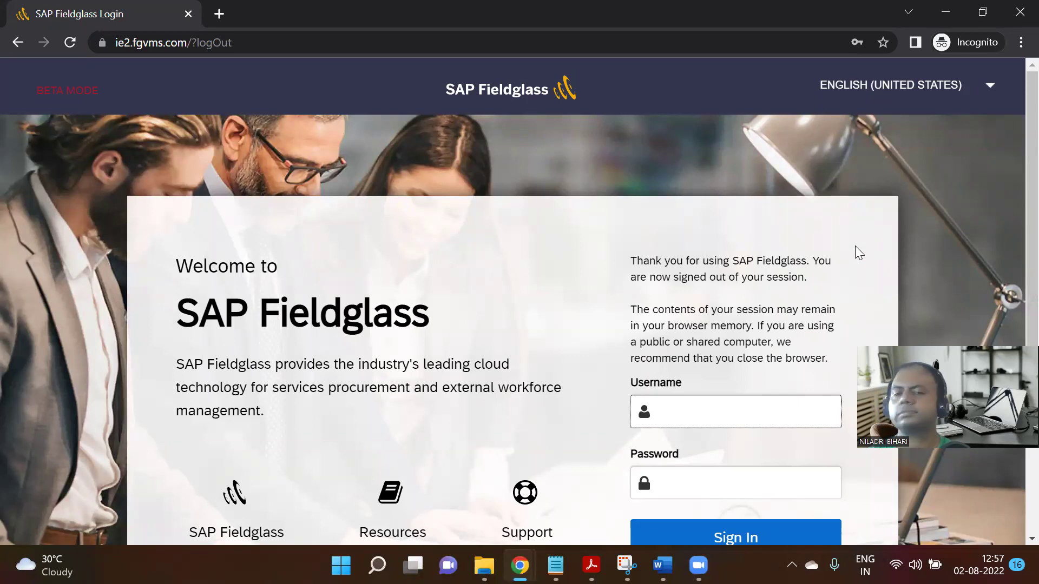
# Sign into SAP Fieldglass with the saved login, then switch to the Step 11 Notion page.
pyautogui.click(738, 410)
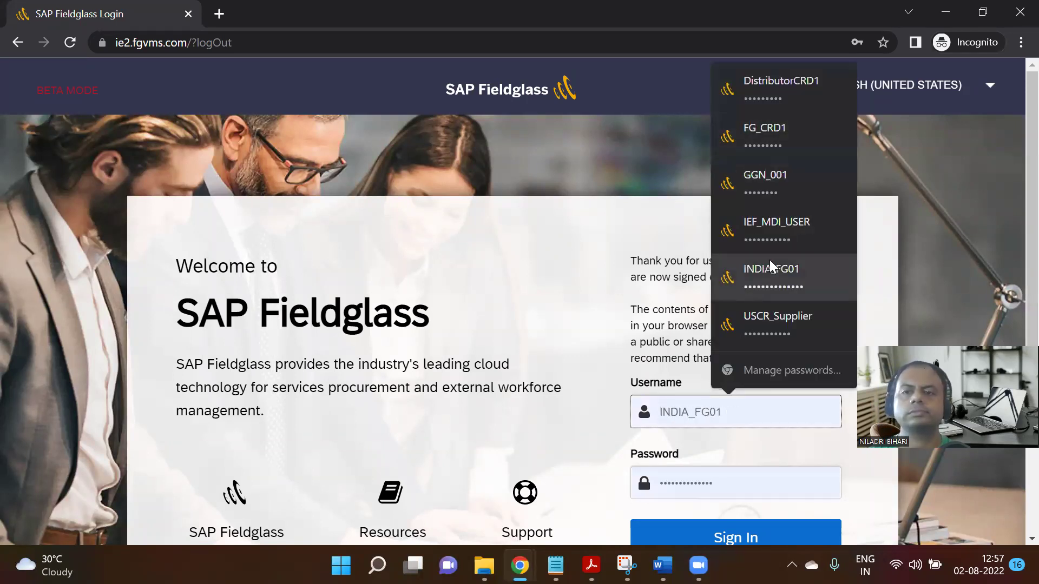
pyautogui.click(766, 242)
pyautogui.scroll(-3, 752, 352)
pyautogui.click(760, 382)
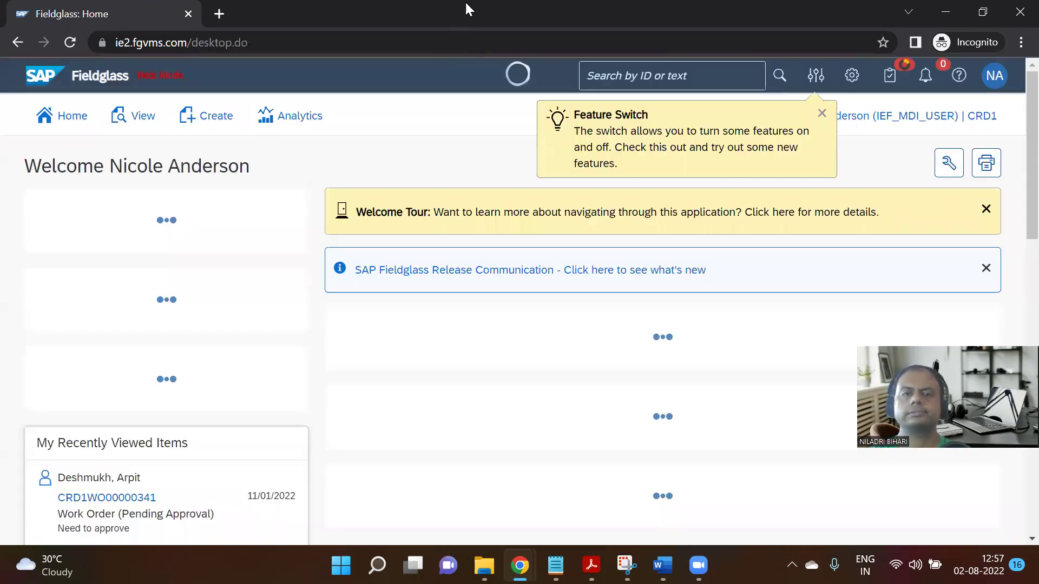
pyautogui.moveTo(520, 565)
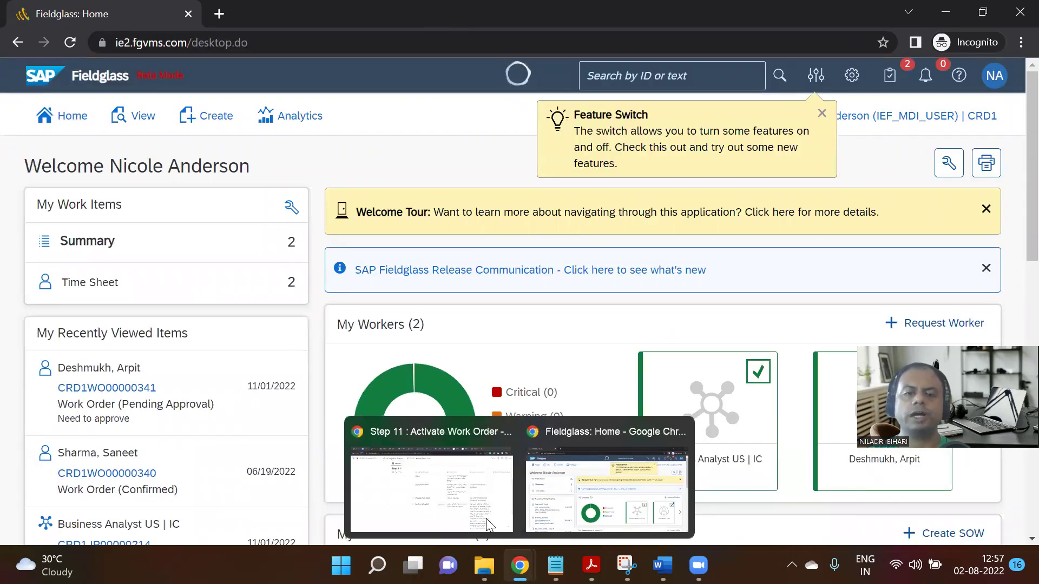
pyautogui.click(446, 497)
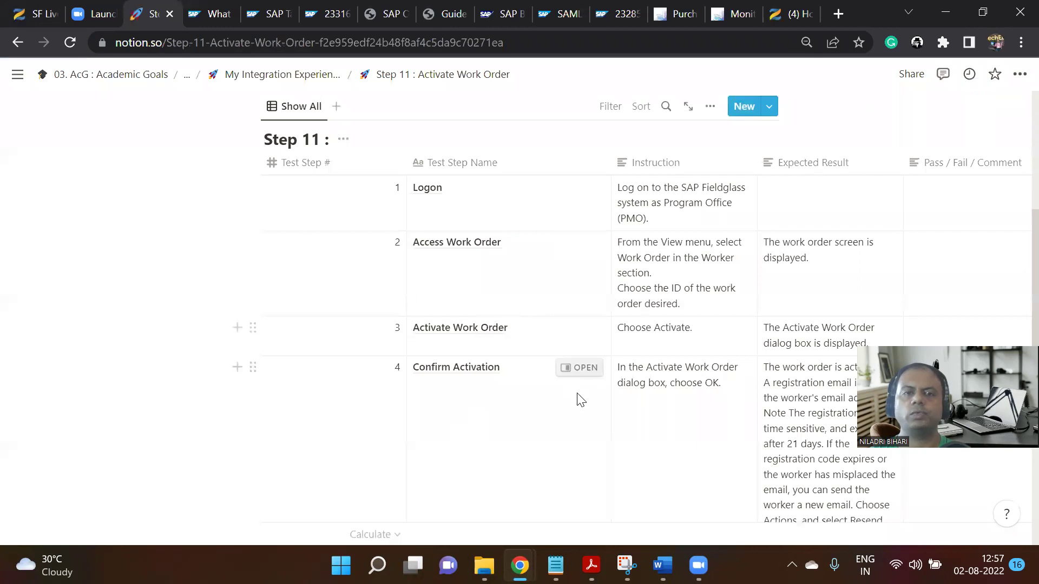
pyautogui.scroll(5, 591, 431)
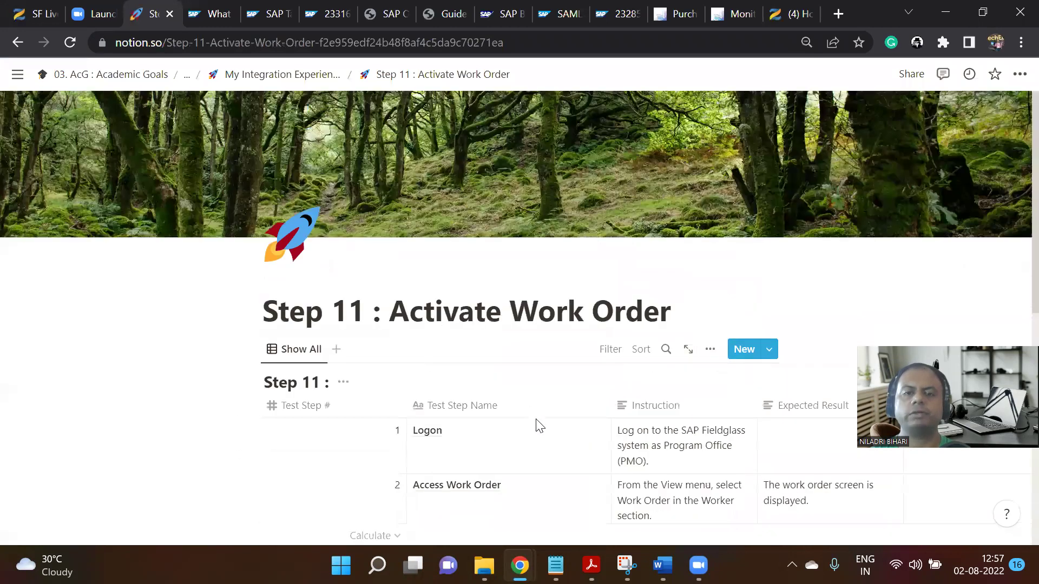
pyautogui.scroll(-5, 686, 393)
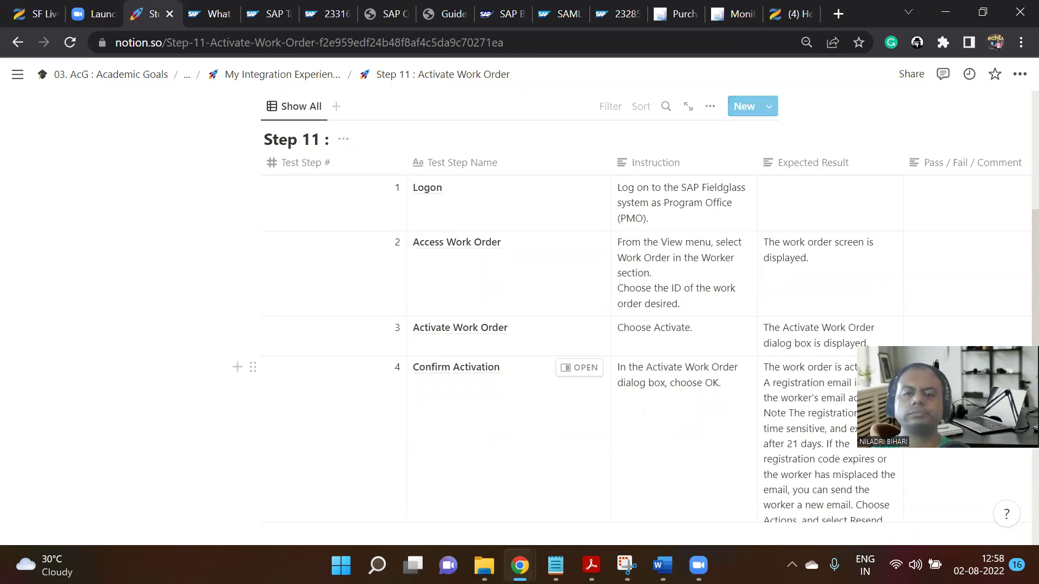
# Open work order CRD1WO00000341, review its Actions, and return to the Work Orders List.
pyautogui.moveTo(519, 566)
pyautogui.click(606, 477)
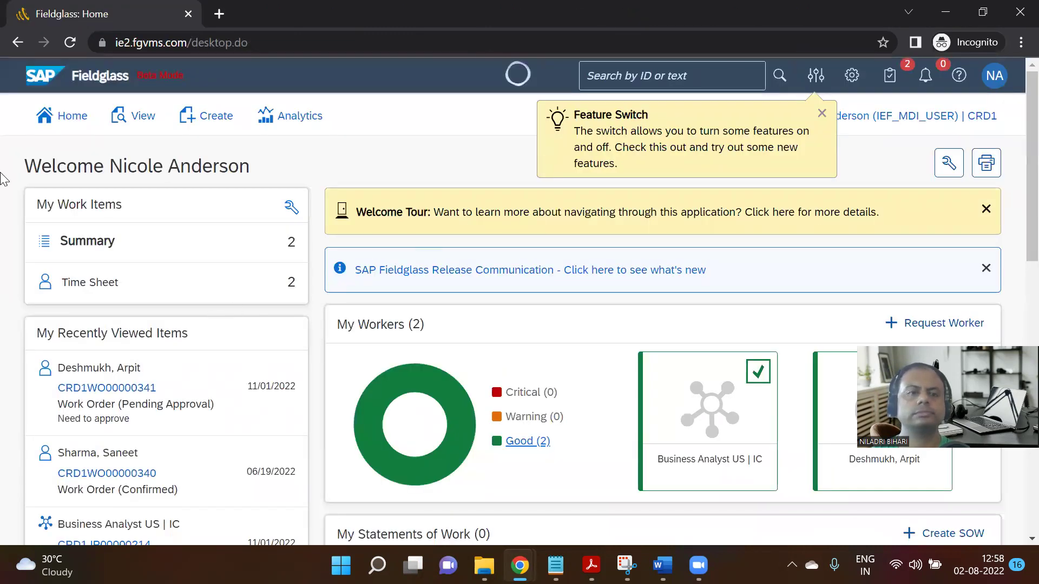
pyautogui.click(137, 391)
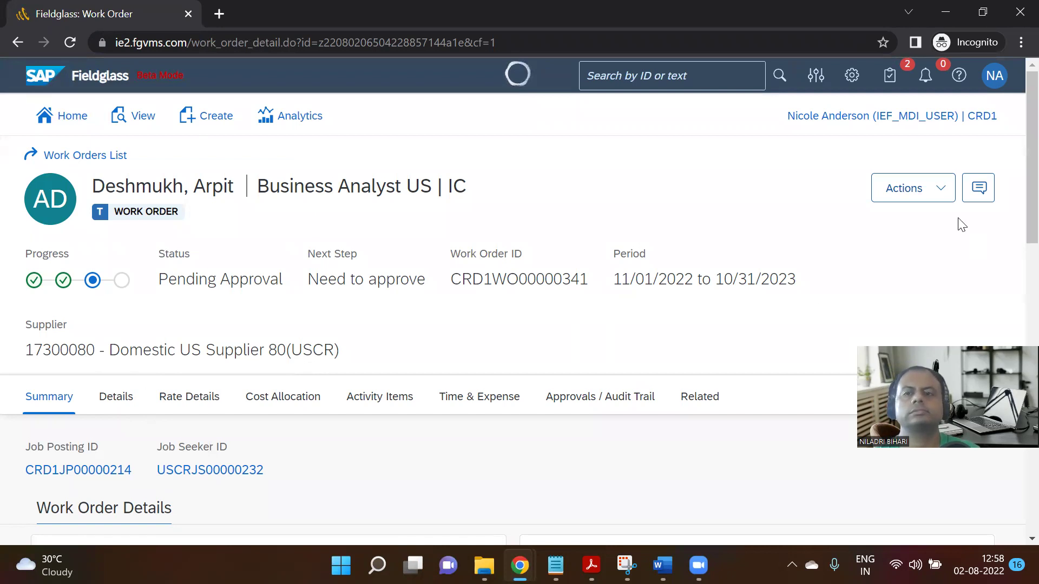
pyautogui.click(915, 189)
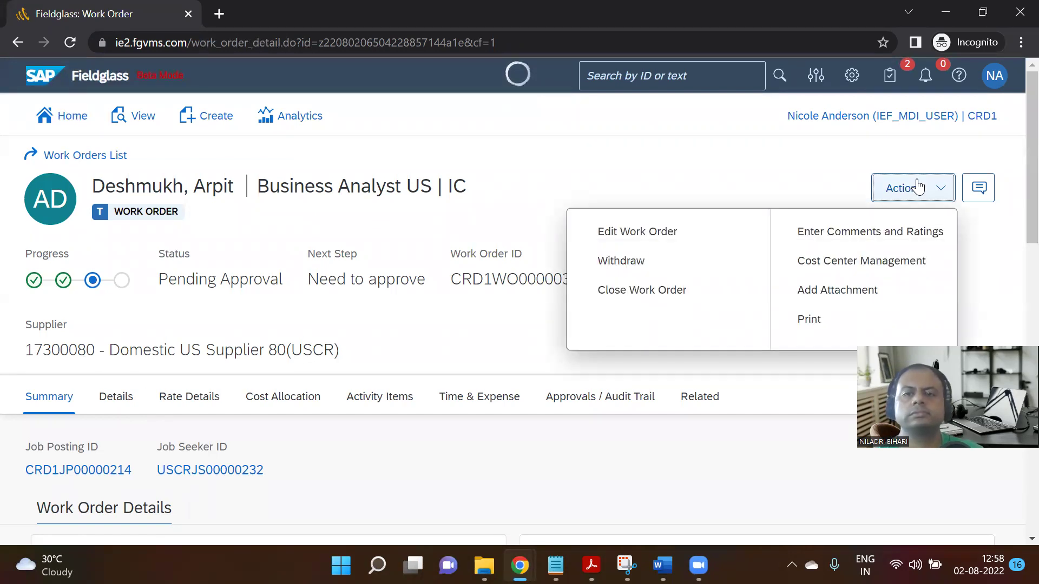
pyautogui.click(739, 176)
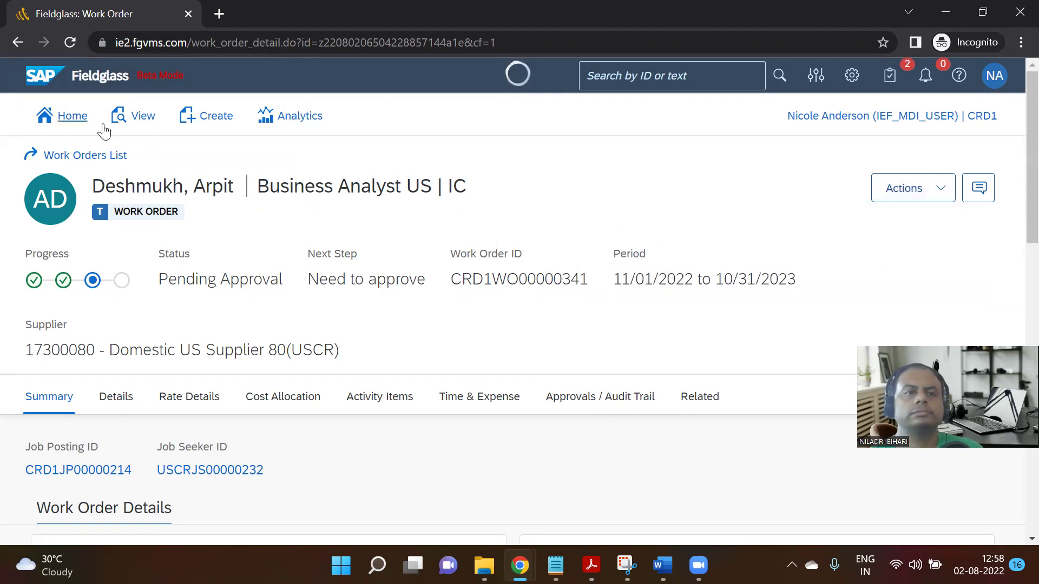
pyautogui.click(71, 157)
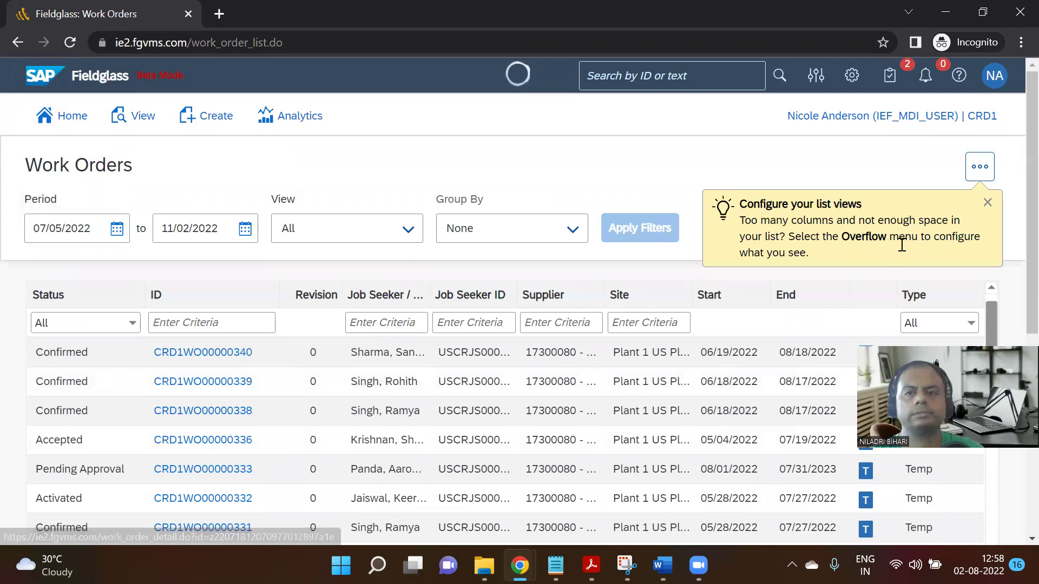
# Open confirmed work order CRD1WO00000340 to check its Actions, then return to the Step 11 Notion page.
pyautogui.scroll(1, 216, 366)
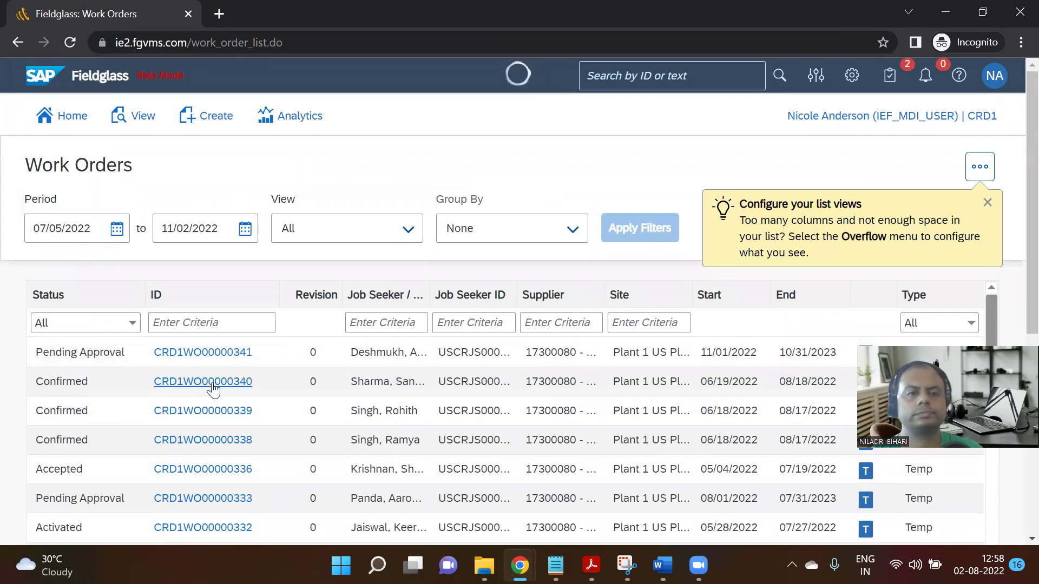
pyautogui.click(214, 384)
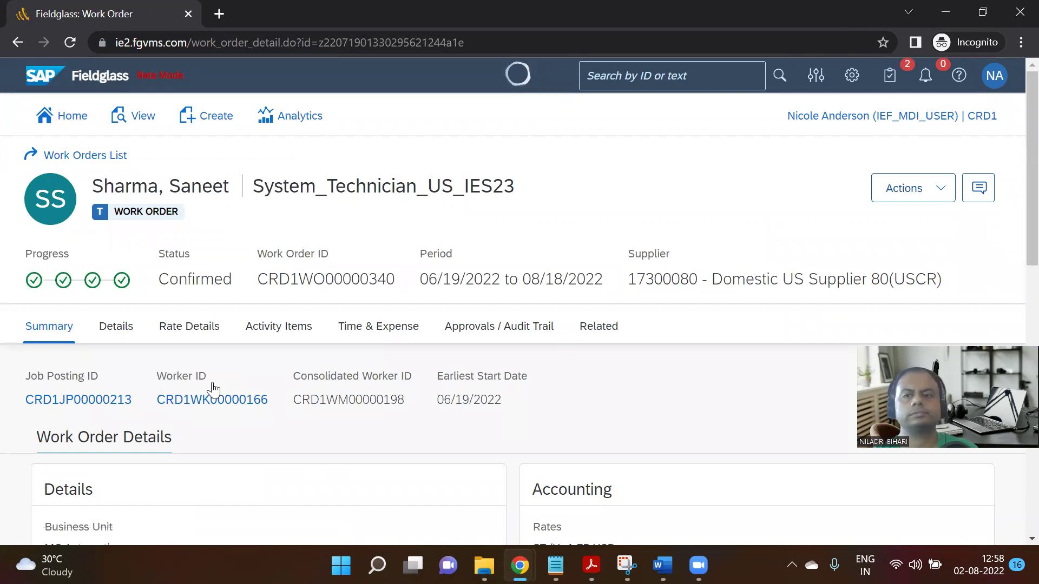
pyautogui.click(942, 195)
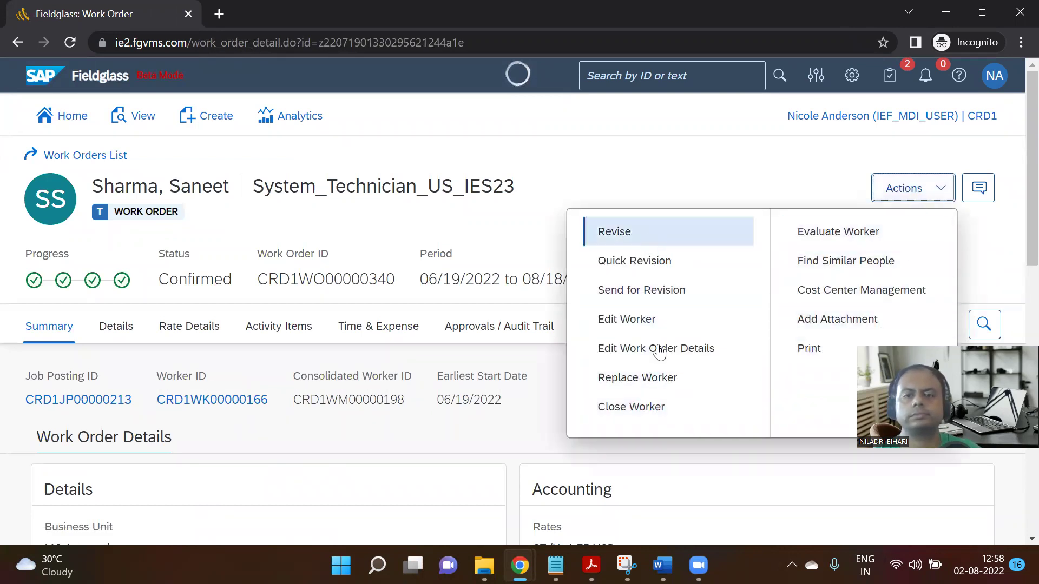
pyautogui.moveTo(520, 566)
pyautogui.click(464, 510)
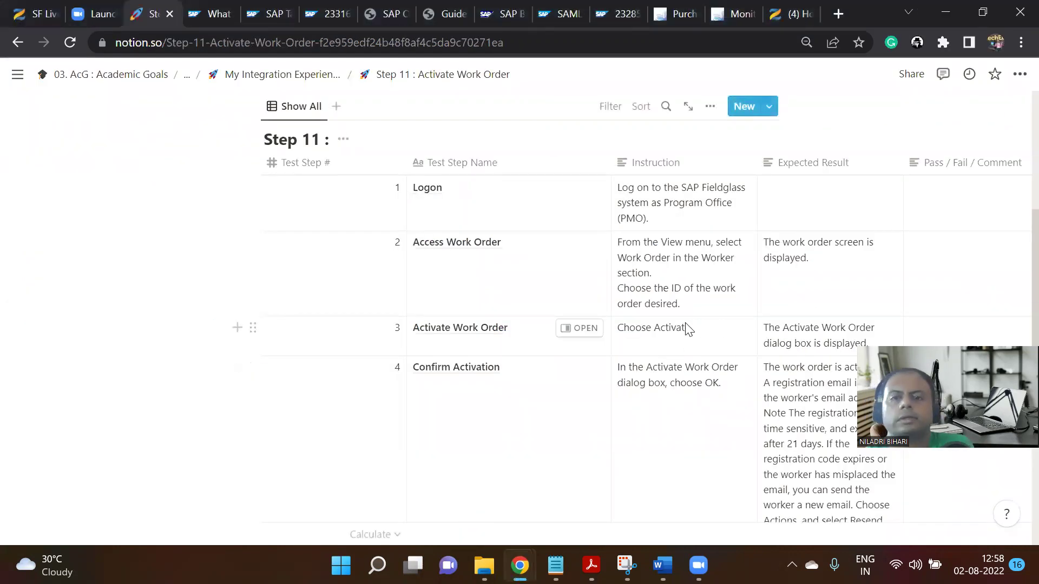
pyautogui.scroll(-3, 782, 360)
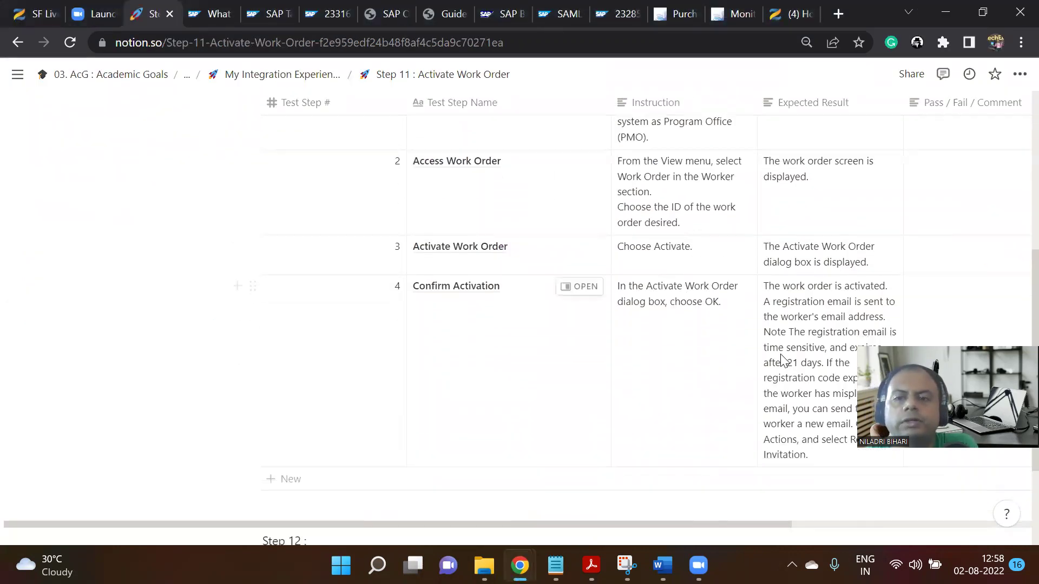
pyautogui.scroll(-3, 847, 298)
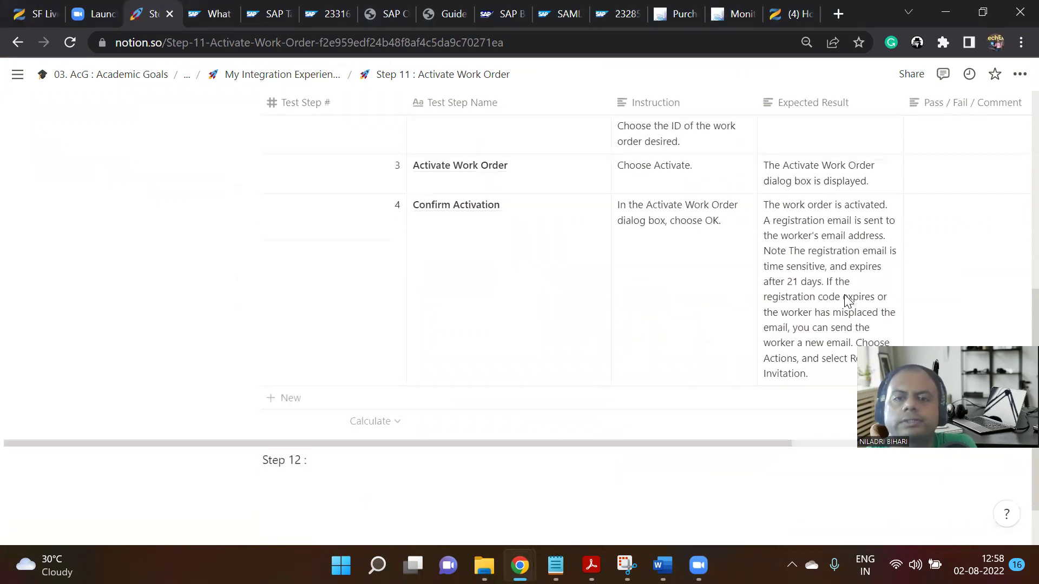
# Back in Fieldglass, view the work order's Details, then return to the Work Orders List.
pyautogui.moveTo(520, 565)
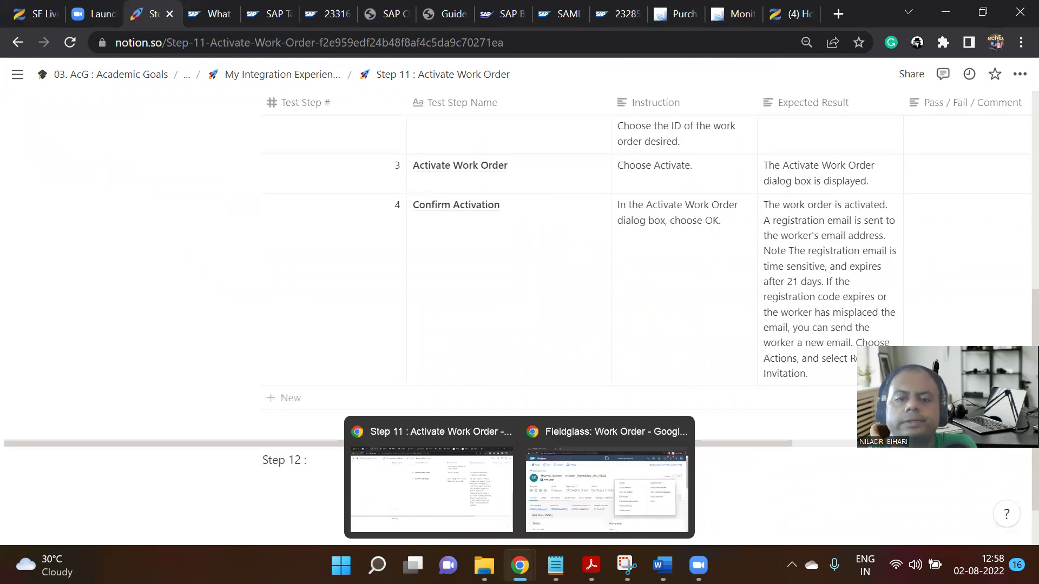
pyautogui.click(556, 490)
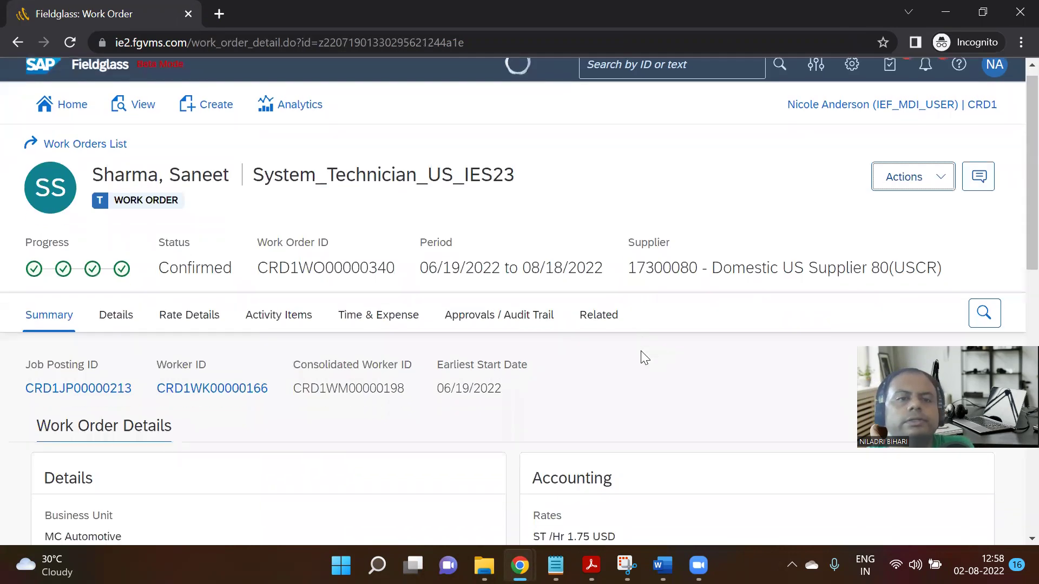
pyautogui.scroll(-4, 644, 357)
pyautogui.scroll(3, 644, 357)
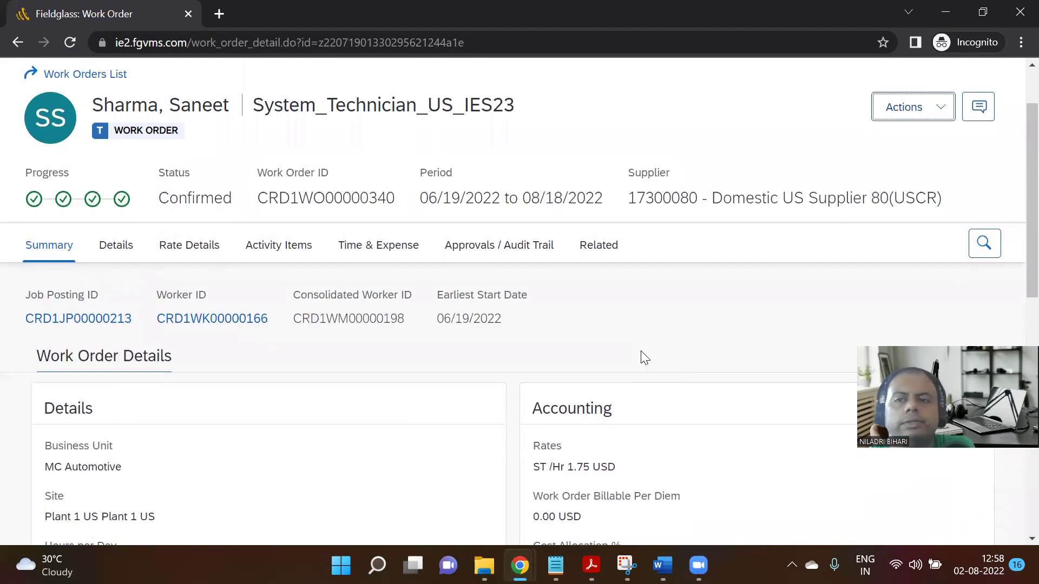
pyautogui.scroll(2, 642, 355)
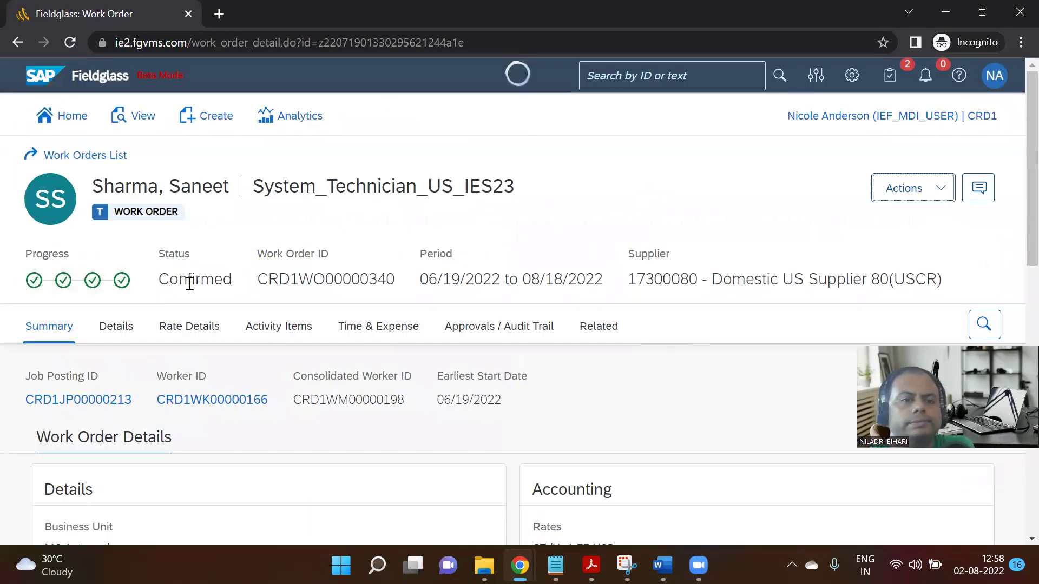
pyautogui.click(116, 327)
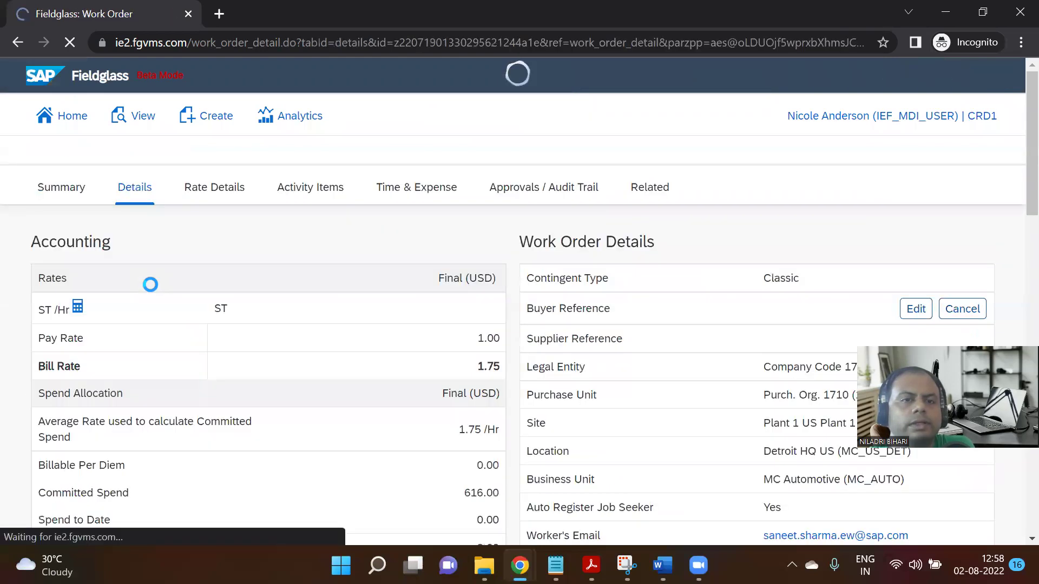
pyautogui.scroll(-8, 270, 372)
pyautogui.scroll(8, 264, 372)
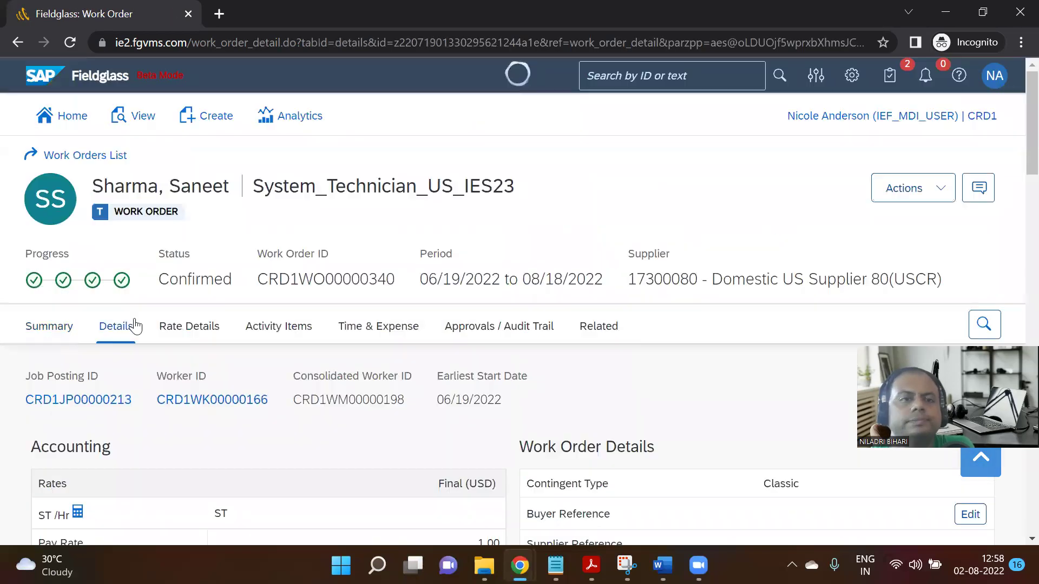
pyautogui.click(93, 158)
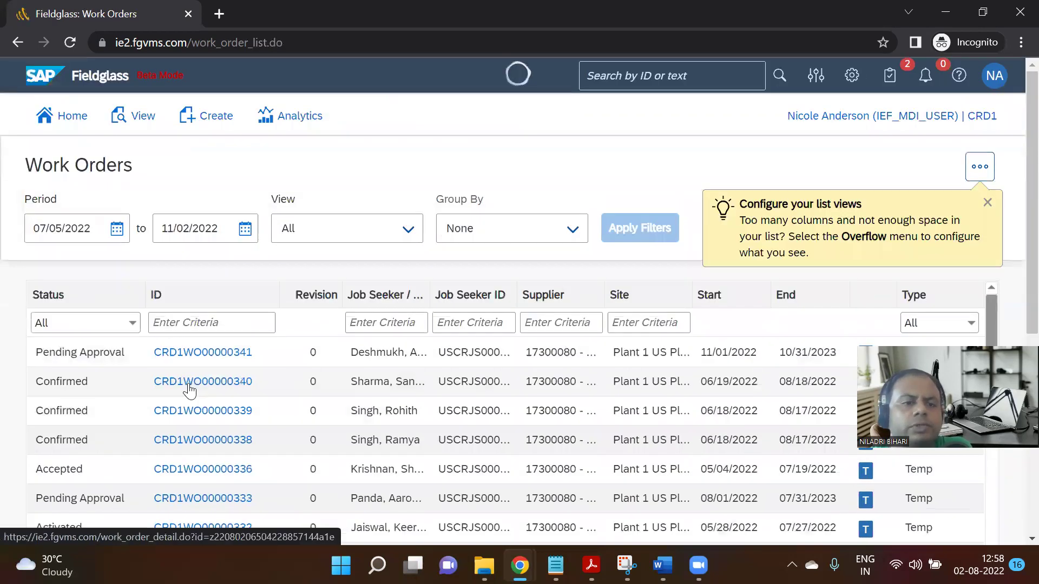
# Filter the Status column to Accepted, leaving only work order CRD1WO00000336.
pyautogui.scroll(-1, 184, 389)
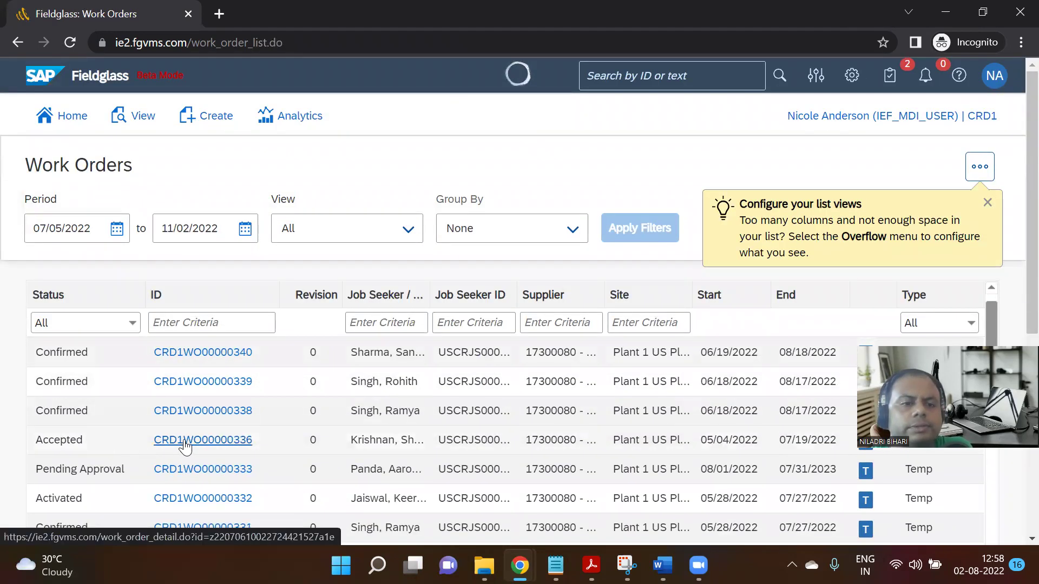
pyautogui.scroll(-2, 185, 445)
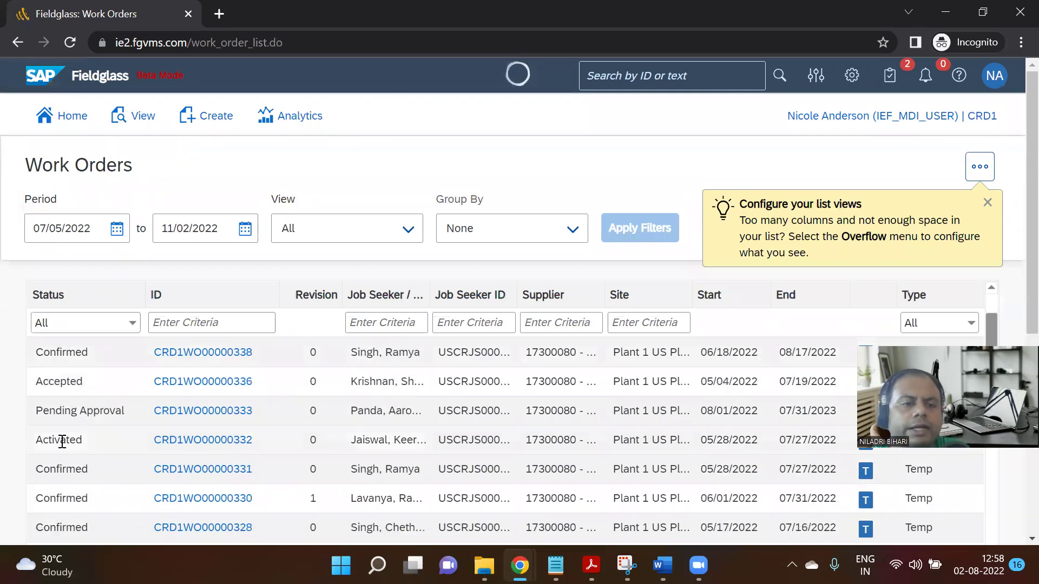
pyautogui.moveTo(40, 442); pyautogui.dragTo(86, 441)
pyautogui.click(130, 327)
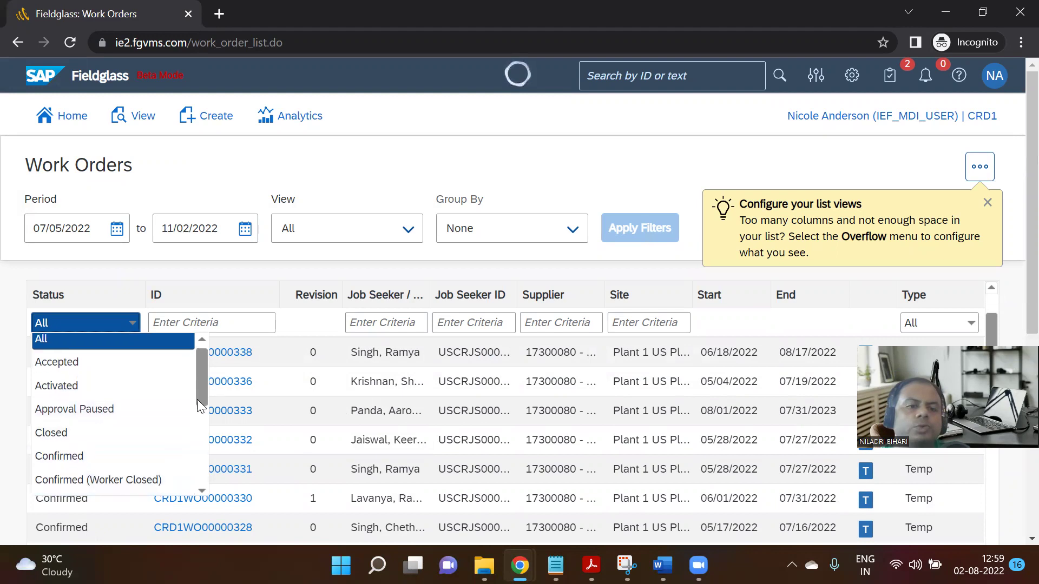
pyautogui.scroll(-3, 198, 419)
pyautogui.moveTo(198, 419); pyautogui.dragTo(203, 360)
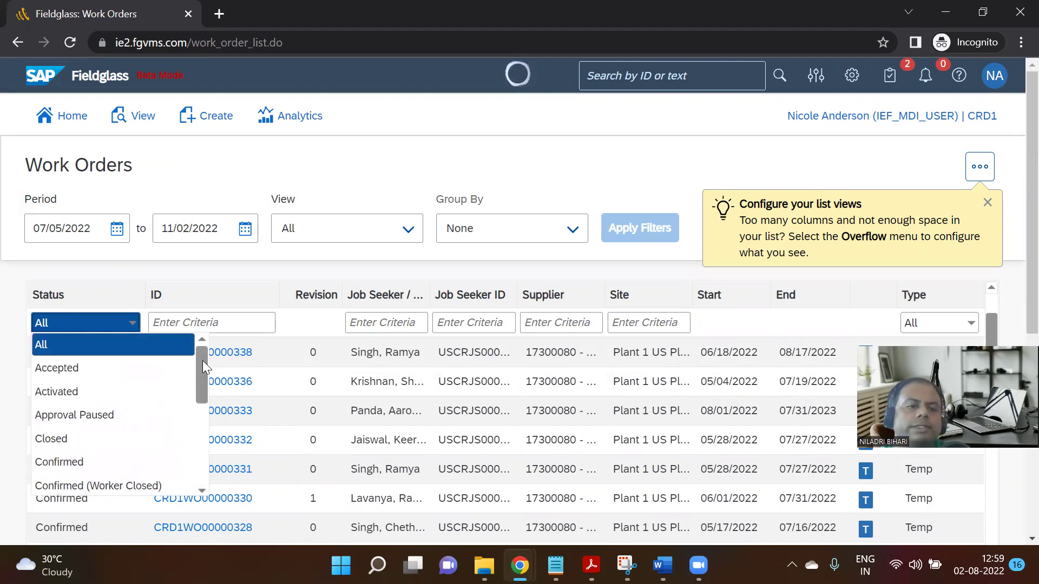
pyautogui.click(88, 370)
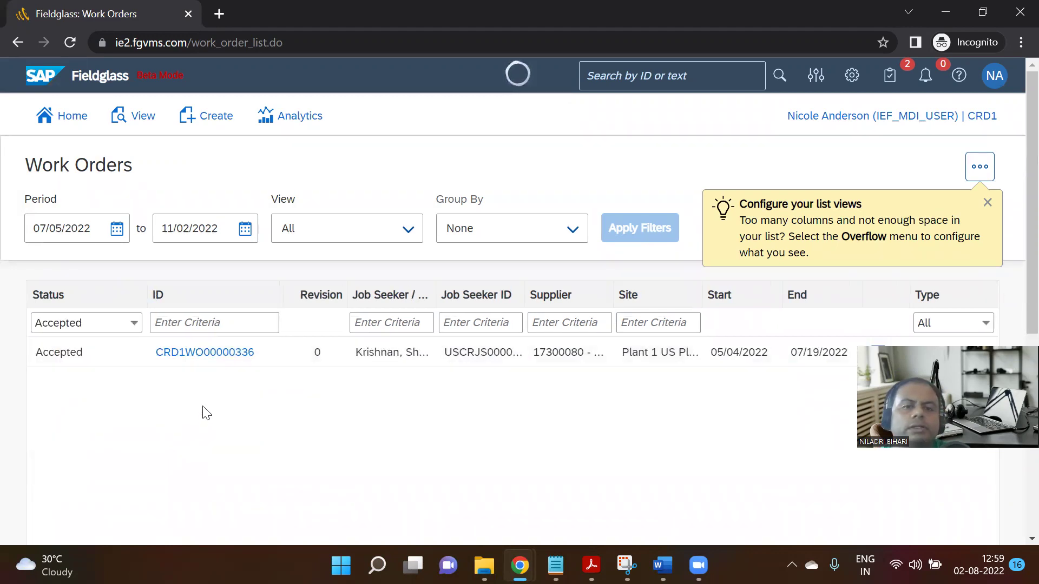
# Open Accepted work order CRD1WO00000336 and activate it, confirming with OK so it shows Confirmed.
pyautogui.click(241, 355)
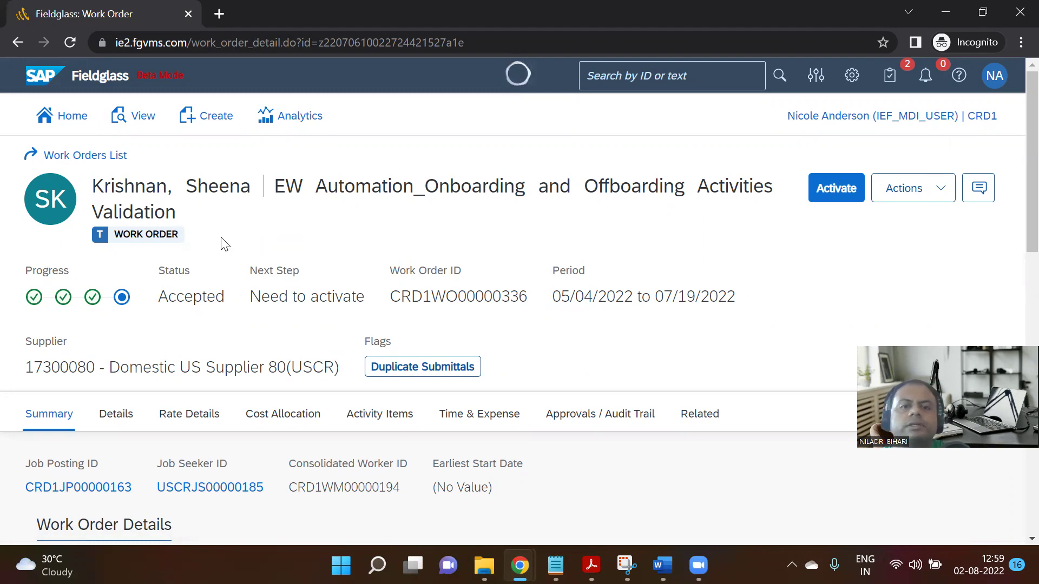
pyautogui.scroll(-3, 602, 383)
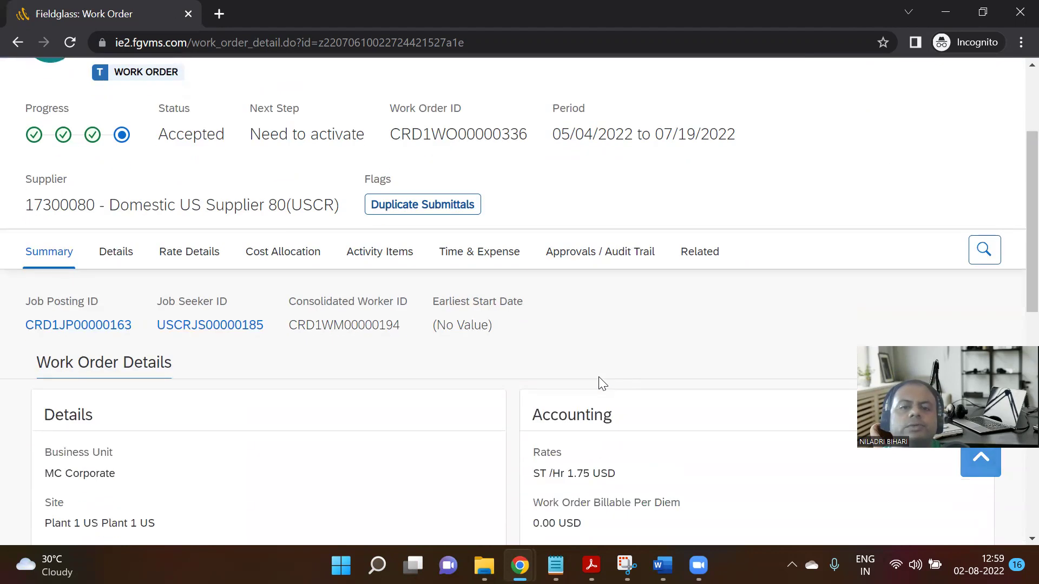
pyautogui.scroll(3, 530, 410)
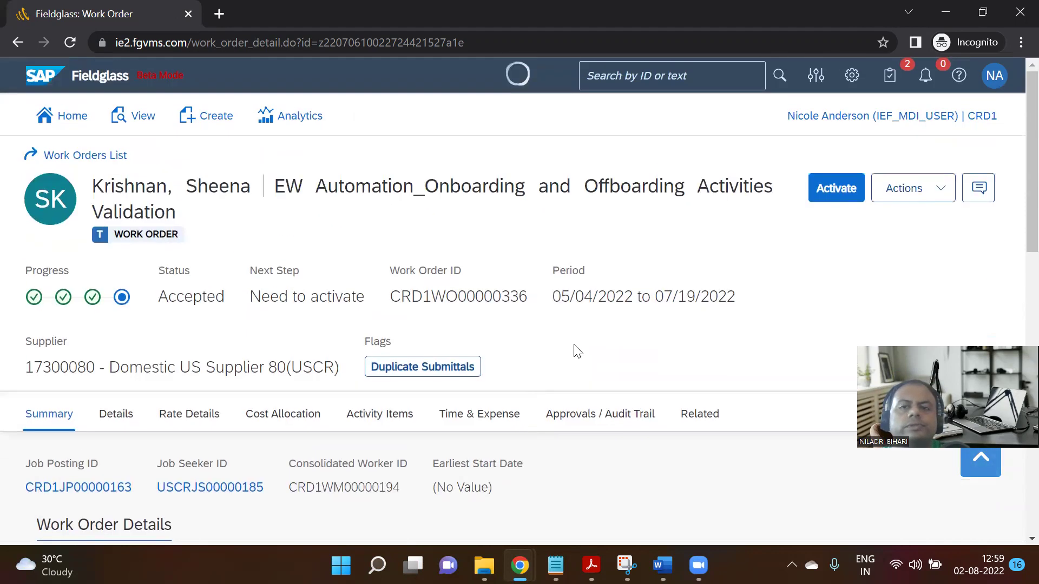
pyautogui.click(840, 195)
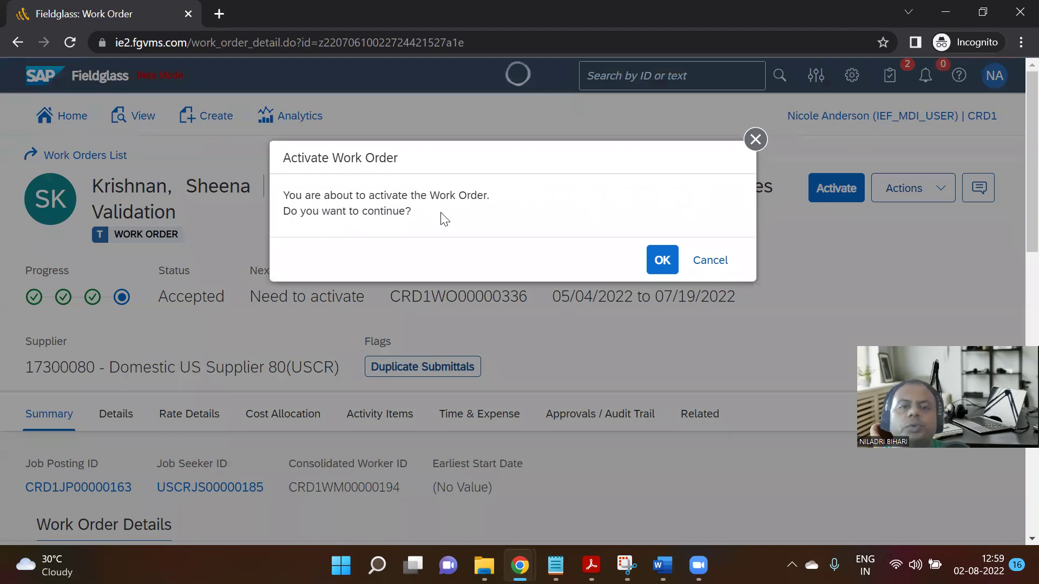
pyautogui.click(661, 260)
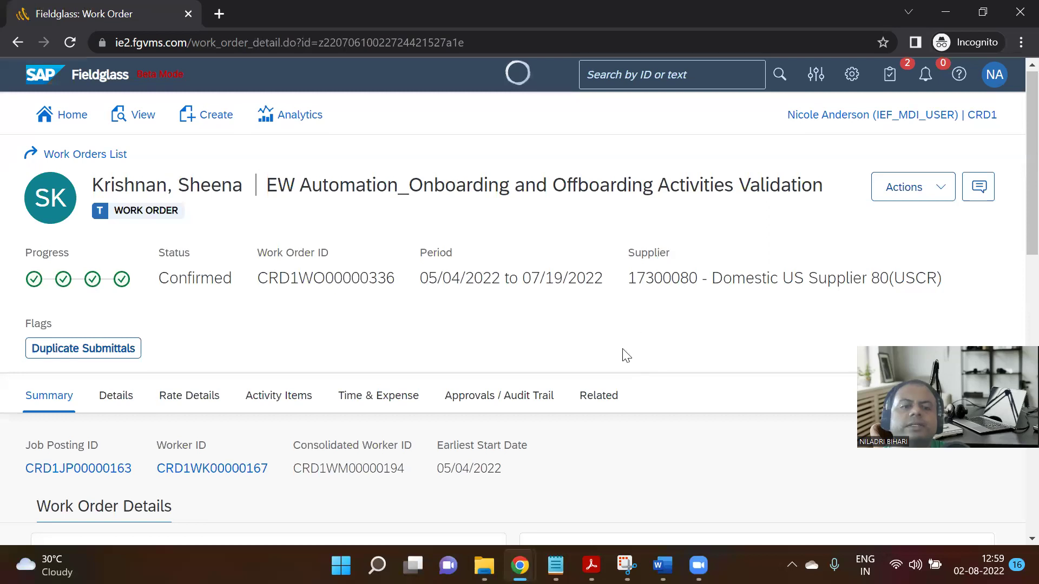
pyautogui.scroll(-5, 622, 355)
pyautogui.scroll(-2, 623, 352)
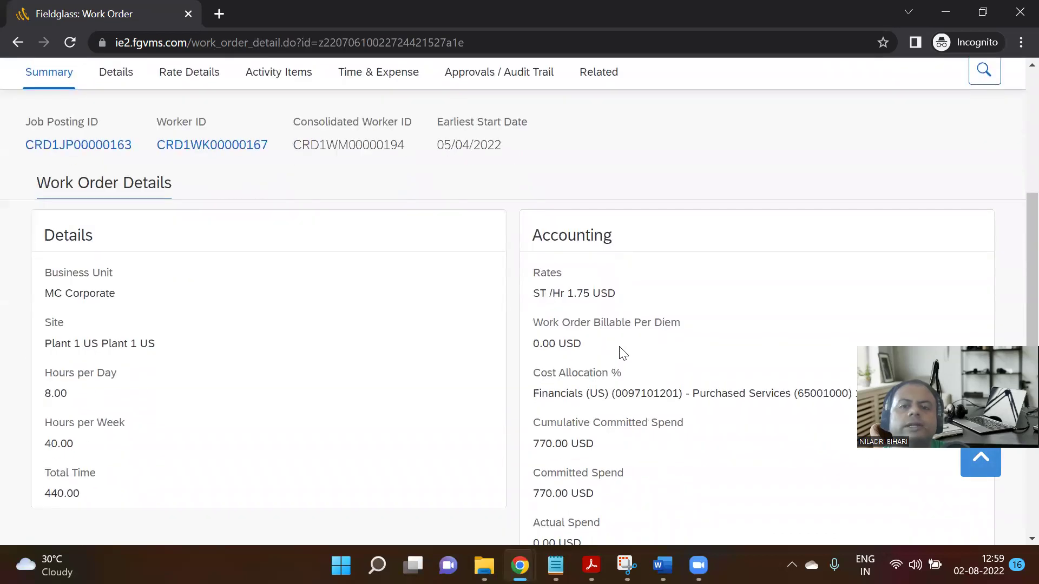
pyautogui.scroll(7, 622, 348)
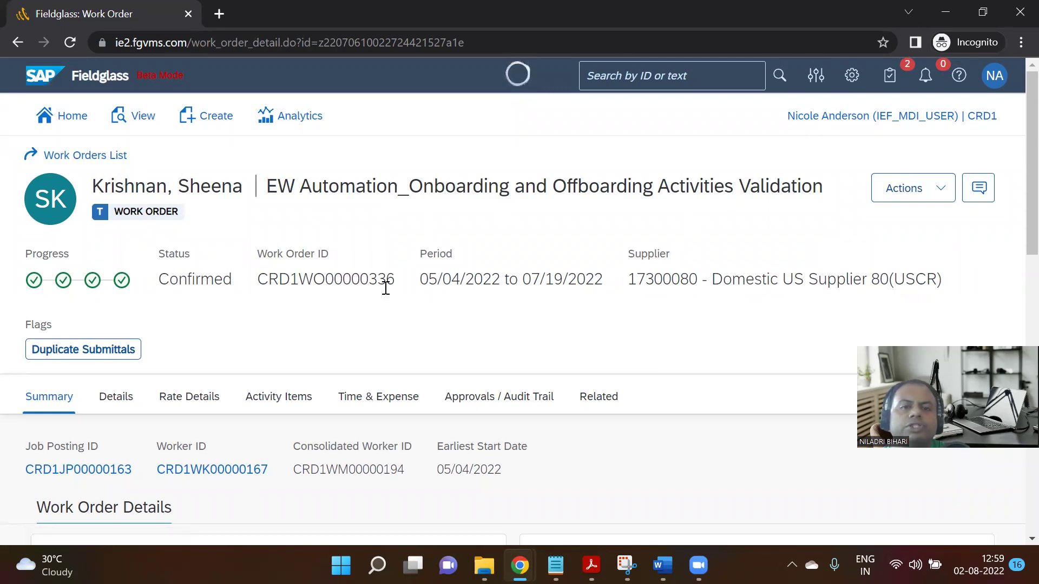
# Return to the Work Orders List and clear its filters so every status is listed.
pyautogui.click(111, 155)
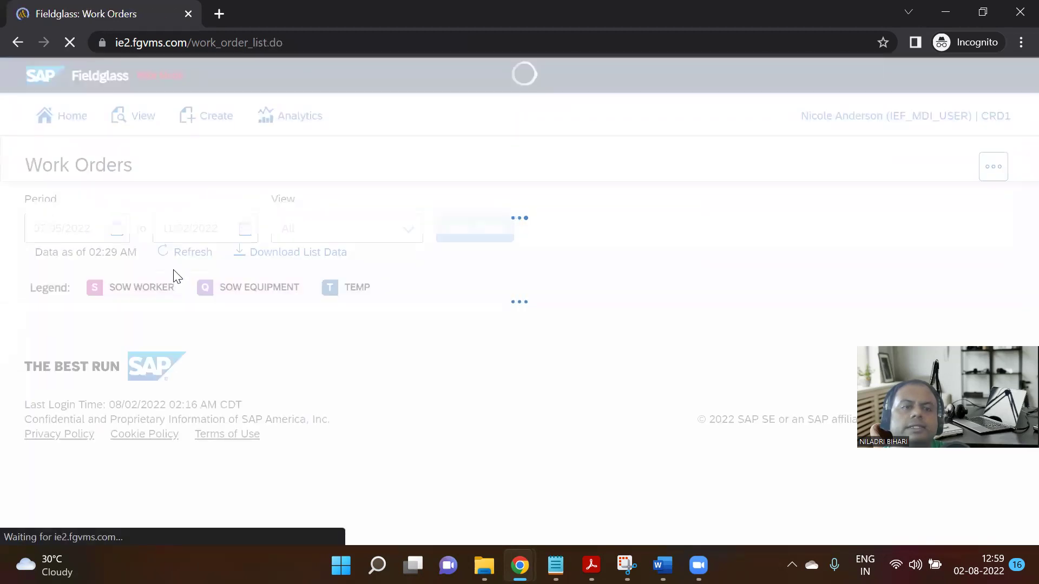
pyautogui.scroll(-2, 198, 313)
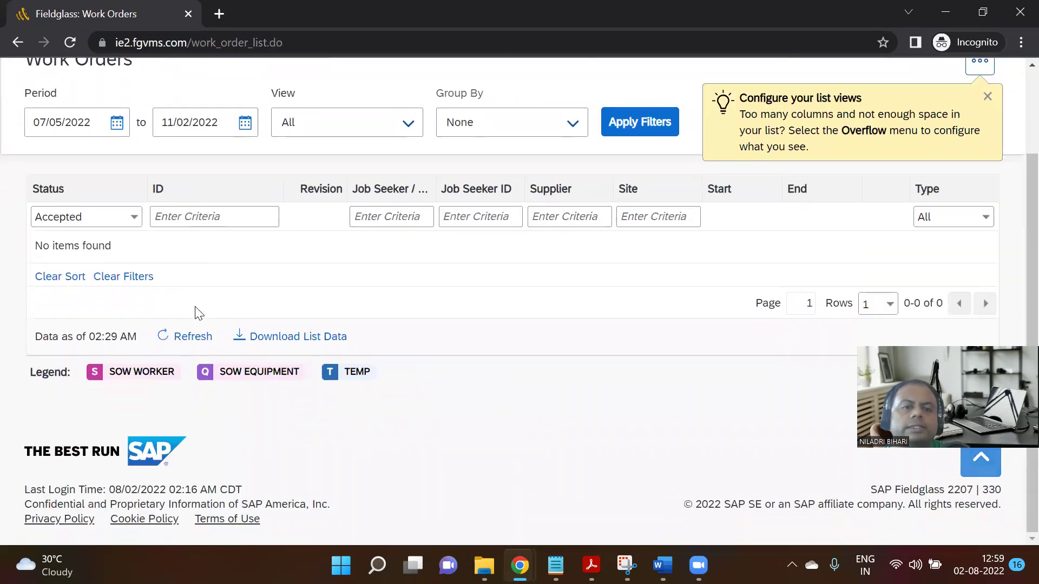
pyautogui.scroll(2, 194, 314)
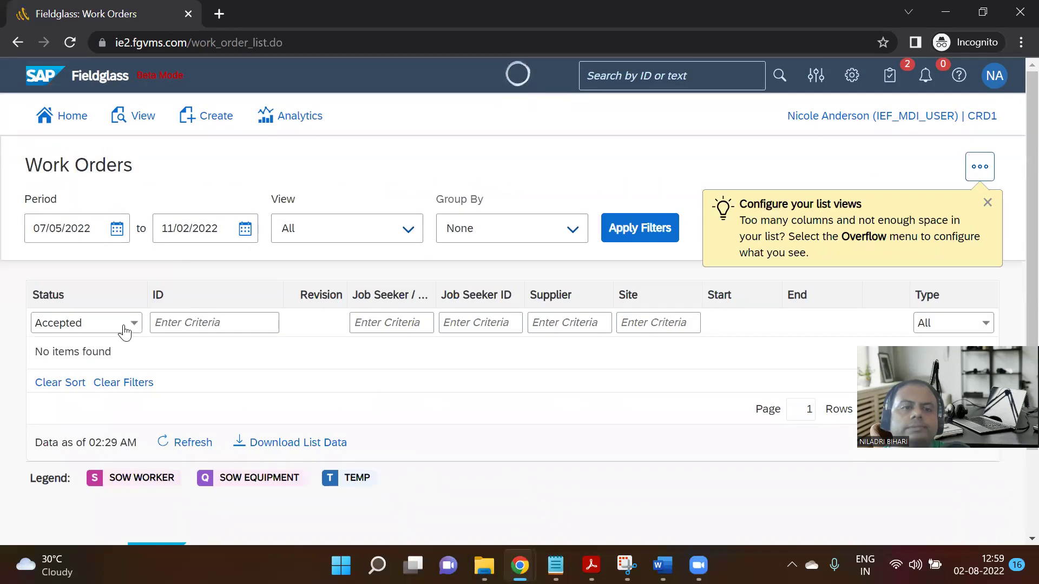
pyautogui.click(106, 383)
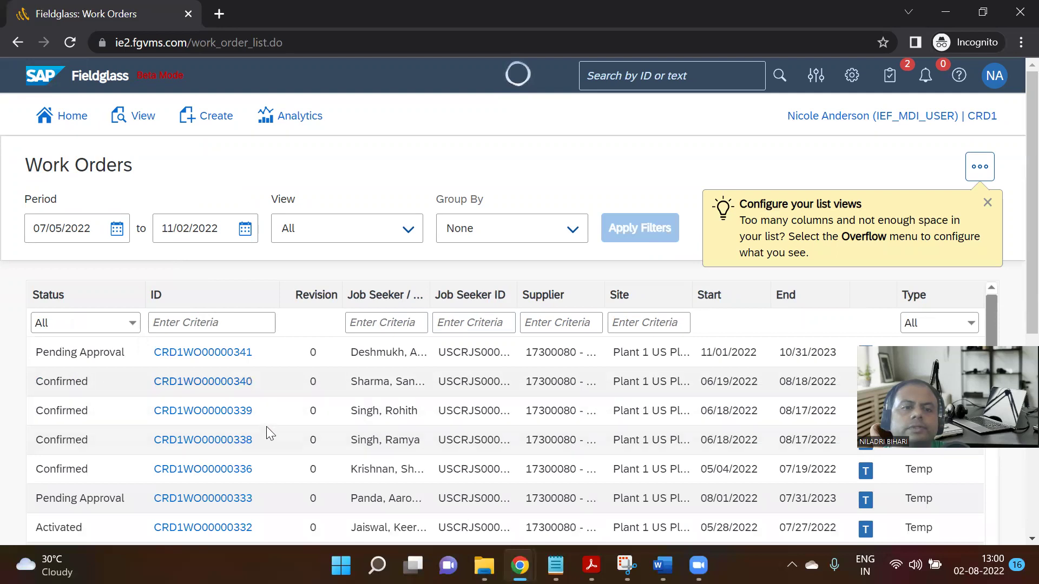
pyautogui.scroll(-1, 266, 426)
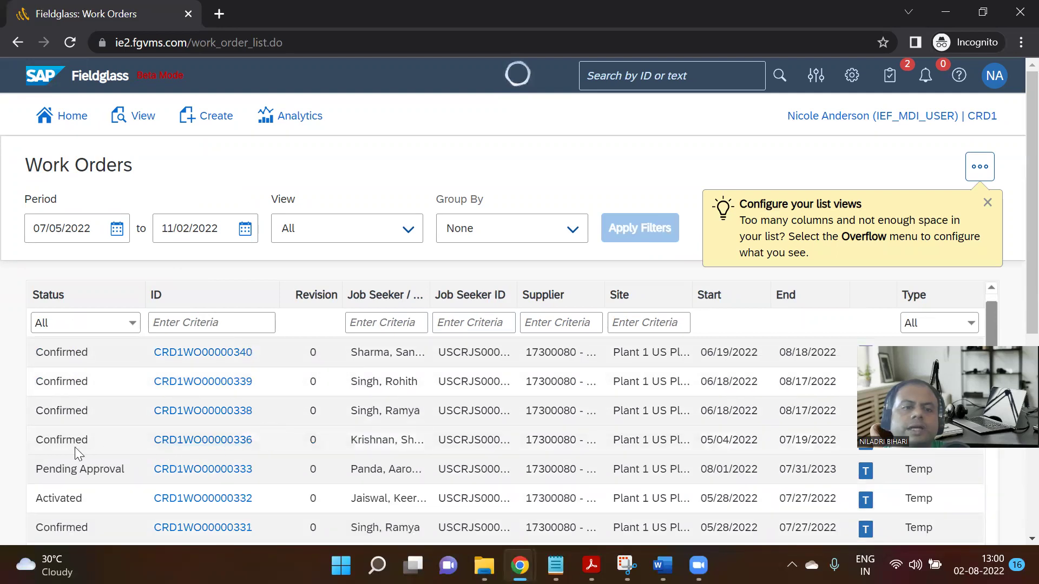
pyautogui.scroll(-1, 233, 417)
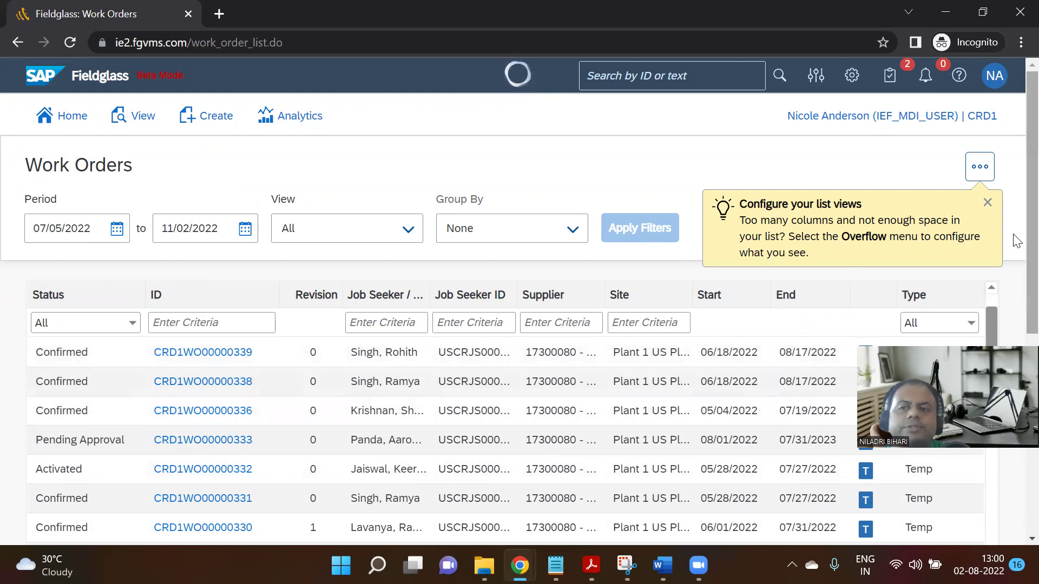
pyautogui.scroll(-2, 1016, 241)
pyautogui.scroll(1, 101, 368)
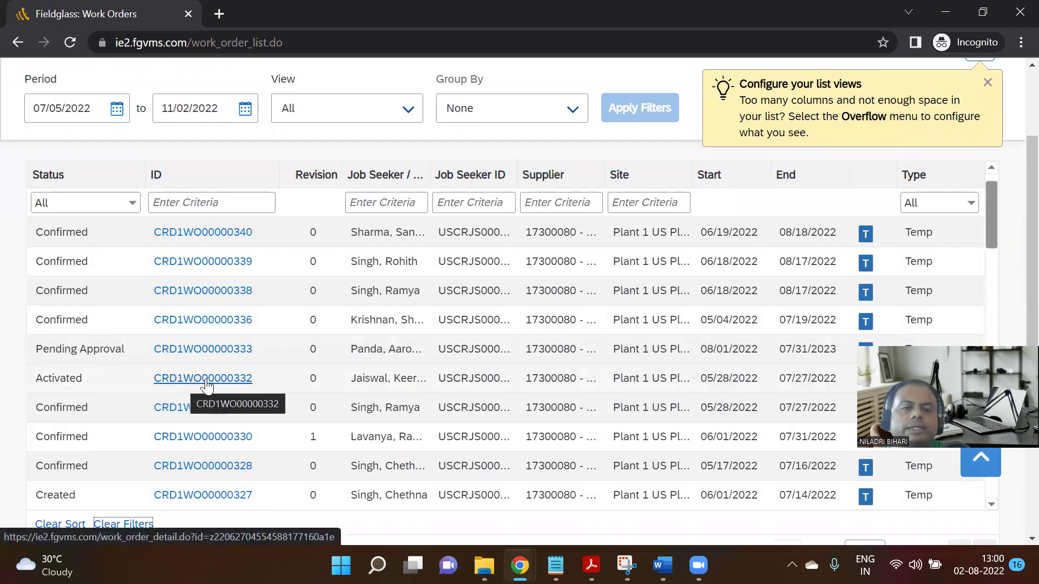
# Reopen CRD1WO00000336 to verify its Confirmed status, then go back to the Work Orders List.
pyautogui.click(201, 324)
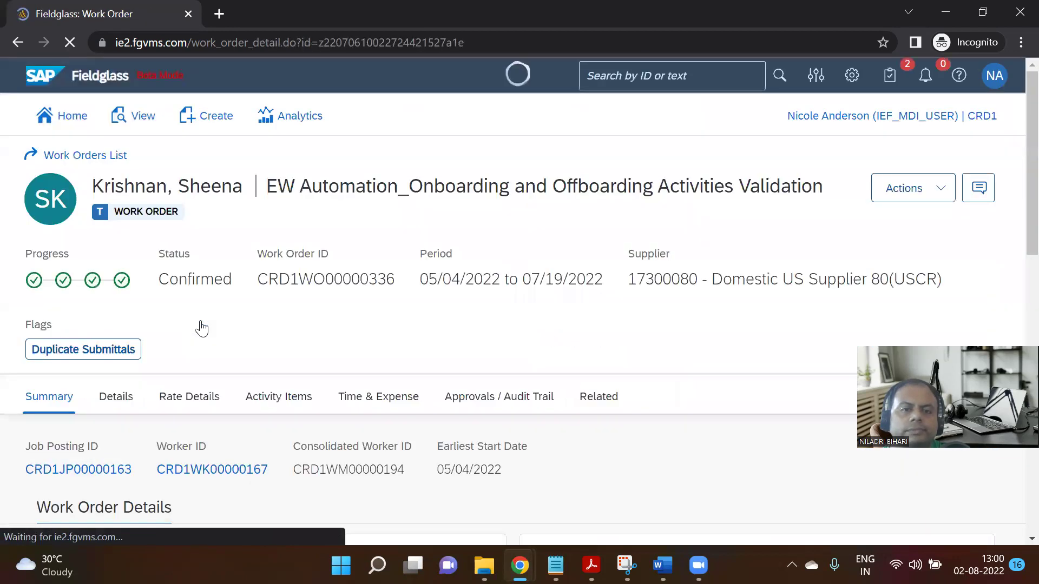
pyautogui.scroll(-4, 204, 339)
pyautogui.scroll(4, 204, 339)
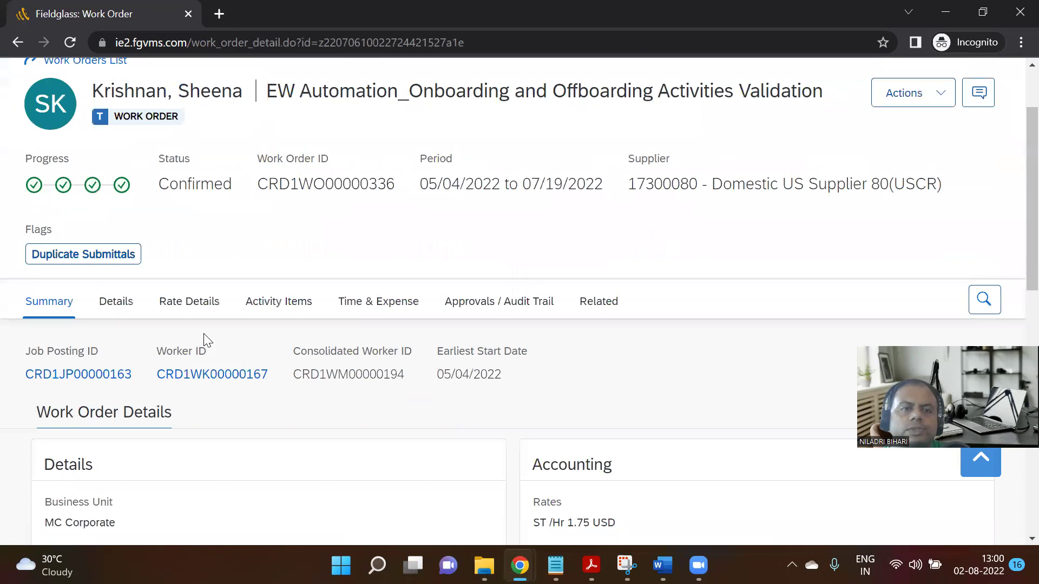
pyautogui.moveTo(162, 289); pyautogui.dragTo(236, 291)
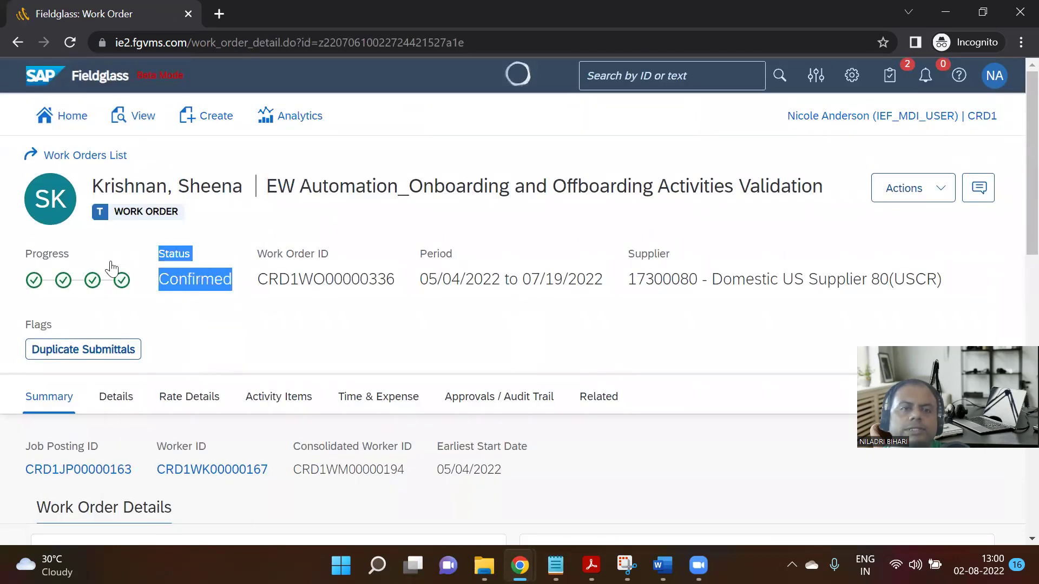
pyautogui.click(84, 161)
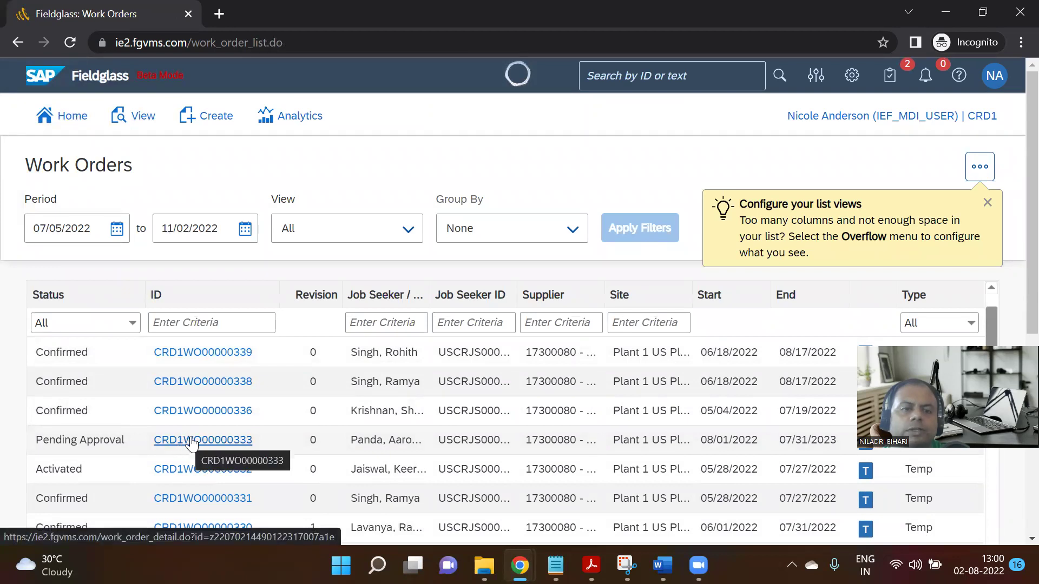
# Open the pending-approval Billing Analyst work order CRD1WO00000333.
pyautogui.click(194, 440)
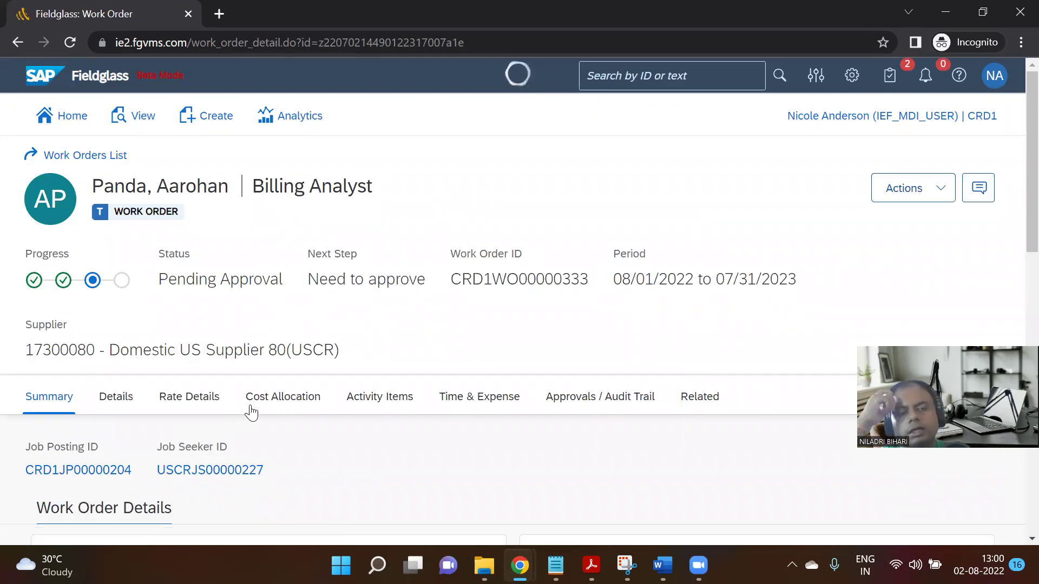
pyautogui.scroll(-5, 264, 357)
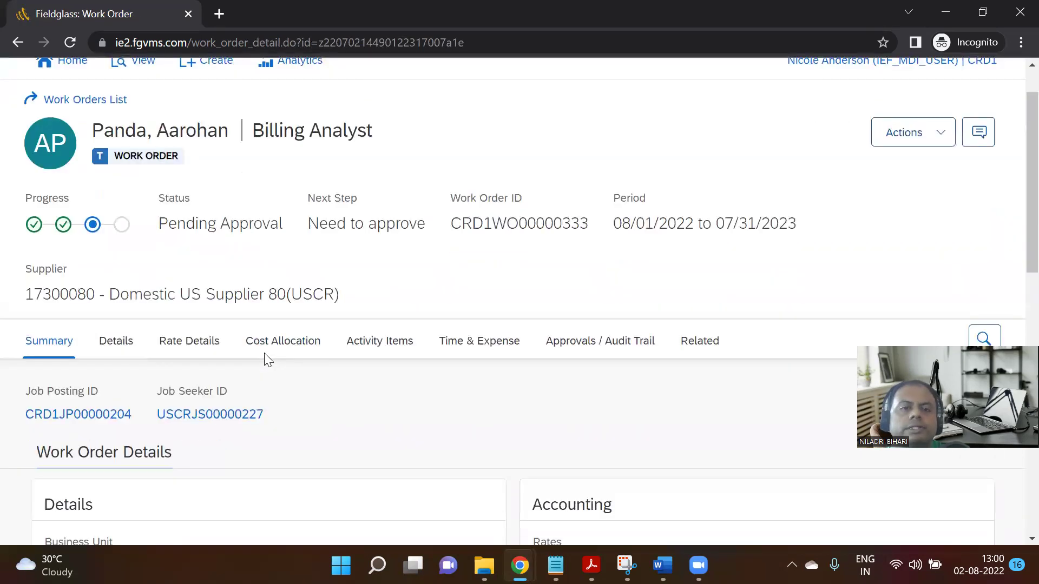
pyautogui.scroll(5, 266, 360)
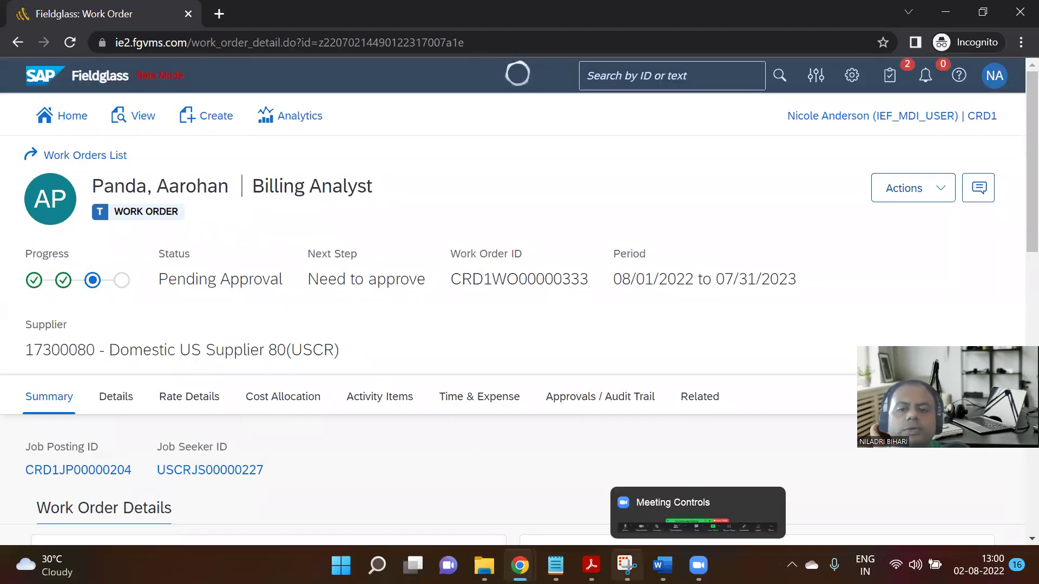
# Snip the CRD1WO00000333 work order header and summary area, then return to the Step 11 Notion page.
pyautogui.hotkey('alt', 'Tab')
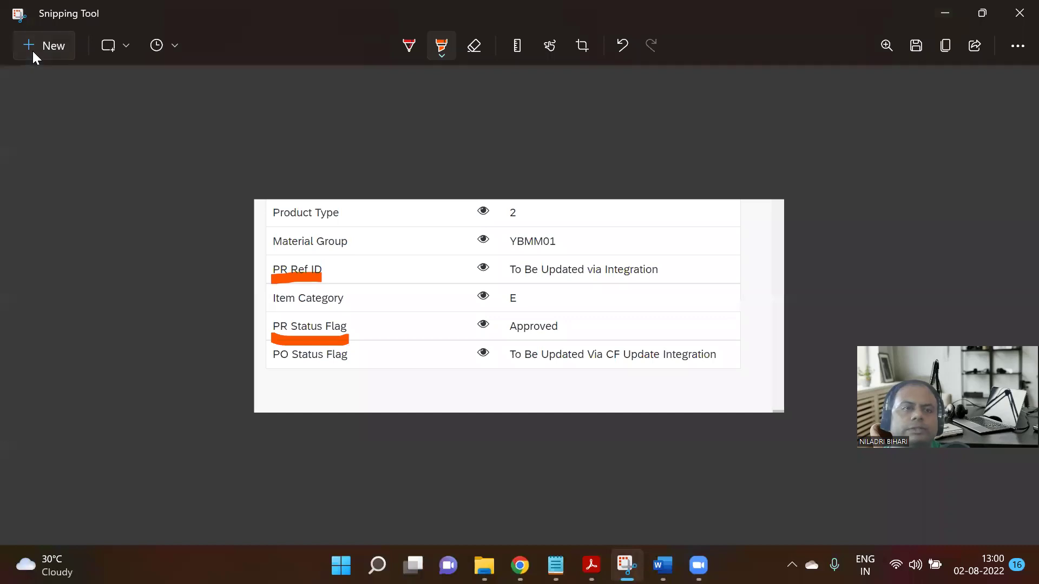
pyautogui.click(33, 52)
pyautogui.moveTo(11, 142); pyautogui.dragTo(812, 387)
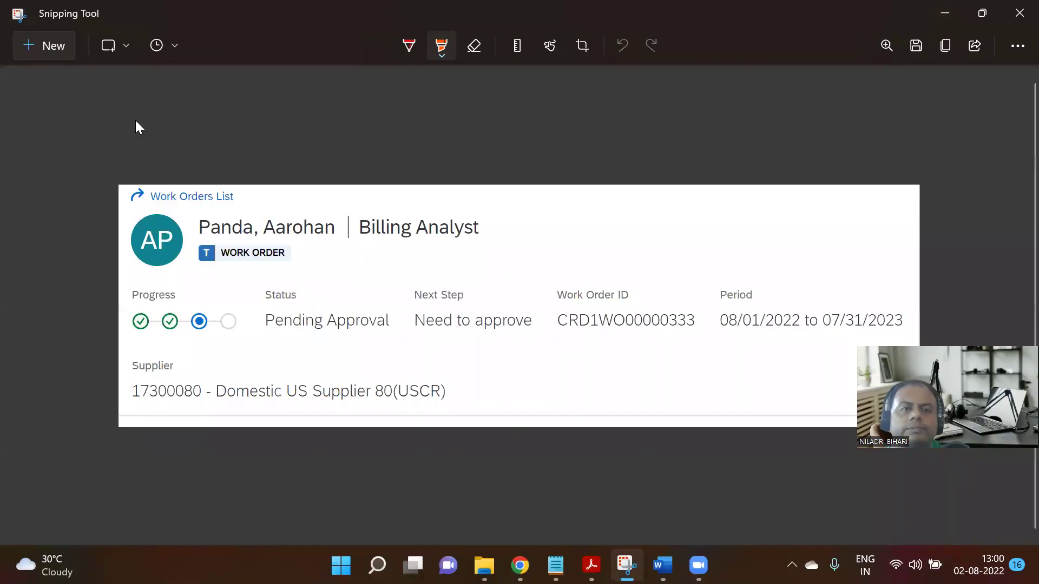
pyautogui.click(36, 52)
pyautogui.moveTo(18, 136); pyautogui.dragTo(809, 478)
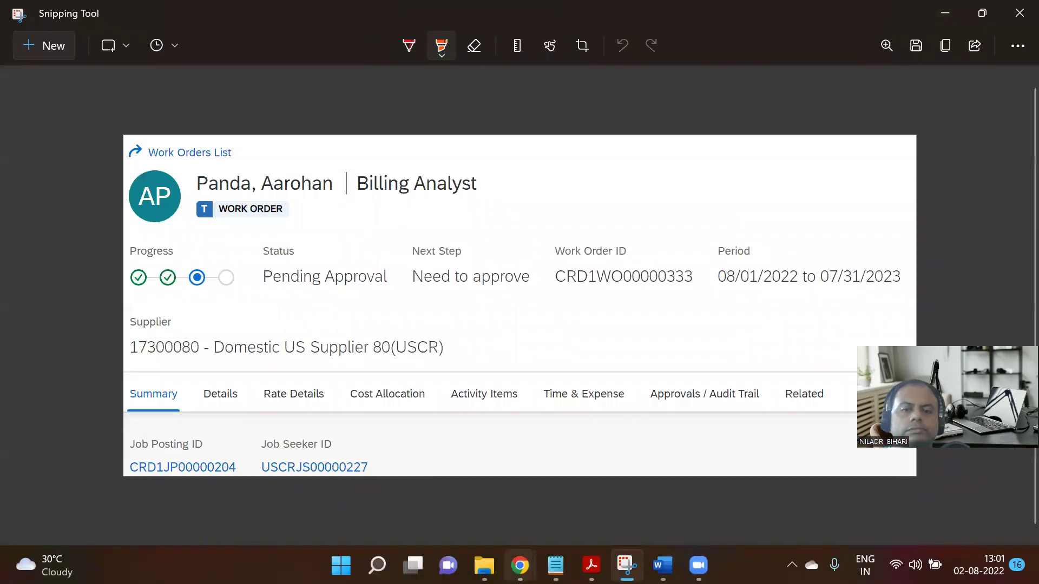
pyautogui.moveTo(520, 566)
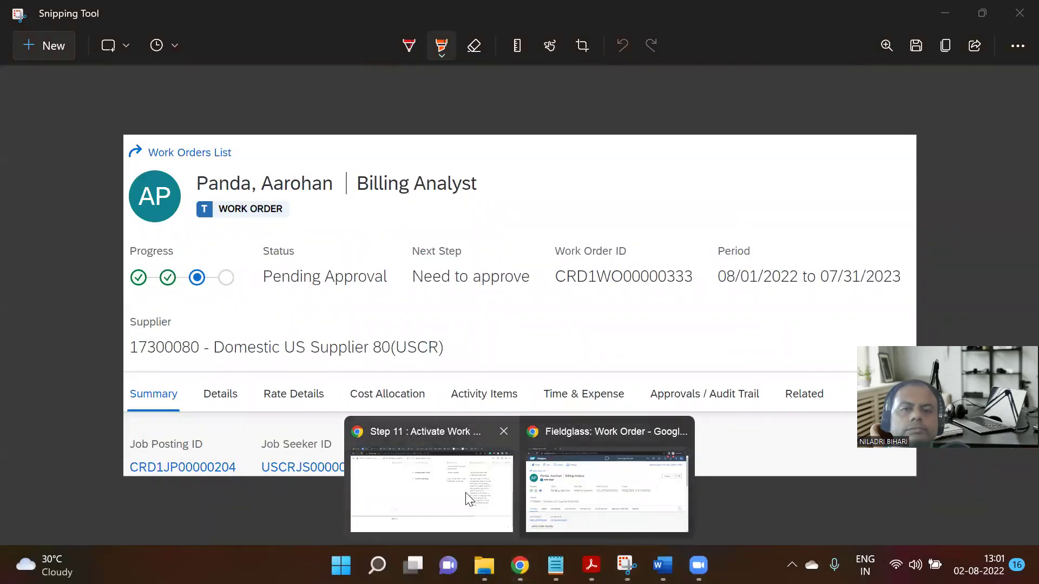
pyautogui.click(469, 499)
pyautogui.scroll(2, 569, 320)
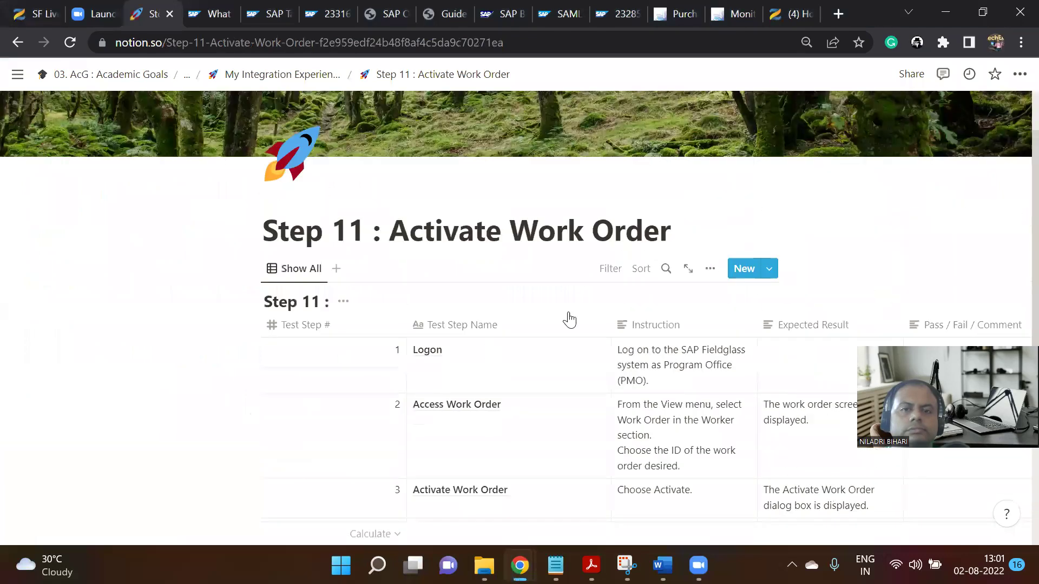
# Paste the work order screenshot on a new line below the Step 11 title, then return to Fieldglass's Work Orders List.
pyautogui.click(687, 240)
pyautogui.press('Return')
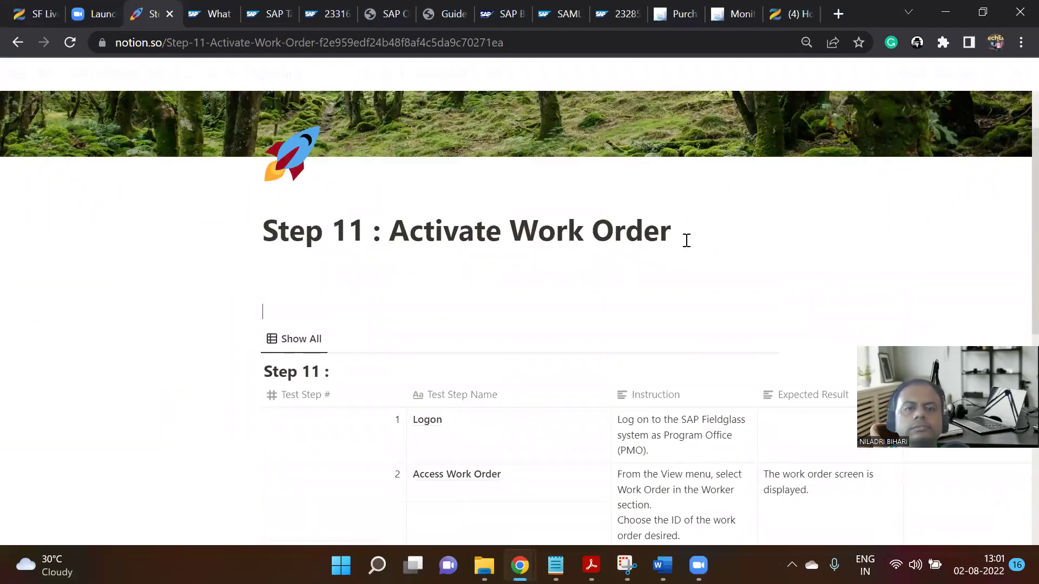
pyautogui.hotkey('ctrl', 'v')
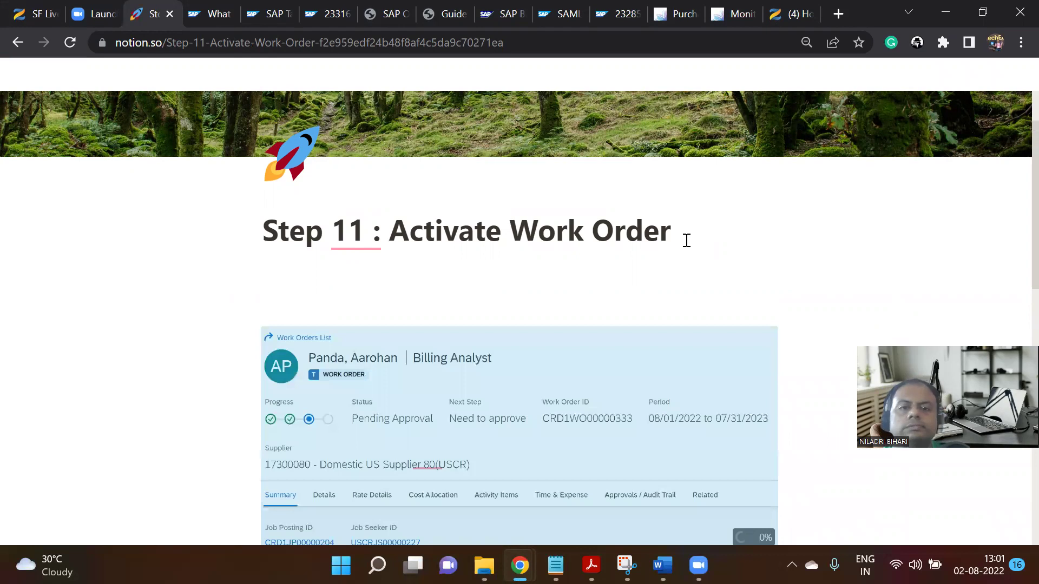
pyautogui.scroll(-6, 686, 240)
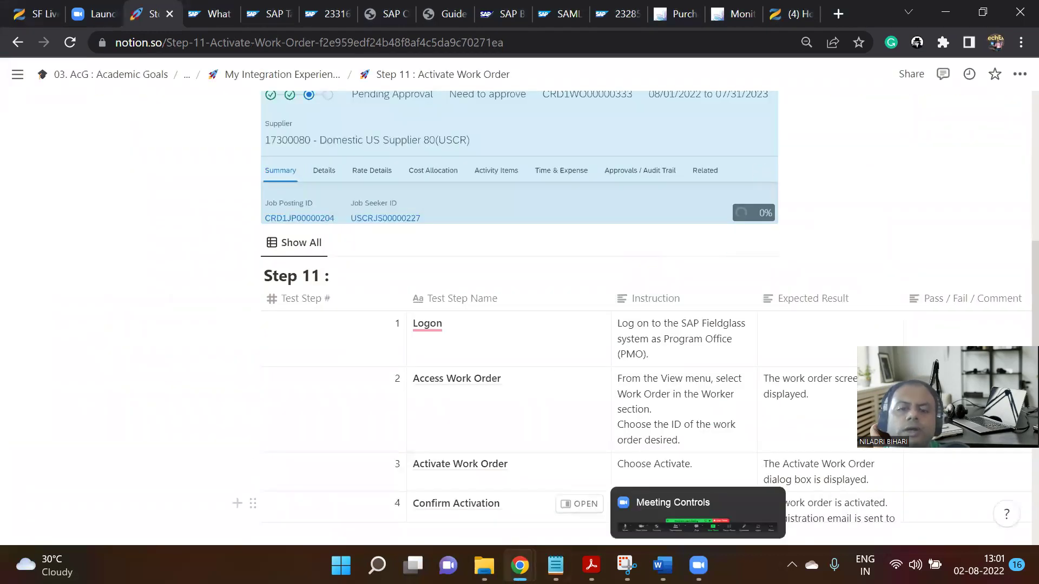
pyautogui.moveTo(520, 565)
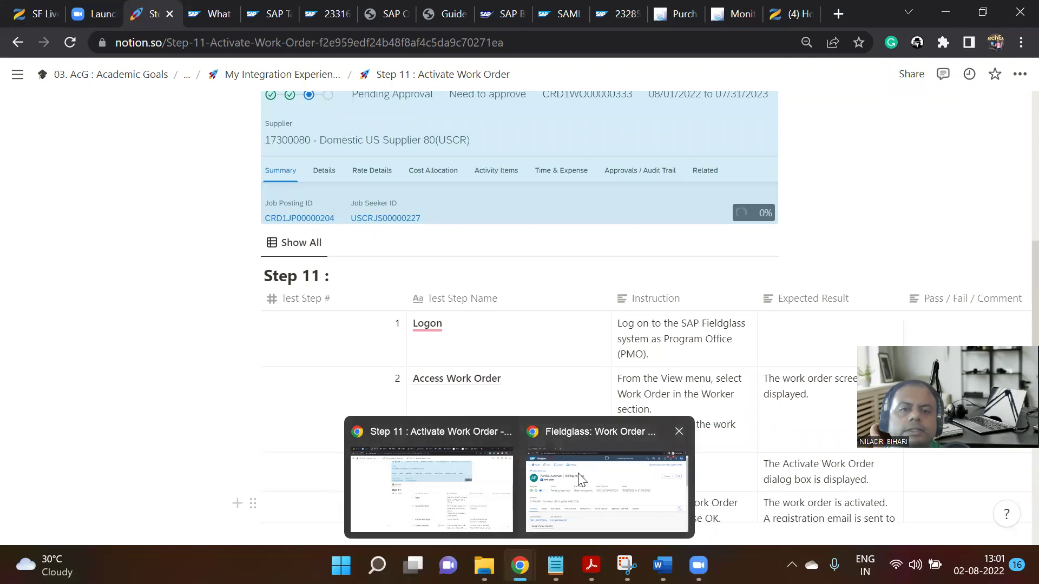
pyautogui.click(569, 479)
pyautogui.click(111, 155)
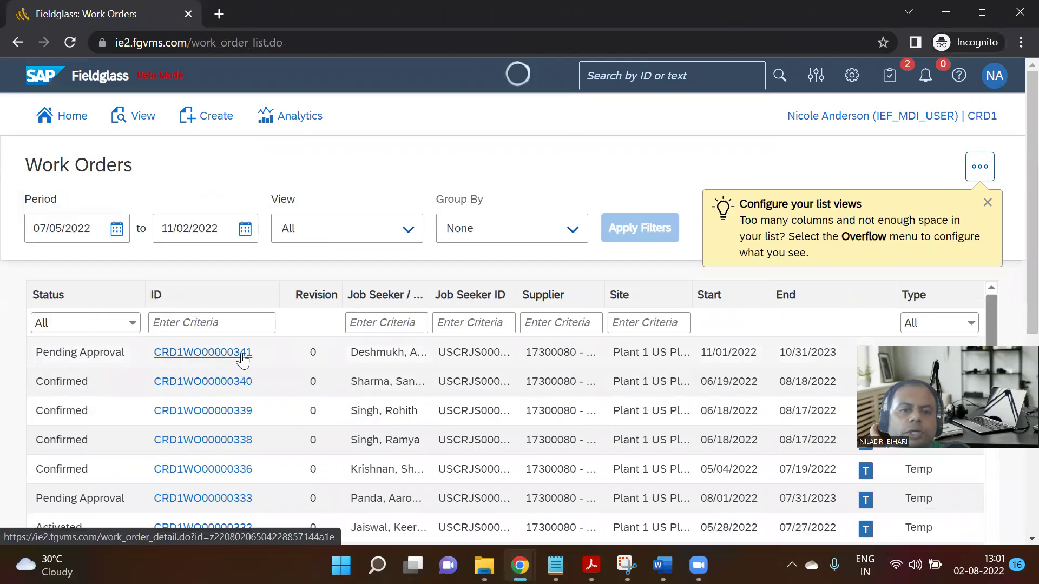
# Open Business Analyst US | IC work order CRD1WO00000341 and snip its header and summary area.
pyautogui.click(240, 359)
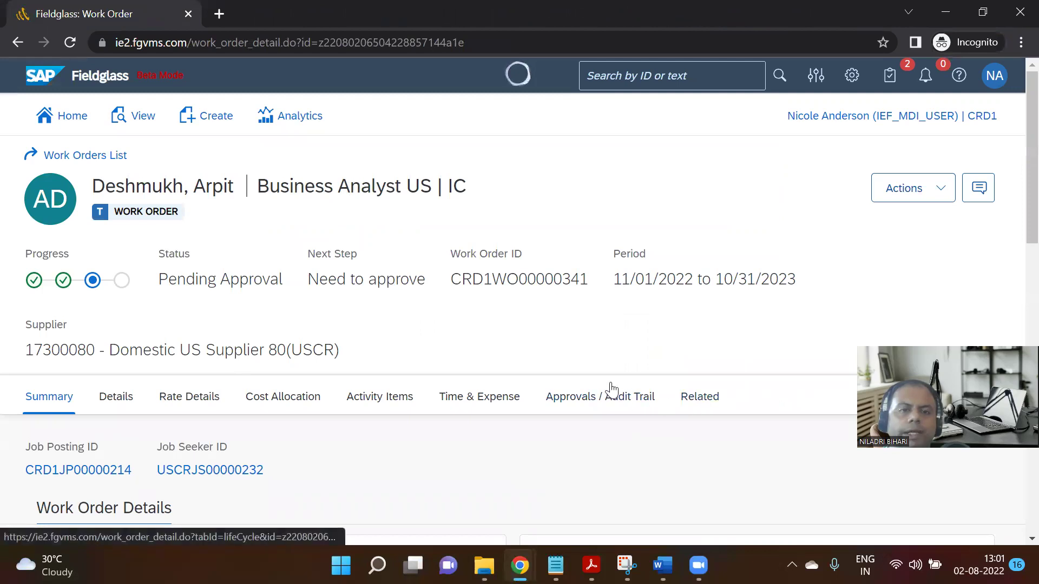
pyautogui.click(927, 187)
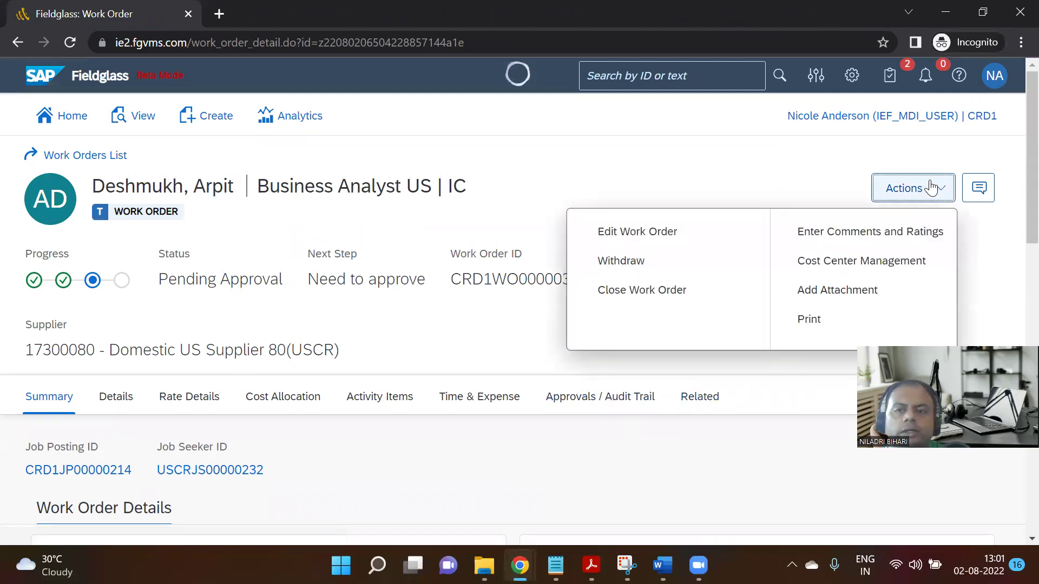
pyautogui.click(684, 182)
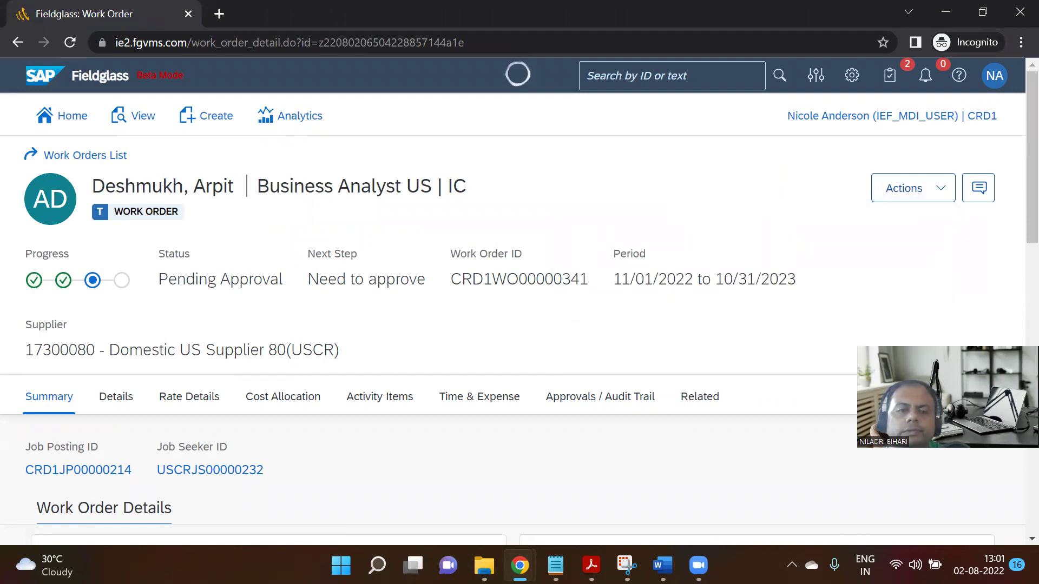
pyautogui.hotkey('alt', 'Tab')
pyautogui.click(57, 48)
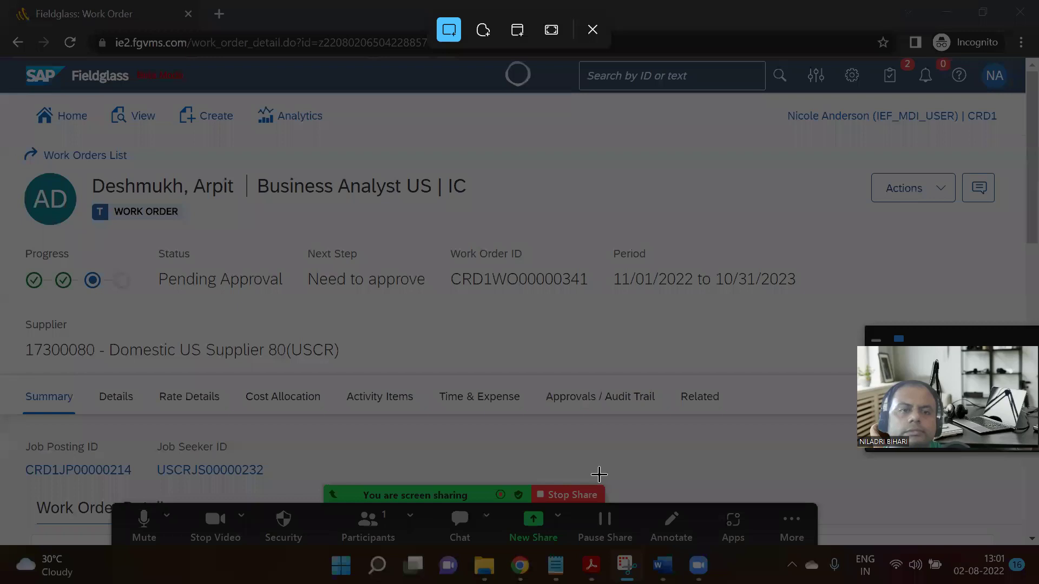
pyautogui.moveTo(3, 137); pyautogui.dragTo(818, 480)
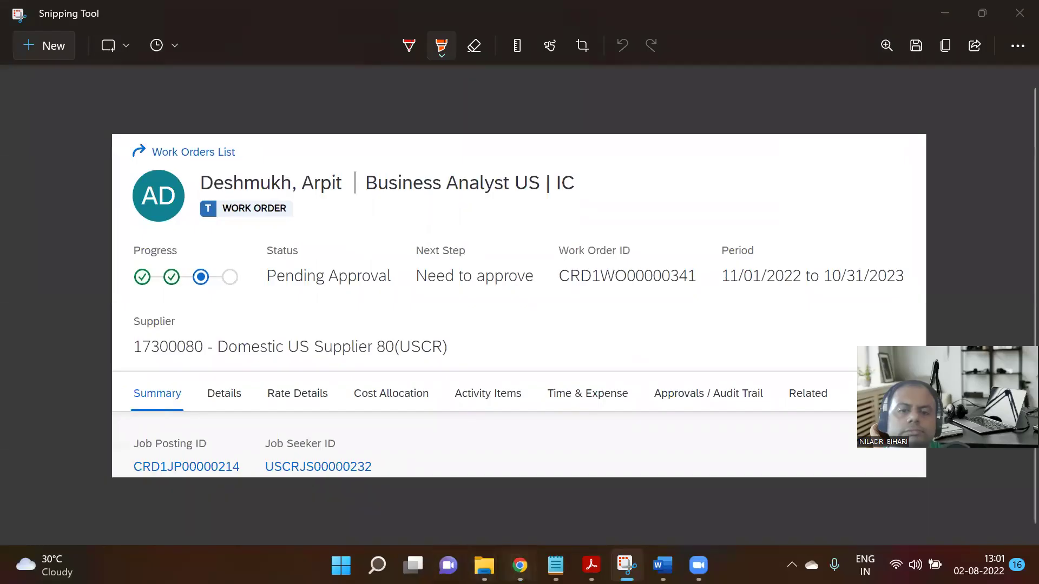
# Paste the CRD1WO00000341 screenshot directly under the Step 11 title, above the CRD1WO00000333 image.
pyautogui.moveTo(520, 566)
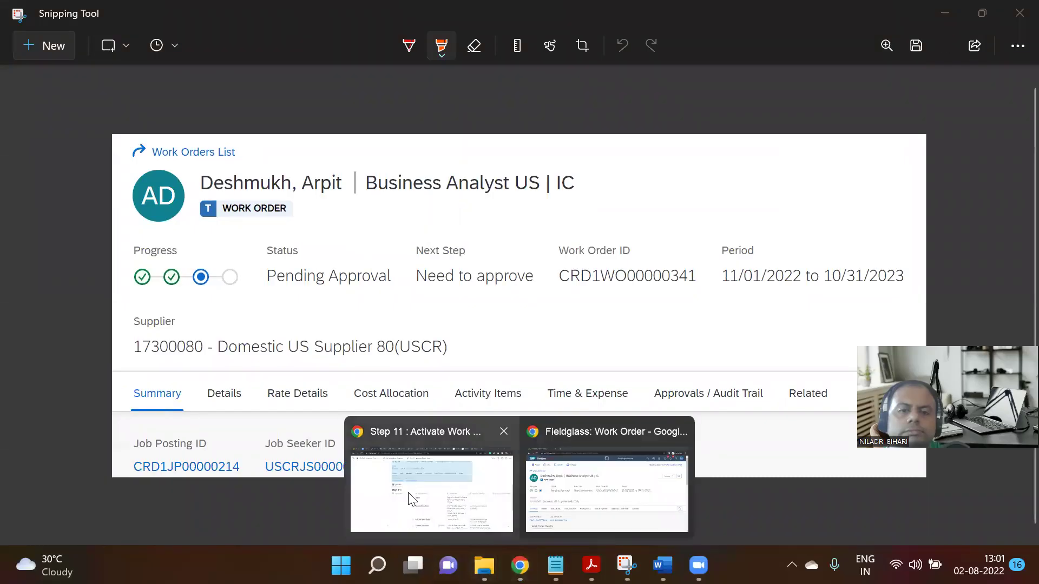
pyautogui.click(433, 490)
pyautogui.click(800, 219)
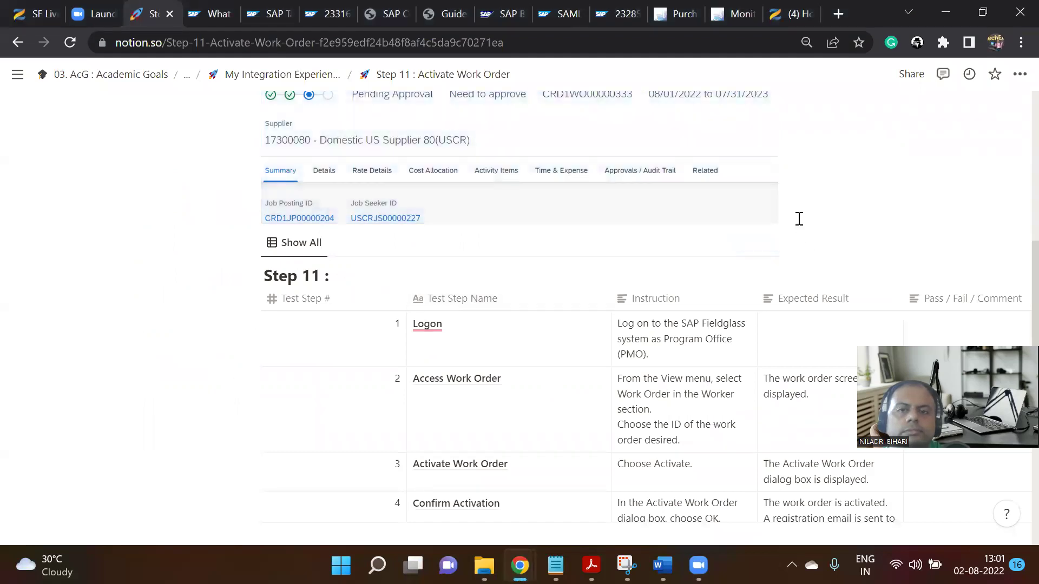
pyautogui.click(743, 206)
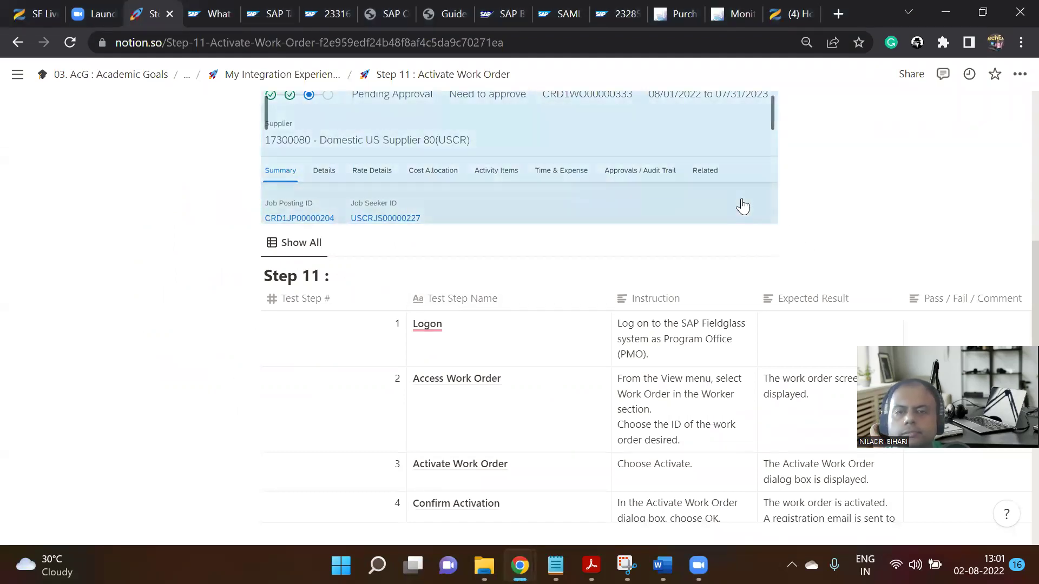
pyautogui.click(804, 213)
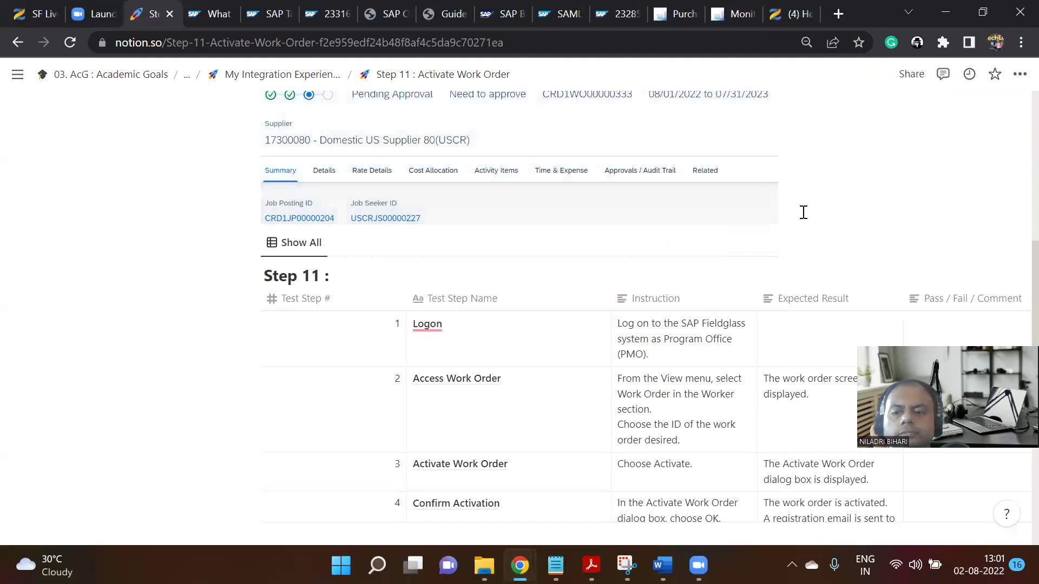
pyautogui.click(733, 184)
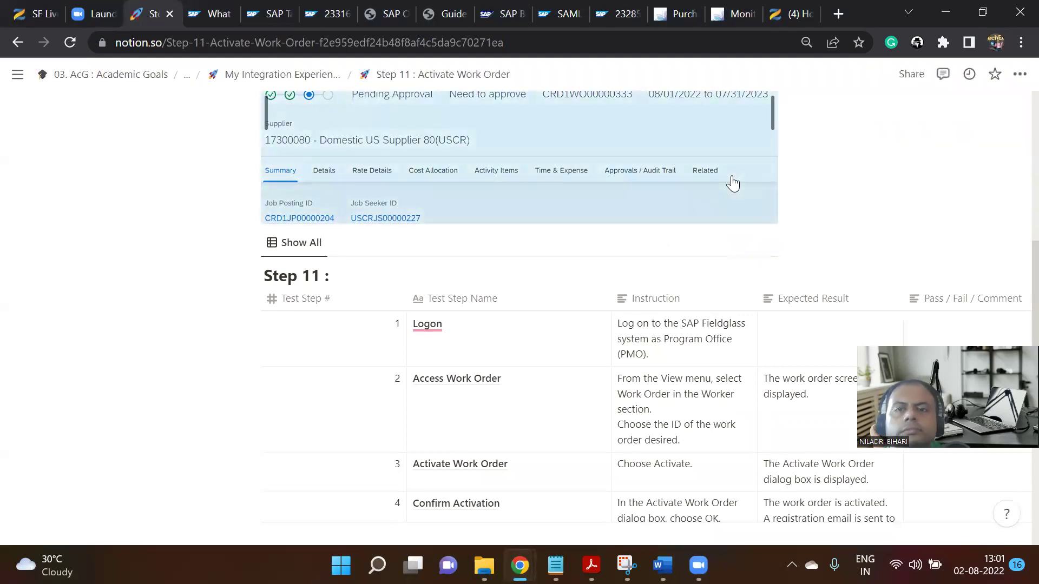
pyautogui.scroll(5, 703, 192)
pyautogui.click(619, 214)
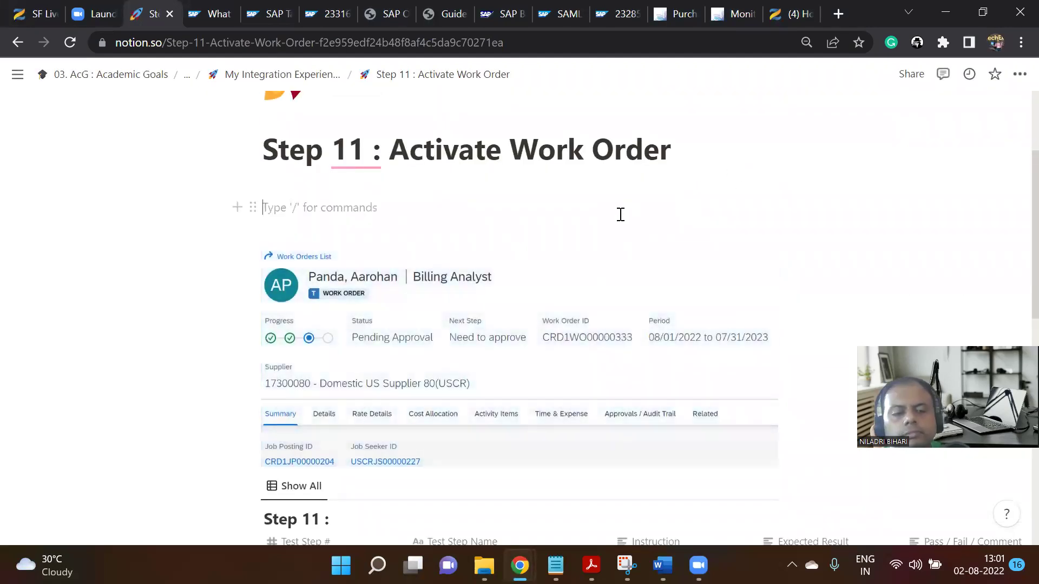
pyautogui.hotkey('ctrl', 'v')
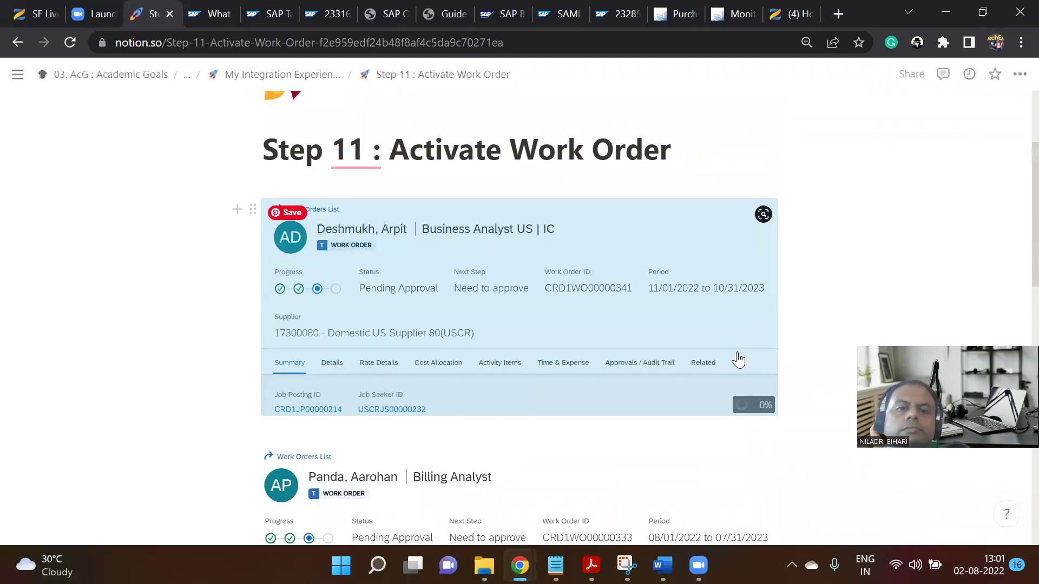
pyautogui.scroll(-5, 737, 373)
pyautogui.scroll(3, 738, 372)
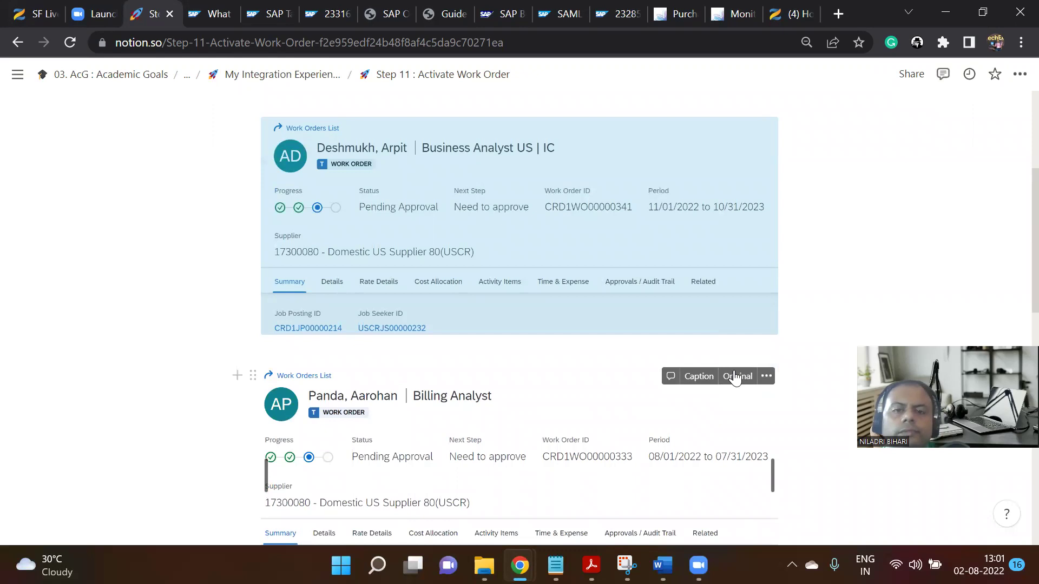
pyautogui.scroll(-10, 736, 377)
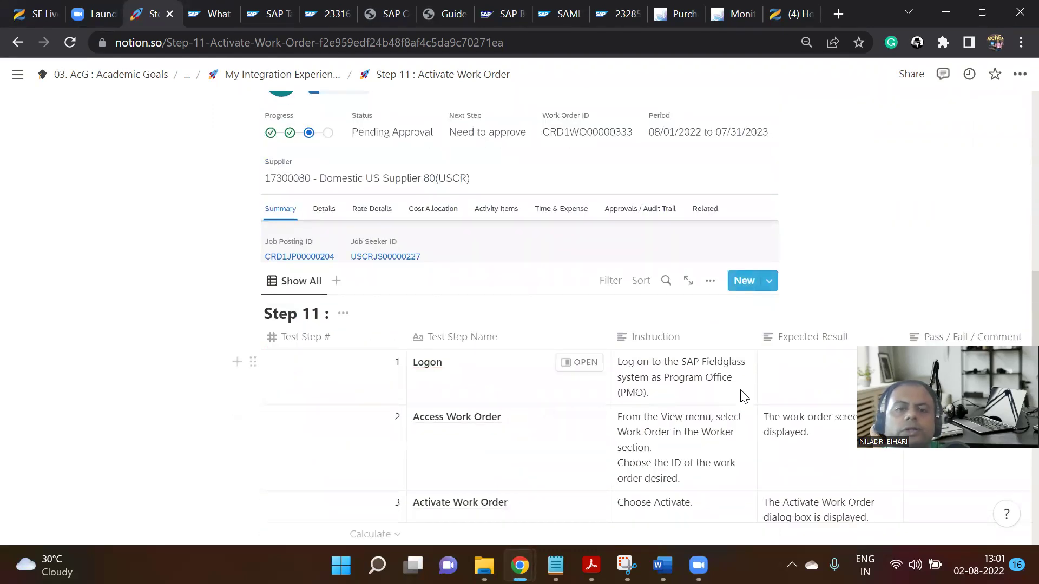
pyautogui.scroll(-3, 717, 394)
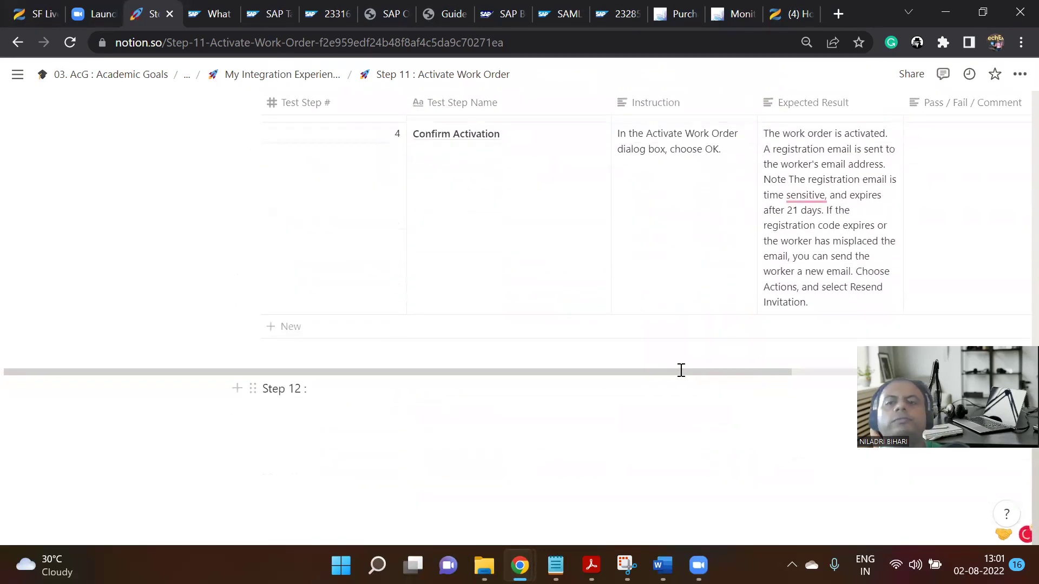
pyautogui.hscroll(4, 608, 369)
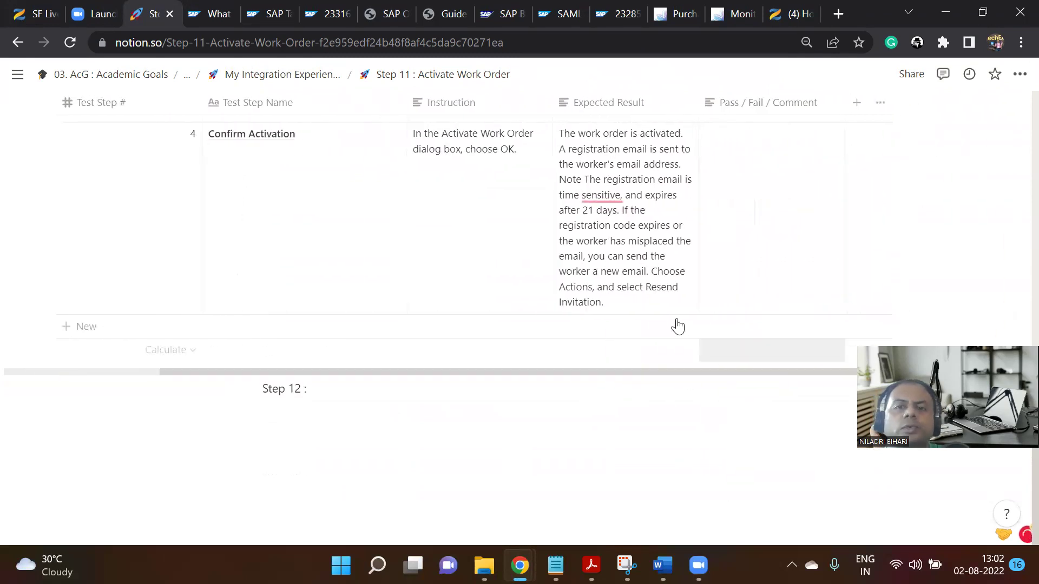
pyautogui.scroll(2, 650, 192)
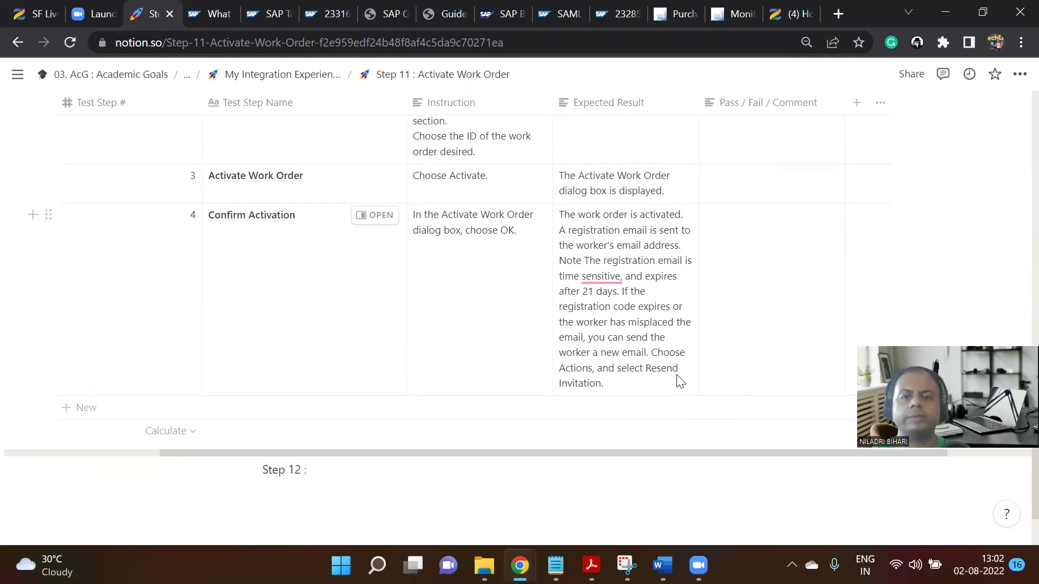
pyautogui.scroll(10, 658, 390)
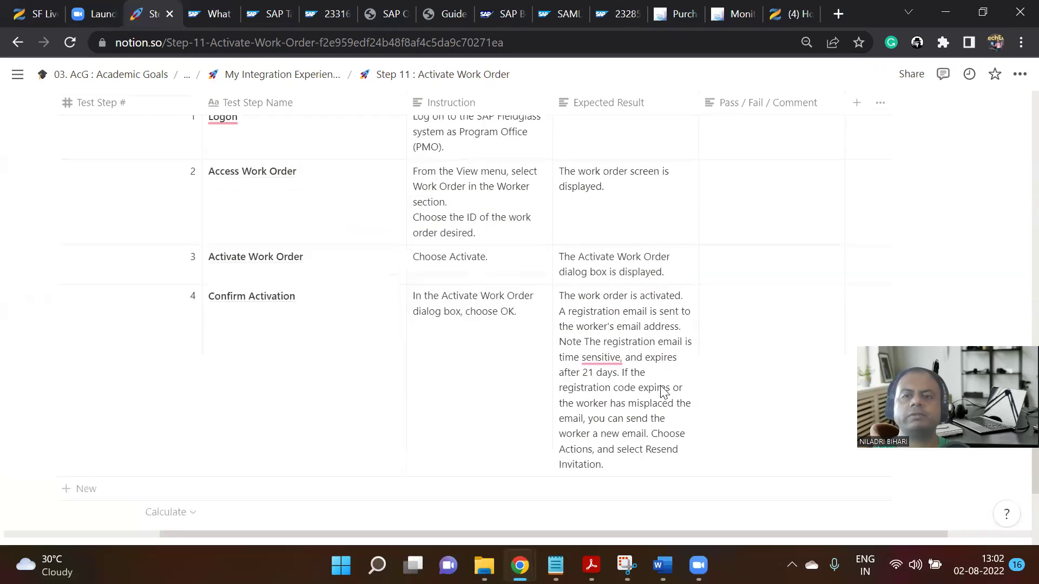
pyautogui.scroll(9, 532, 330)
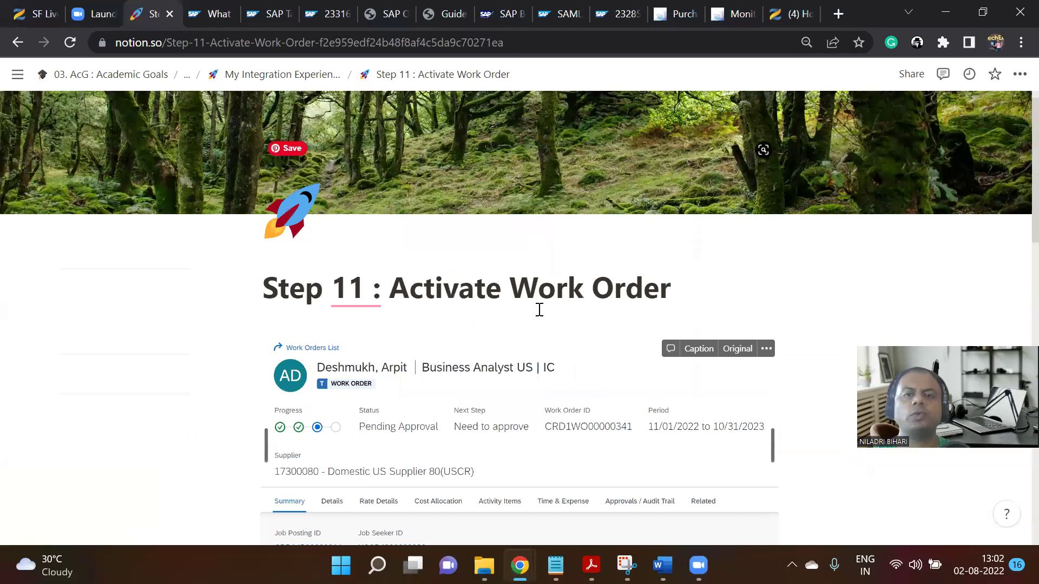
pyautogui.scroll(1, 538, 309)
pyautogui.scroll(-10, 658, 334)
pyautogui.scroll(-2, 658, 330)
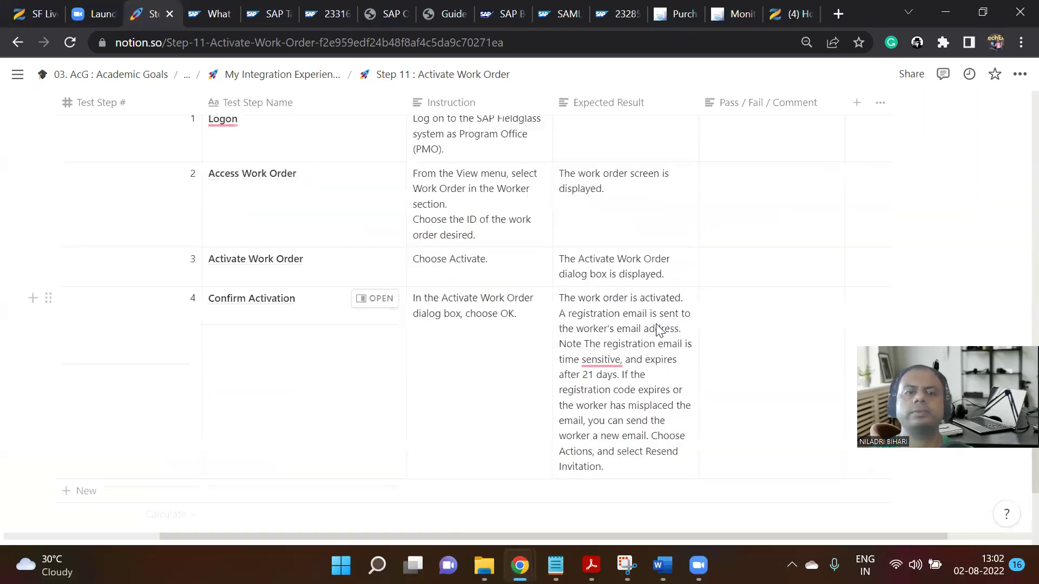
pyautogui.scroll(3, 660, 328)
# Enter 'Pass' in row 1's Pass/Fail cell and colour it green.
pyautogui.click(746, 309)
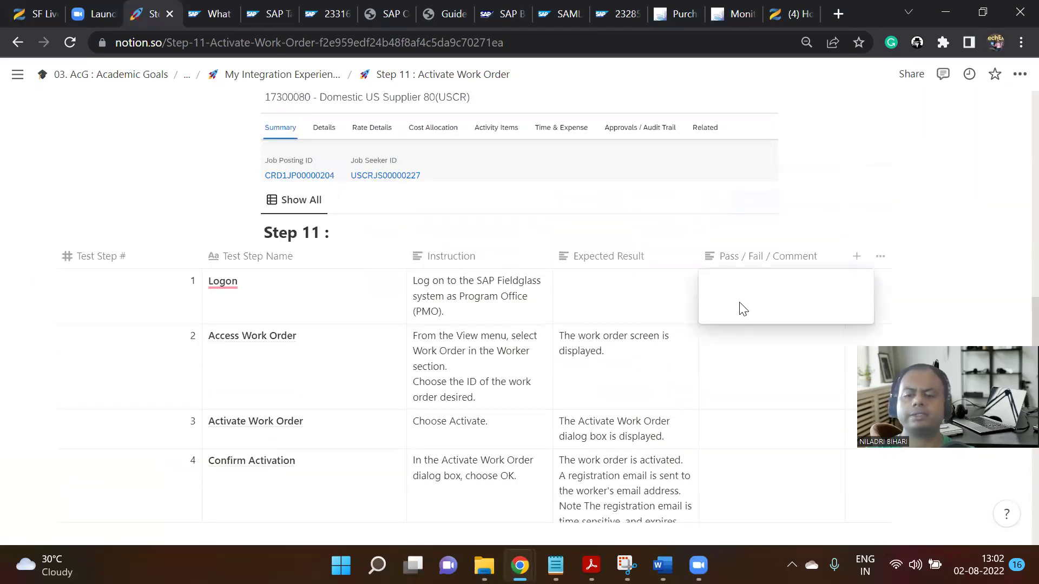
pyautogui.write('Pass')
pyautogui.hotkey('ctrl', 'a')
pyautogui.hotkey('ctrl', 'c')
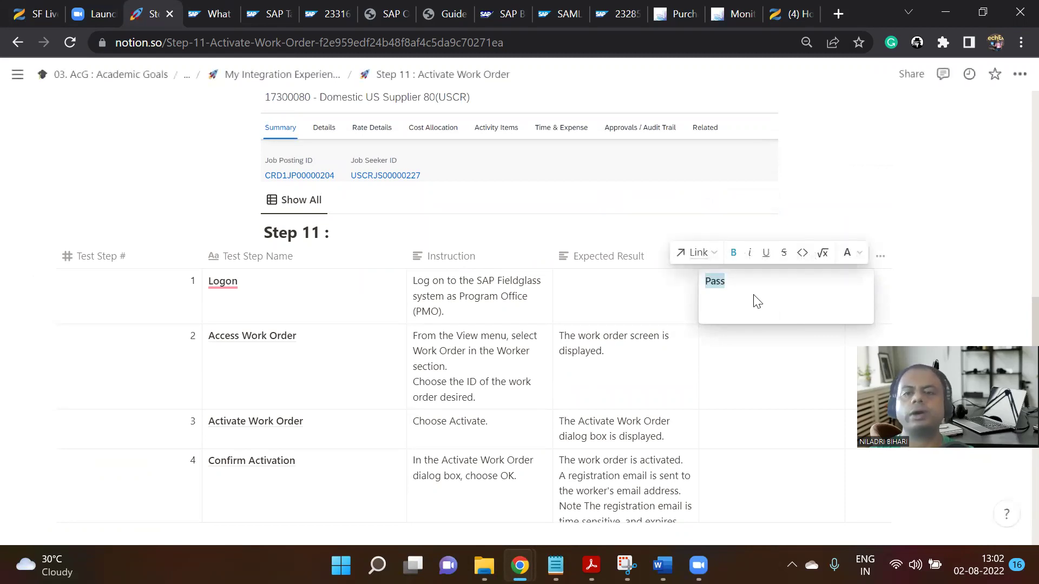
pyautogui.click(858, 254)
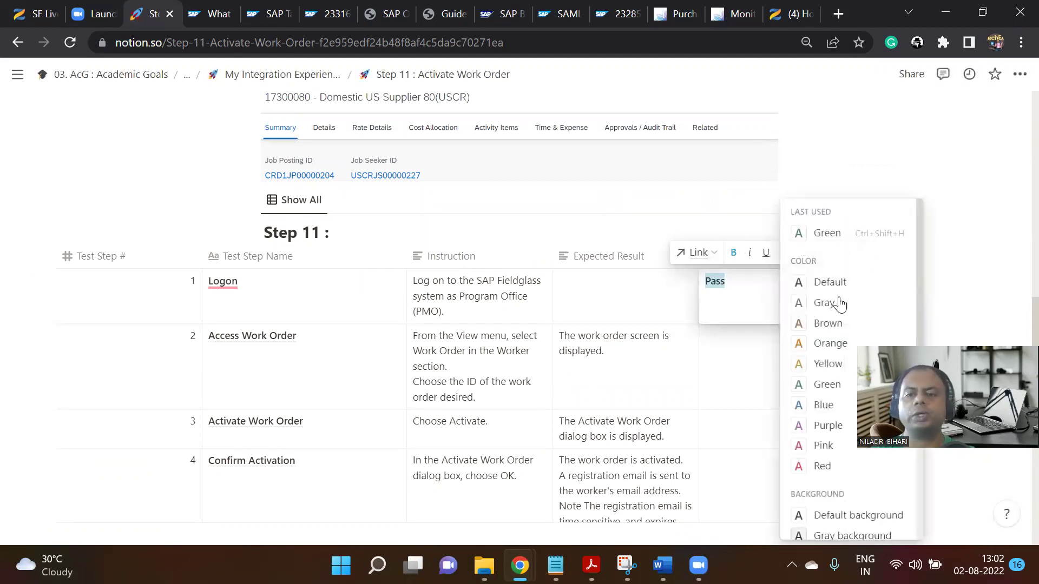
pyautogui.click(821, 384)
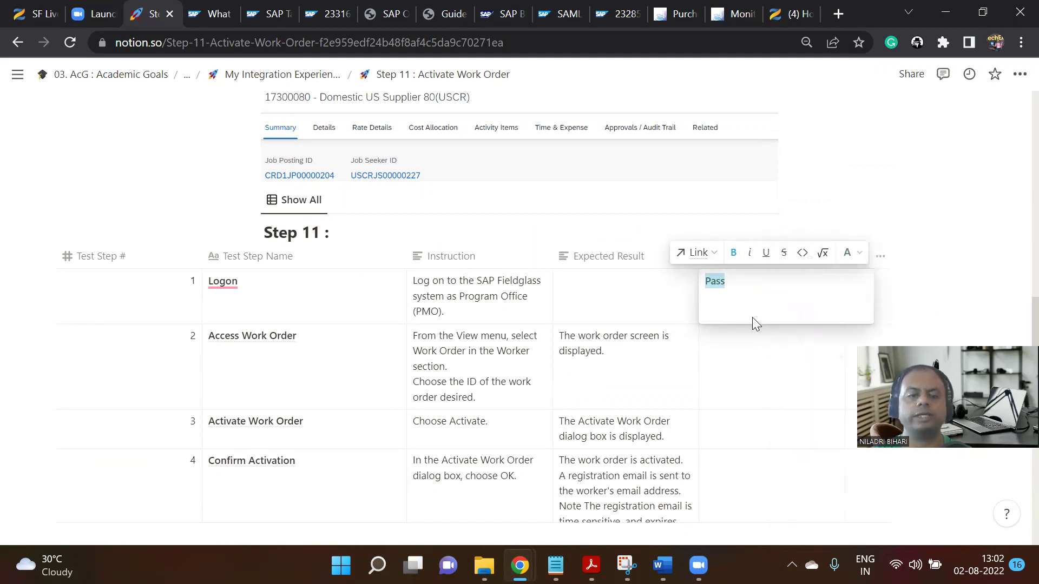
pyautogui.click(724, 357)
# Paste the green Pass into rows 2–4, then go up to the parent My Integration Experience page.
pyautogui.click(726, 360)
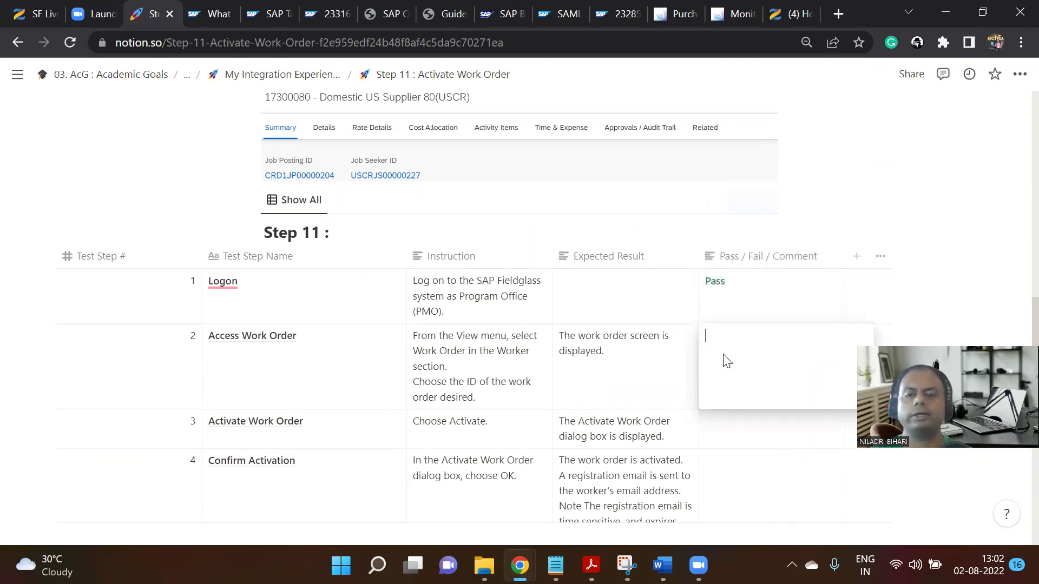
pyautogui.hotkey('ctrl', 'v')
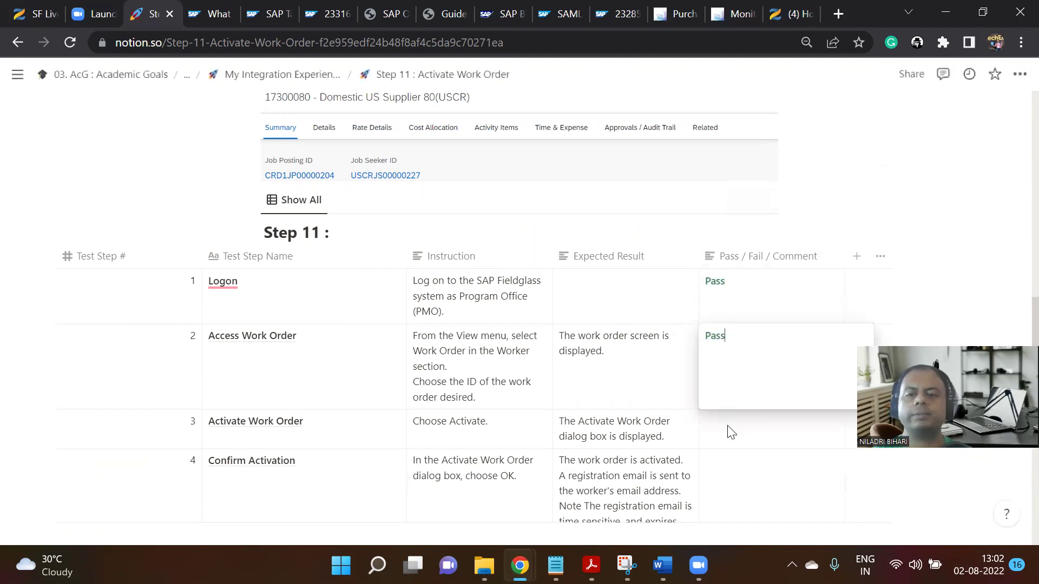
pyautogui.press('Escape')
pyautogui.click(728, 430)
pyautogui.hotkey('ctrl', 'v')
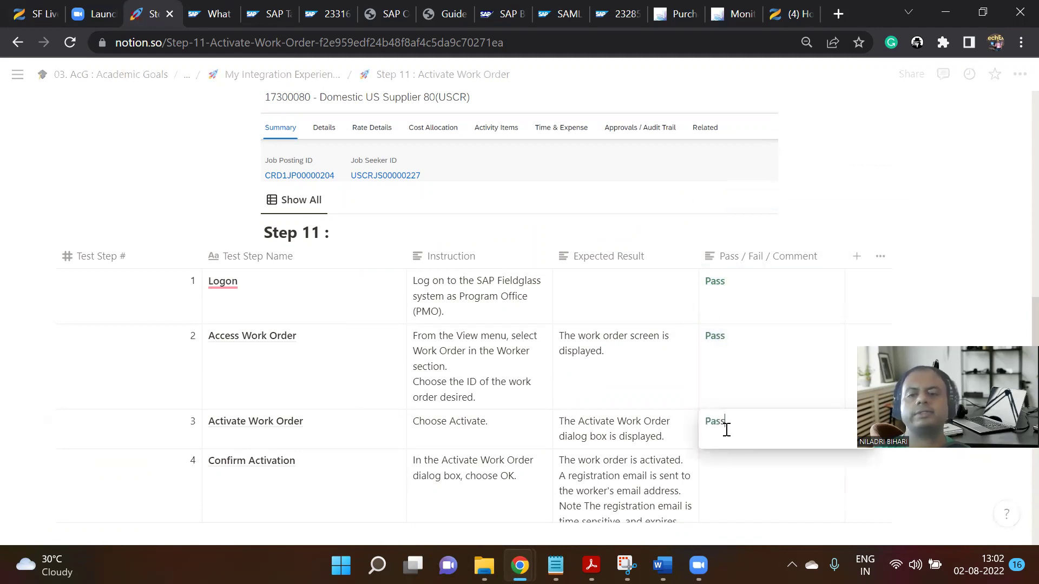
pyautogui.press('Escape')
pyautogui.scroll(-3, 746, 461)
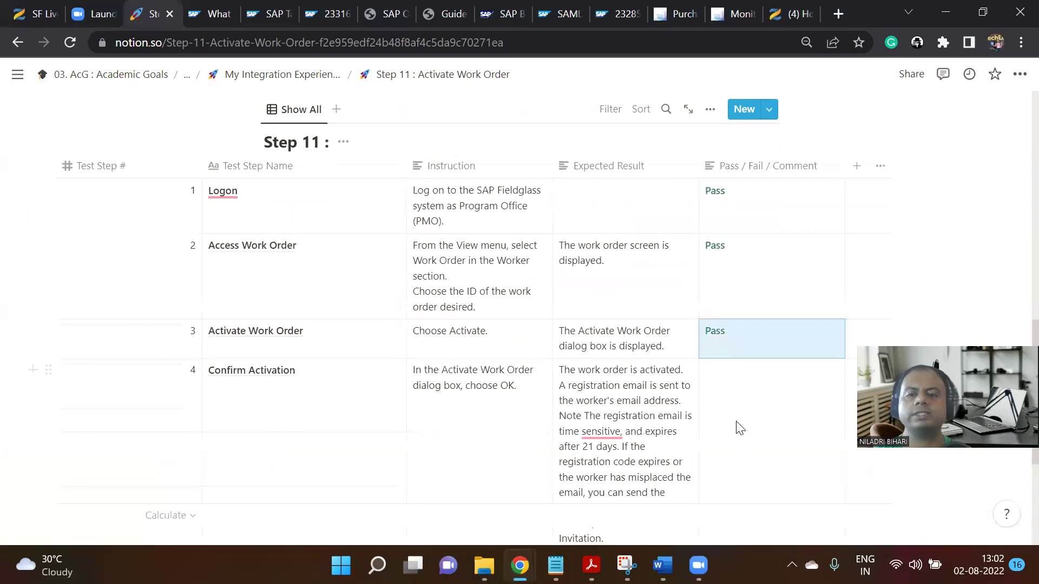
pyautogui.click(746, 352)
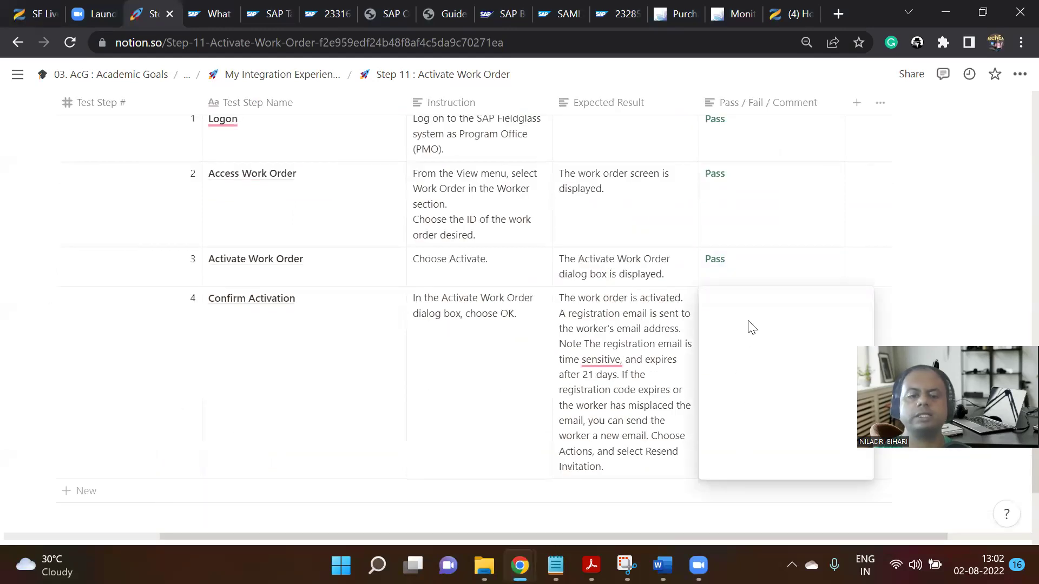
pyautogui.hotkey('ctrl', 'v')
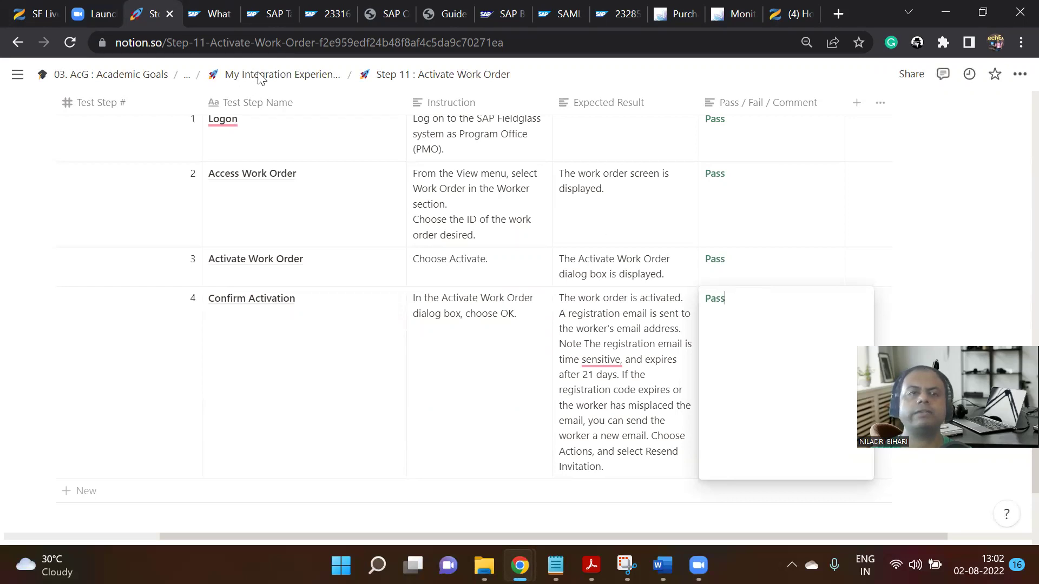
pyautogui.press('Escape')
pyautogui.click(305, 82)
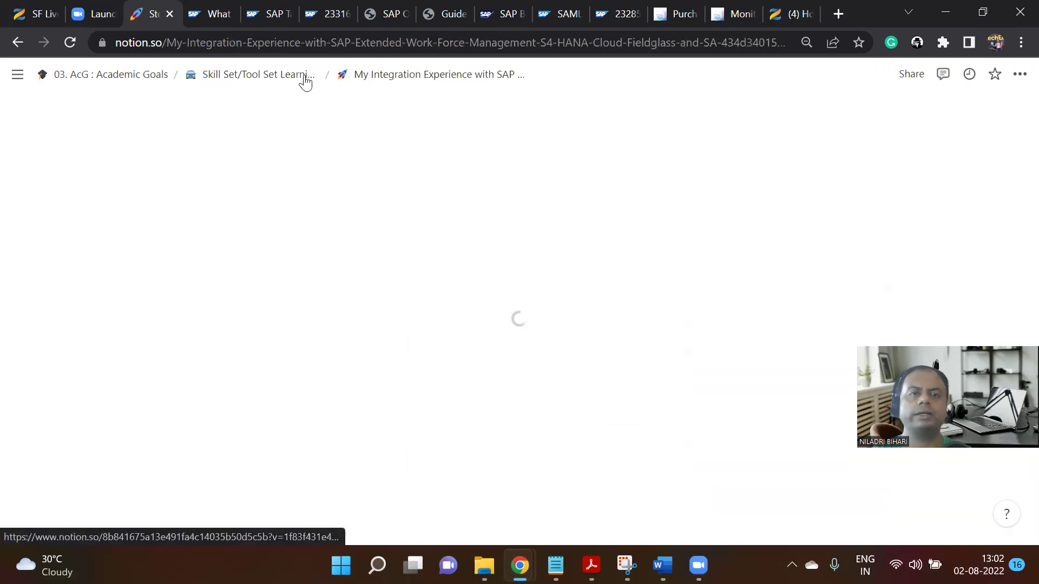